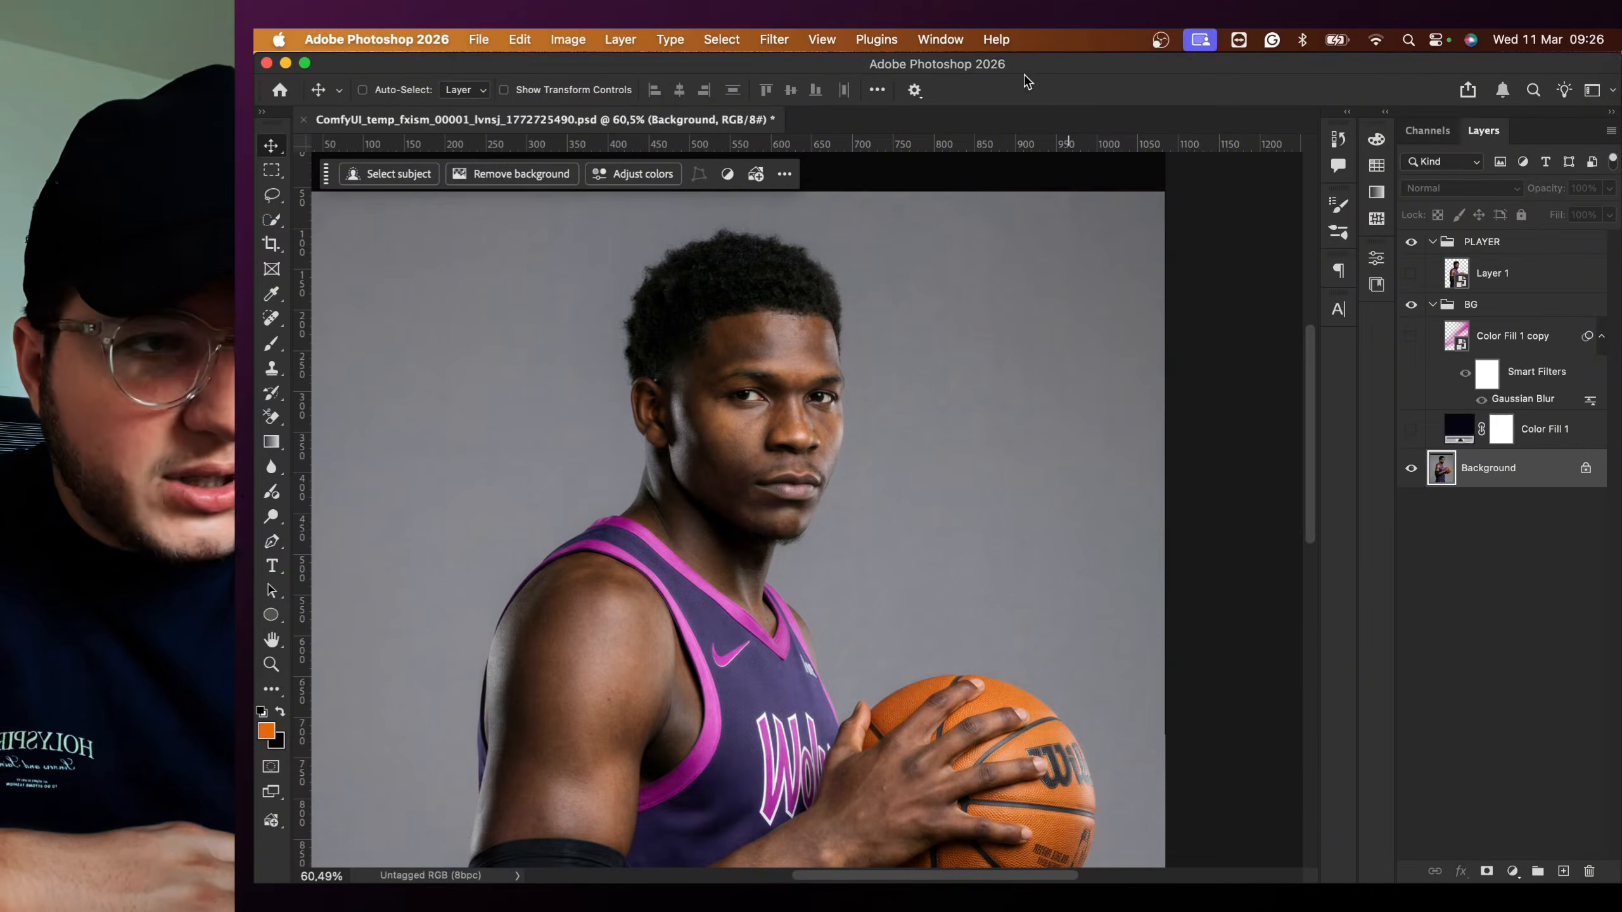
# - Show the Layer 1 player cutout and both background Color Fill layers, and select Layer 1
pyautogui.click(1411, 336)
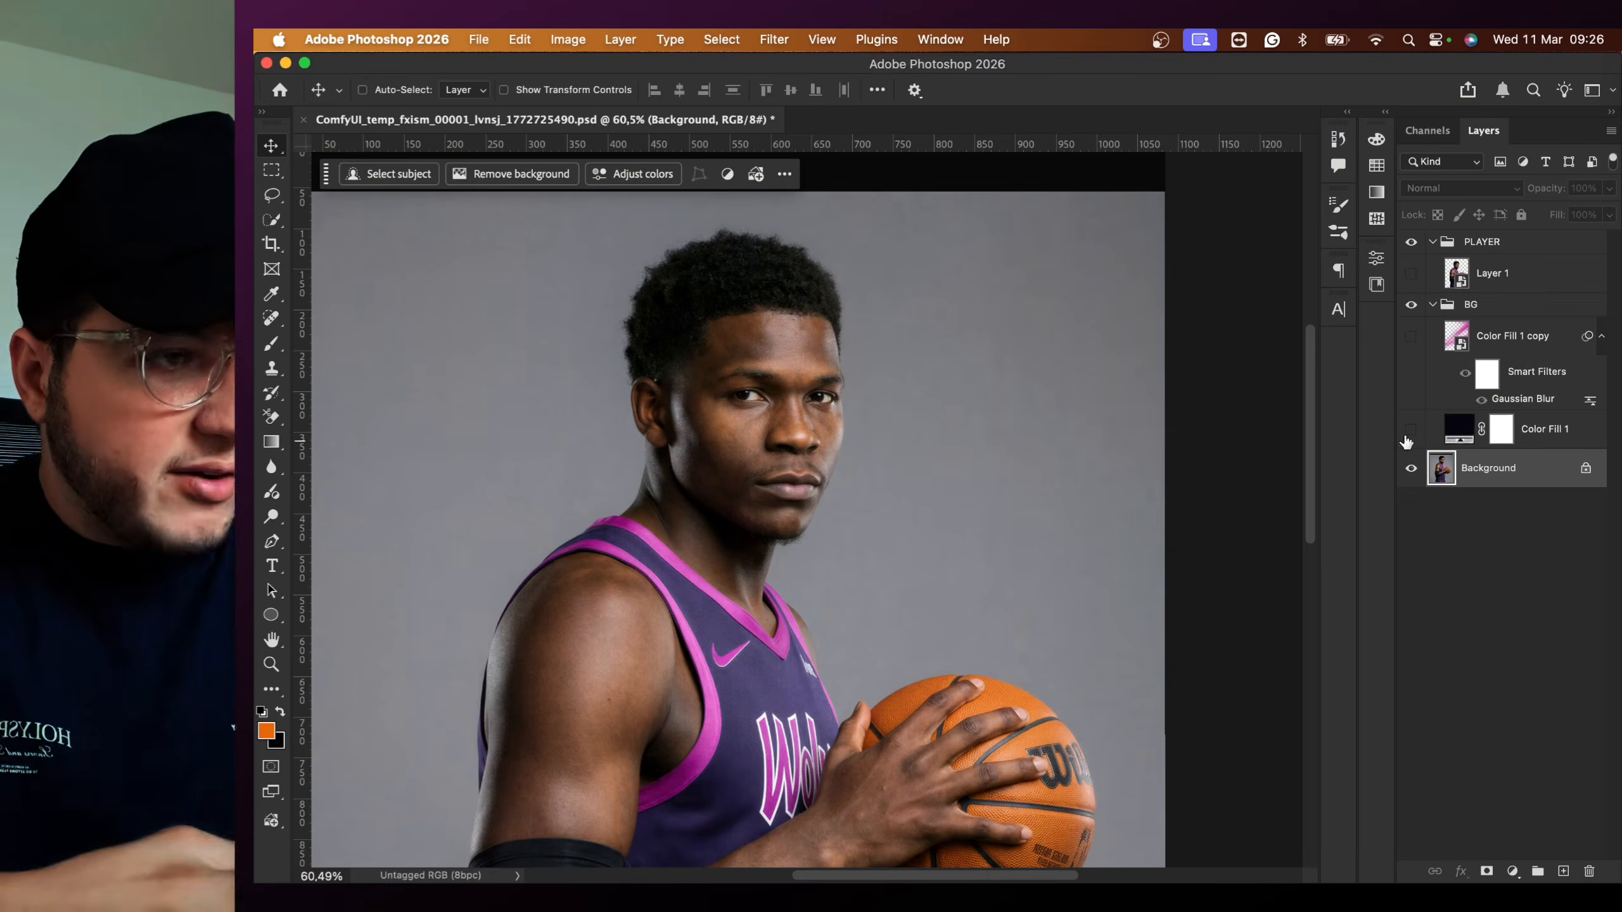
pyautogui.click(1412, 276)
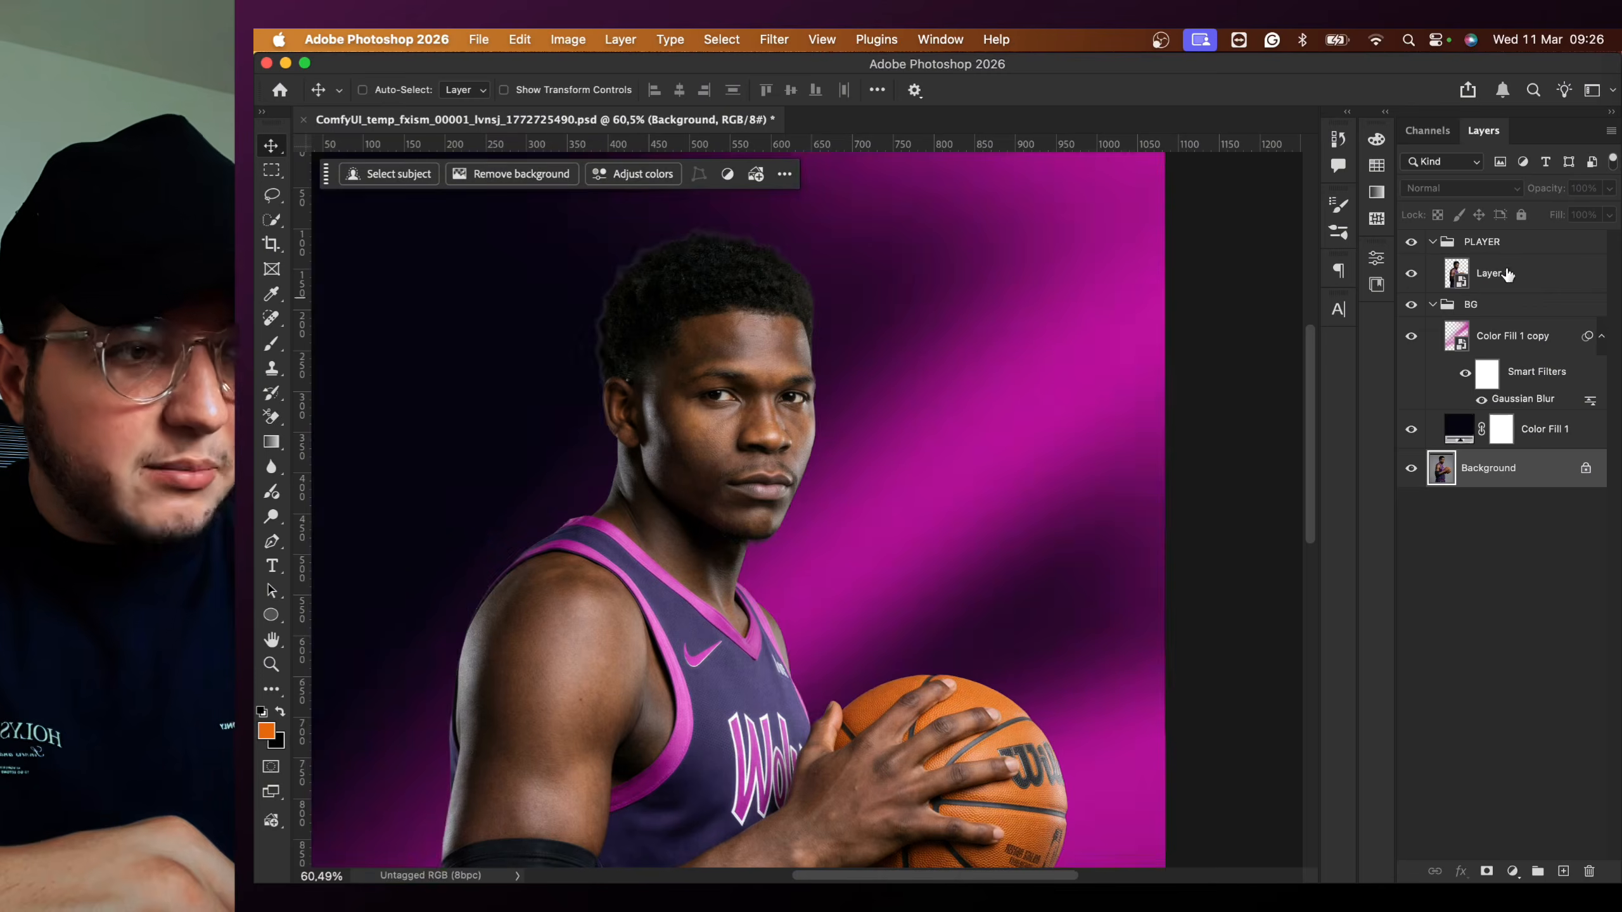
pyautogui.click(1507, 277)
pyautogui.scroll(-5, 810, 469)
pyautogui.scroll(-1, 810, 469)
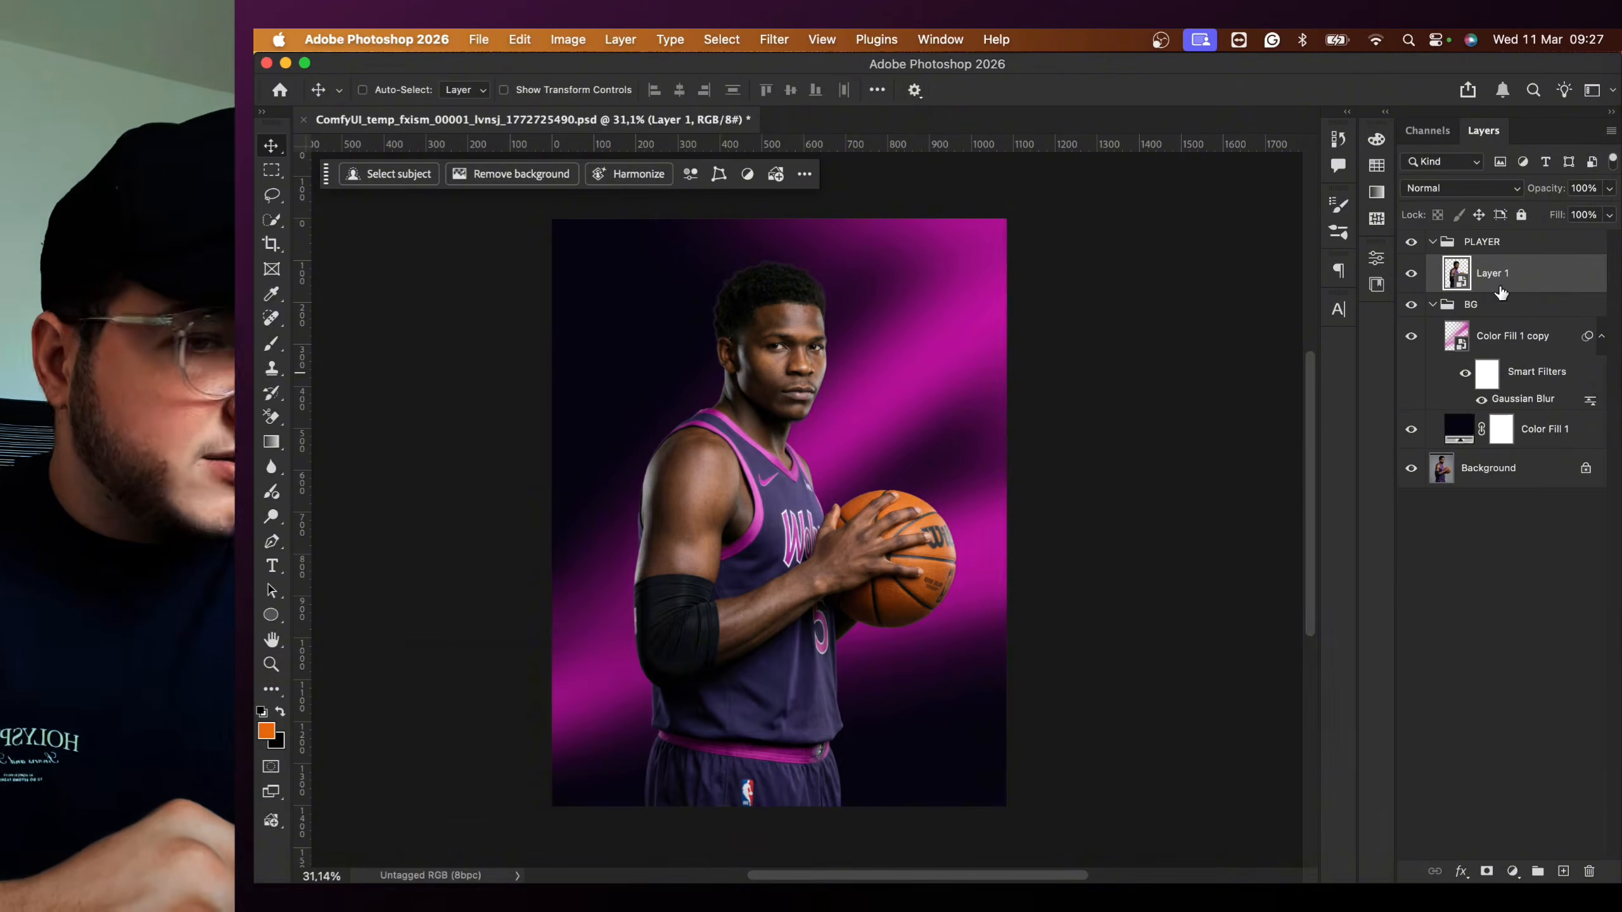
pyautogui.scroll(2, 725, 469)
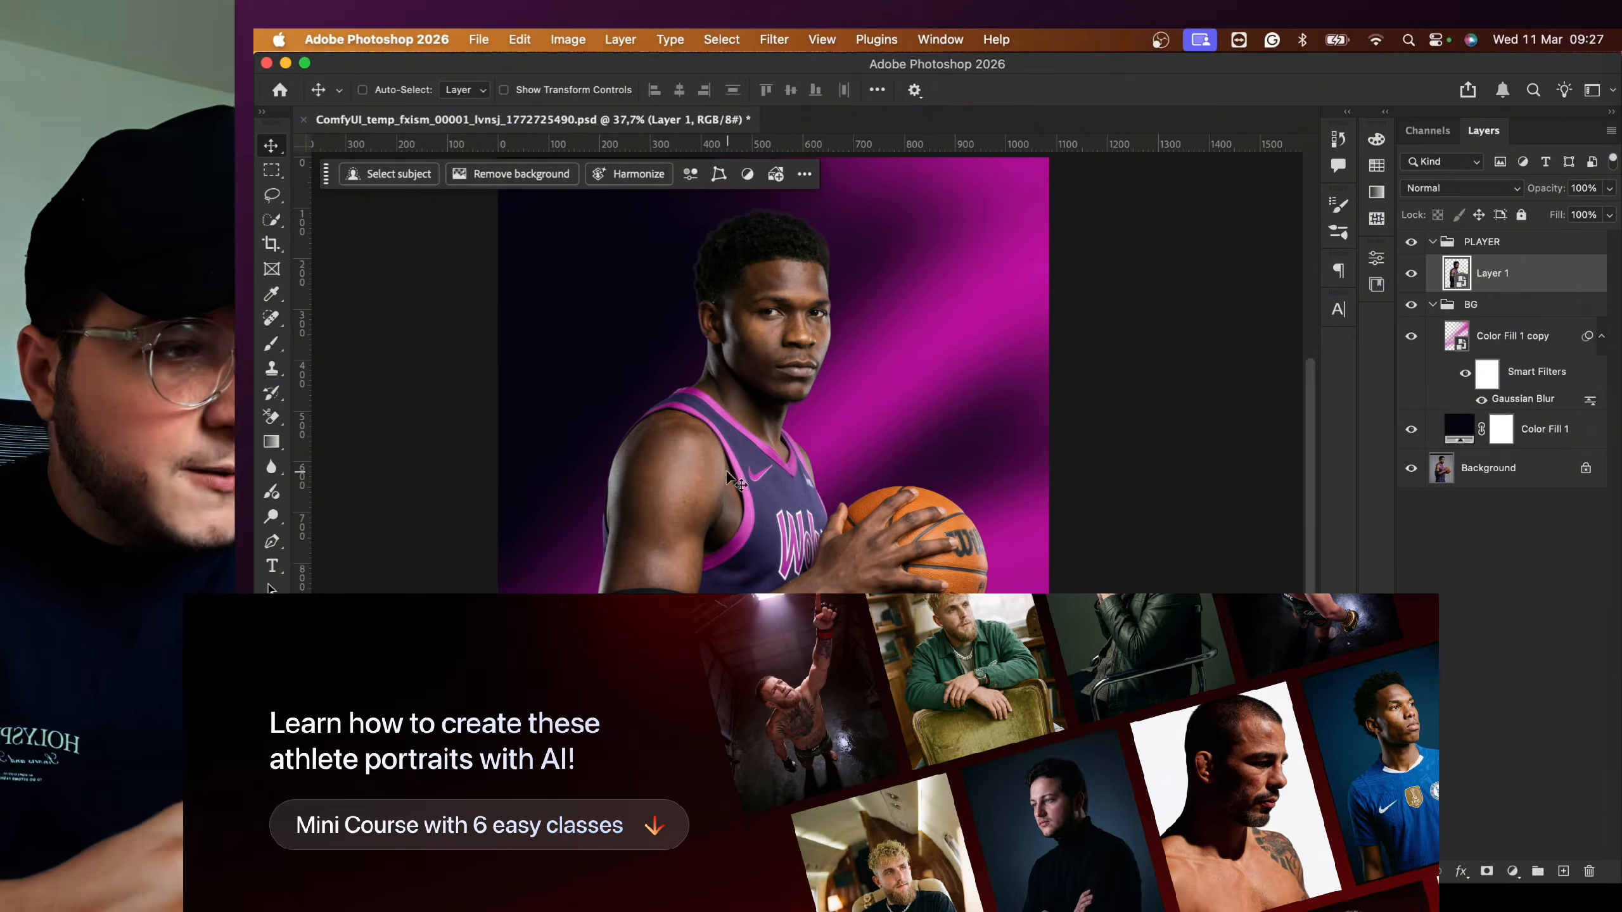
# - Inspect the smart object contents of Color Fill 1 copy against the main composition, and close its document
pyautogui.doubleClick(1456, 338)
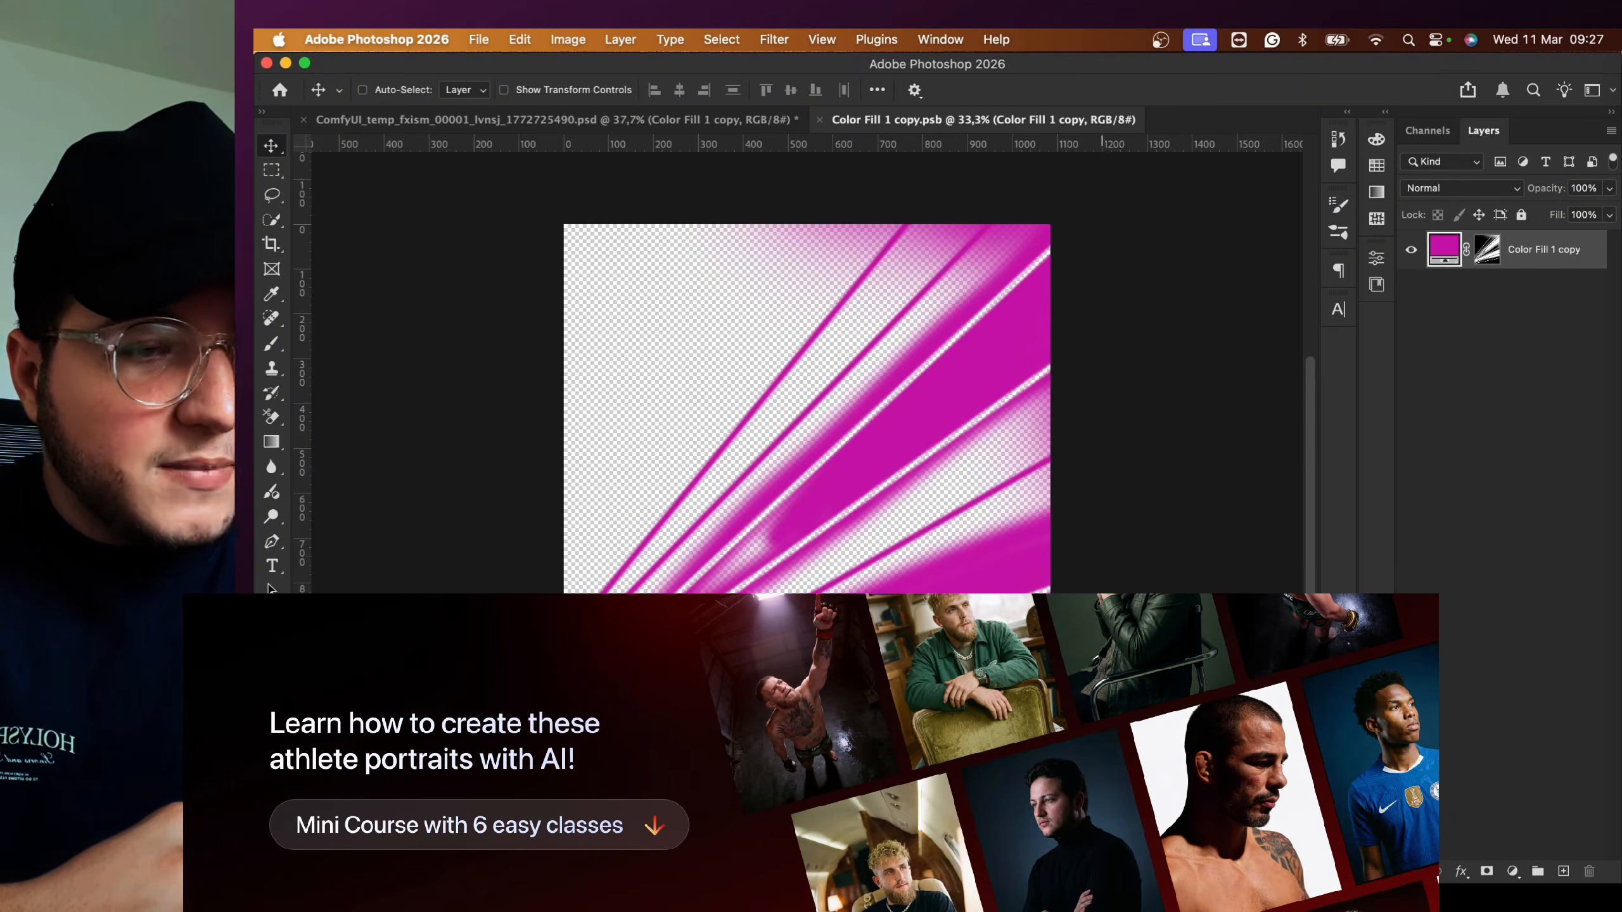
pyautogui.click(744, 121)
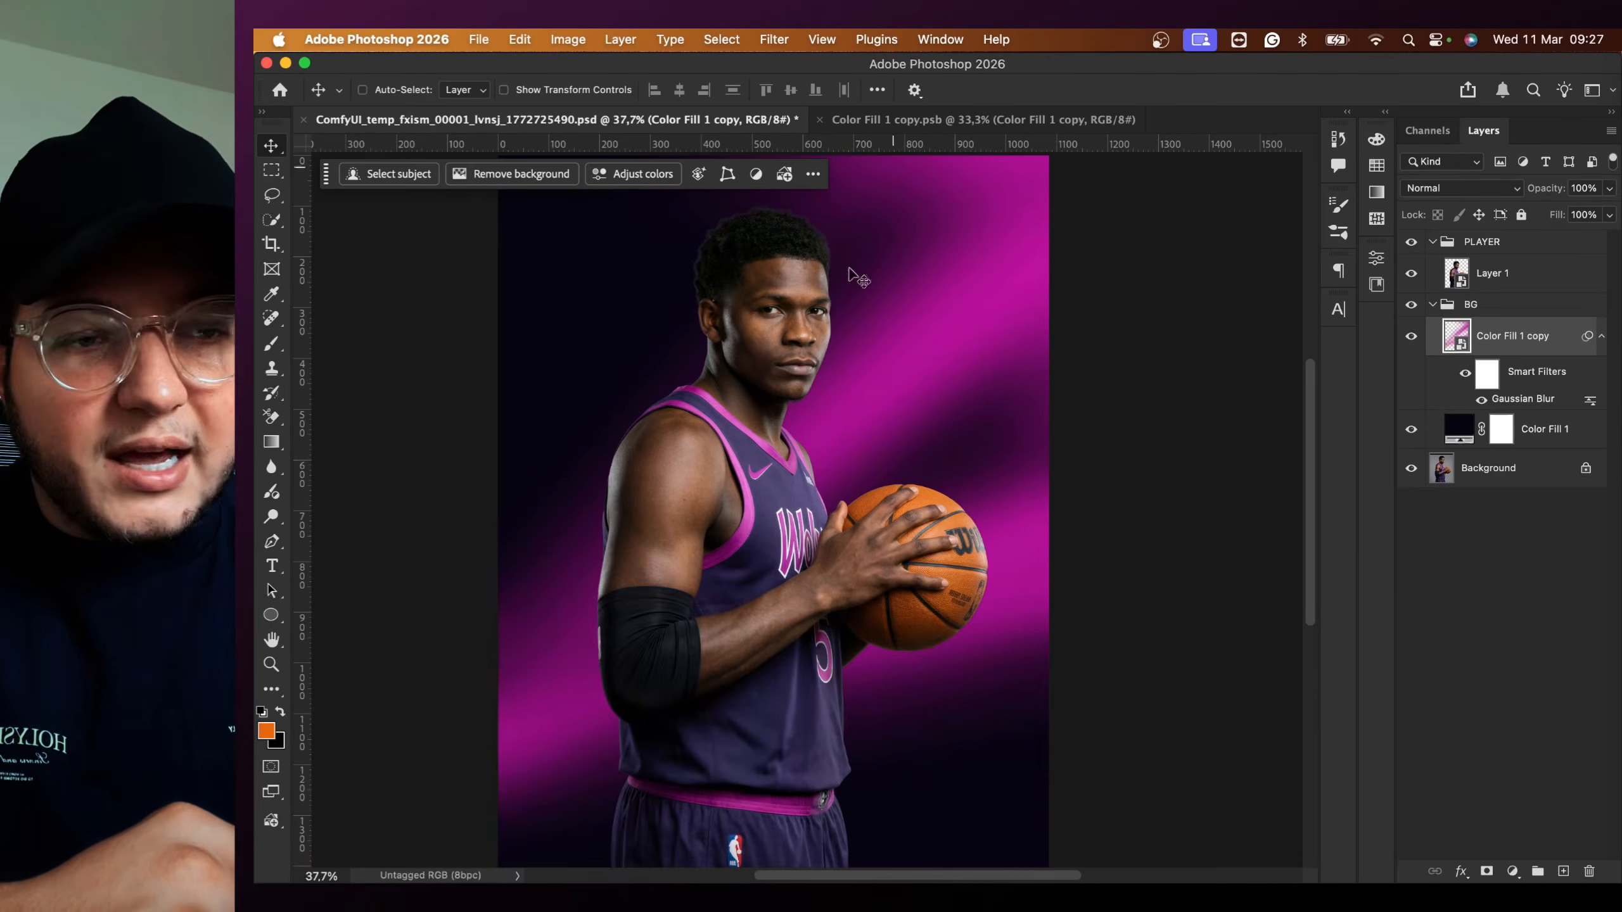
pyautogui.click(945, 120)
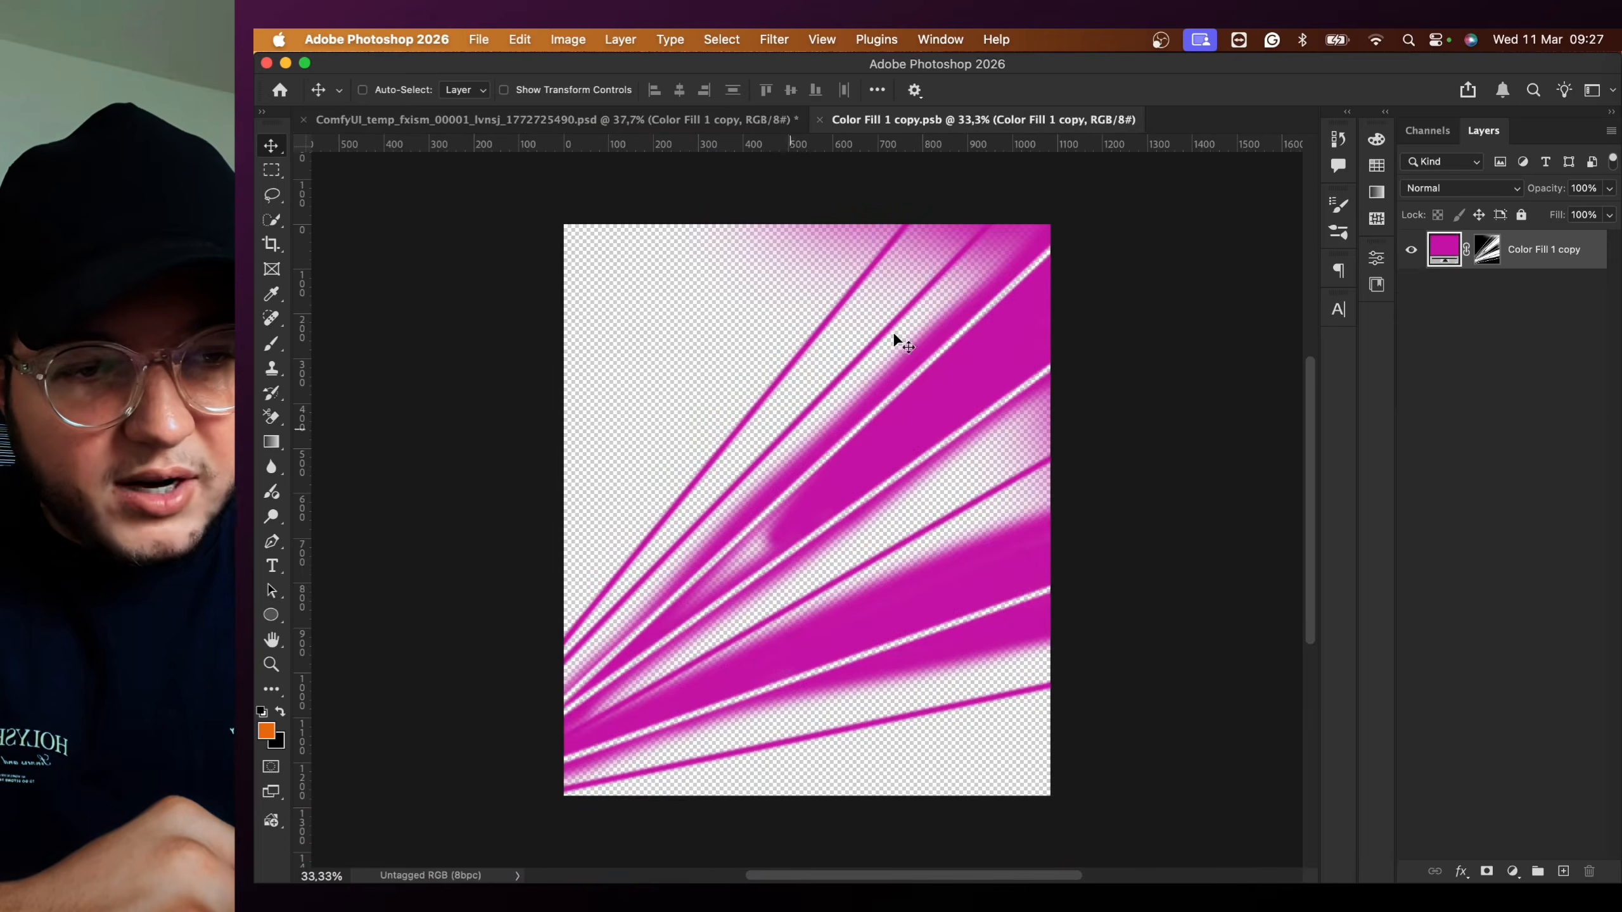
pyautogui.click(820, 120)
pyautogui.scroll(-3, 781, 511)
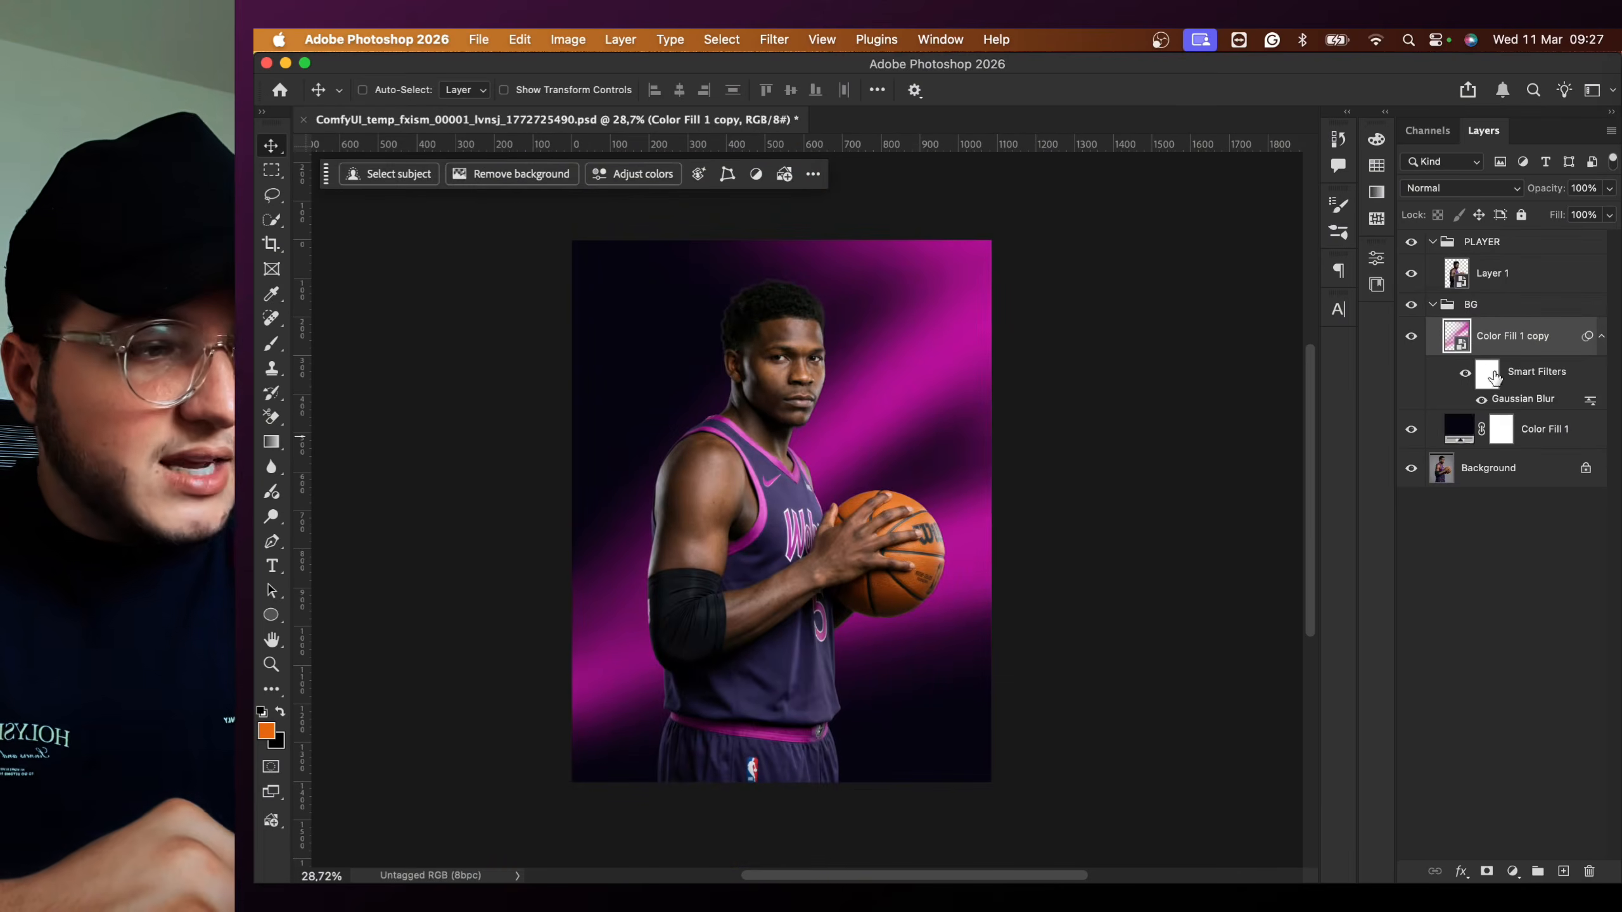
# - Check the Gaussian Blur settings on Color Fill 1 copy and compare the background with its smart filters off and on
pyautogui.doubleClick(1517, 398)
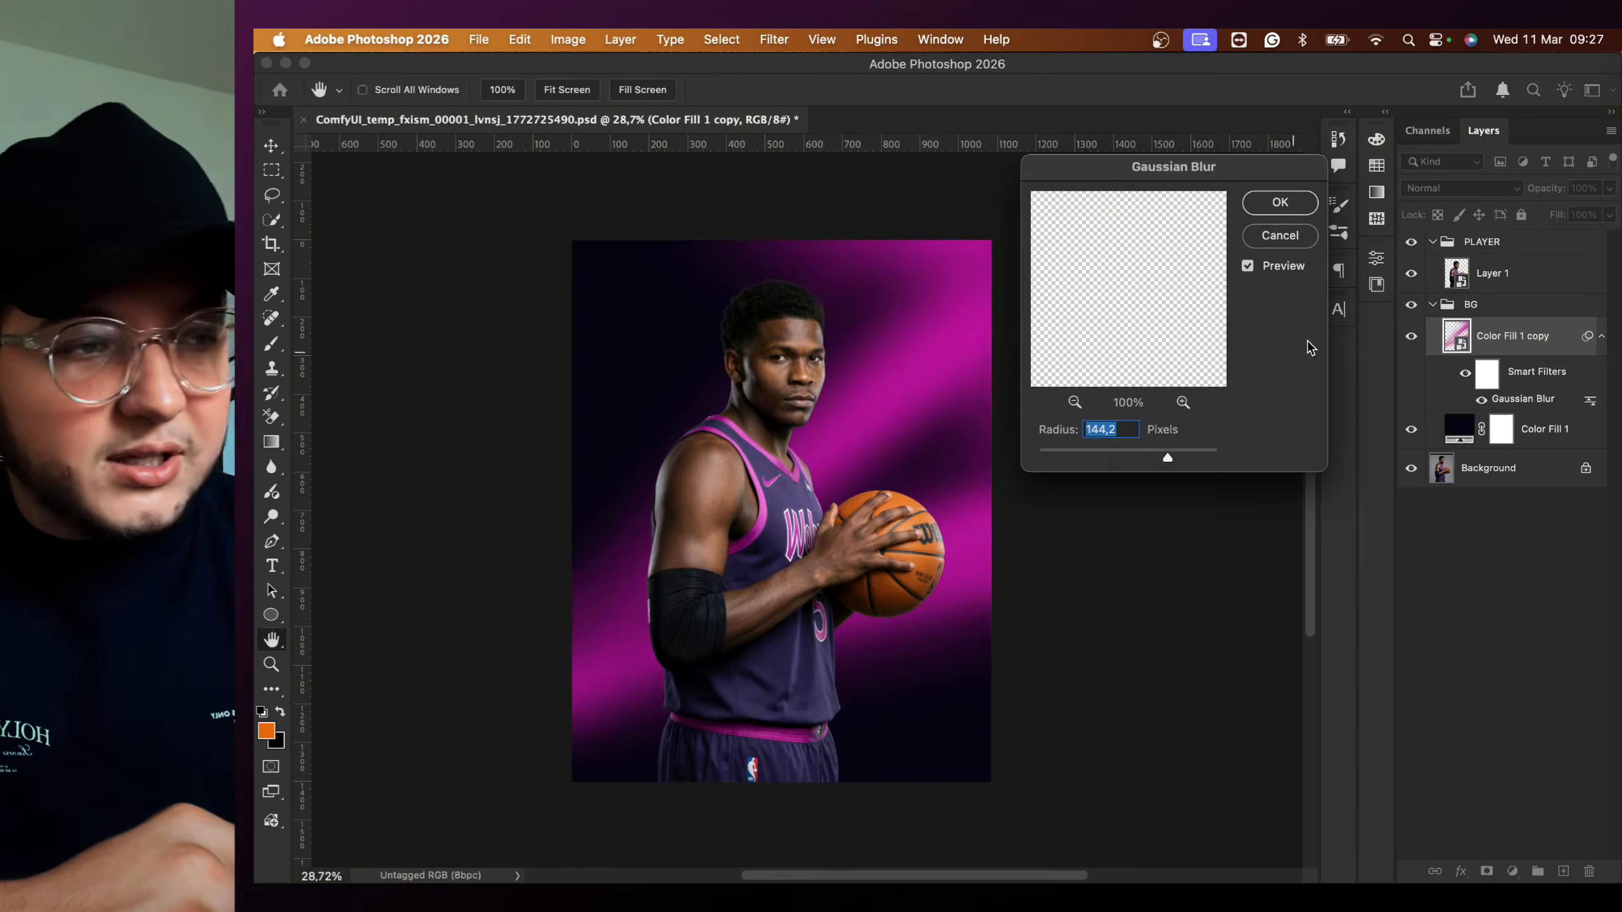
pyautogui.press('Return')
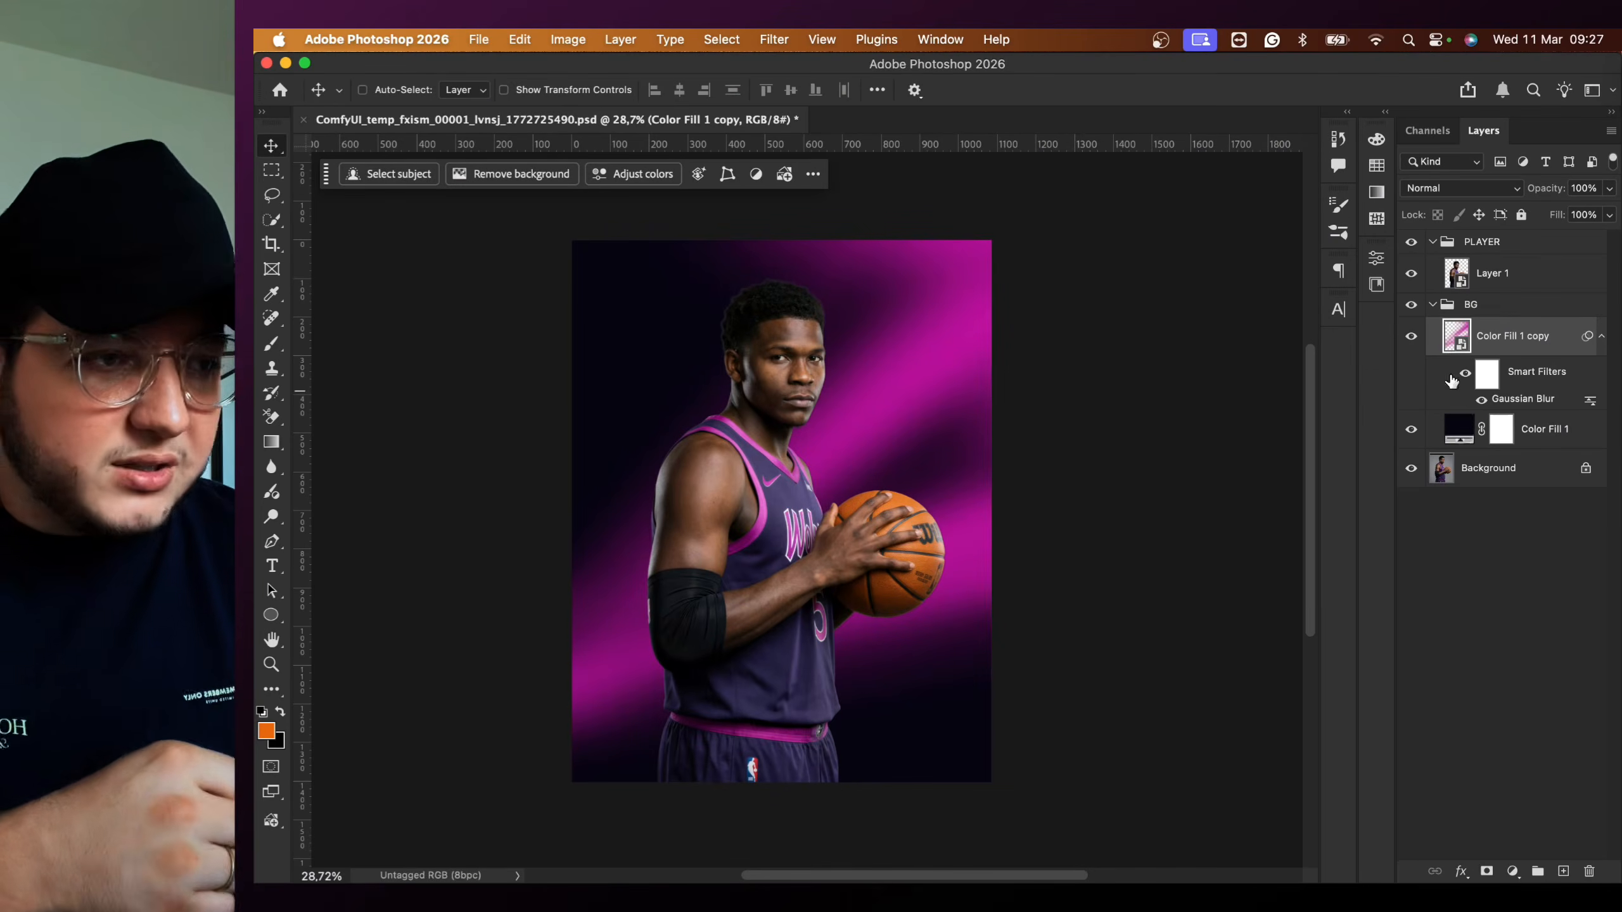
pyautogui.click(1464, 374)
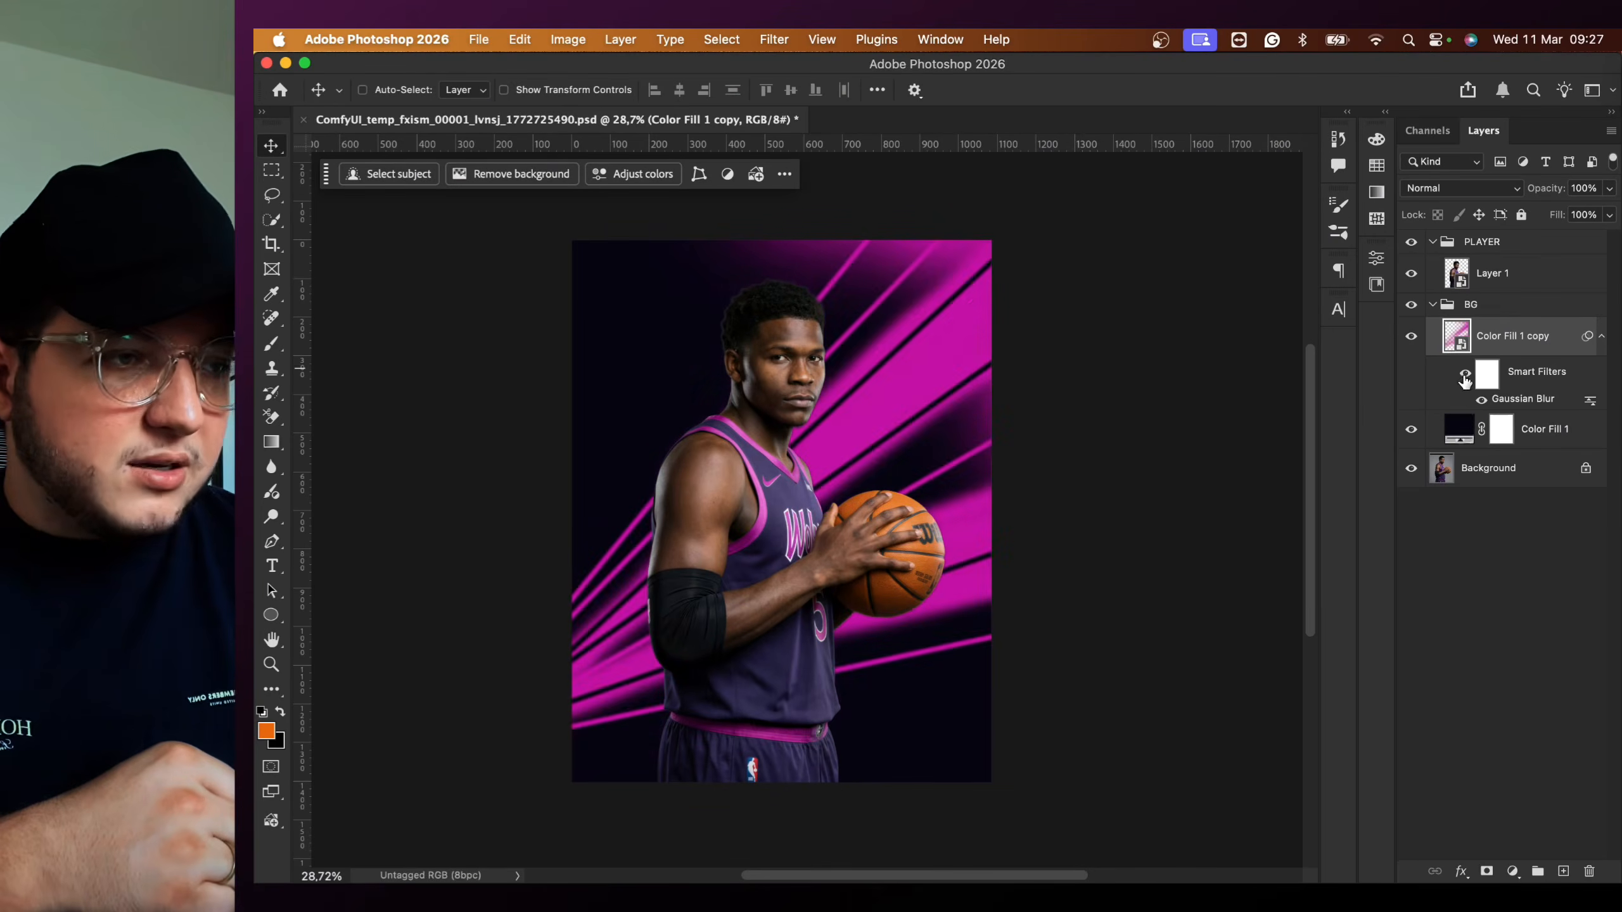
pyautogui.click(1465, 375)
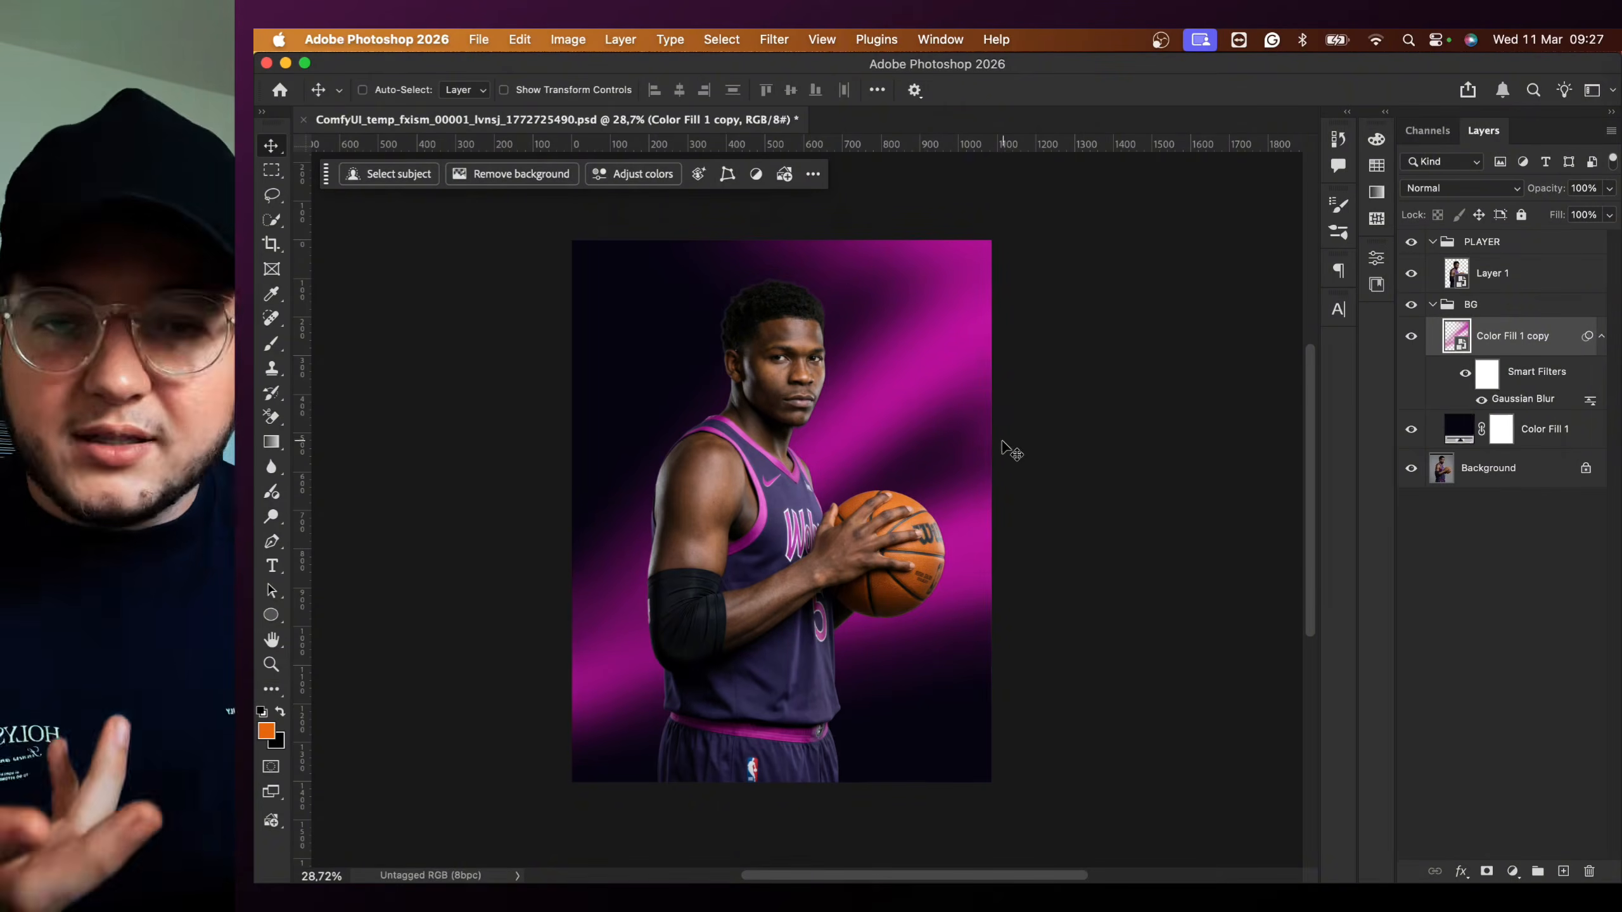
# - With Layer 1 selected, look at the Dodge, Burn and Sponge tool choices
pyautogui.click(1491, 278)
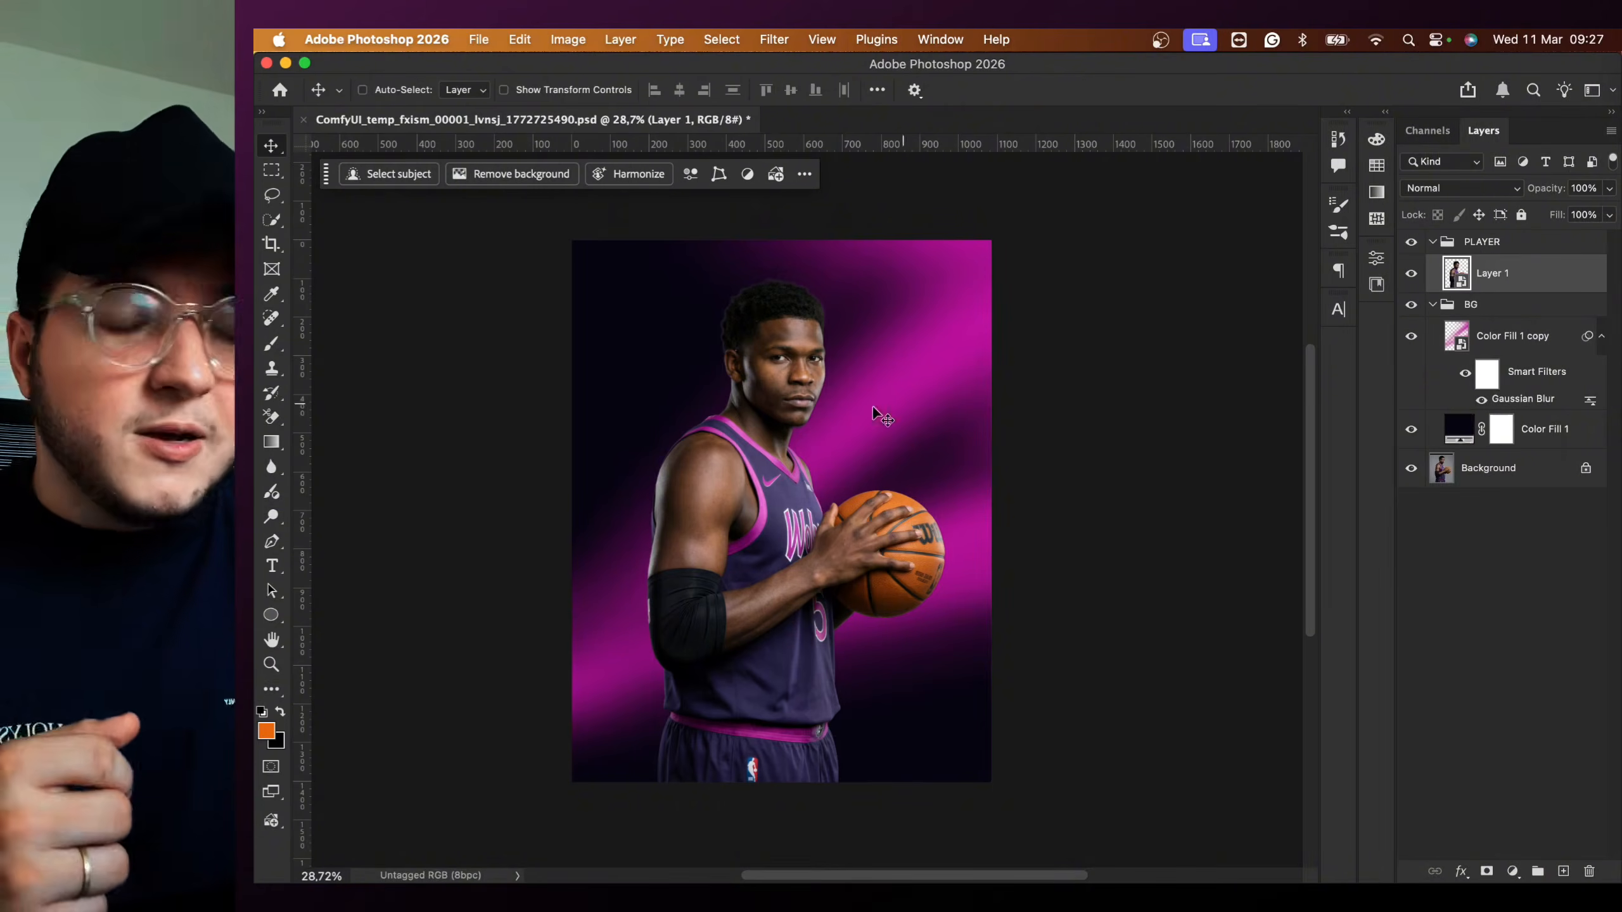
pyautogui.scroll(3, 792, 403)
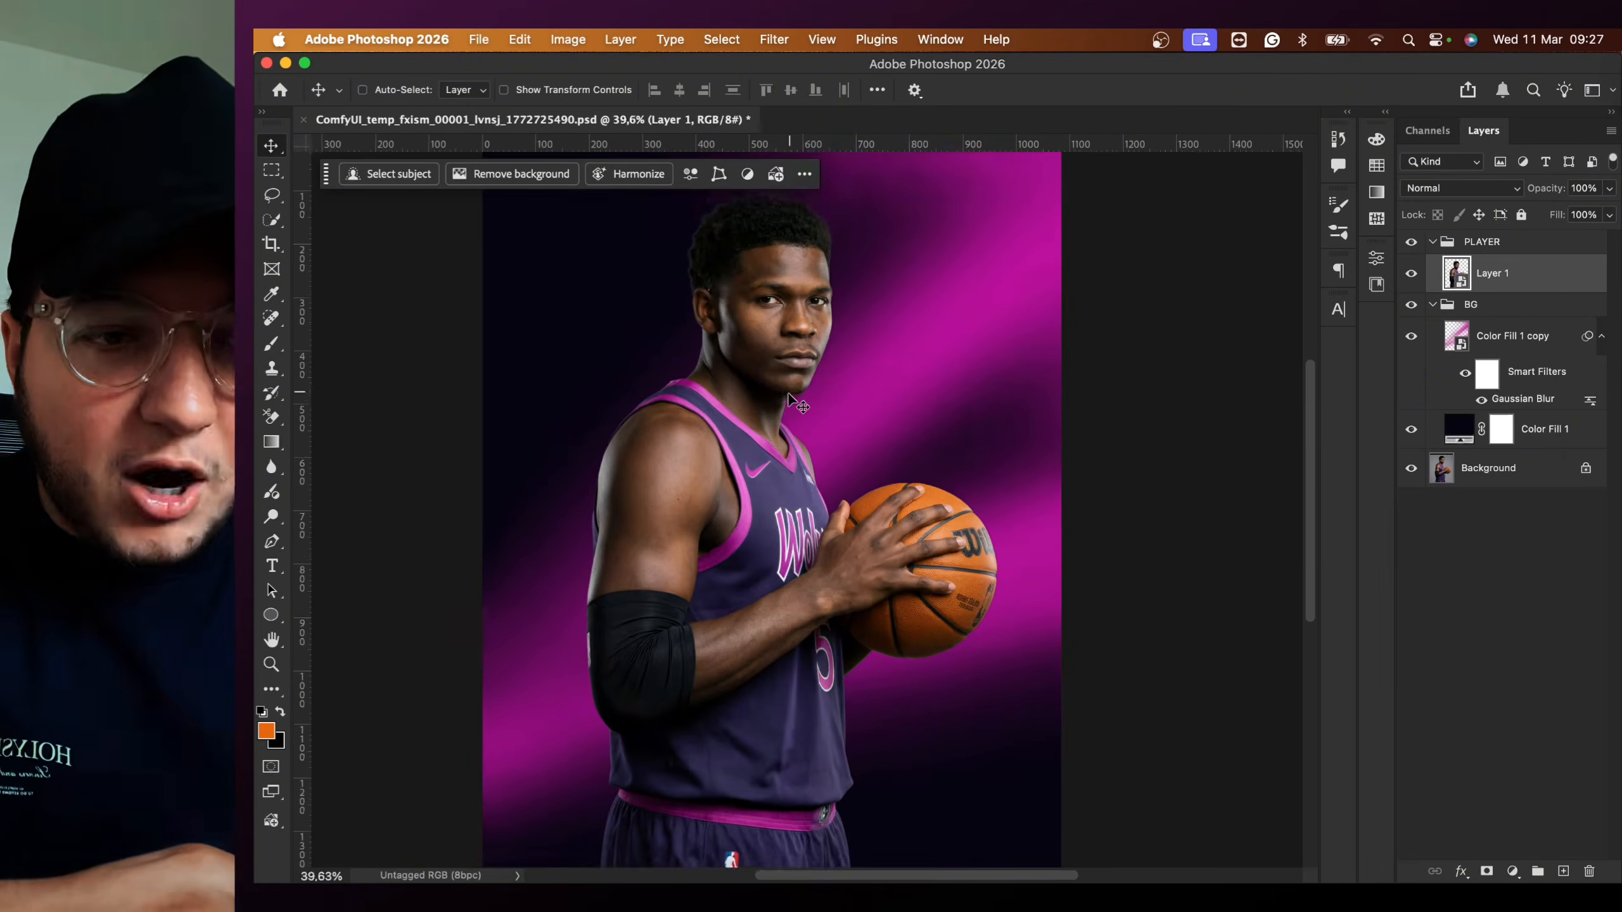
pyautogui.scroll(1, 792, 402)
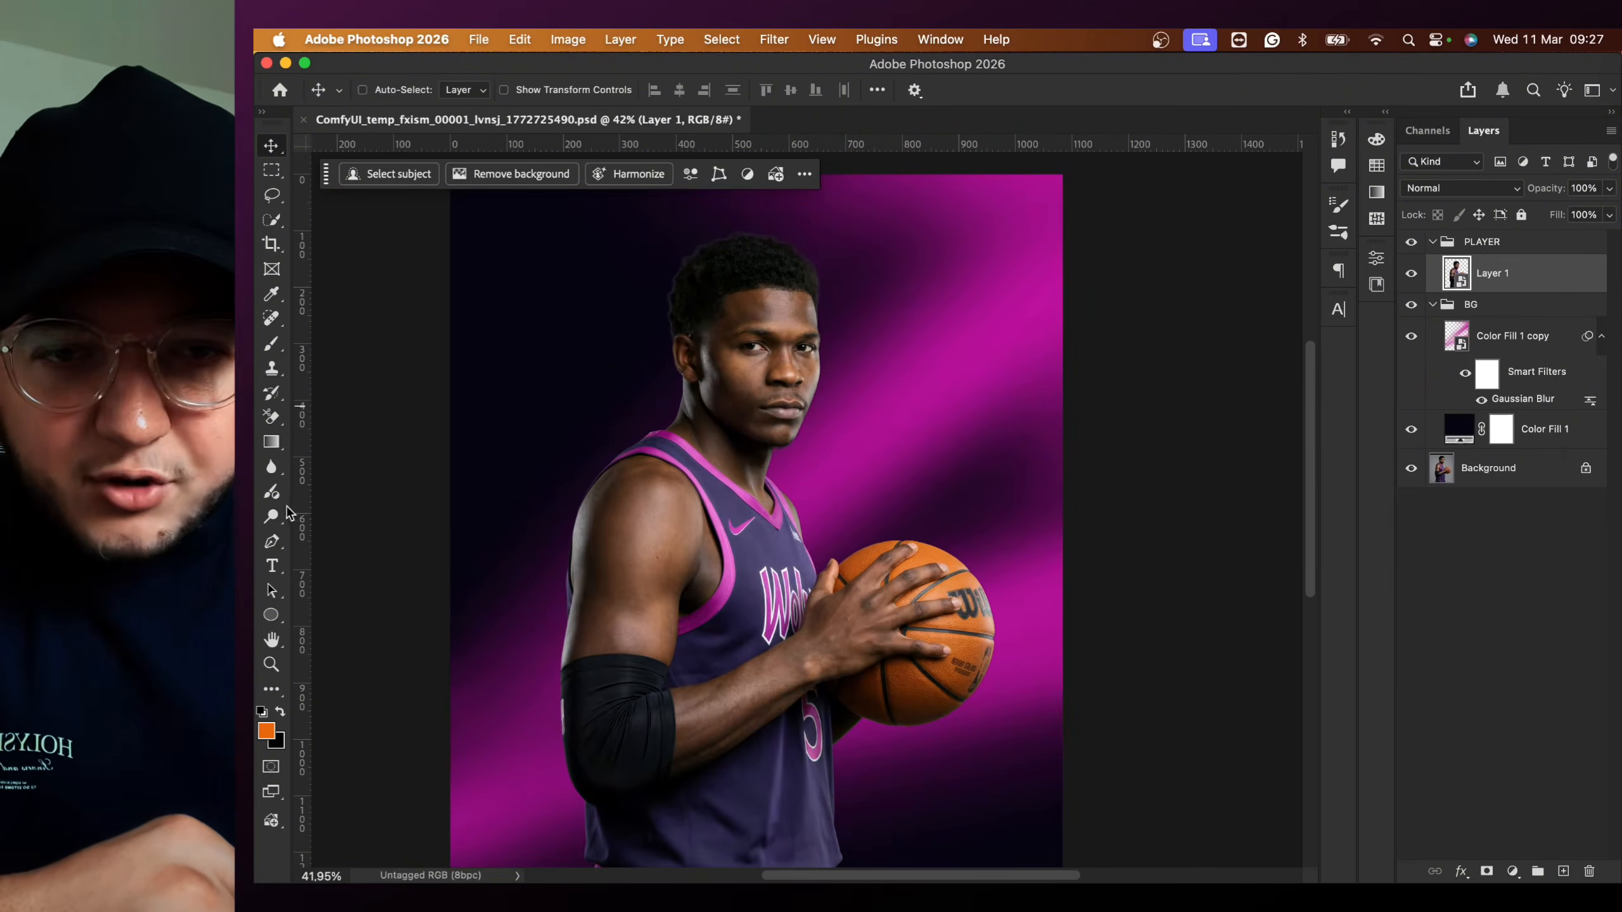
pyautogui.click(272, 518)
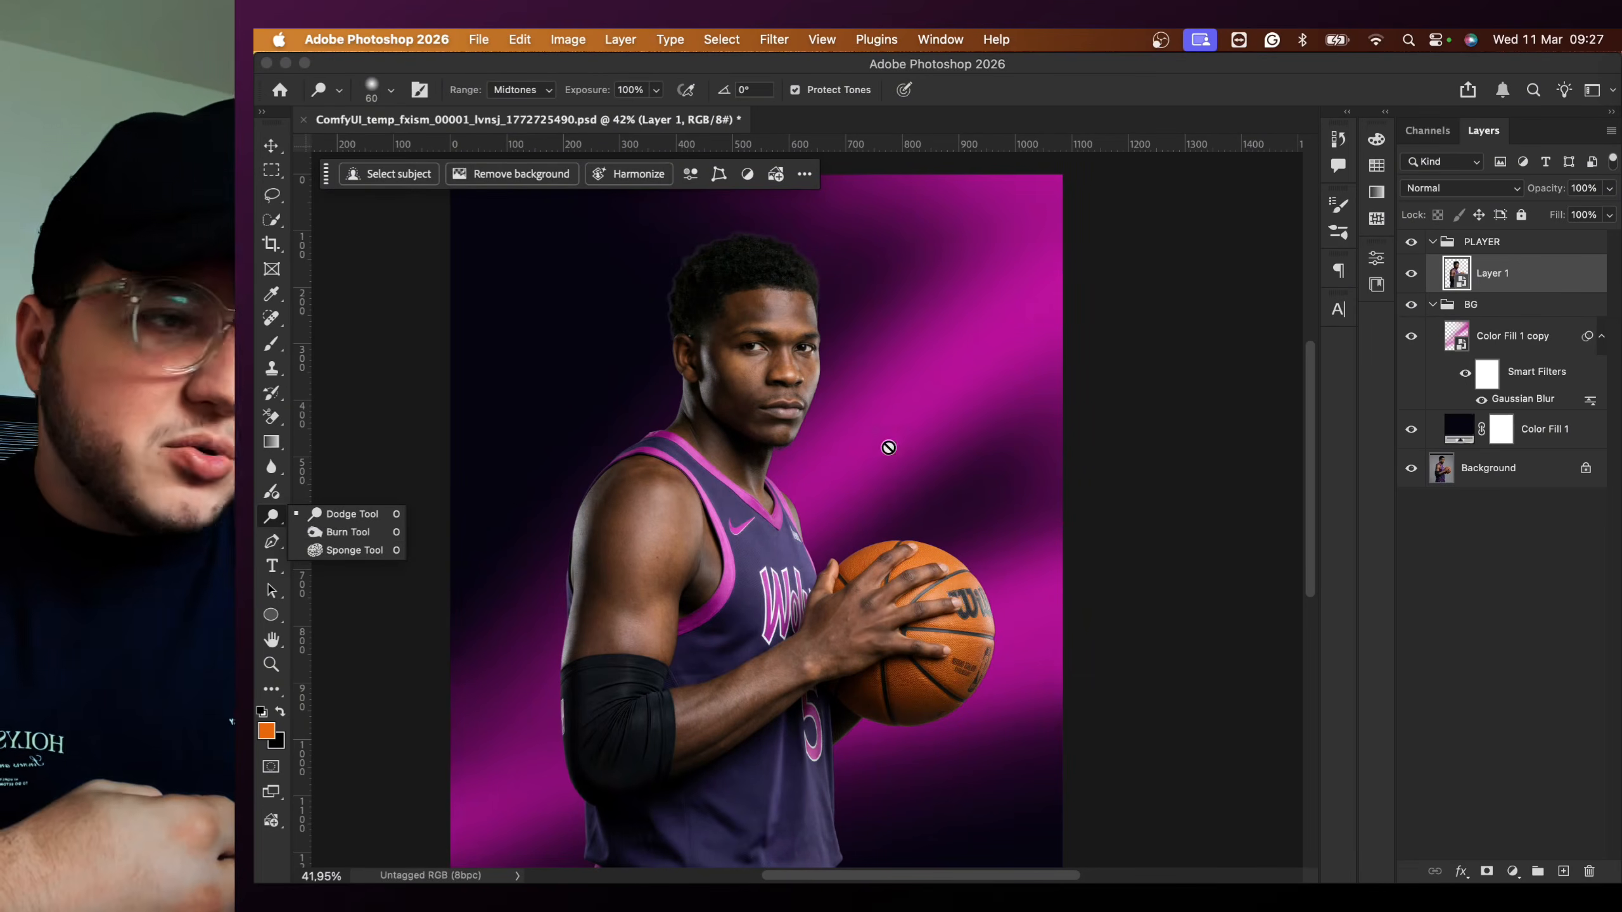
pyautogui.click(1509, 280)
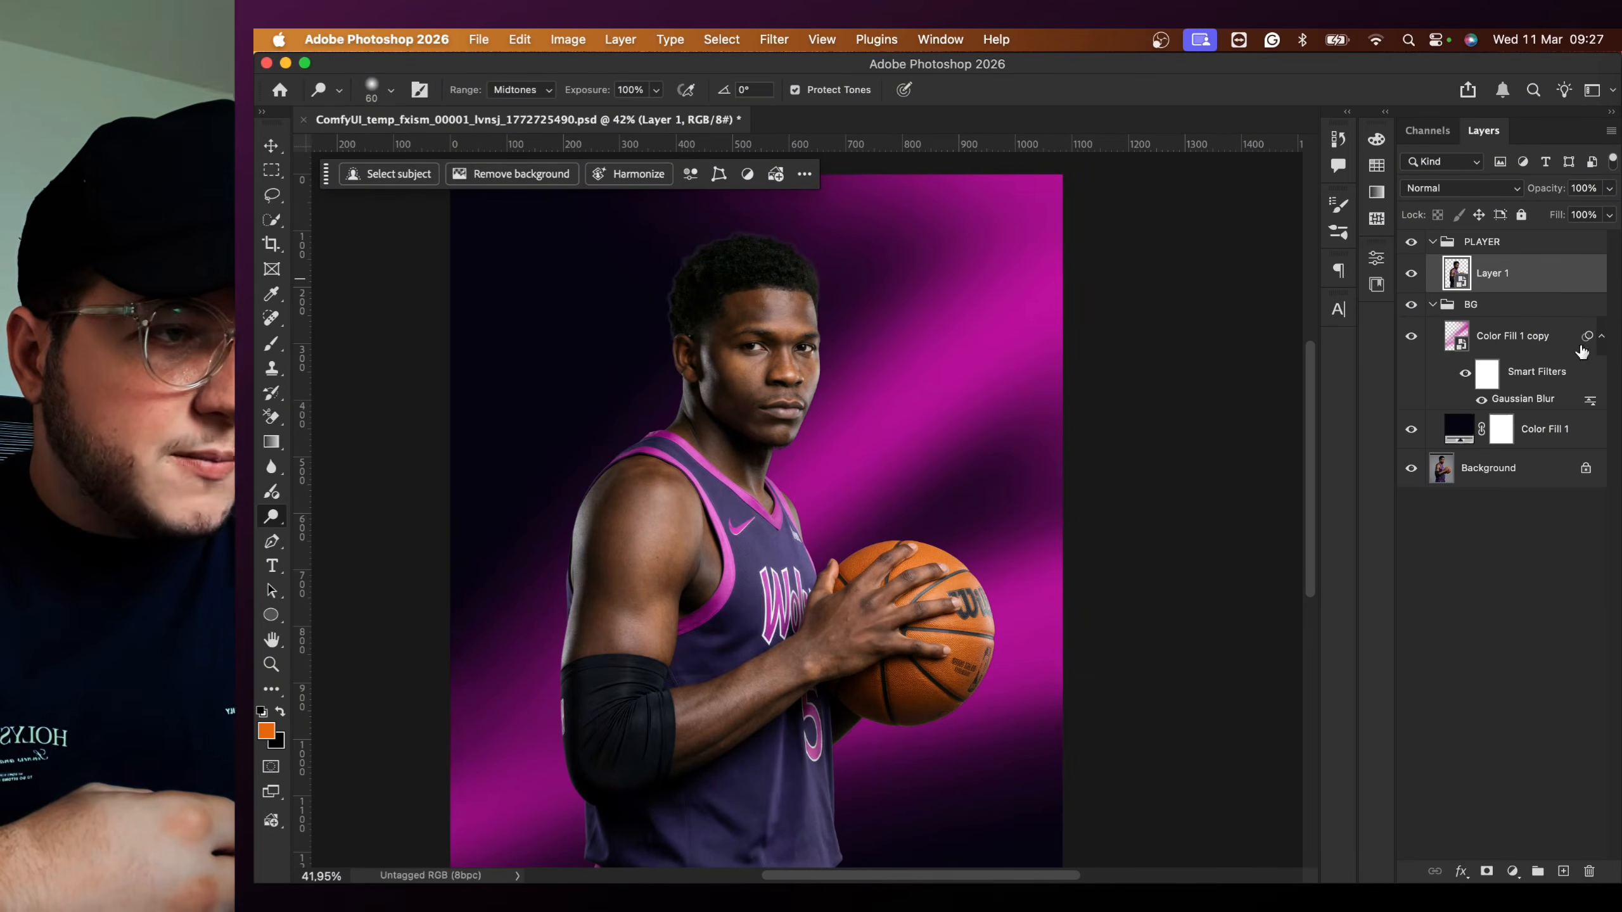
# - Collapse the BG group, keeping the PLAYER group expanded and its Layer 1 selected
pyautogui.click(1433, 305)
pyautogui.click(1434, 242)
pyautogui.click(1432, 242)
pyautogui.click(1494, 274)
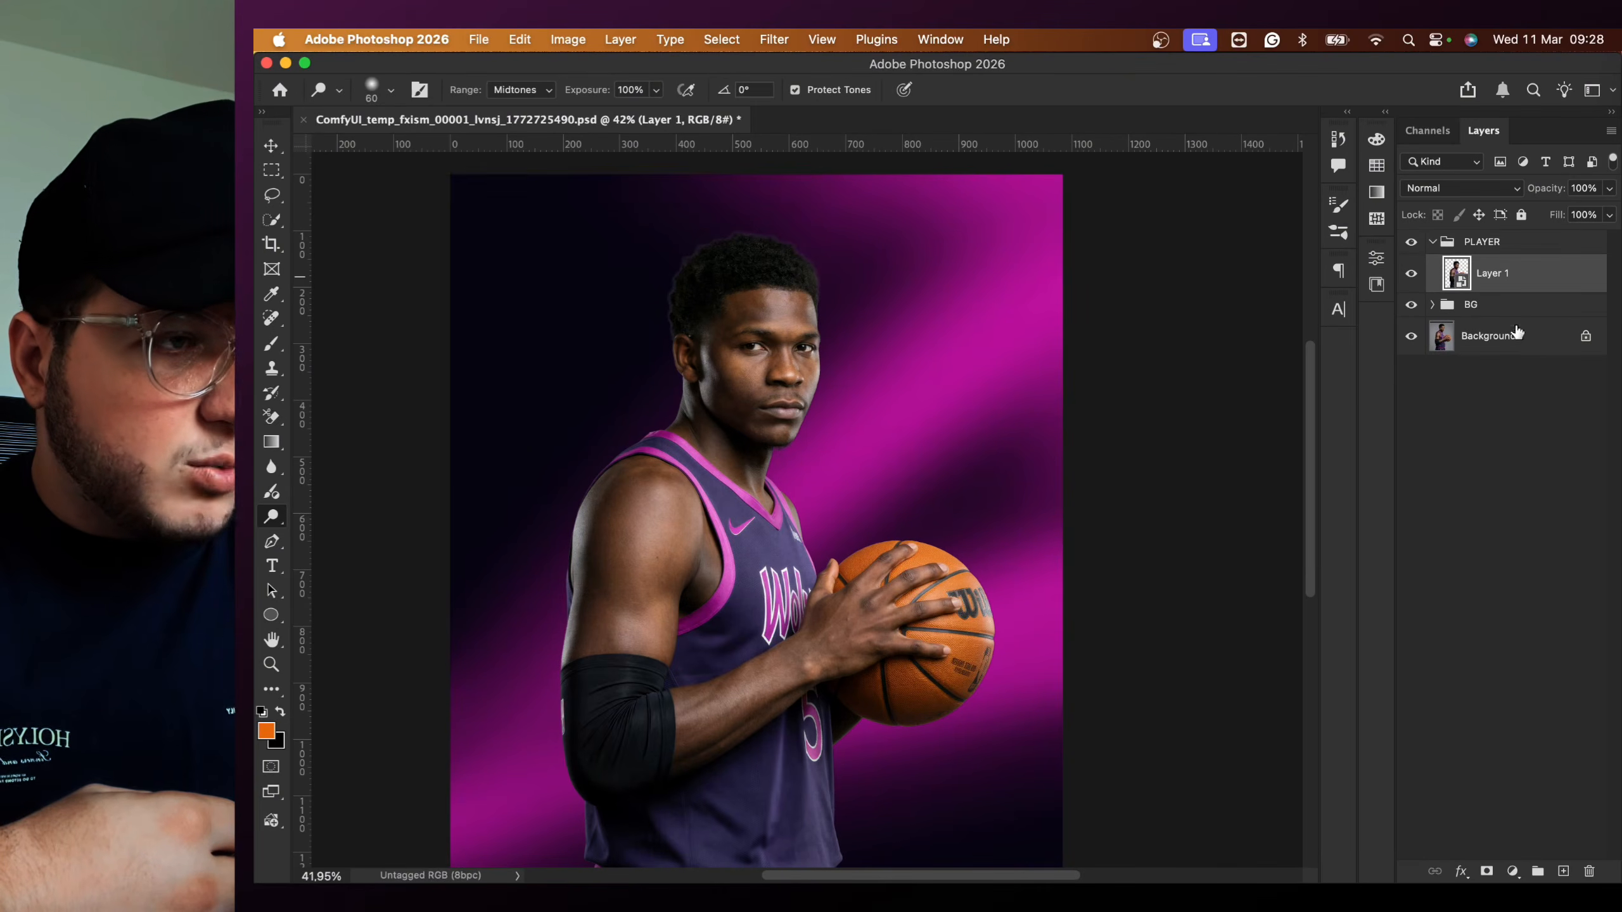
# - Add a Curves adjustment above Layer 1, pull its midtones down to darken, and clip it to Layer 1
pyautogui.click(1513, 871)
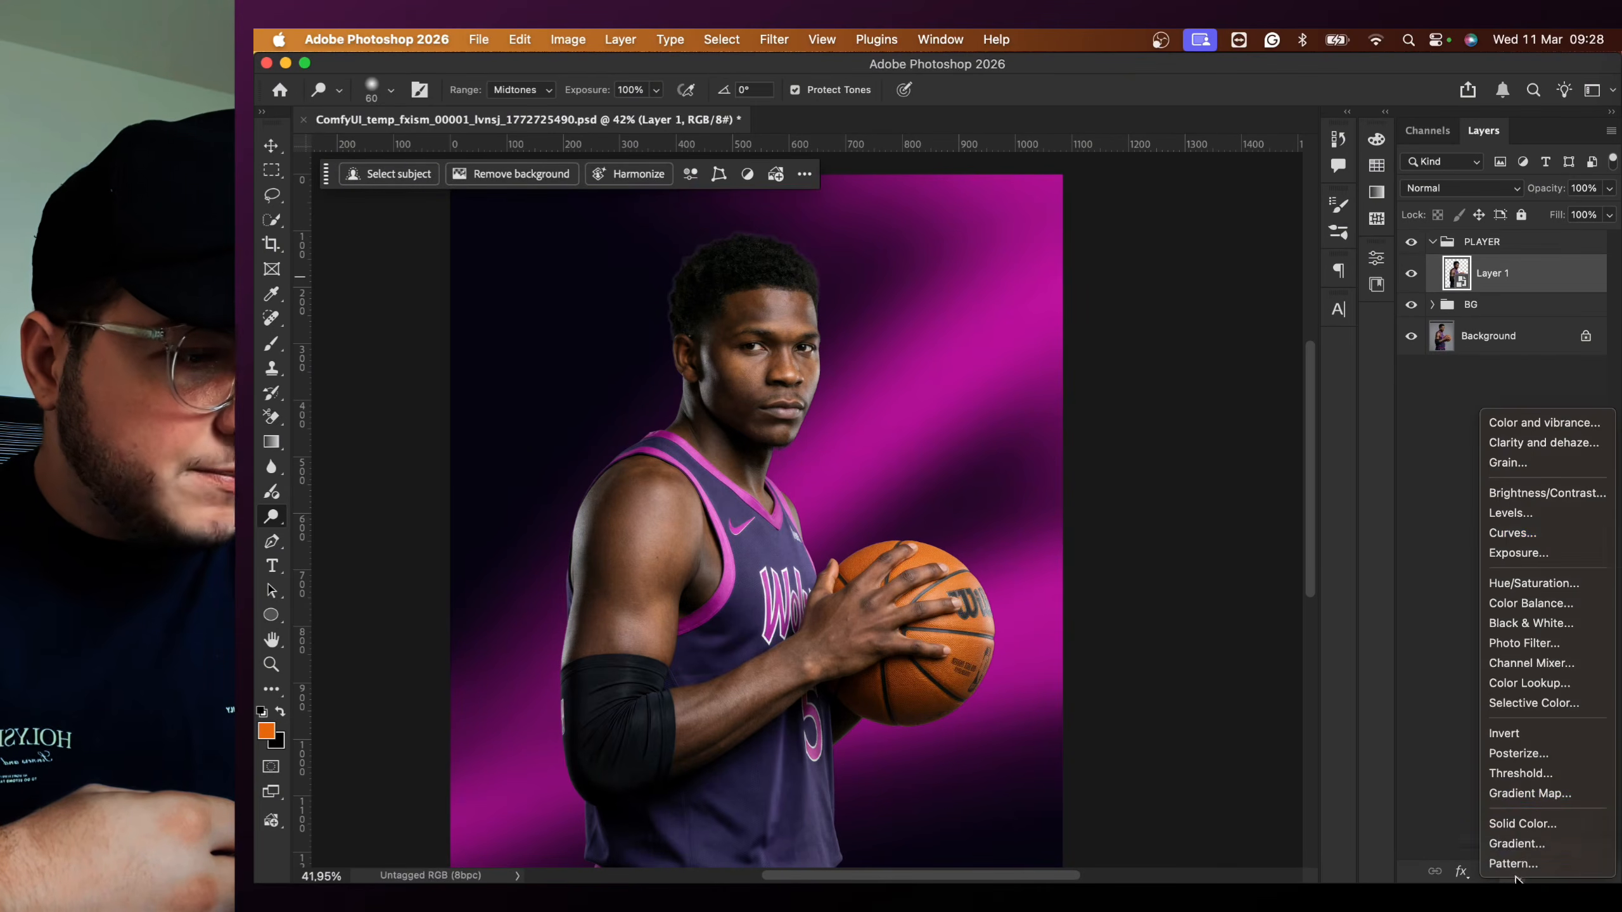
pyautogui.click(1513, 533)
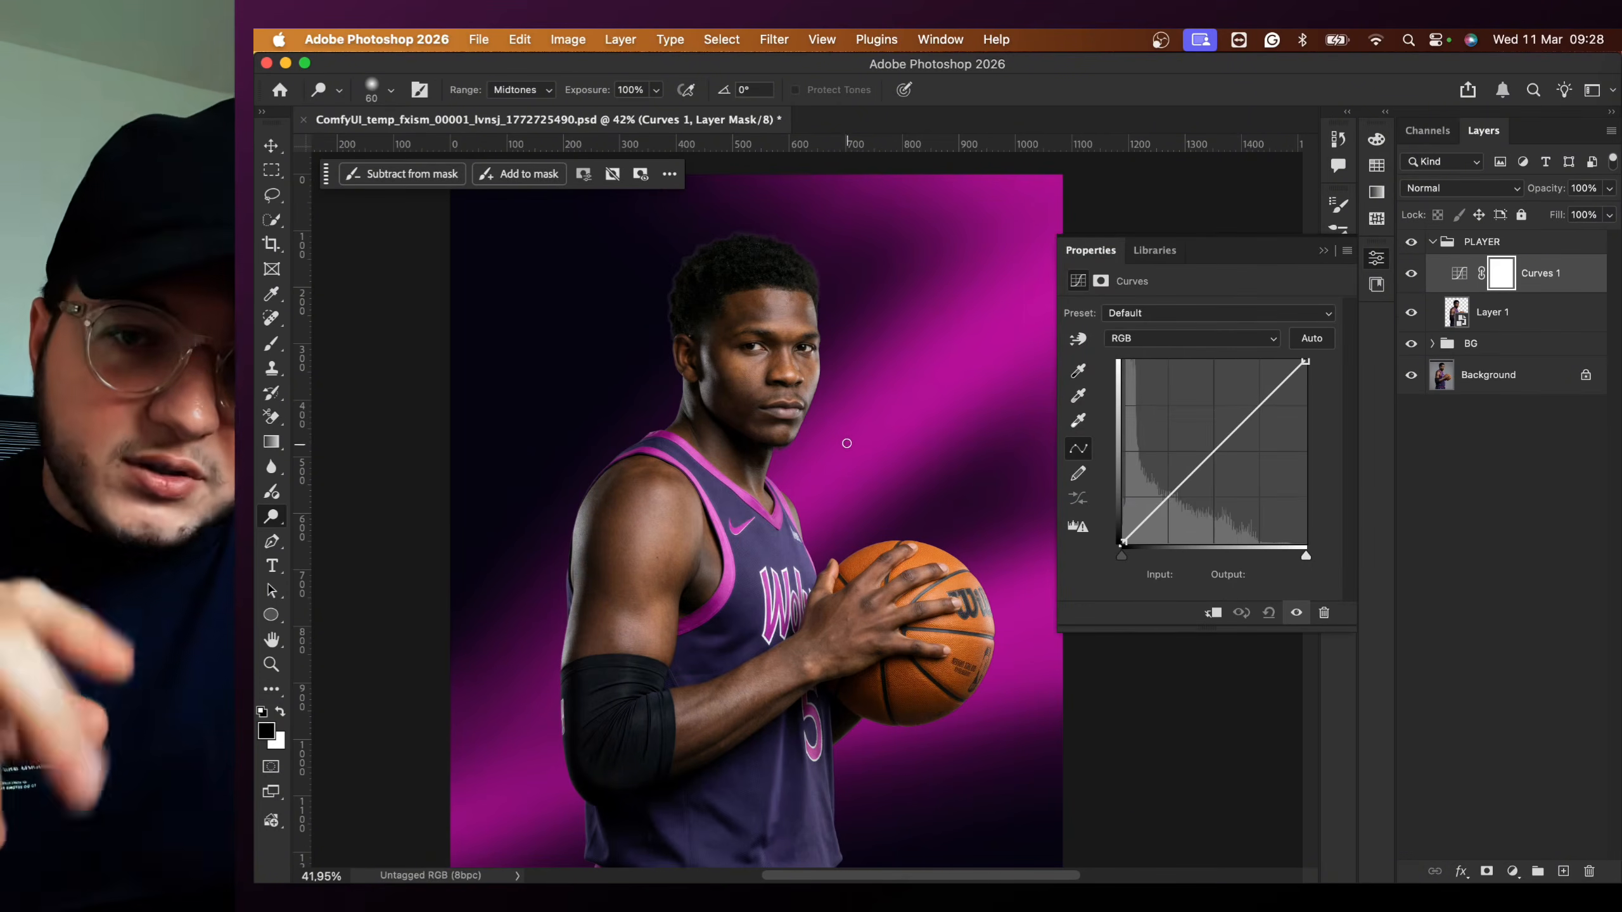
pyautogui.moveTo(1219, 447); pyautogui.dragTo(1224, 462)
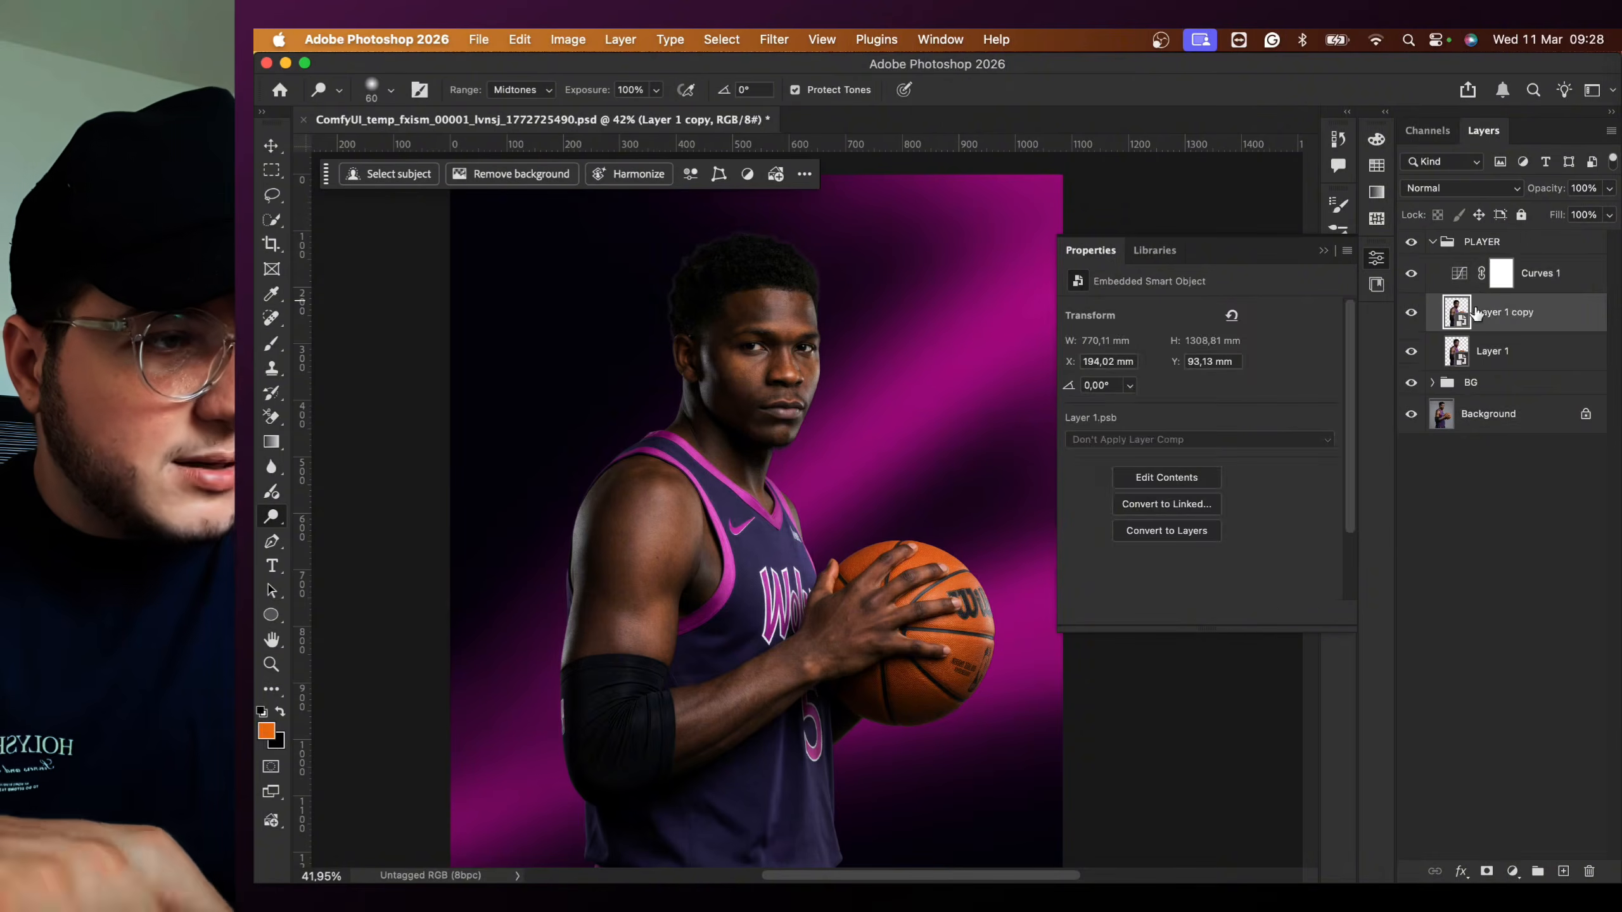
pyautogui.moveTo(1461, 311); pyautogui.dragTo(1468, 311)
pyautogui.keyDown('alt'); pyautogui.click(1474, 292); pyautogui.keyUp('alt')
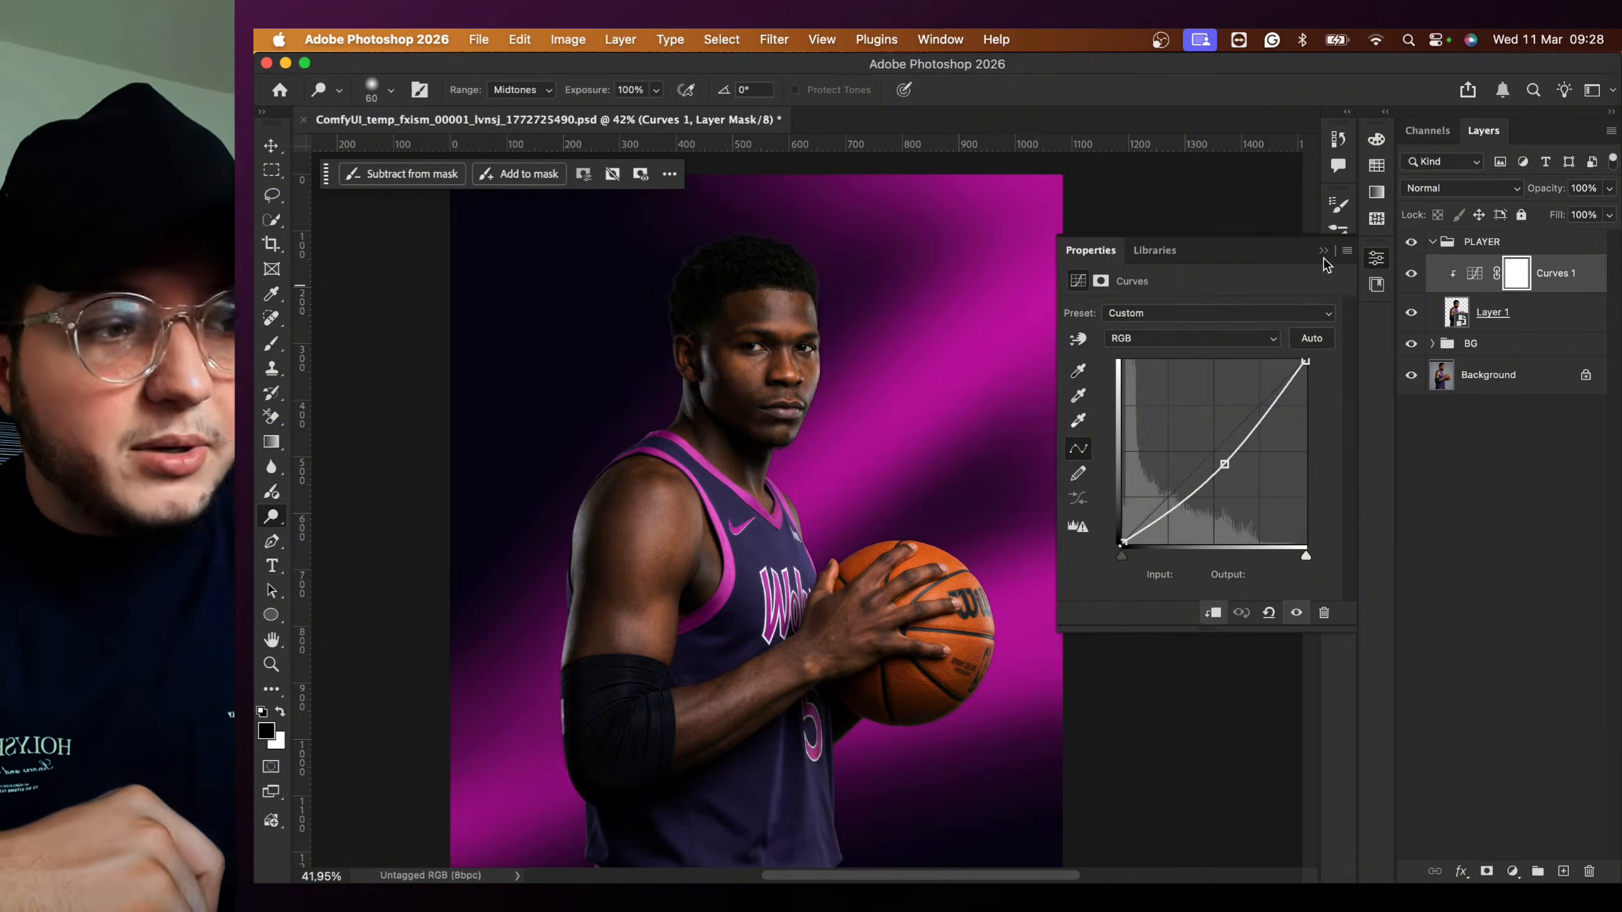
pyautogui.click(1324, 251)
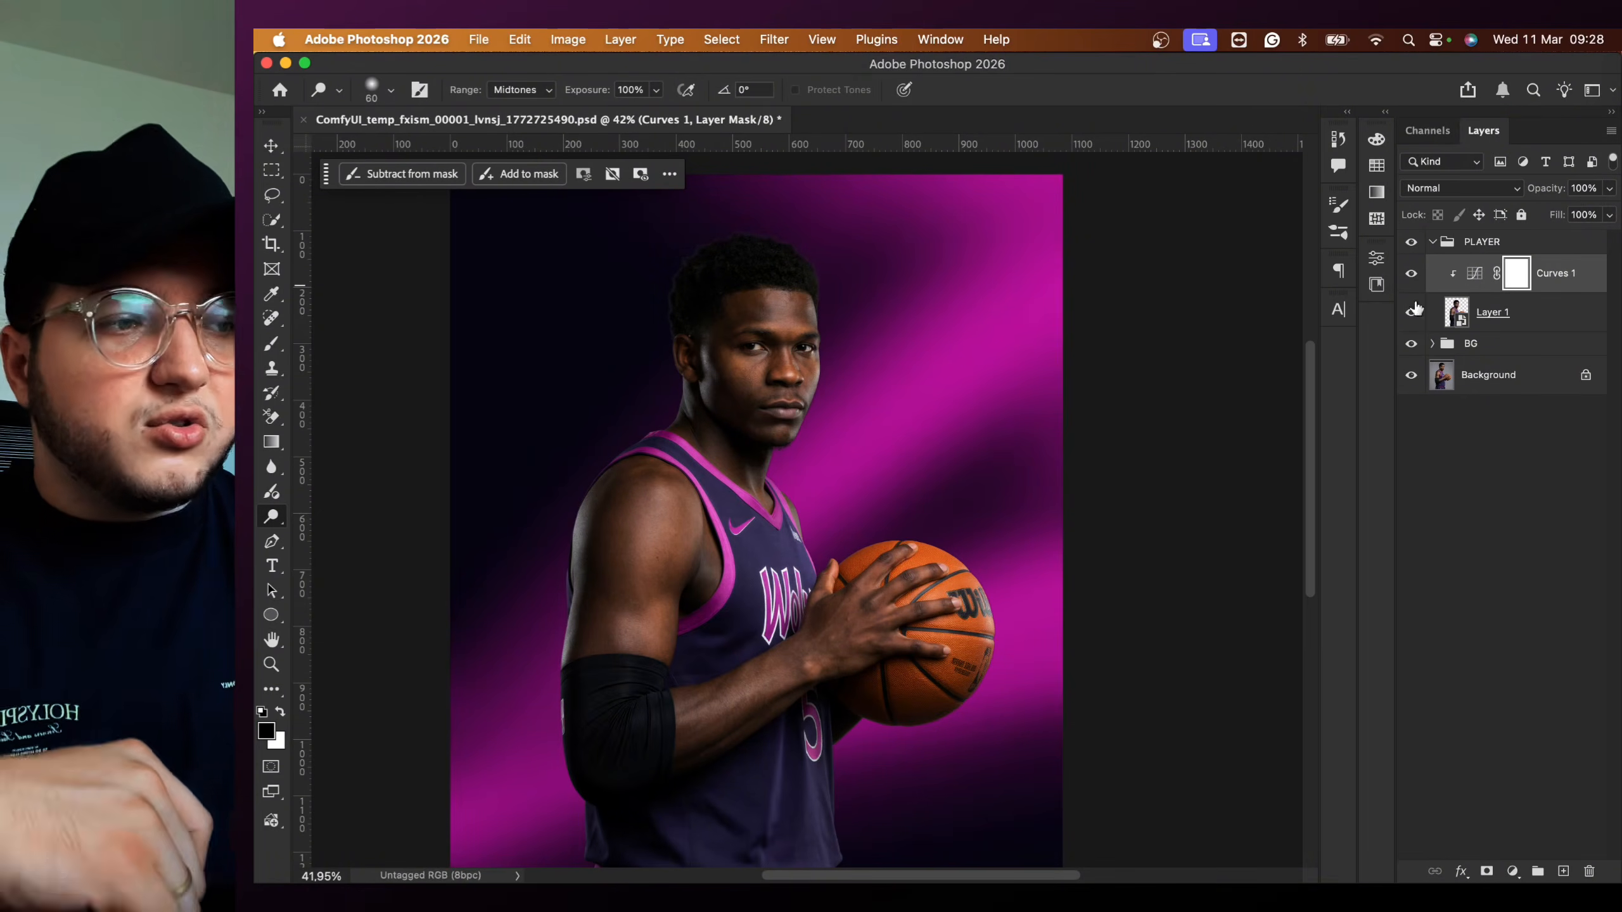
# - Lower the midtones of the clipped Curves 1 adjustment slightly more and set its blend mode to Overlay
pyautogui.click(1493, 314)
pyautogui.click(1570, 283)
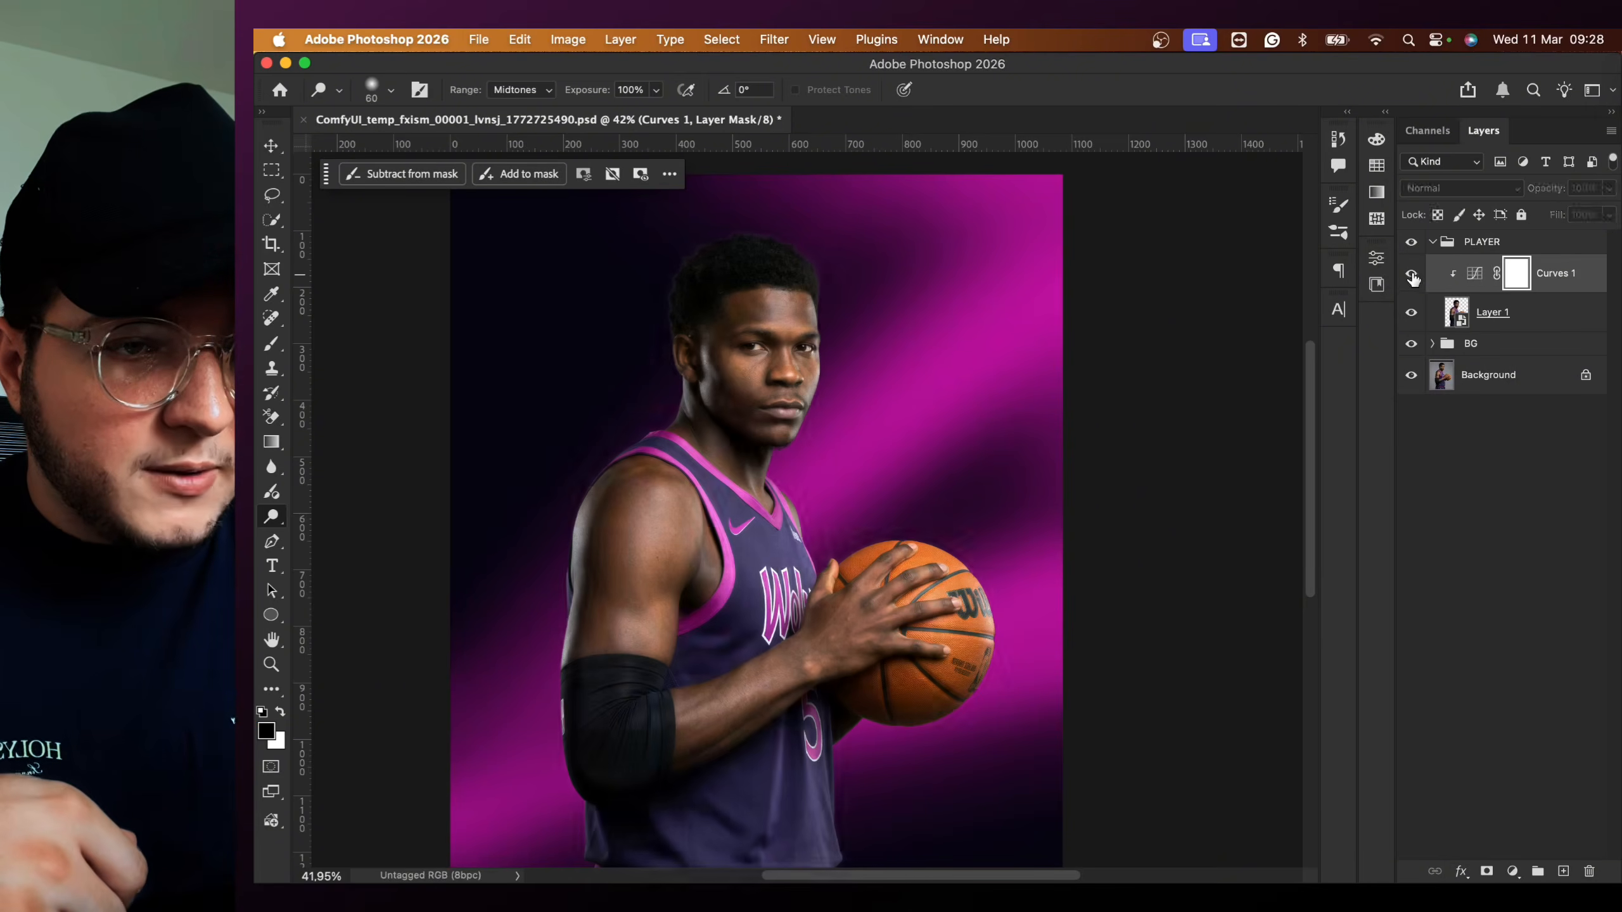
pyautogui.doubleClick(1474, 280)
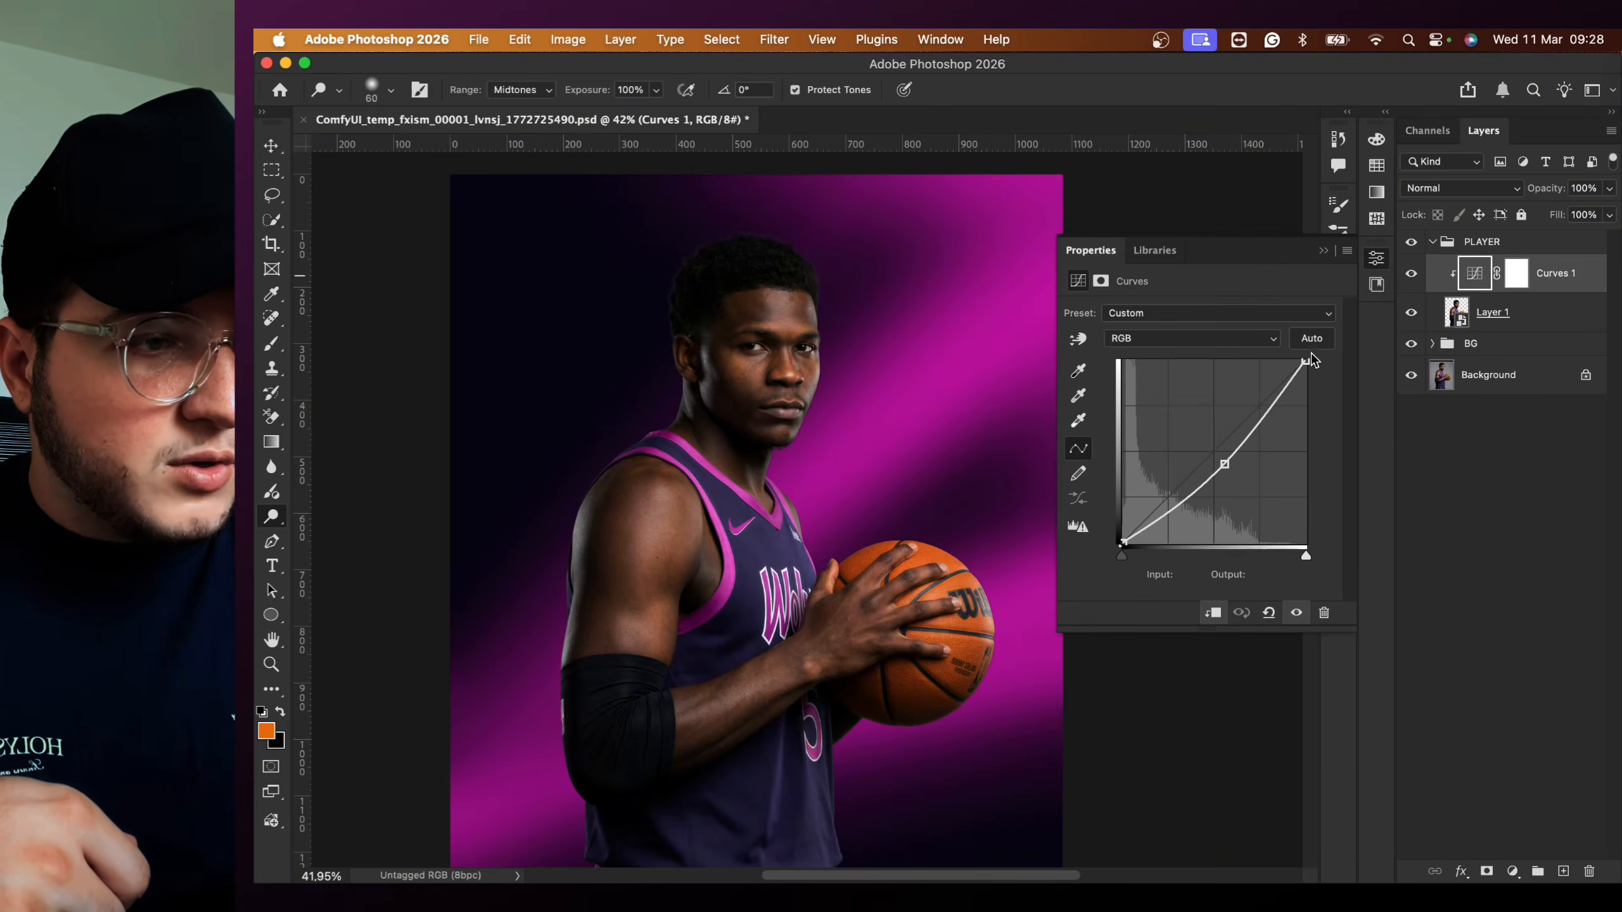
pyautogui.moveTo(1224, 456)
pyautogui.mouseDown()
pyautogui.moveTo(1225, 442)
pyautogui.moveTo(1227, 465)
pyautogui.mouseUp()
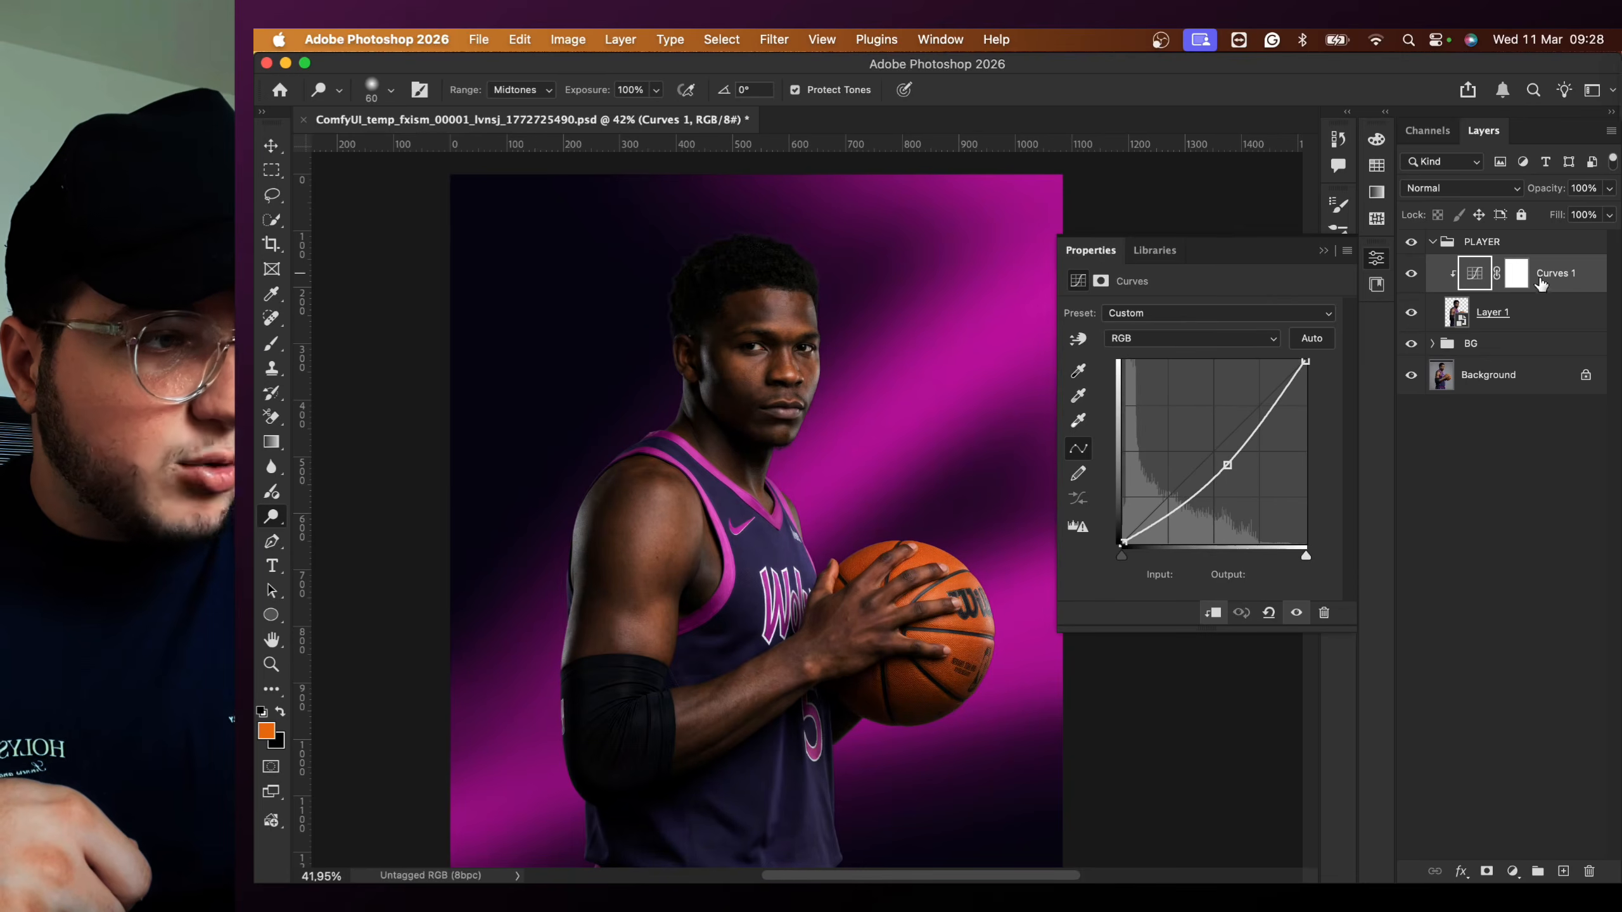
pyautogui.click(1456, 187)
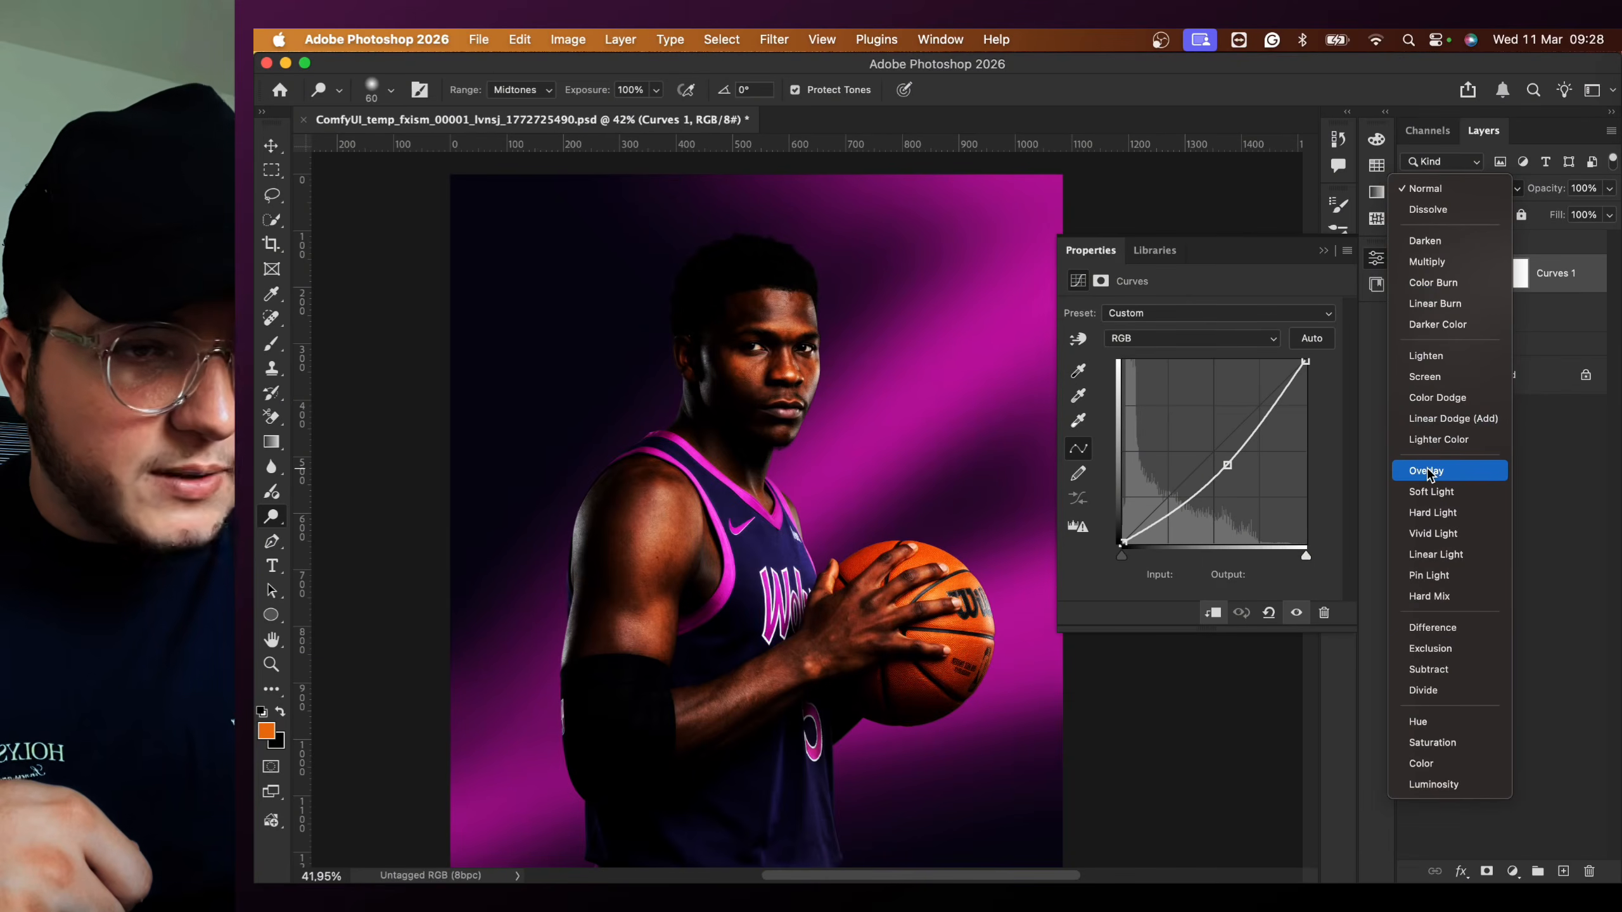
pyautogui.click(1426, 471)
# - Invert the Curves 1 layer mask to black to hide the darkening effect
pyautogui.click(1516, 275)
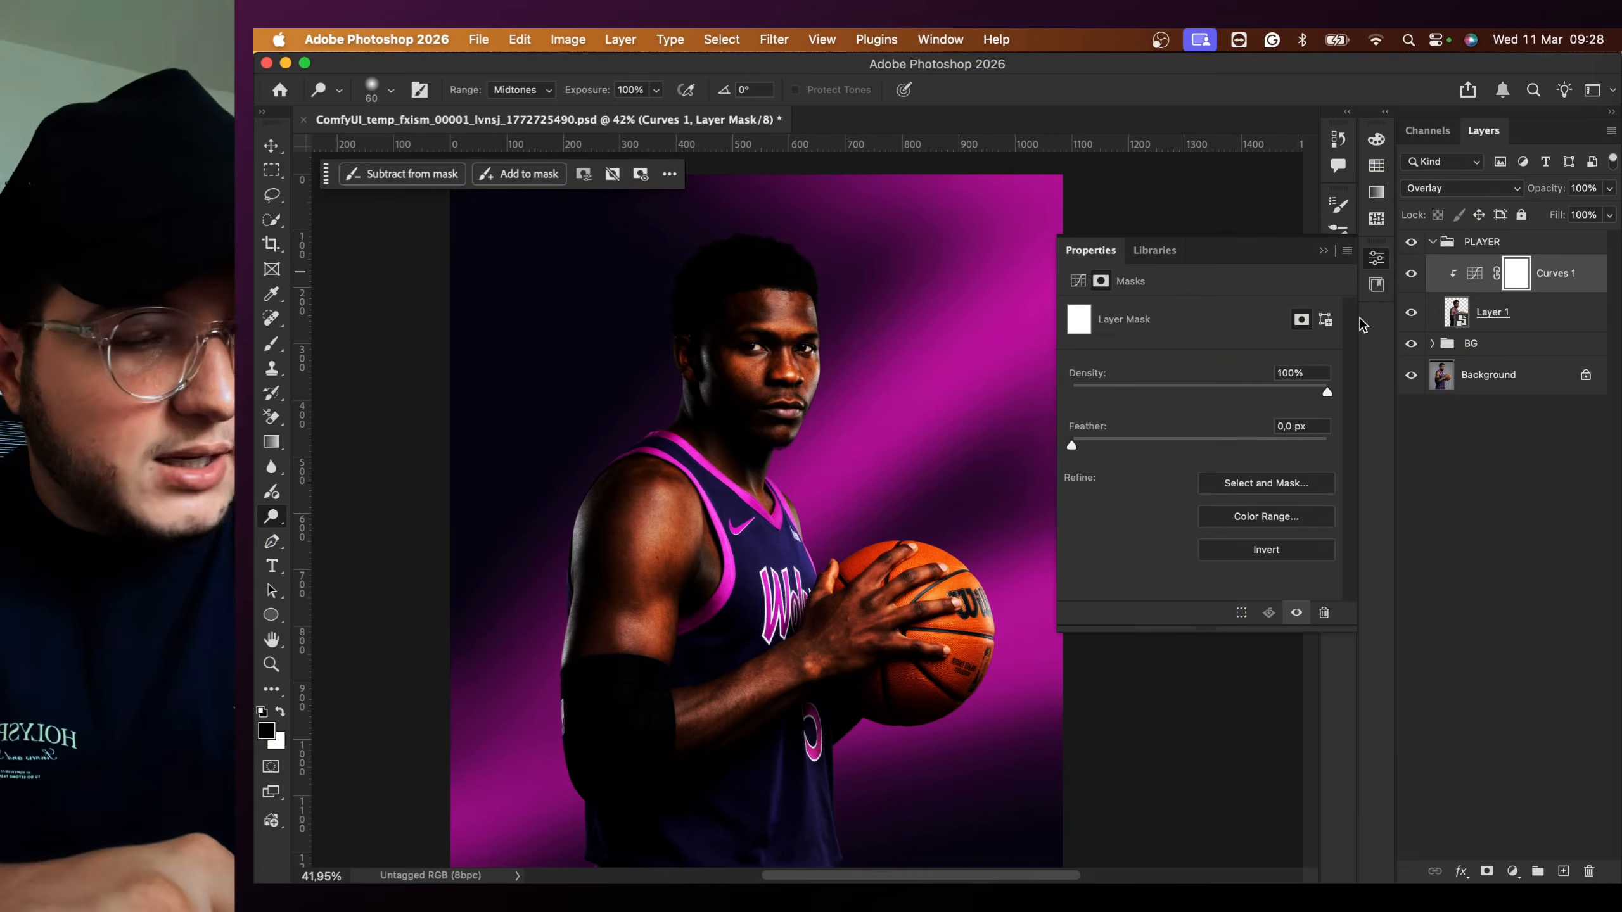
pyautogui.press('super+i')
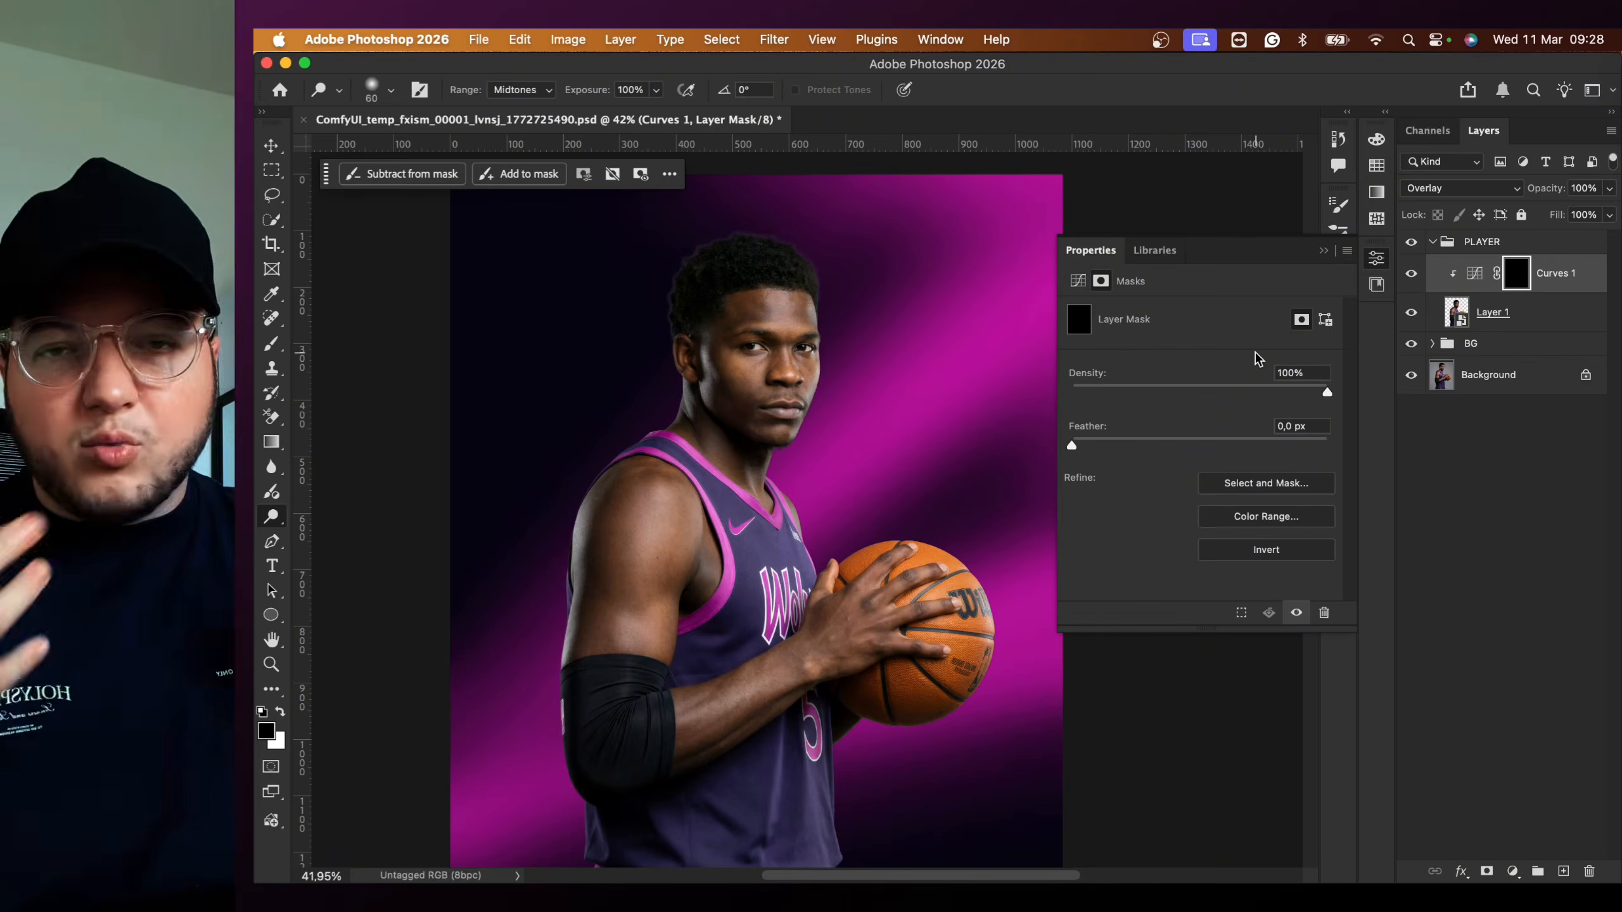
pyautogui.click(1325, 253)
pyautogui.click(1417, 275)
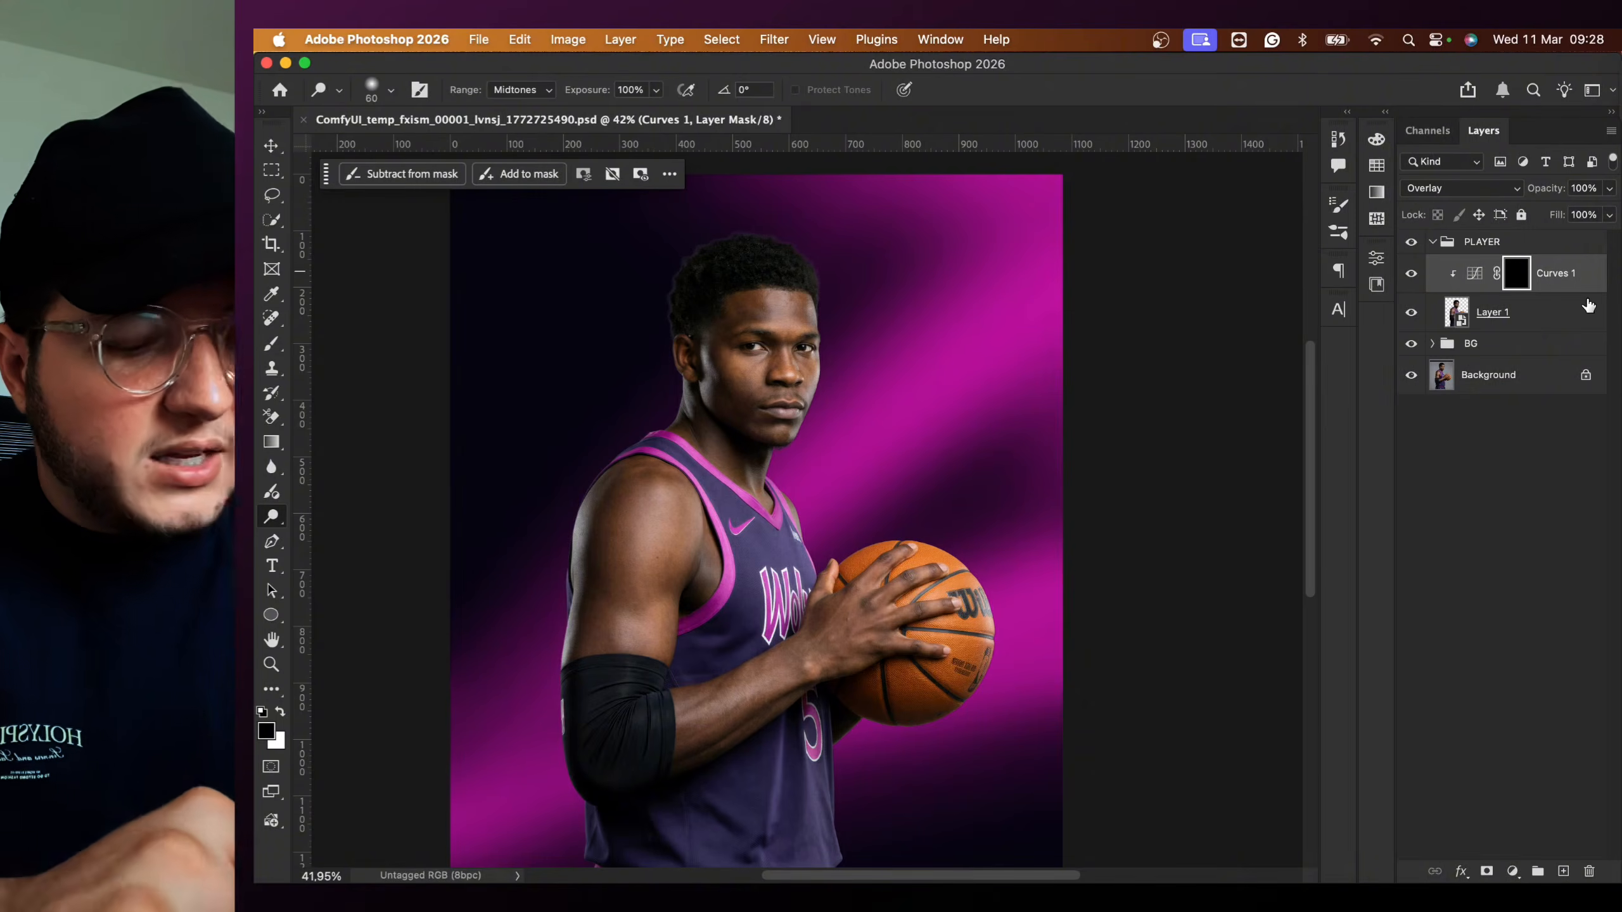
# - Duplicate Curves 1, clip the copy to Layer 1, and raise its curve point to input 106, output 146
pyautogui.press('super+j')
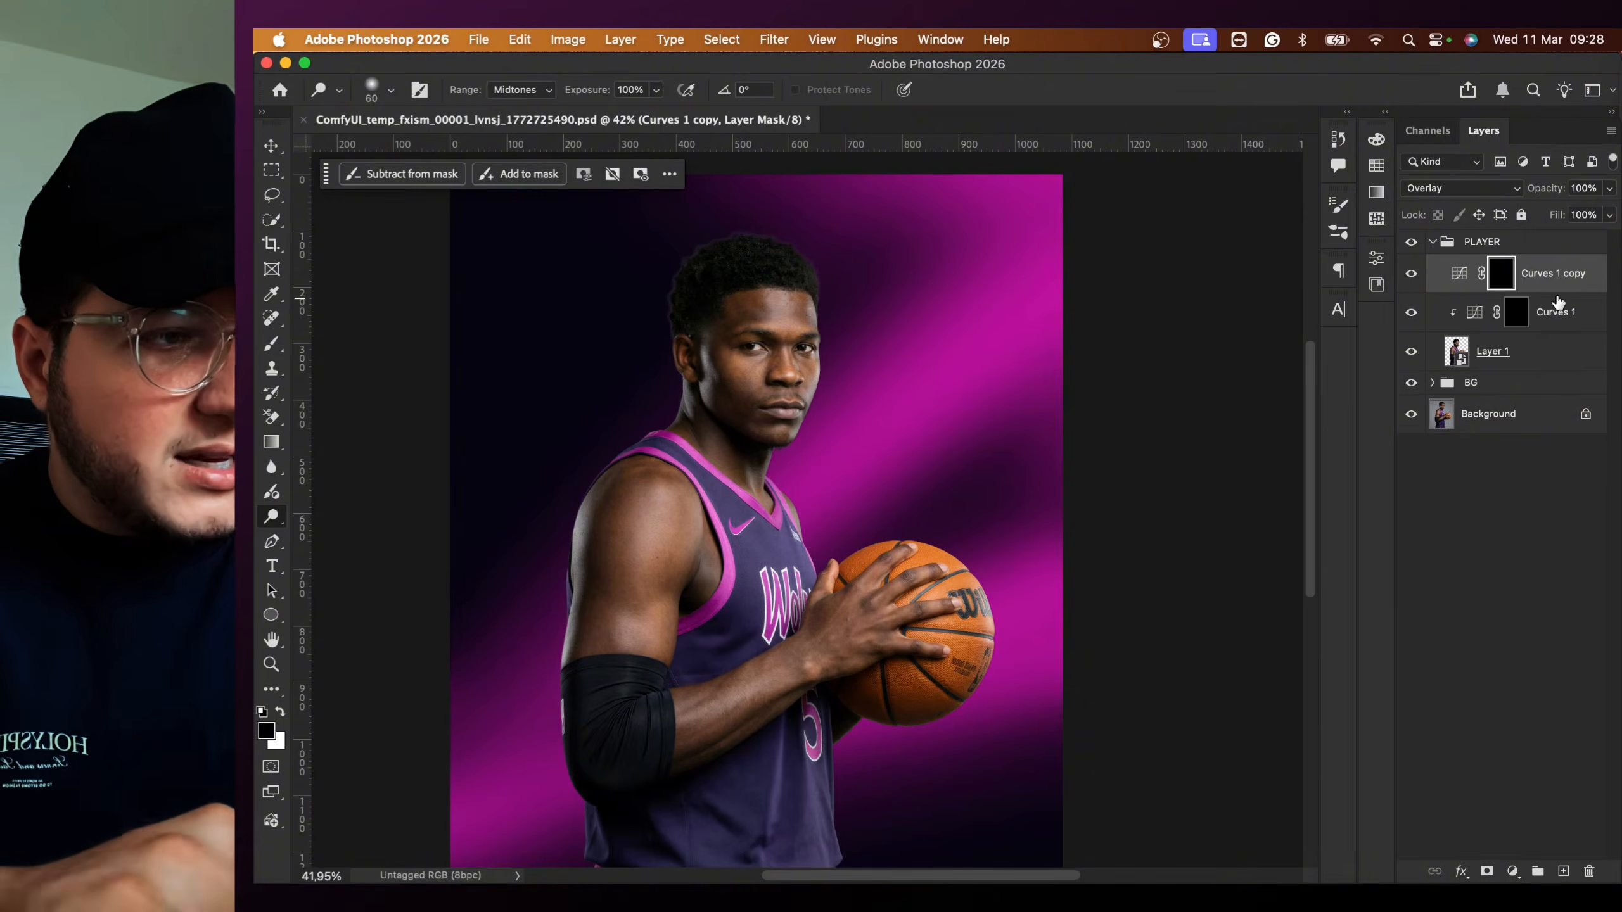
pyautogui.keyDown('alt'); pyautogui.click(1466, 292); pyautogui.keyUp('alt')
pyautogui.doubleClick(1474, 273)
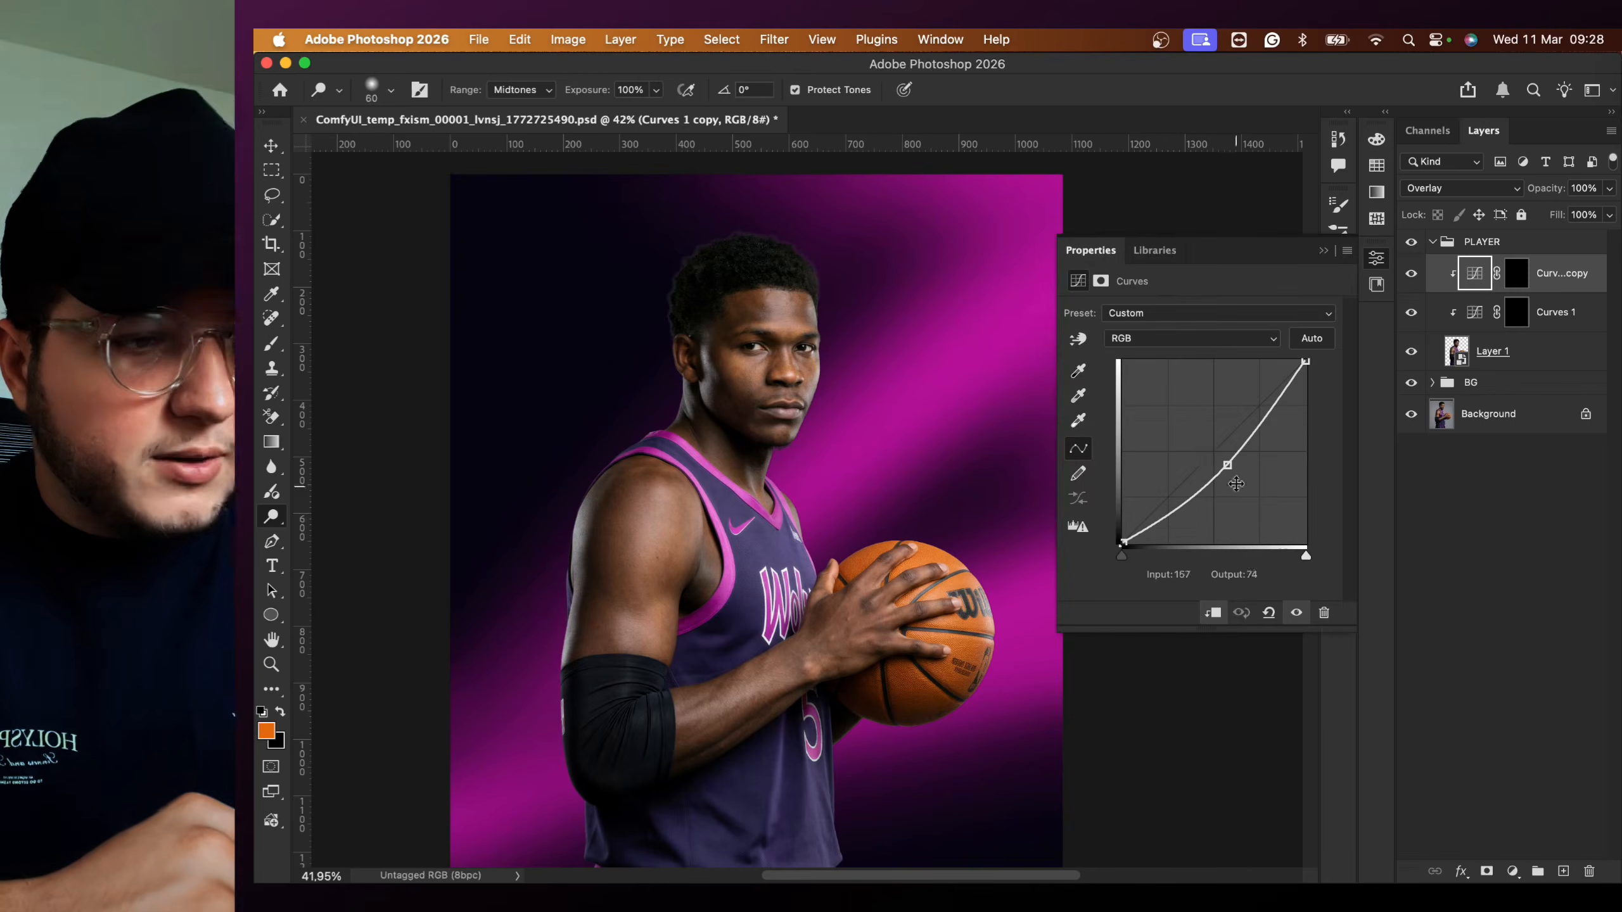
pyautogui.moveTo(1227, 469); pyautogui.dragTo(1199, 440)
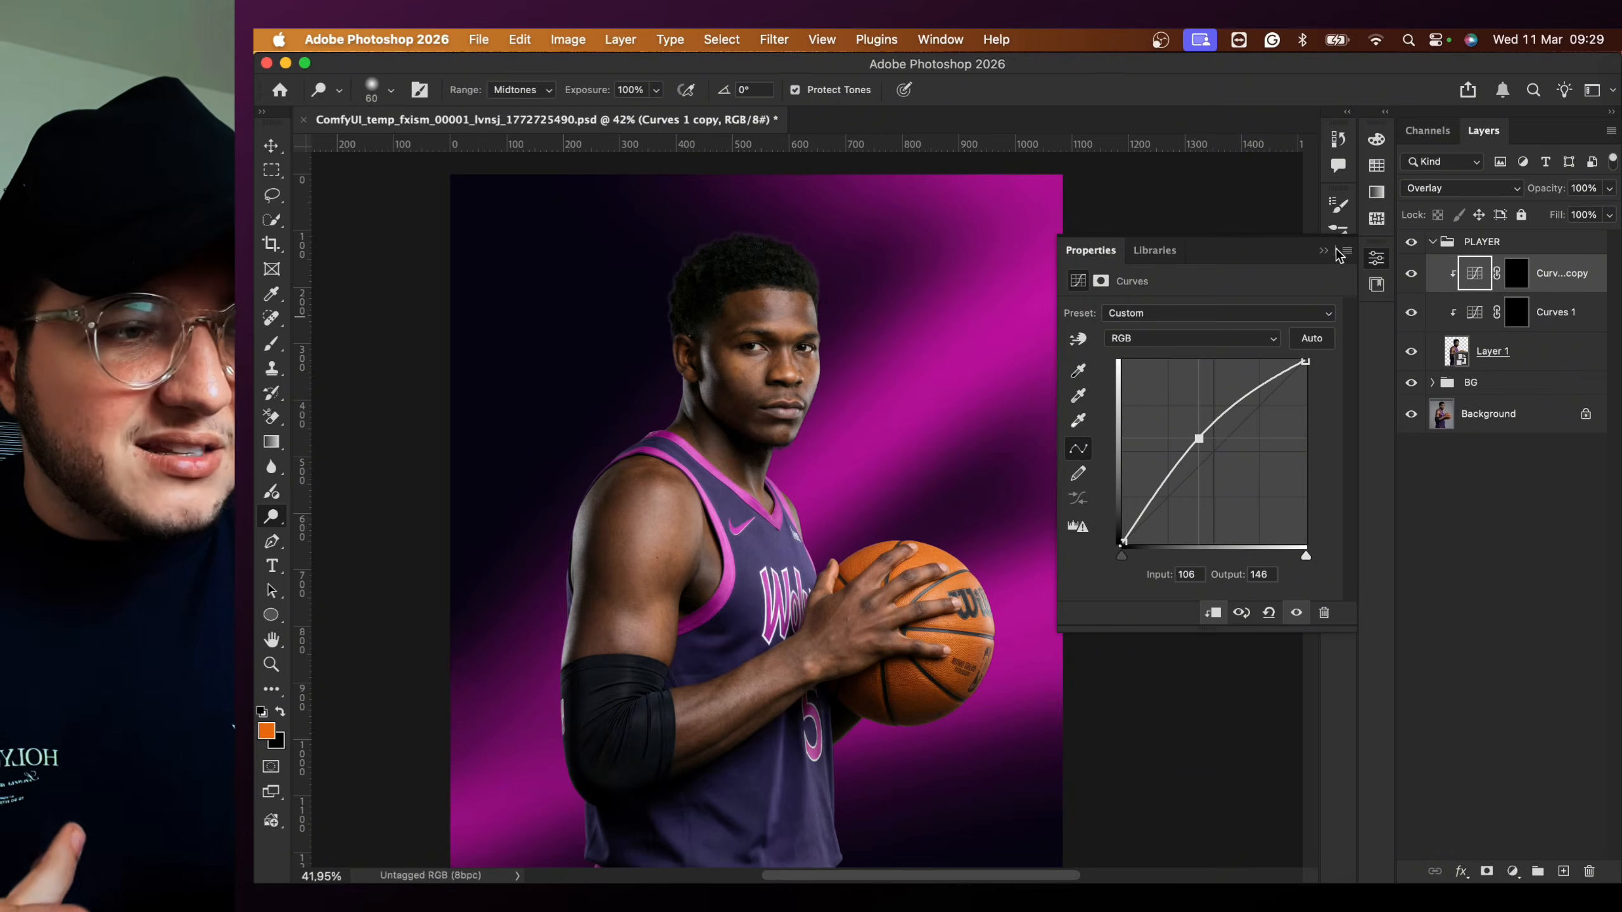
# - Hide the Curves 1 copy, then ready a soft 200 px Brush at 9% opacity for painting on the Curves 1 mask
pyautogui.click(1517, 285)
pyautogui.click(1517, 320)
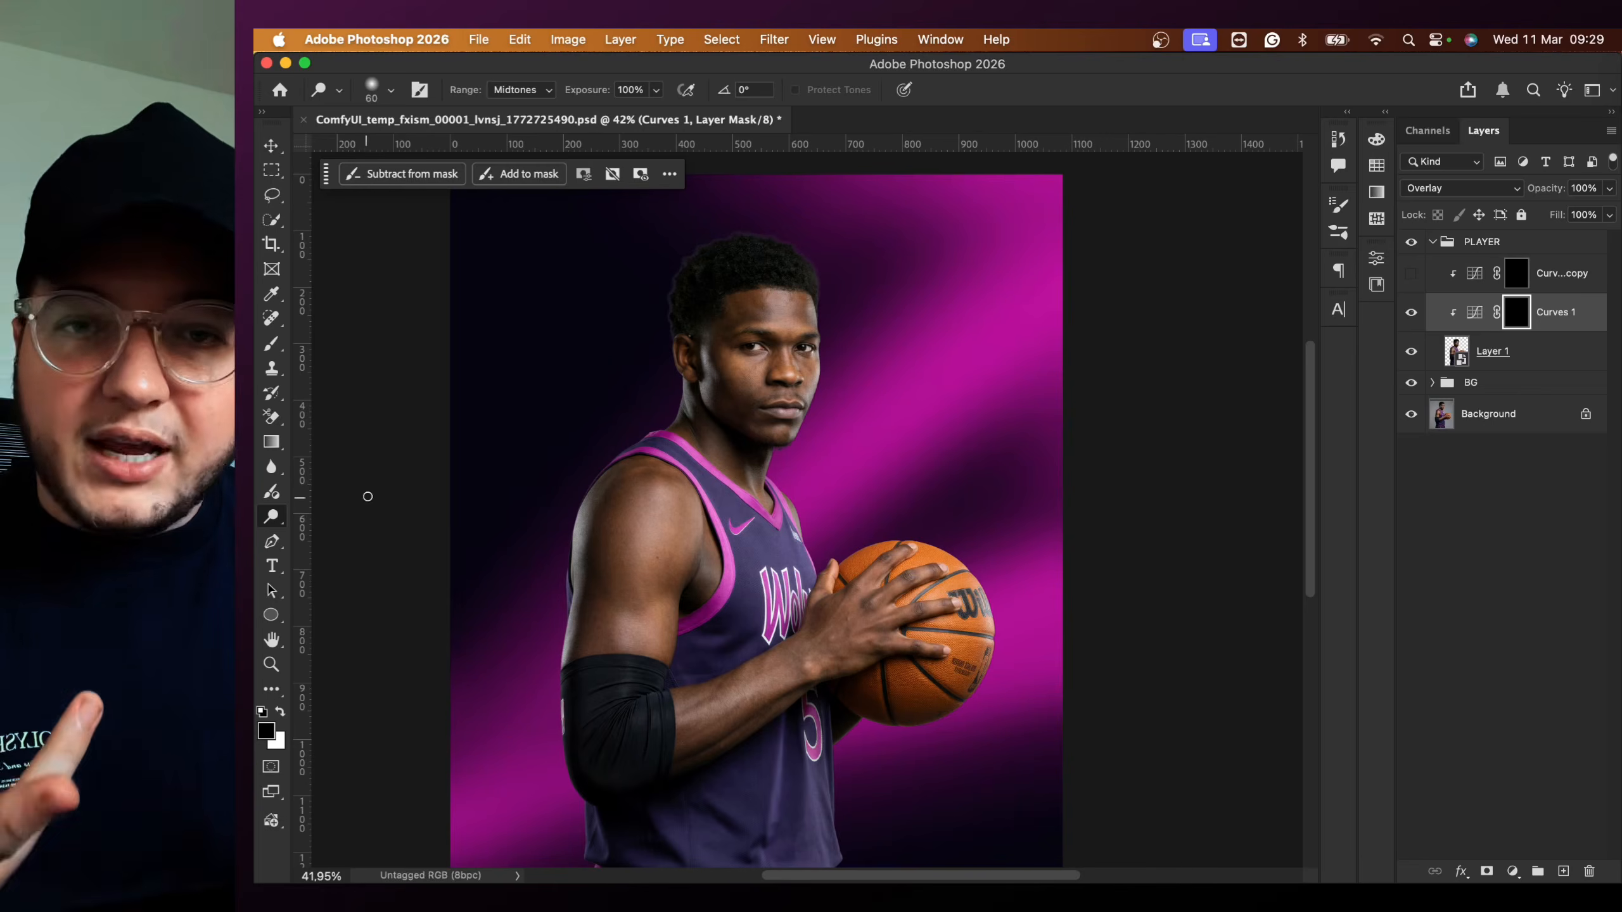
pyautogui.click(272, 349)
pyautogui.click(350, 340)
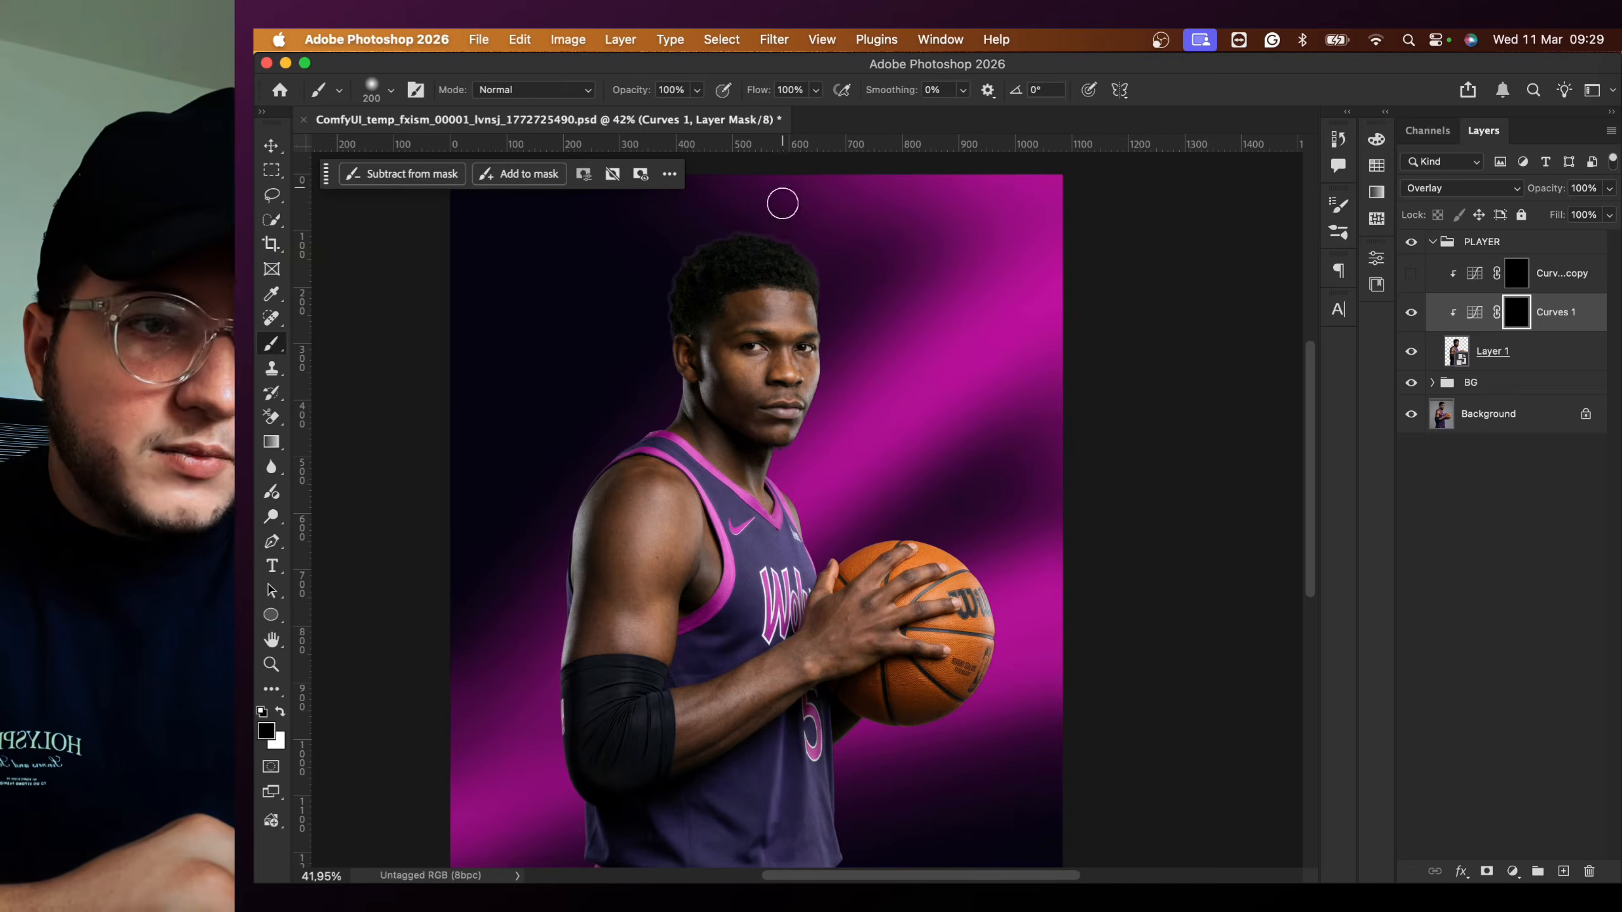
pyautogui.rightClick(783, 337)
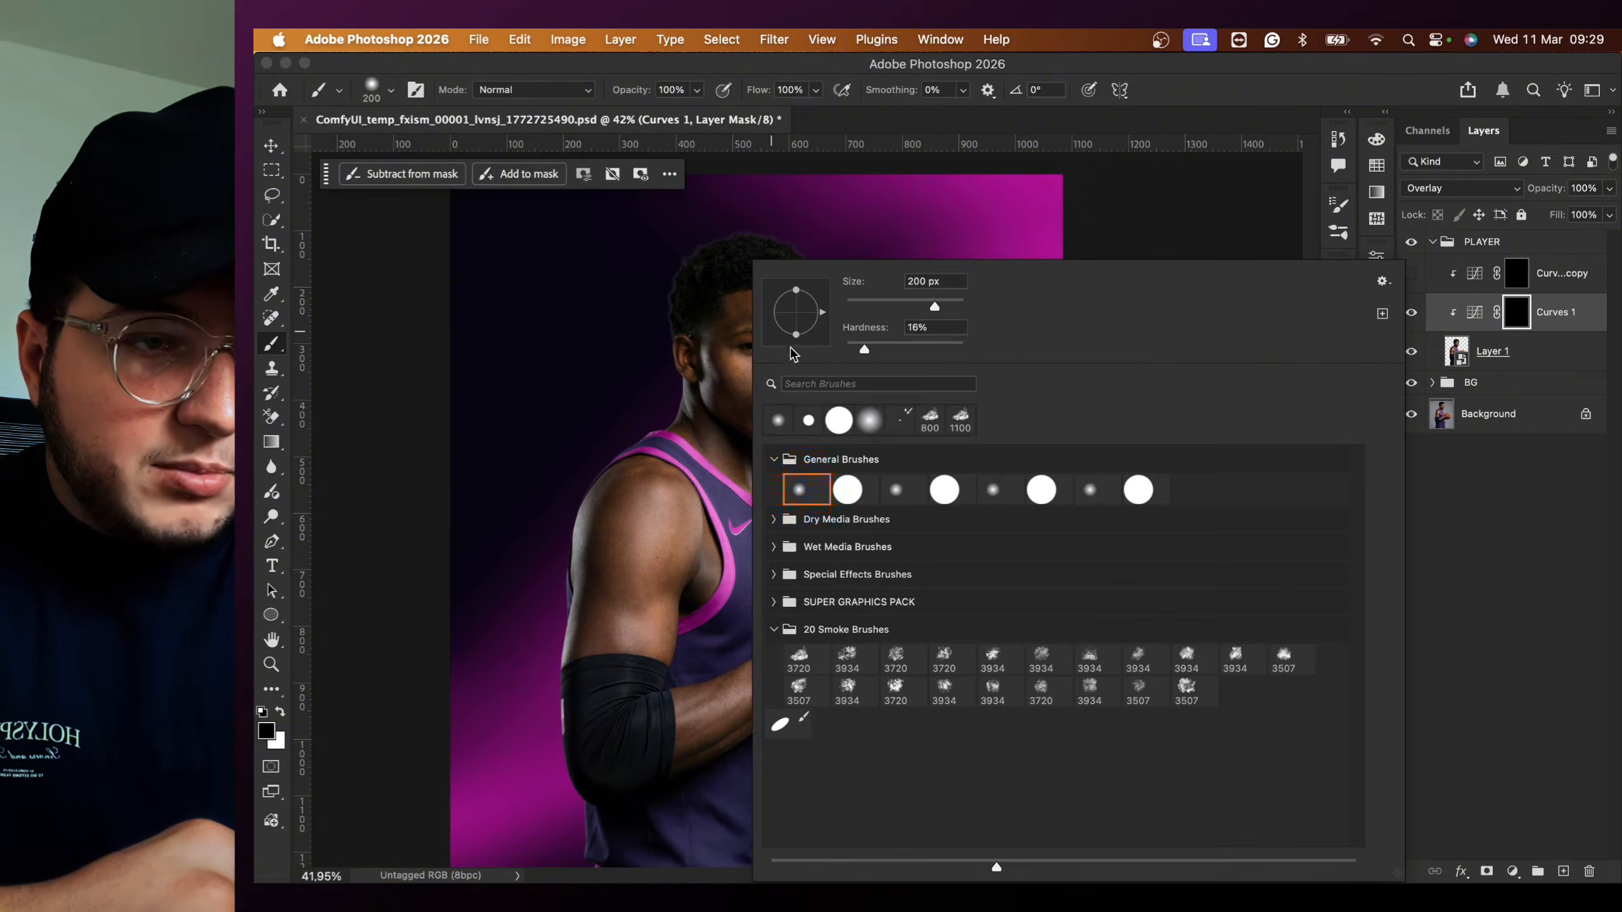
pyautogui.click(819, 120)
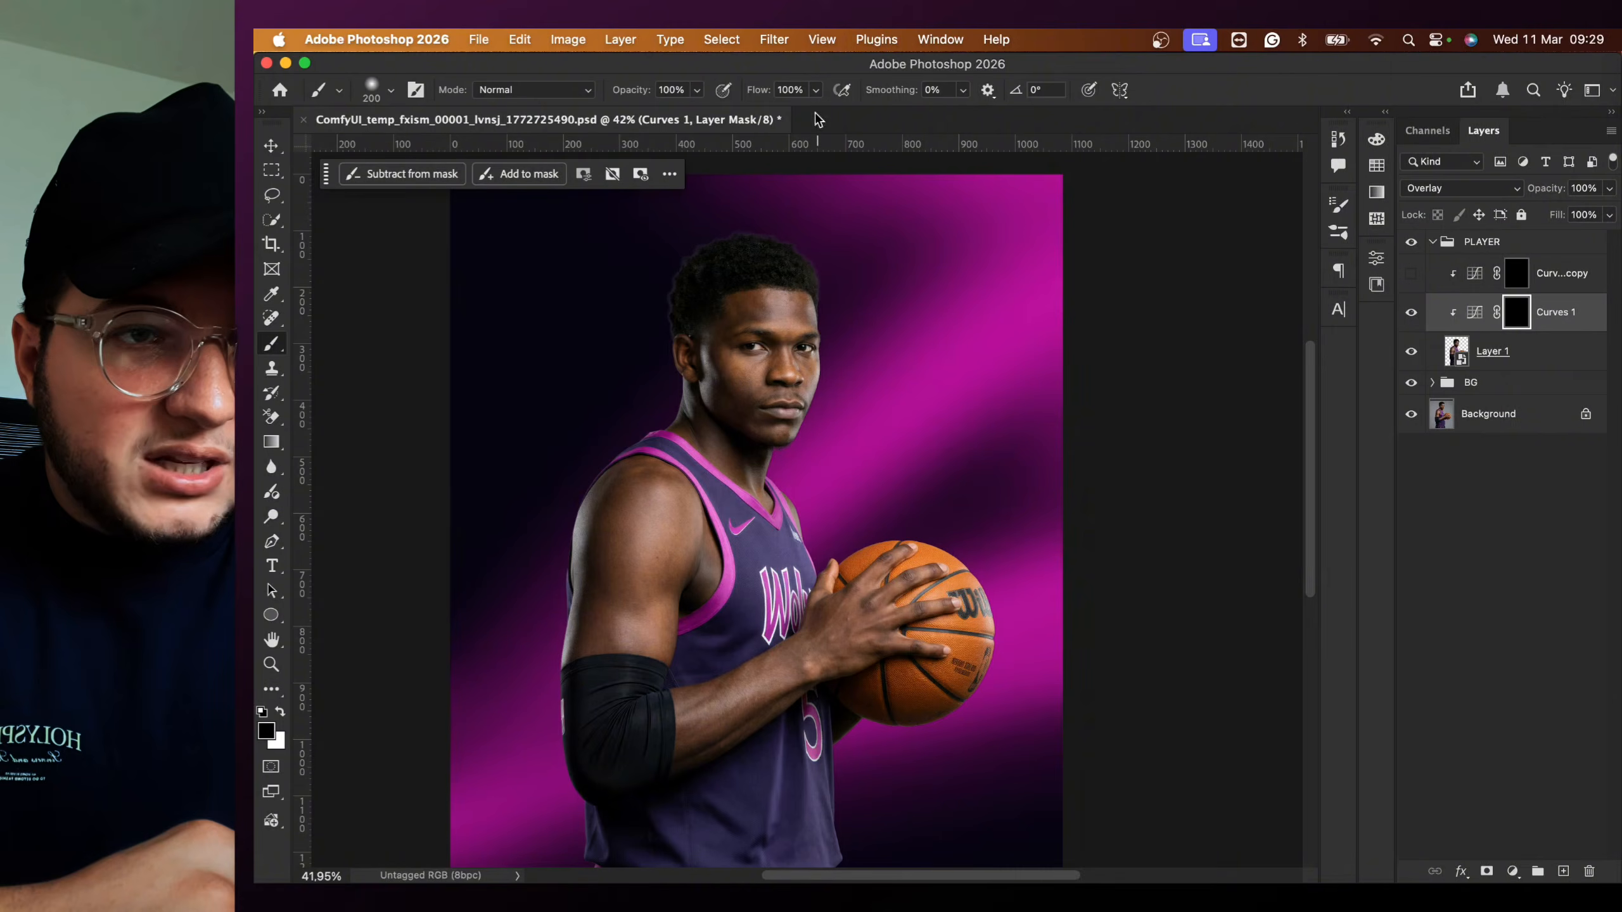
pyautogui.click(697, 90)
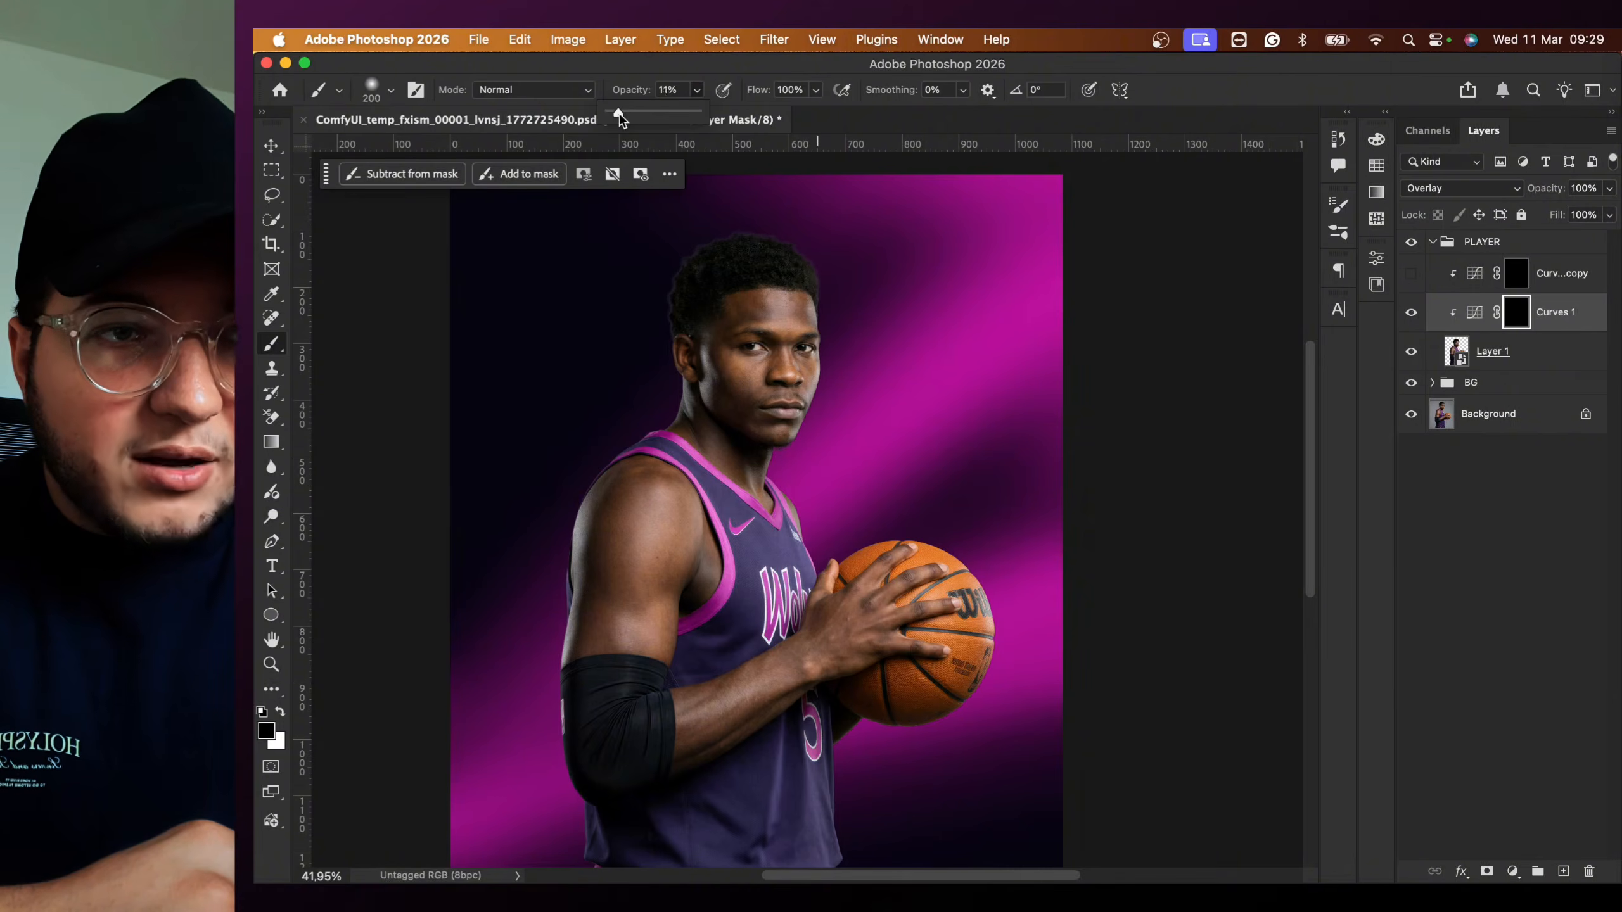
pyautogui.click(709, 72)
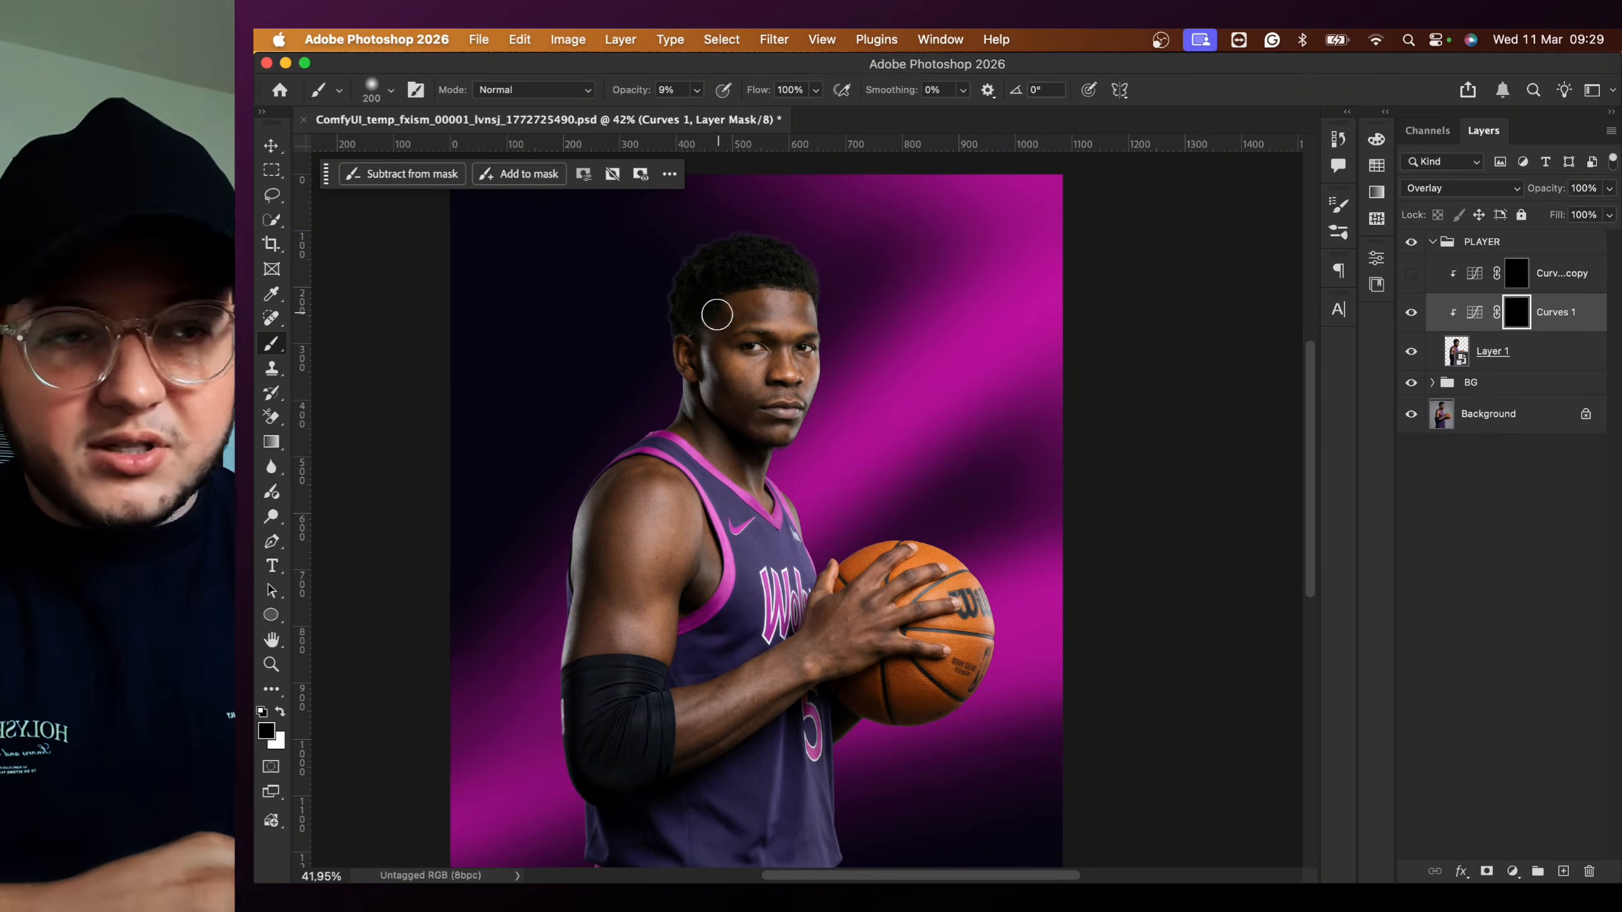
# - Paint white on the Curves 1 mask with a 125 px brush to darken the side of the face near the ear
pyautogui.scroll(5, 722, 320)
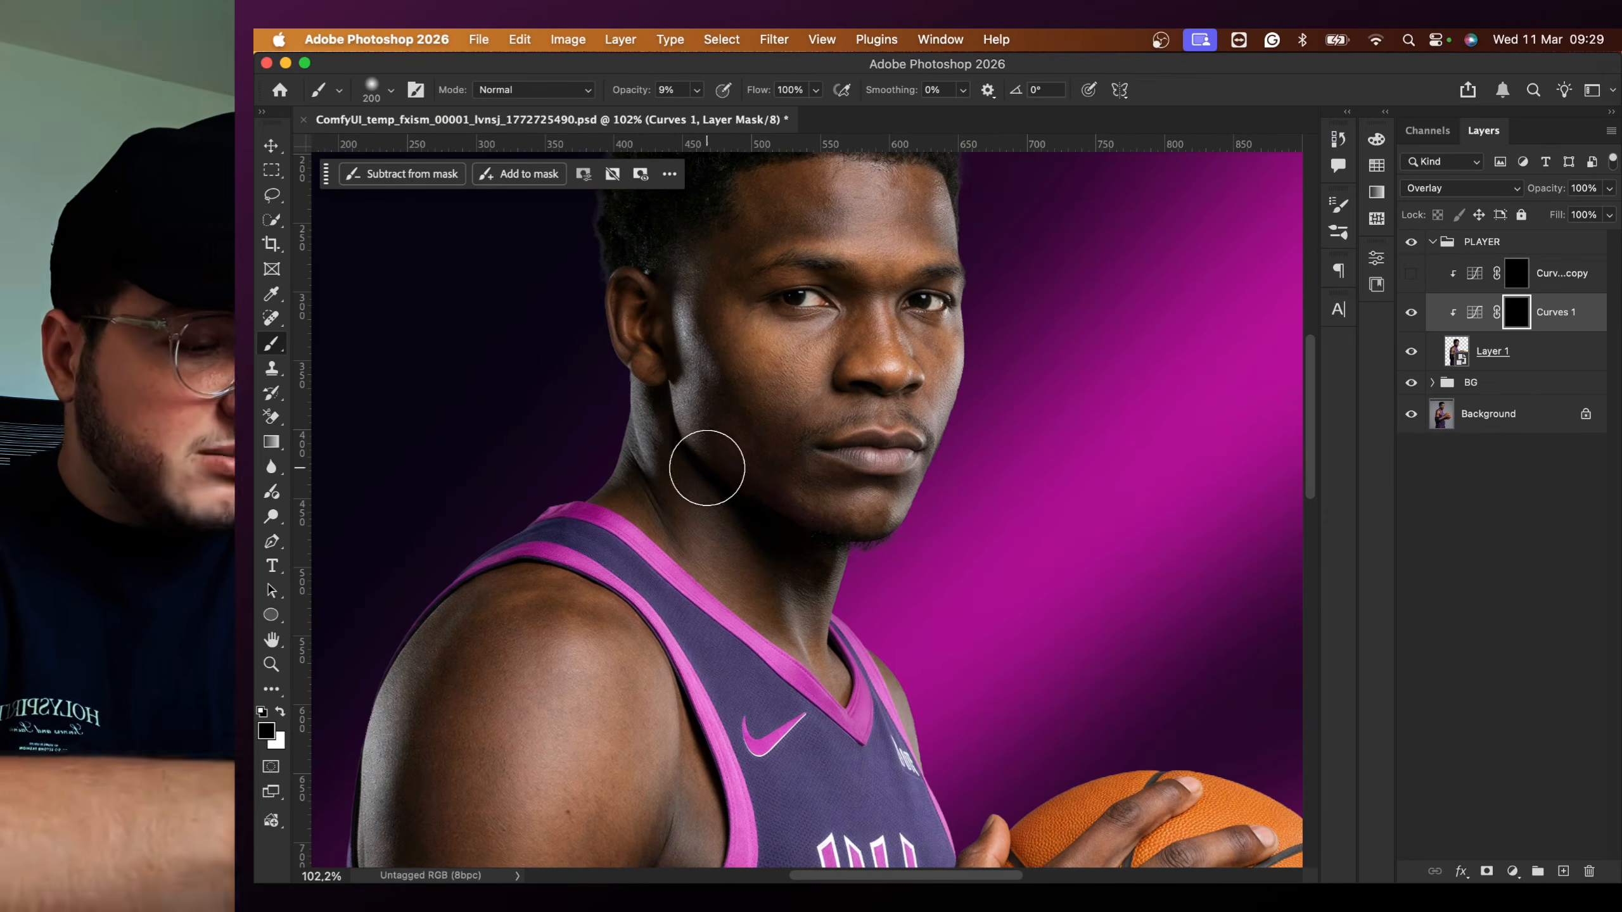
pyautogui.press('[')
pyautogui.press('[')
pyautogui.press('[')
pyautogui.press('[')
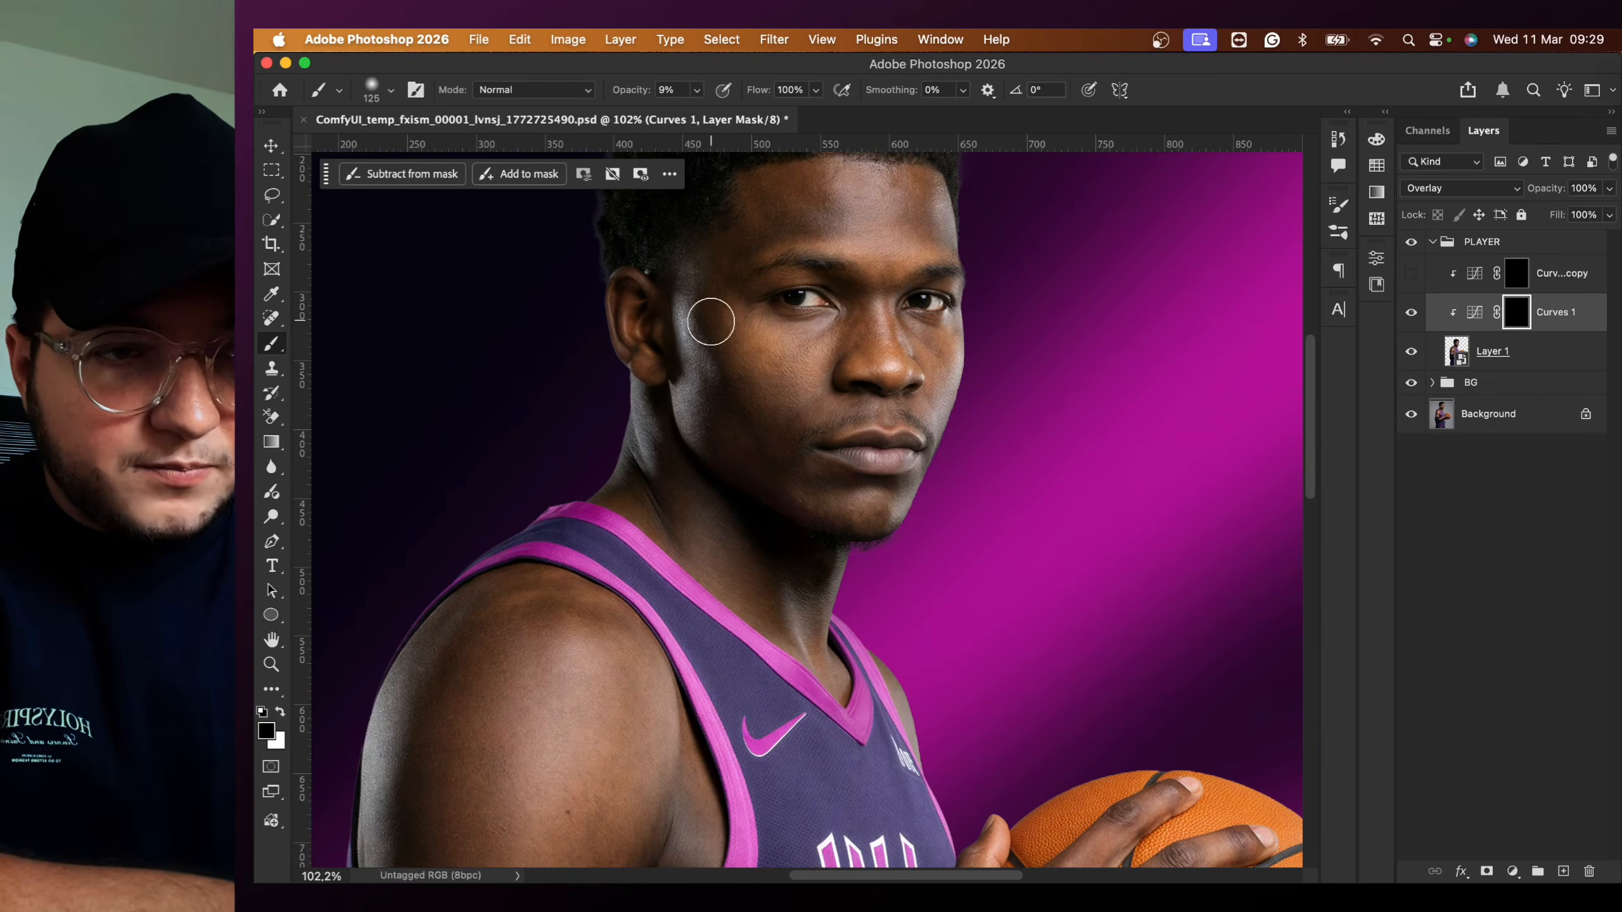
pyautogui.scroll(5, 713, 382)
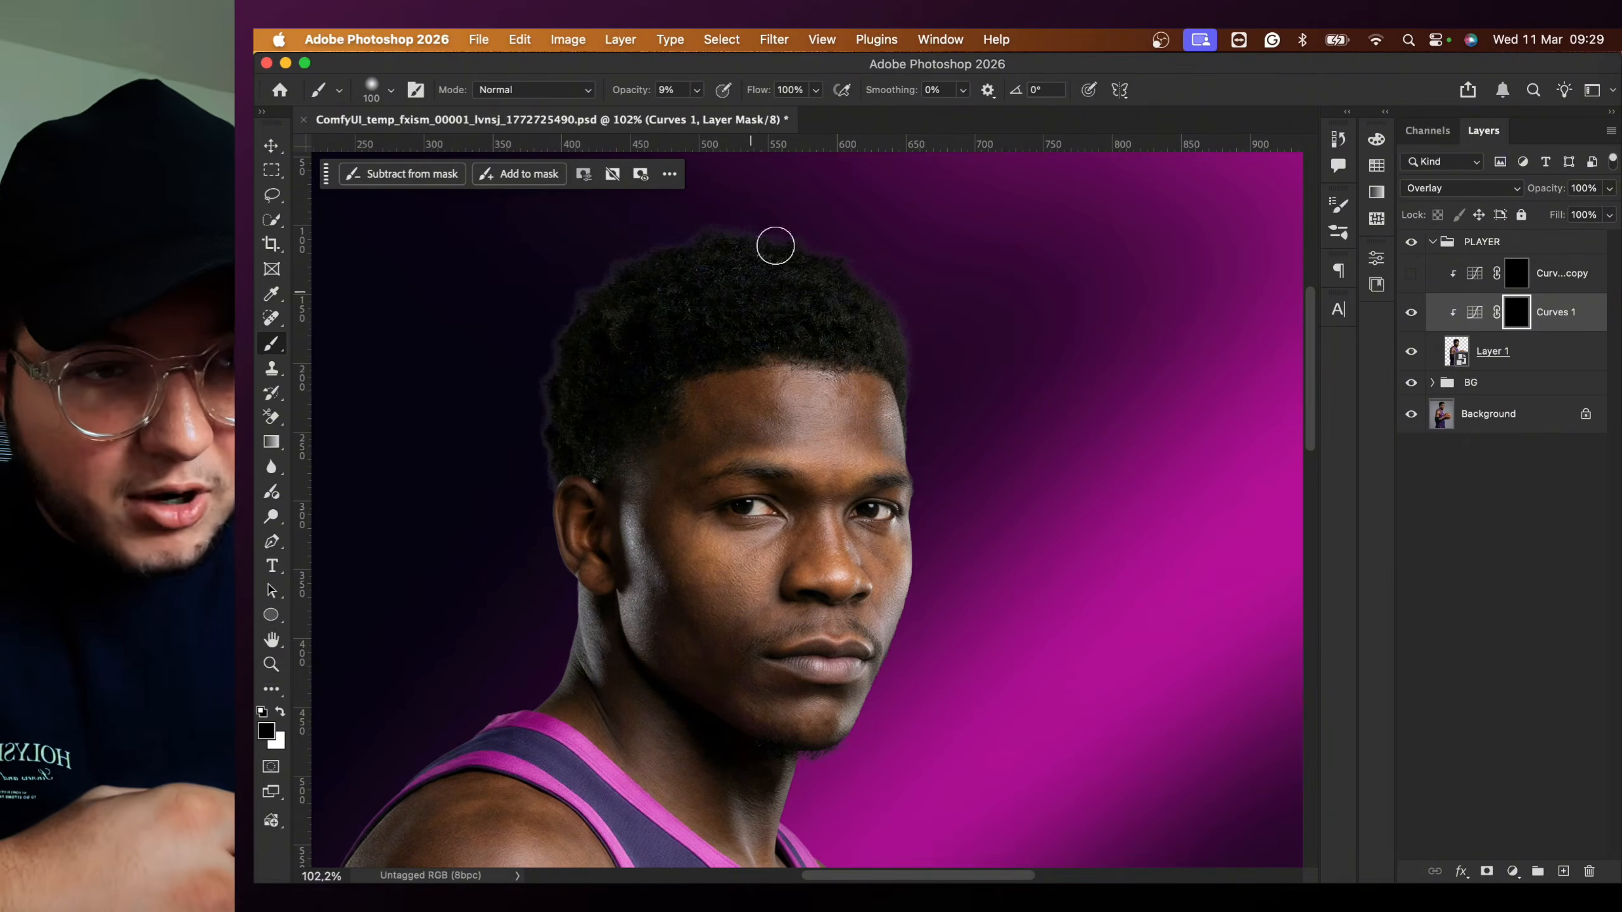
pyautogui.scroll(-3, 645, 587)
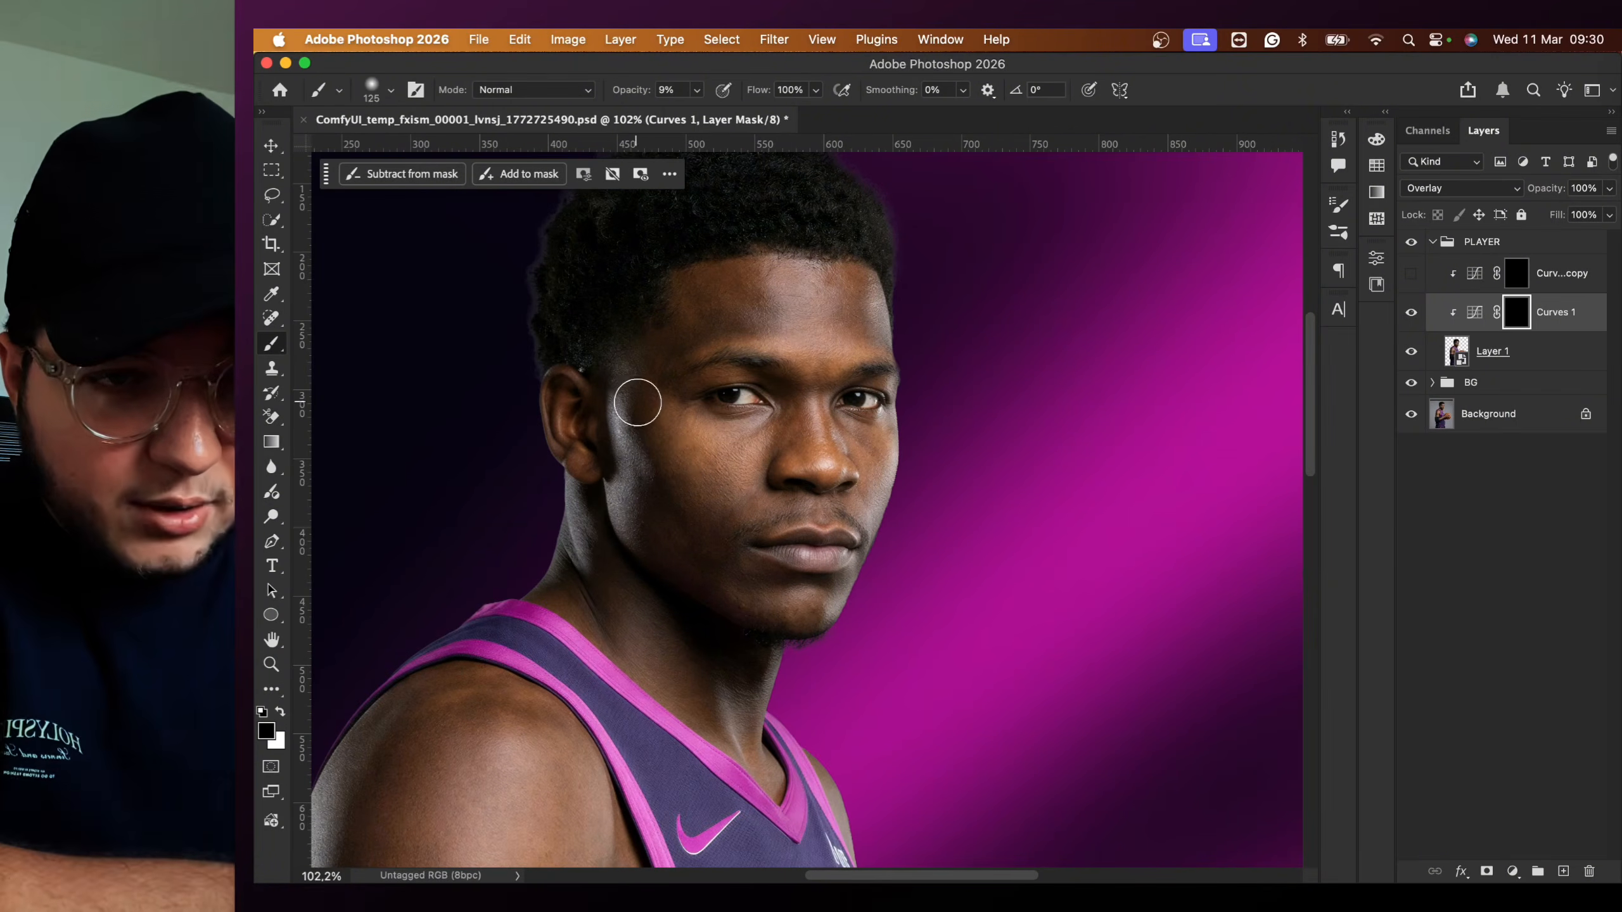
pyautogui.press(']')
pyautogui.press('x')
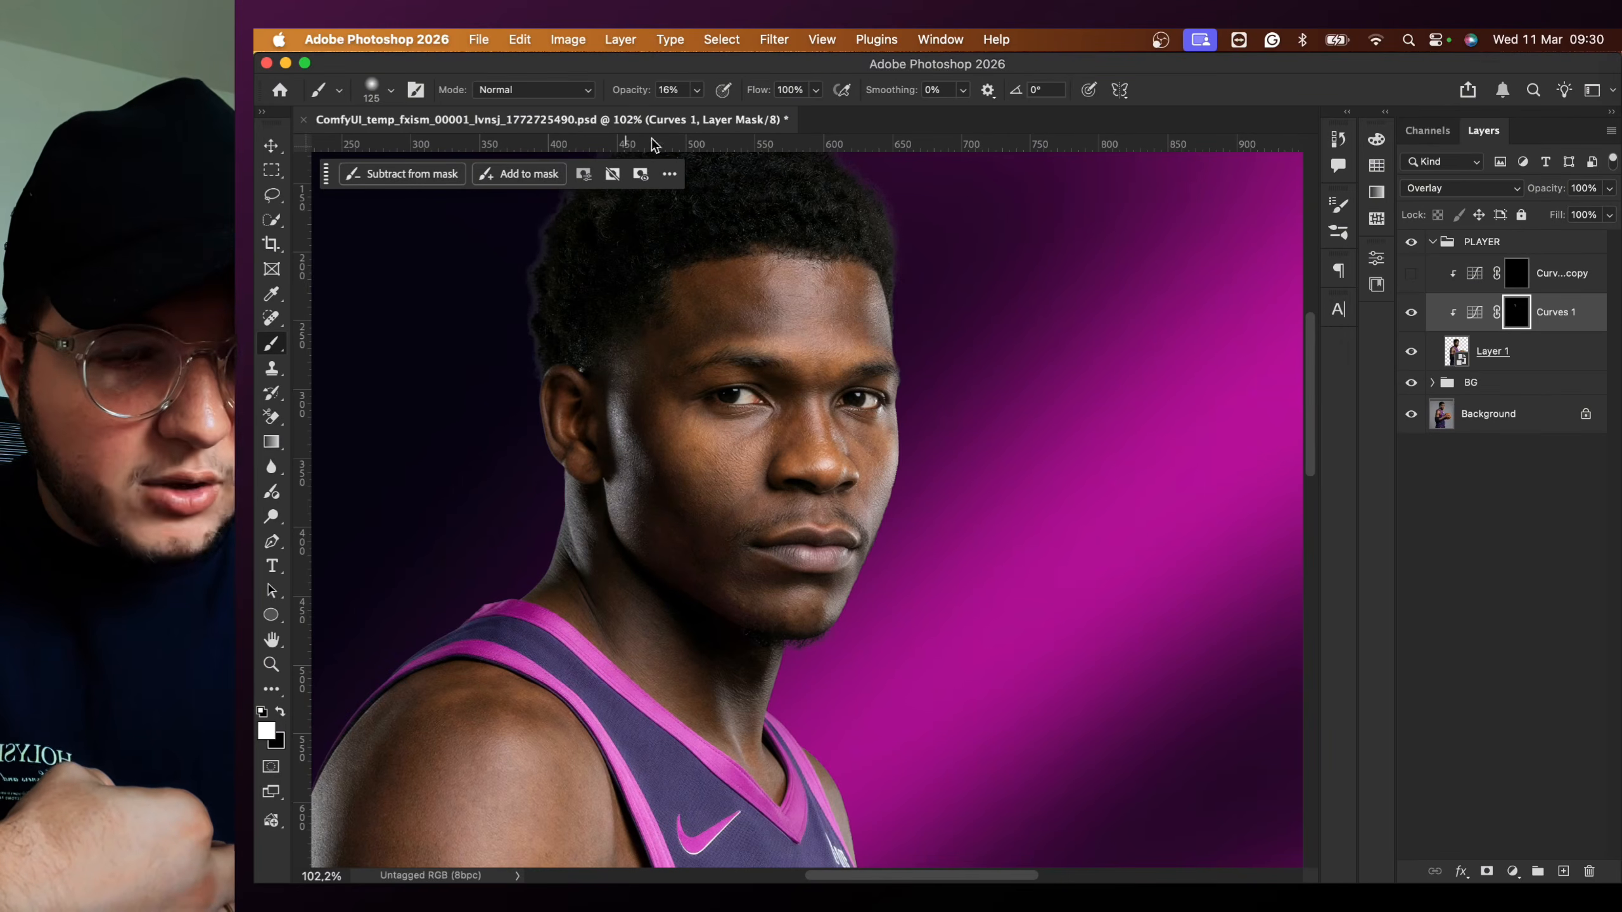
# - Darken the shadows around the mouth, eye sockets and nose on the Curves 1 mask at 16% opacity, reducing the brush to 50 px
pyautogui.press('[')
pyautogui.press('[')
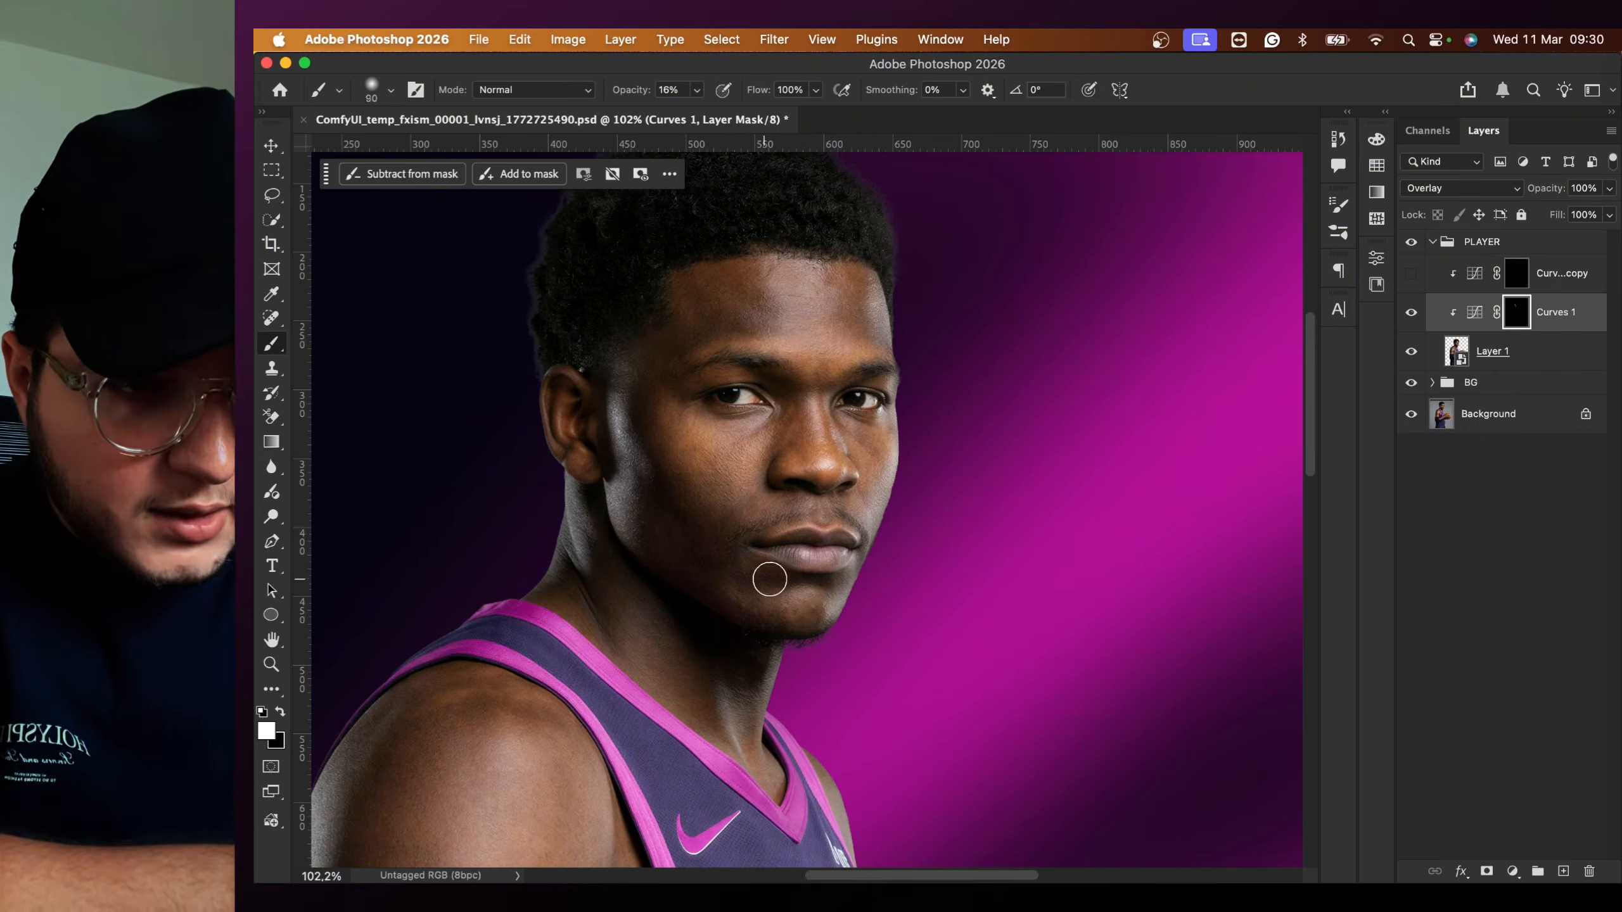
pyautogui.press('[')
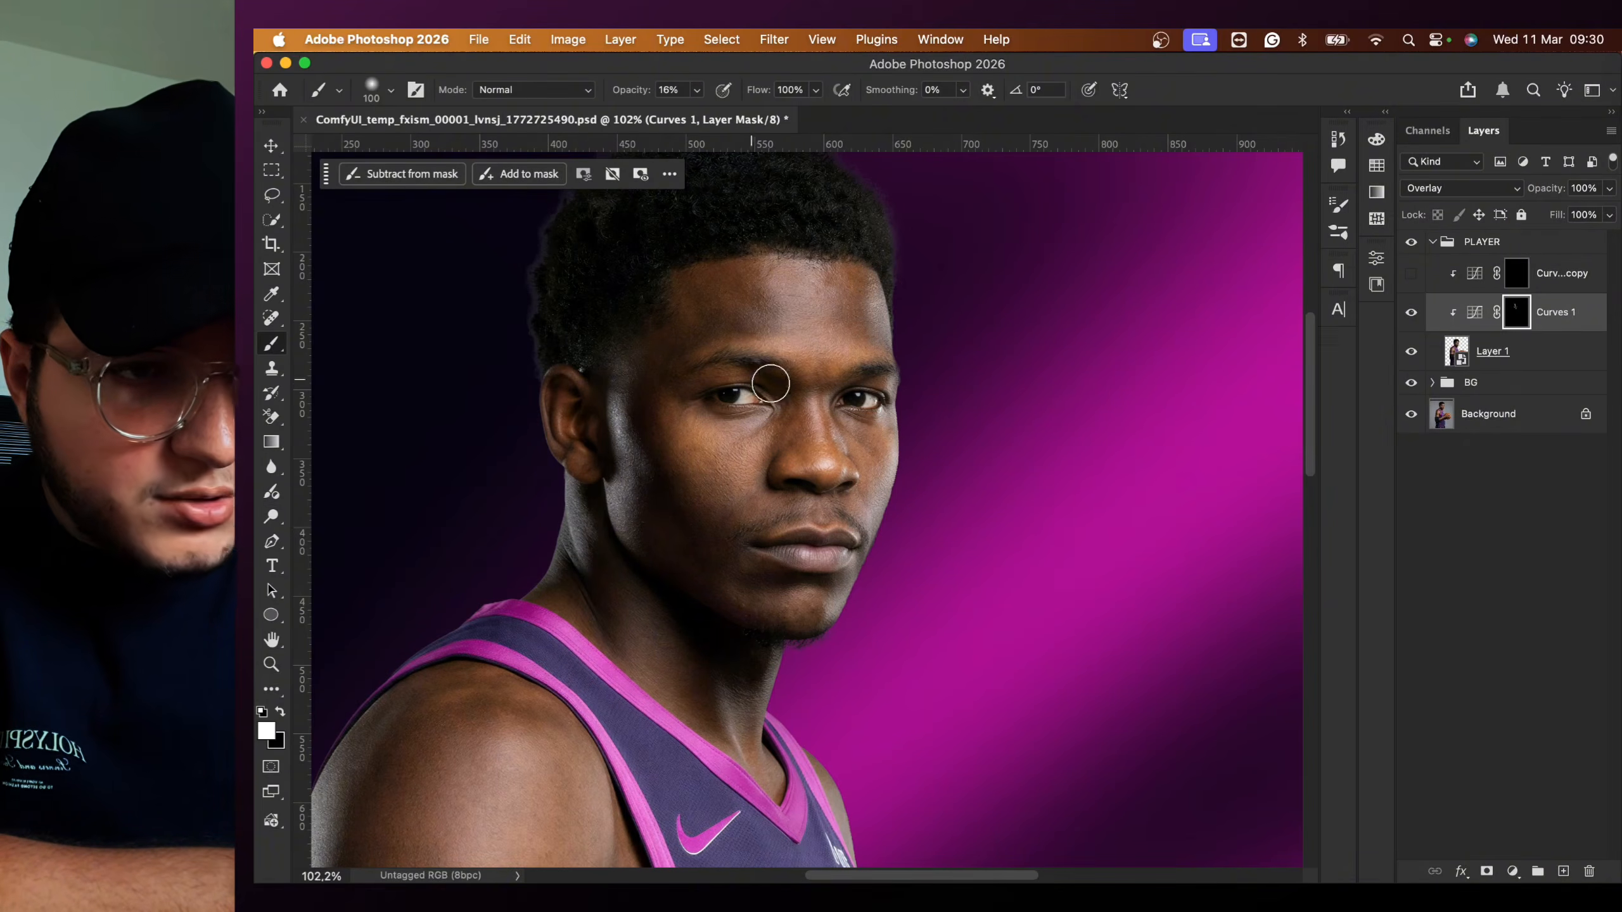
pyautogui.press('[')
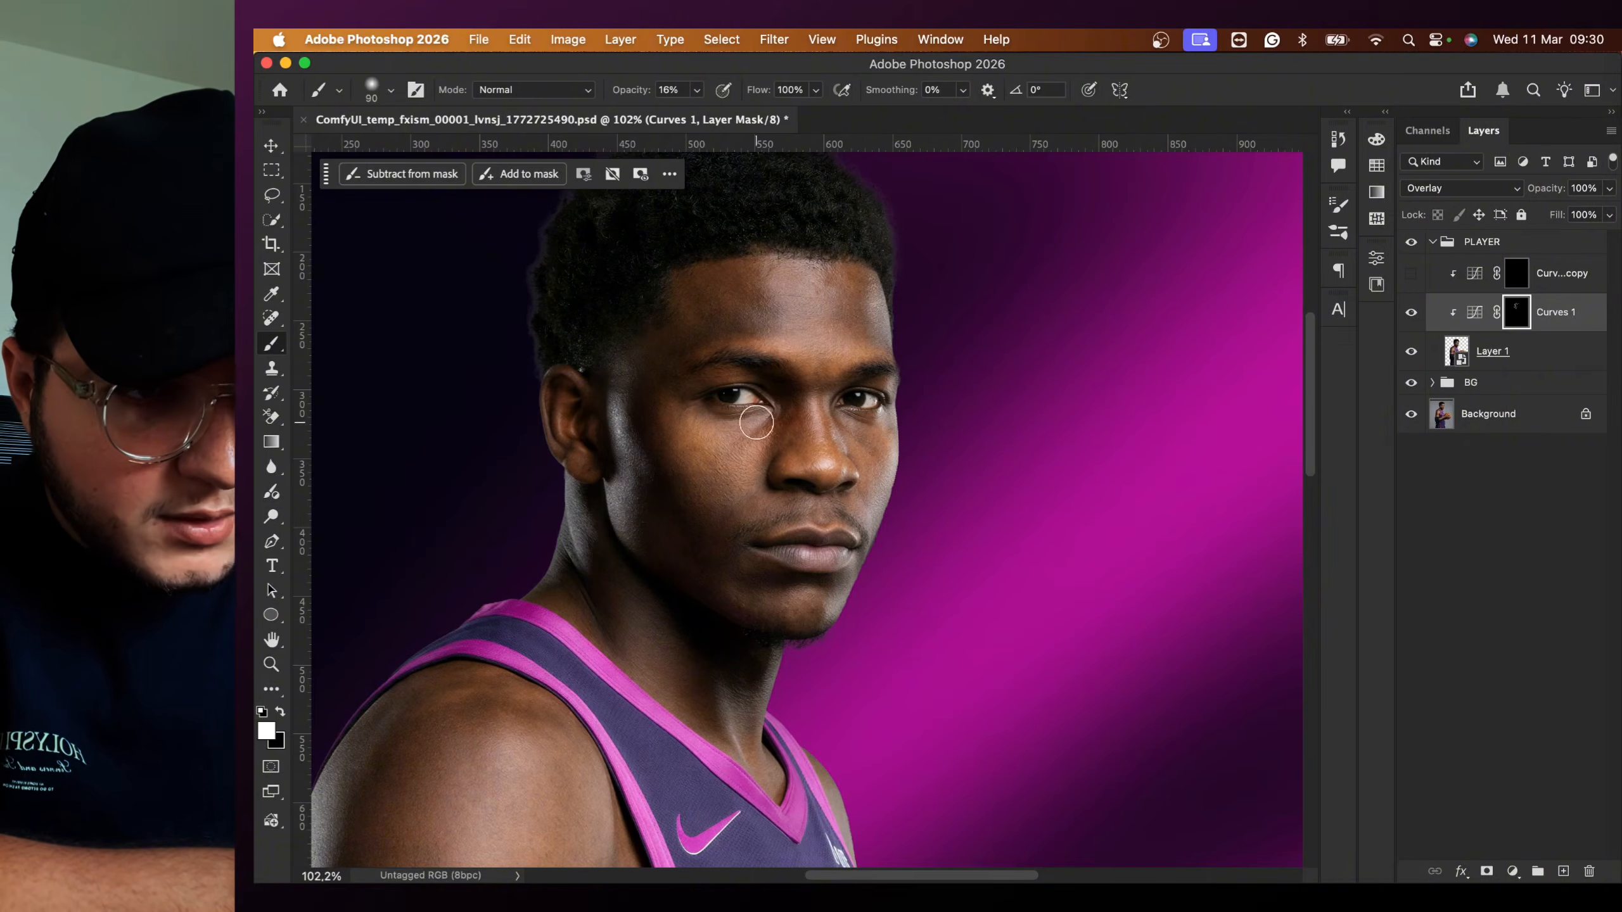
pyautogui.press('[')
pyautogui.press('[')
pyautogui.press('[')
pyautogui.press('[')
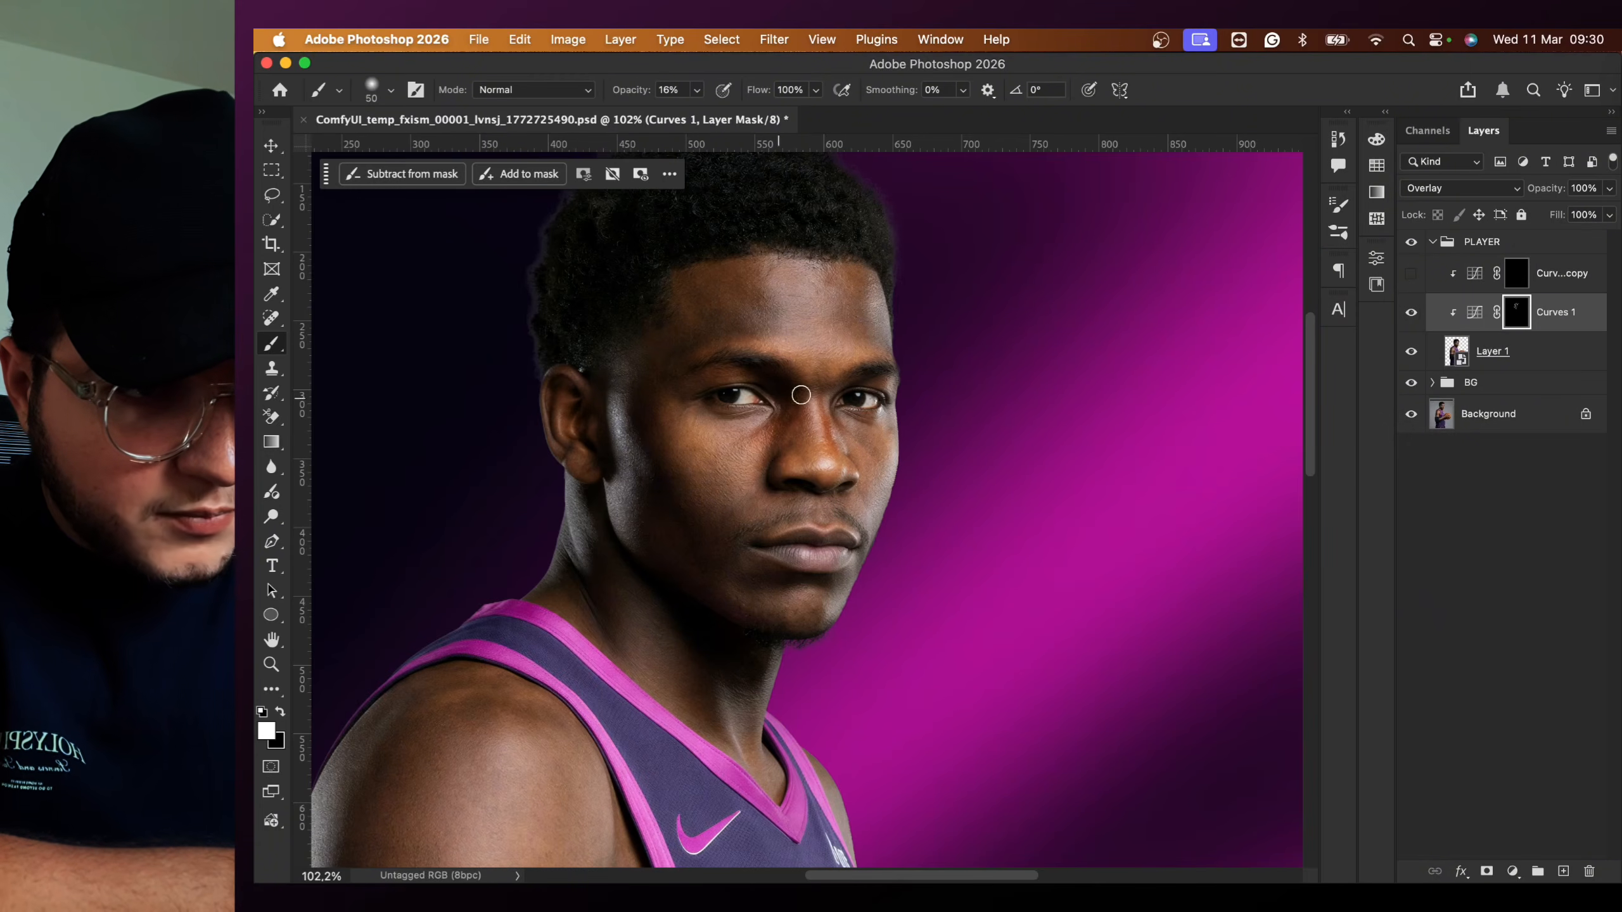
# - Deepen the shadows around the temple, cheek and jaw on the Curves 1 mask with a brush of about 100 px
pyautogui.press(']')
pyautogui.press(']')
pyautogui.press(']')
pyautogui.press(']')
pyautogui.press(']')
pyautogui.press(']')
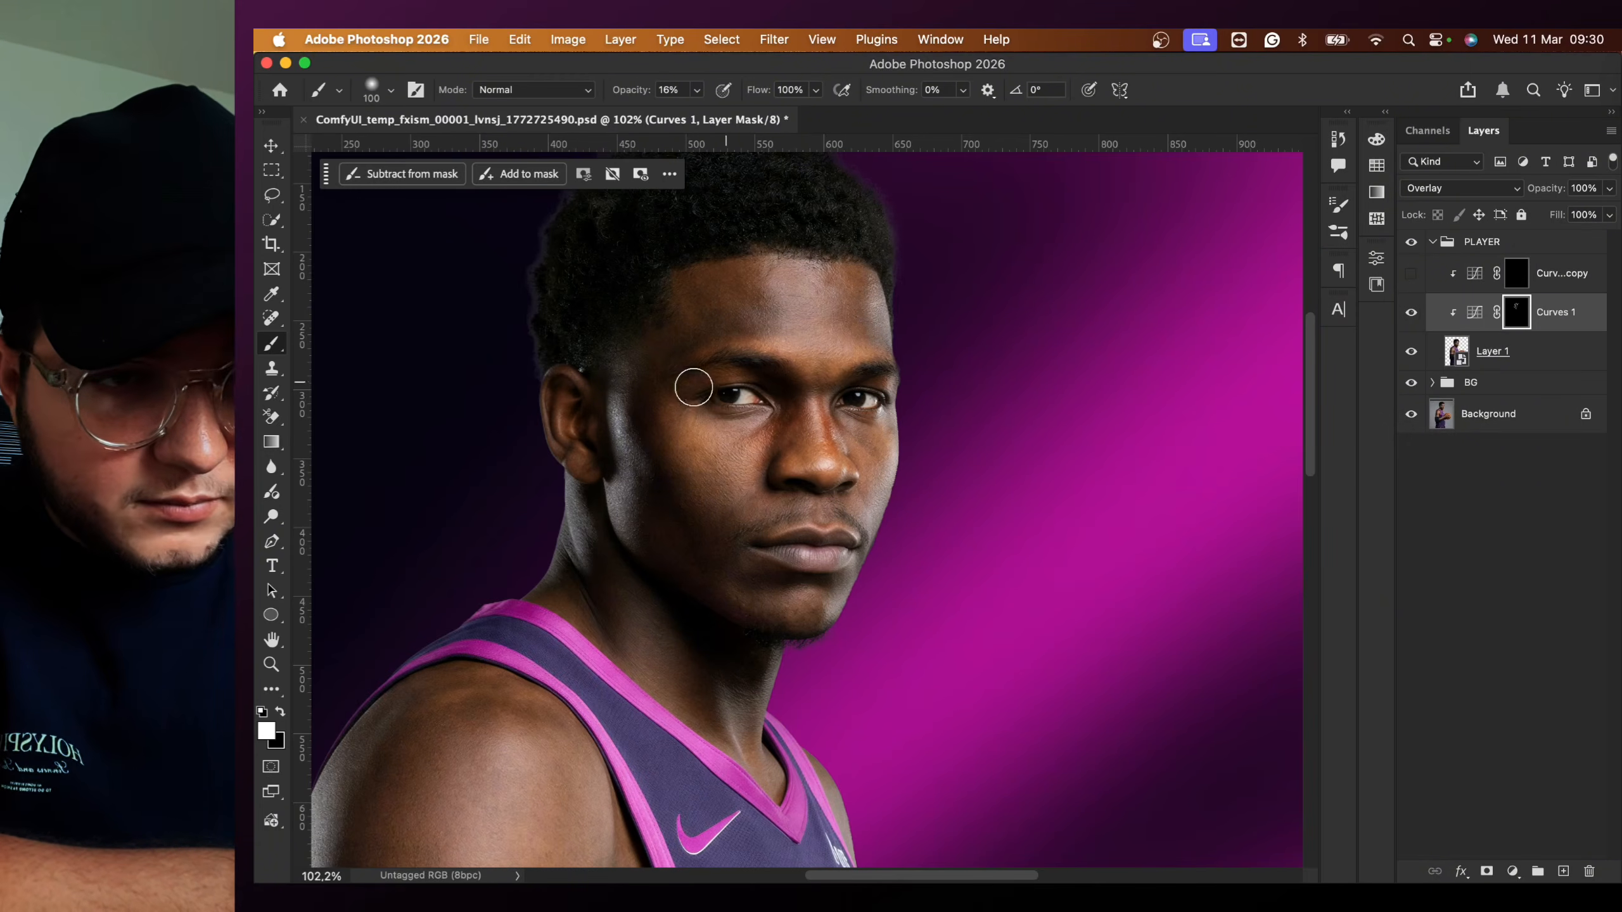
pyautogui.press('[')
pyautogui.press('[')
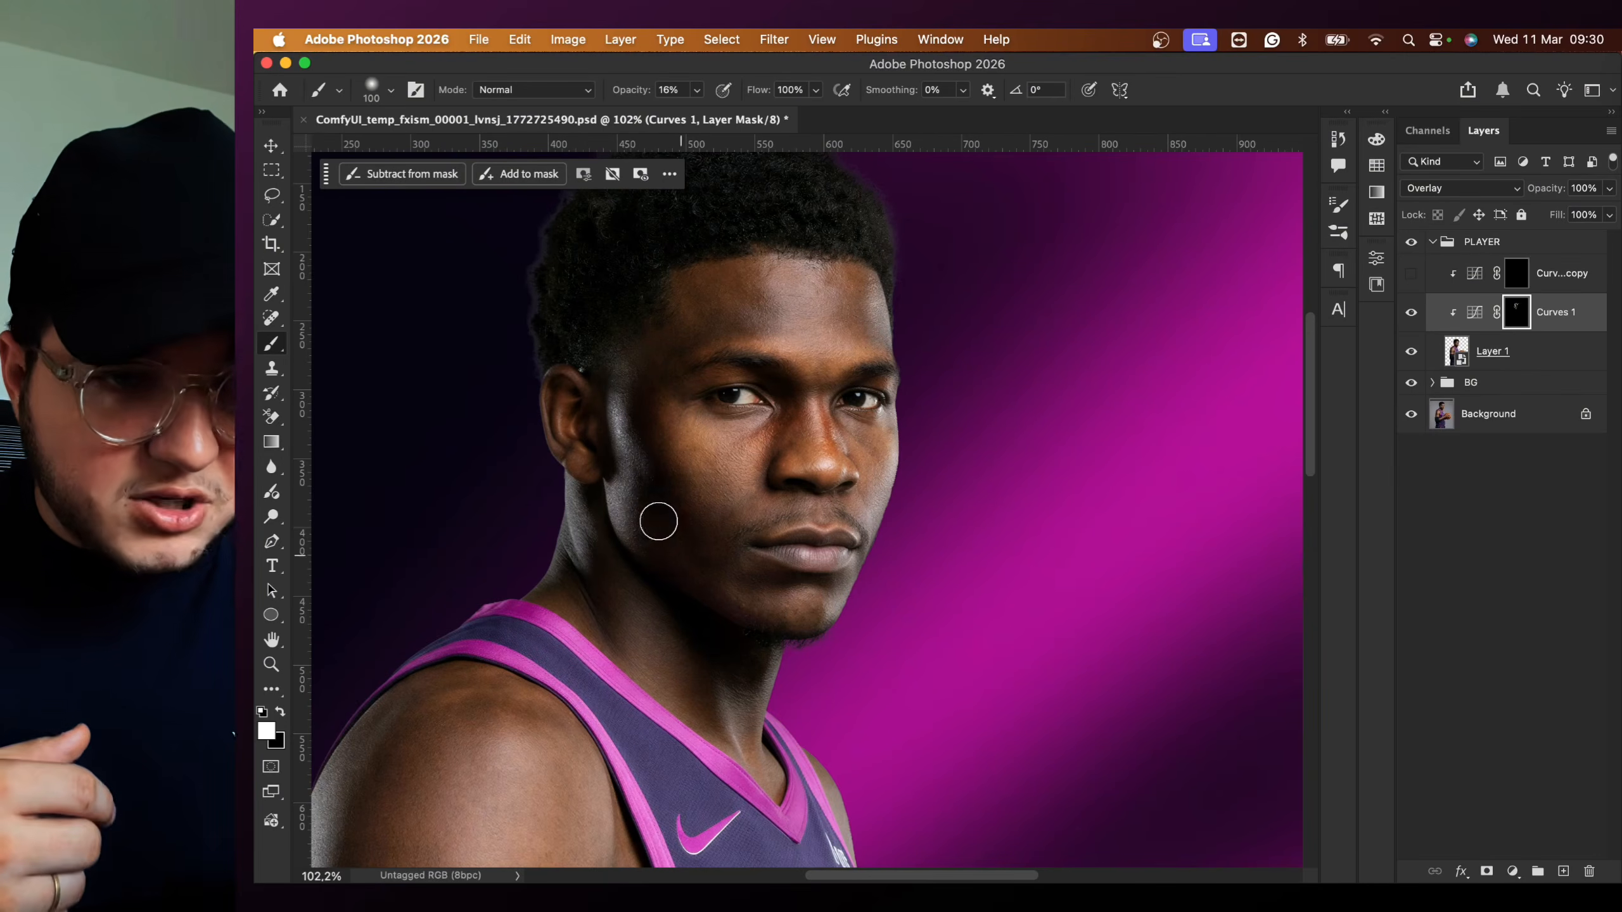
# - Darken the shadow areas of the shoulder and upper arm on the Curves 1 mask with a 150 to 175 px brush
pyautogui.scroll(-5, 695, 645)
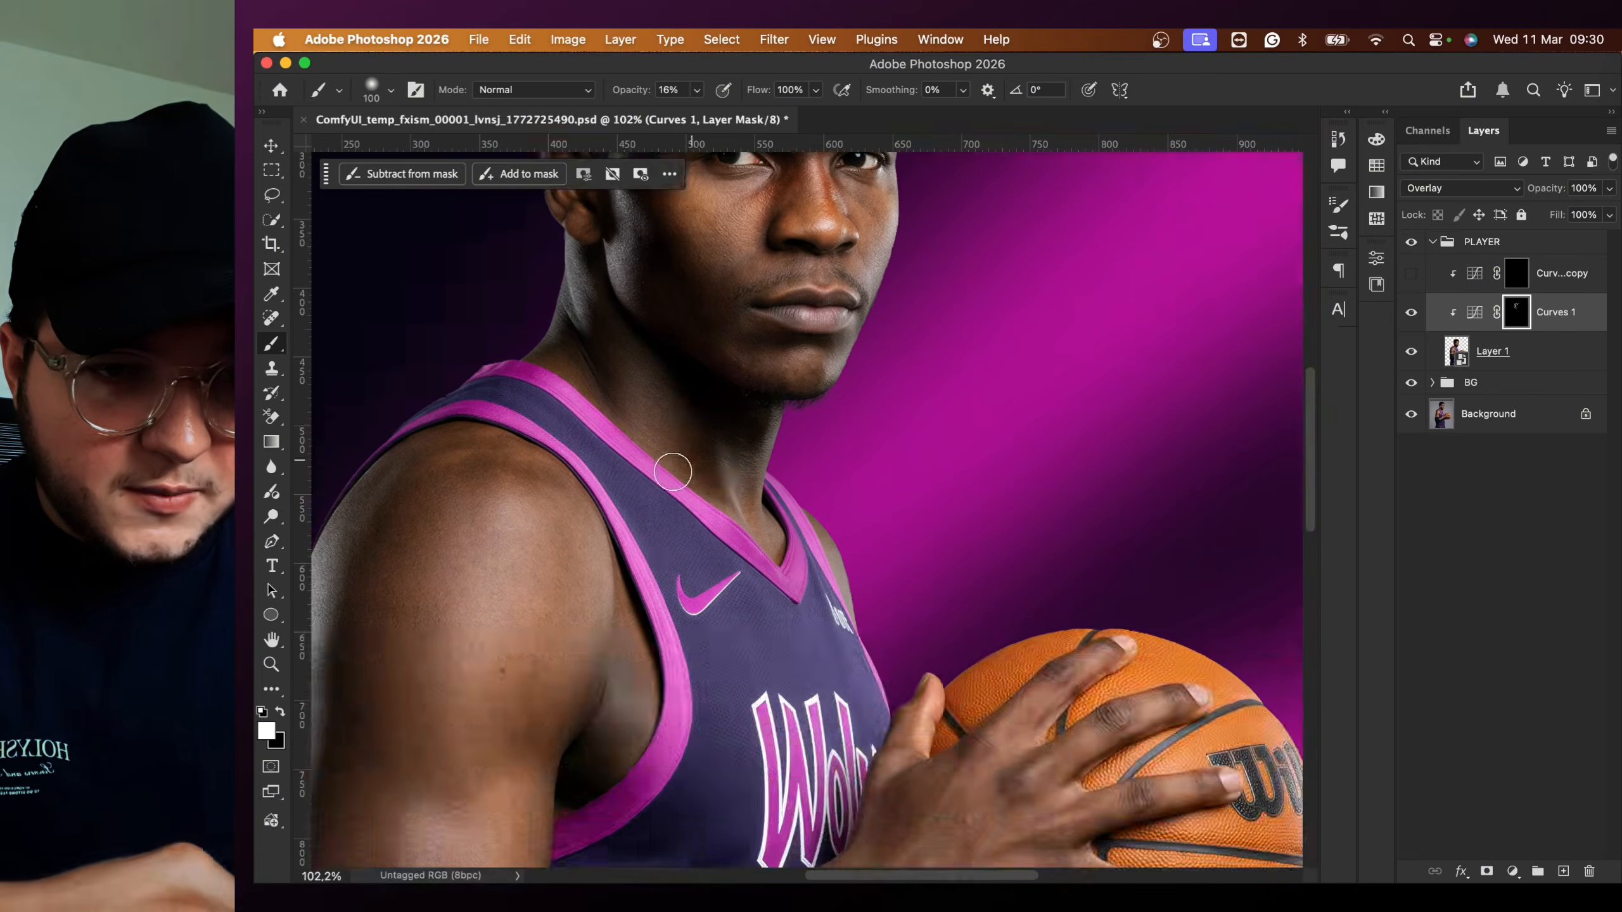
pyautogui.scroll(-3, 666, 515)
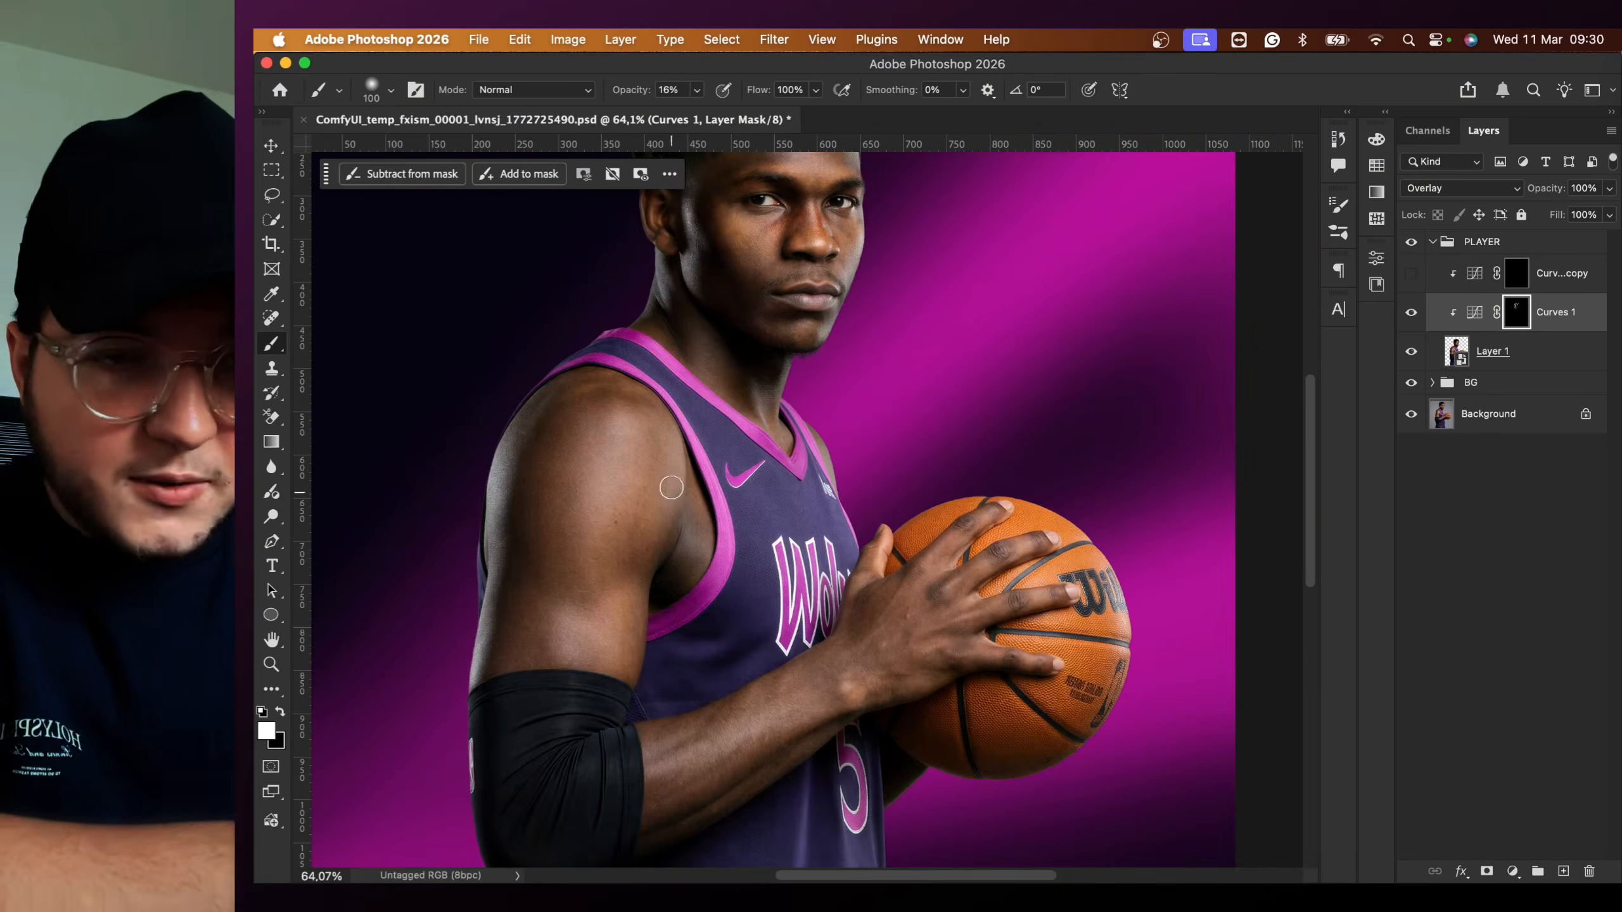
pyautogui.press(']')
pyautogui.press(']')
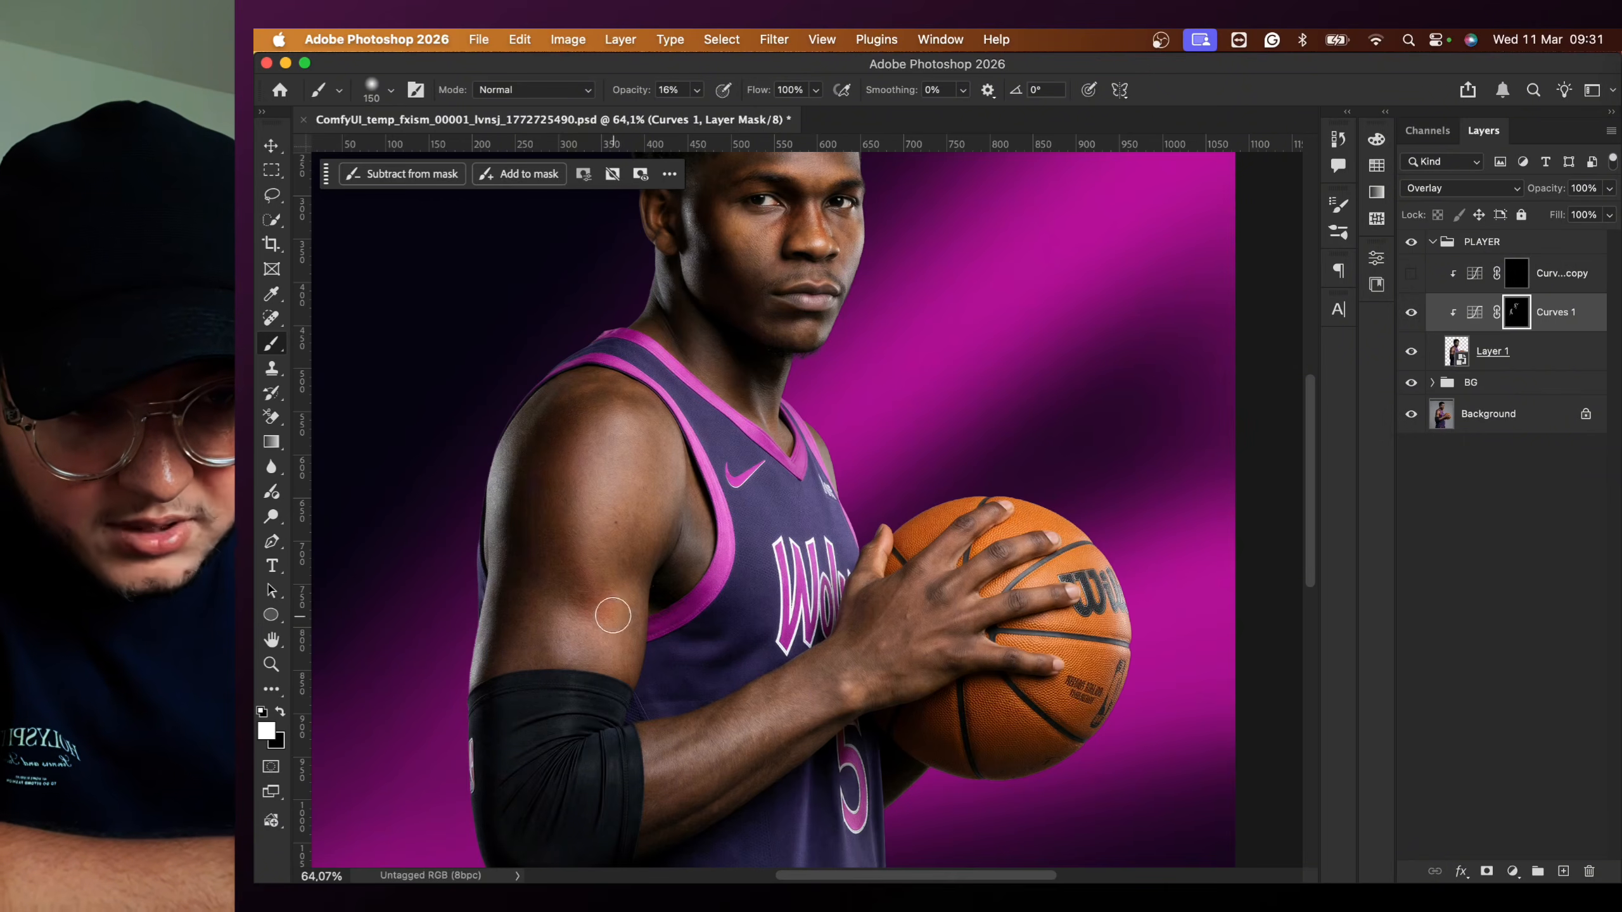
pyautogui.press(']')
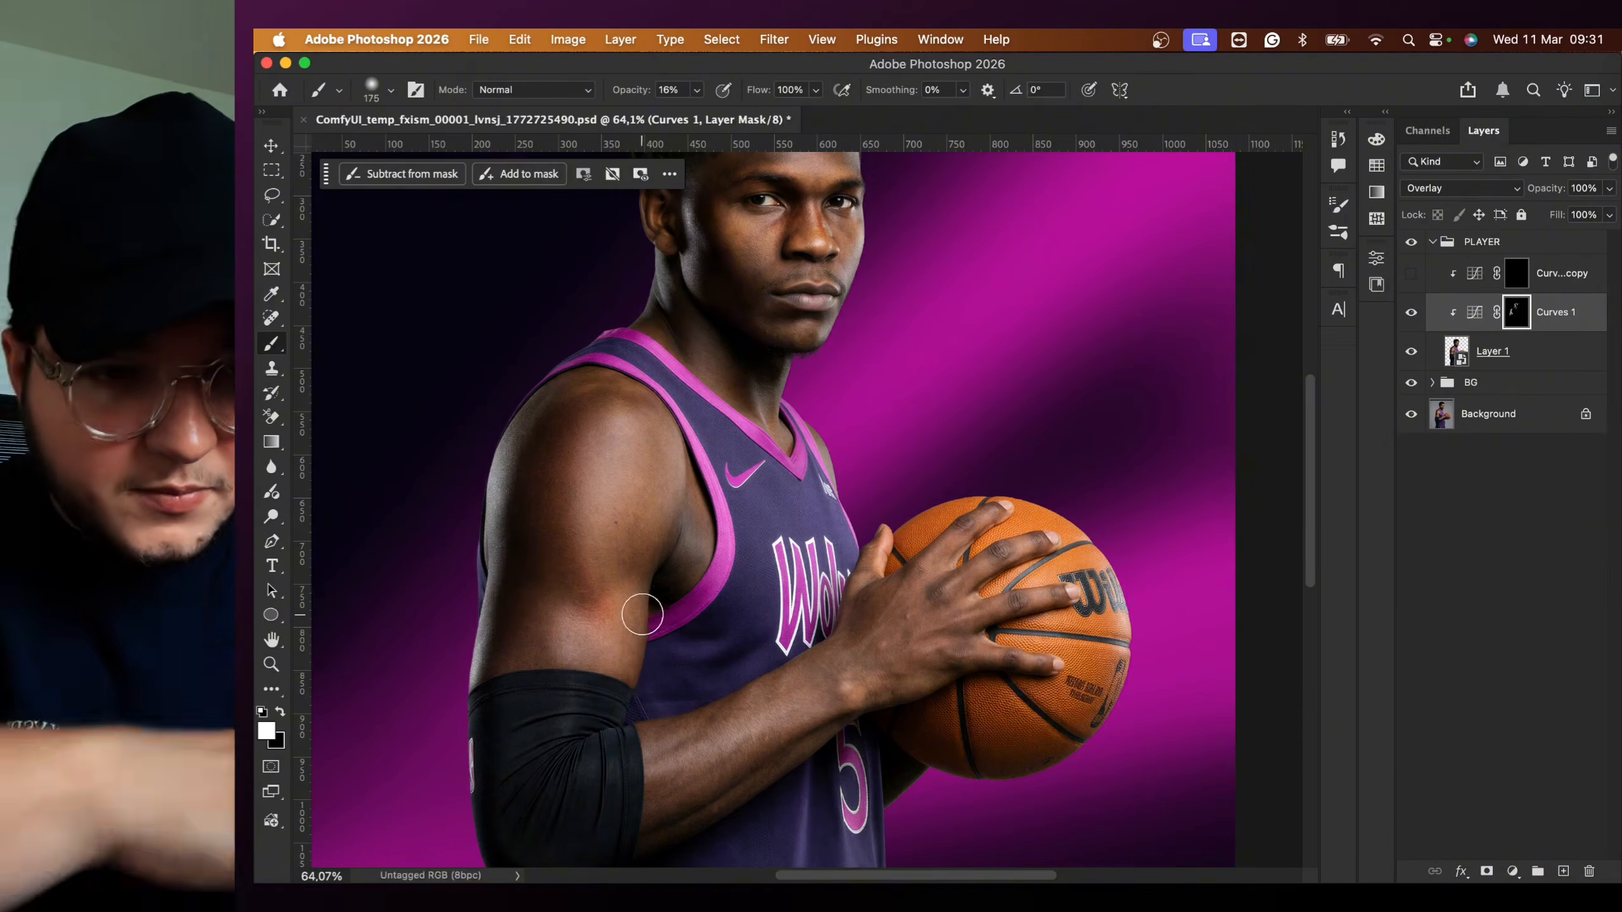
# - Darken the forearm, elbow sleeve and jersey folds on the Curves 1 mask with a brush of about 125 px
pyautogui.scroll(-5, 642, 615)
pyautogui.press('[')
pyautogui.press('[')
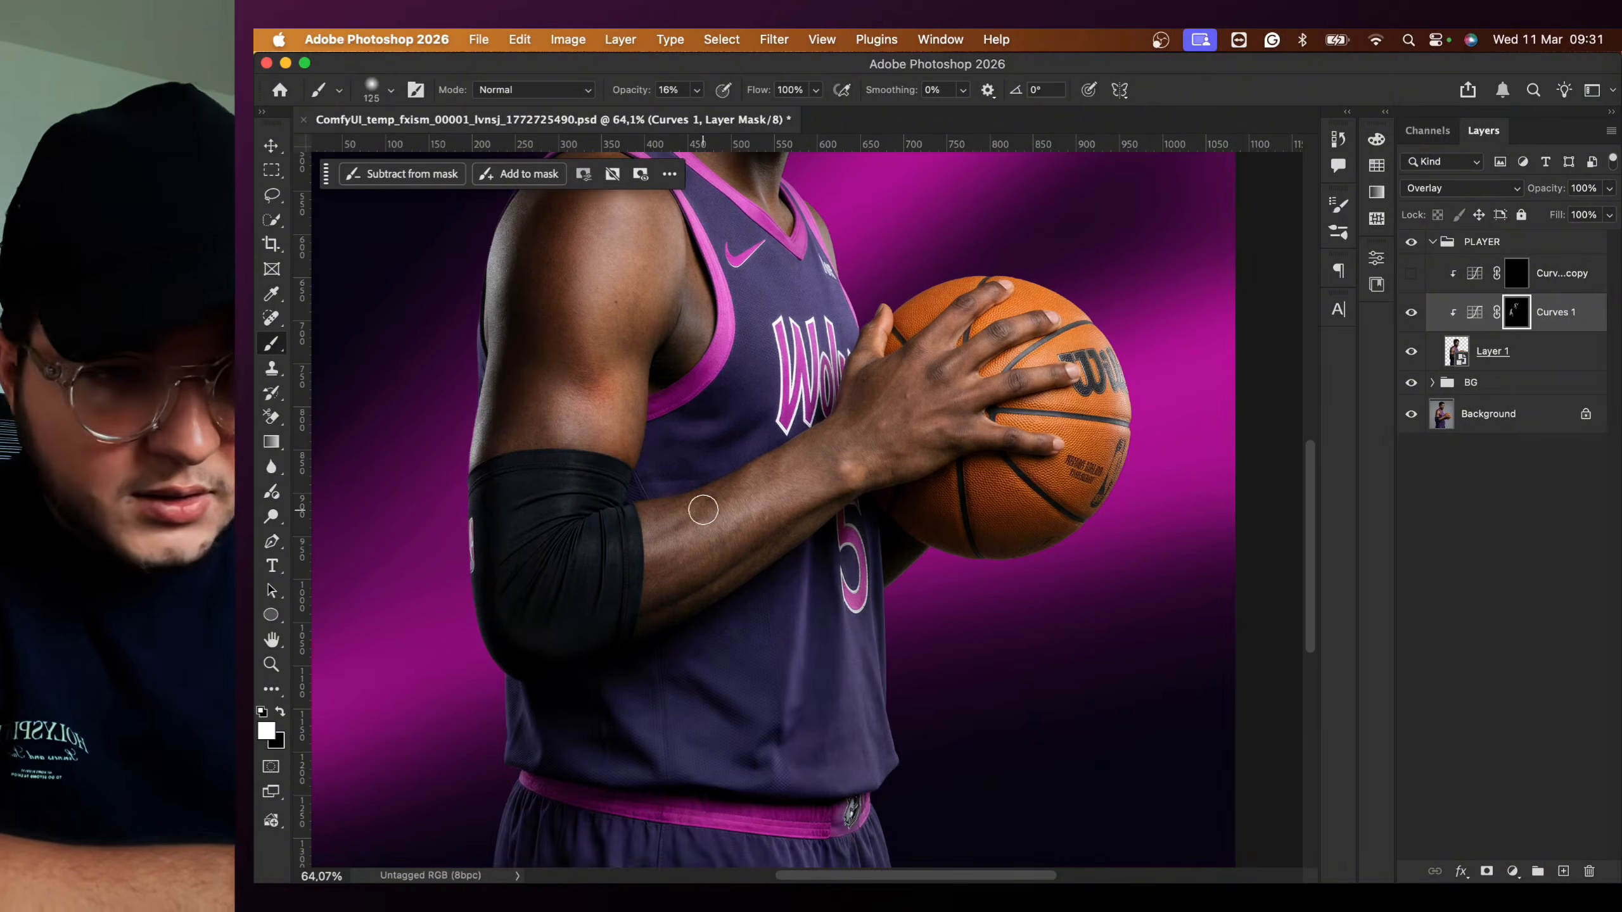
pyautogui.press('[')
pyautogui.press('[')
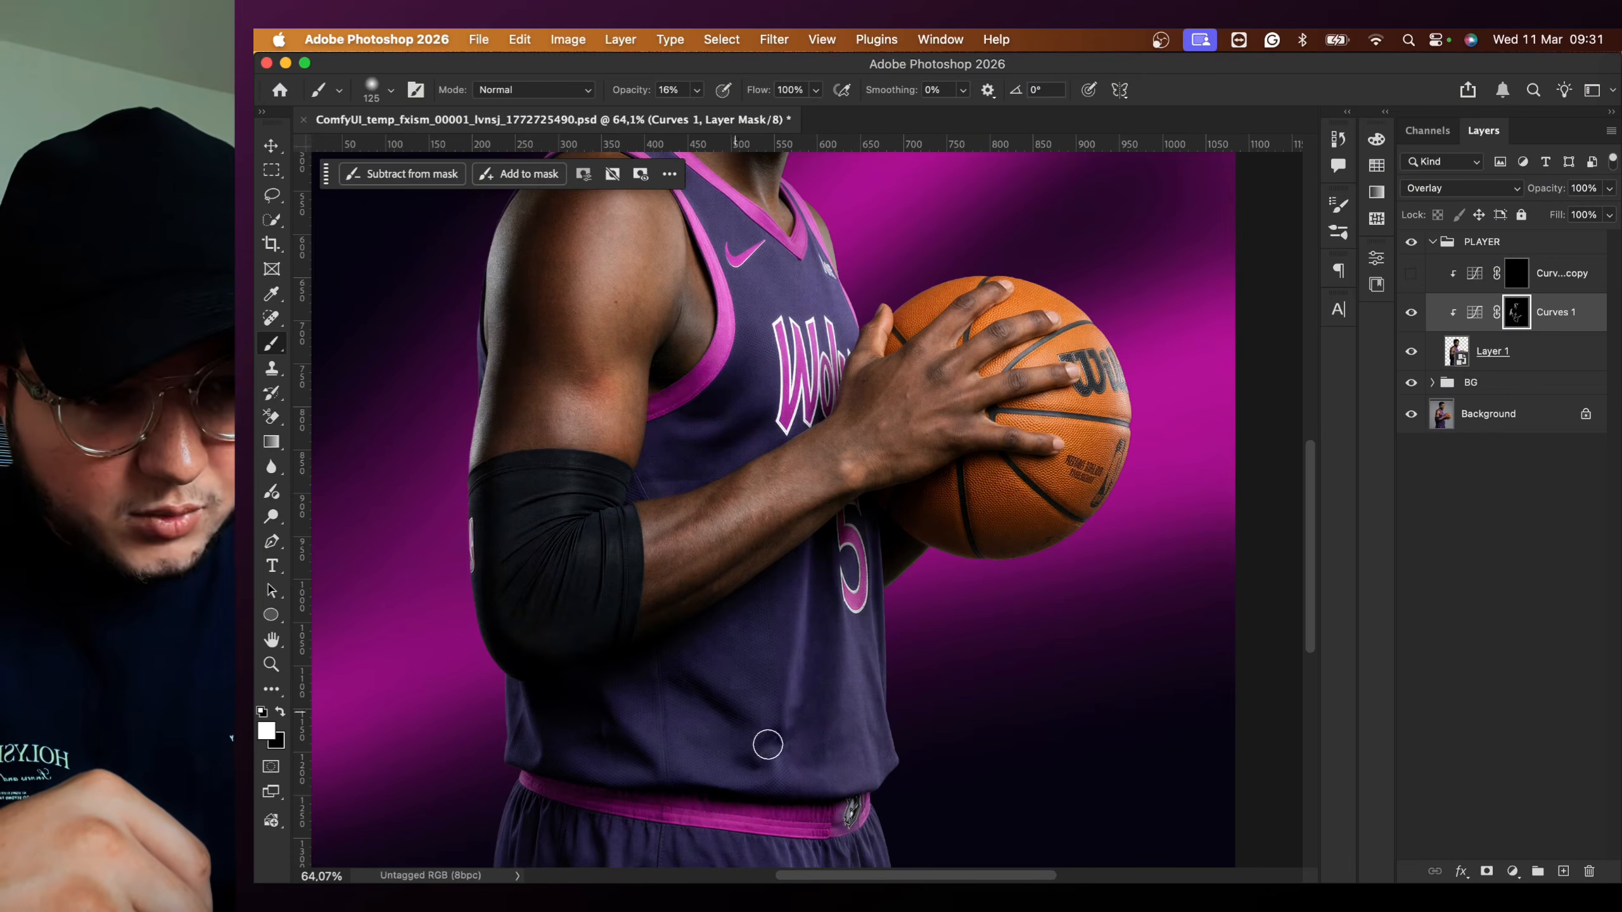
# - Burn the lower shaded side of the basketball on the Curves 1 mask with a brush of about 175 px
pyautogui.press(']')
pyautogui.press(']')
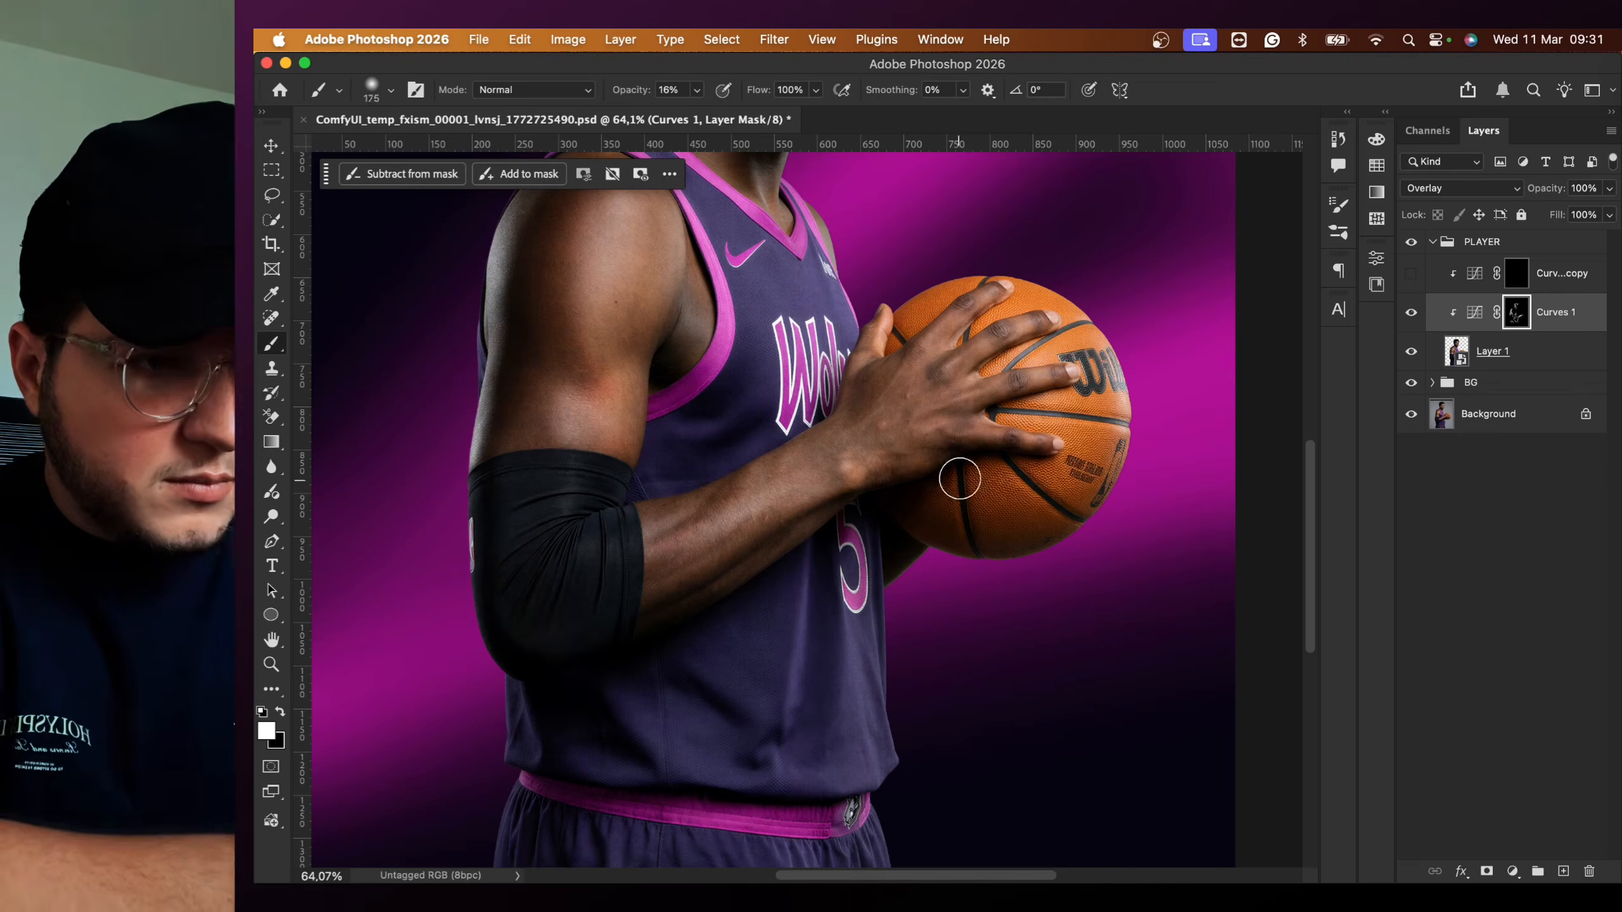
pyautogui.press('[')
pyautogui.press(']')
pyautogui.press(']')
# - Refine the darkened shadows on the face and neck in the Curves 1 mask with a smaller brush of about 80 px
pyautogui.scroll(5, 822, 298)
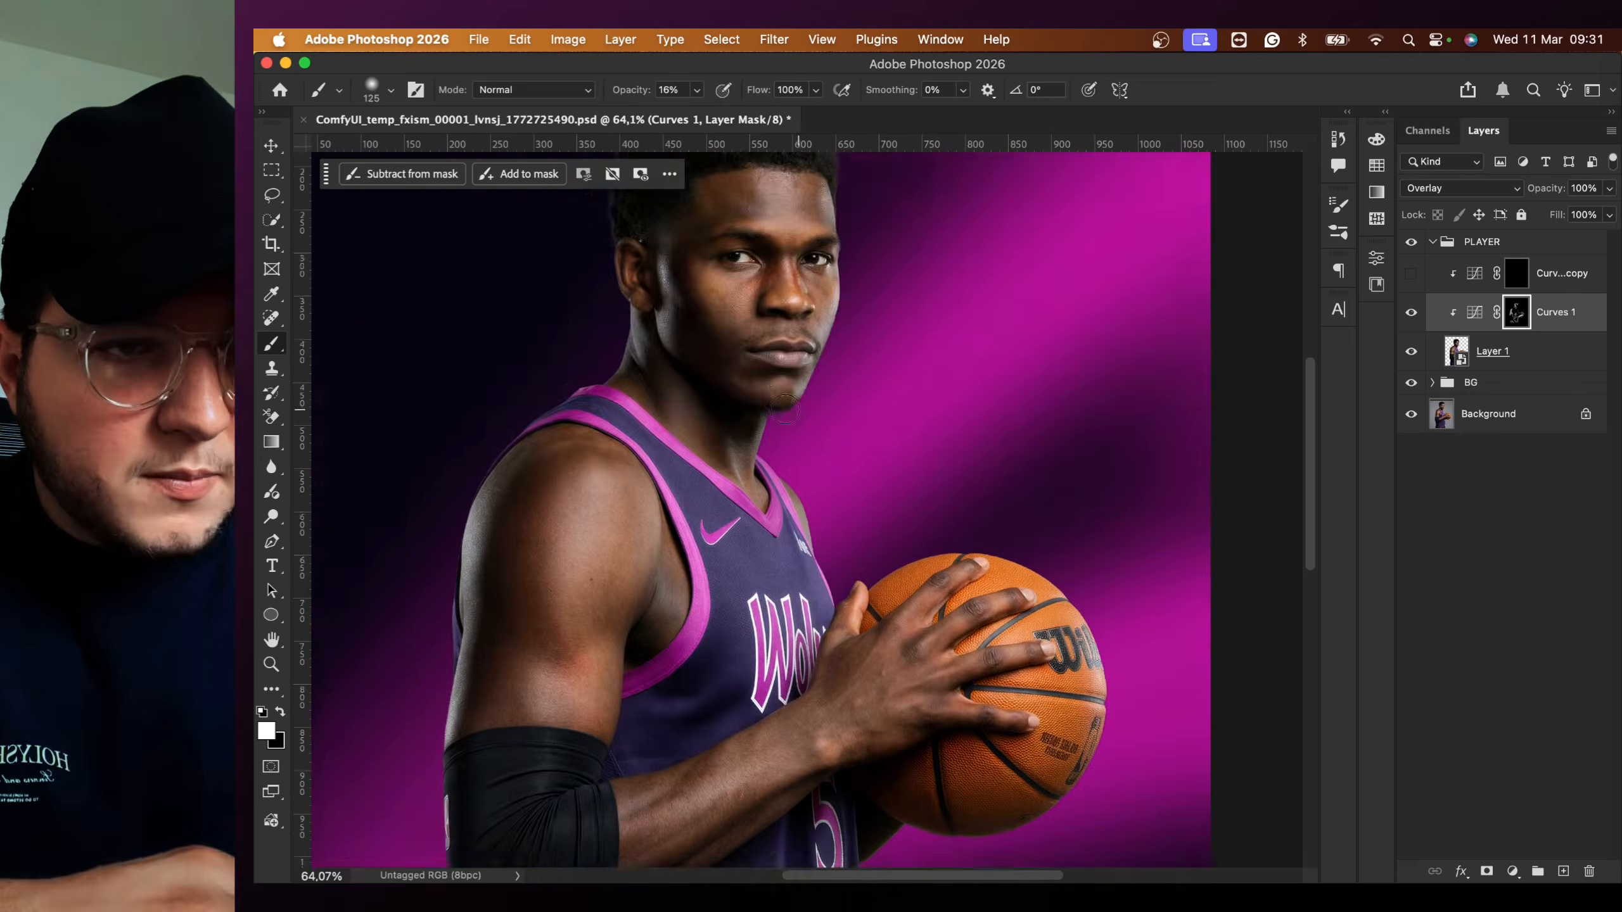
pyautogui.scroll(7, 811, 320)
pyautogui.press('[')
pyautogui.press('[')
pyautogui.press('[')
pyautogui.press('[')
pyautogui.press('[')
pyautogui.press('[')
pyautogui.press('[')
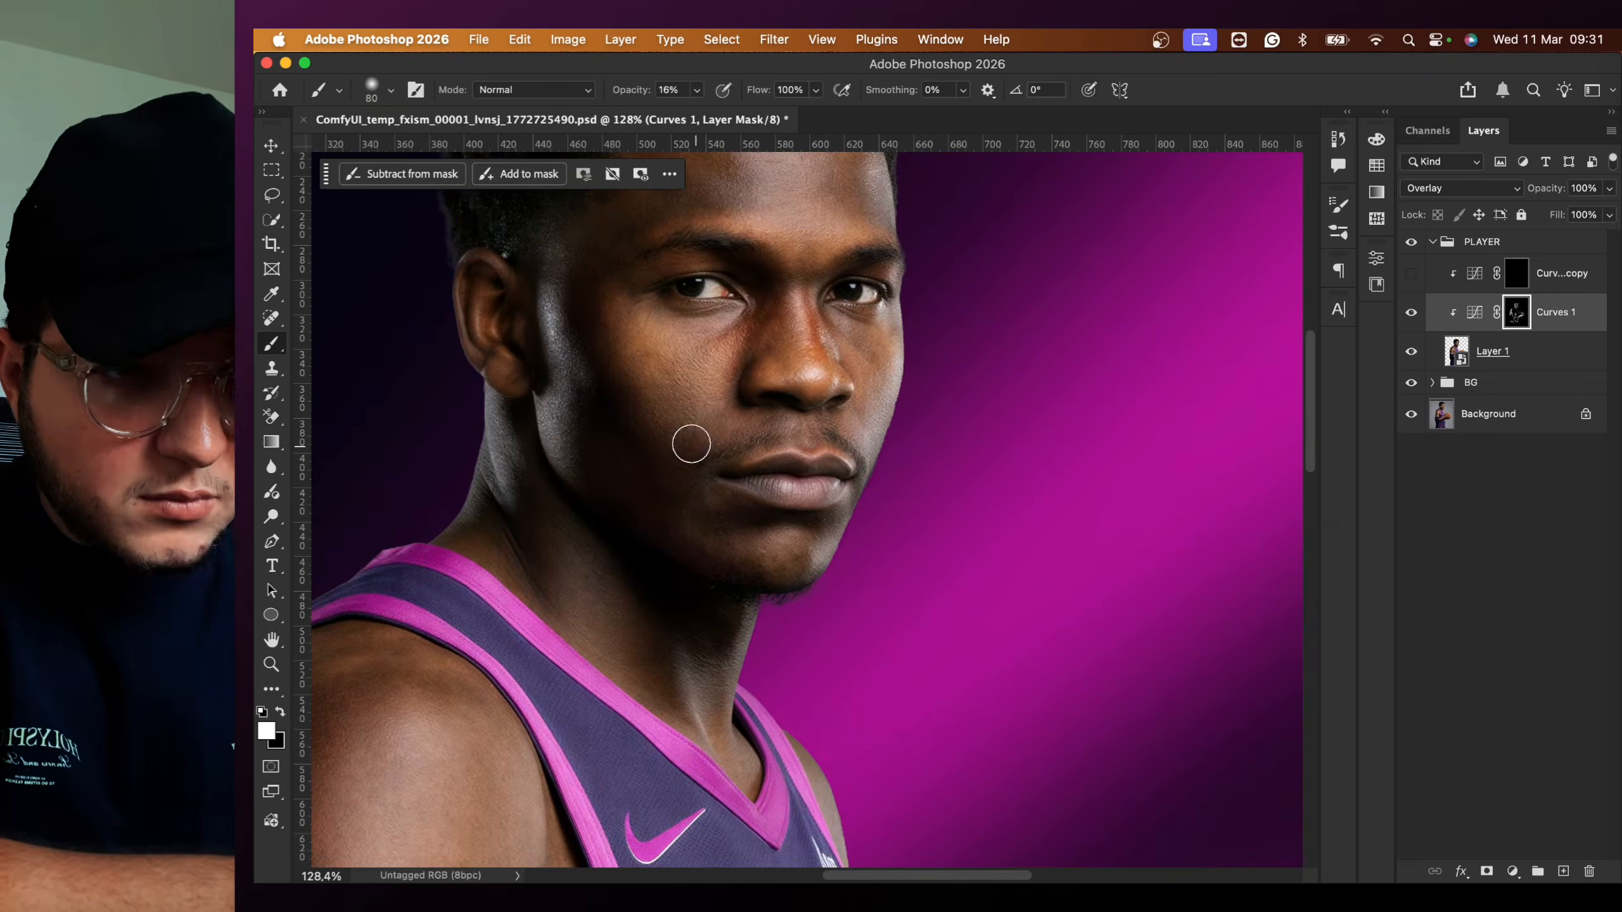
pyautogui.press(']')
pyautogui.press(']')
pyautogui.press(']')
pyautogui.press(']')
pyautogui.press('[')
pyautogui.press('[')
pyautogui.press('[')
pyautogui.press('[')
pyautogui.scroll(3, 849, 340)
pyautogui.scroll(-2, 850, 340)
# - Darken the folds of the lower jersey and shorts on the Curves 1 mask with a brush of about 80 px
pyautogui.scroll(-15, 616, 714)
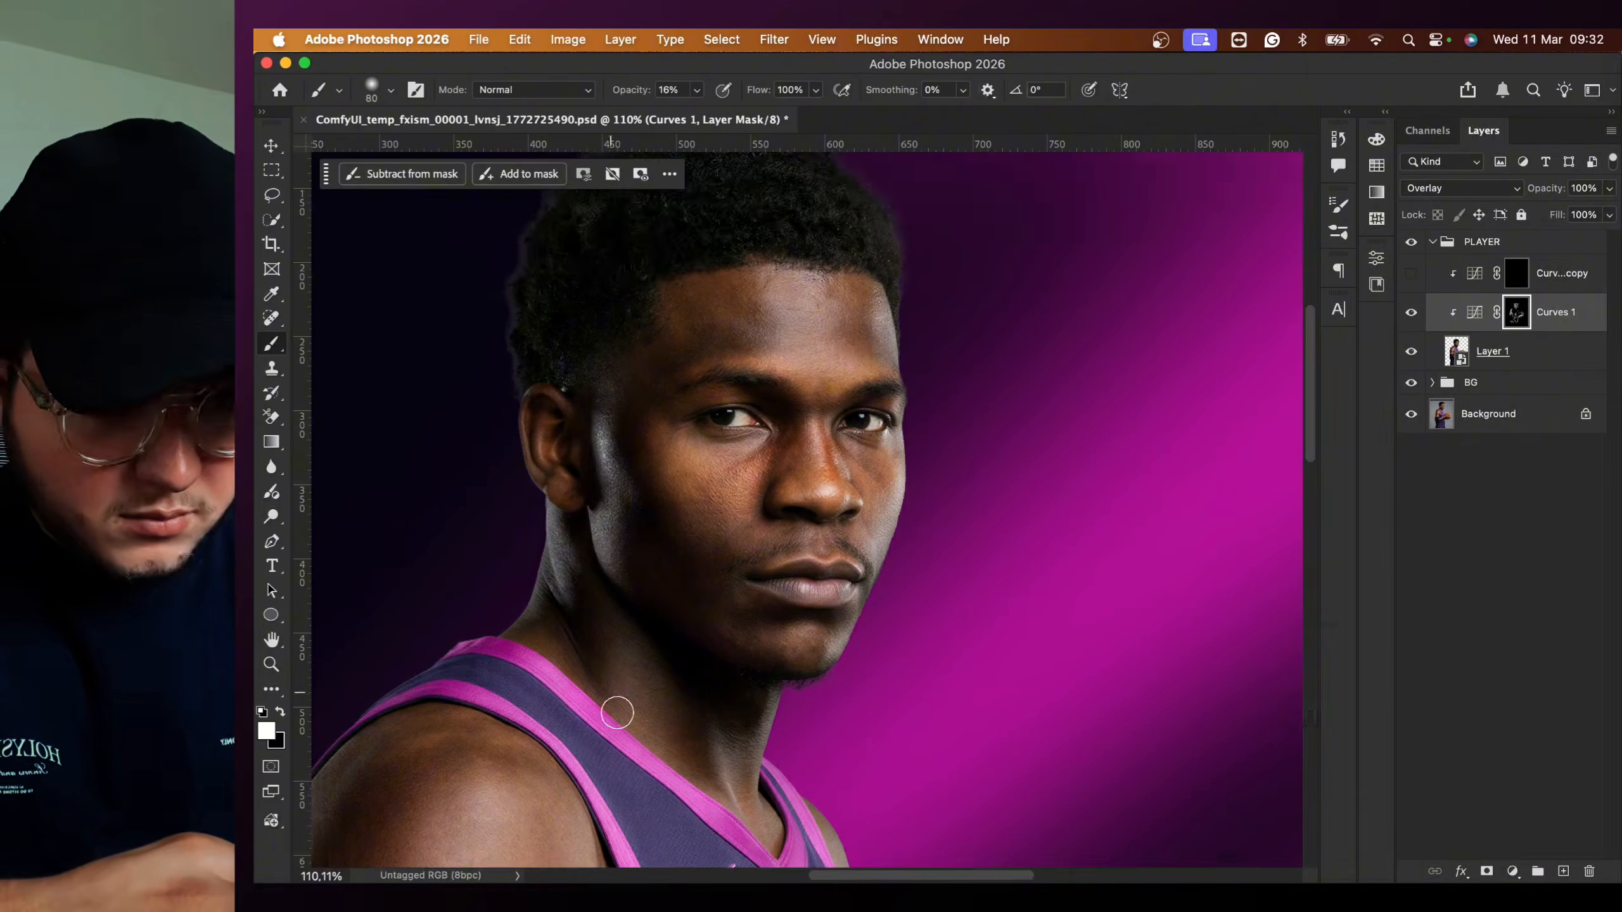
pyautogui.hscroll(-2, 772, 543)
pyautogui.press(']')
pyautogui.press(']')
pyautogui.scroll(-5, 613, 639)
pyautogui.hscroll(-1, 574, 607)
pyautogui.press('[')
pyautogui.press('[')
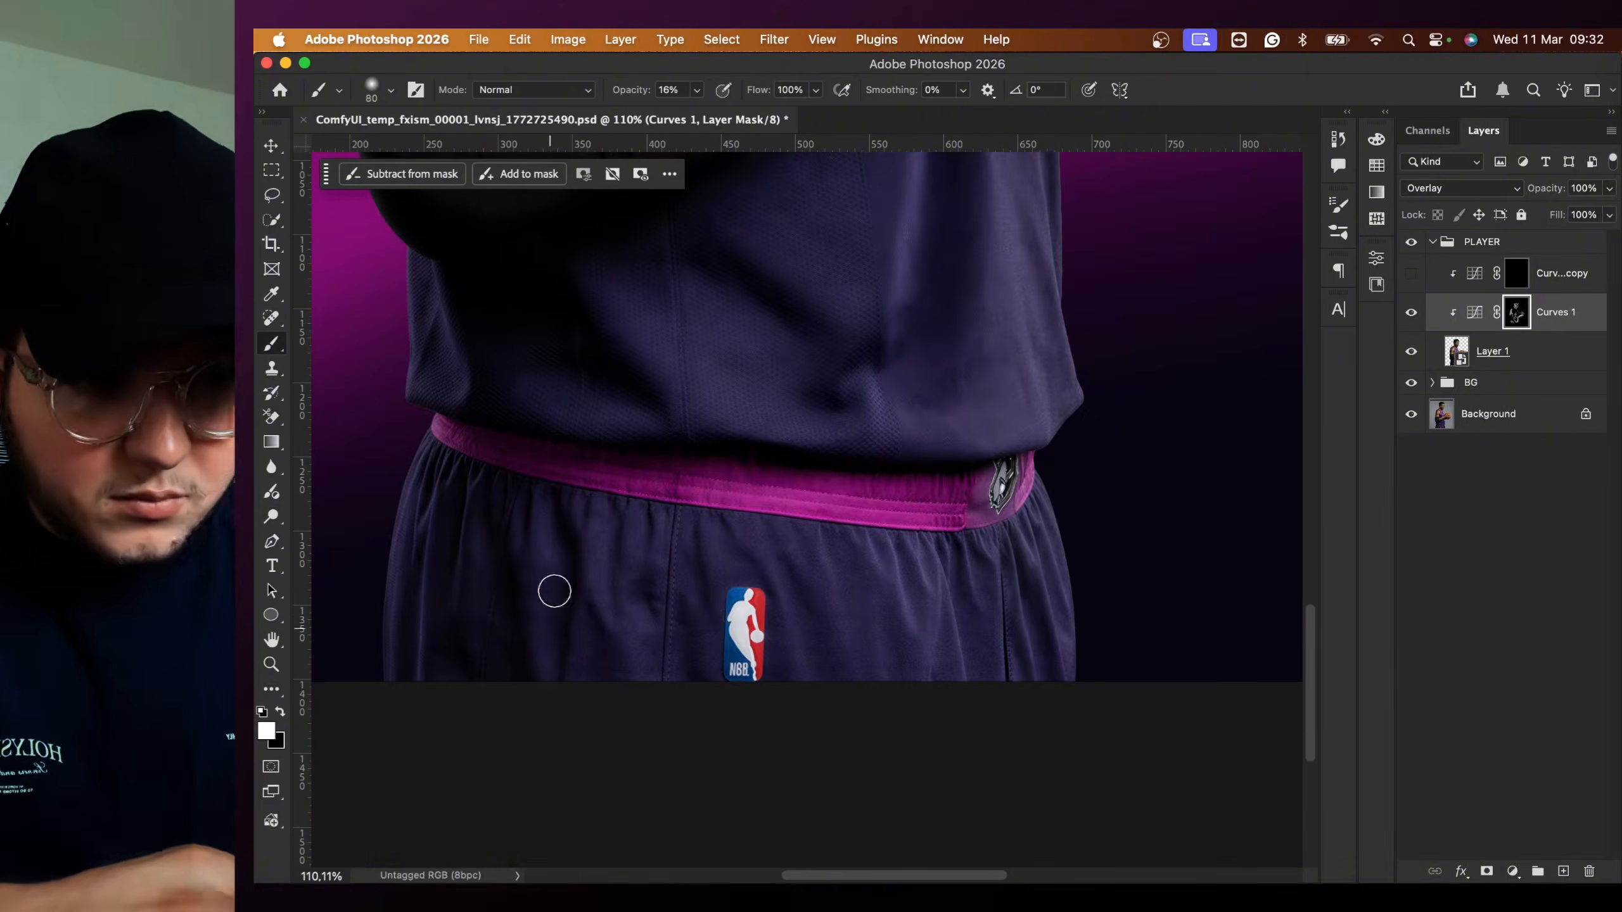
# - Compare the whole player with the Curves 1 darkening switched off and on
pyautogui.scroll(5, 996, 568)
pyautogui.press('super+0')
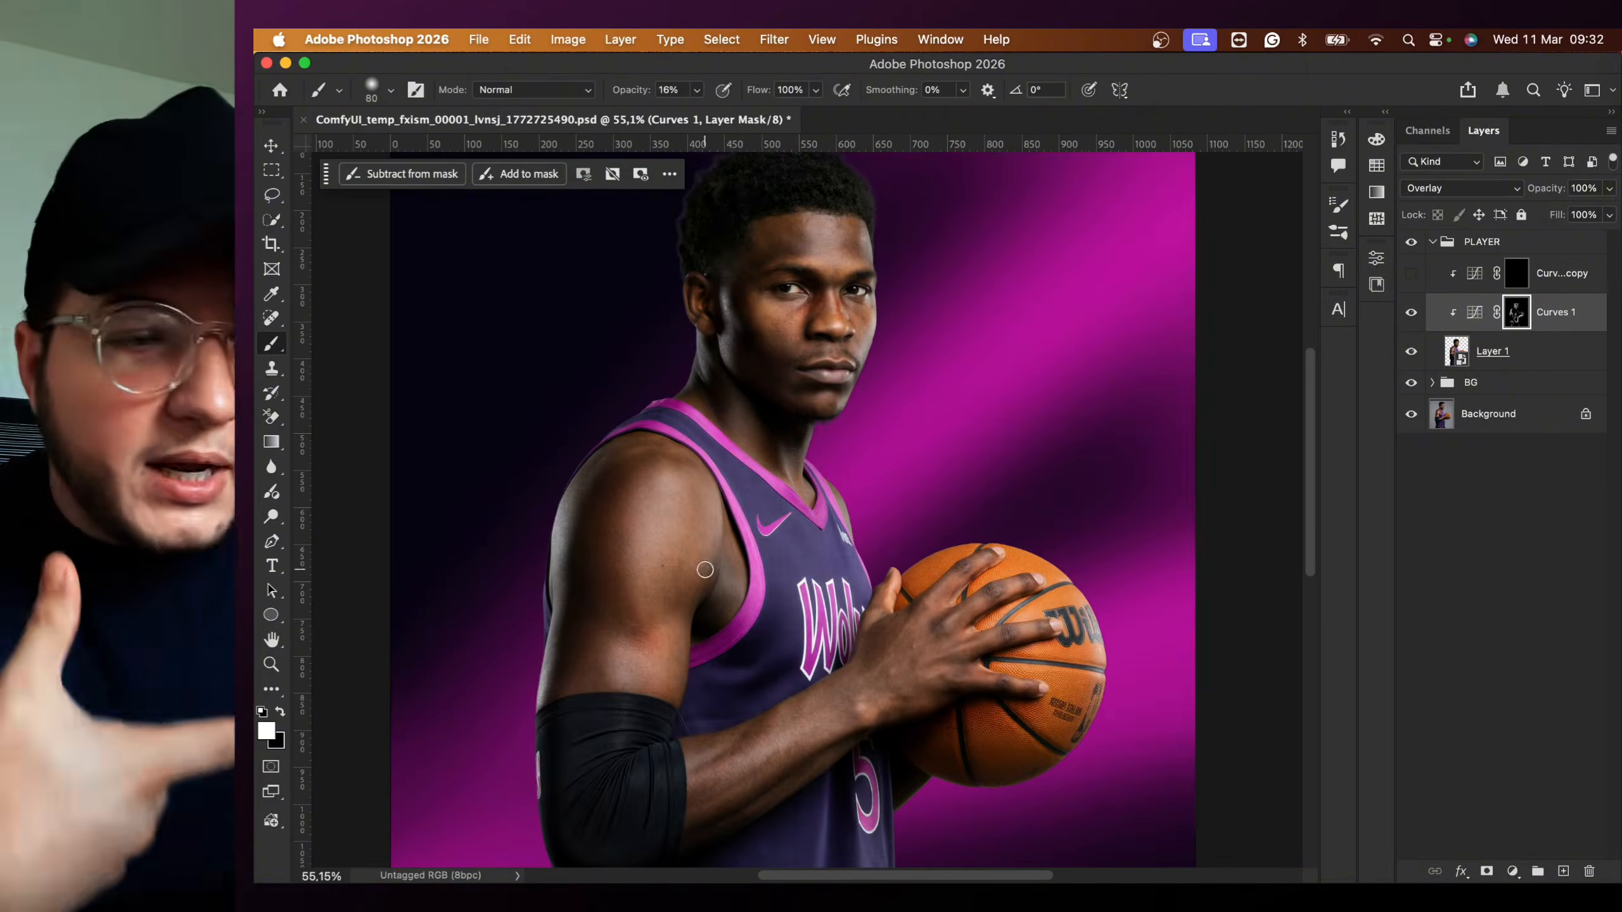
pyautogui.click(1411, 319)
pyautogui.click(1410, 318)
pyautogui.click(1410, 317)
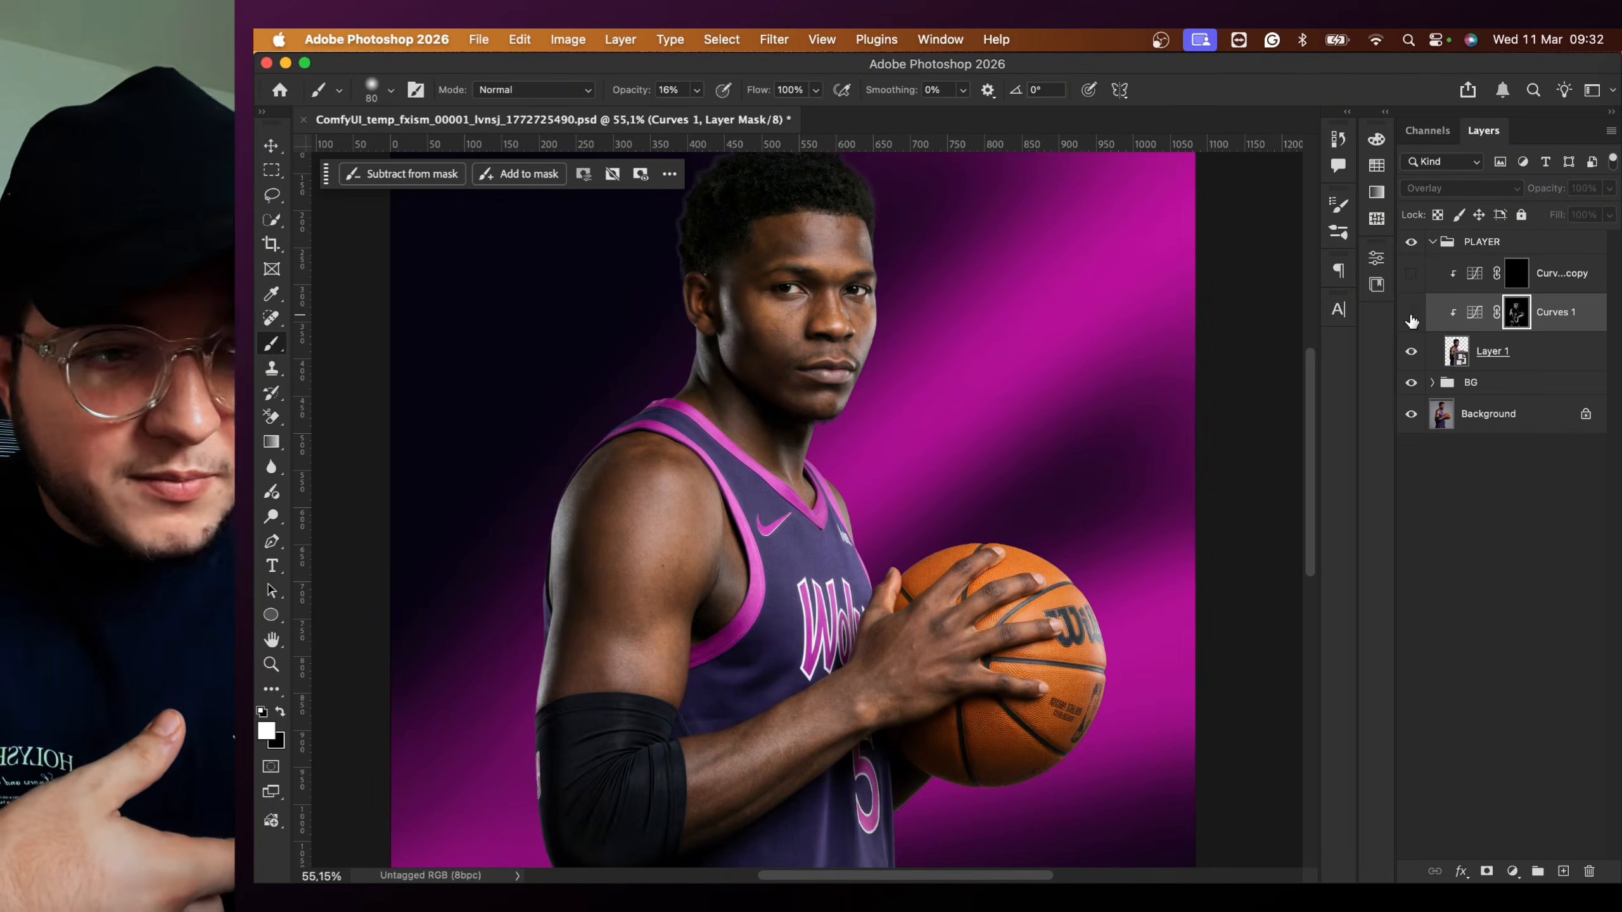
pyautogui.click(1411, 316)
pyautogui.click(1411, 315)
pyautogui.click(1410, 315)
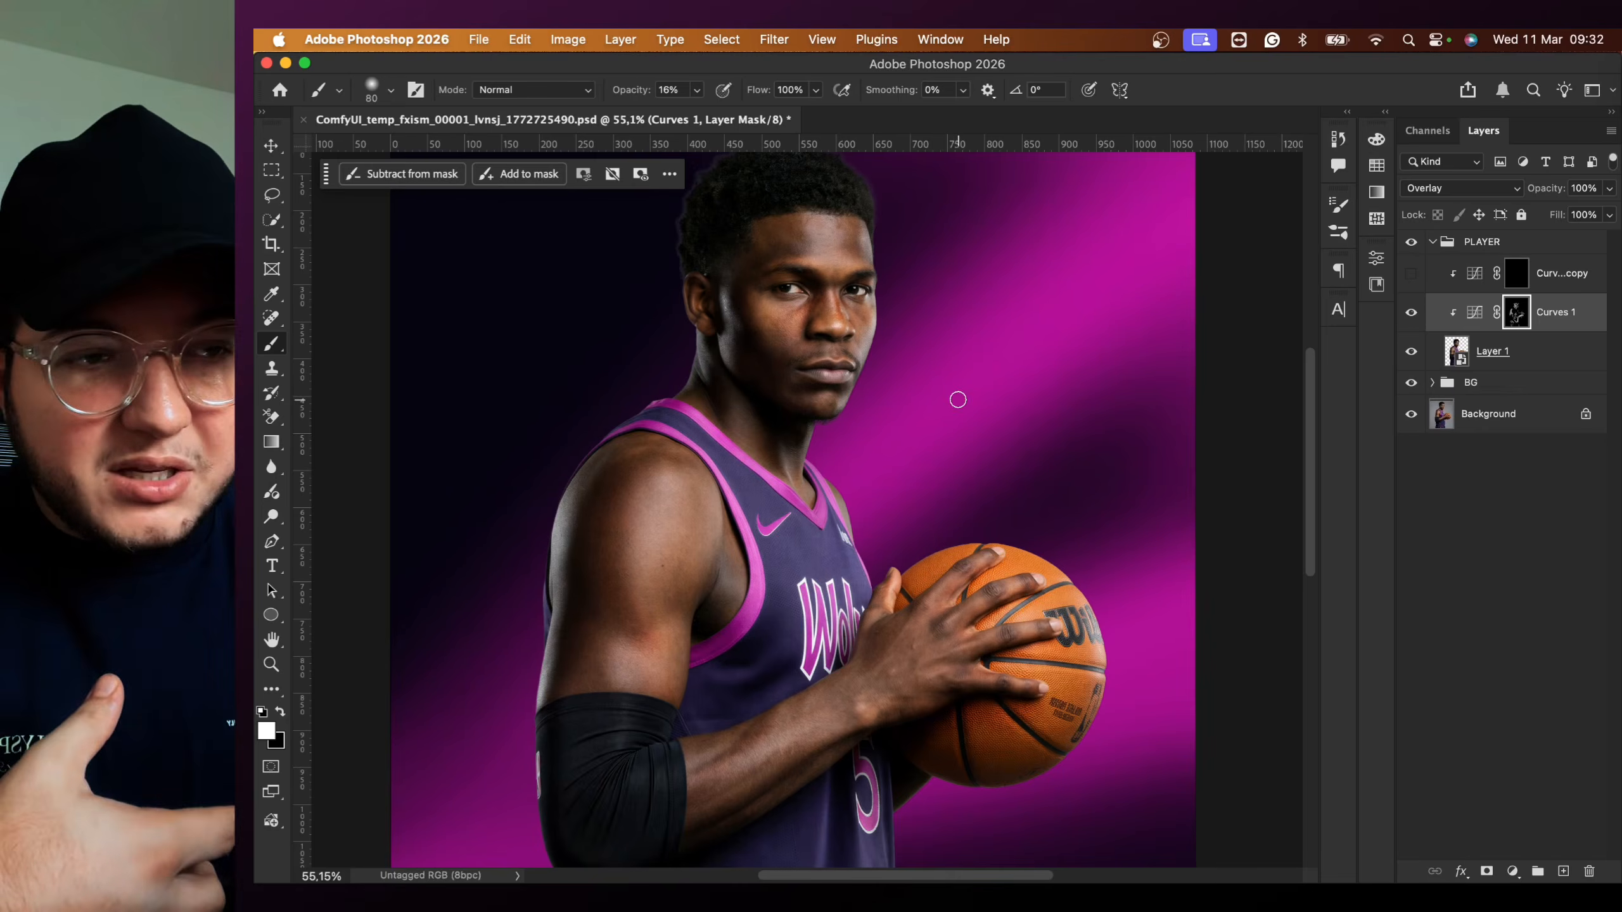
# - Set the blend mode of the Curves 1 layer to Soft Light
pyautogui.scroll(-1, 958, 399)
pyautogui.click(1446, 187)
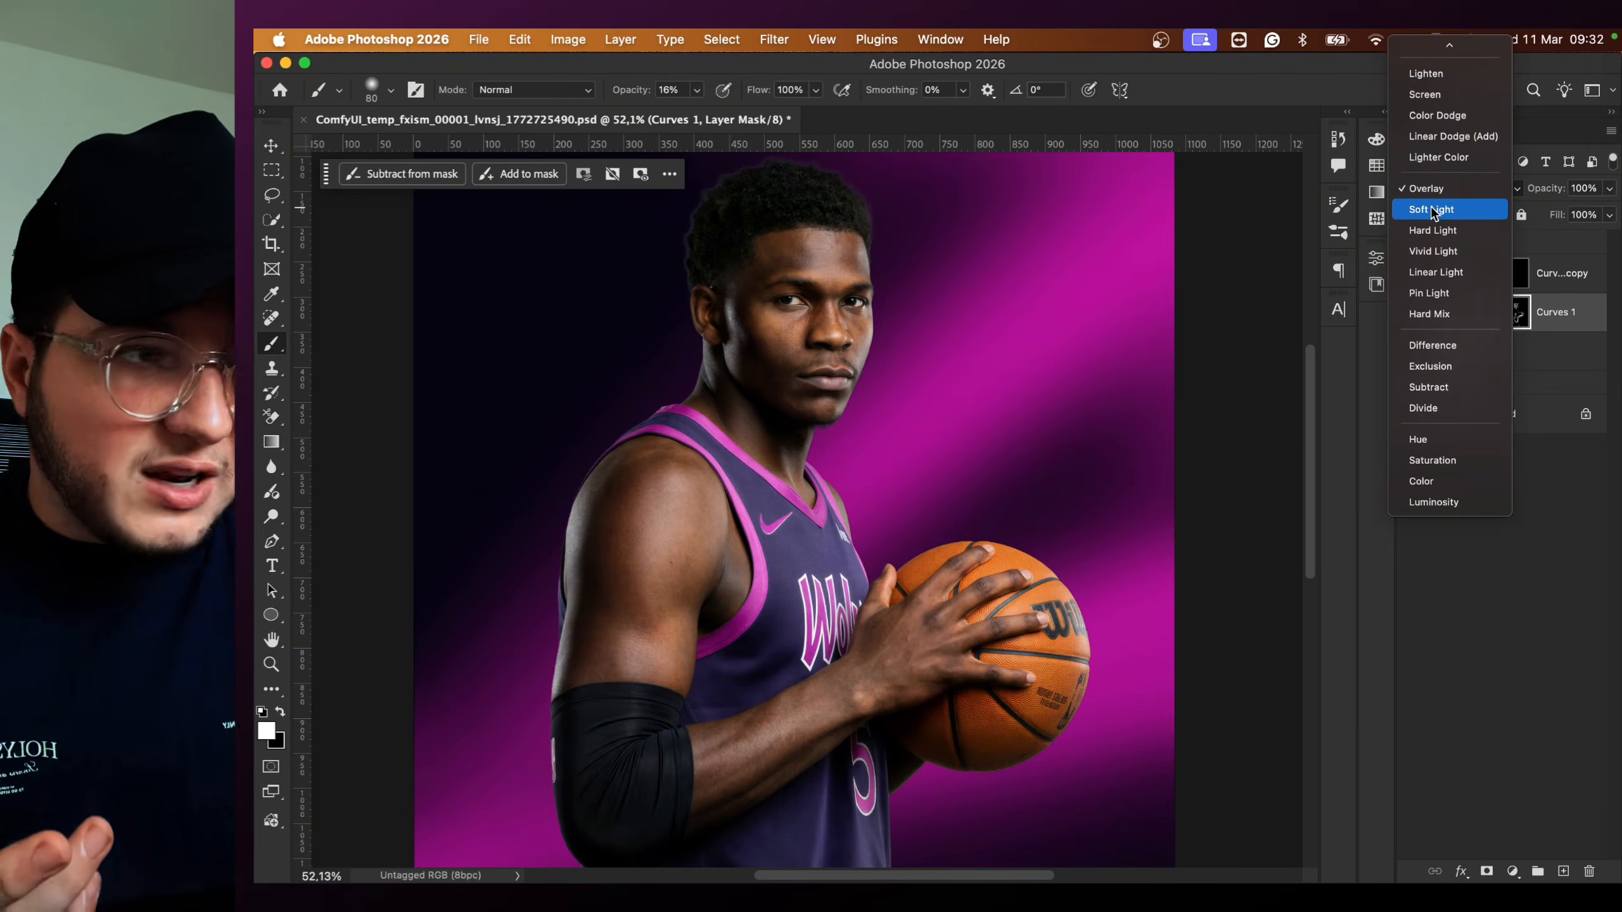
pyautogui.click(1430, 209)
# - Check the Soft Light burn effect by toggling the visibility of Curves 1 repeatedly
pyautogui.click(1411, 315)
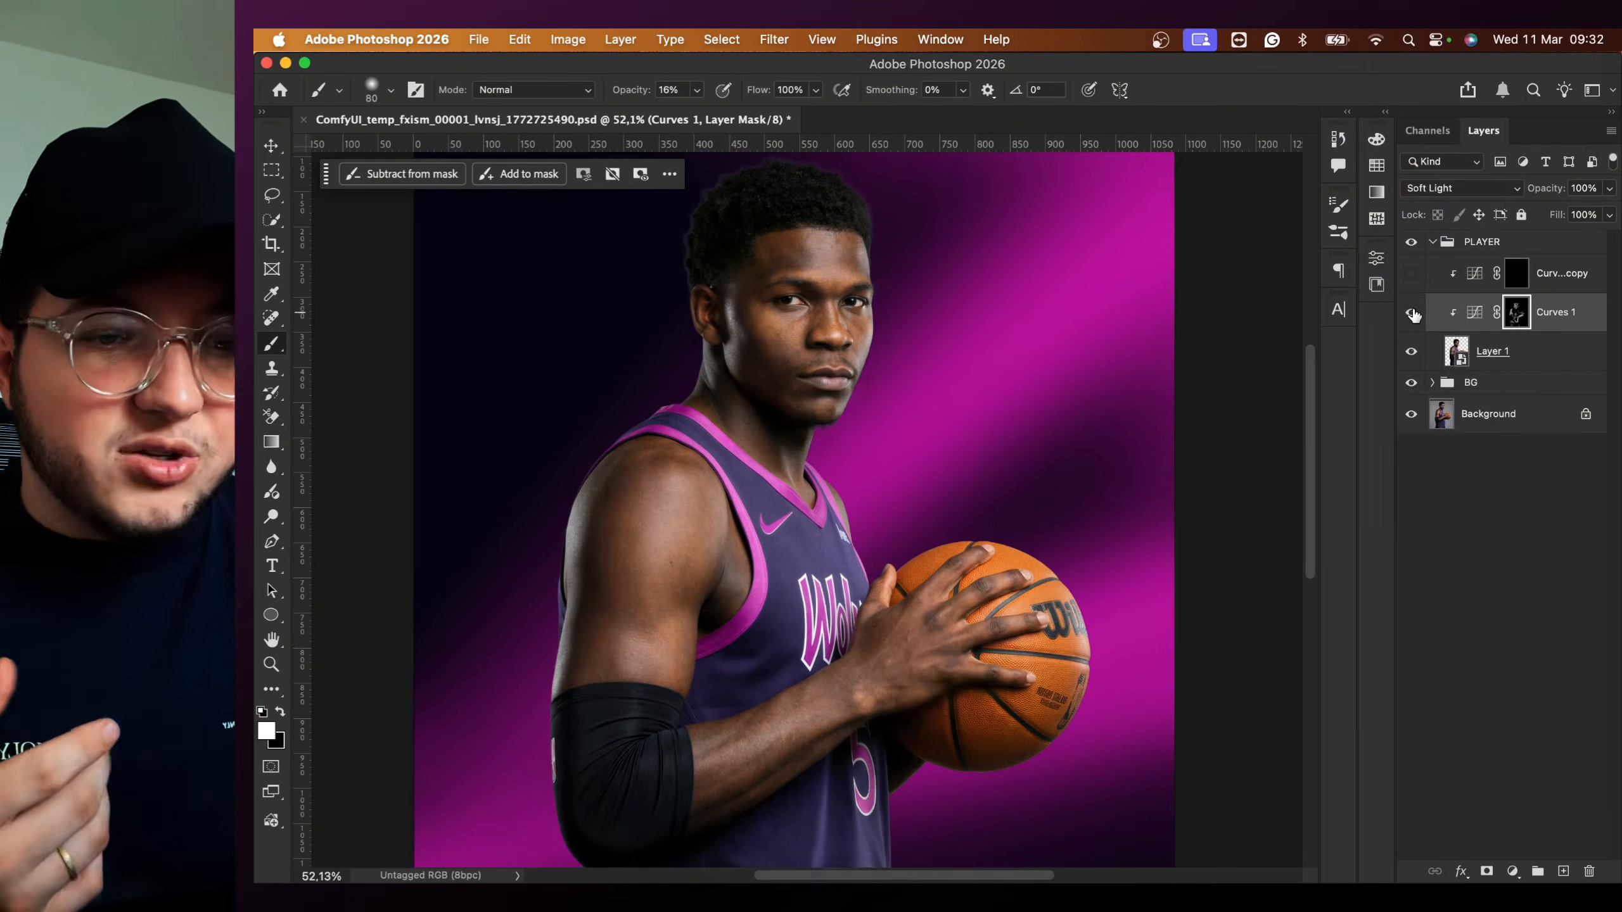
pyautogui.click(1413, 315)
pyautogui.click(1413, 314)
pyautogui.click(1414, 313)
pyautogui.click(1415, 311)
pyautogui.click(1415, 311)
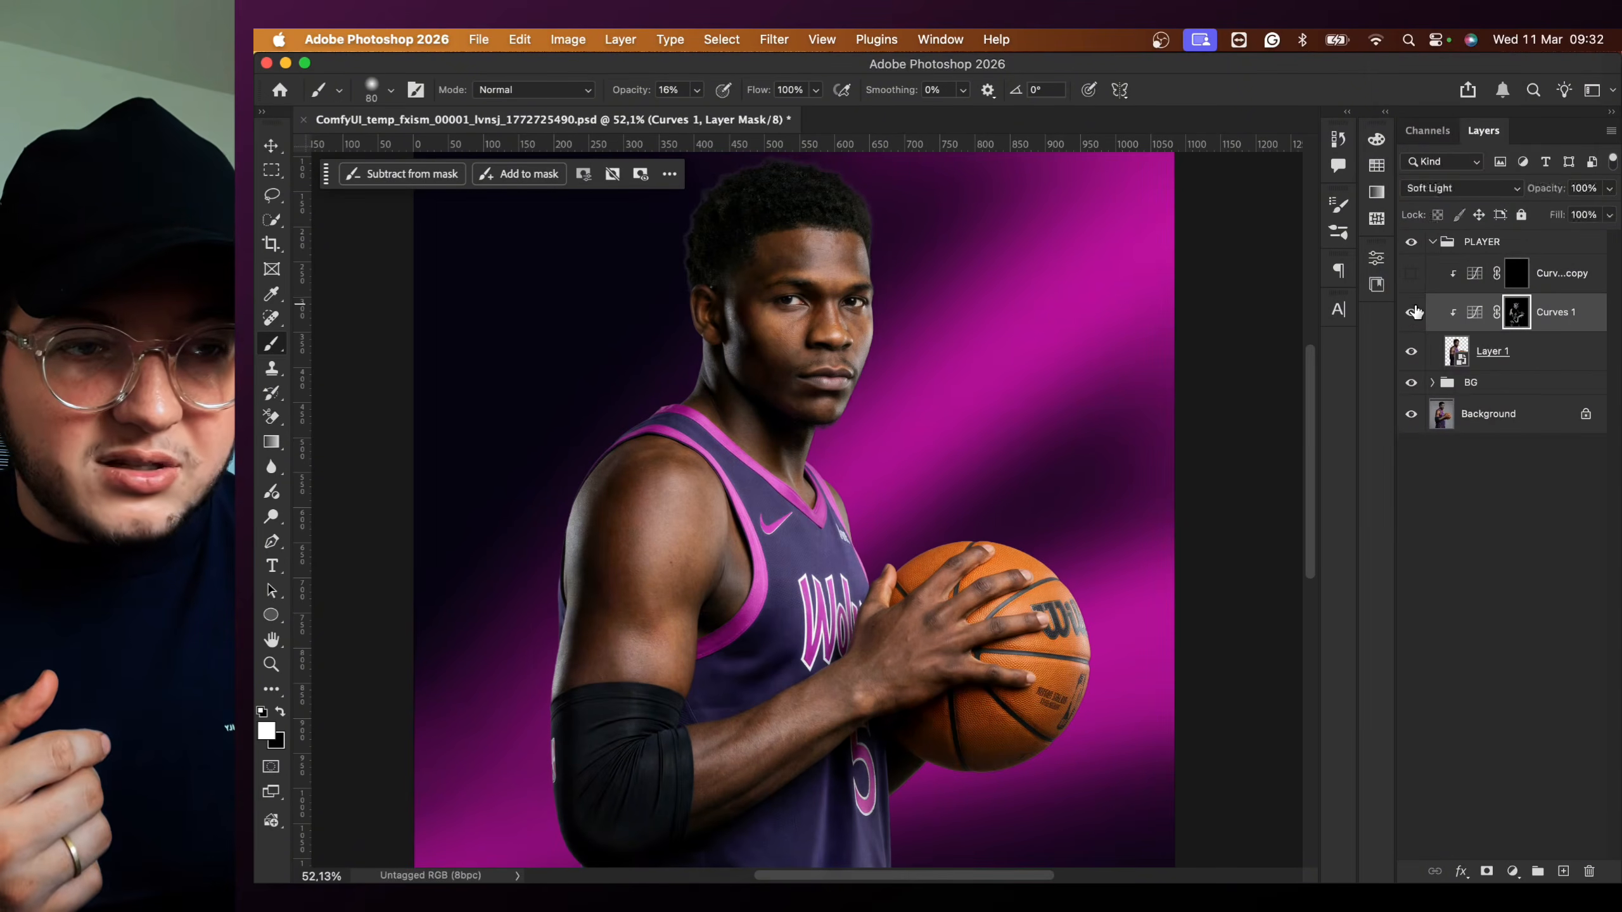
pyautogui.click(1413, 313)
pyautogui.click(1414, 313)
# - Make the brightening Curves 1 copy layer visible again
pyautogui.click(1412, 274)
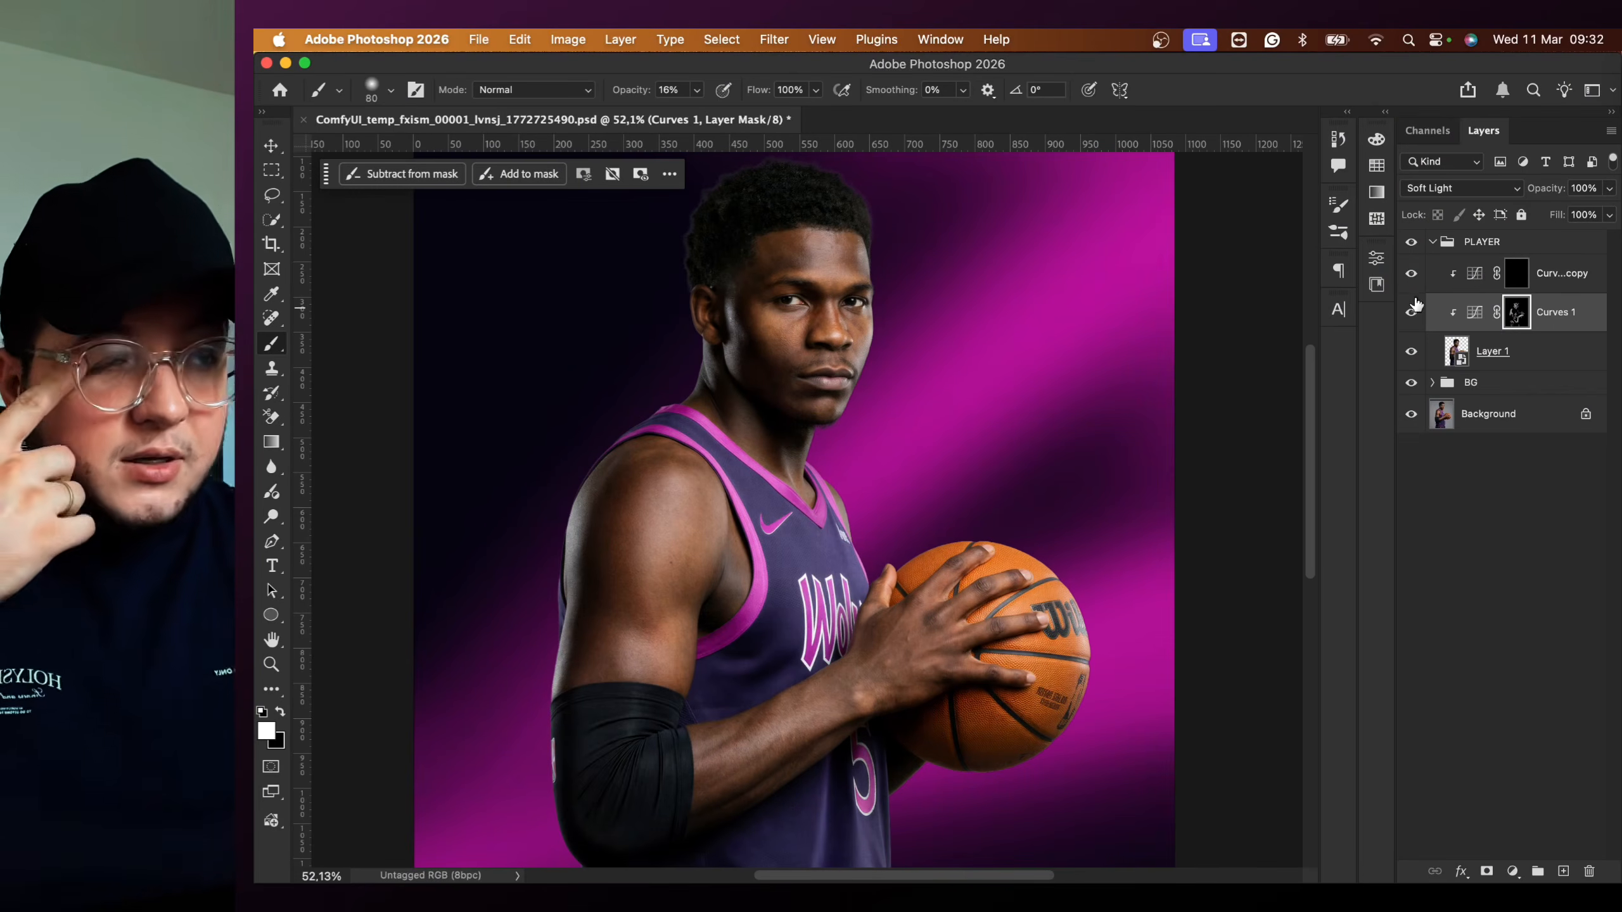
# - Activate the layer mask of the Curves 1 copy layer and look over the player's face, arm and jersey for highlight areas
pyautogui.click(1518, 278)
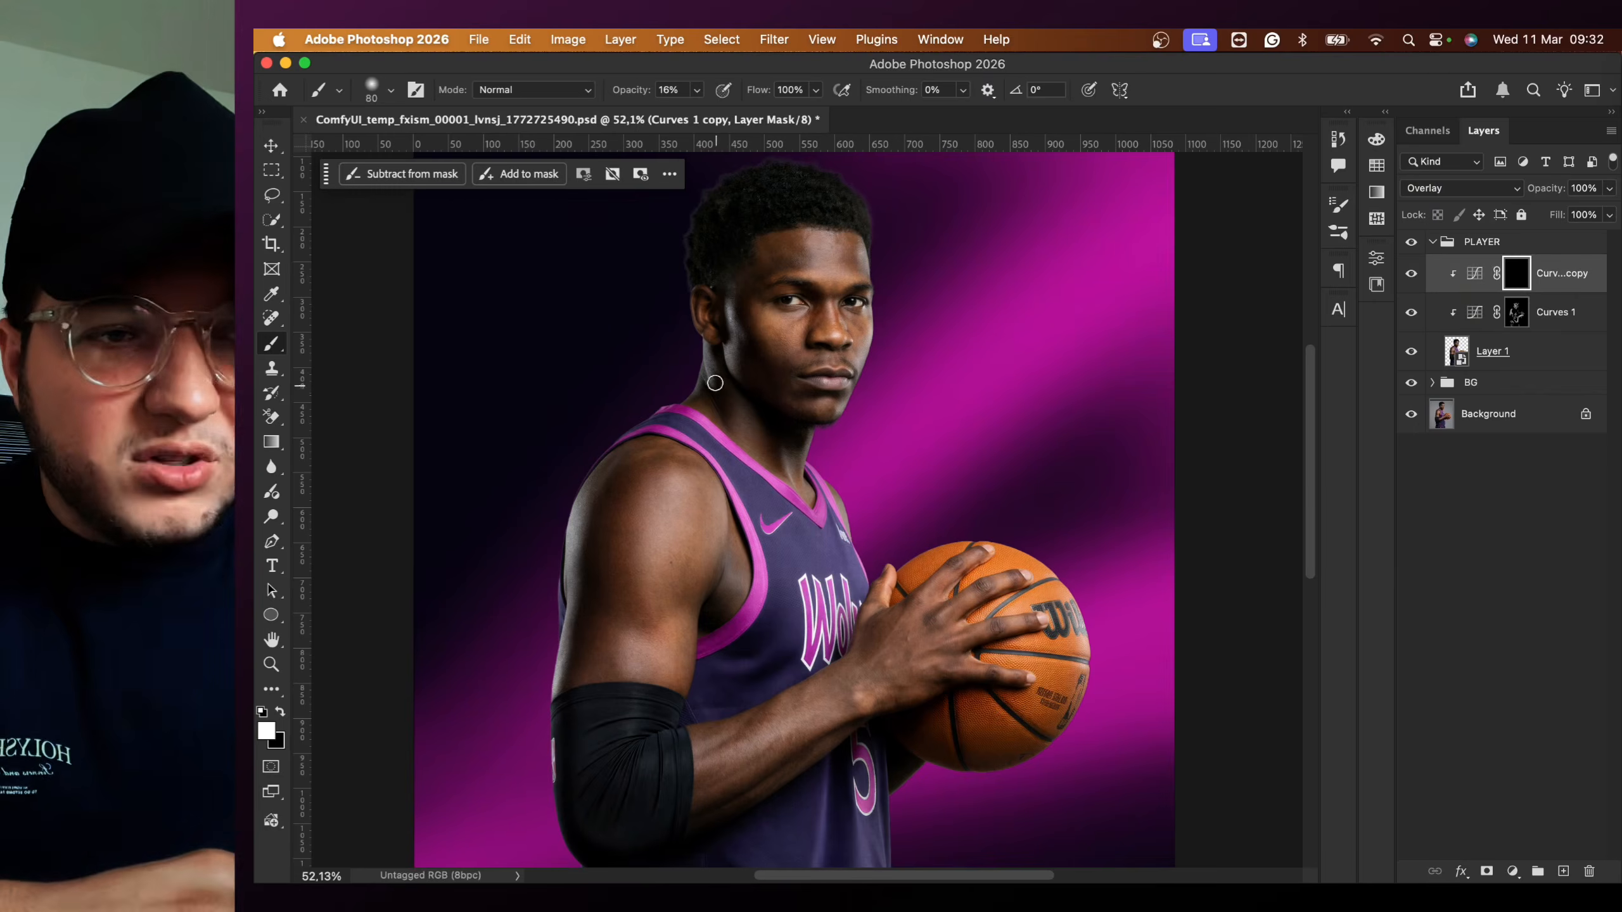
pyautogui.scroll(5, 714, 382)
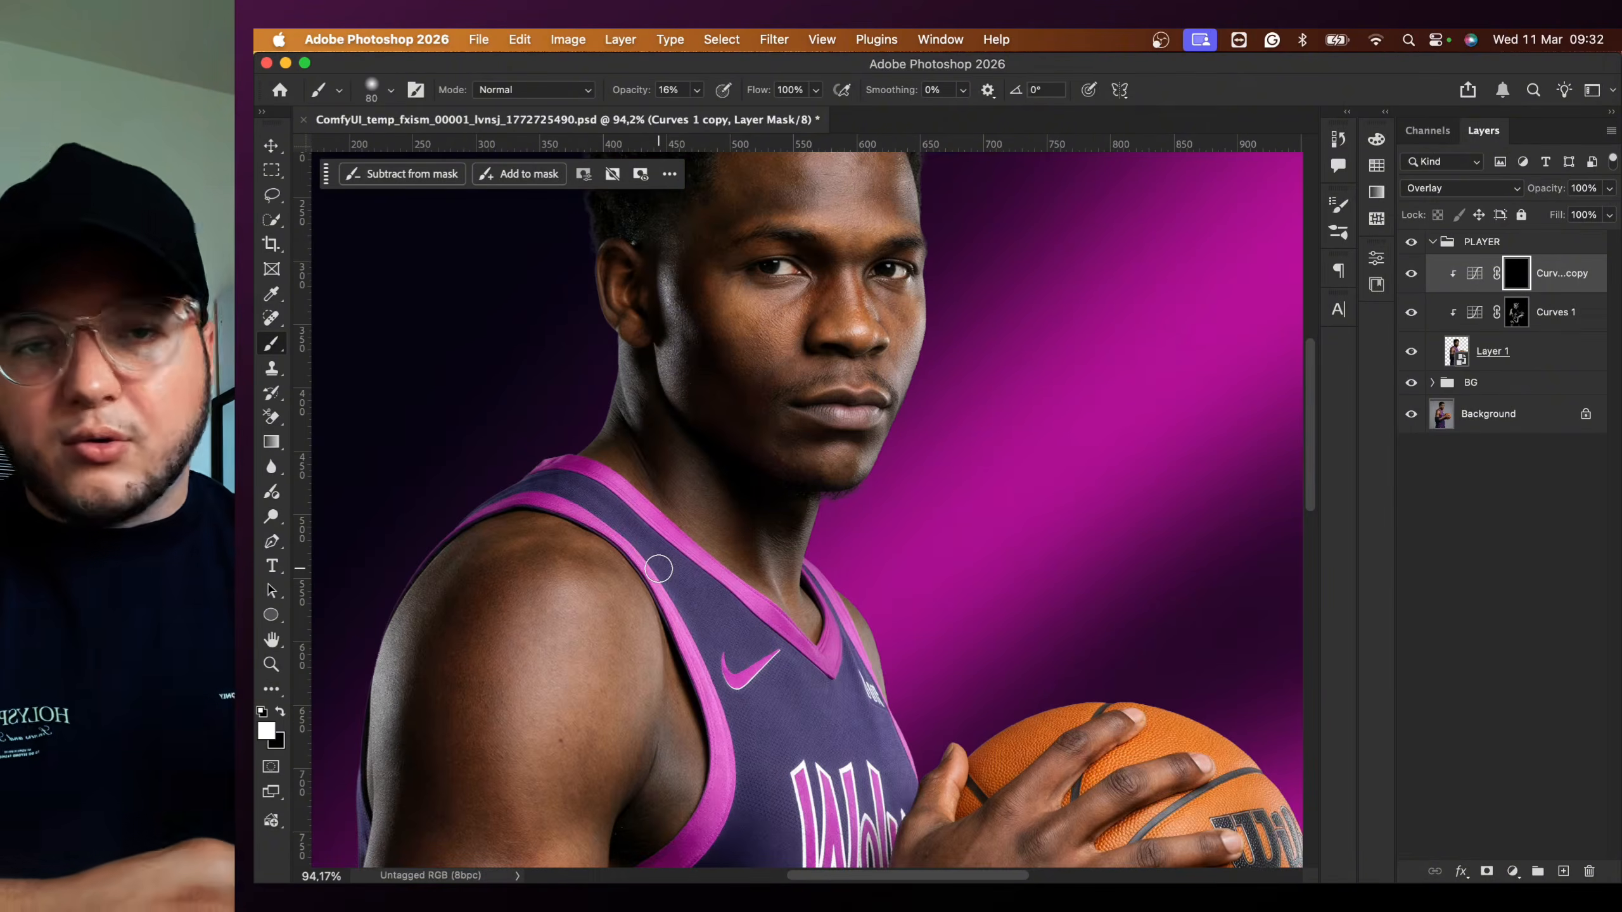
pyautogui.scroll(-2, 658, 569)
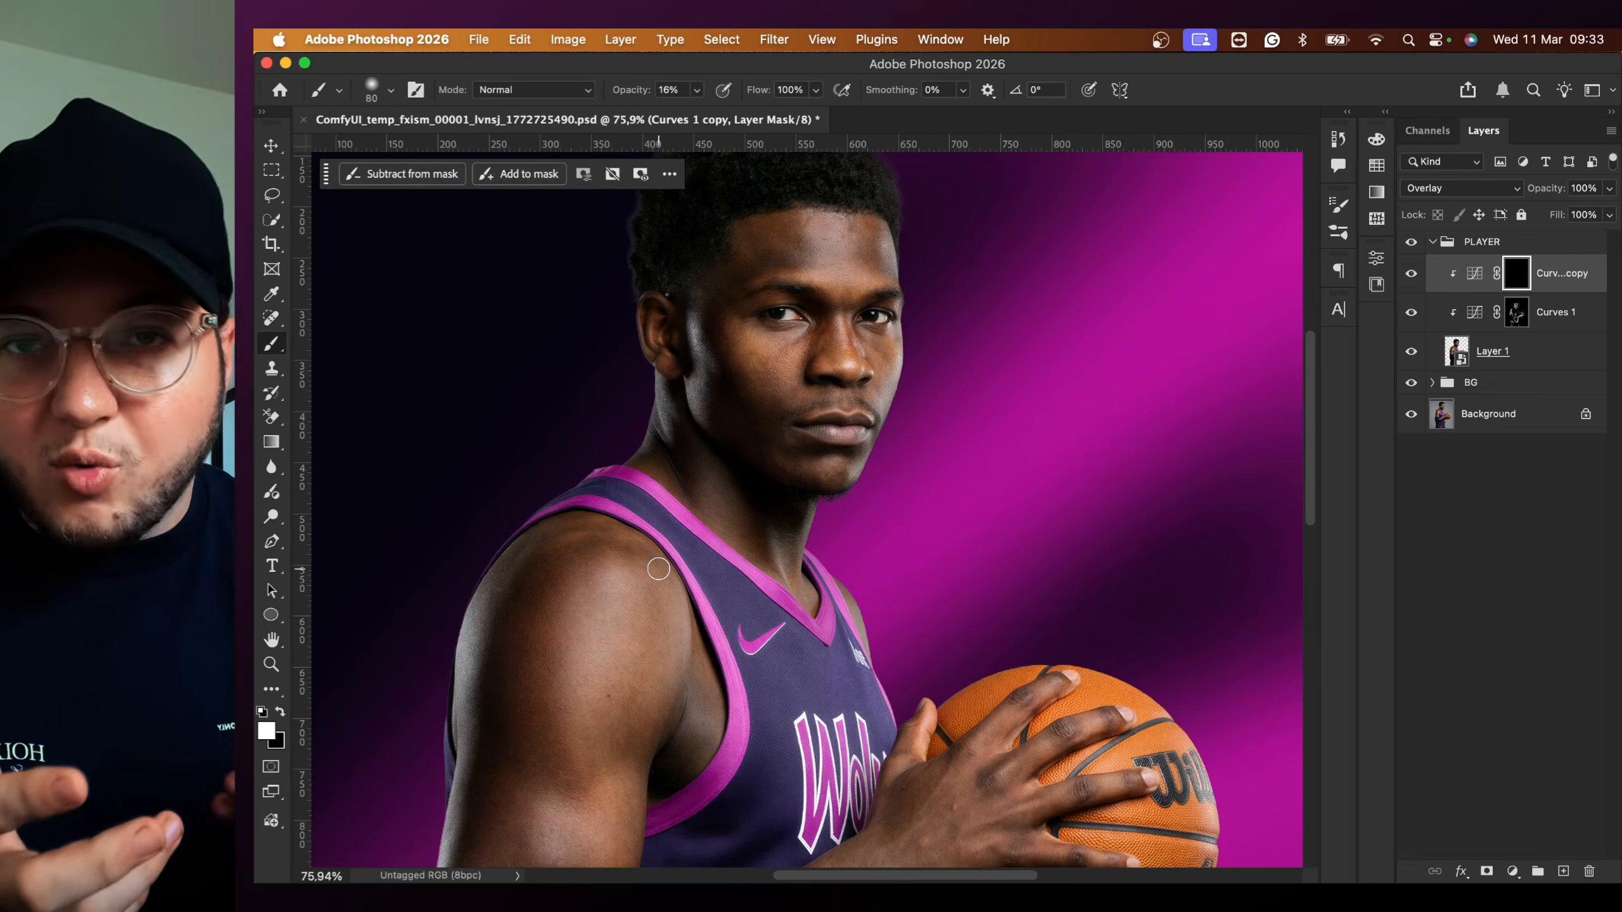
pyautogui.scroll(-1, 862, 333)
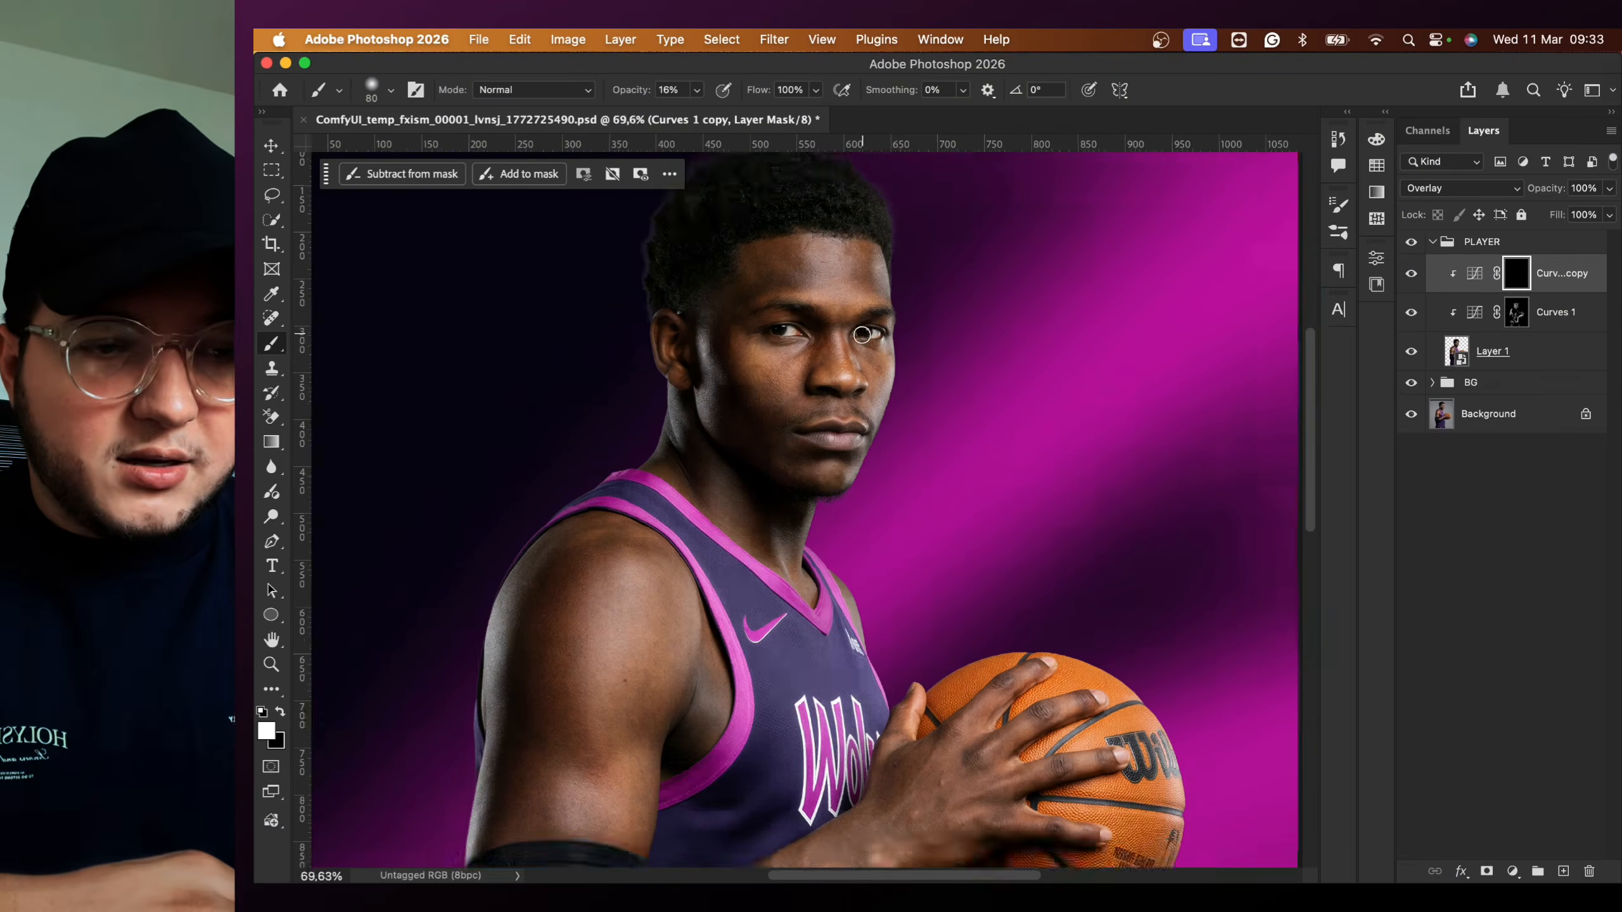
pyautogui.scroll(-2, 862, 333)
pyautogui.scroll(2, 742, 295)
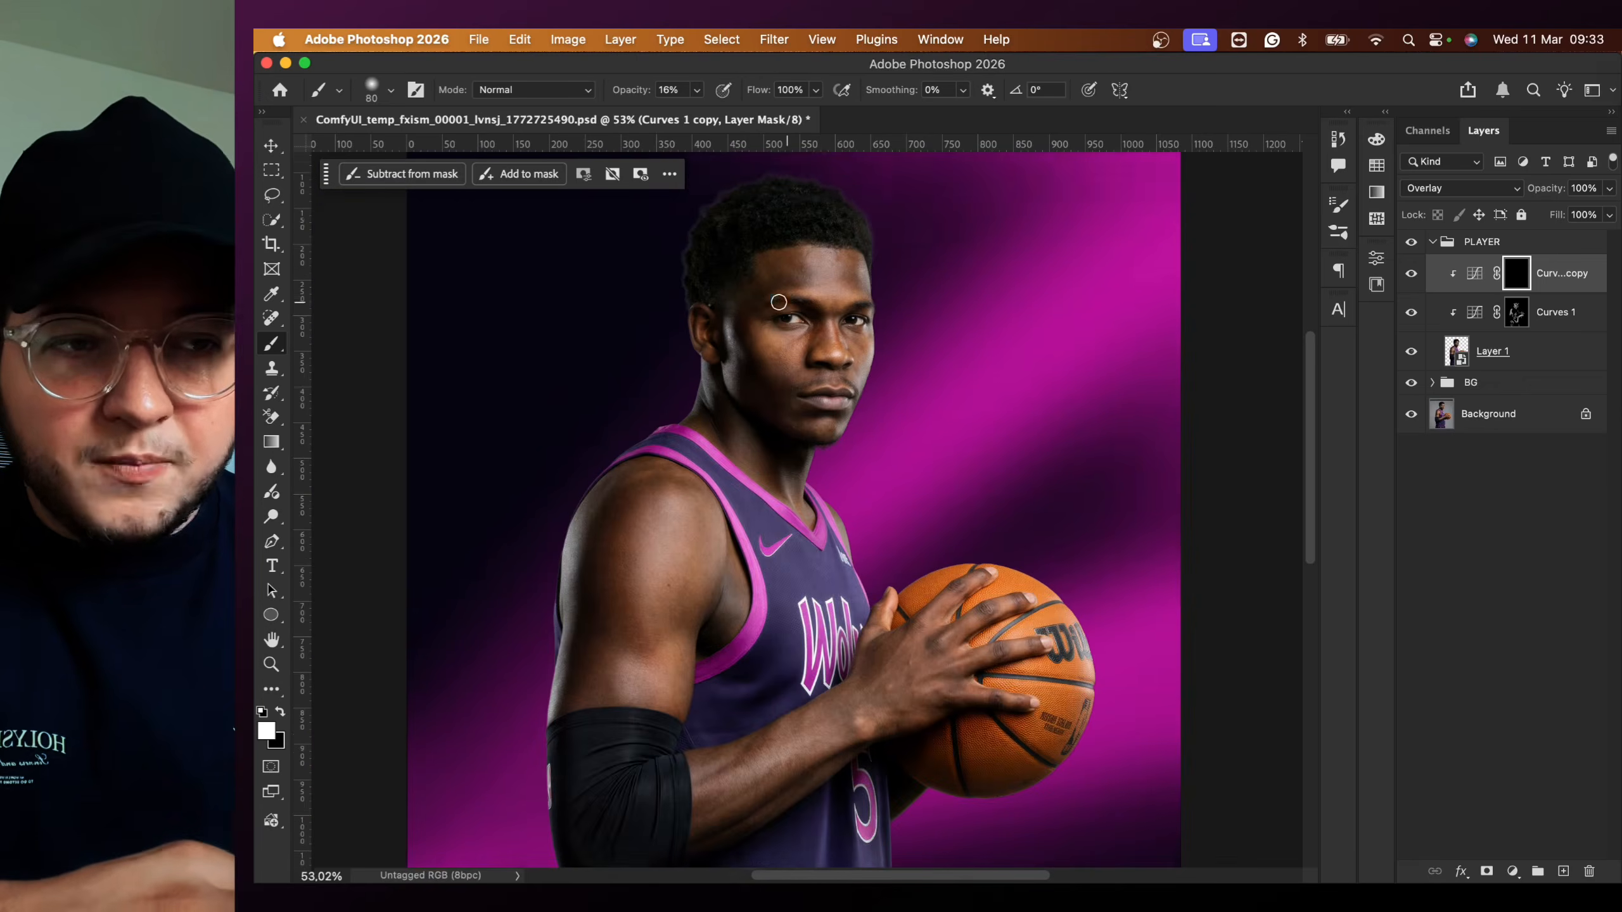
pyautogui.scroll(-4, 840, 311)
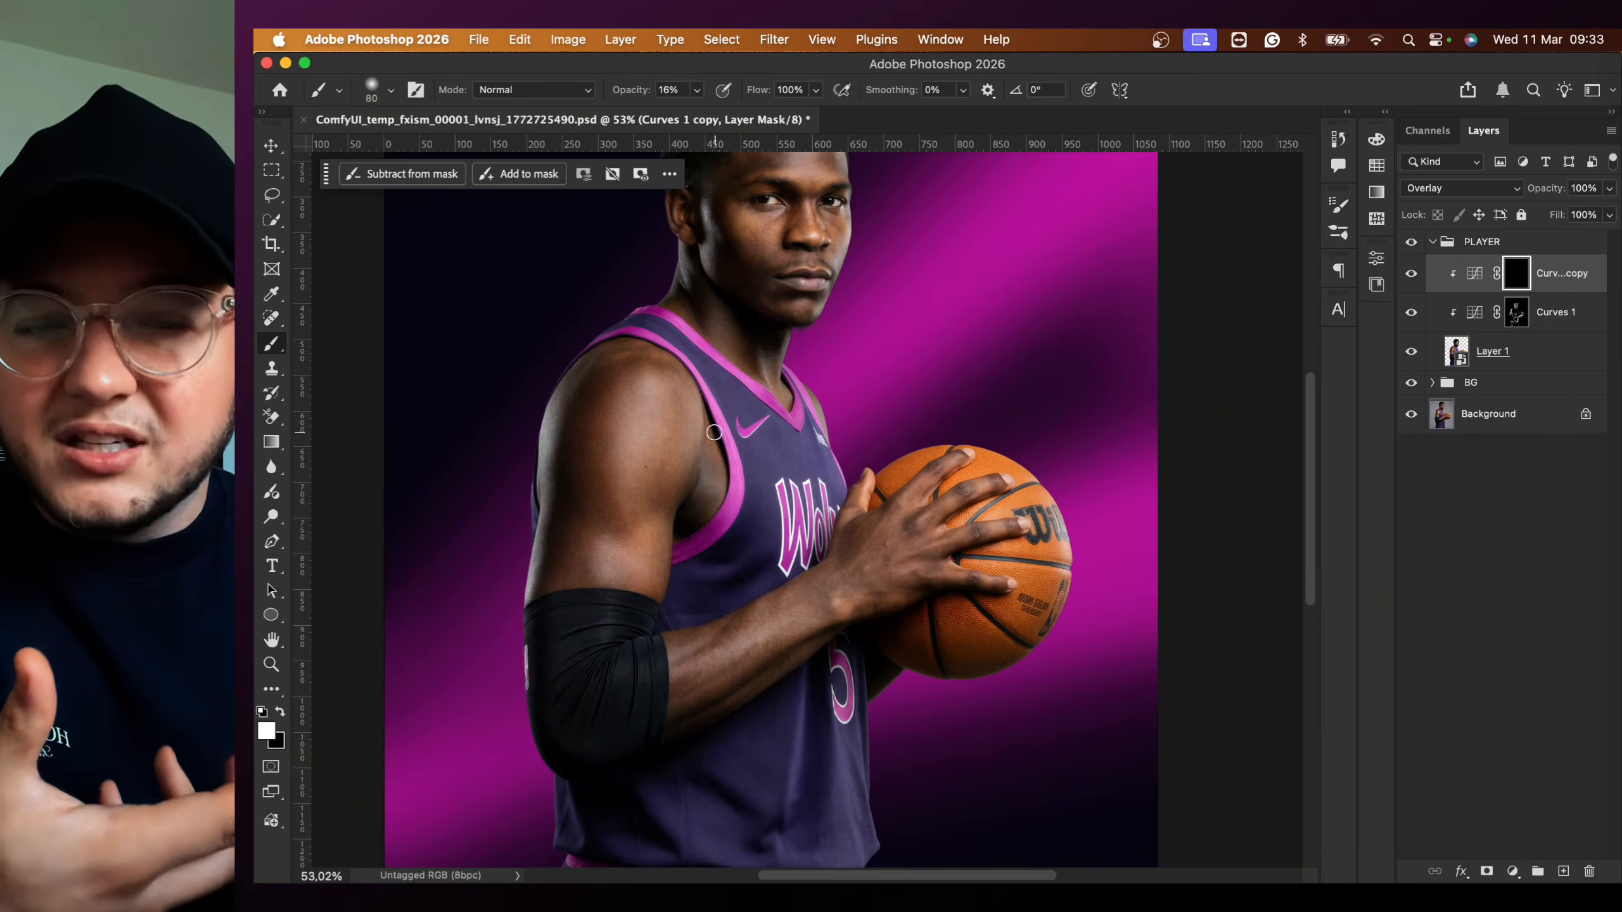
pyautogui.scroll(2, 741, 367)
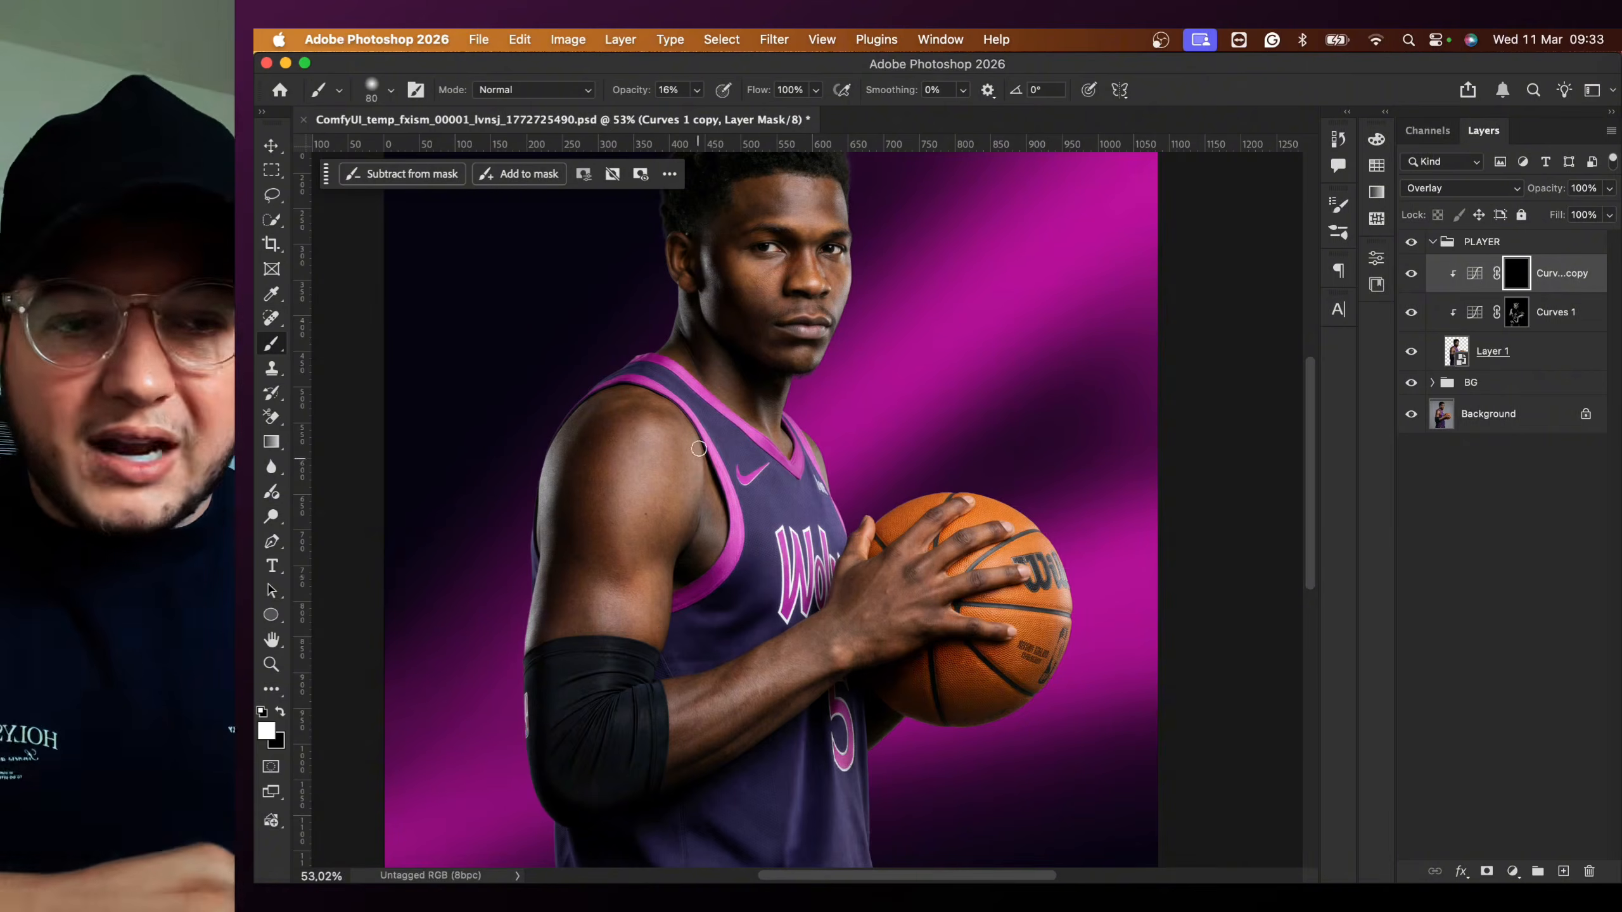
pyautogui.scroll(3, 699, 449)
pyautogui.scroll(4, 644, 440)
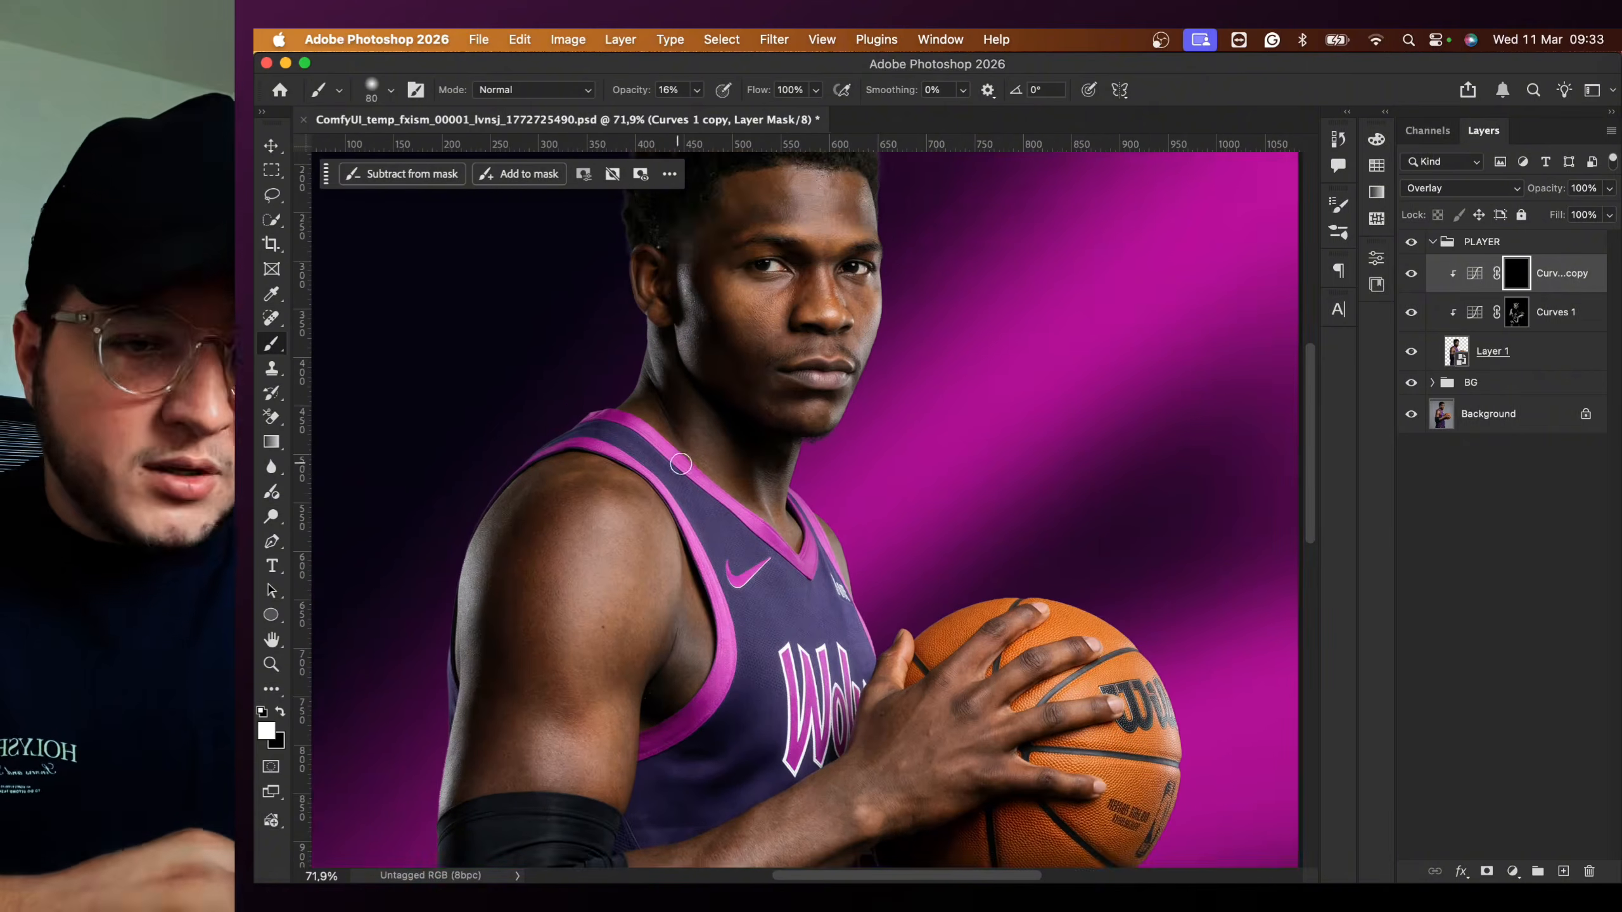
pyautogui.scroll(-4, 680, 464)
pyautogui.scroll(-3, 703, 448)
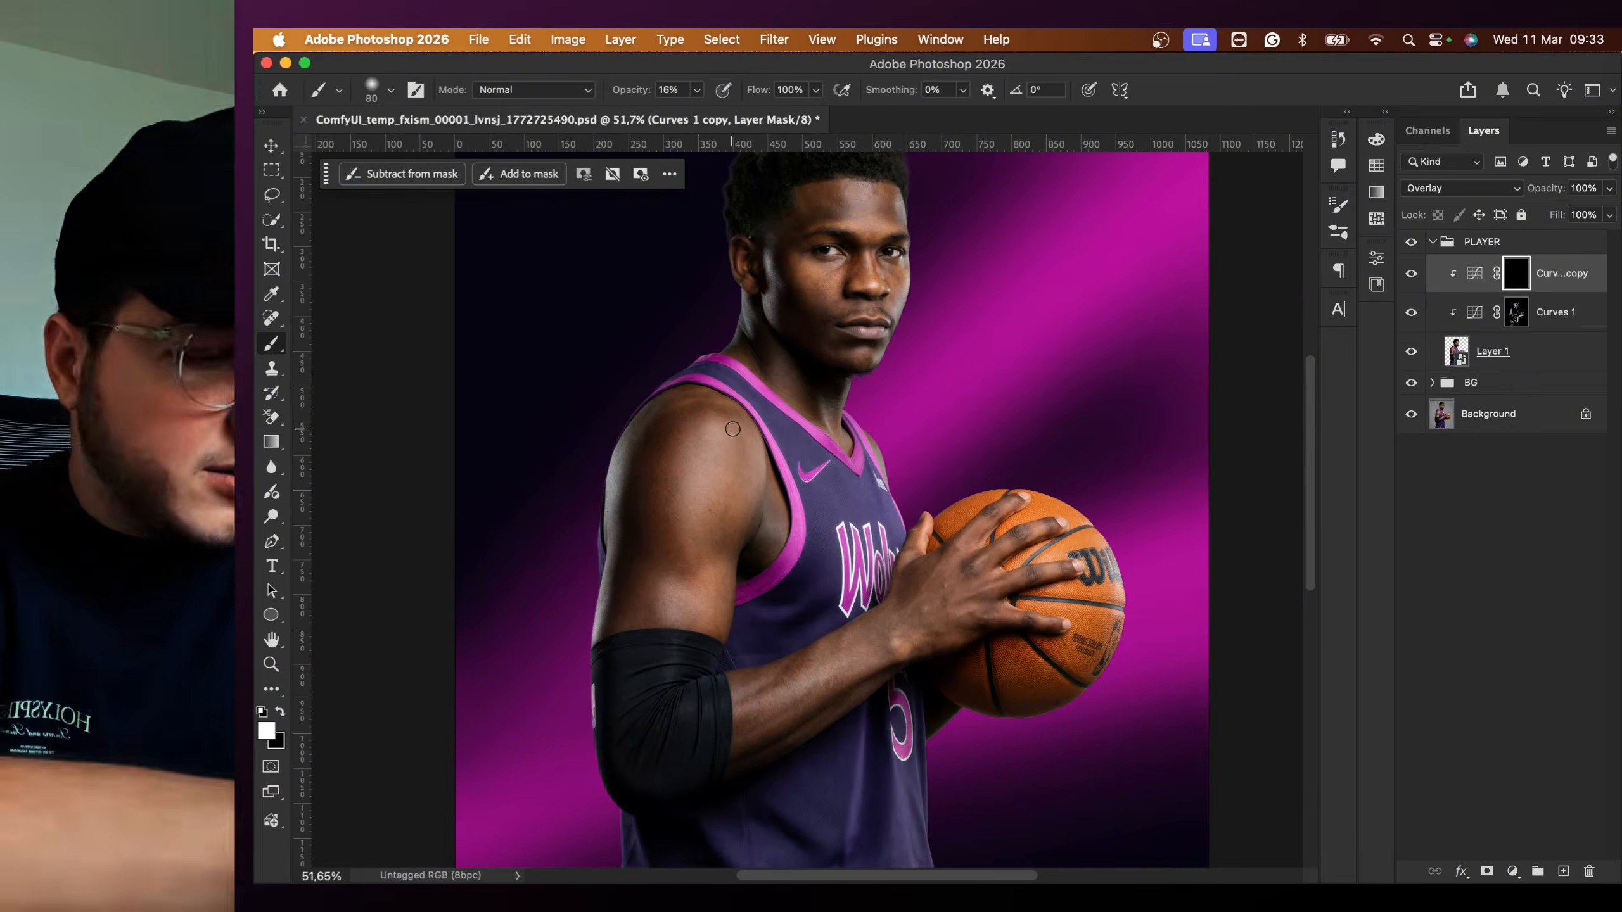
# - Paint white on the Curves 1 copy mask with an adjusted soft brush to brighten the highlights on the player's shoulder and upper arm
pyautogui.press(']')
pyautogui.press(']')
pyautogui.press(']')
pyautogui.press(']')
pyautogui.press(']')
pyautogui.press(']')
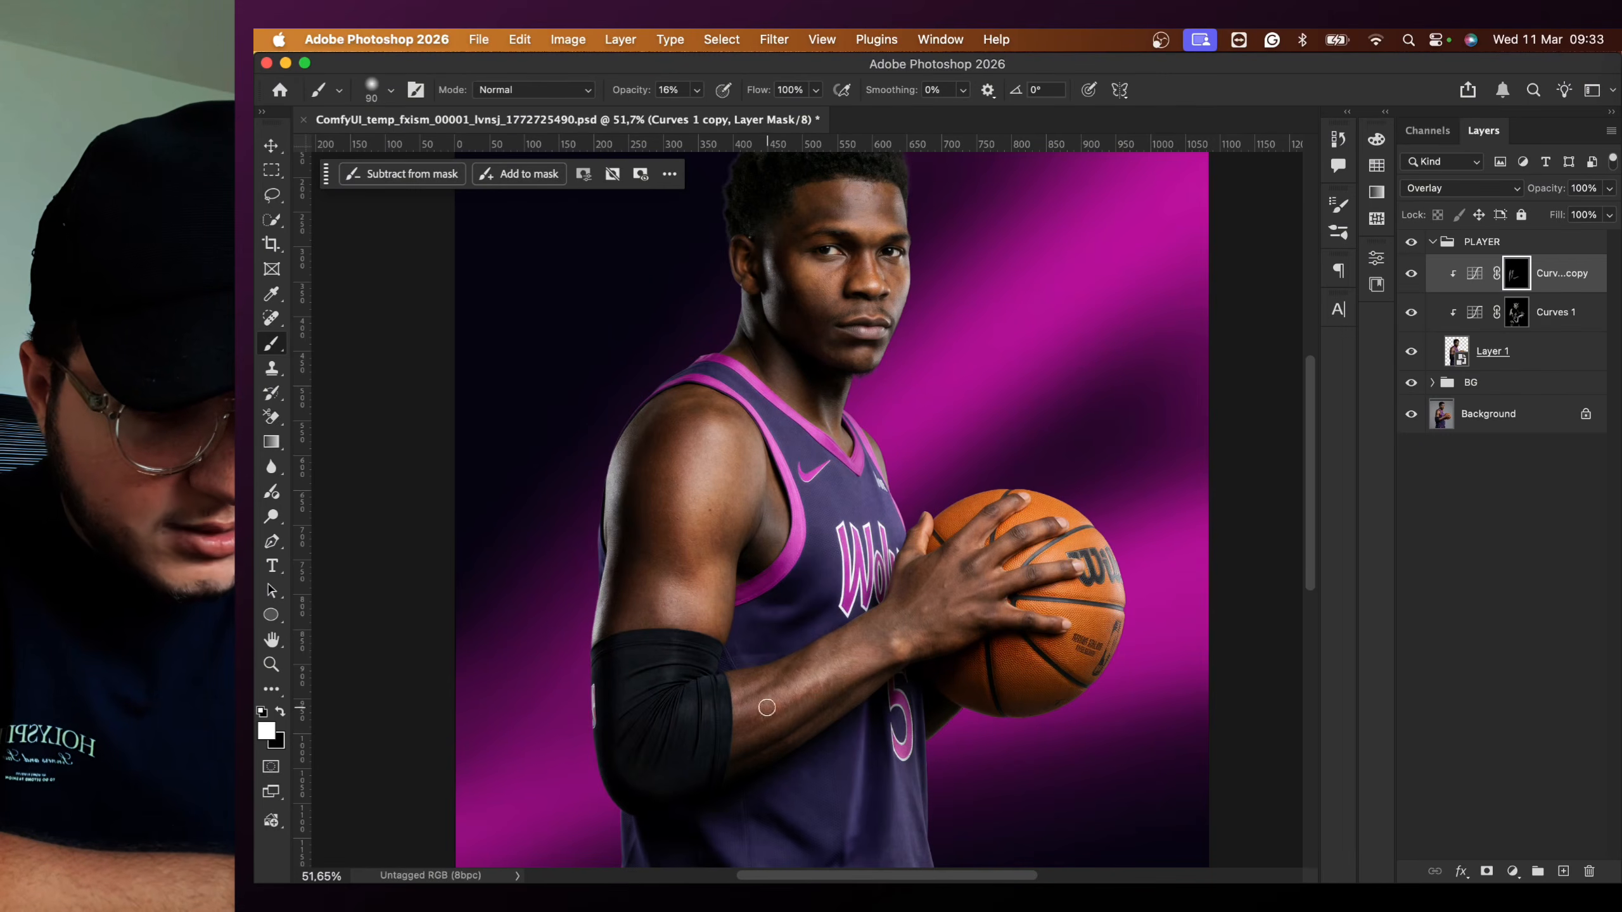
# - Enlarge the brush to 175 and brighten the forearm, hand, basketball and jersey highlights on the Curves 1 copy mask
pyautogui.press(']')
pyautogui.press(']')
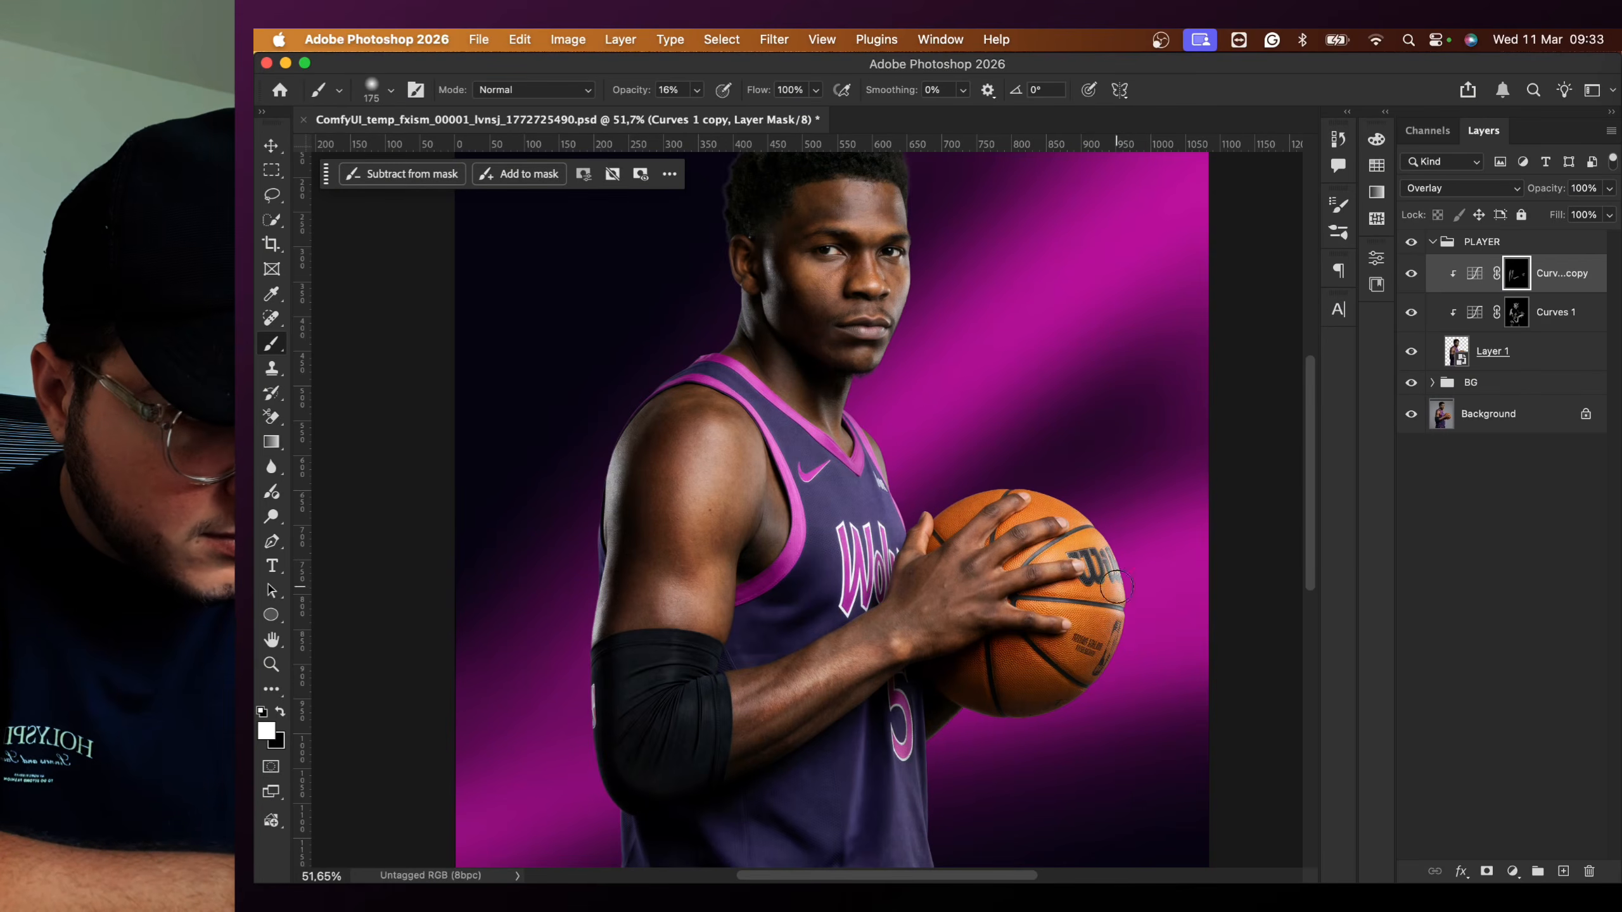
pyautogui.scroll(-8, 846, 579)
pyautogui.hscroll(2, 846, 578)
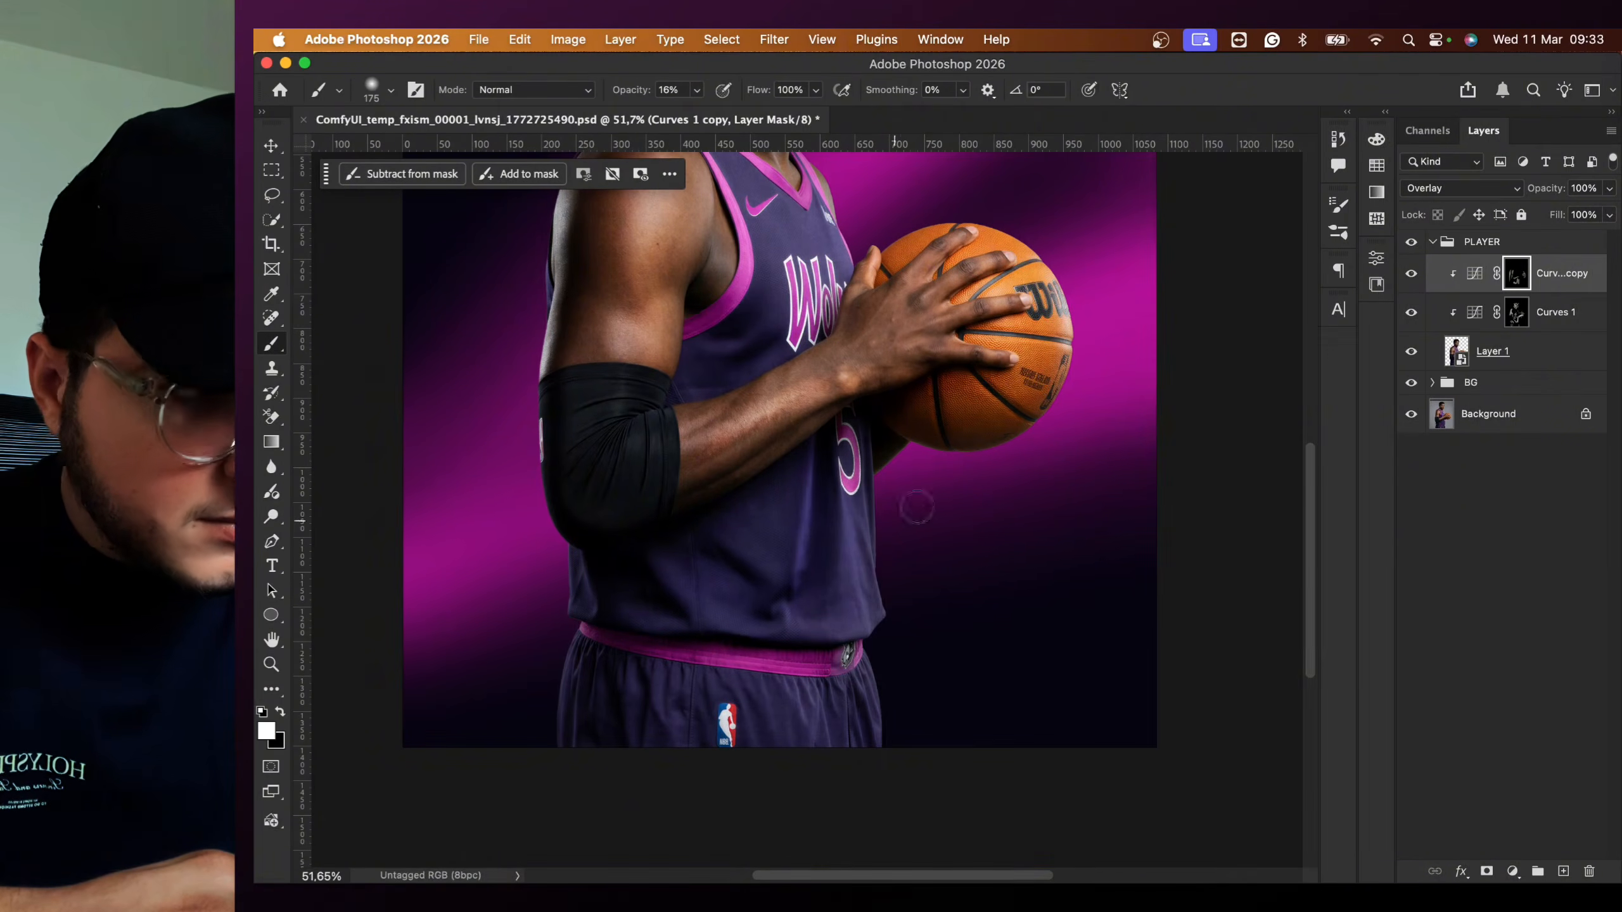
# - Check the brightening on the arm, jersey and ball by toggling the visibility of Curves 1 copy repeatedly
pyautogui.click(1414, 276)
pyautogui.click(1415, 276)
pyautogui.click(1414, 276)
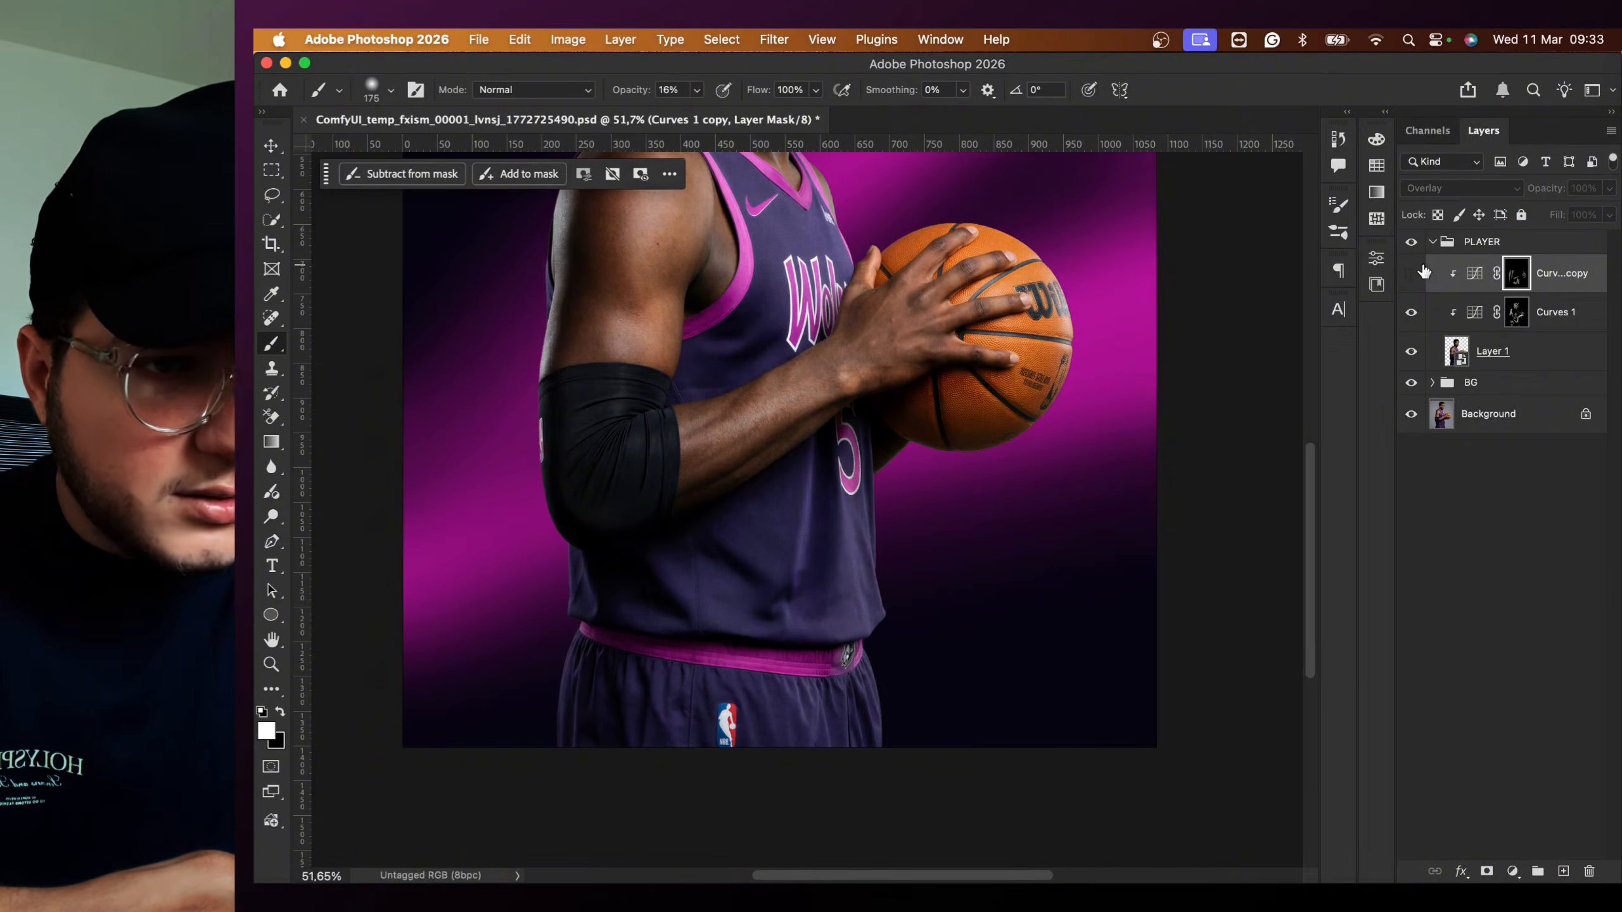
pyautogui.click(1411, 275)
pyautogui.click(1410, 275)
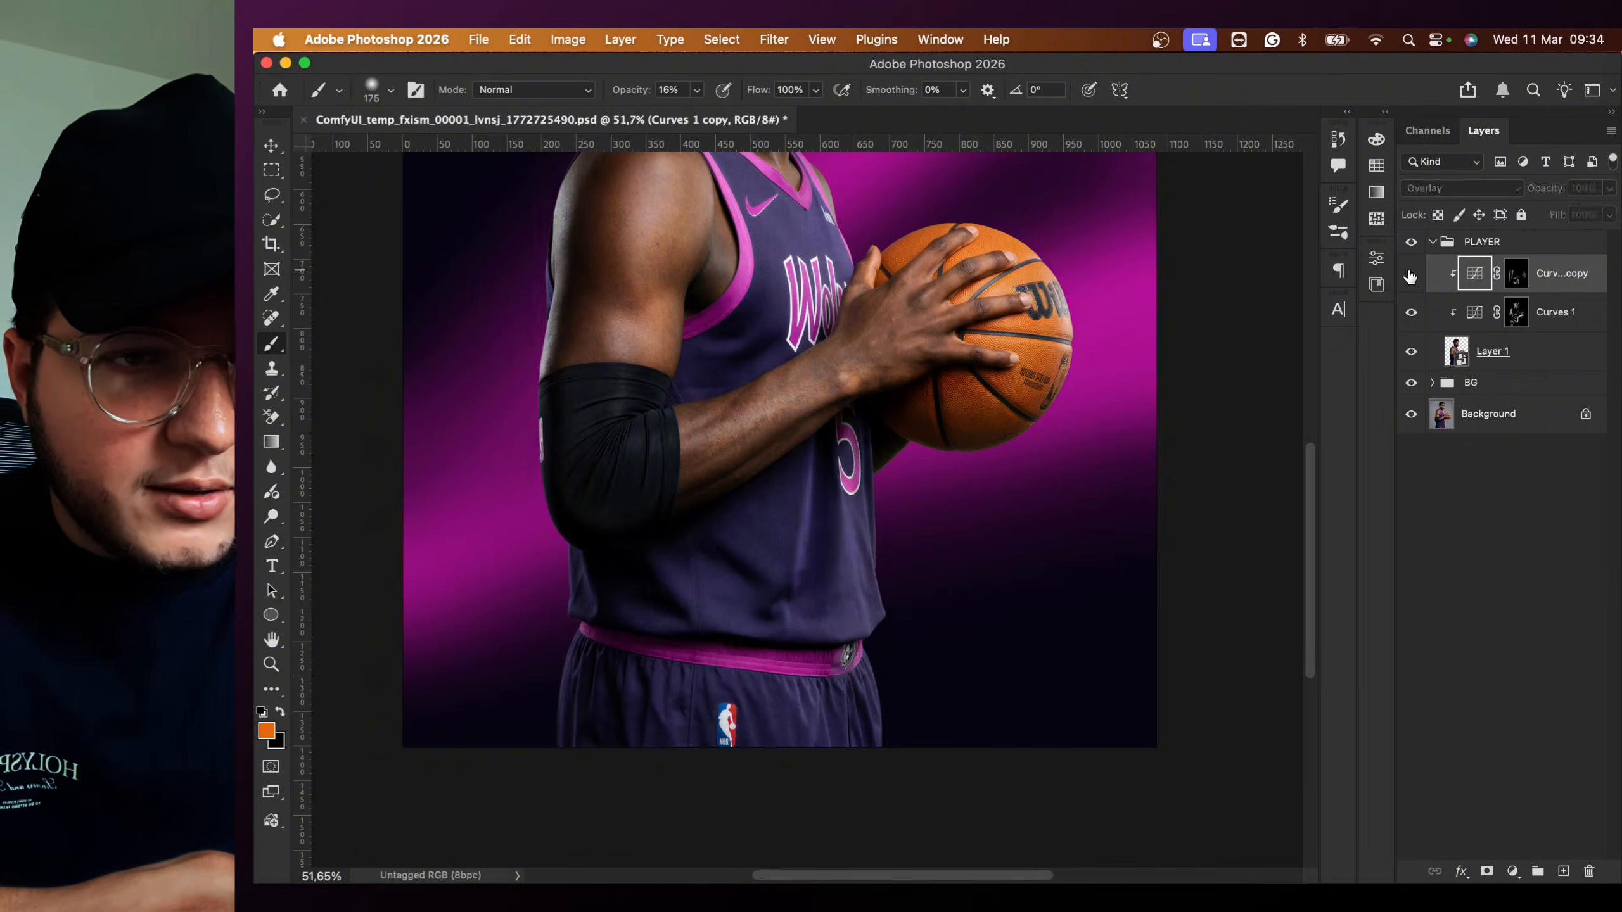
pyautogui.click(1410, 275)
# - Reactivate the Curves 1 copy mask and brighten the highlights on the player's face with a brush reduced to size 35
pyautogui.scroll(5, 718, 657)
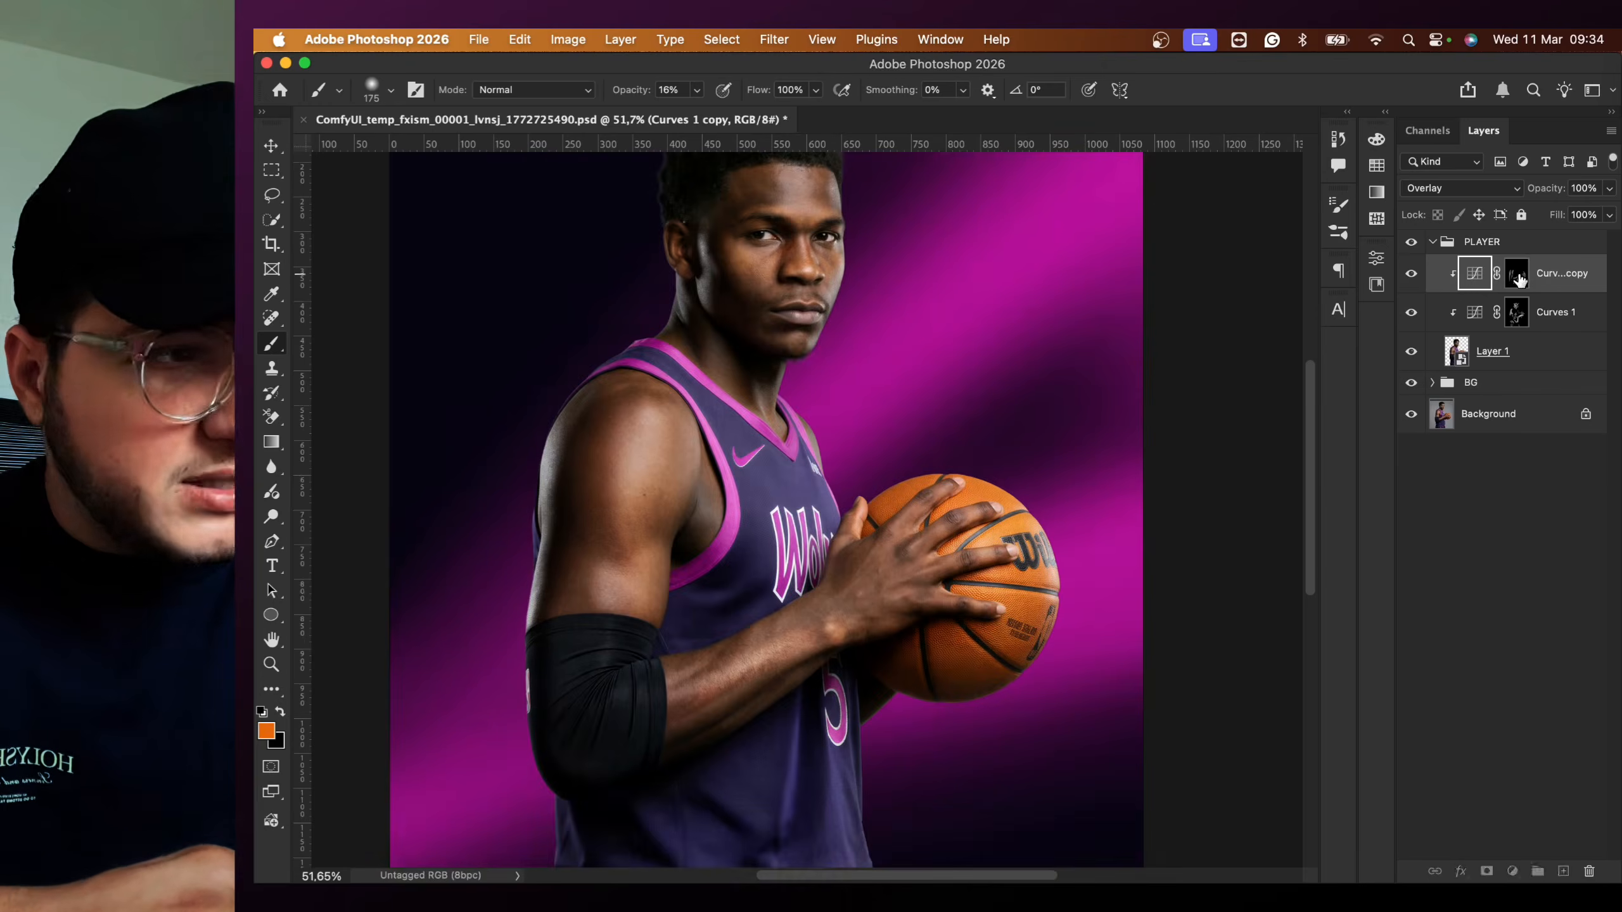
pyautogui.click(1517, 273)
pyautogui.scroll(2, 785, 411)
pyautogui.scroll(2, 786, 410)
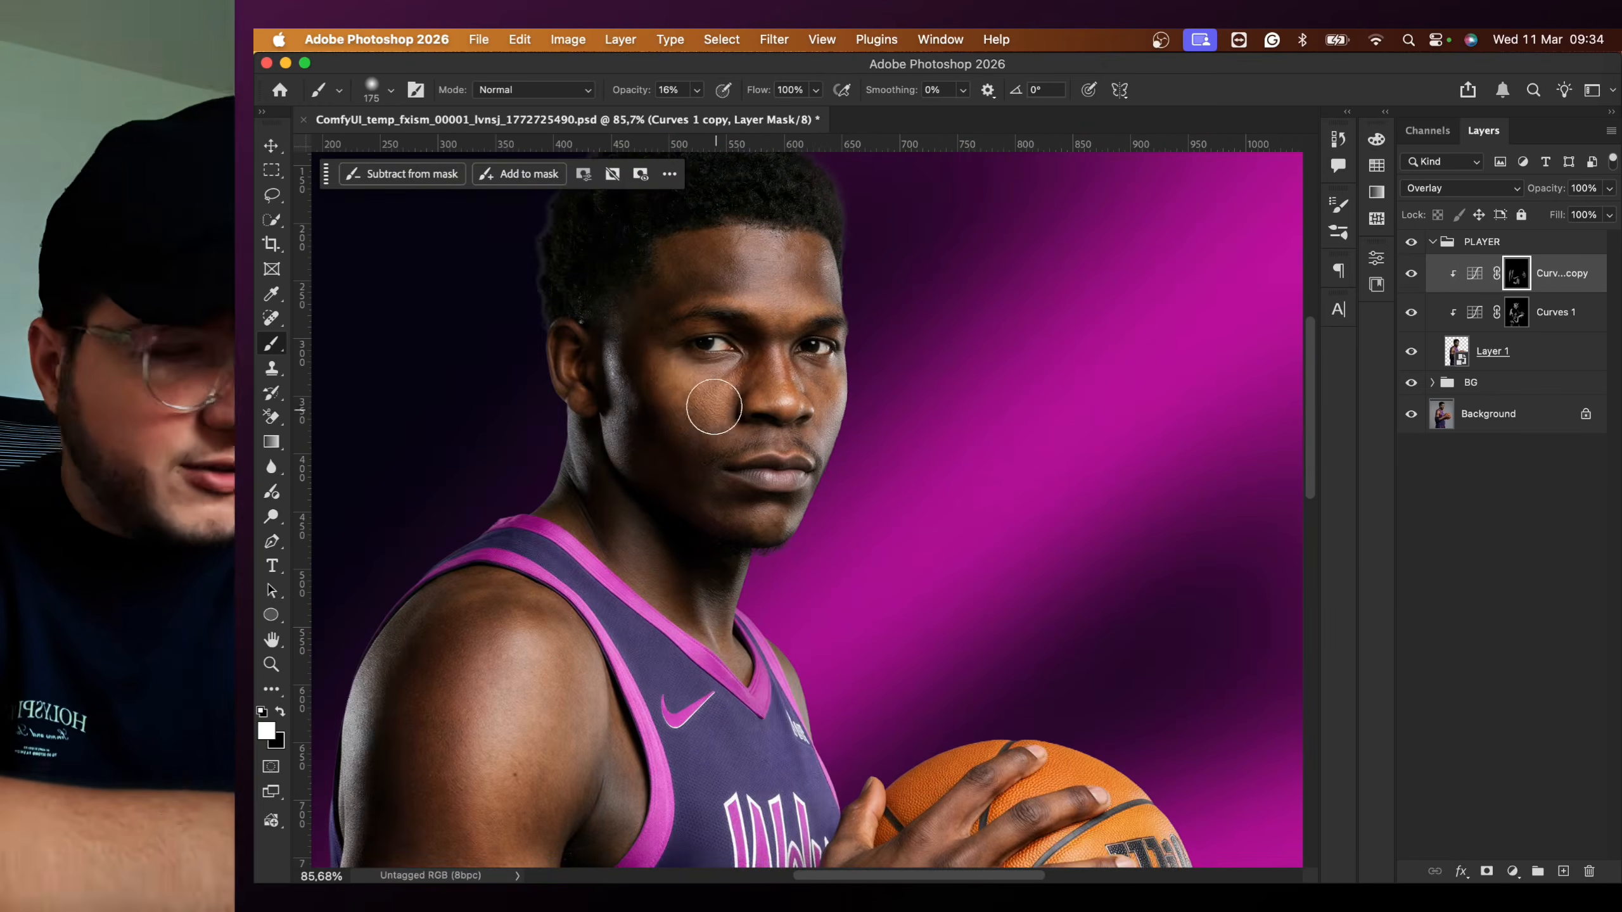
pyautogui.press('[')
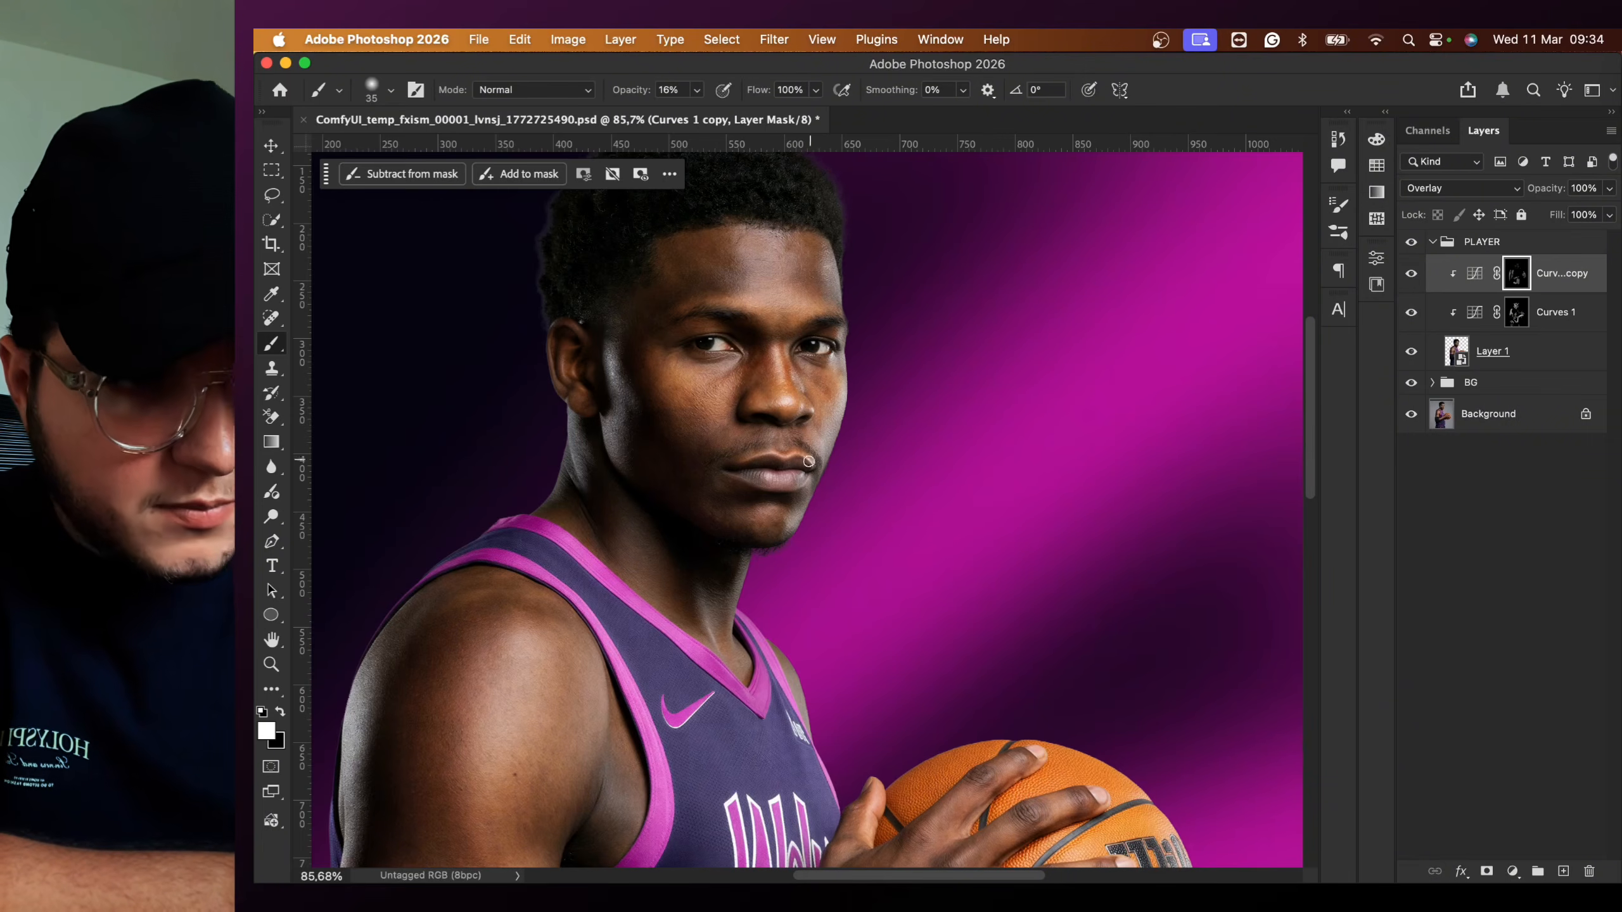
# - Enlarge the brush to 100 and brighten the player's neck on the Curves 1 copy mask
pyautogui.press(']')
pyautogui.press(']')
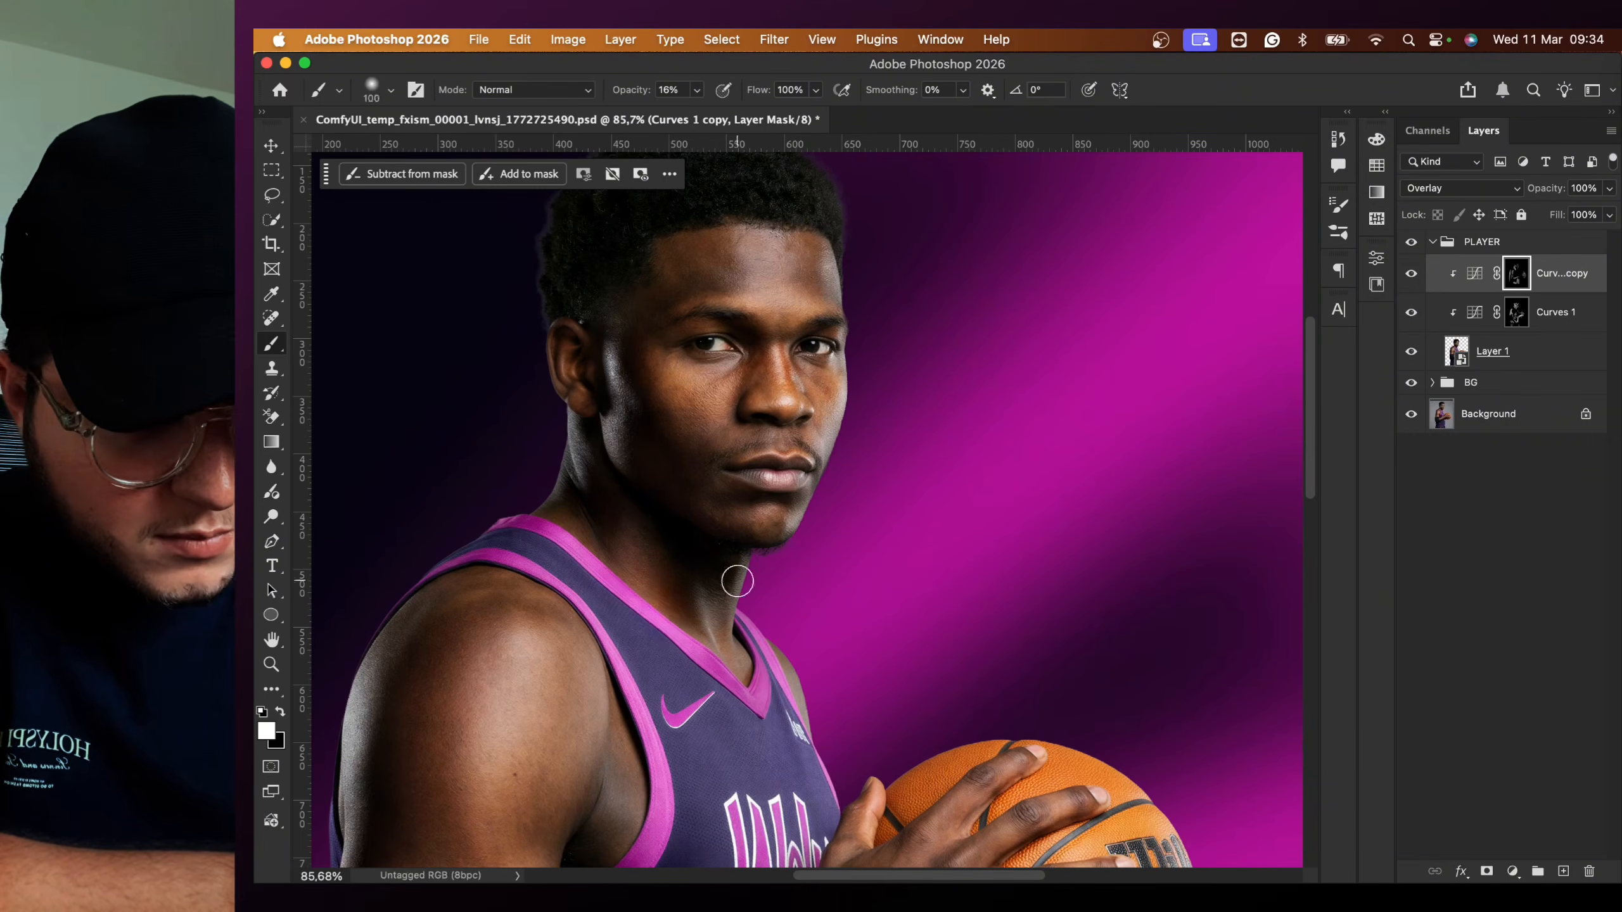
pyautogui.moveTo(738, 581); pyautogui.dragTo(732, 662)
pyautogui.scroll(-3, 720, 390)
pyautogui.press(']')
pyautogui.scroll(2, 707, 442)
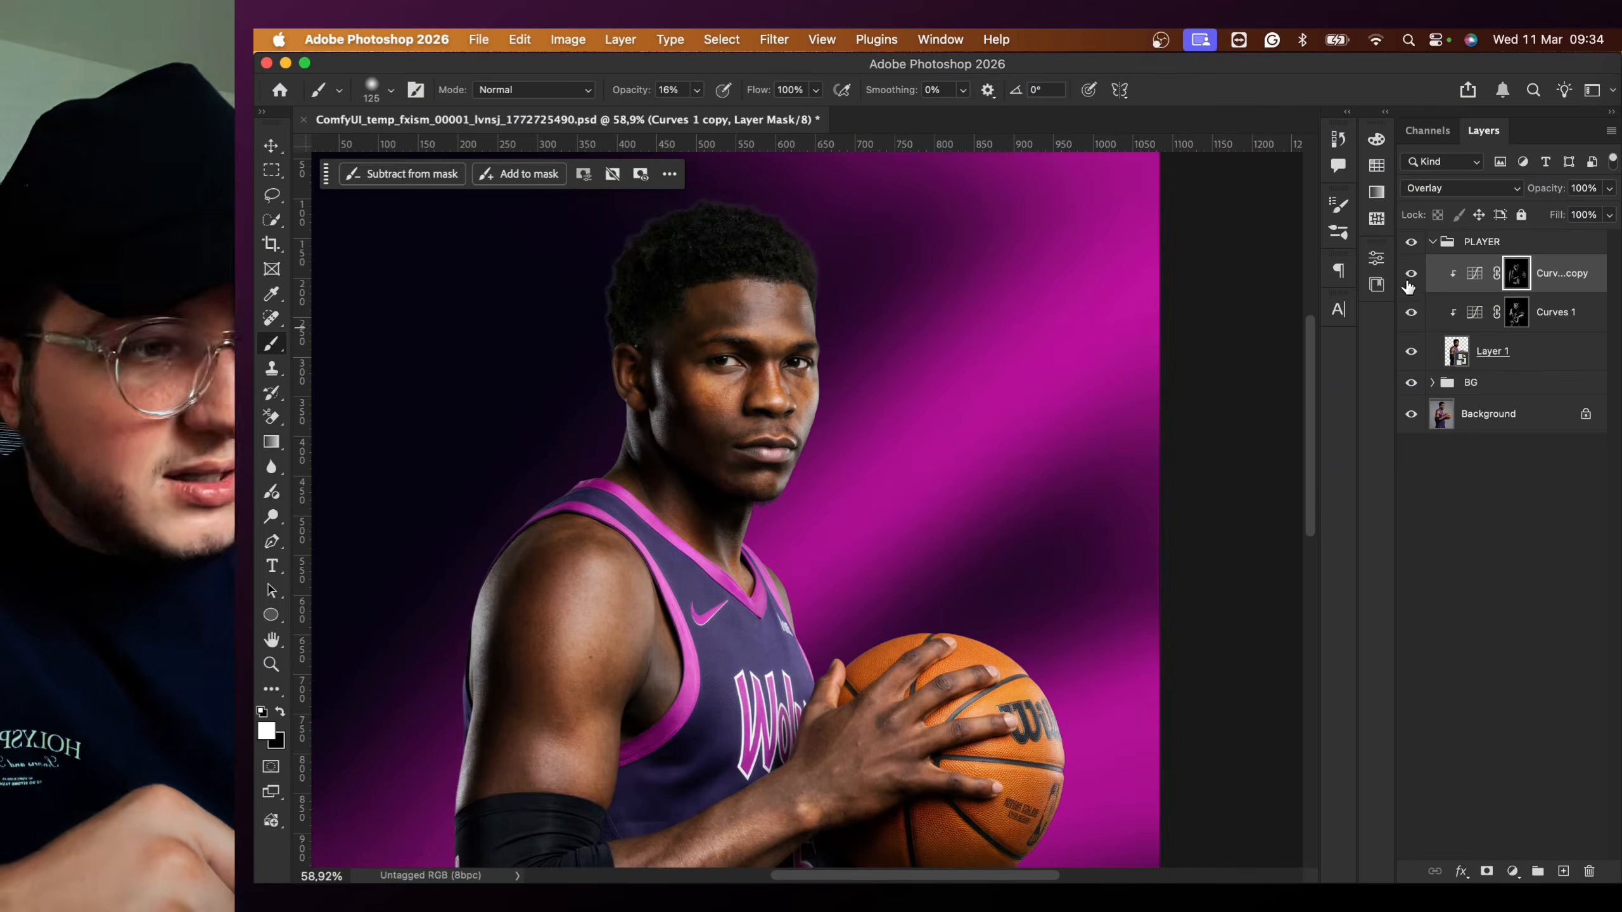
# - Compare the player with the brightening Curves 1 copy and the darkening Curves 1 layers switched off and on
pyautogui.click(1411, 275)
pyautogui.click(1411, 275)
pyautogui.click(1411, 275)
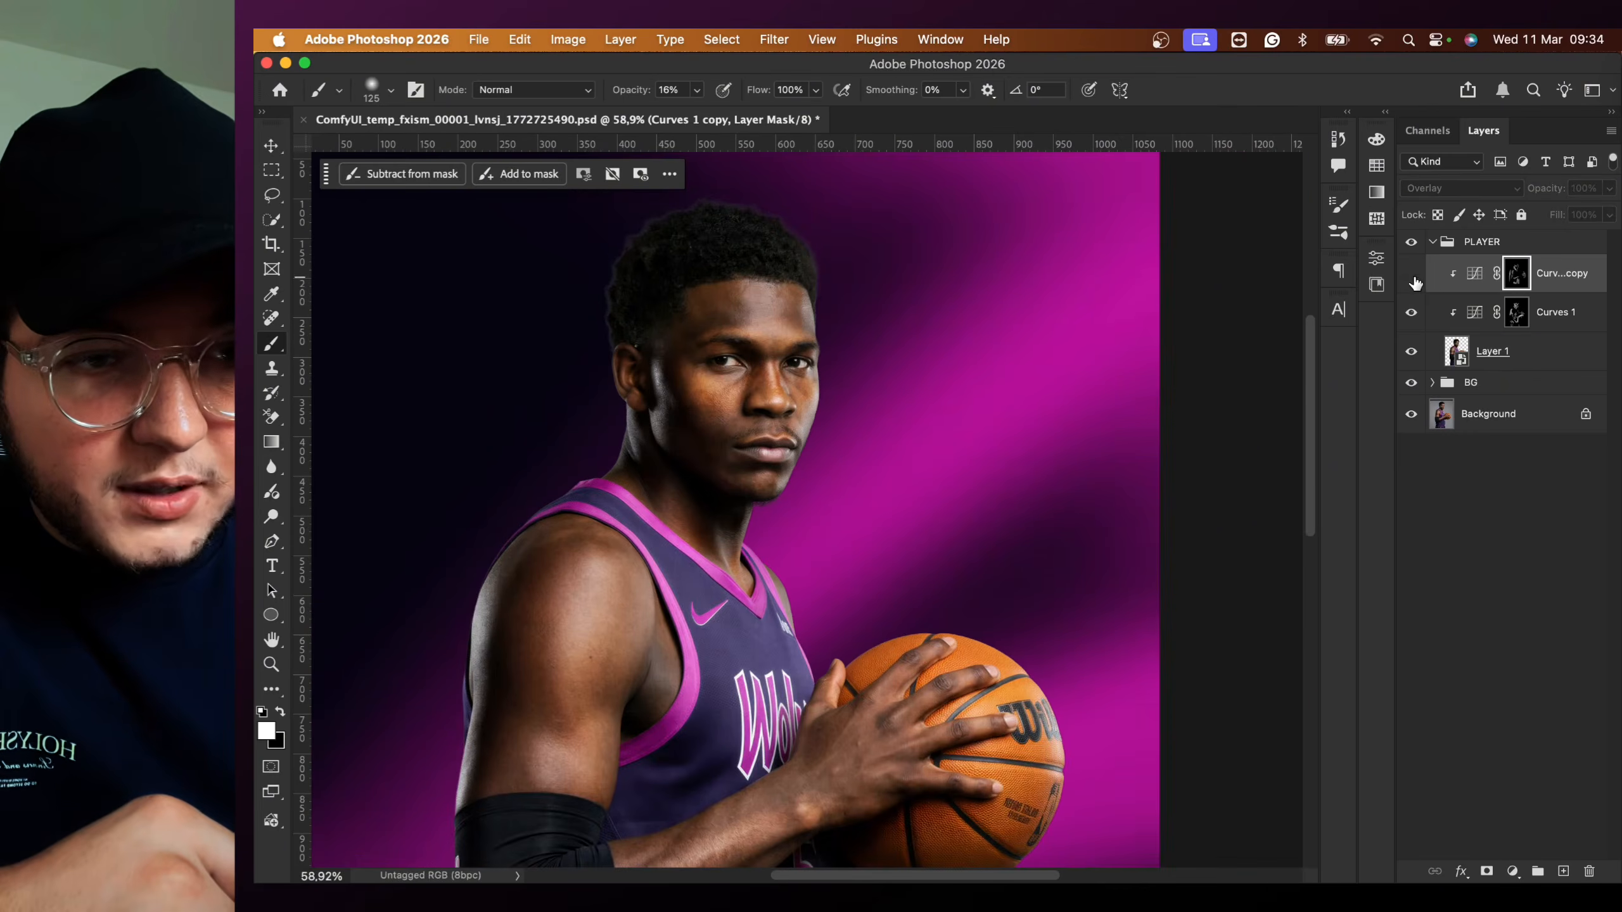
pyautogui.click(1412, 314)
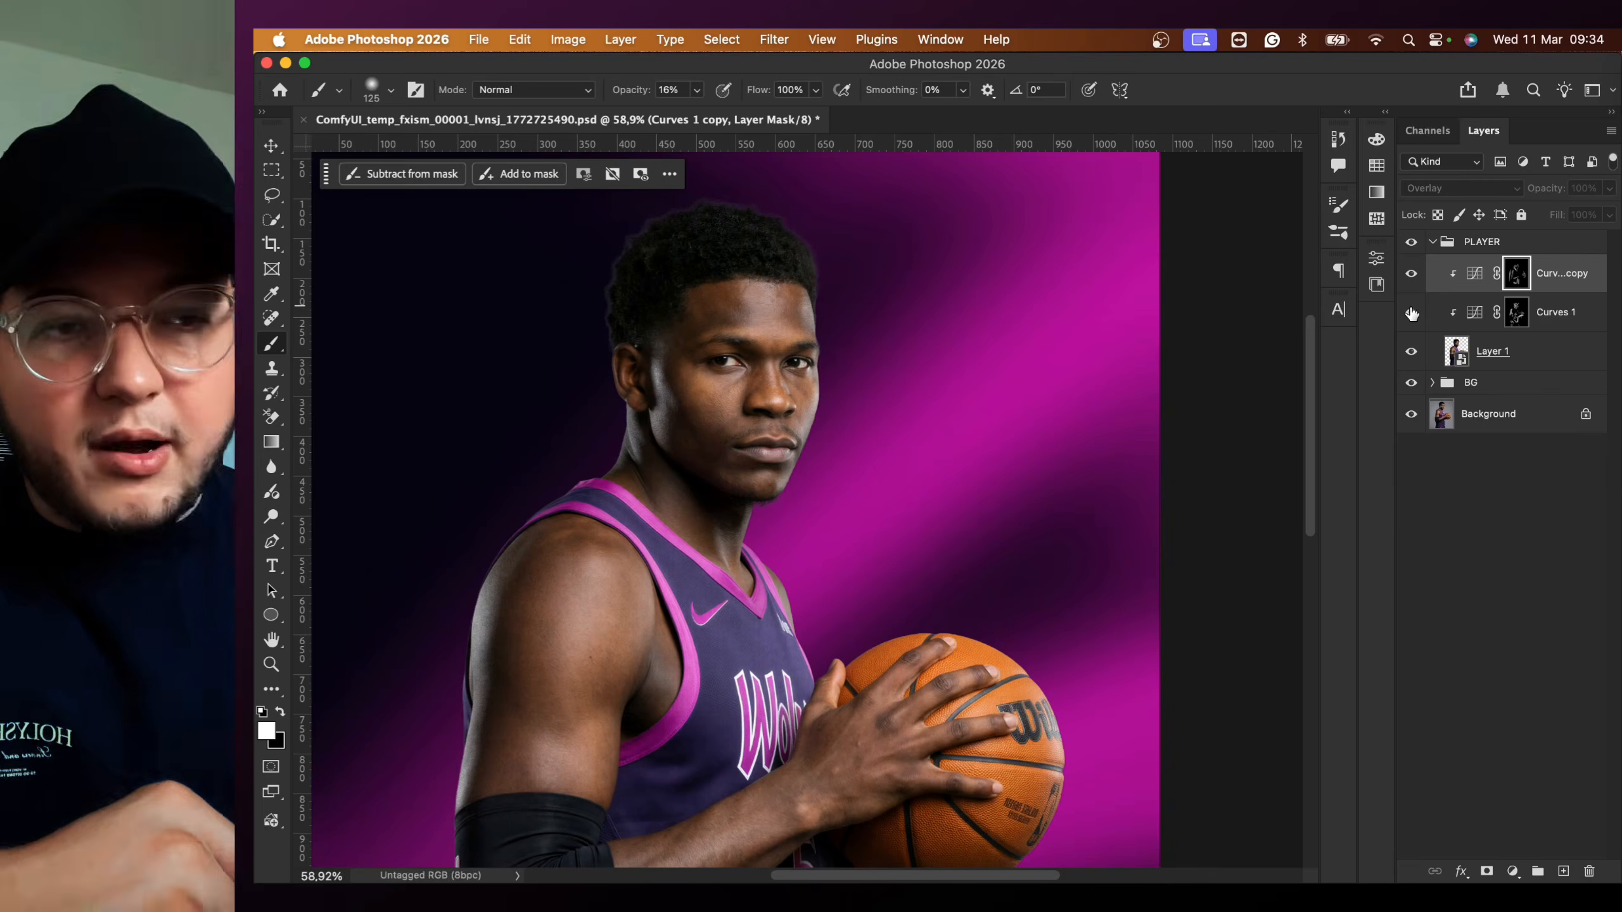
pyautogui.click(1411, 315)
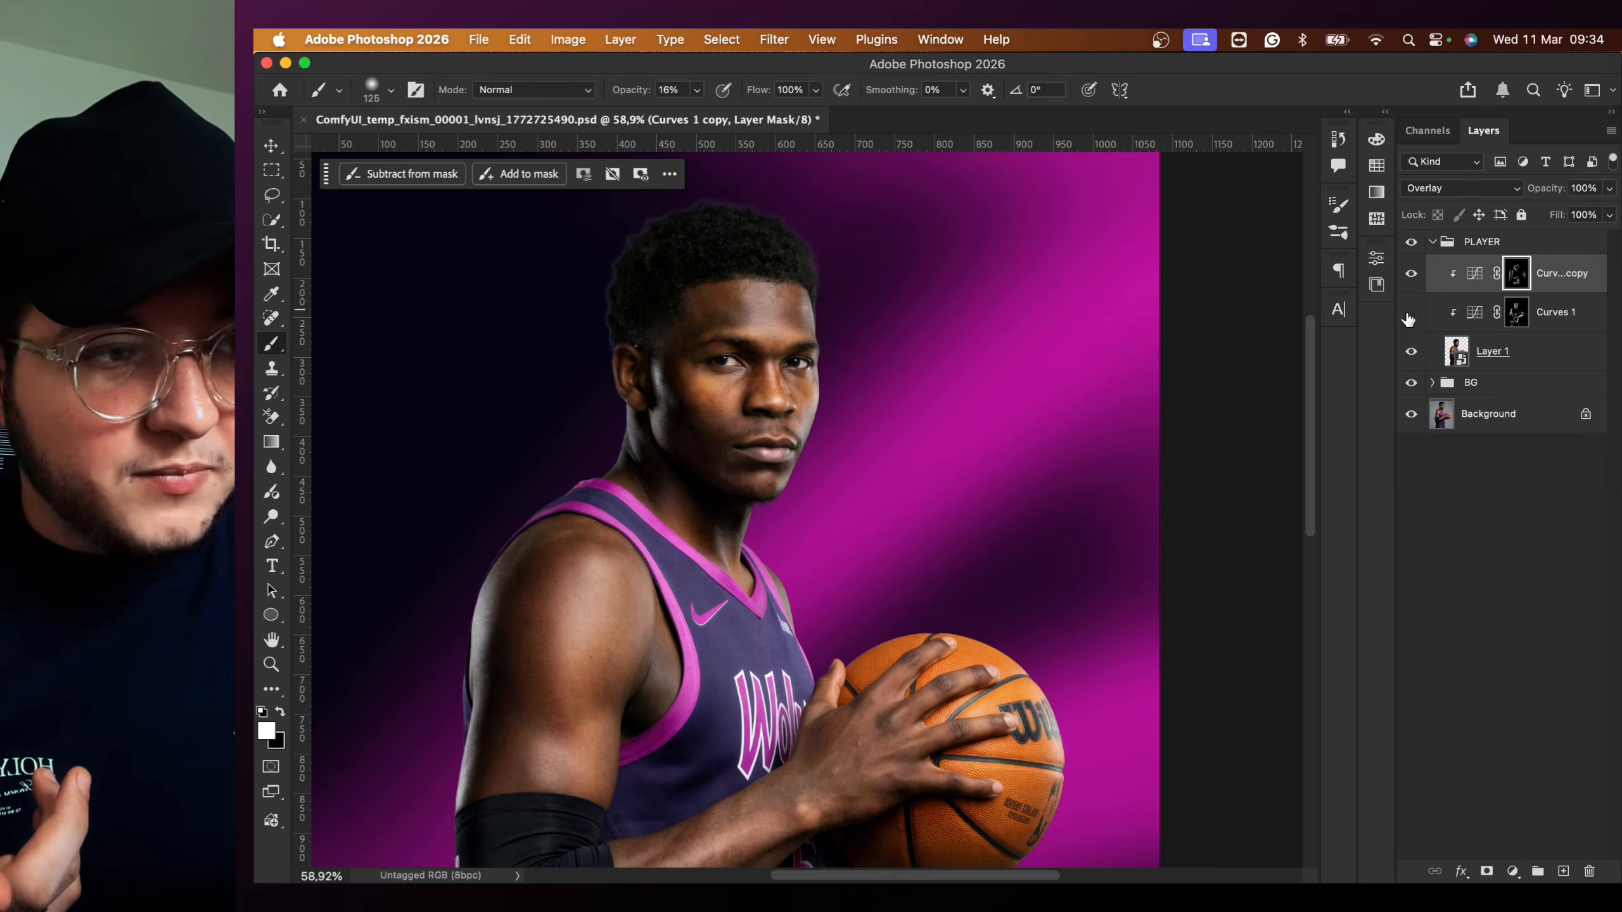
pyautogui.click(1411, 314)
pyautogui.click(1411, 314)
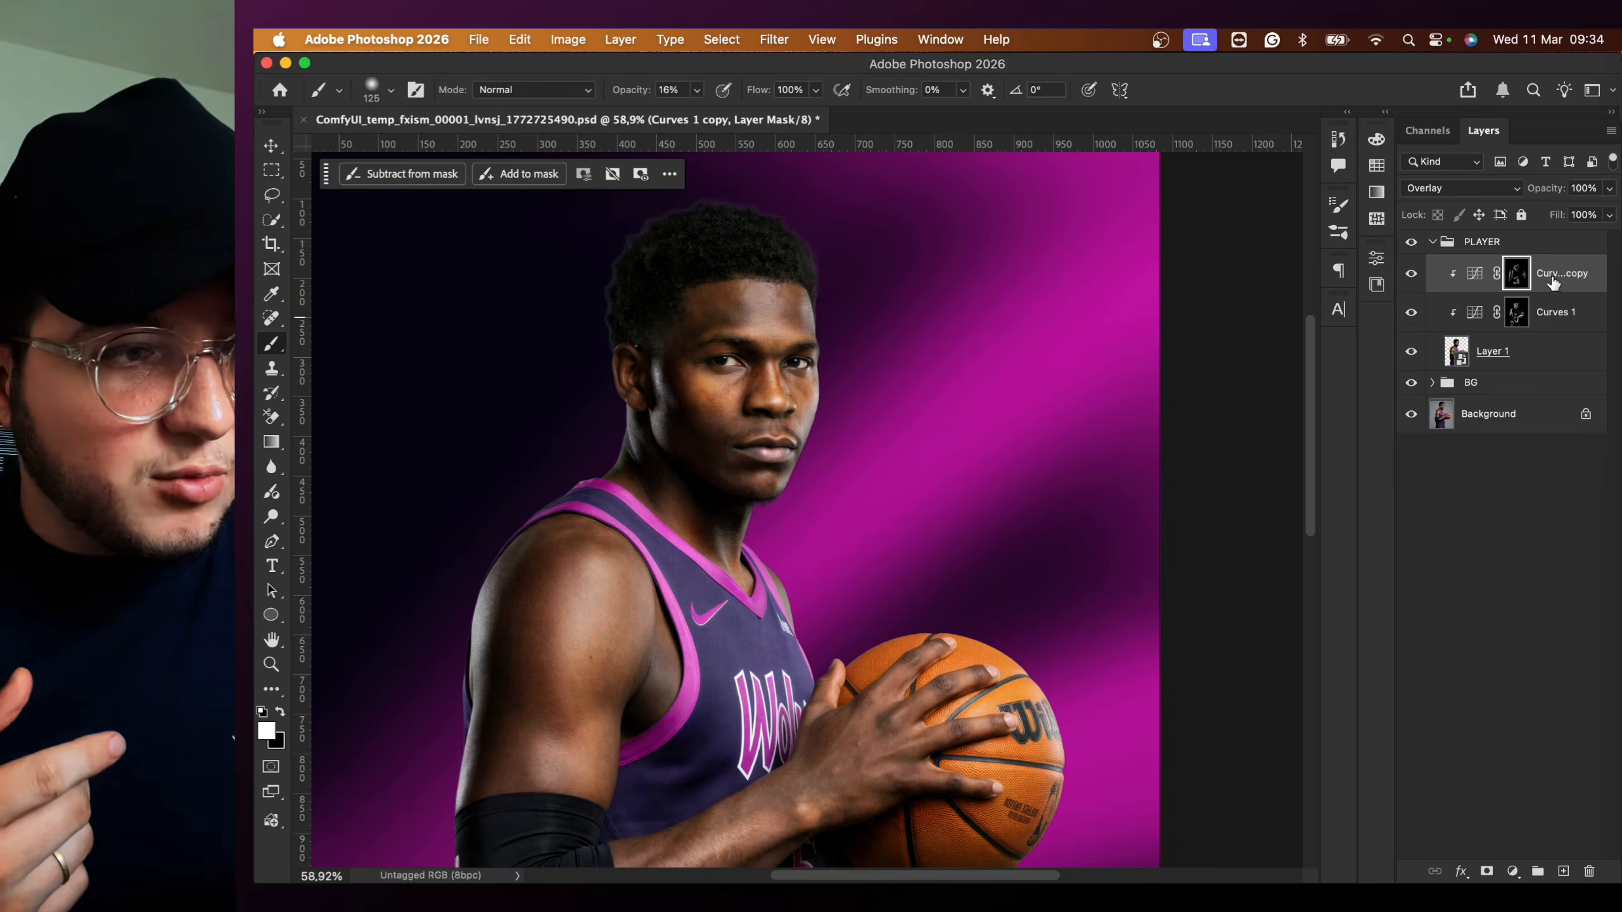
pyautogui.click(1411, 314)
pyautogui.click(1411, 314)
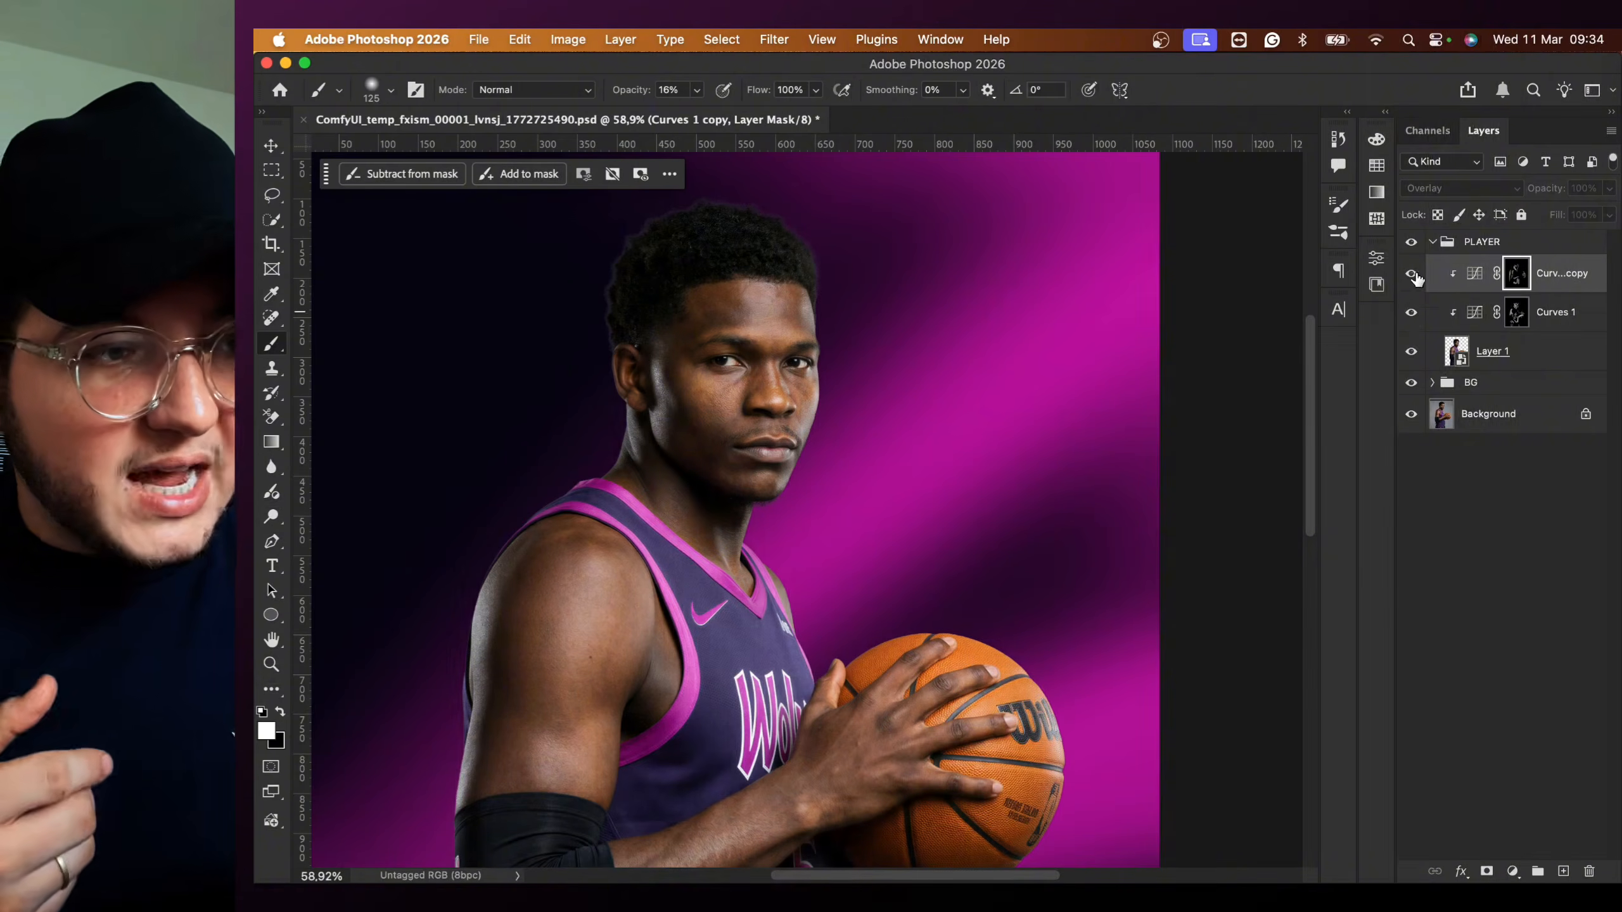
# - Set the blend mode of Curves 1 copy to Normal and check its effect with the Curves 1 layer hidden
pyautogui.click(1467, 188)
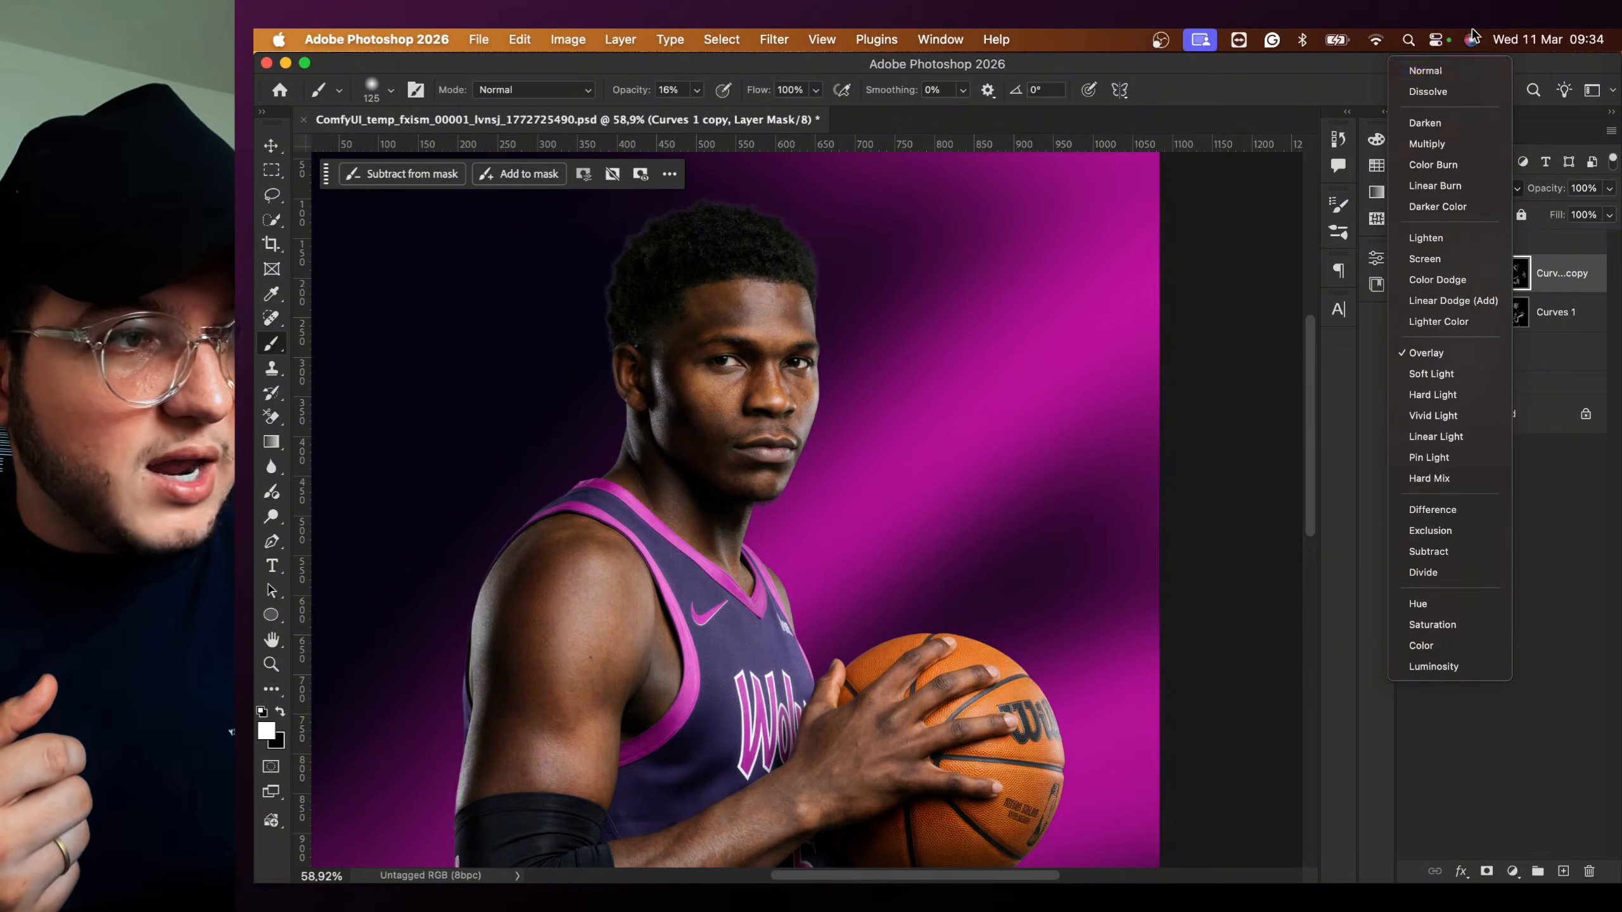
pyautogui.click(1434, 70)
pyautogui.click(1414, 311)
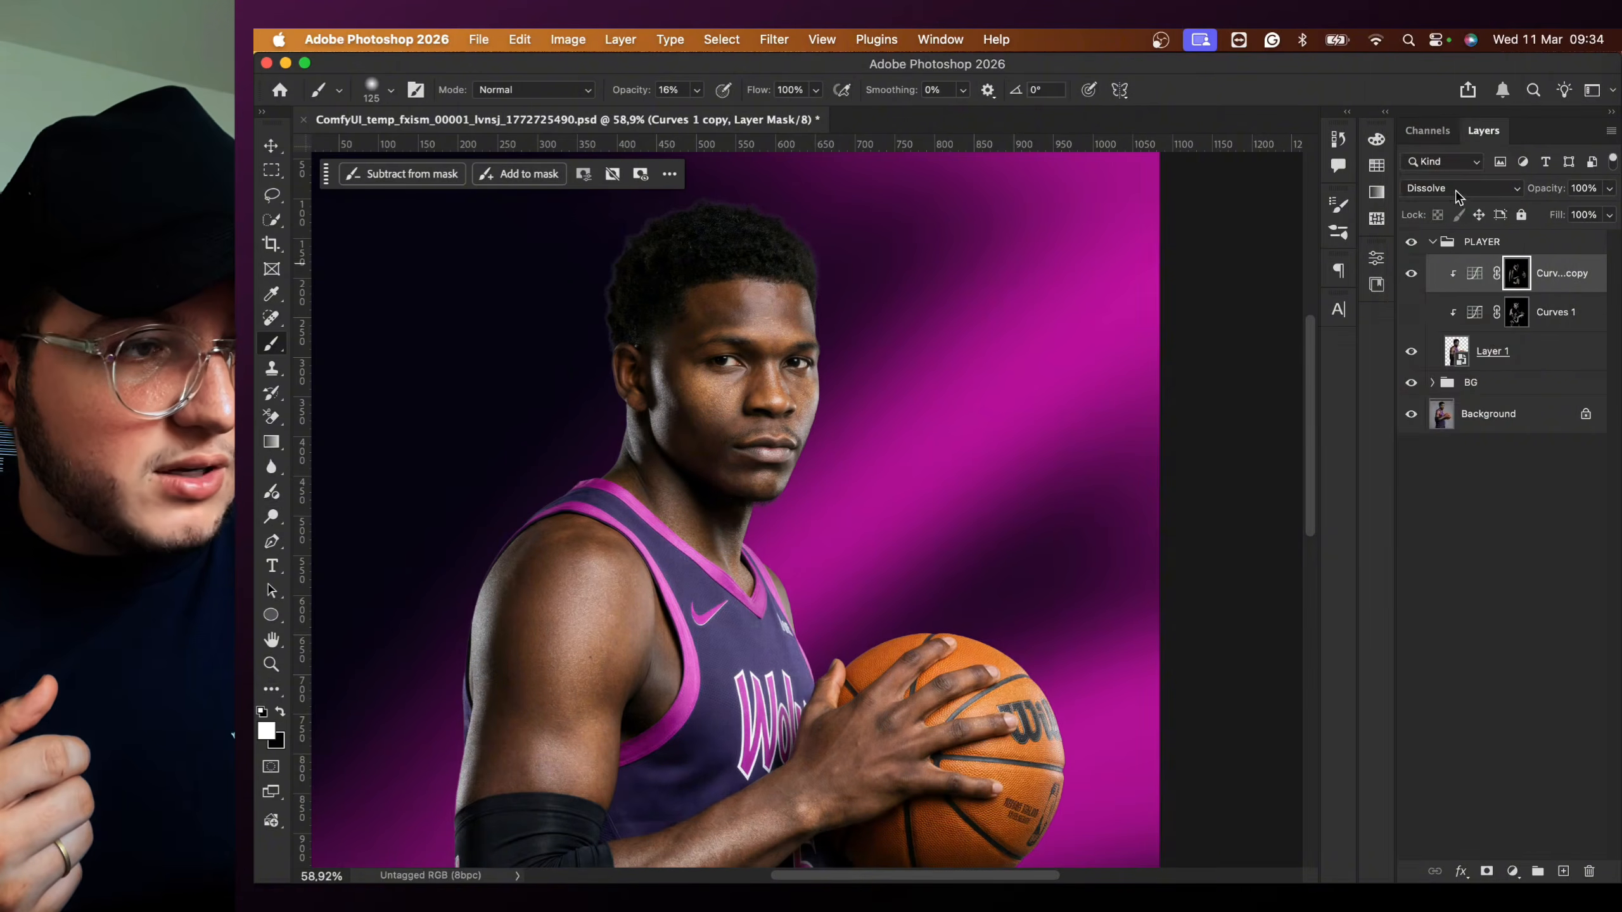
pyautogui.click(1459, 190)
pyautogui.click(1457, 170)
pyautogui.click(1411, 274)
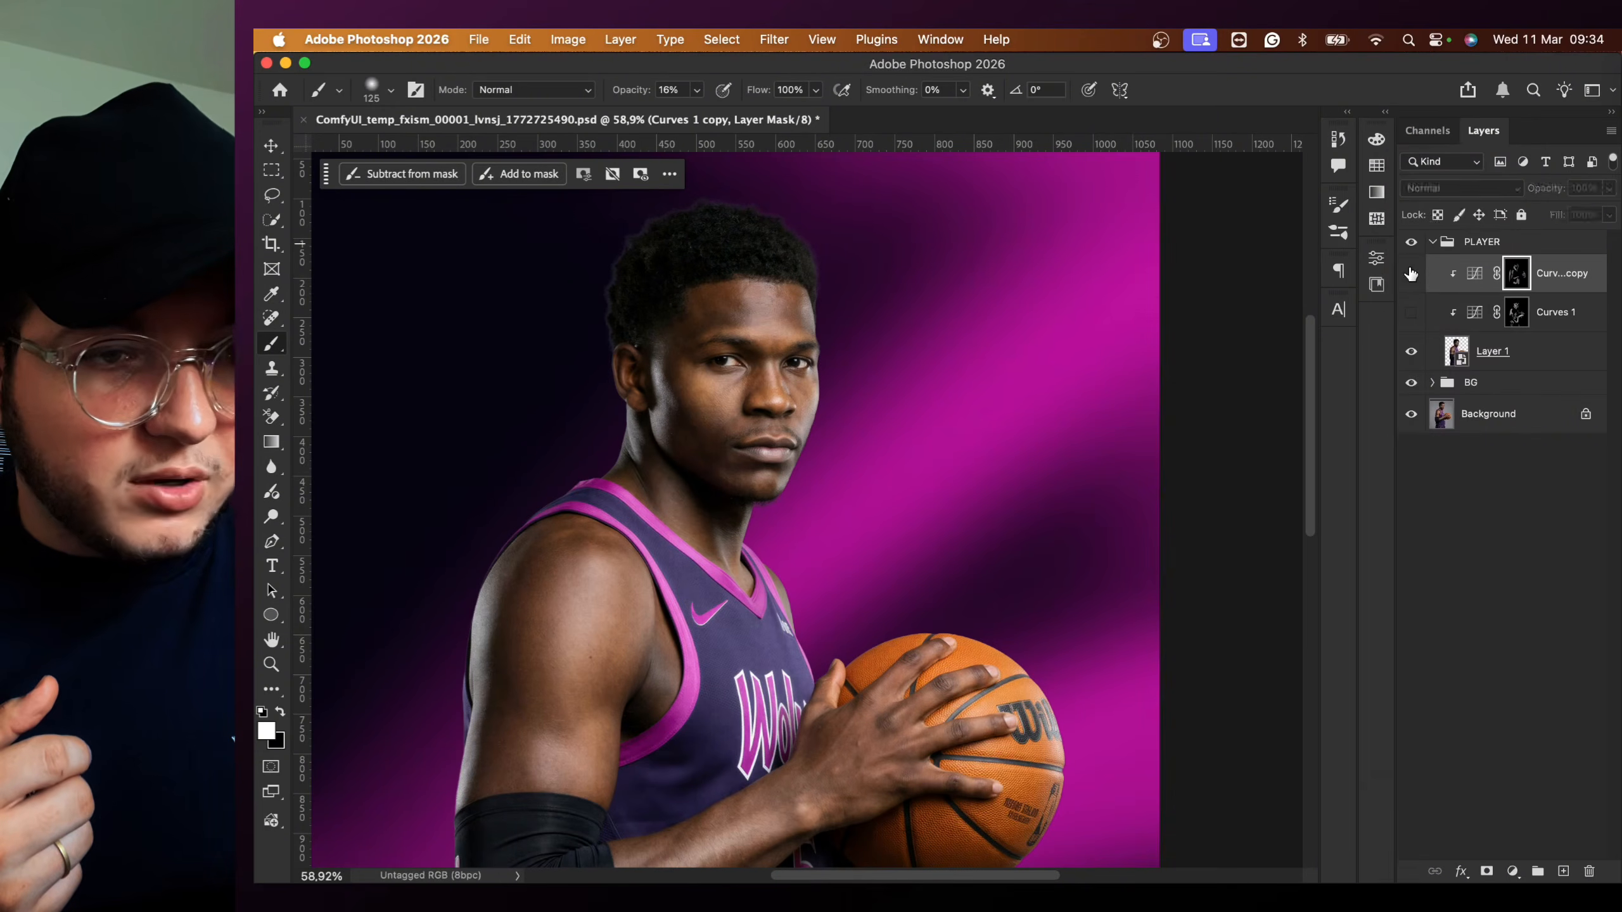
pyautogui.click(1411, 274)
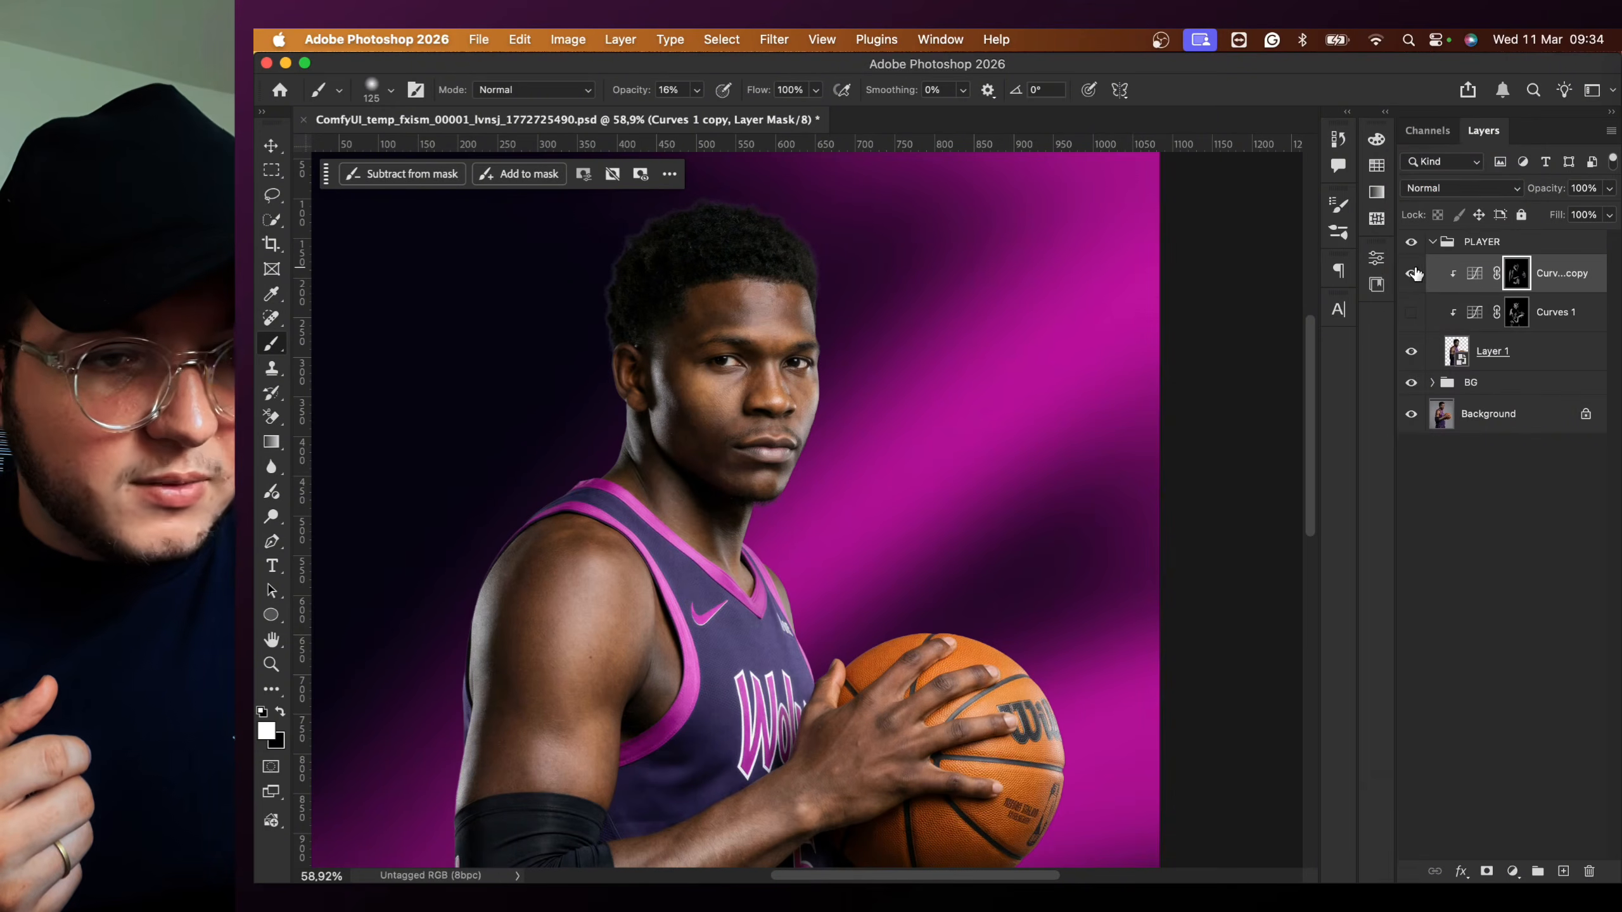
# - Set the blend mode of the Curves 1 layer to Normal and make the layer visible again
pyautogui.click(1515, 310)
pyautogui.click(1461, 189)
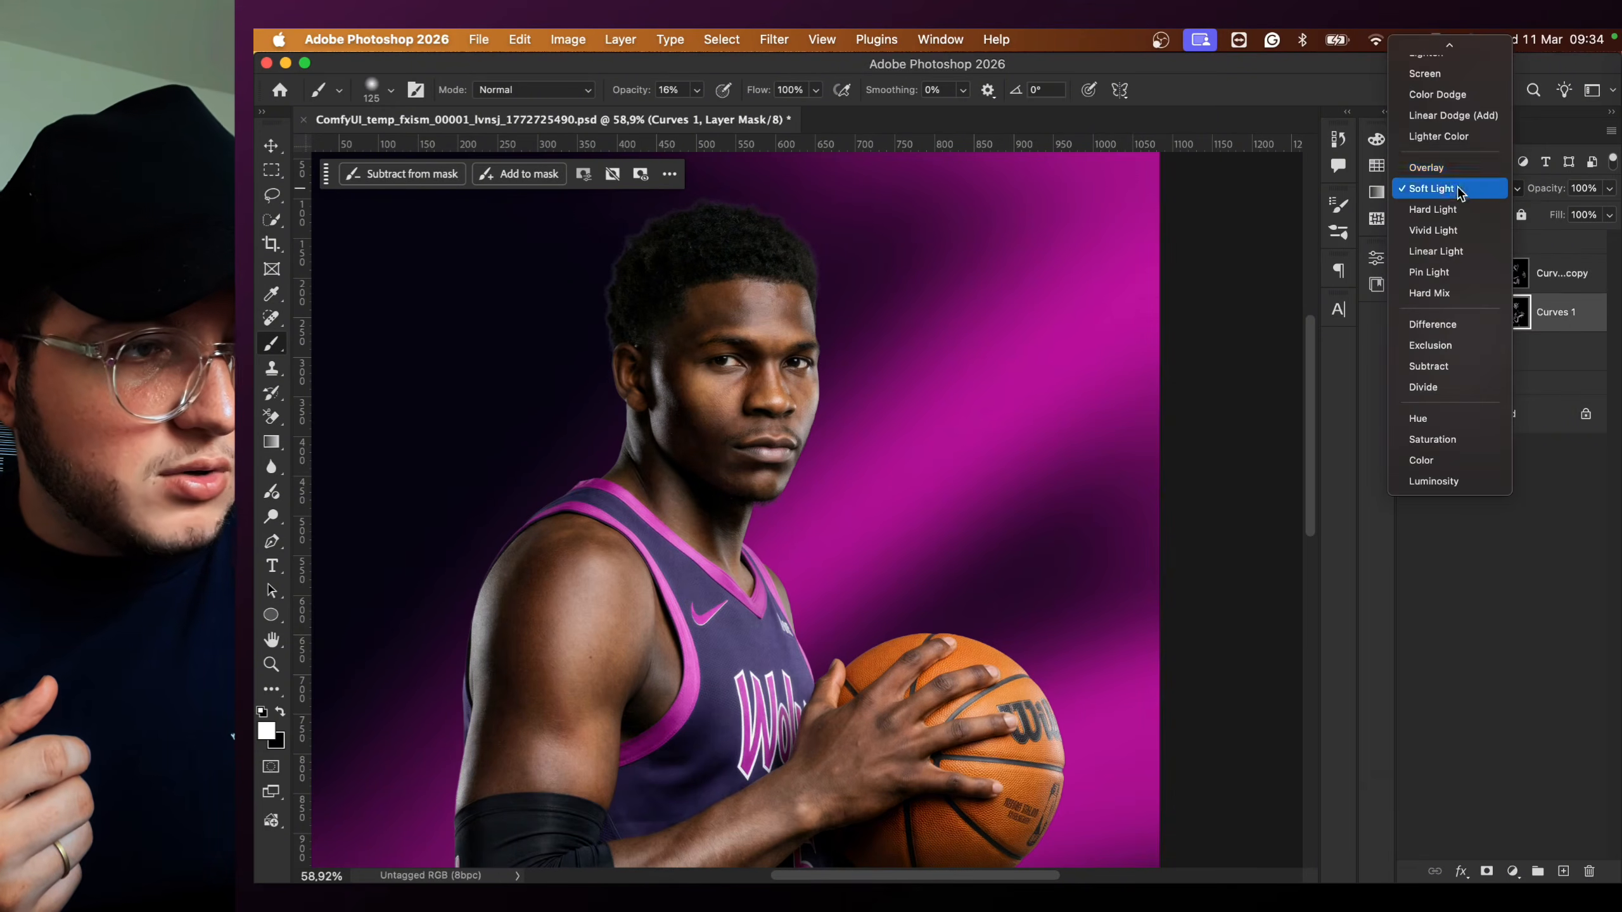
pyautogui.click(1467, 52)
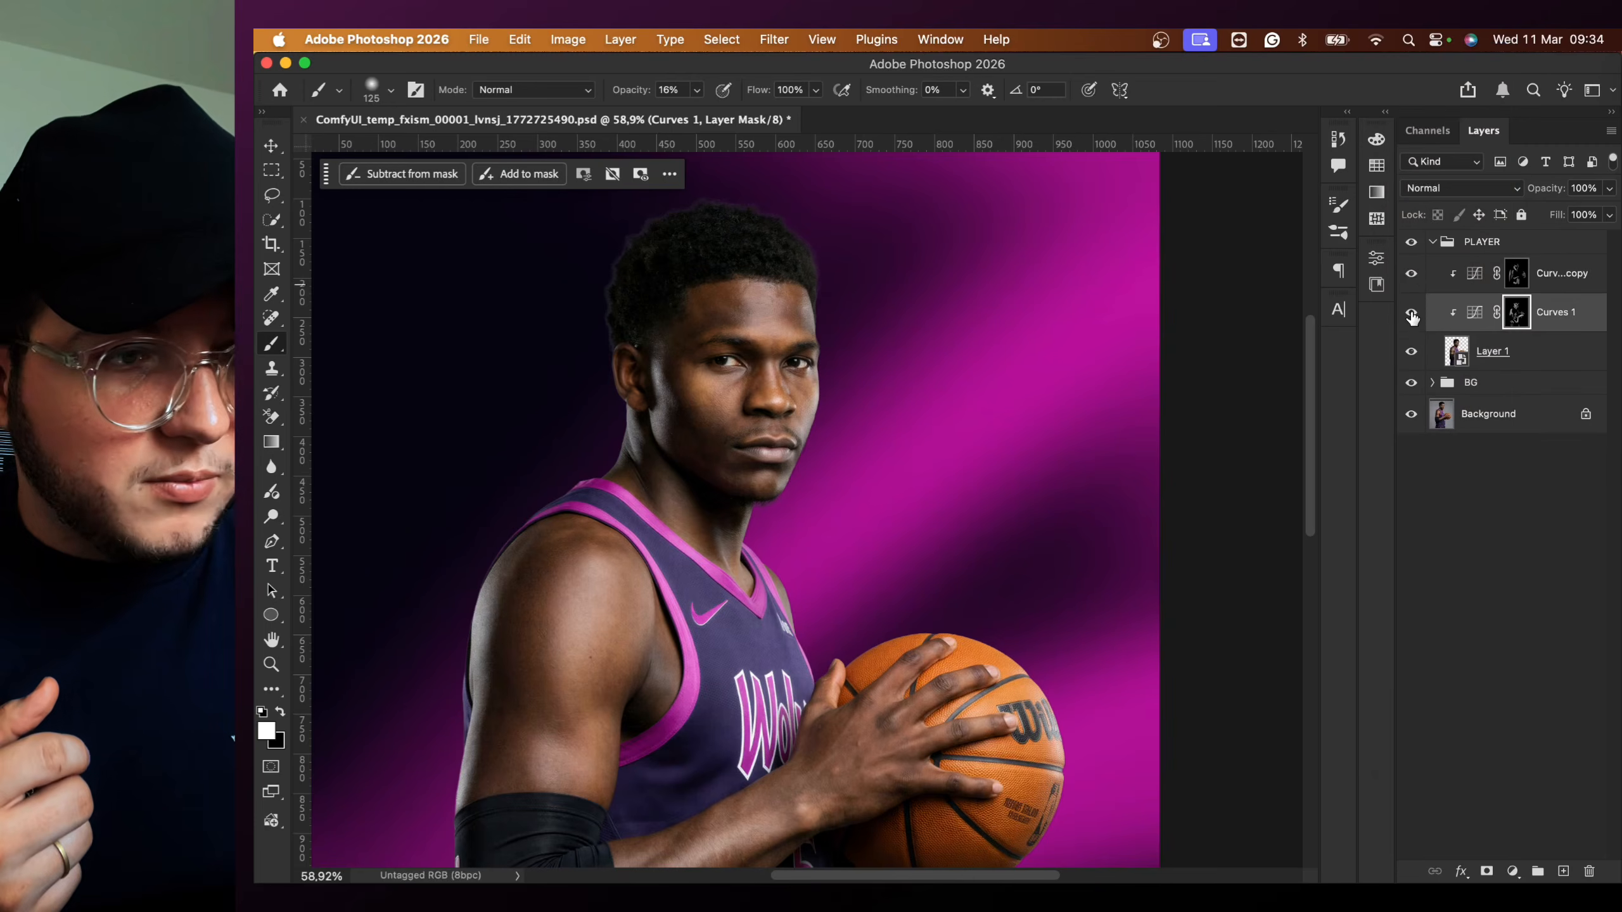
# - Compare the whole player with both Normal-mode Curves layers switched off and on
pyautogui.click(1419, 275)
pyautogui.moveTo(1419, 282); pyautogui.dragTo(1411, 313)
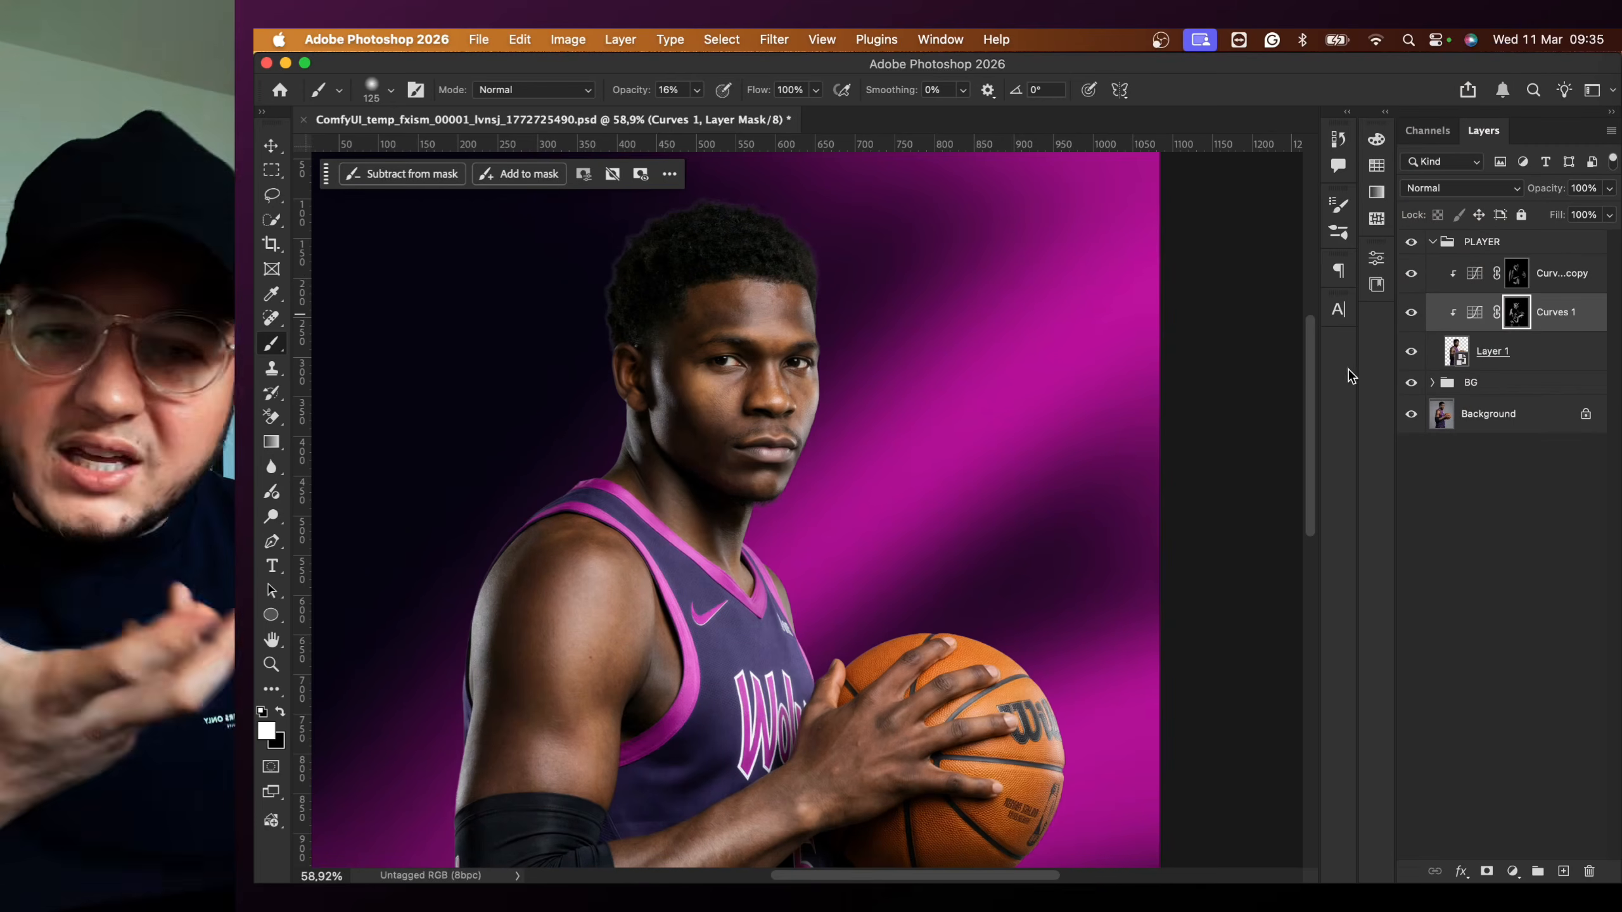
pyautogui.moveTo(1411, 313)
pyautogui.mouseDown()
pyautogui.moveTo(1414, 283)
pyautogui.moveTo(1411, 313)
pyautogui.mouseUp()
pyautogui.scroll(-3, 946, 427)
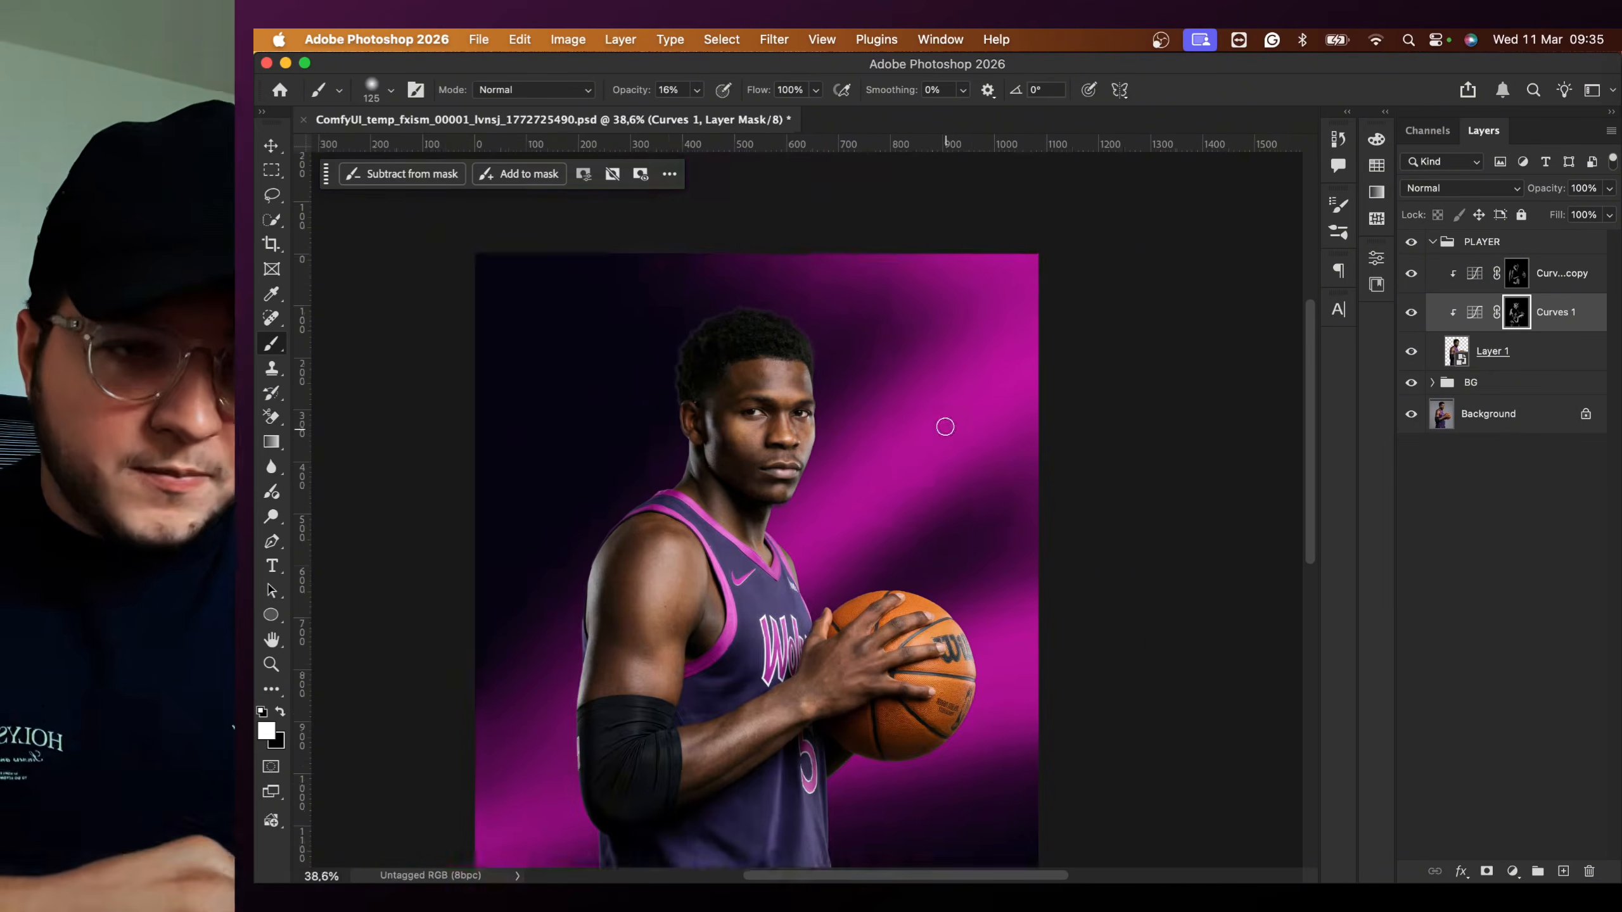
pyautogui.scroll(-1, 945, 427)
pyautogui.moveTo(1411, 313)
pyautogui.mouseDown()
pyautogui.moveTo(1412, 289)
pyautogui.moveTo(1411, 318)
pyautogui.mouseUp()
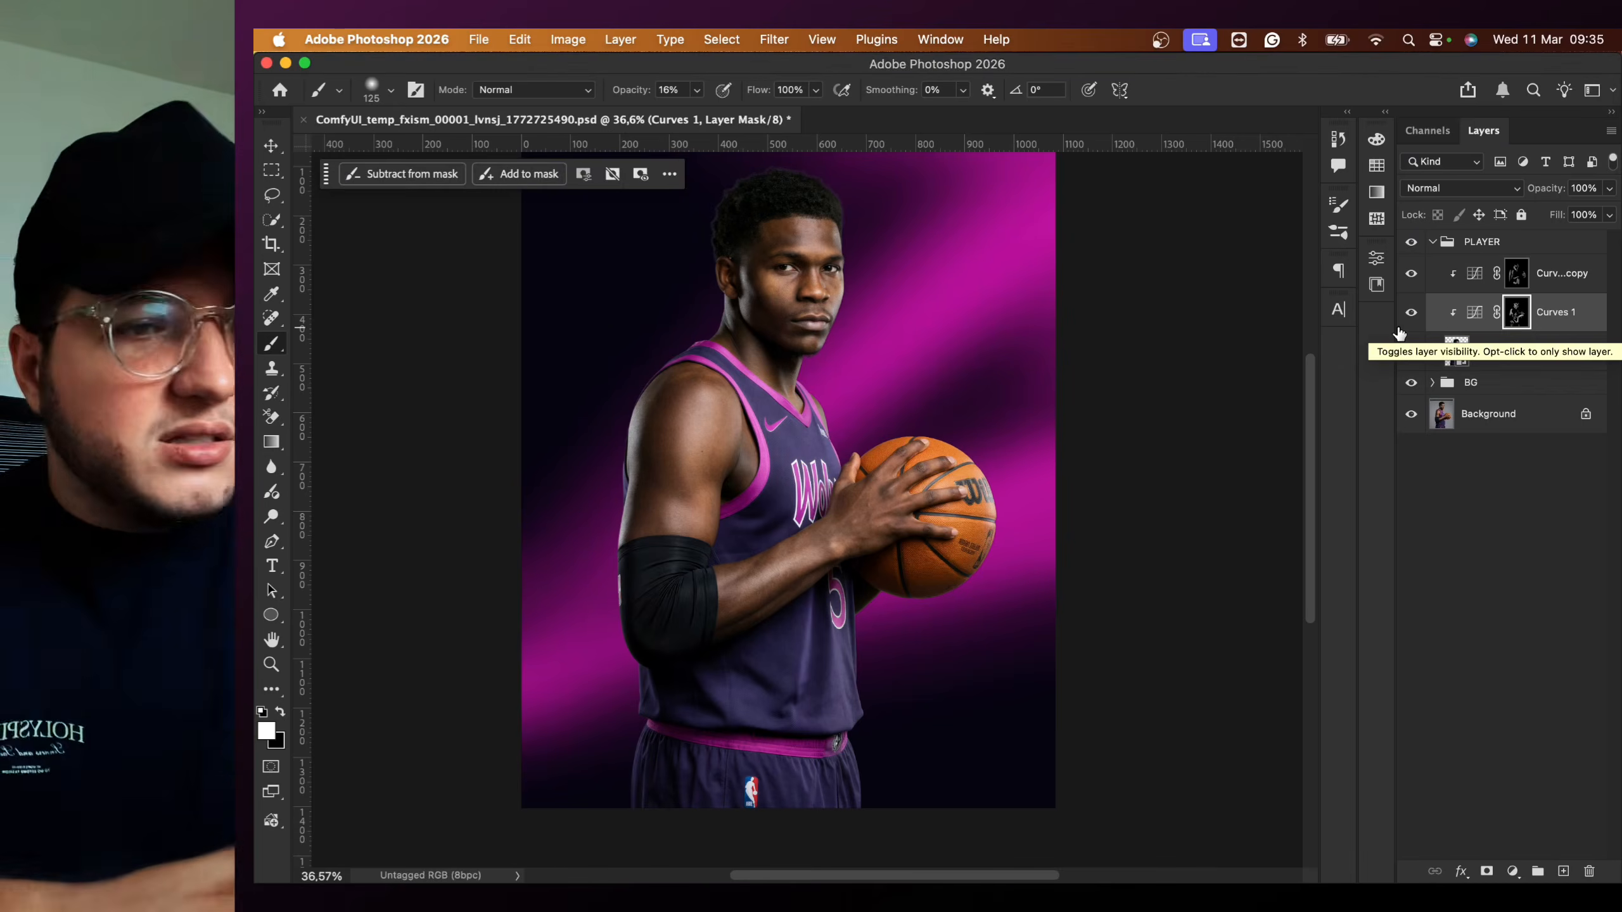
# - Set the blend mode of Curves 1 copy to Soft Light and place its curve point at input 96, output 153
pyautogui.scroll(3, 804, 192)
pyautogui.click(1591, 286)
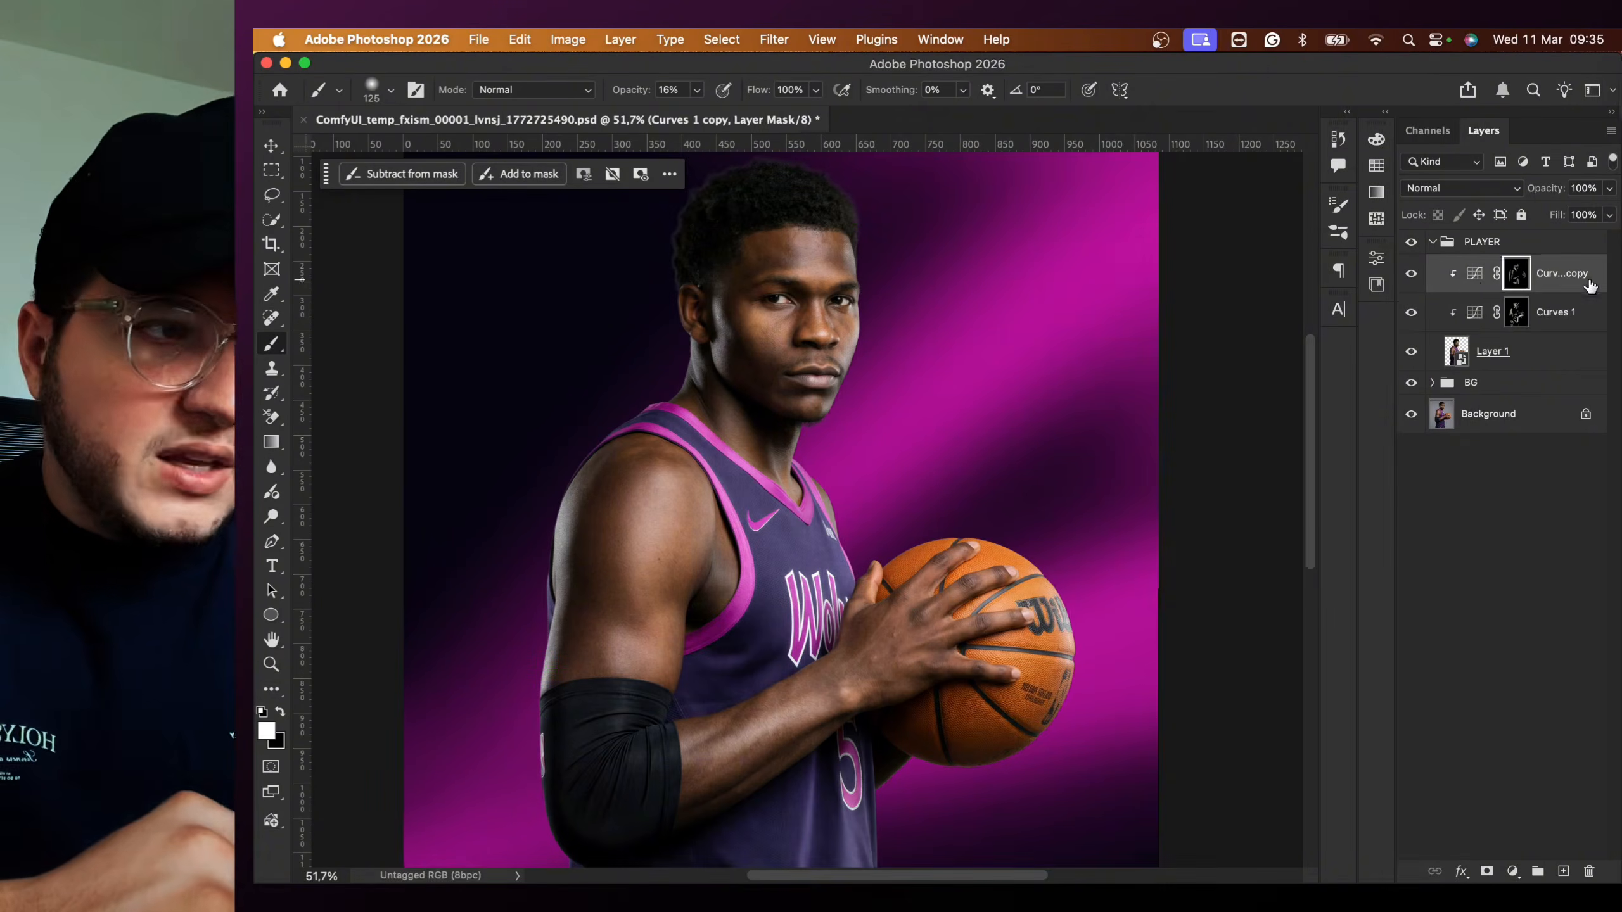
pyautogui.doubleClick(1473, 281)
pyautogui.moveTo(1198, 440); pyautogui.dragTo(1167, 406)
pyautogui.click(1461, 187)
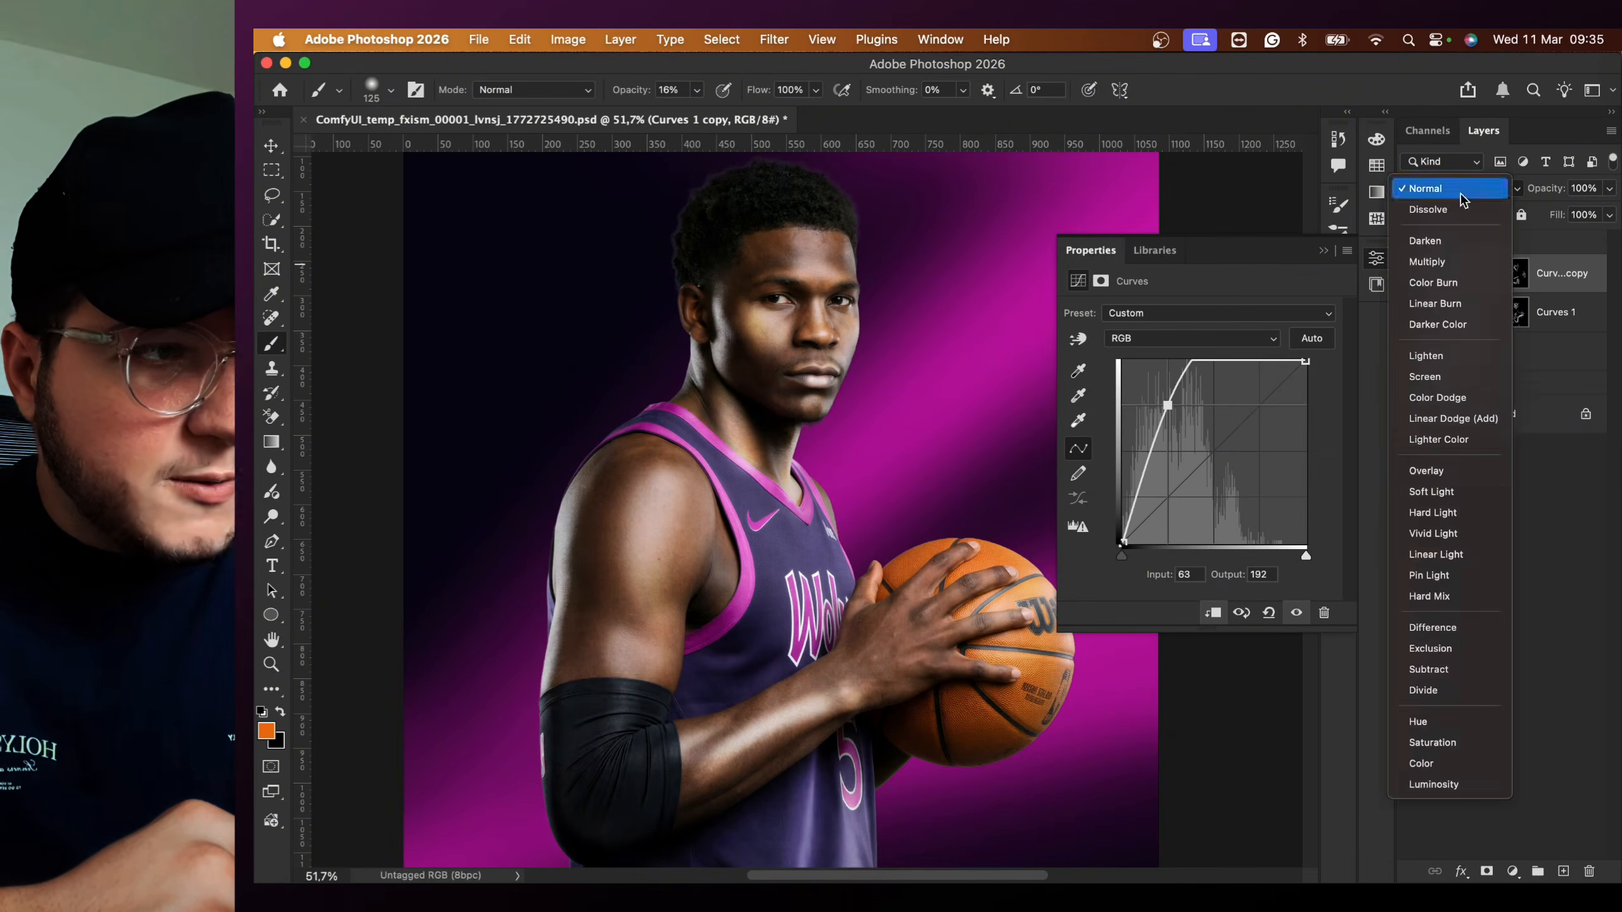
pyautogui.click(1445, 492)
pyautogui.moveTo(1169, 403); pyautogui.dragTo(1192, 433)
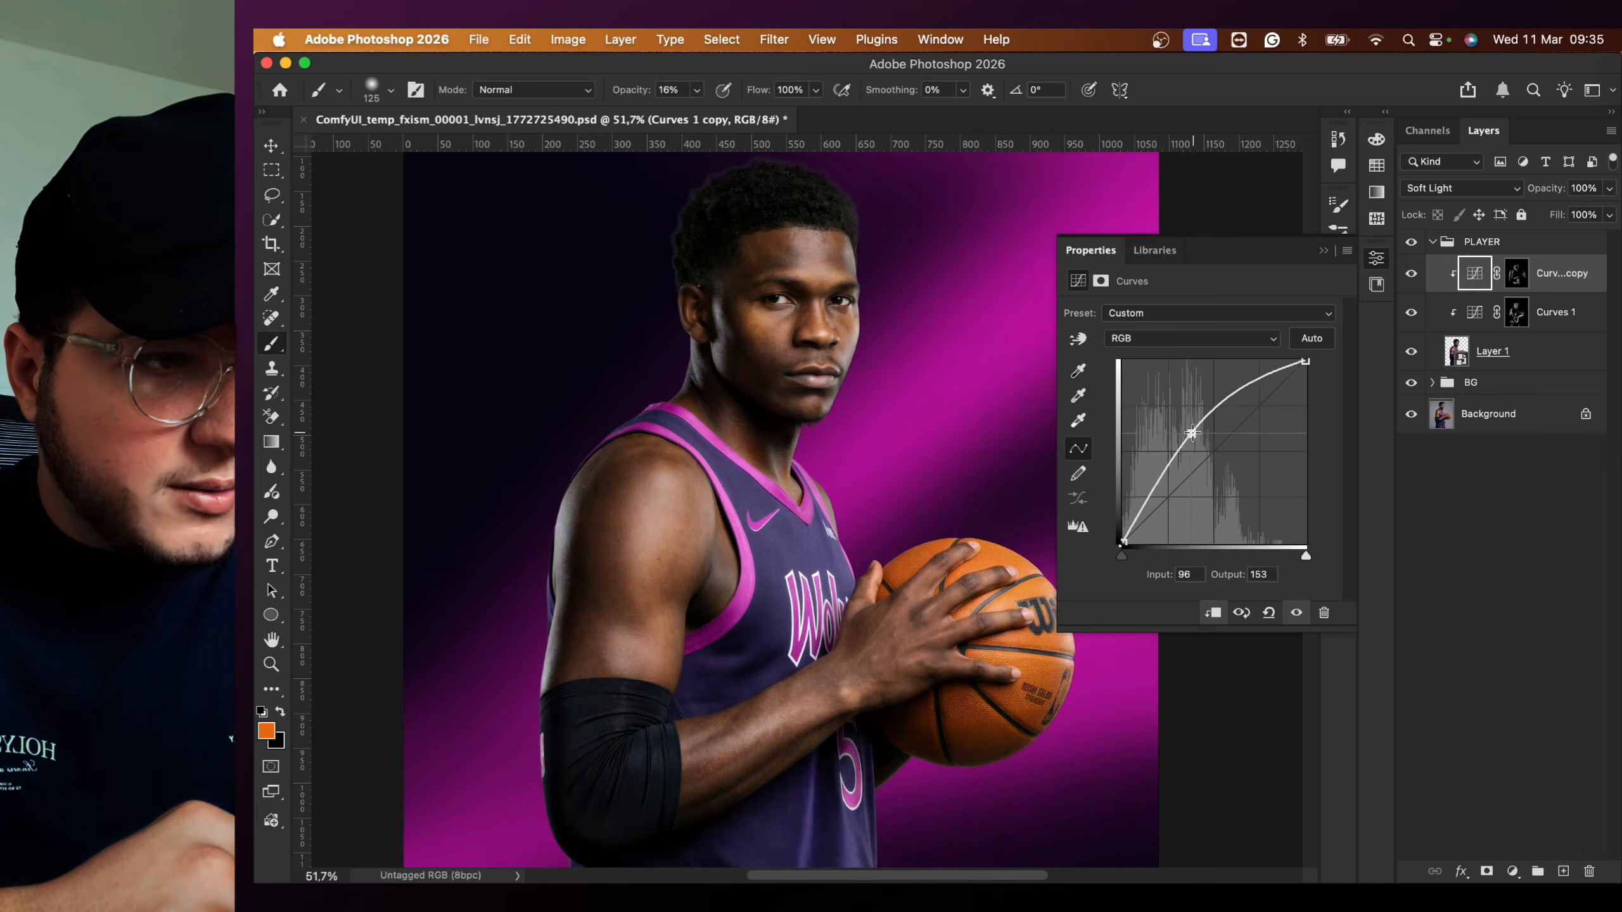
# - Set the Curves 1 layer to Soft Light with its curve point at input 146, output 109, and check the brightening layer's effect
pyautogui.click(1472, 312)
pyautogui.click(1459, 187)
pyautogui.click(1445, 496)
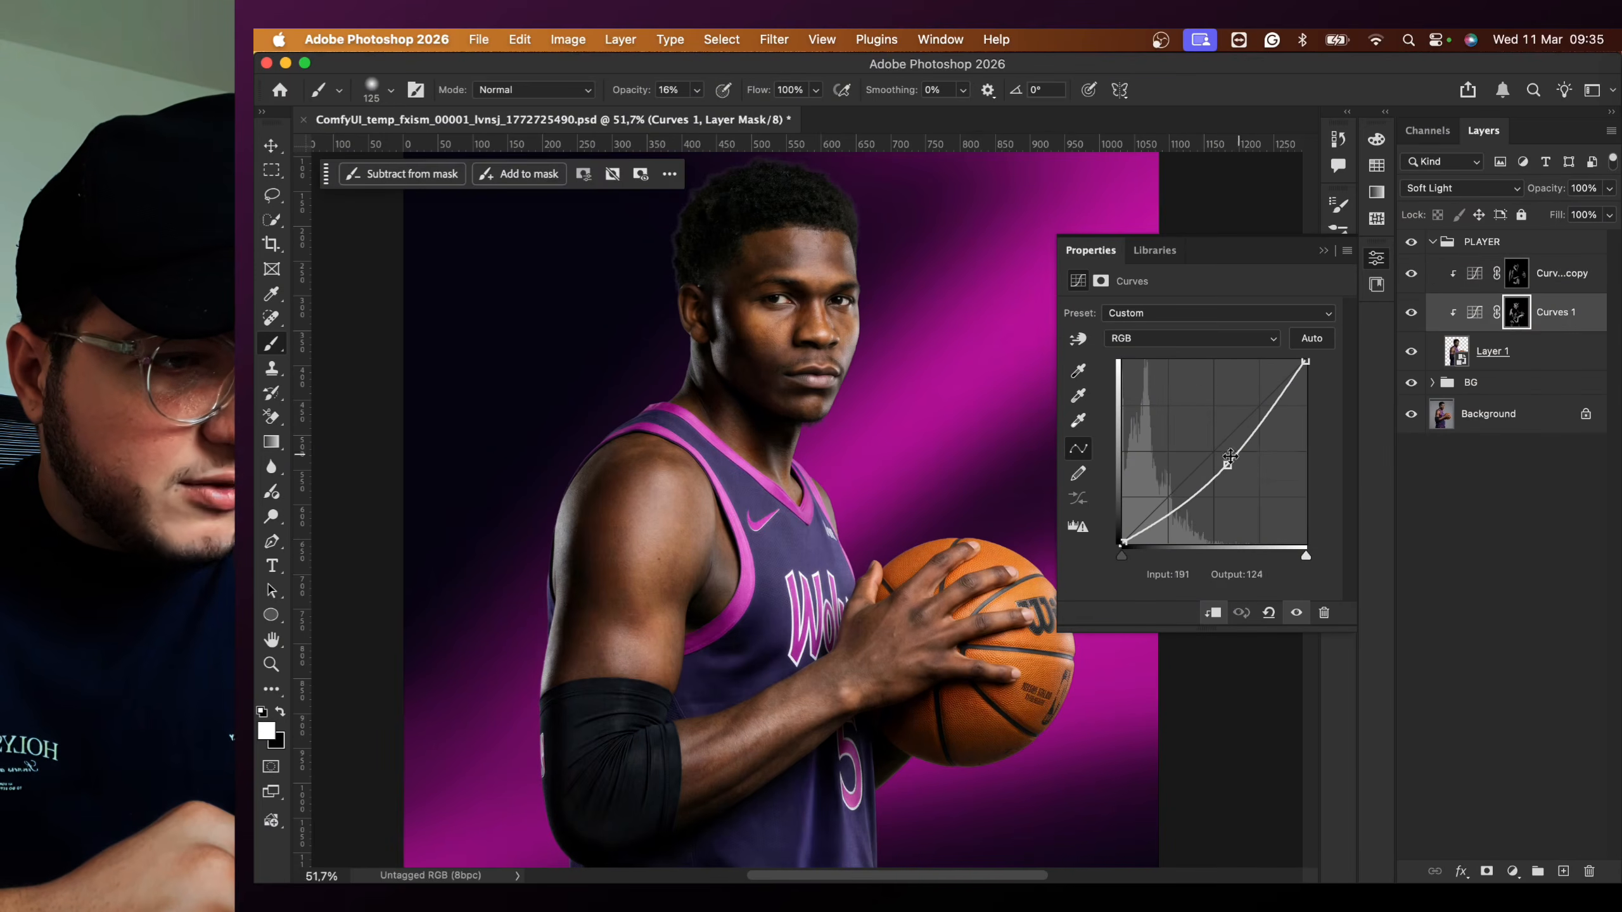
pyautogui.moveTo(1230, 456)
pyautogui.mouseDown()
pyautogui.moveTo(1216, 444)
pyautogui.moveTo(1271, 505)
pyautogui.moveTo(1199, 448)
pyautogui.moveTo(1227, 465)
pyautogui.mouseUp()
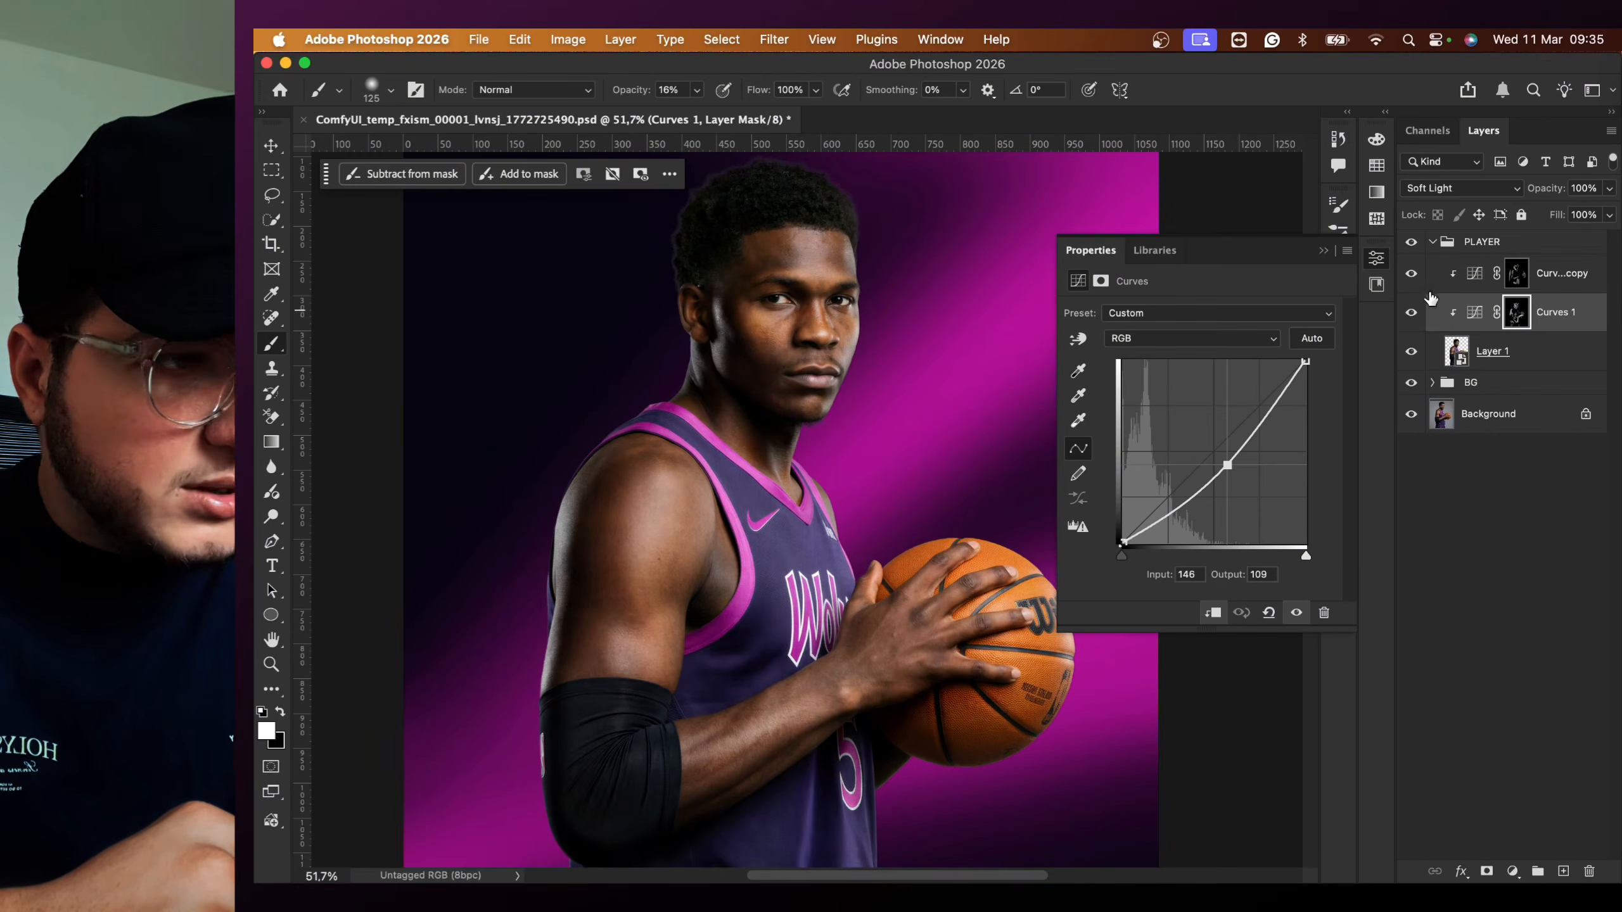
pyautogui.moveTo(1410, 274)
pyautogui.mouseDown()
pyautogui.moveTo(1417, 317)
pyautogui.moveTo(1411, 282)
pyautogui.mouseUp()
pyautogui.click(1319, 253)
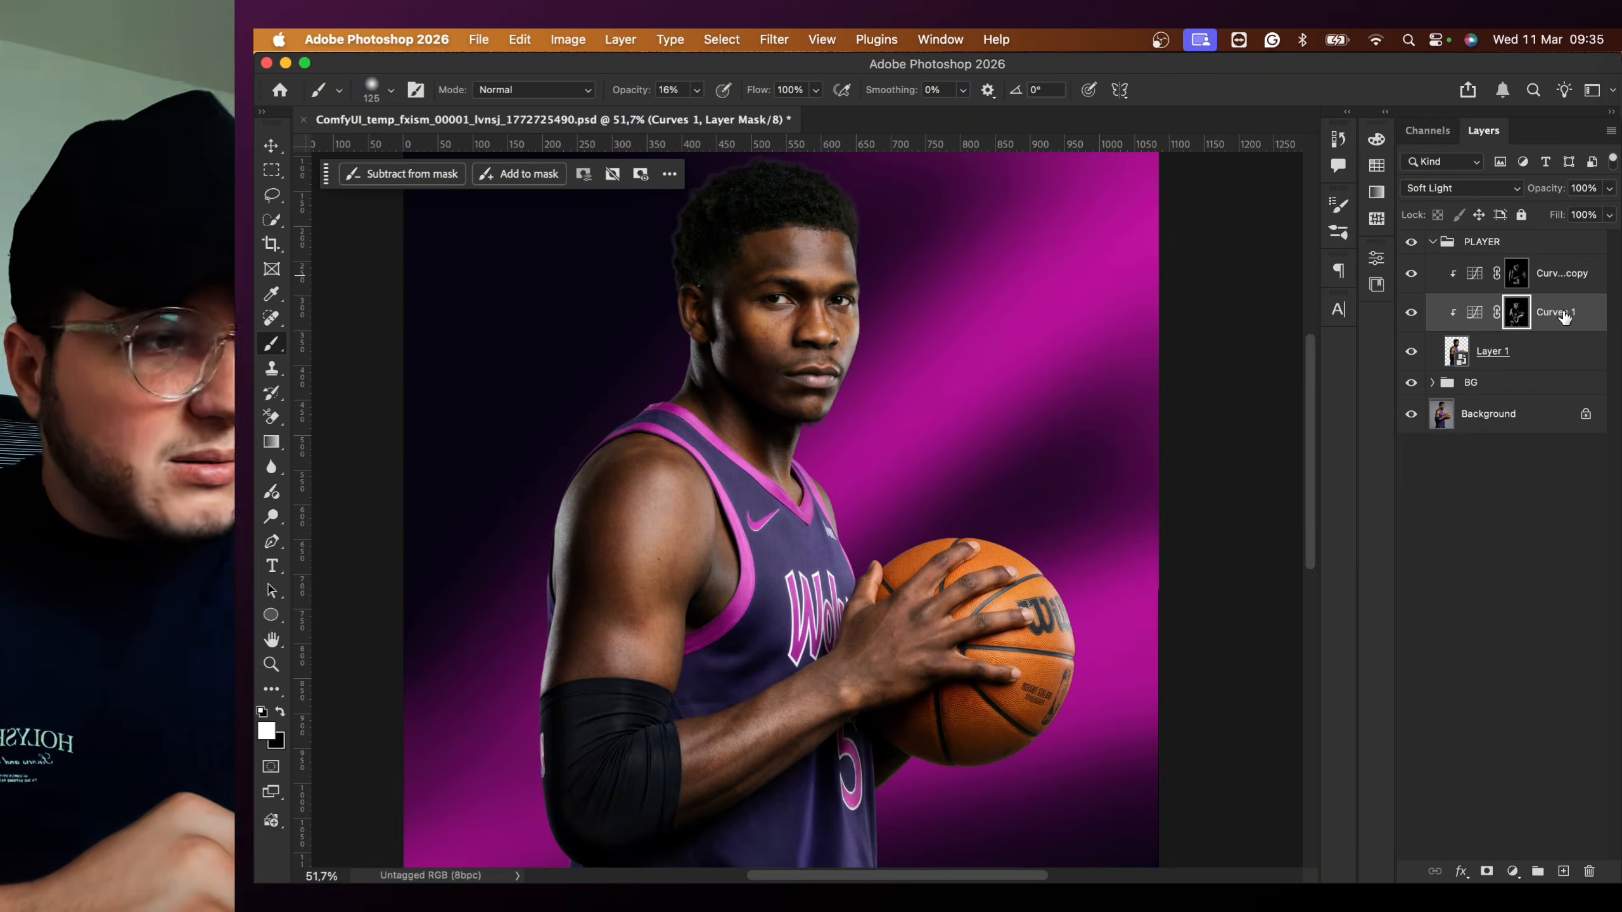
# - Add an orange e7660d solid color fill layer above Curves 1 copy and invert its mask to black
pyautogui.click(1516, 273)
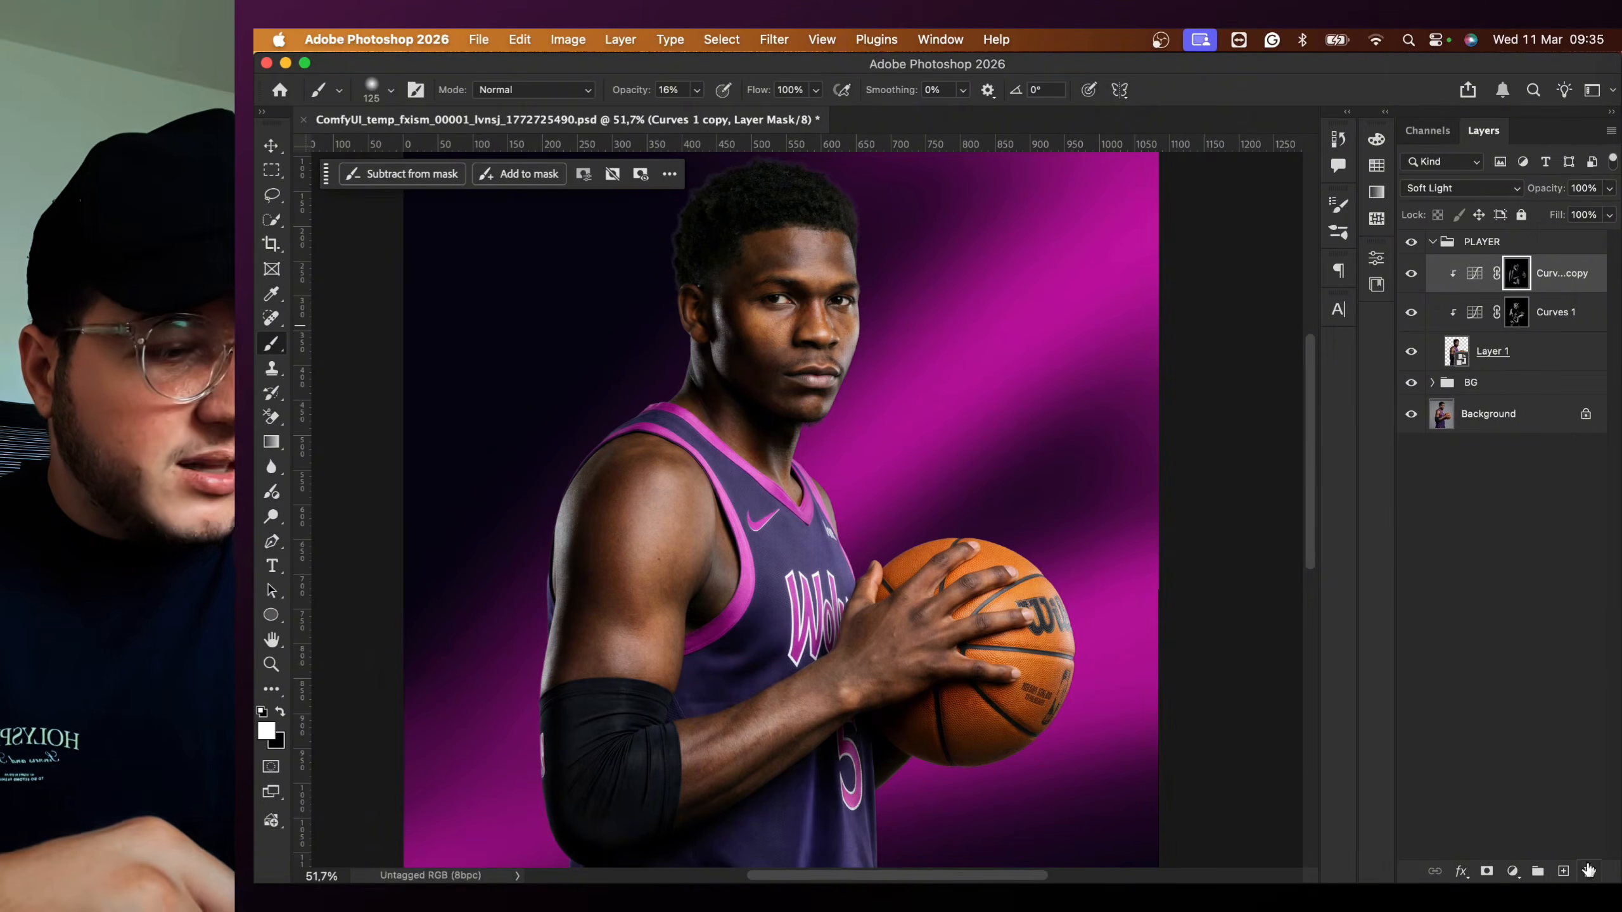
pyautogui.click(1566, 873)
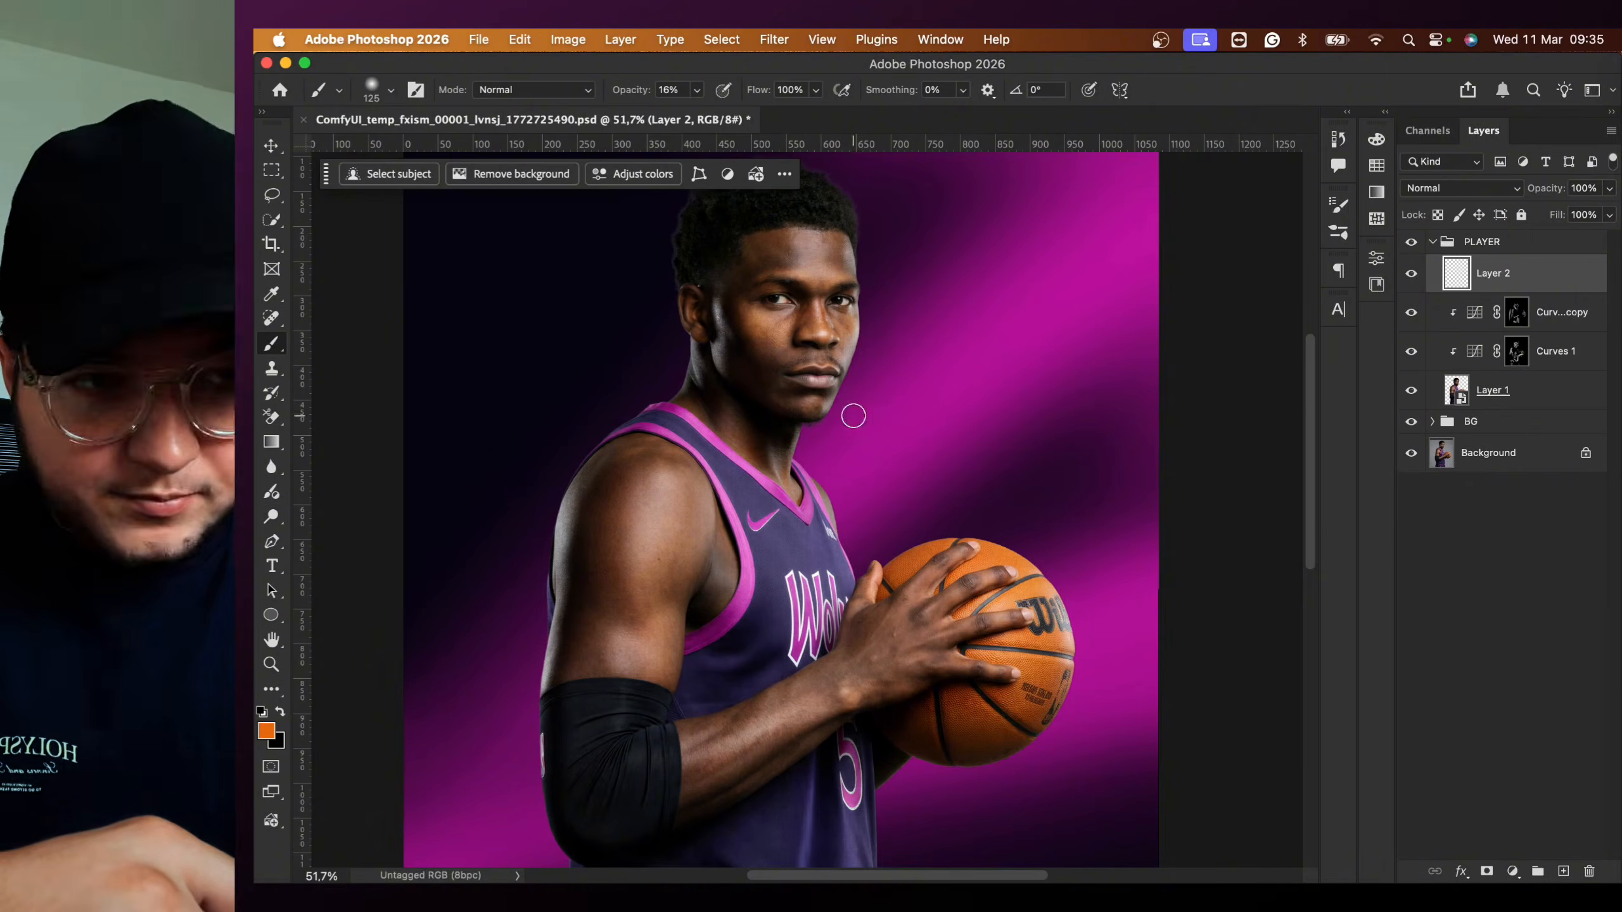
pyautogui.press('super+z')
pyautogui.click(1512, 870)
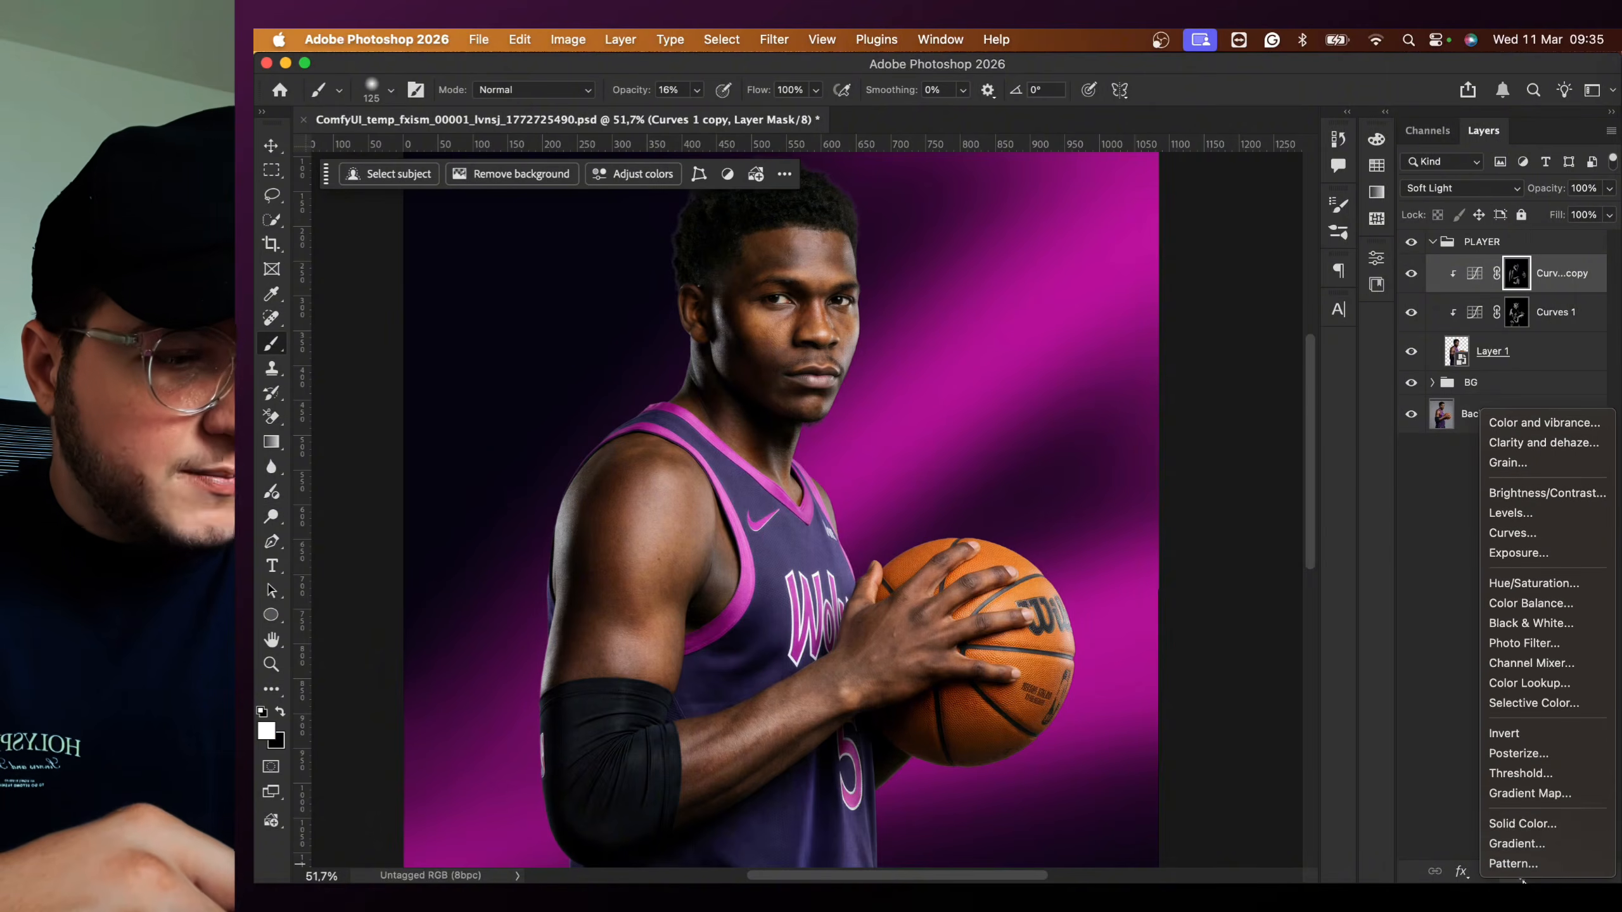
pyautogui.click(1529, 825)
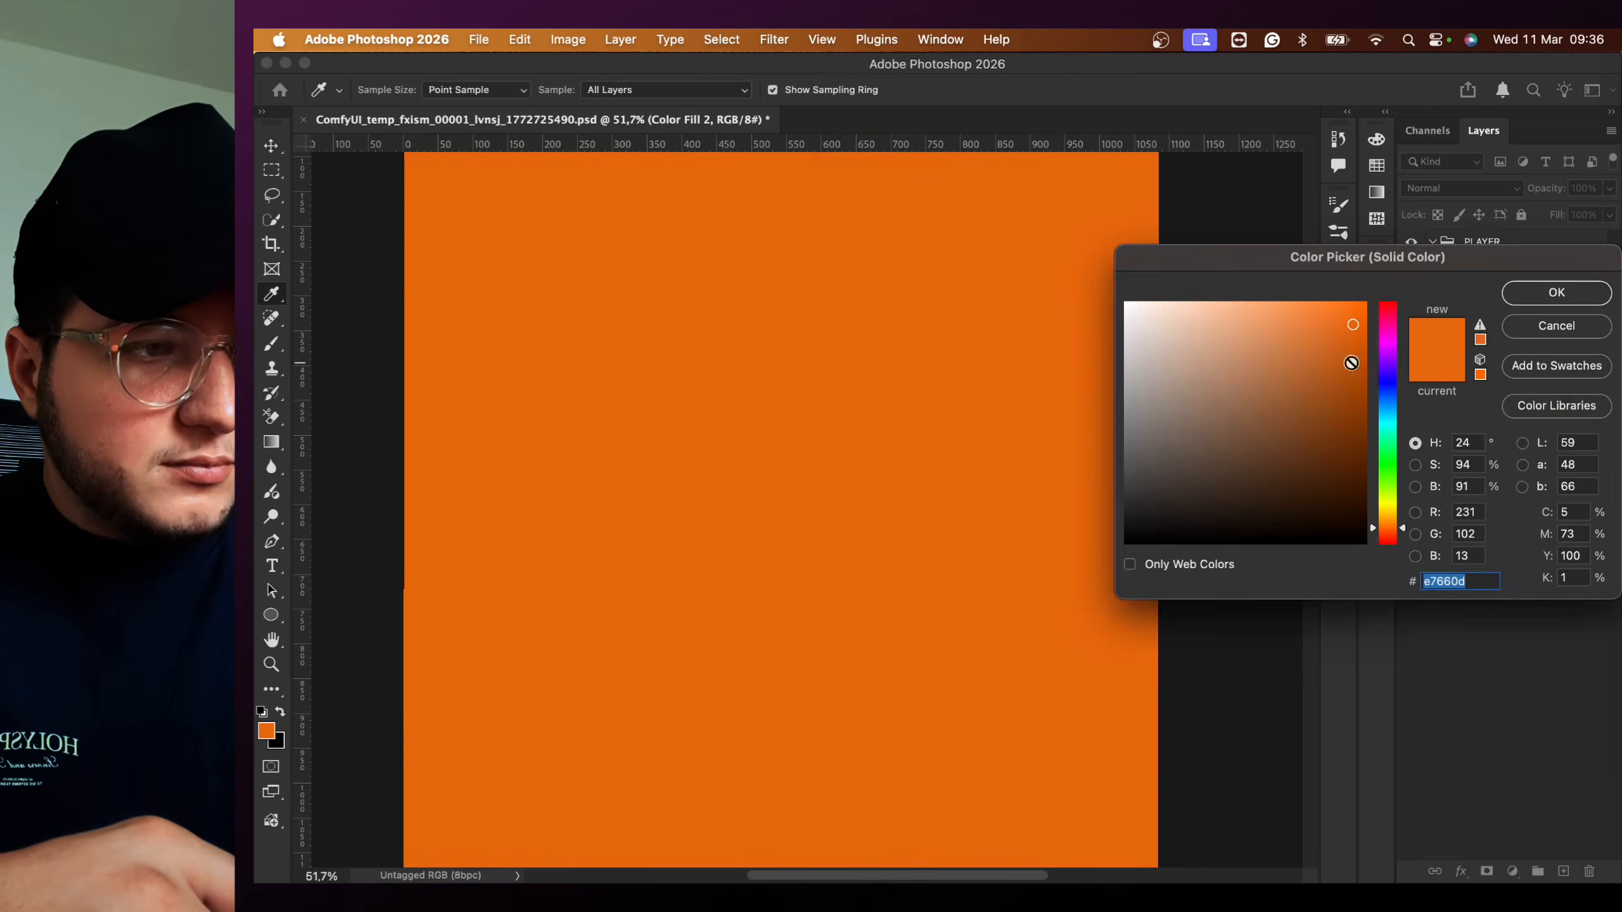
pyautogui.click(1546, 281)
pyautogui.click(1507, 275)
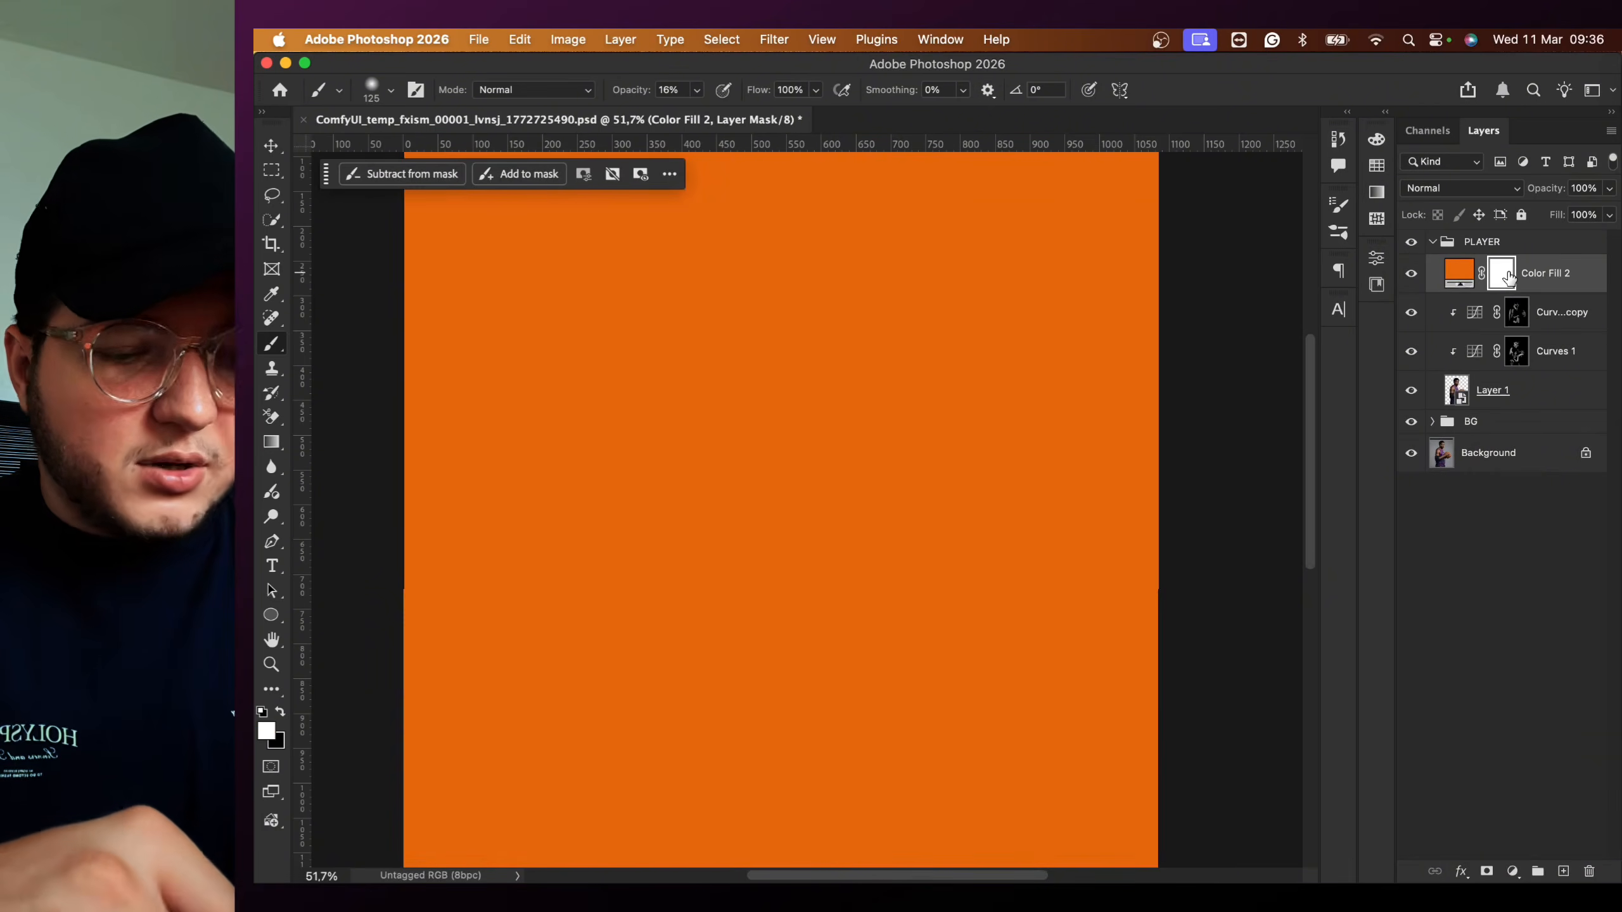
pyautogui.press('super+i')
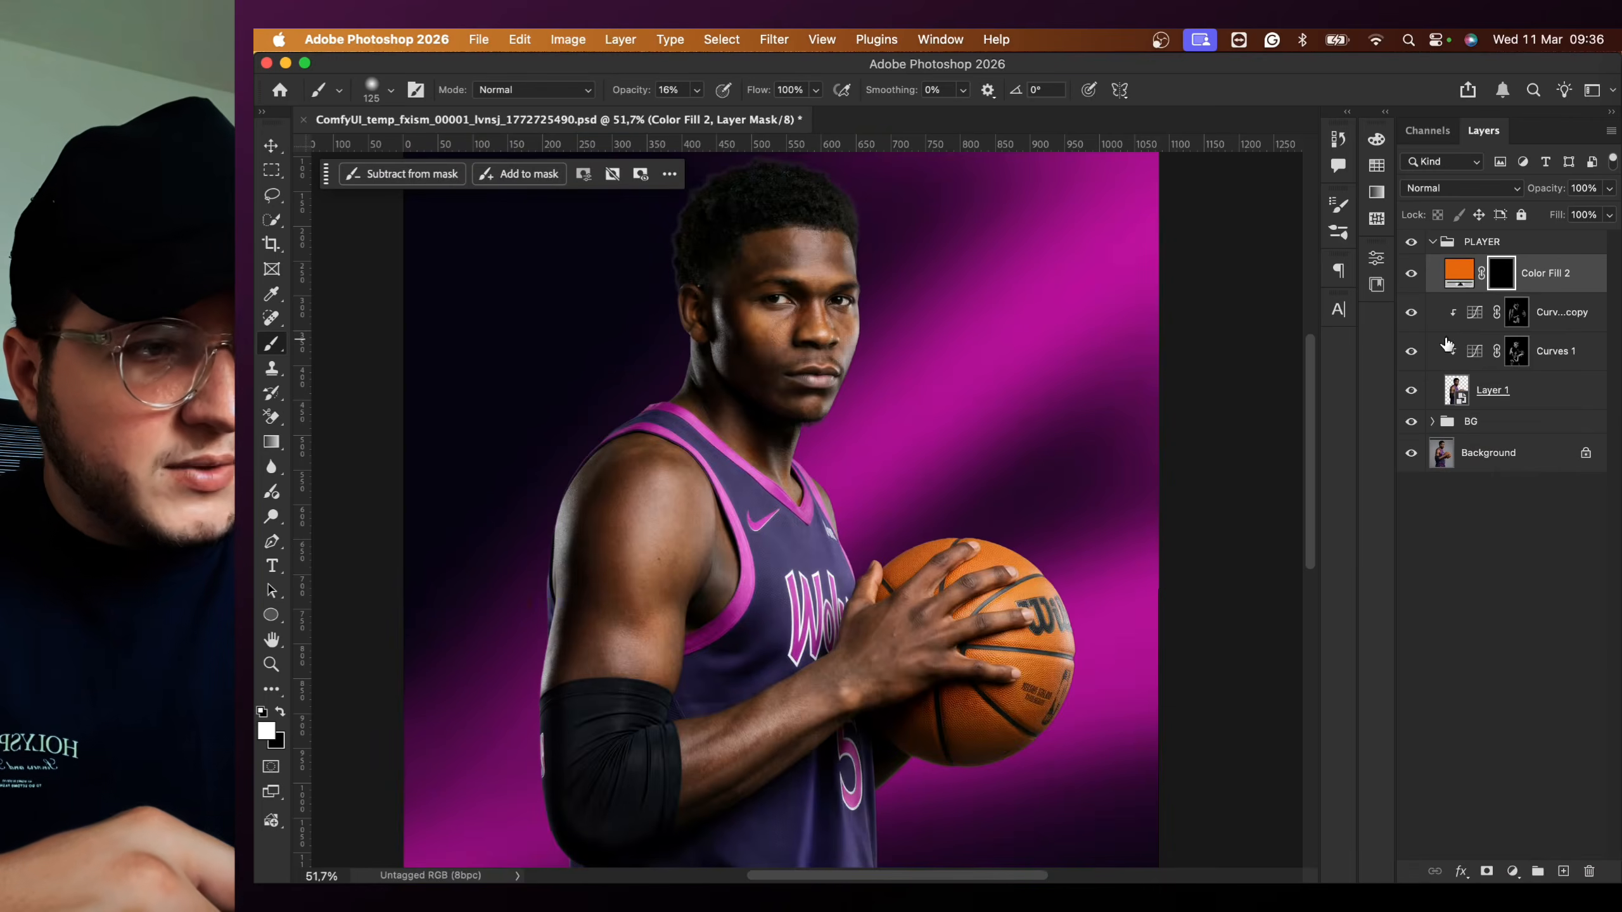
# - Change the color of the Color Fill 2 layer to magenta b01294, sampled from the background
pyautogui.doubleClick(1475, 272)
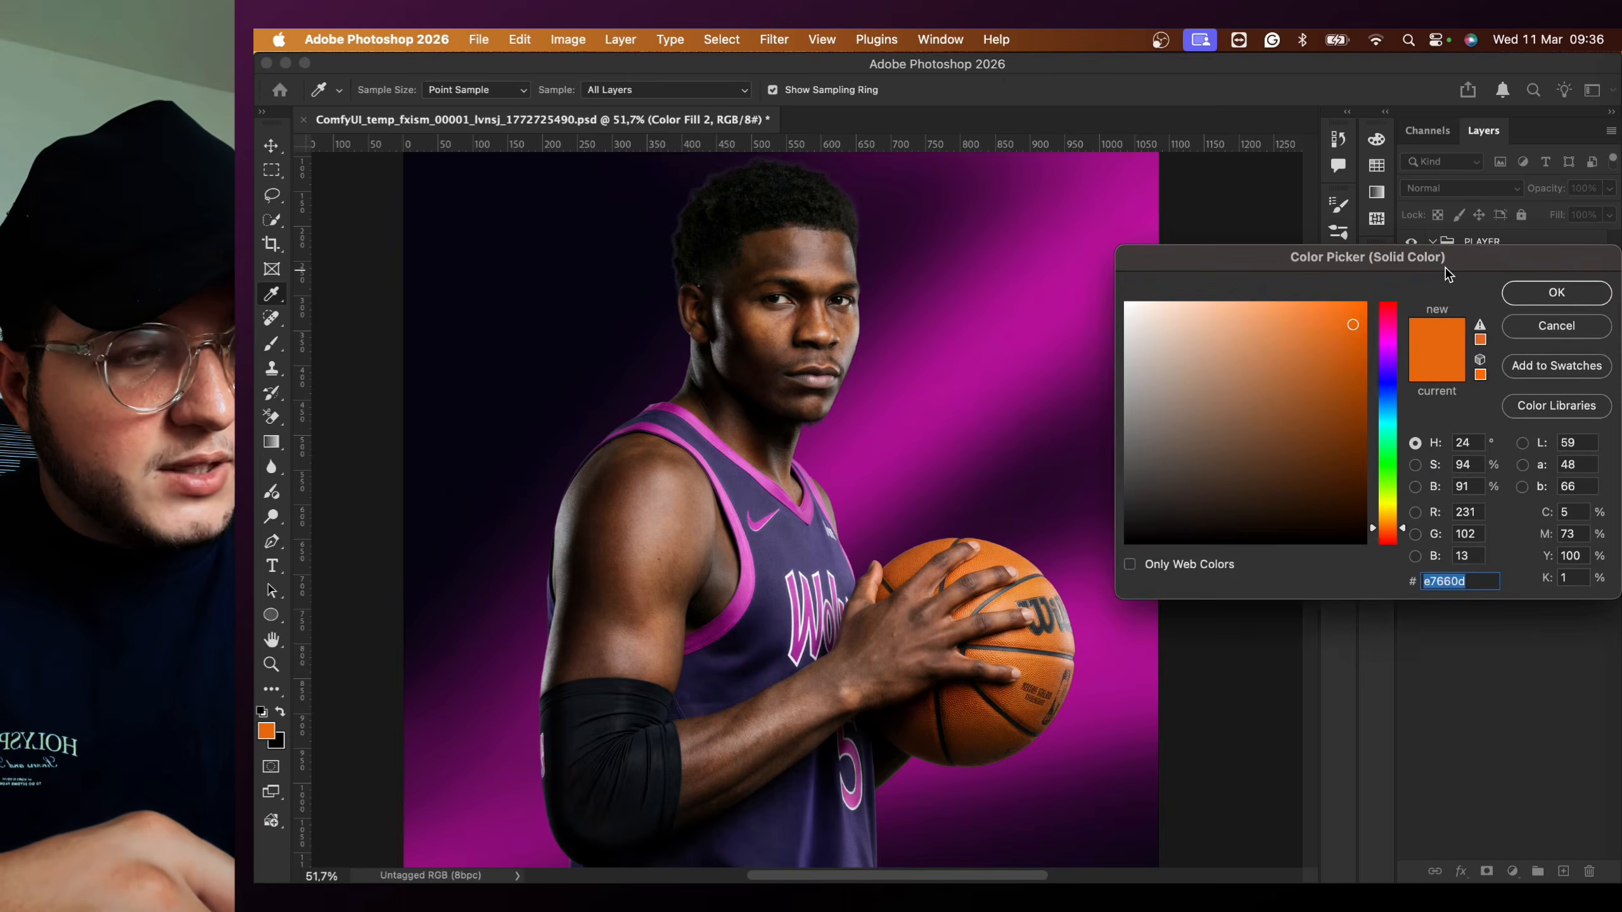
pyautogui.moveTo(1431, 376); pyautogui.dragTo(1470, 459)
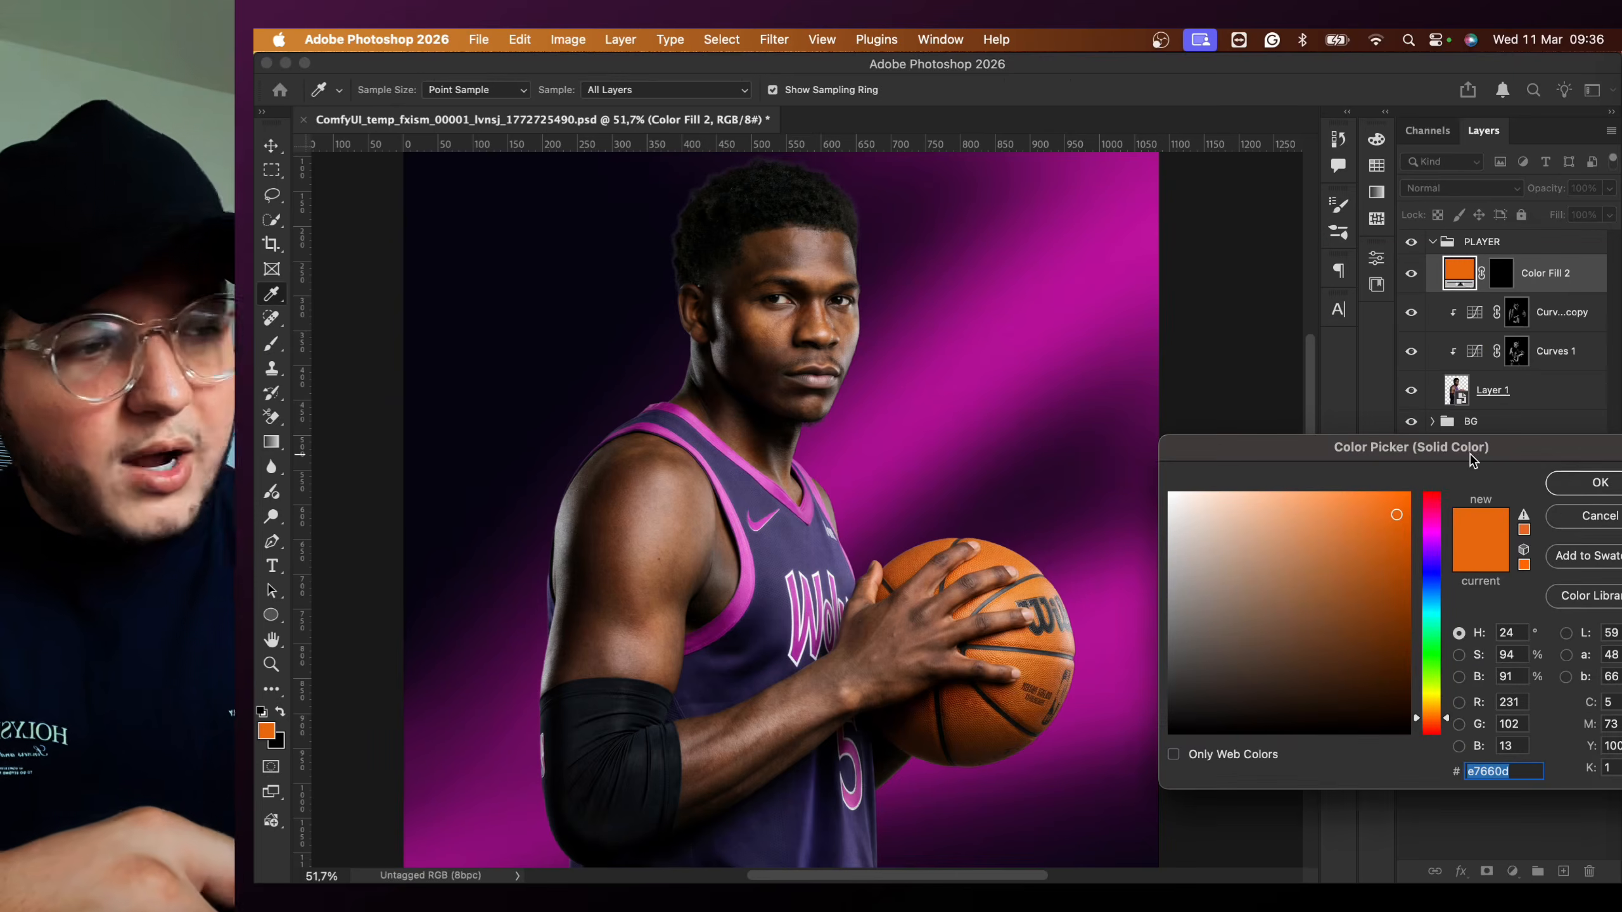
pyautogui.click(956, 384)
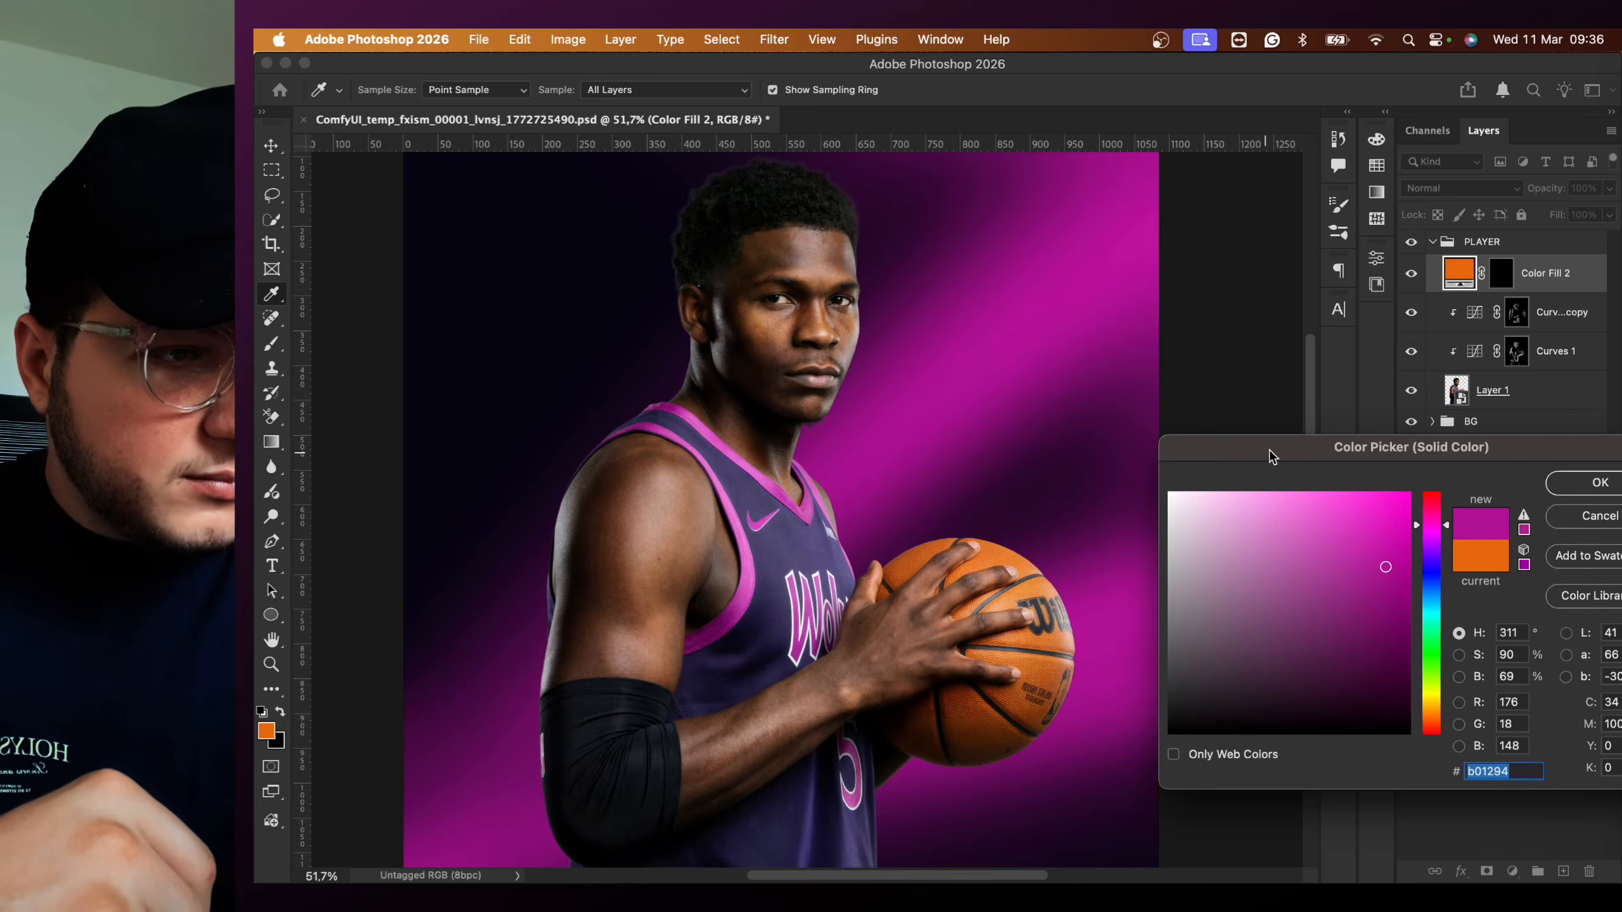
pyautogui.moveTo(1271, 455); pyautogui.dragTo(1181, 358)
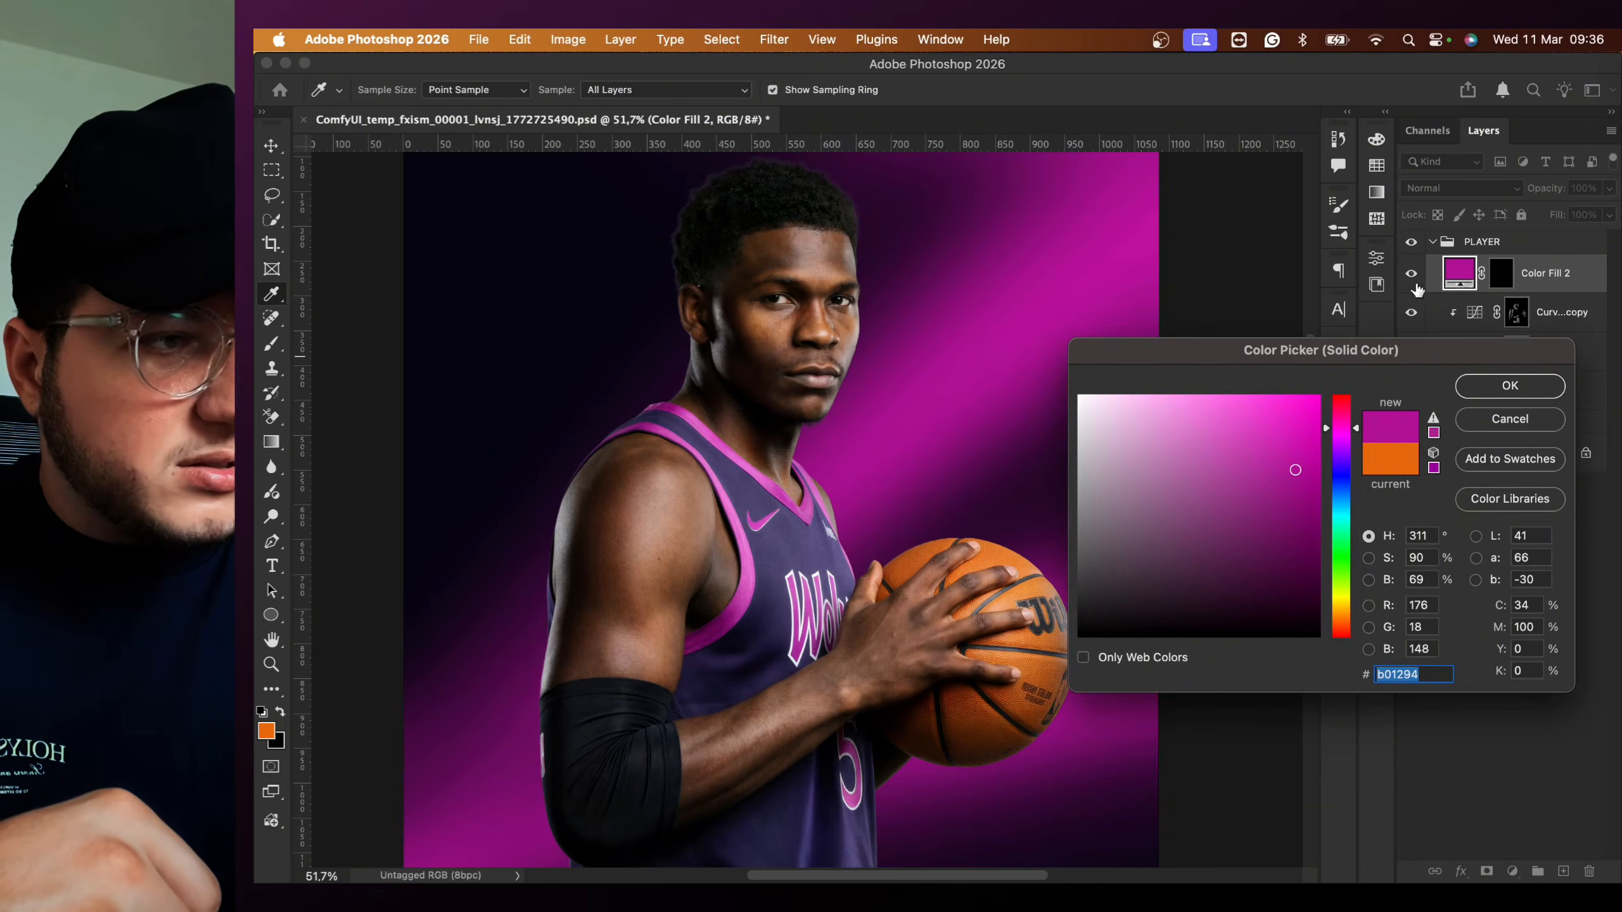
pyautogui.click(1477, 386)
# - Paint the fill's mask white along the lit edge of the face and neck with a 300 px brush, and clip the fill to the player
pyautogui.press('b')
pyautogui.press('d')
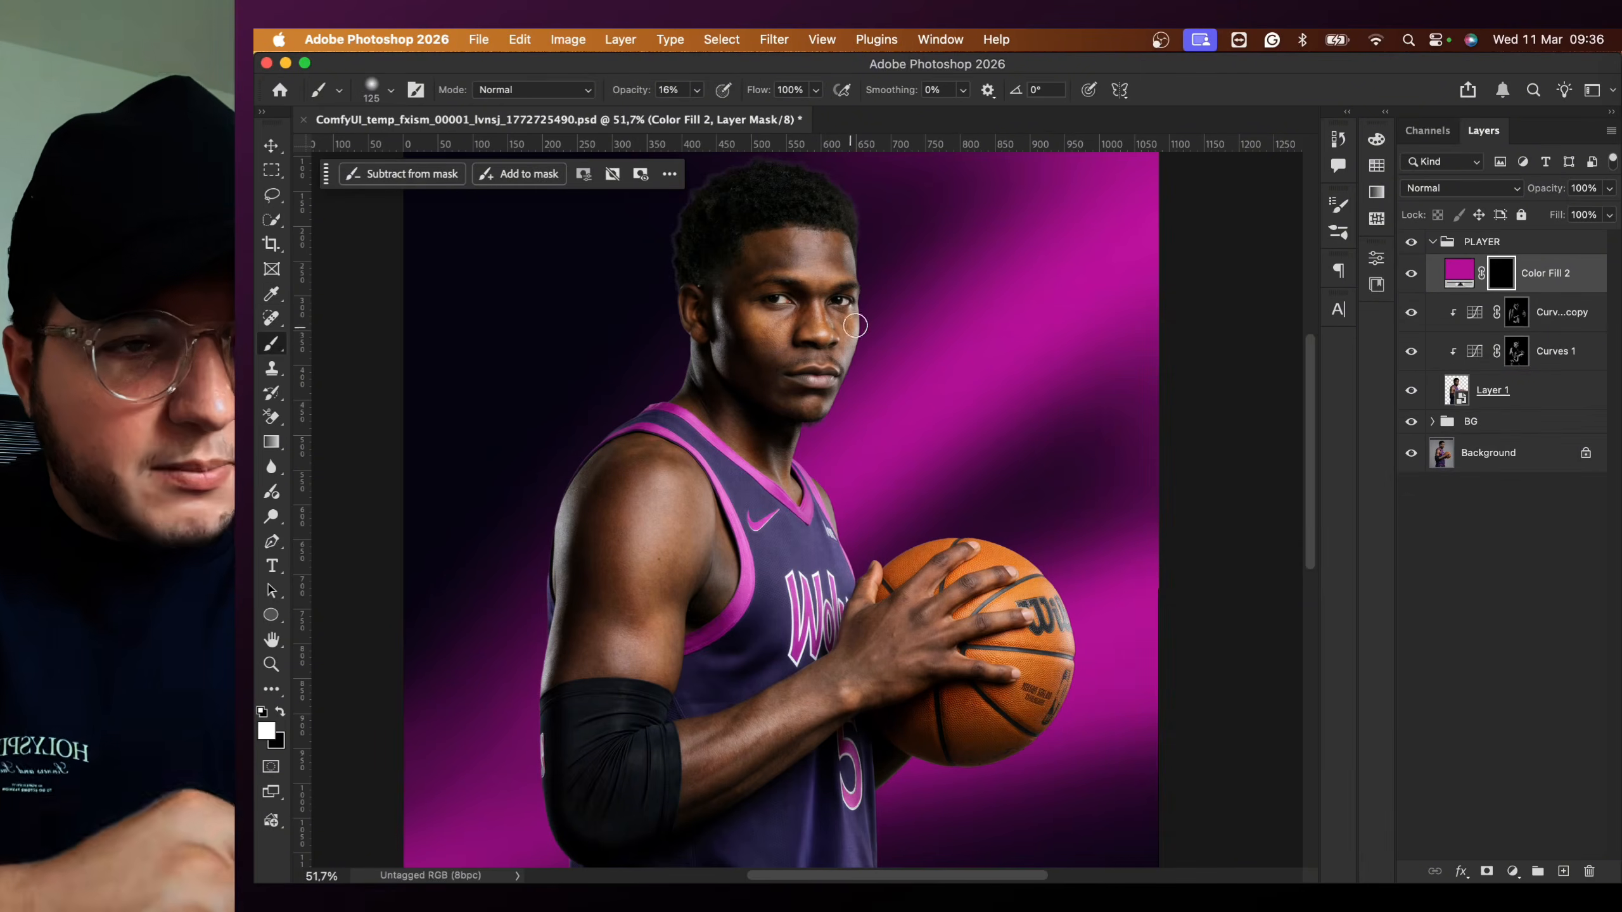
pyautogui.press(']')
pyautogui.moveTo(863, 264)
pyautogui.mouseDown()
pyautogui.moveTo(852, 356)
pyautogui.moveTo(842, 242)
pyautogui.moveTo(836, 438)
pyautogui.moveTo(843, 271)
pyautogui.moveTo(818, 453)
pyautogui.mouseUp()
pyautogui.keyDown('alt'); pyautogui.click(1469, 288); pyautogui.keyUp('alt')
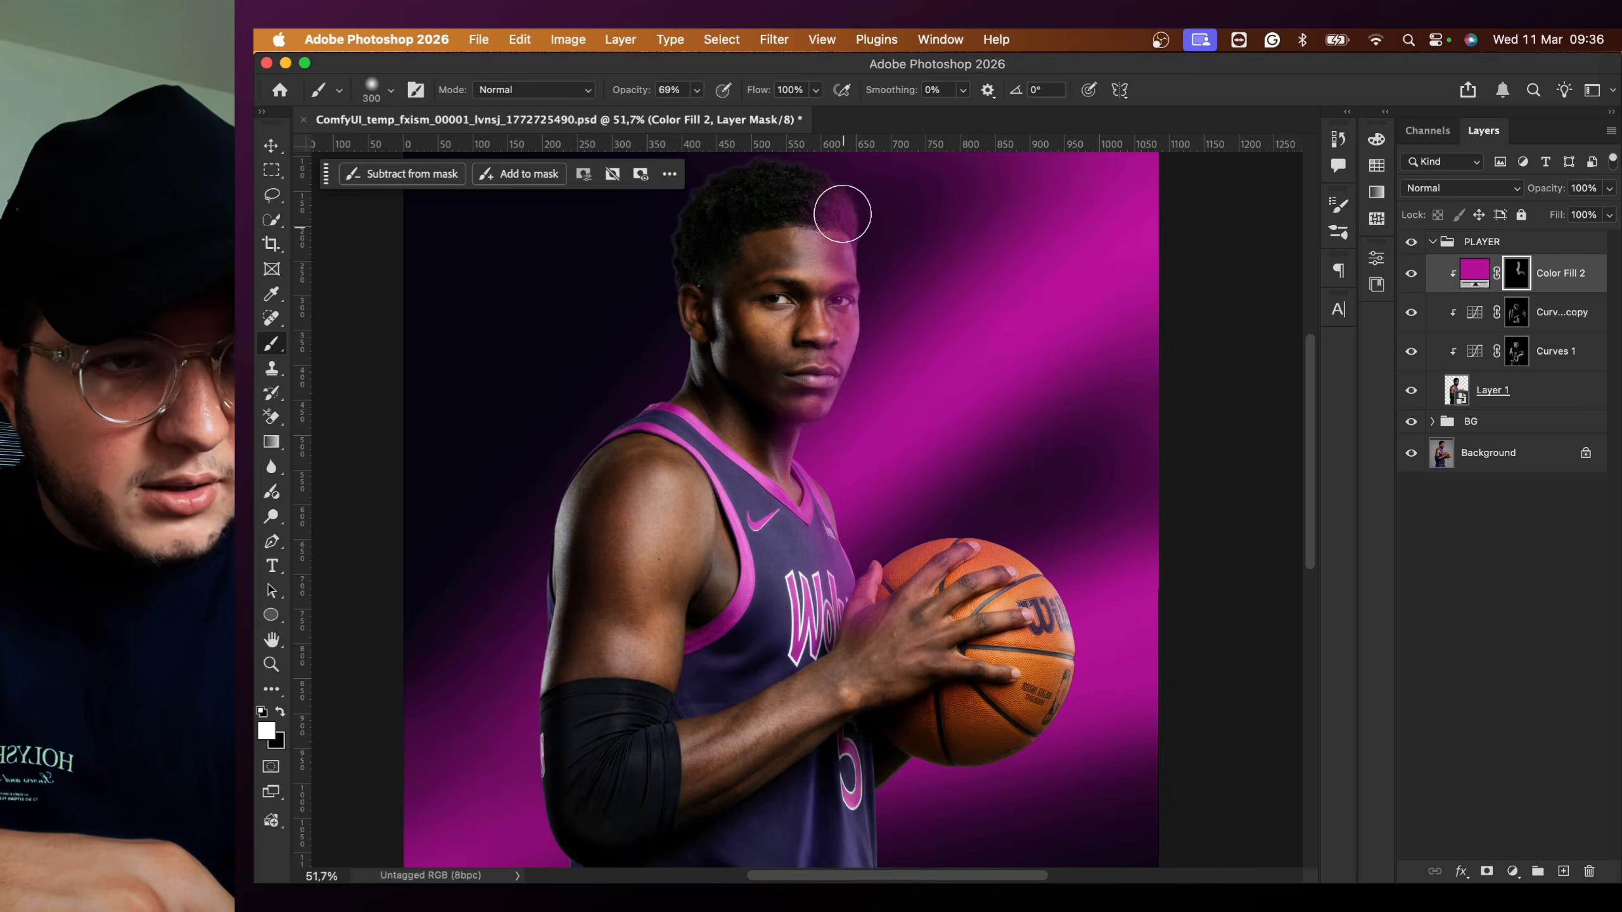
# - Paint the magenta fill onto the hair, the ball, the jersey edge and the outer arm through the layer mask
pyautogui.scroll(4, 842, 214)
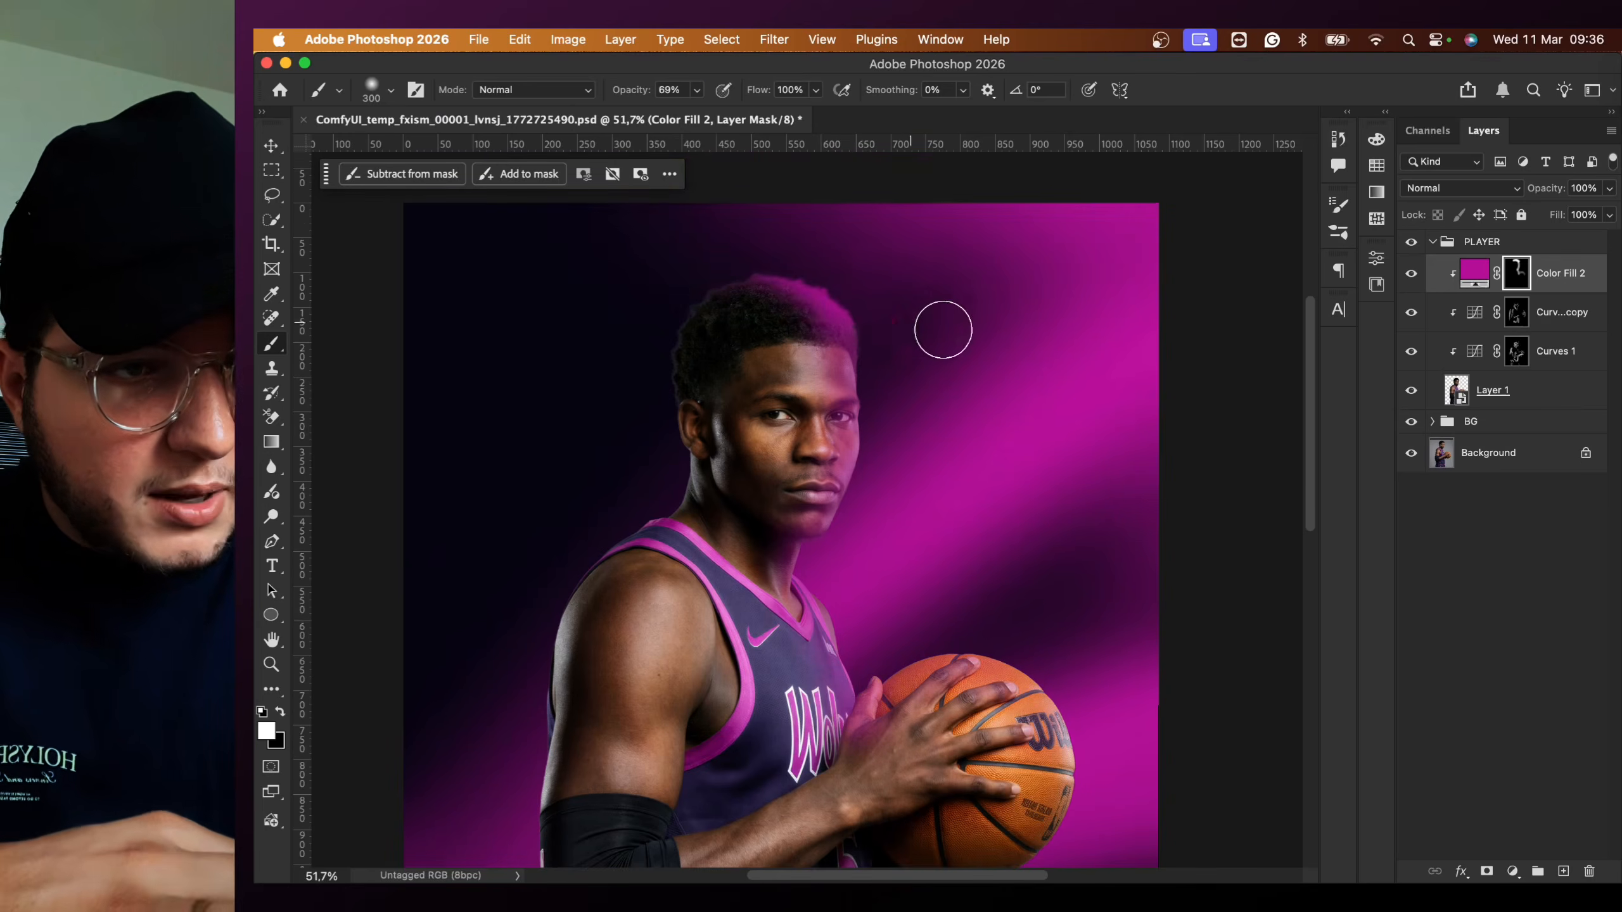
pyautogui.scroll(-2, 1041, 351)
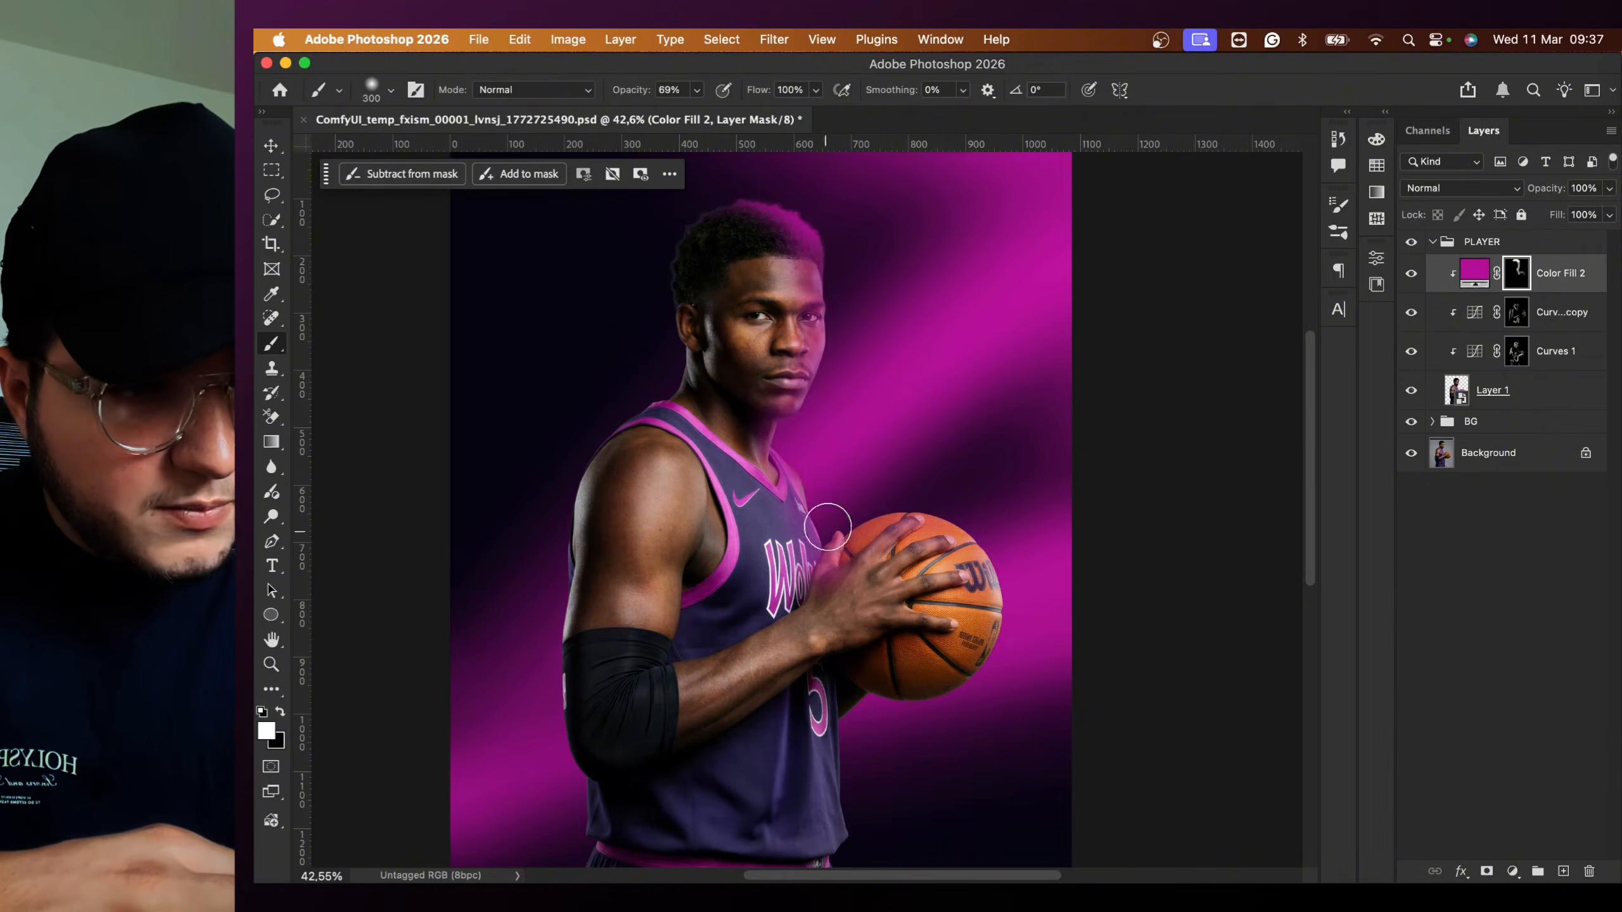
pyautogui.moveTo(826, 544)
pyautogui.mouseDown()
pyautogui.moveTo(981, 601)
pyautogui.moveTo(998, 627)
pyautogui.moveTo(956, 674)
pyautogui.moveTo(879, 660)
pyautogui.moveTo(848, 787)
pyautogui.mouseUp()
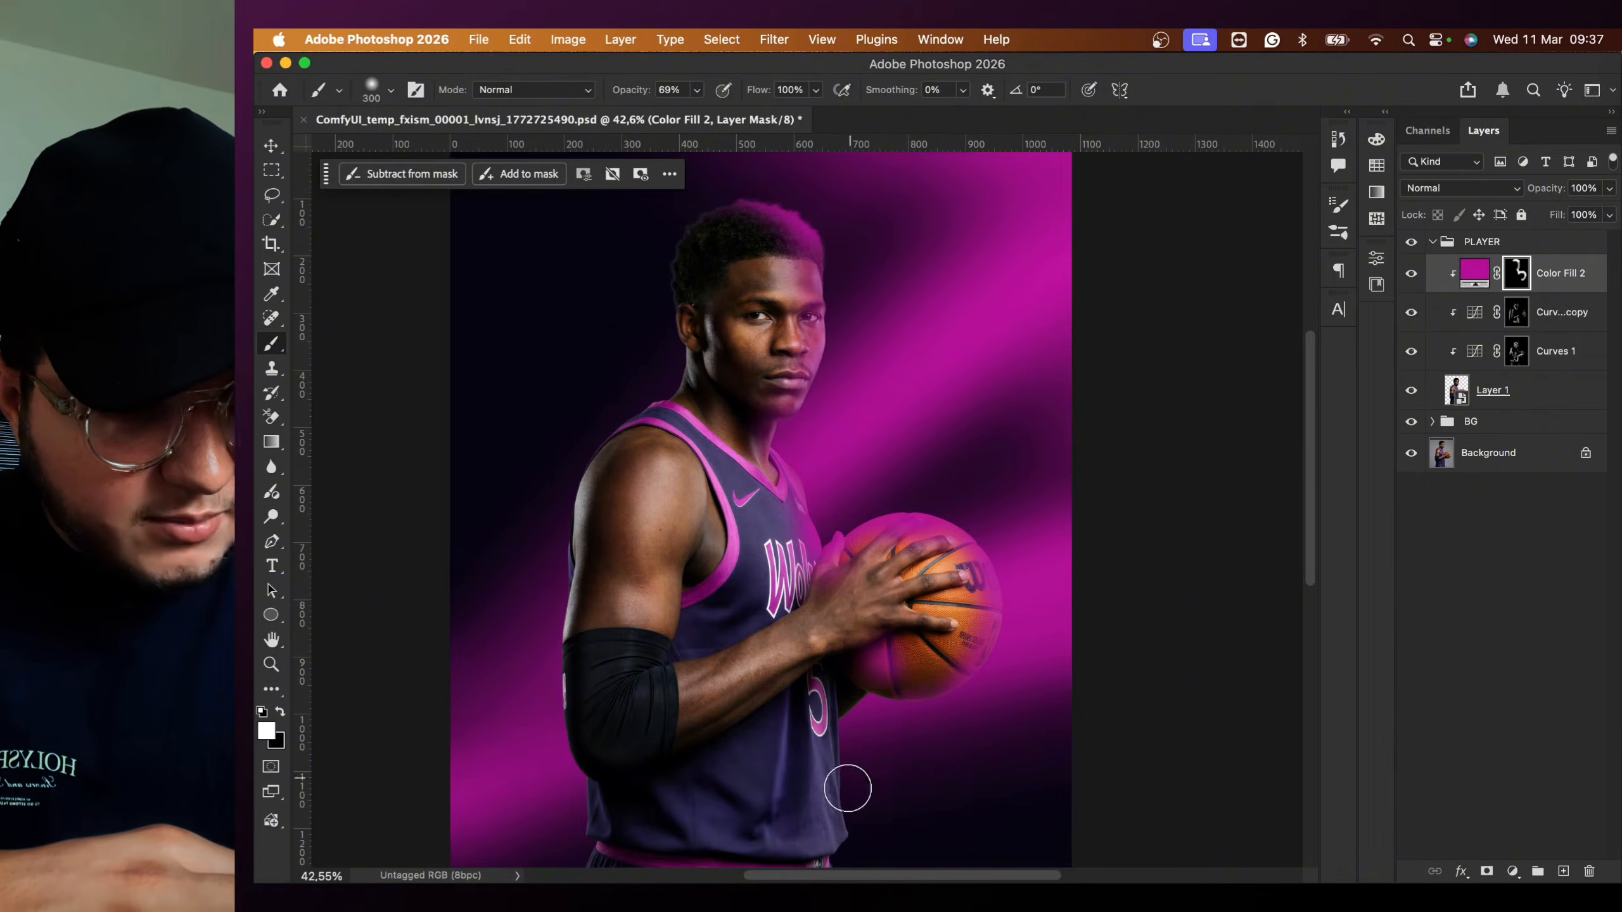
pyautogui.moveTo(565, 797)
pyautogui.mouseDown()
pyautogui.moveTo(555, 560)
pyautogui.moveTo(569, 799)
pyautogui.moveTo(537, 686)
pyautogui.mouseUp()
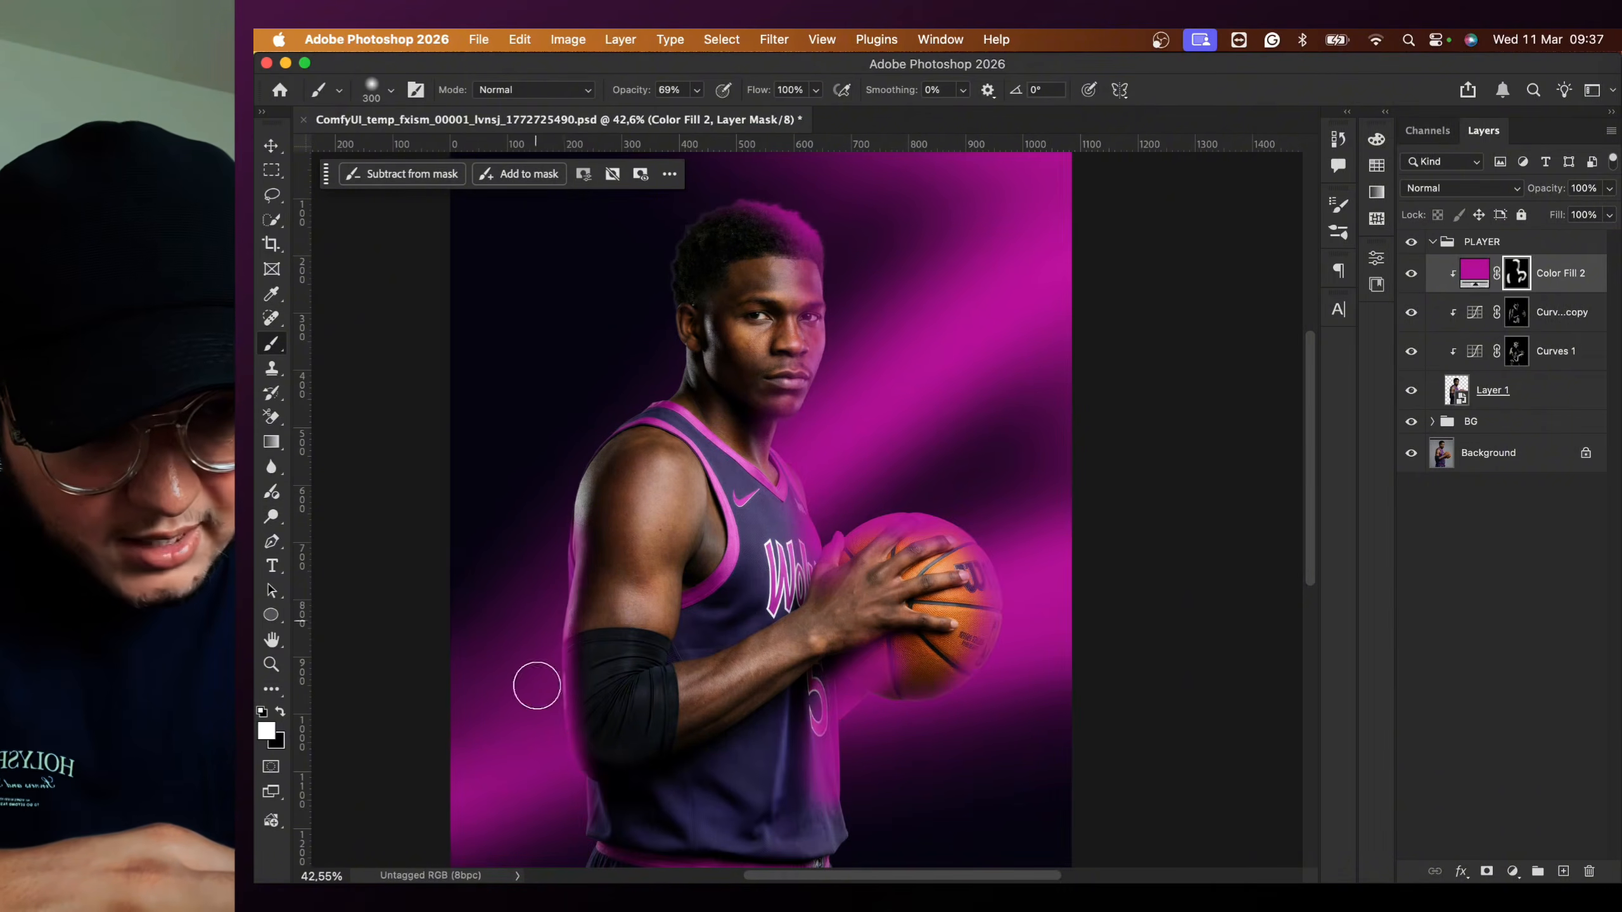
# - Delete the Color Fill 2 layer
pyautogui.scroll(-1, 550, 641)
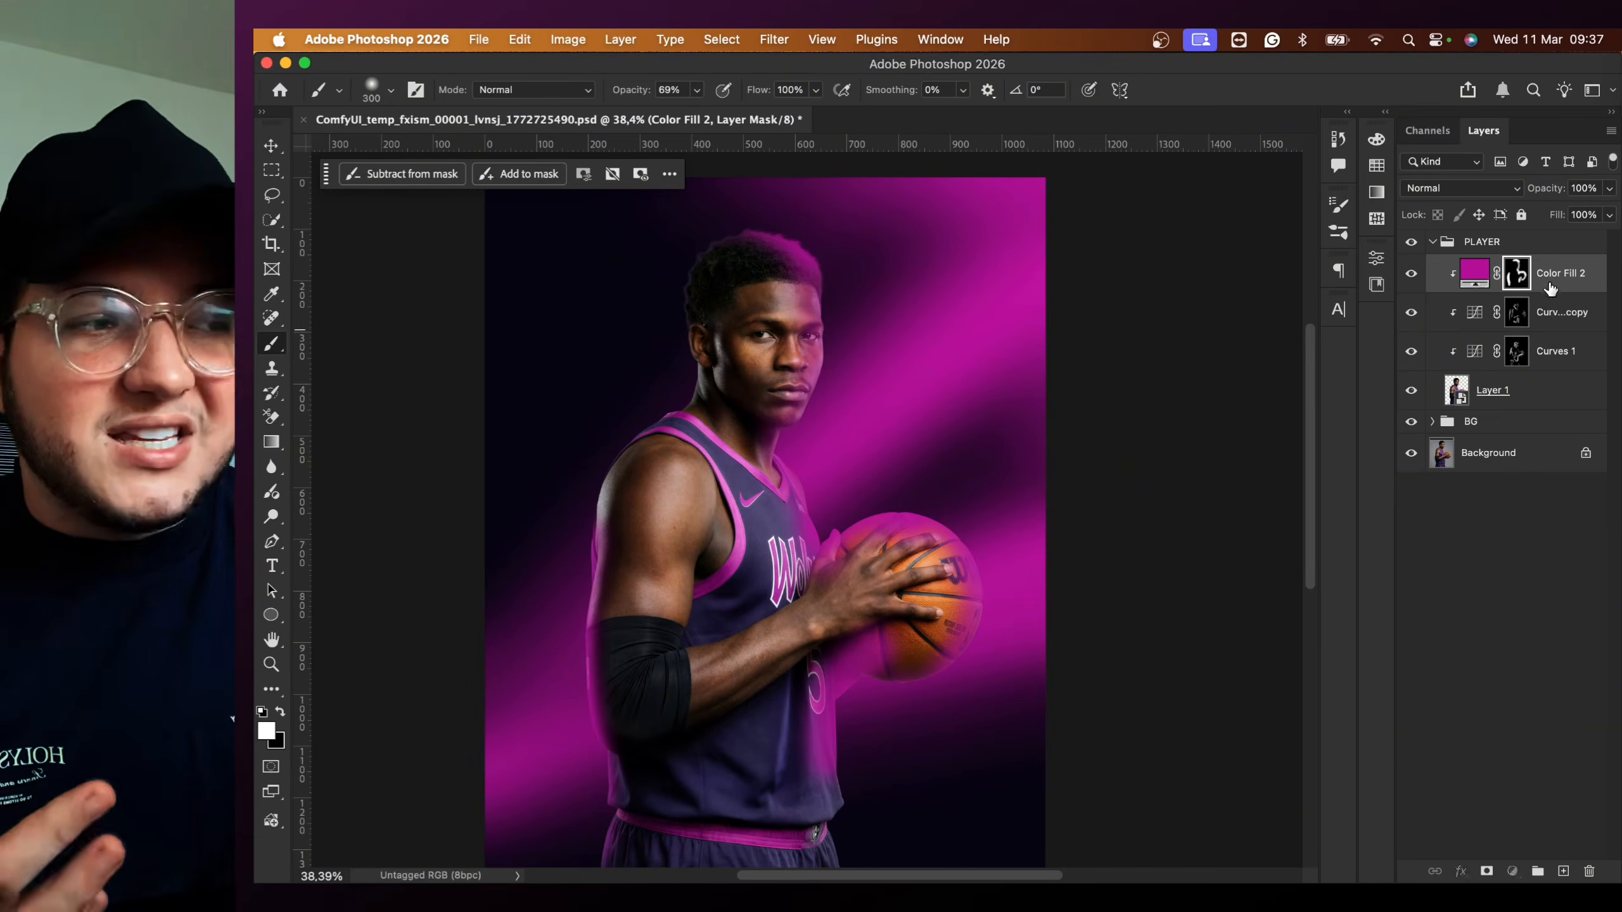
pyautogui.press('super+2')
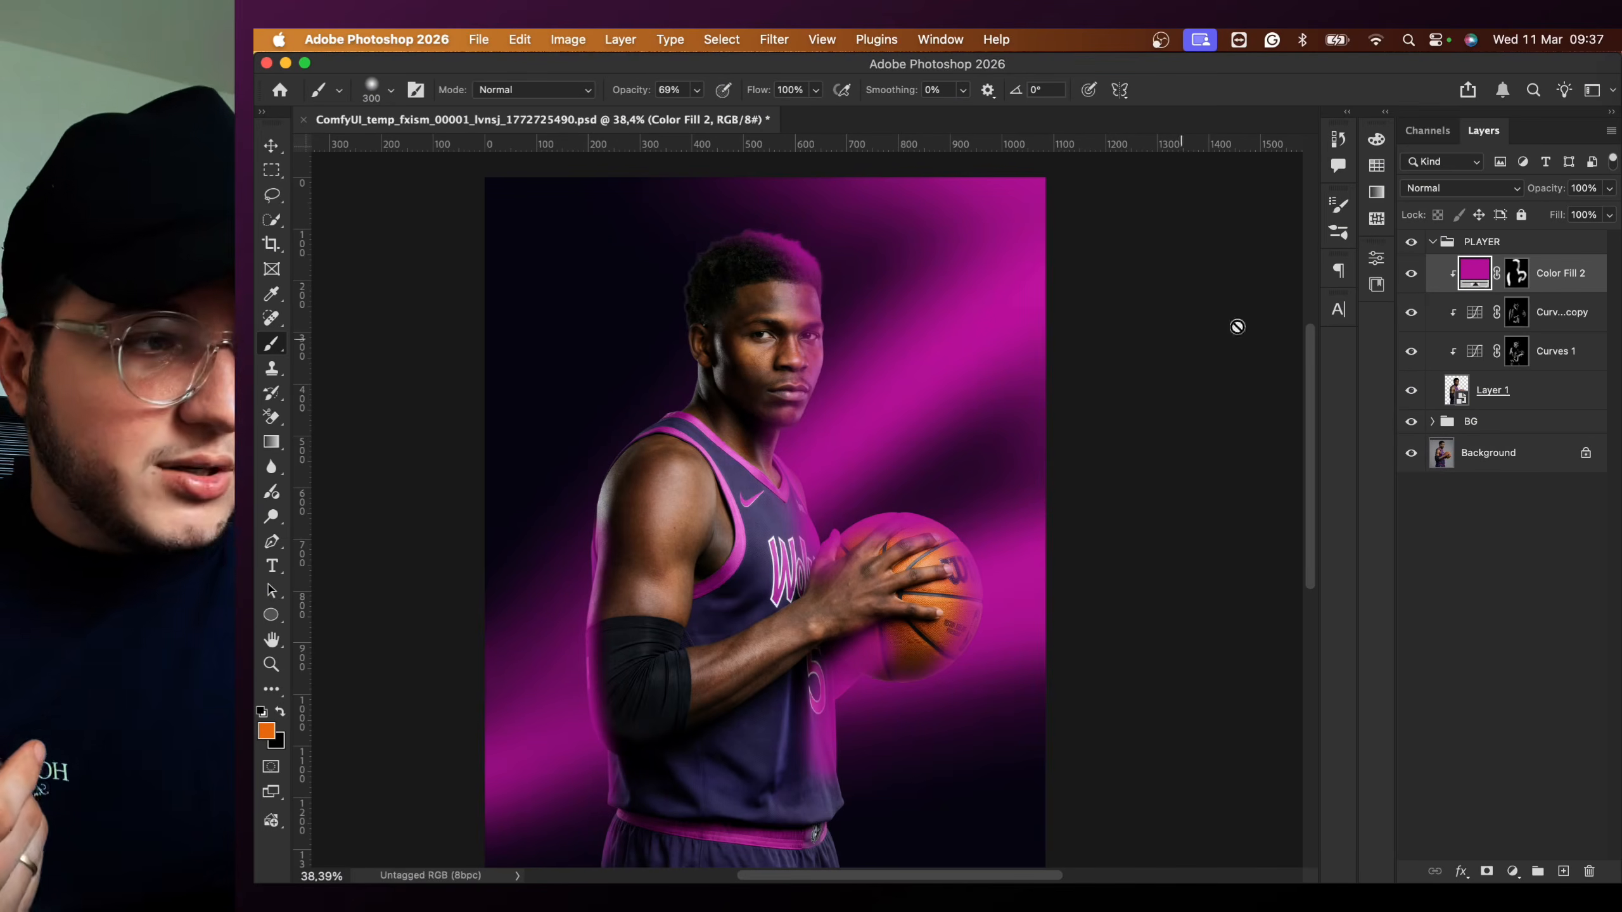
pyautogui.press('BackSpace')
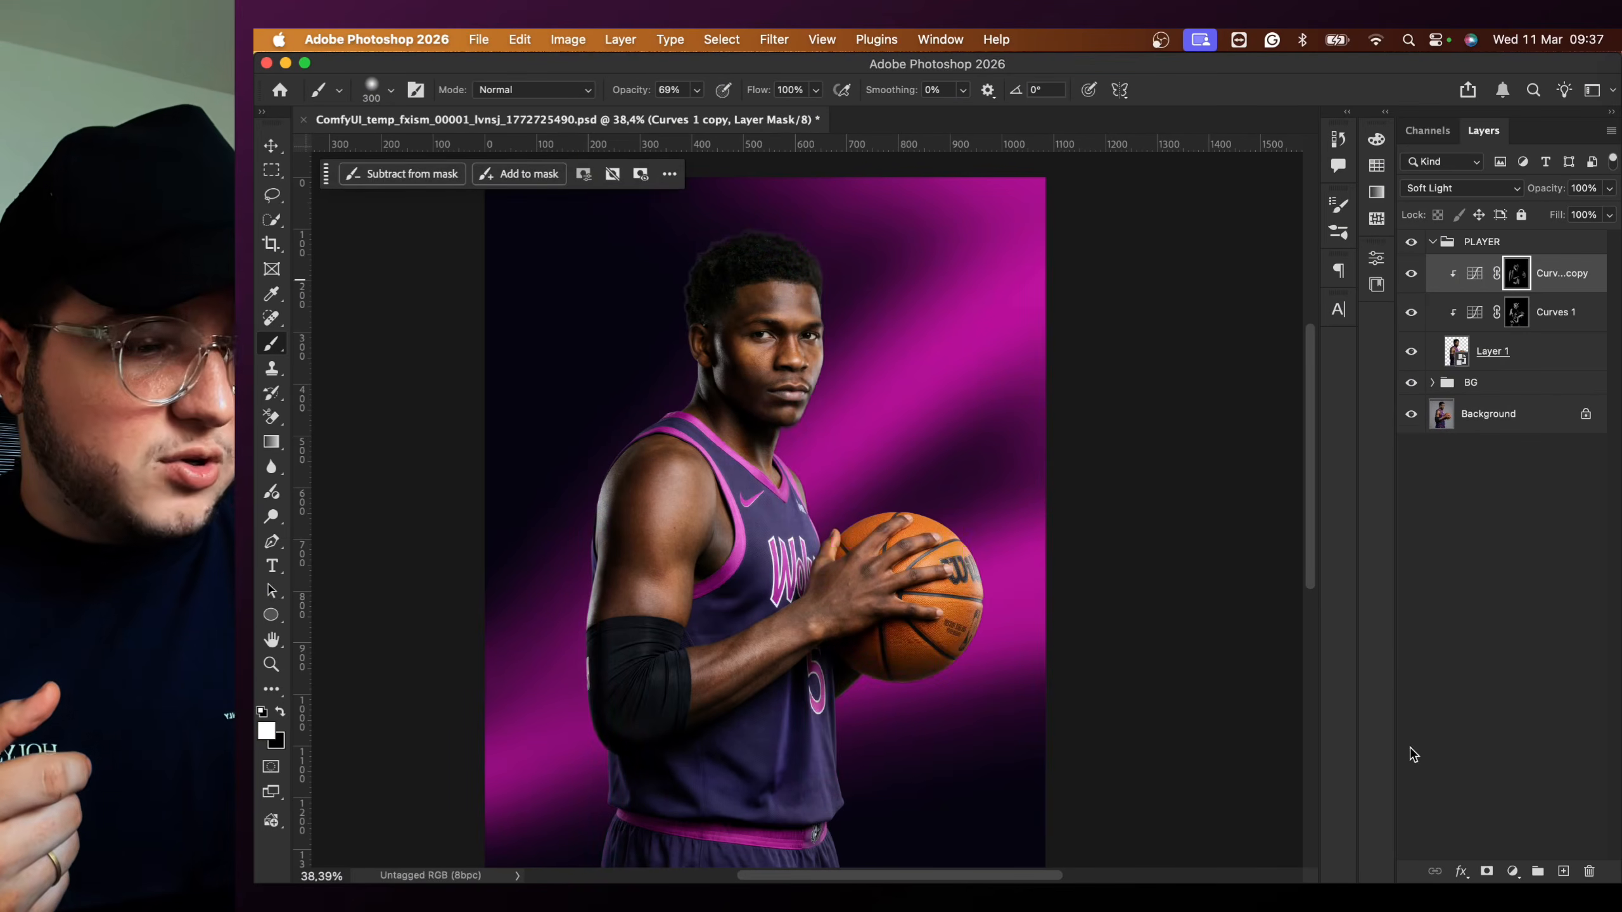
# - Add a Hue/Saturation adjustment layer above Curves 1 copy and clip it to the player
pyautogui.click(1513, 871)
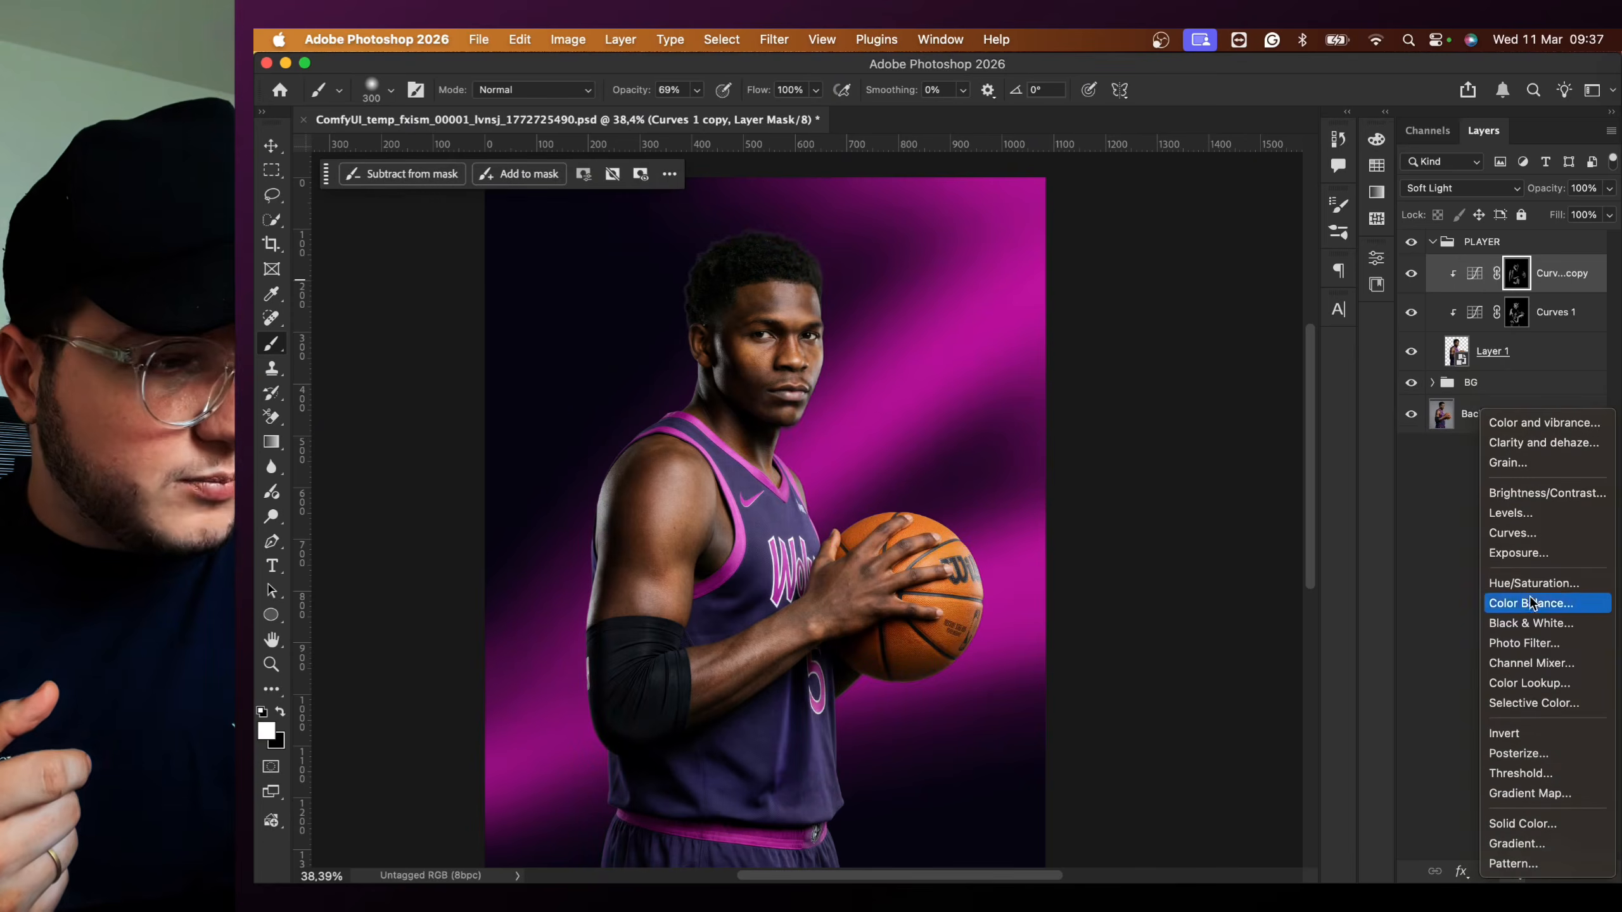
pyautogui.click(1527, 583)
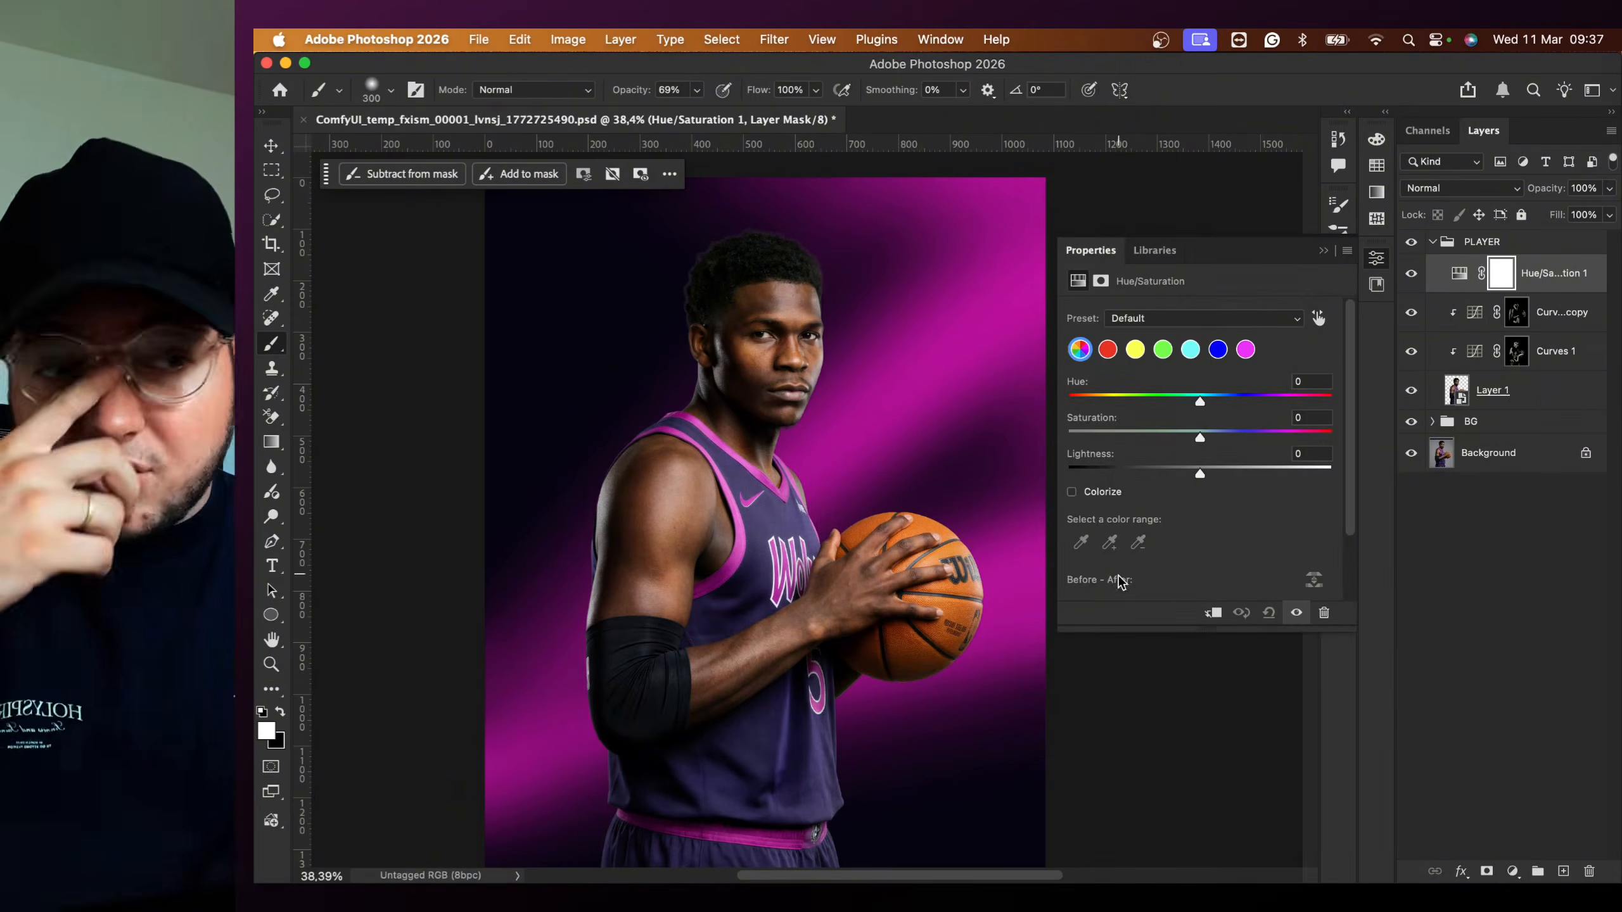
pyautogui.scroll(2, 832, 393)
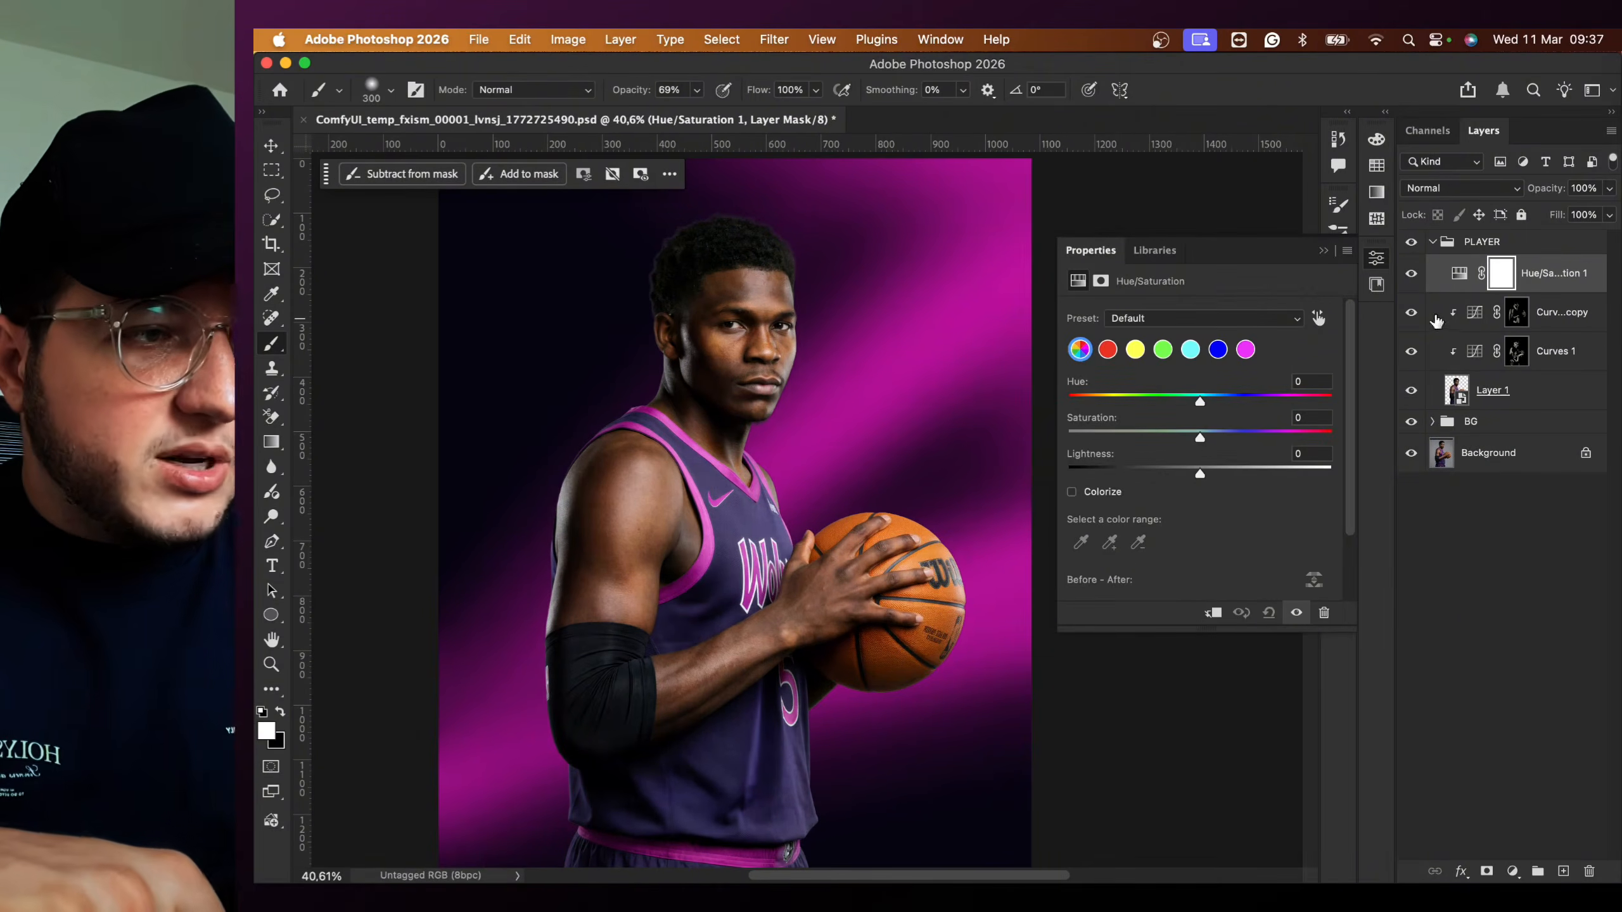
pyautogui.keyDown('alt'); pyautogui.click(1456, 291); pyautogui.keyUp('alt')
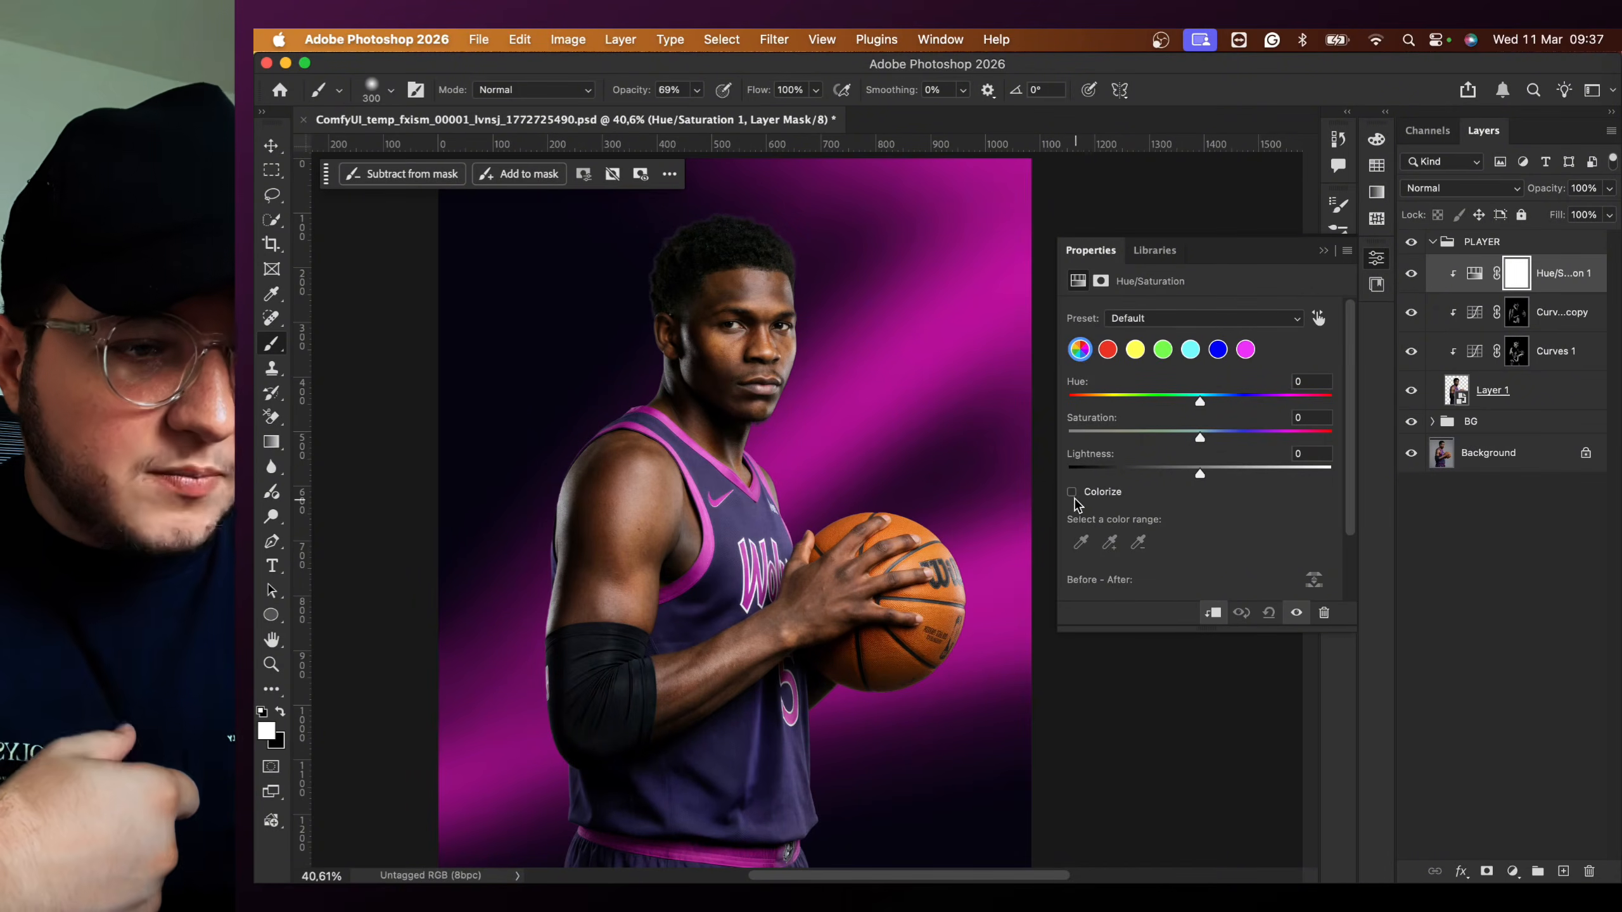
# - Colorize the player through the Hue/Saturation layer with hue 314 and saturation 54 to match the magenta background
pyautogui.click(1100, 491)
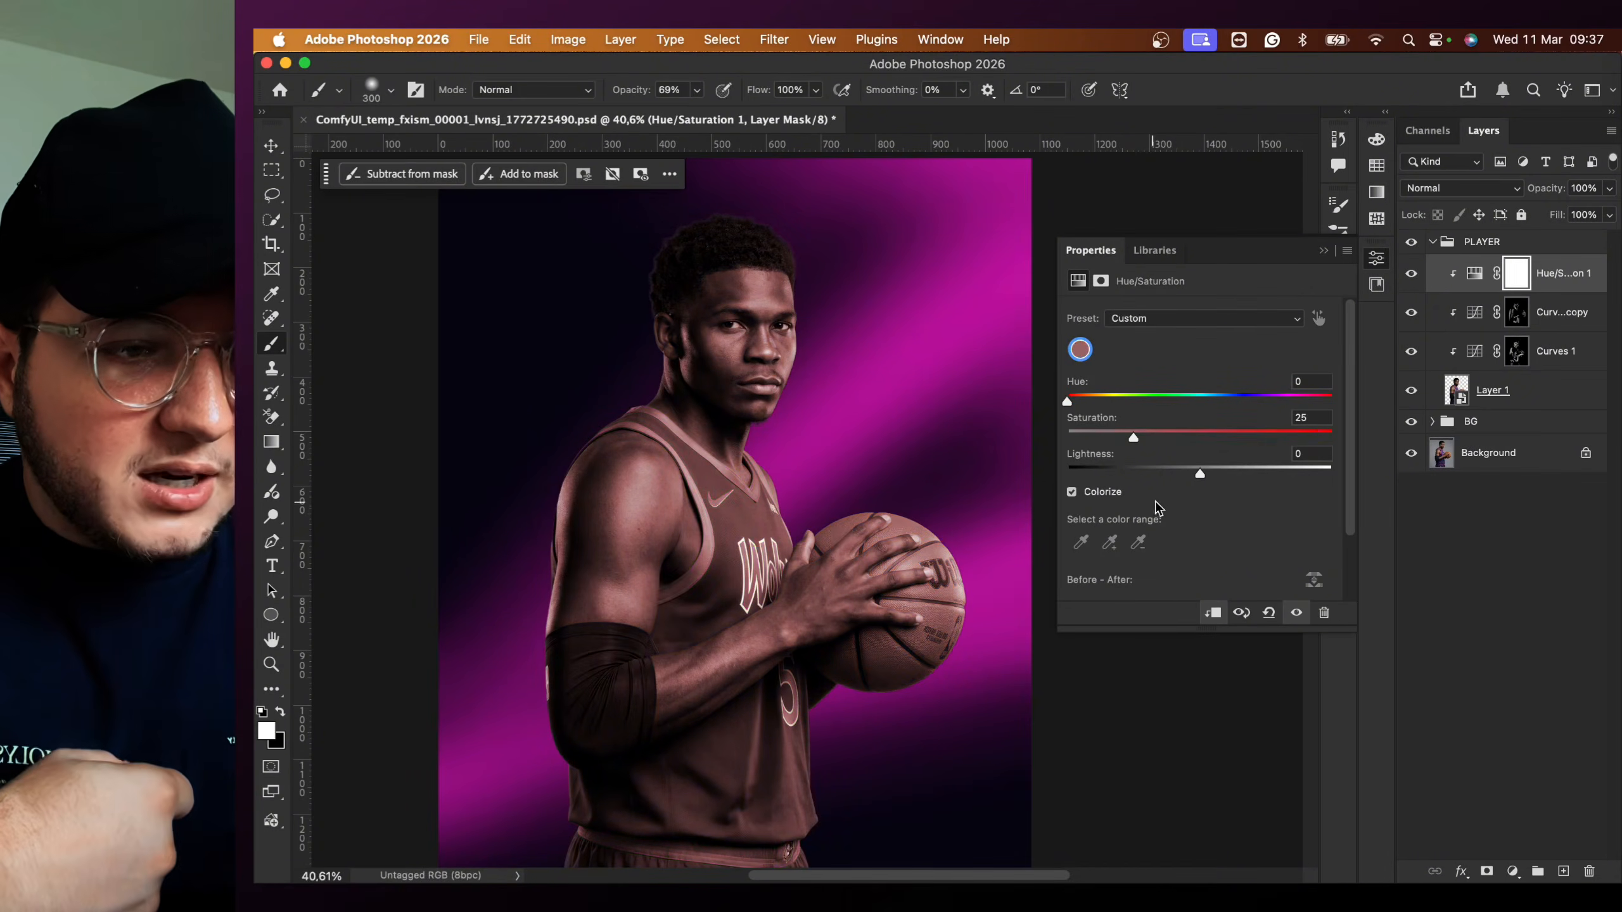
pyautogui.click(1195, 399)
pyautogui.click(1195, 437)
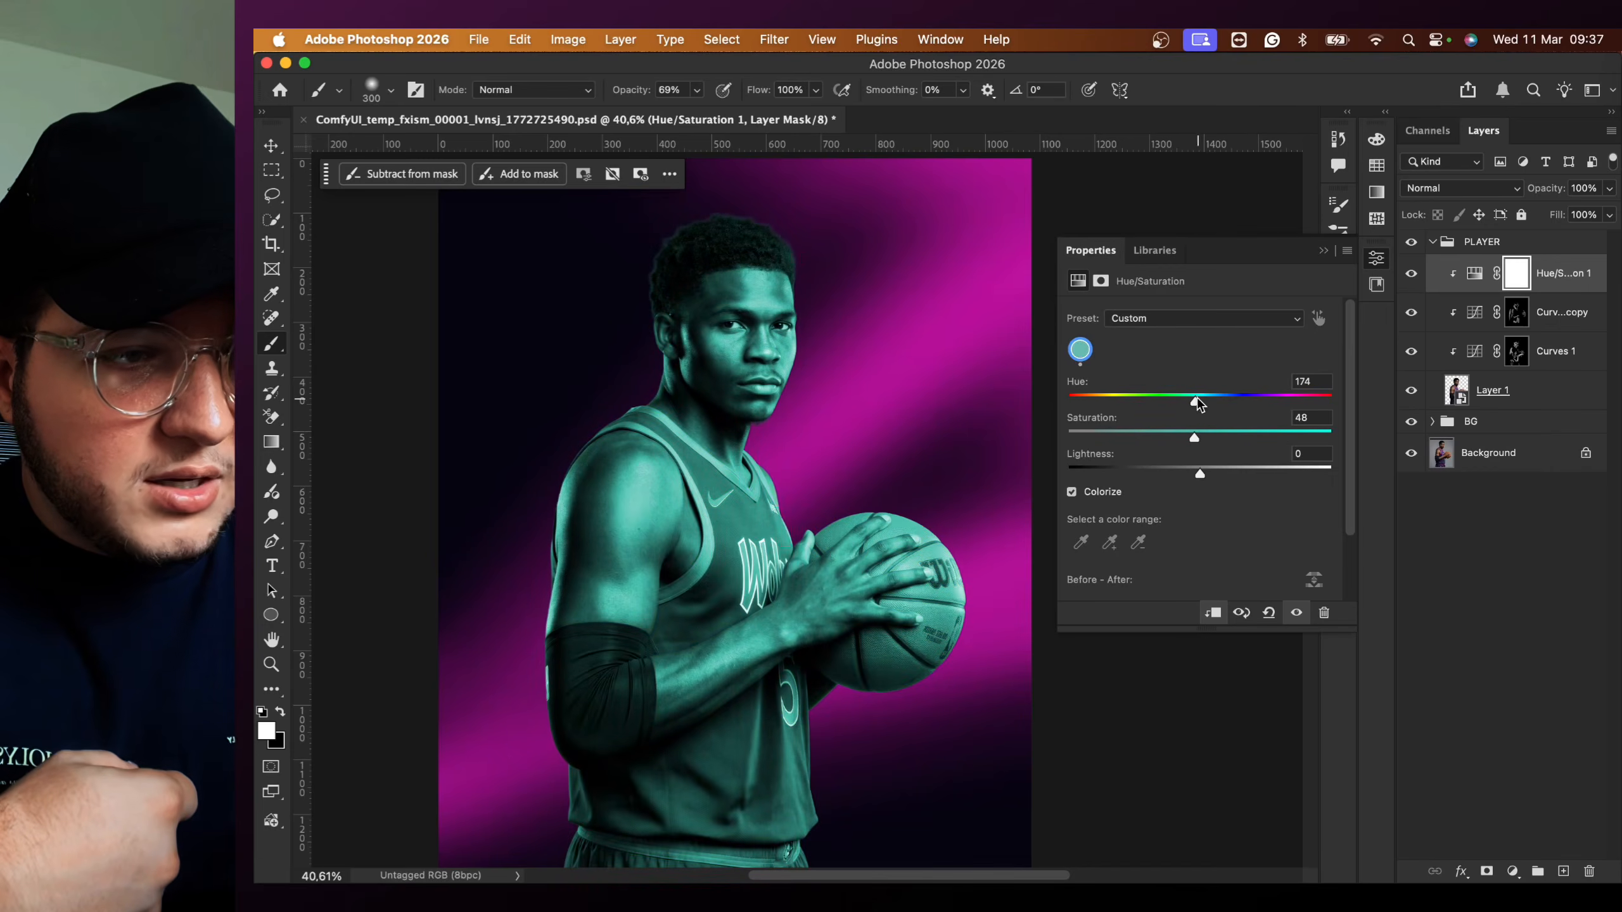
pyautogui.moveTo(1197, 402)
pyautogui.mouseDown()
pyautogui.moveTo(1316, 411)
pyautogui.moveTo(1046, 441)
pyautogui.moveTo(1210, 438)
pyautogui.mouseUp()
pyautogui.scroll(-1, 771, 478)
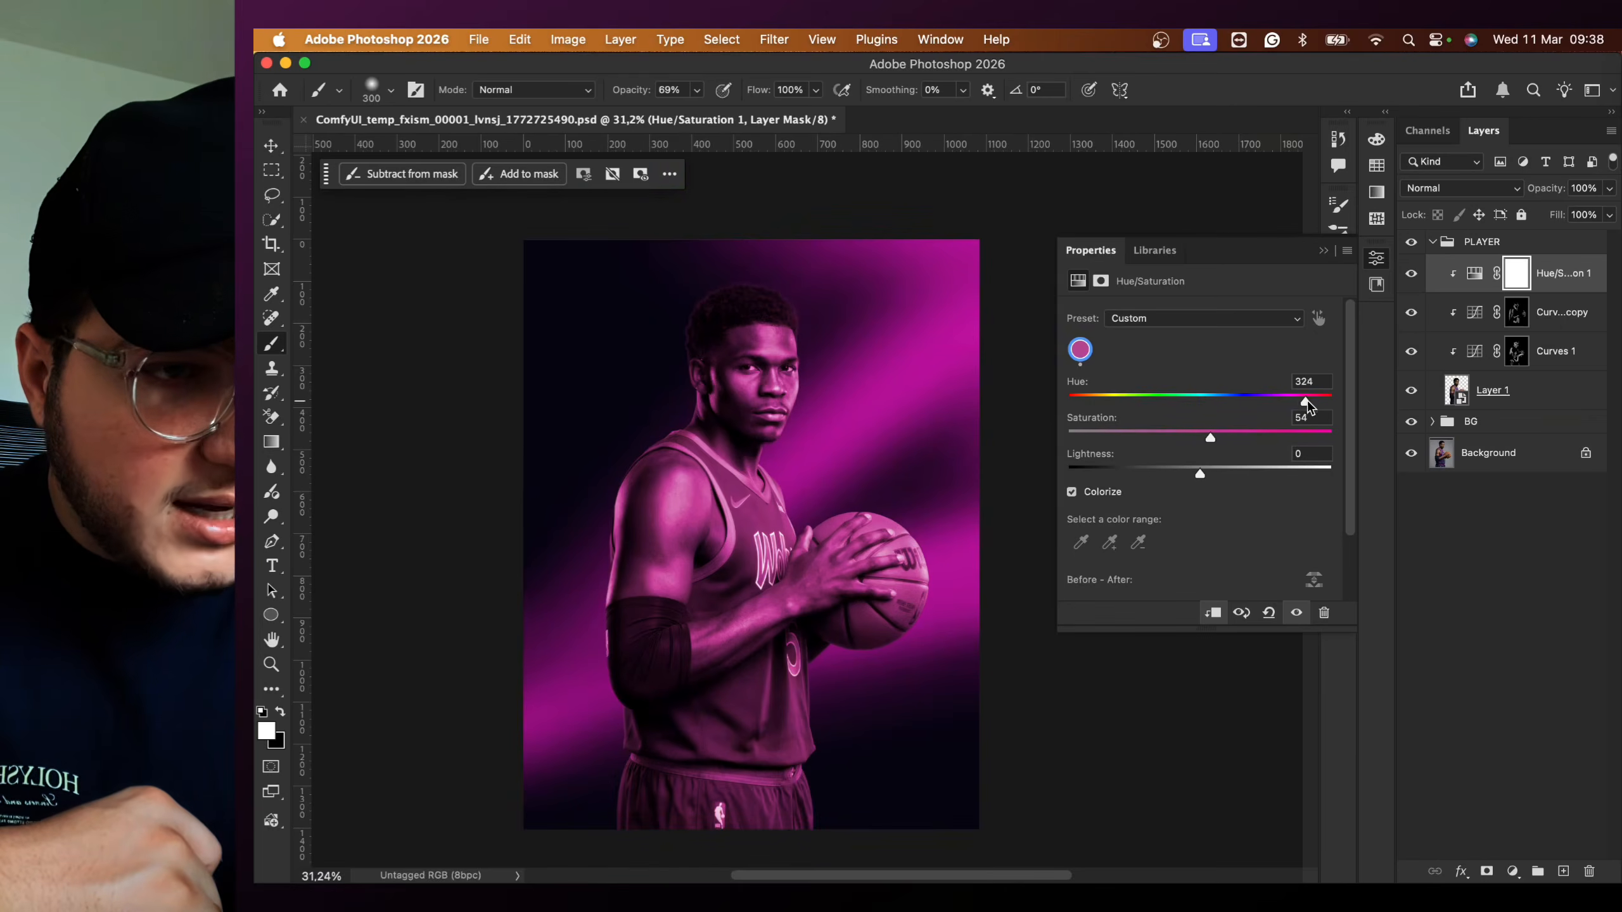
pyautogui.moveTo(1303, 401); pyautogui.dragTo(1298, 402)
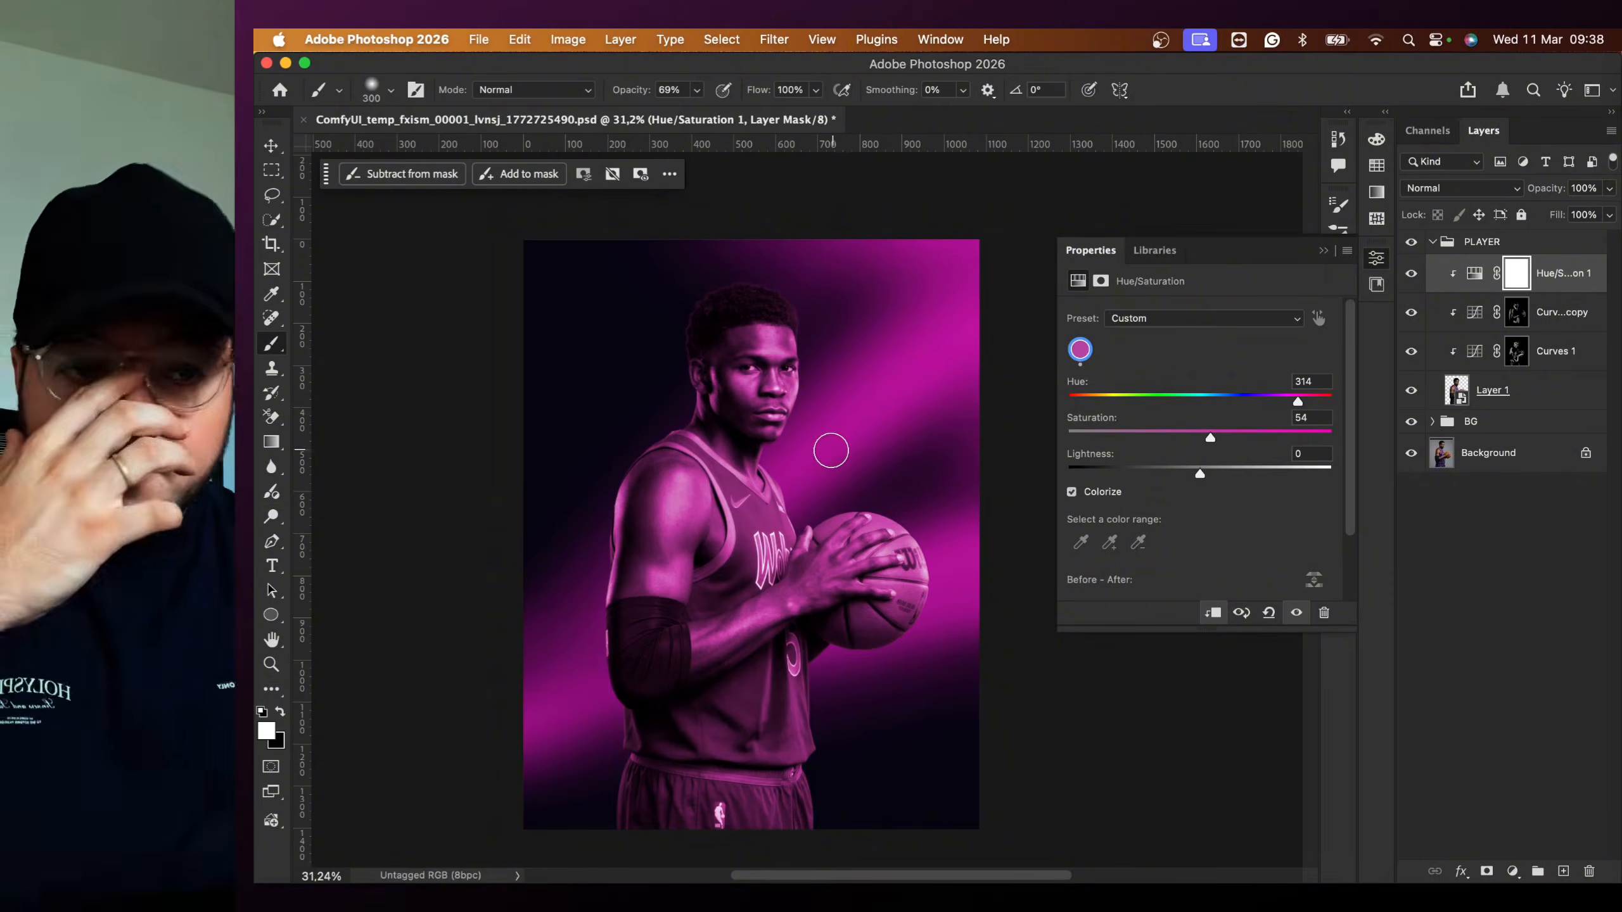
# - Compare the player with the Hue/Saturation layer switched off and on
pyautogui.scroll(2, 844, 385)
pyautogui.press('v')
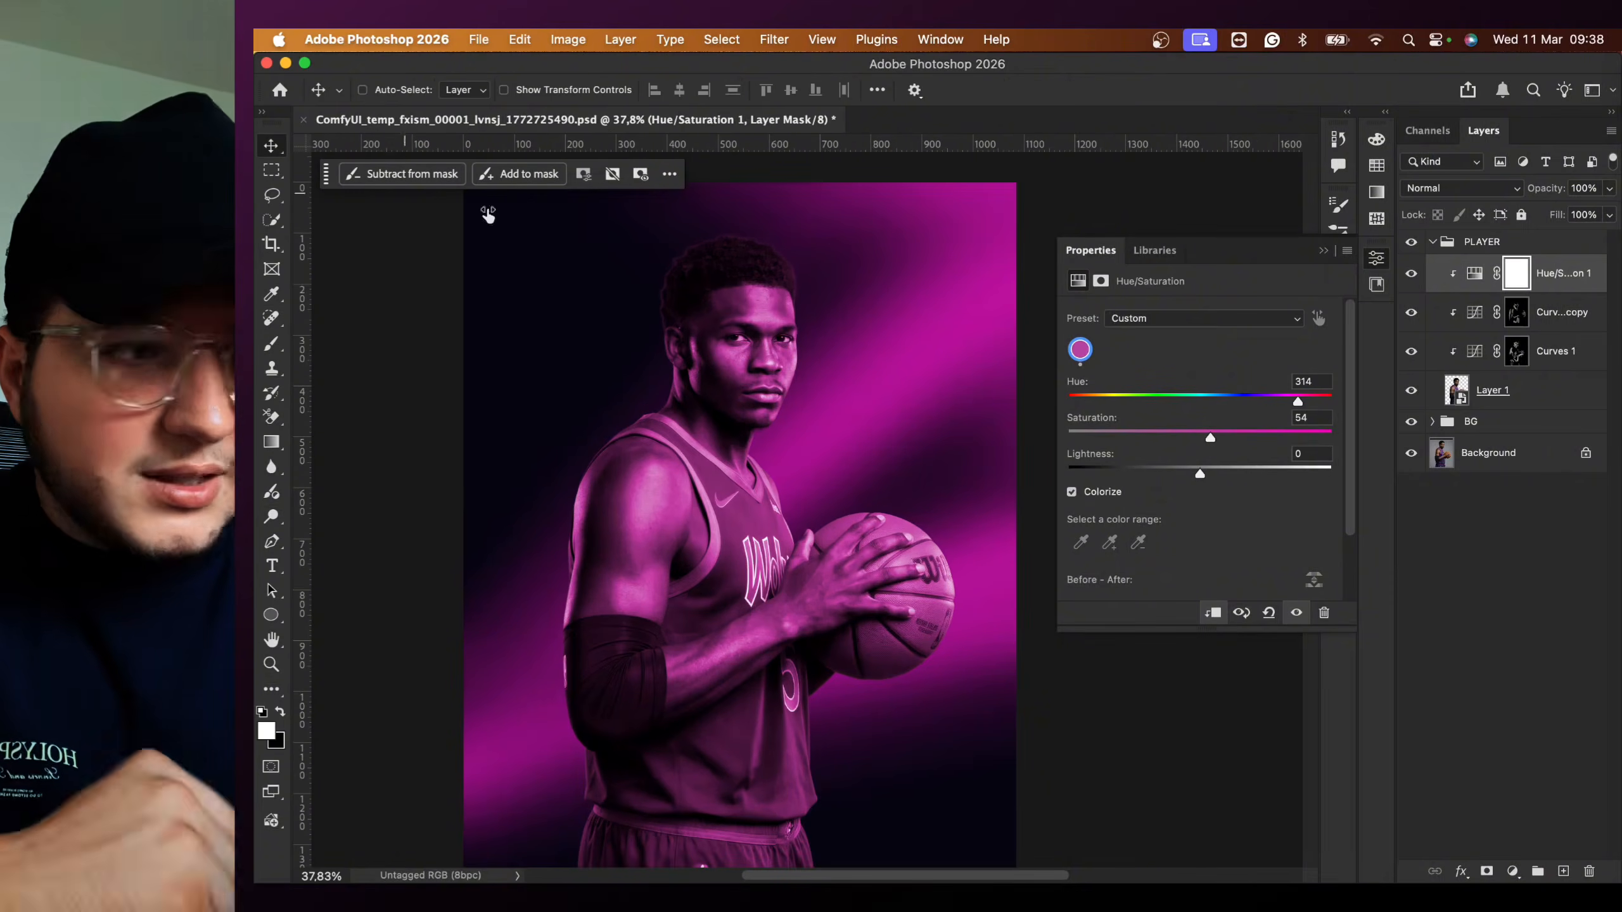
pyautogui.click(1413, 276)
pyautogui.click(1412, 276)
pyautogui.click(1413, 276)
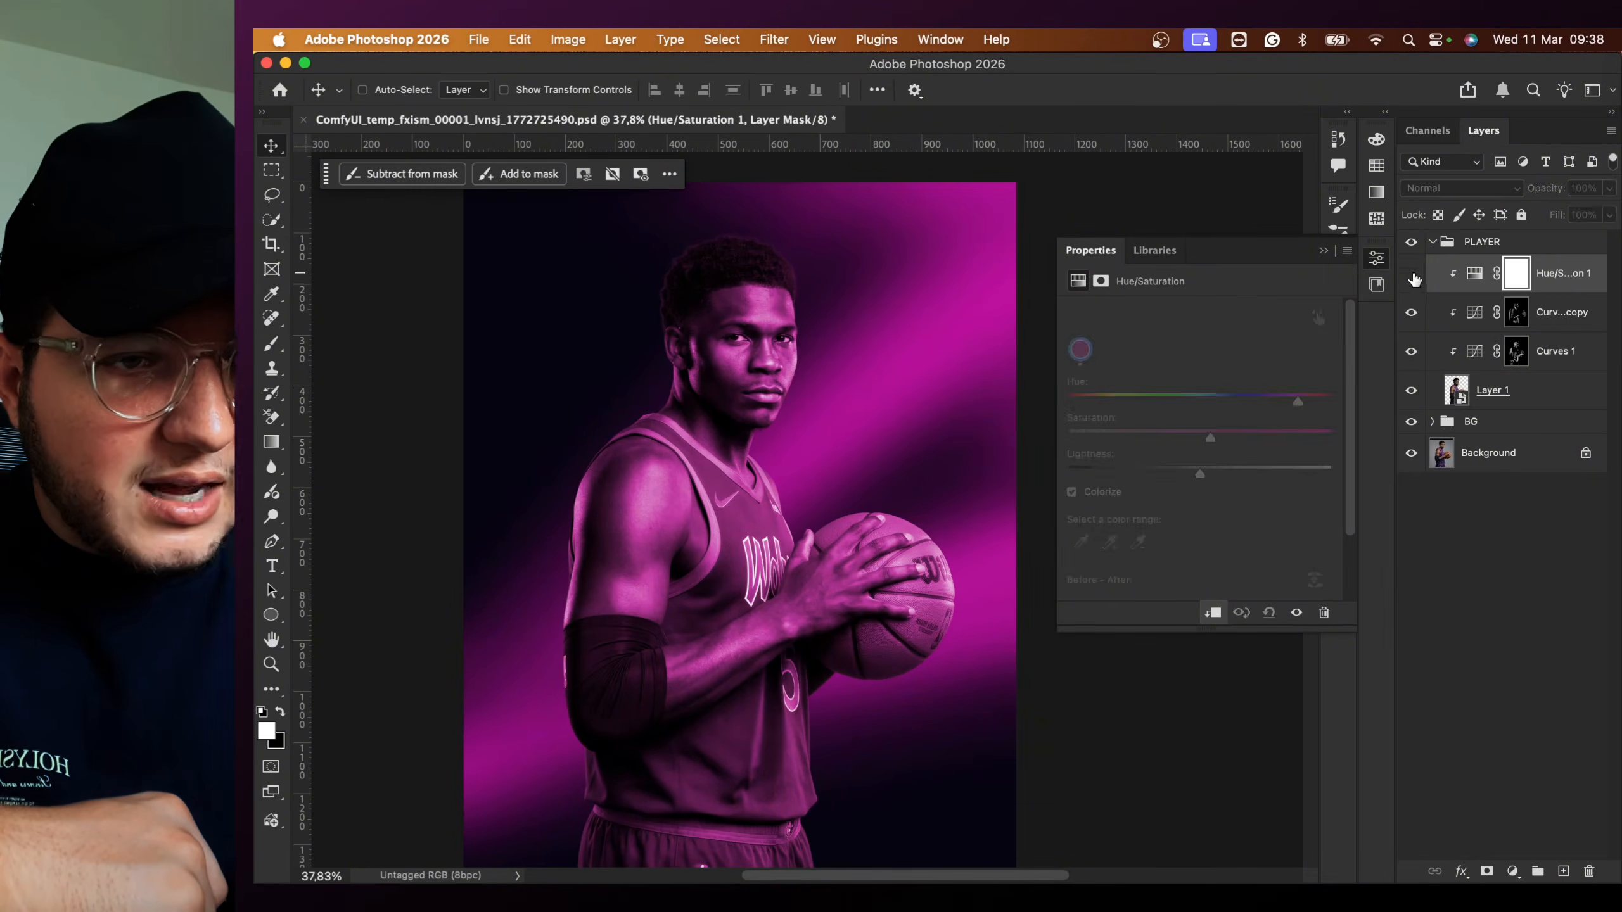
# - Hide the Hue/Saturation layer and paint the sampled background magenta down the ball side of the player on a new layer at 69% opacity
pyautogui.click(1412, 276)
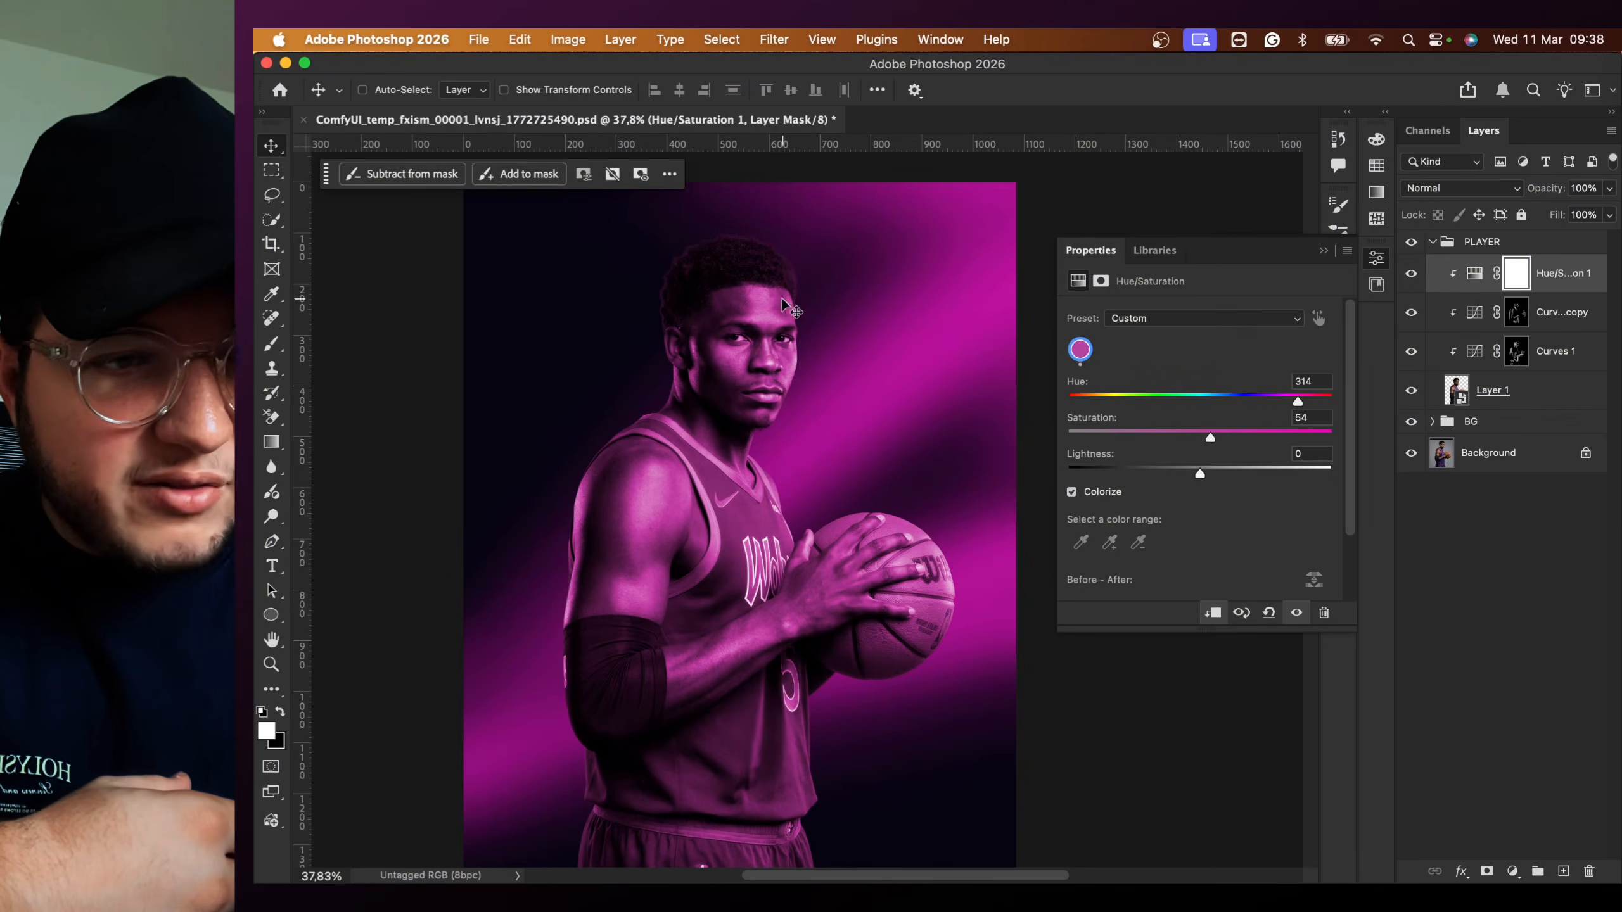
pyautogui.click(1411, 274)
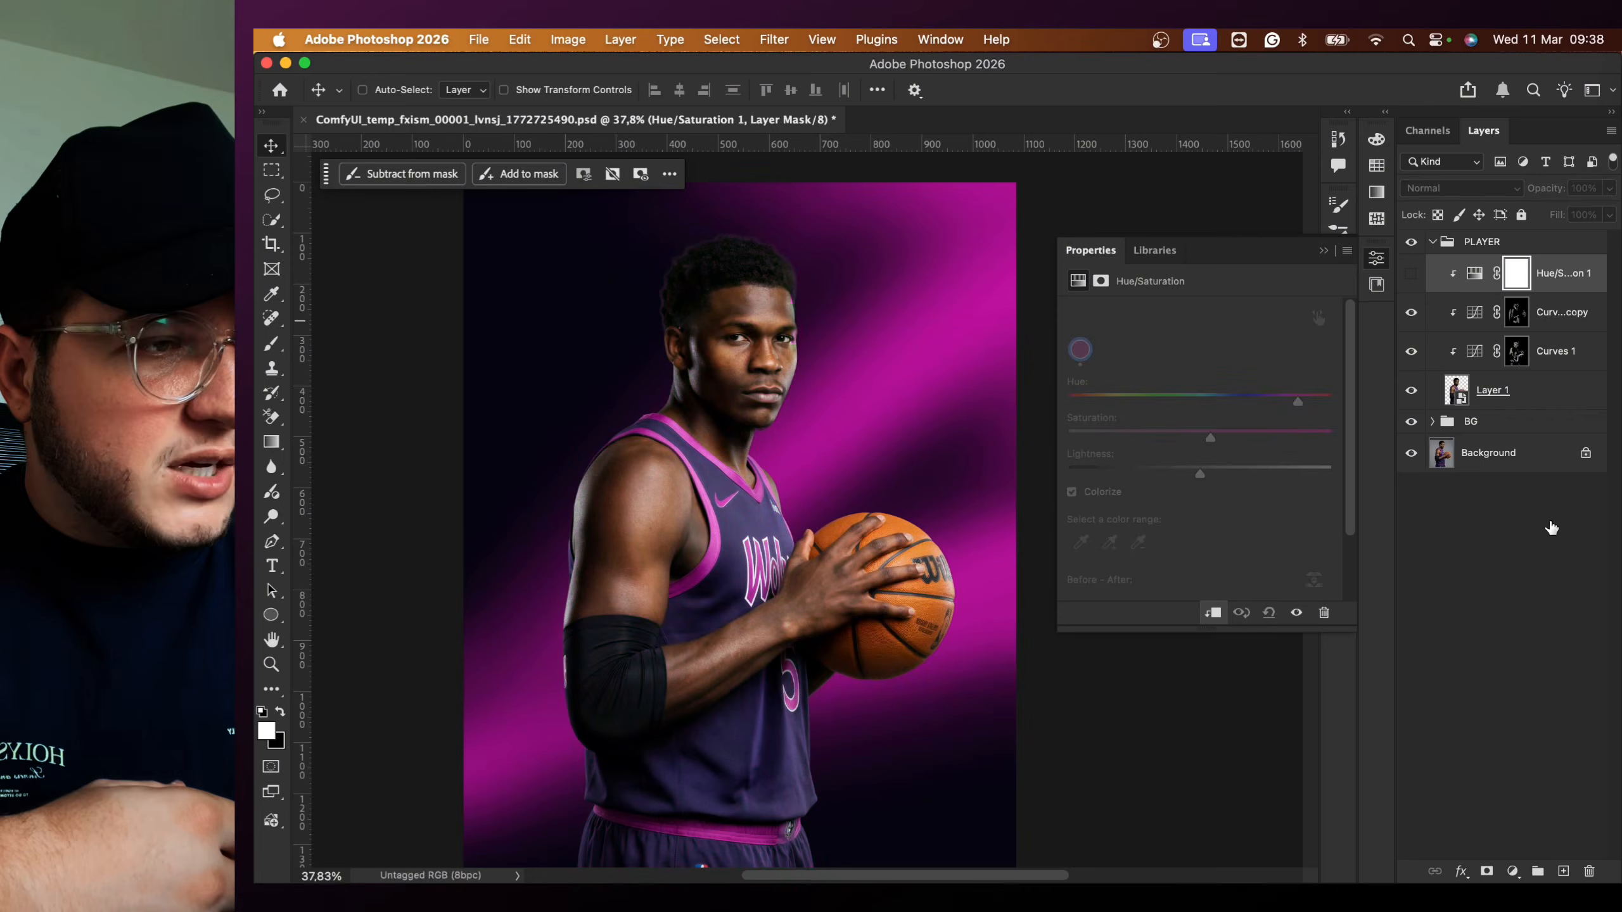
pyautogui.click(1564, 871)
pyautogui.press('b')
pyautogui.keyDown('alt'); pyautogui.click(892, 360); pyautogui.keyUp('alt')
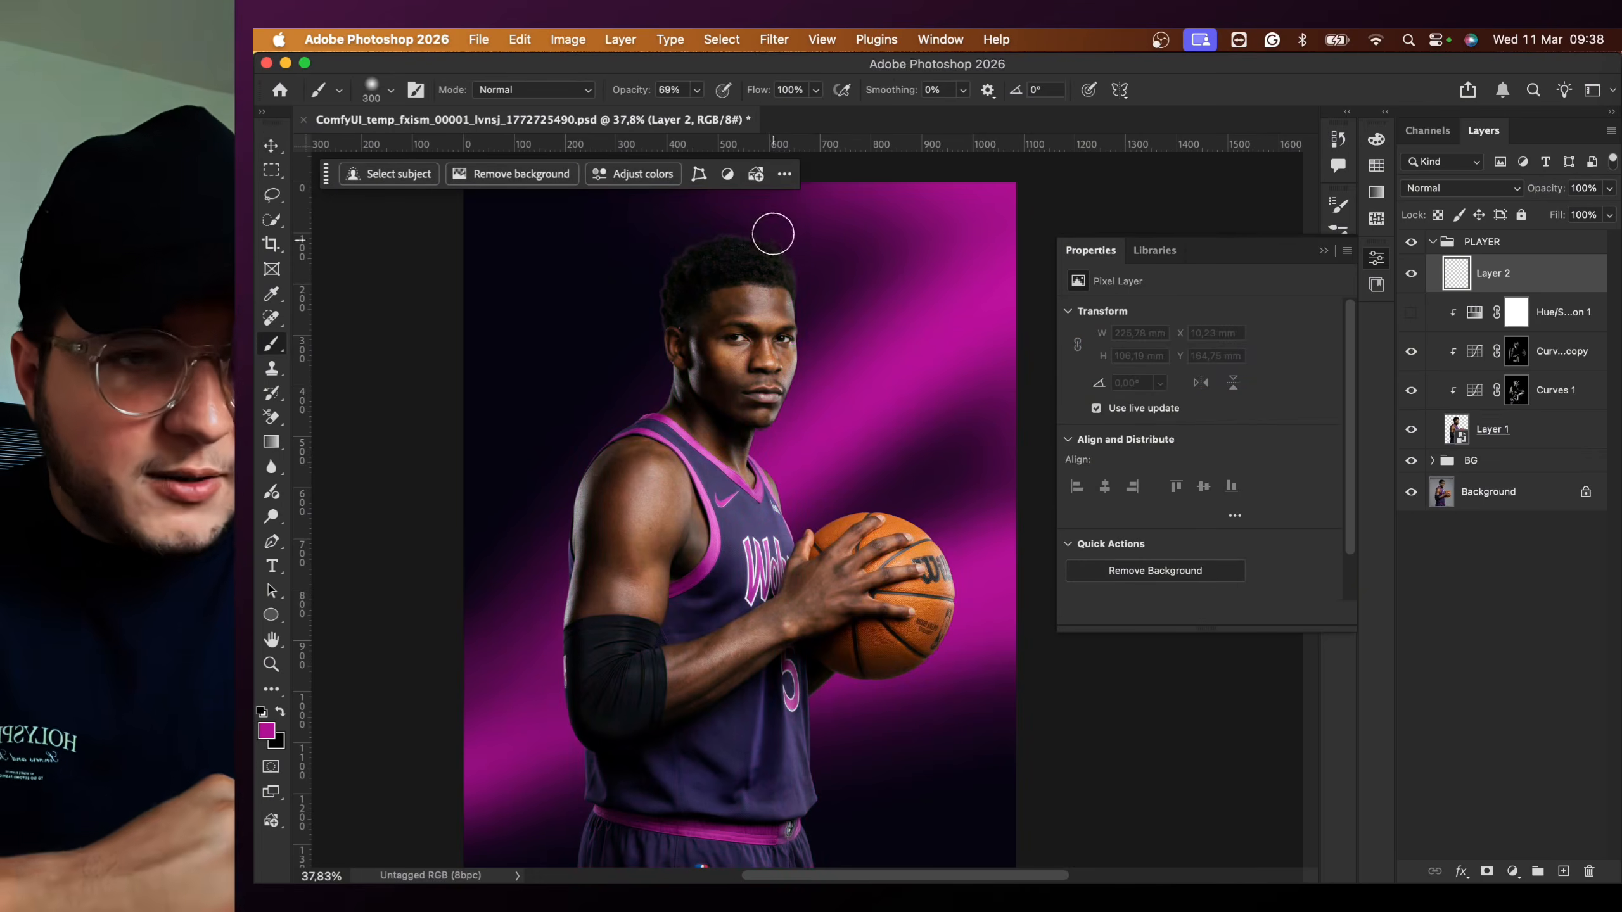
pyautogui.moveTo(773, 234)
pyautogui.mouseDown()
pyautogui.moveTo(770, 411)
pyautogui.moveTo(765, 251)
pyautogui.moveTo(759, 436)
pyautogui.moveTo(778, 305)
pyautogui.moveTo(747, 420)
pyautogui.moveTo(790, 568)
pyautogui.moveTo(923, 525)
pyautogui.moveTo(924, 553)
pyautogui.moveTo(924, 531)
pyautogui.moveTo(806, 656)
pyautogui.moveTo(830, 726)
pyautogui.moveTo(808, 850)
pyautogui.mouseUp()
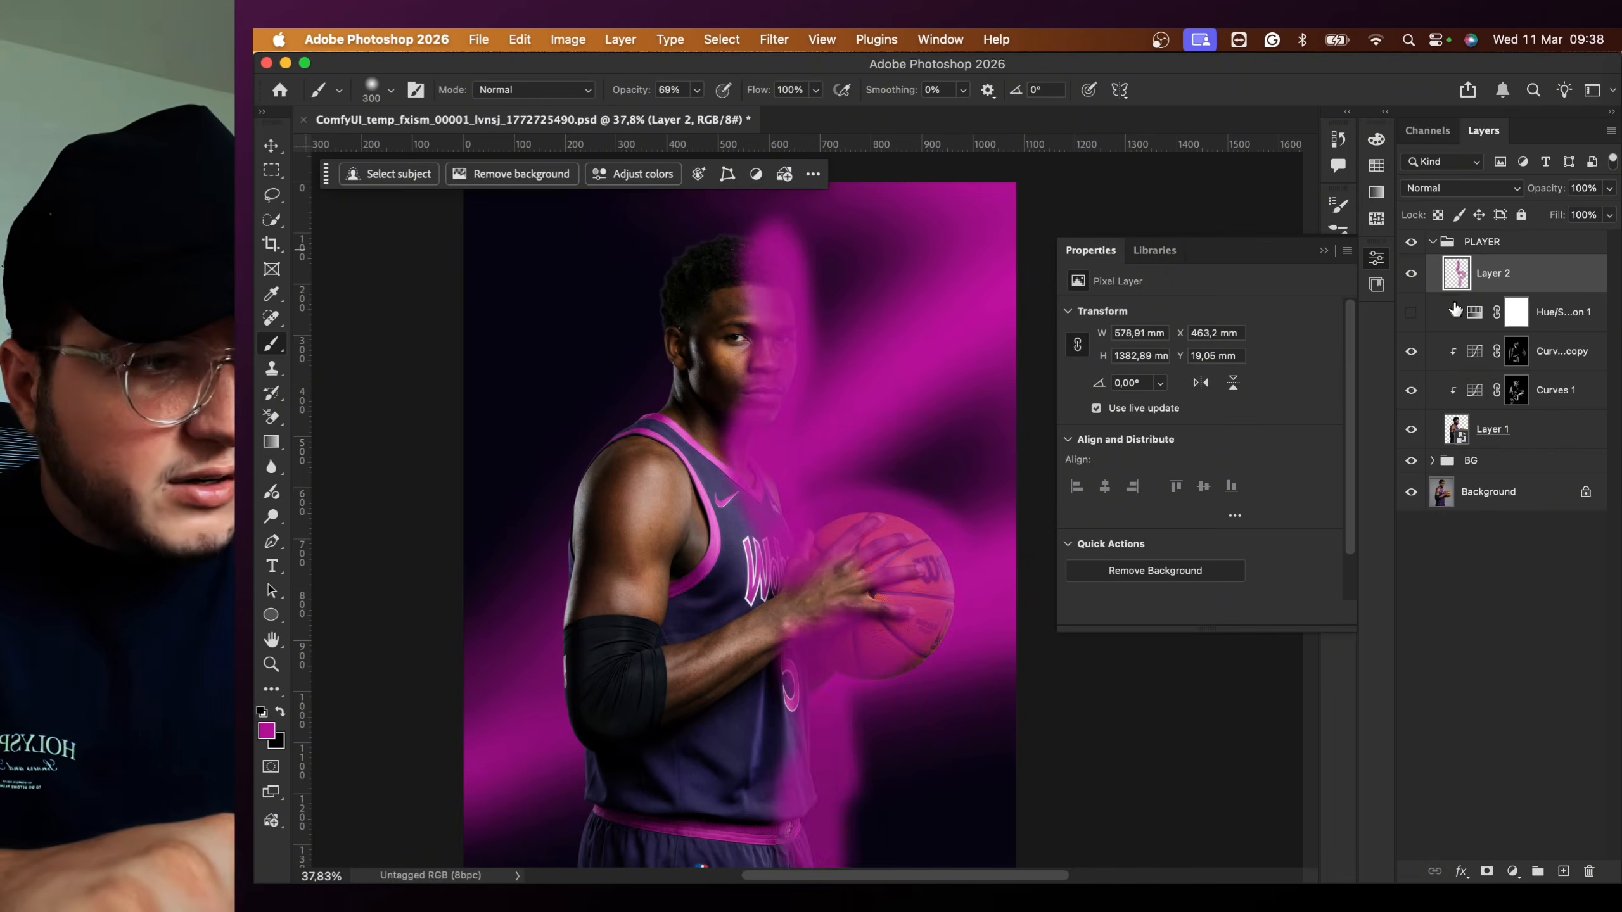
# - Undo the magenta brush strokes and the new layer
pyautogui.press('super+z')
pyautogui.press('super+z')
pyautogui.press('super+z')
pyautogui.press('super+z')
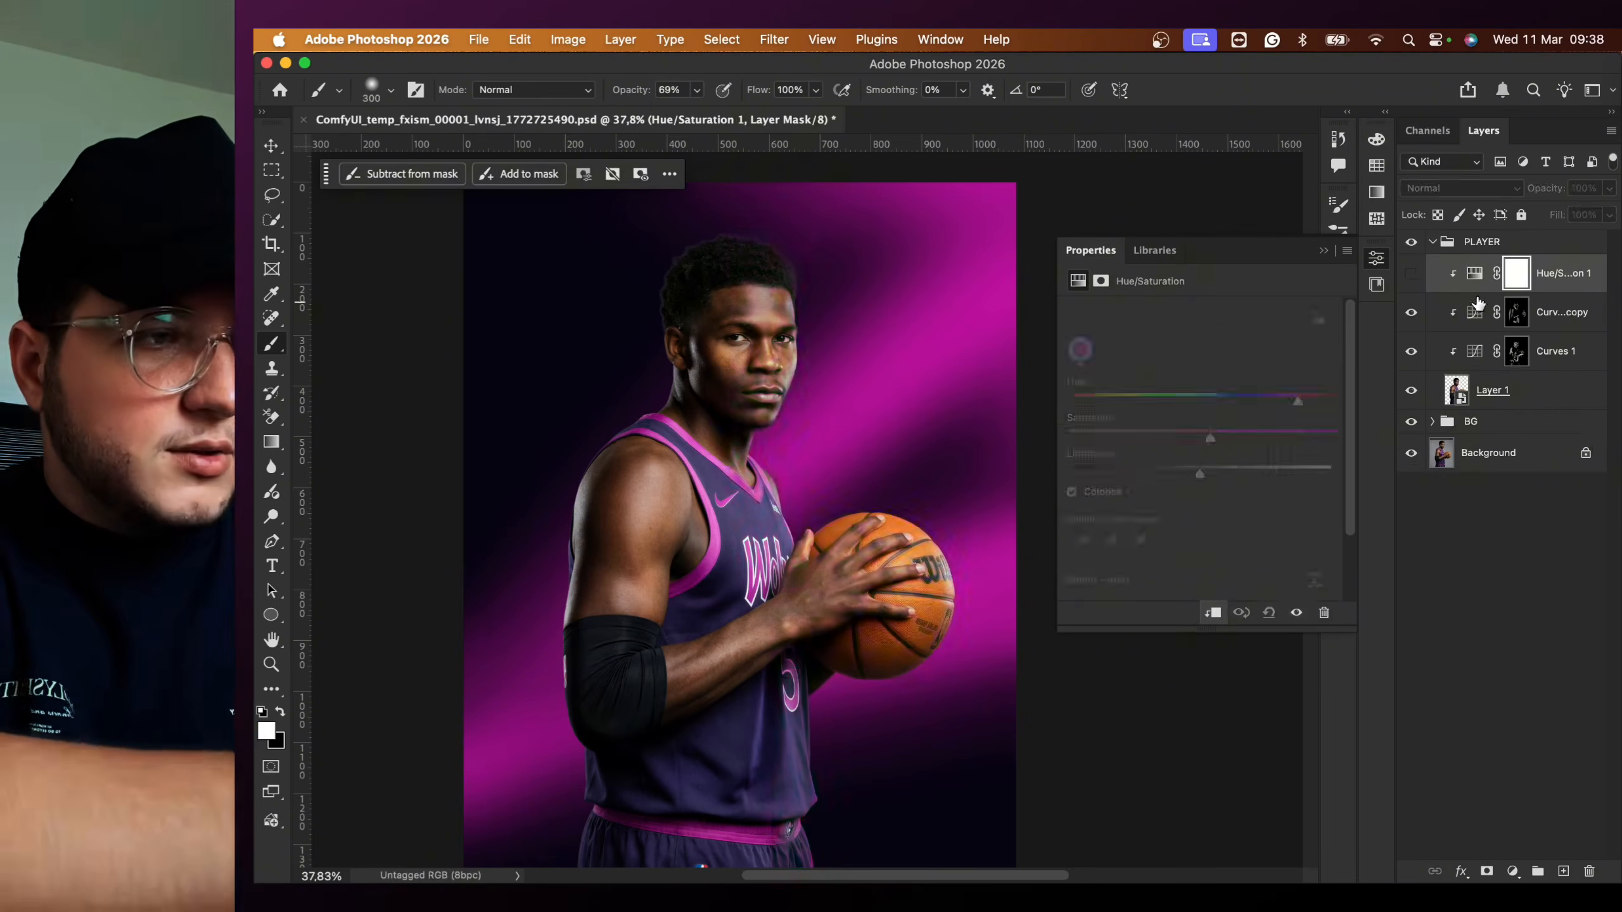
# - Show the Hue/Saturation layer again and invert its mask to black
pyautogui.click(1411, 273)
pyautogui.click(271, 146)
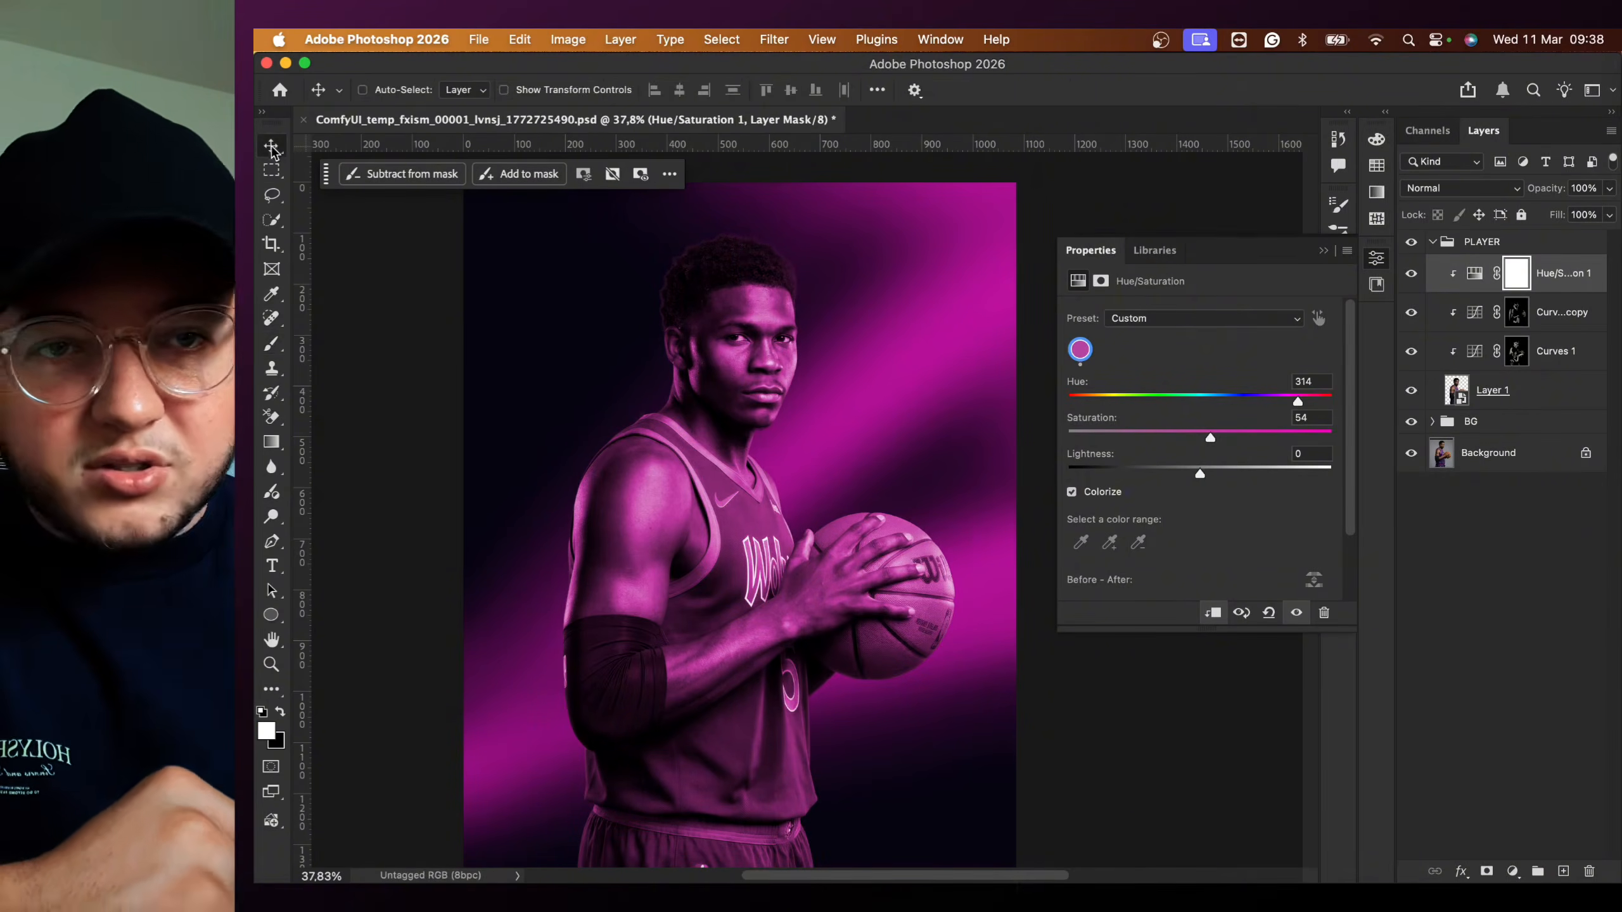
pyautogui.click(1324, 253)
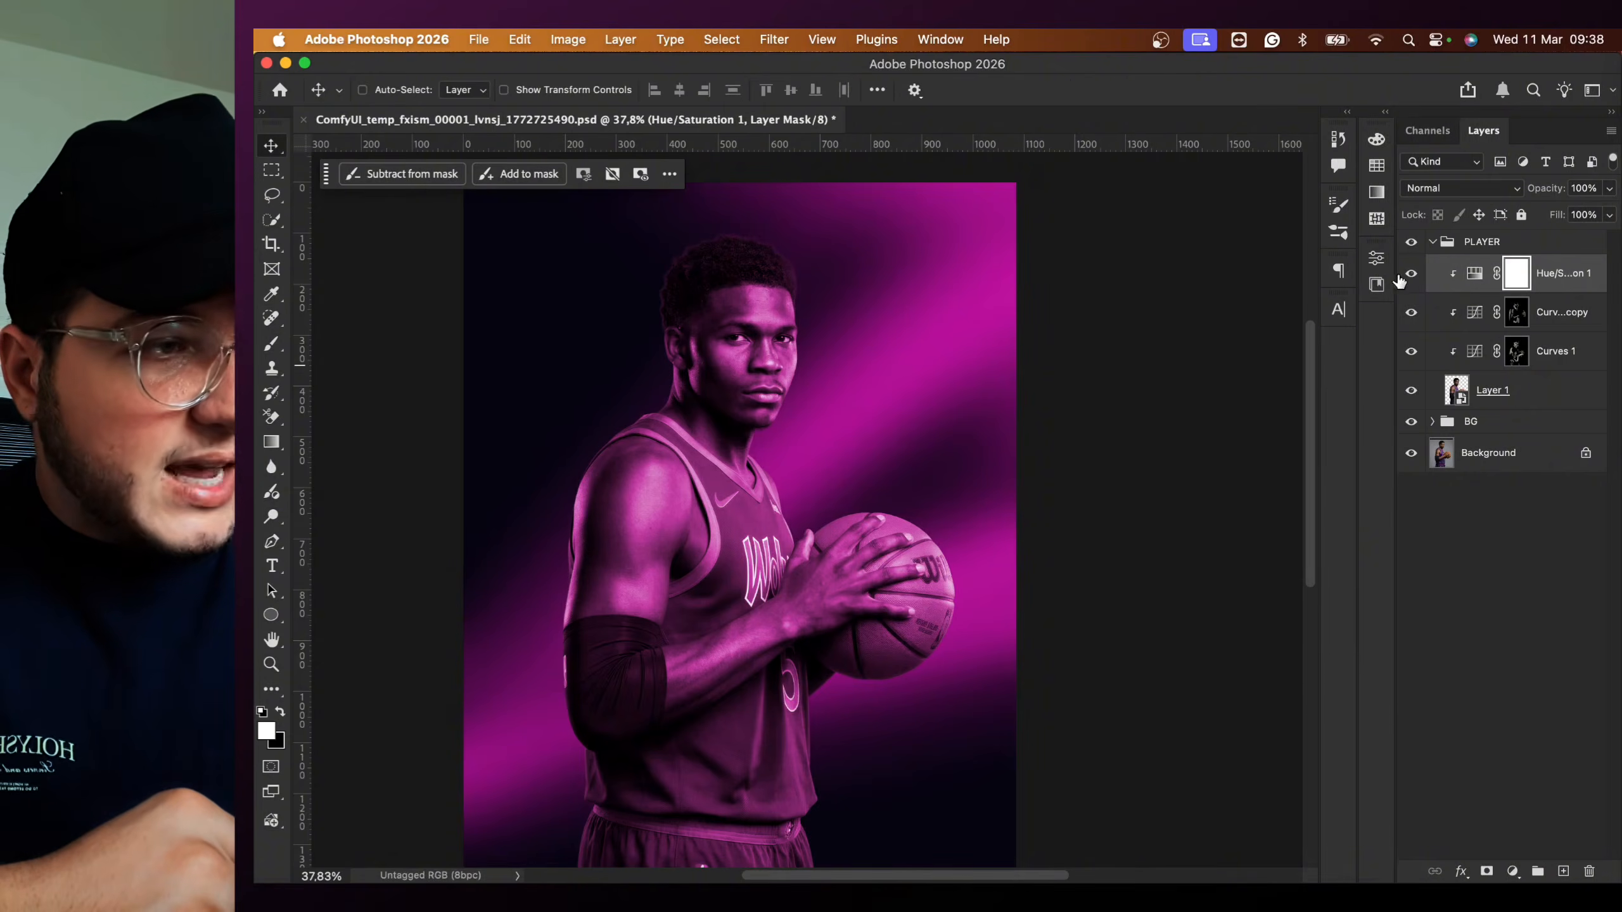
pyautogui.hscroll(2, 915, 453)
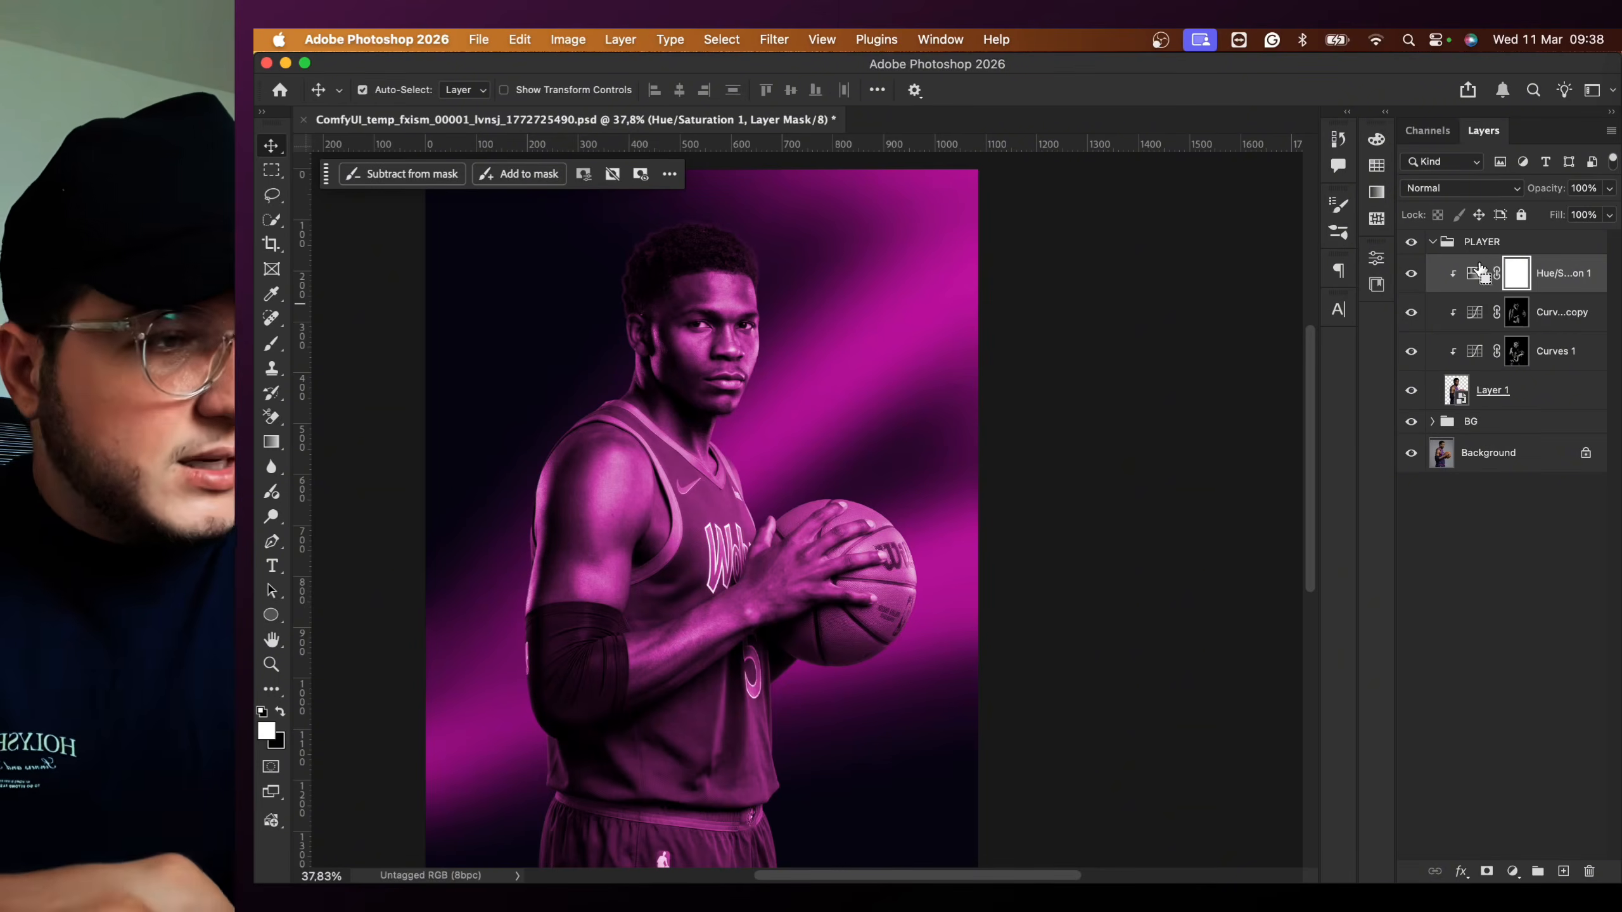
pyautogui.press('super+i')
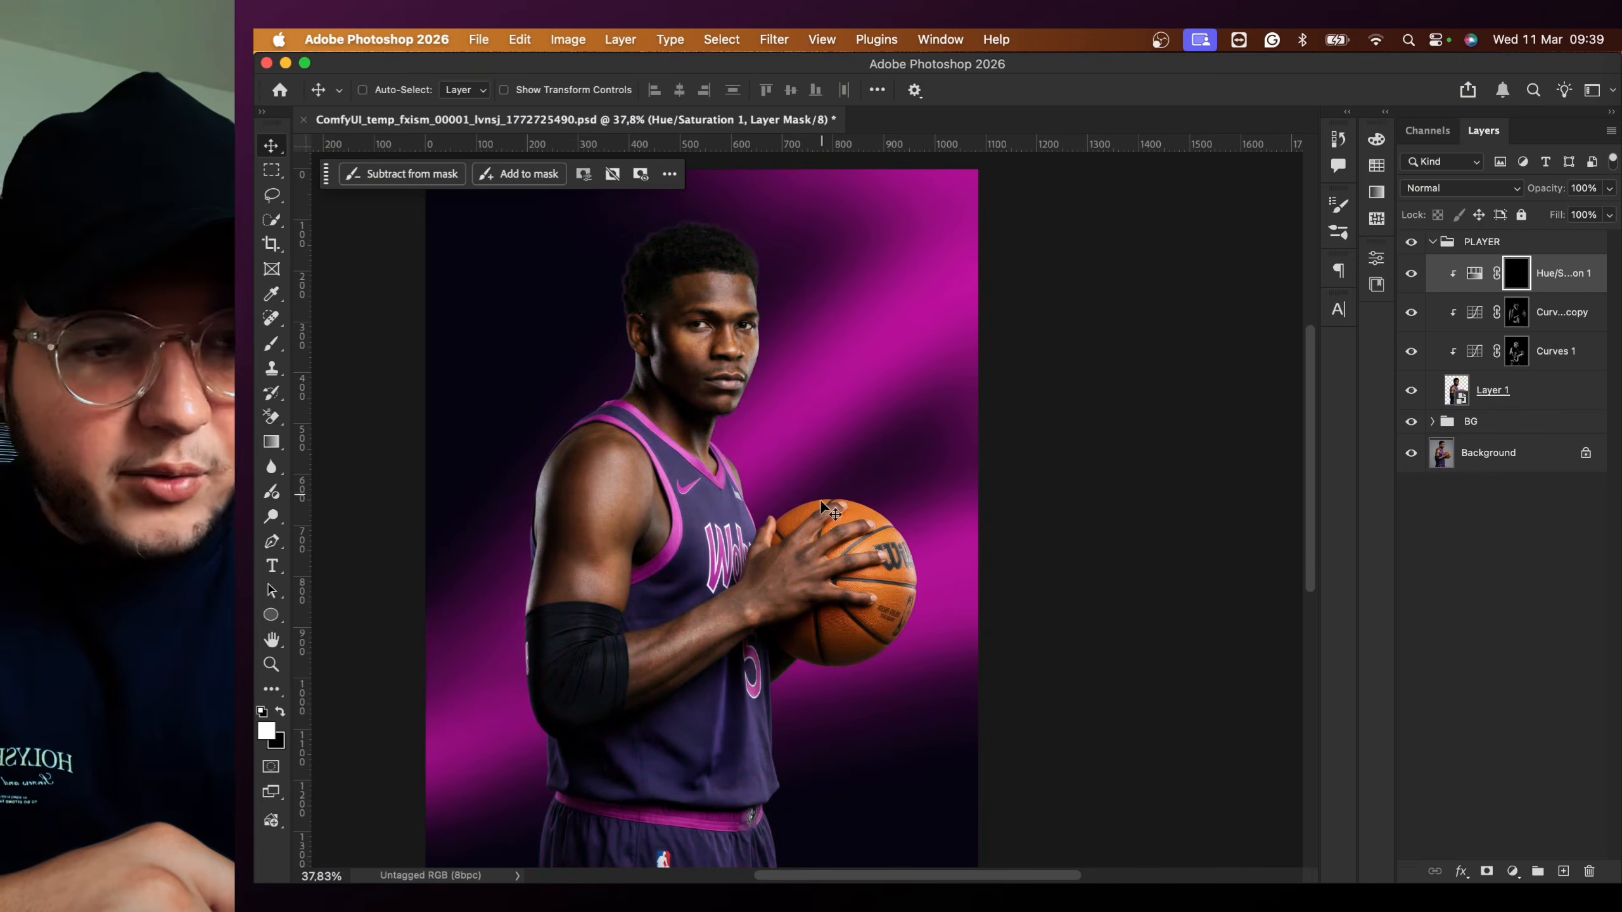
# - Paint white at 16% opacity with a 700 px brush on the Hue/Saturation mask along the background-lit side of the face
pyautogui.scroll(-2, 820, 503)
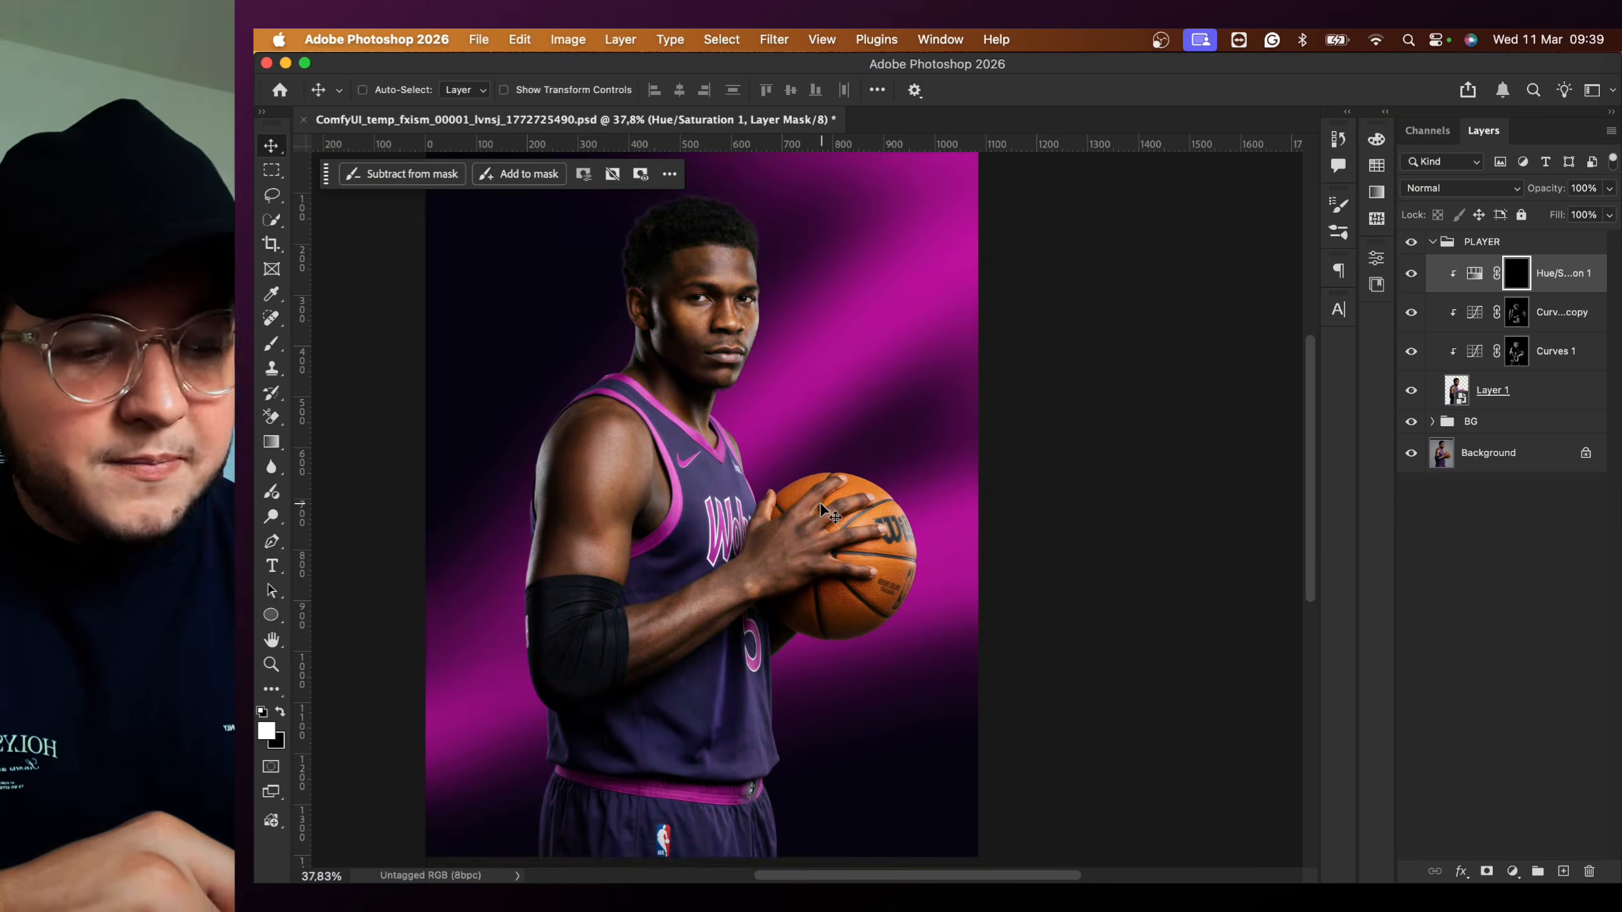
pyautogui.scroll(3, 819, 503)
pyautogui.press('b')
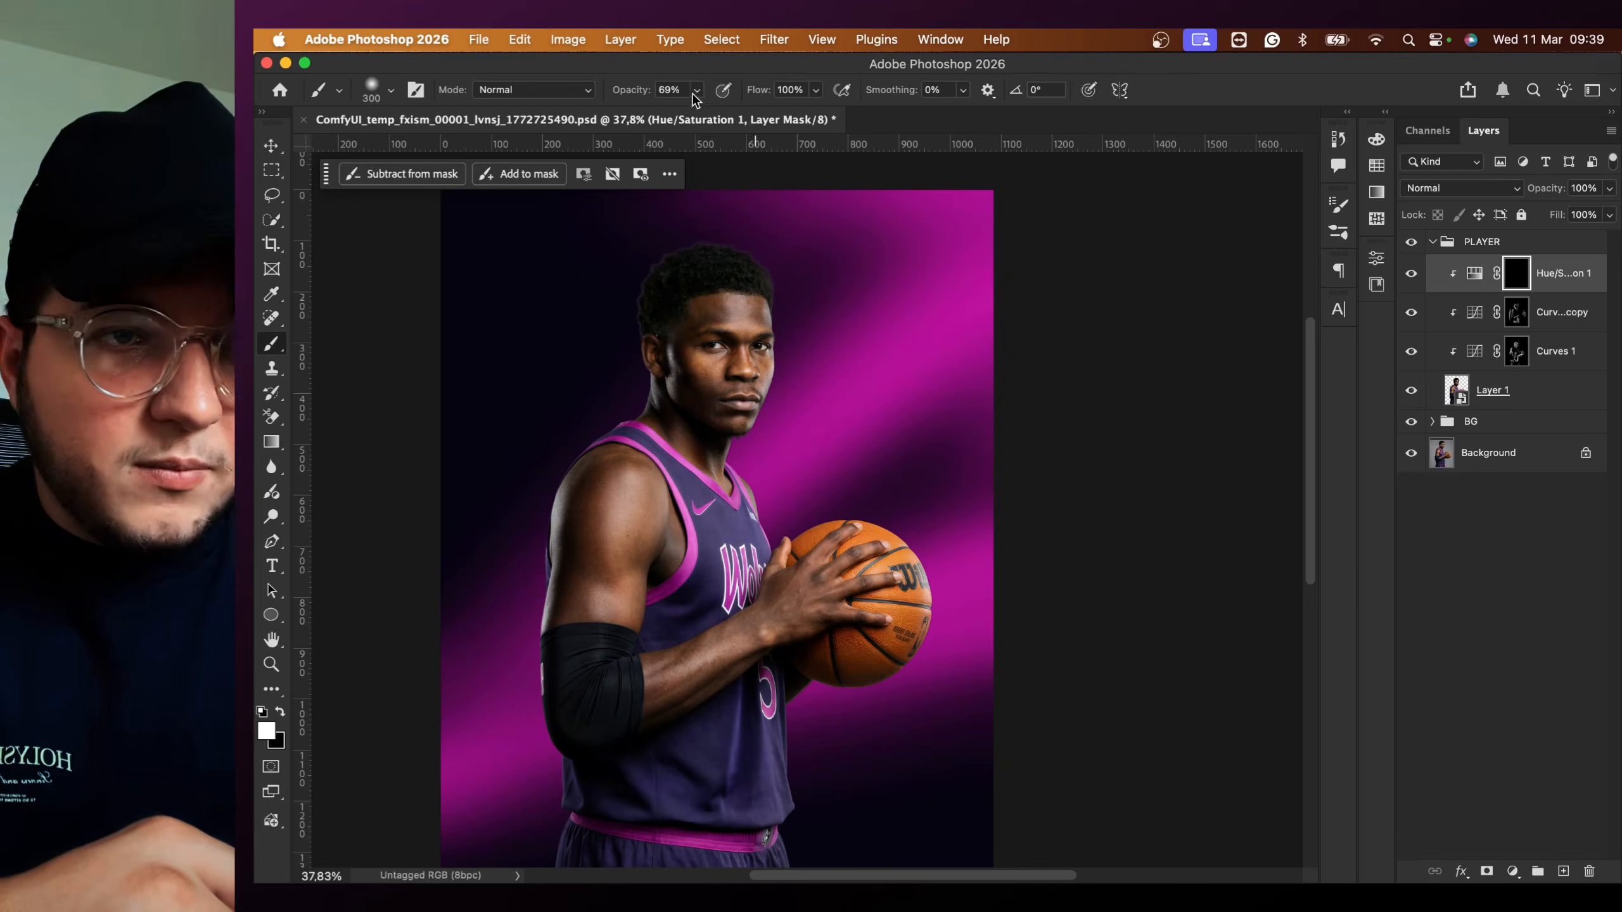
pyautogui.click(652, 115)
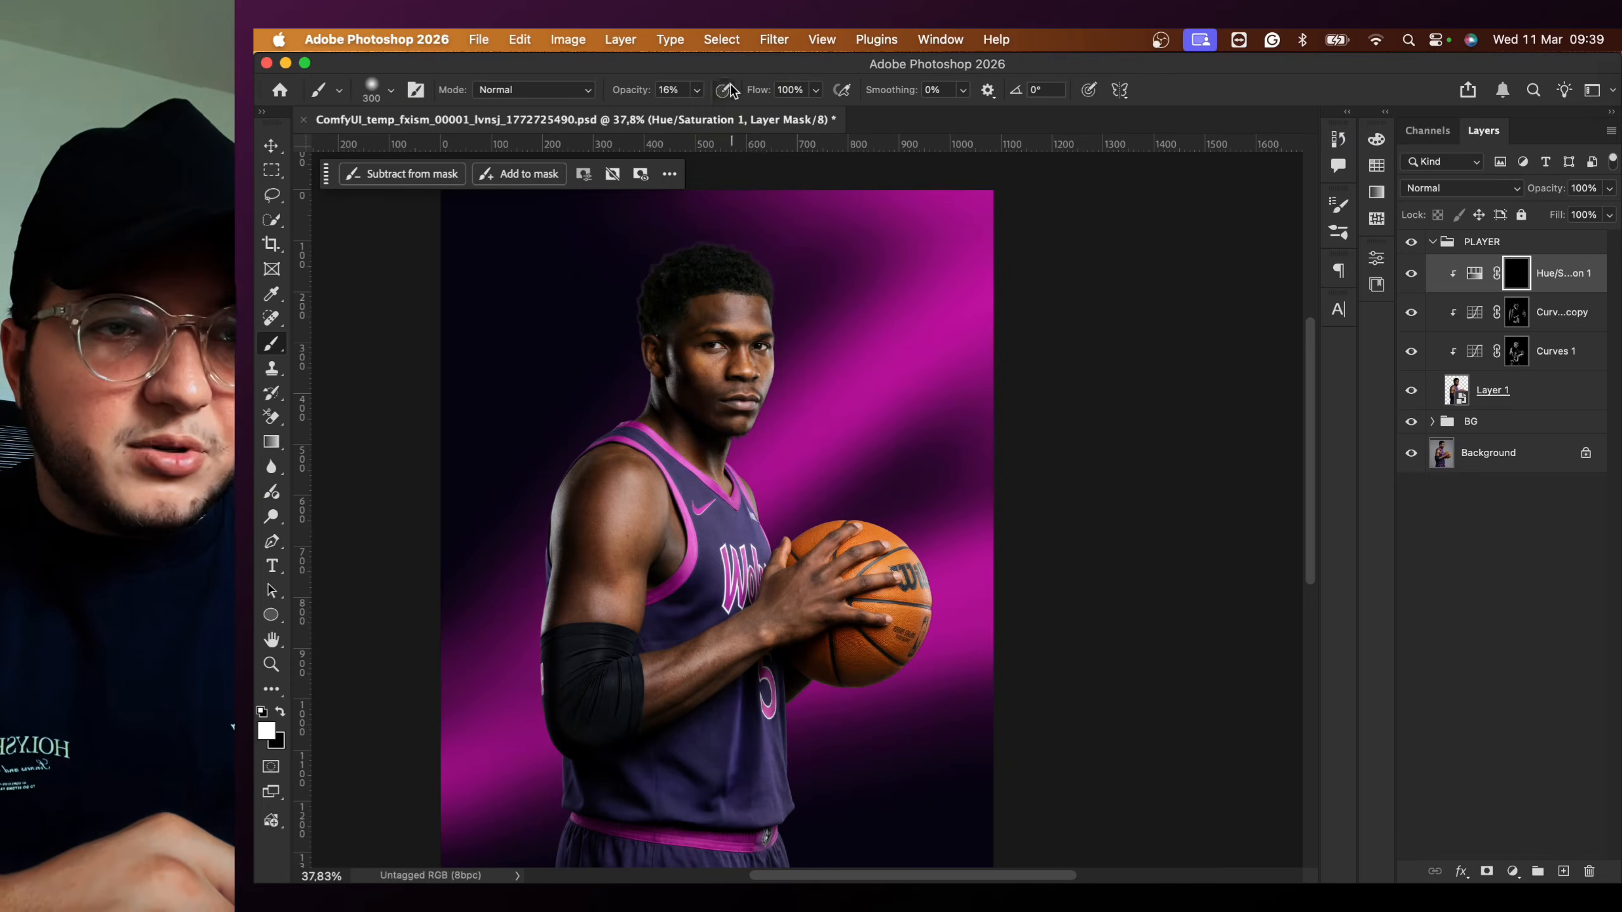
pyautogui.scroll(-3, 848, 286)
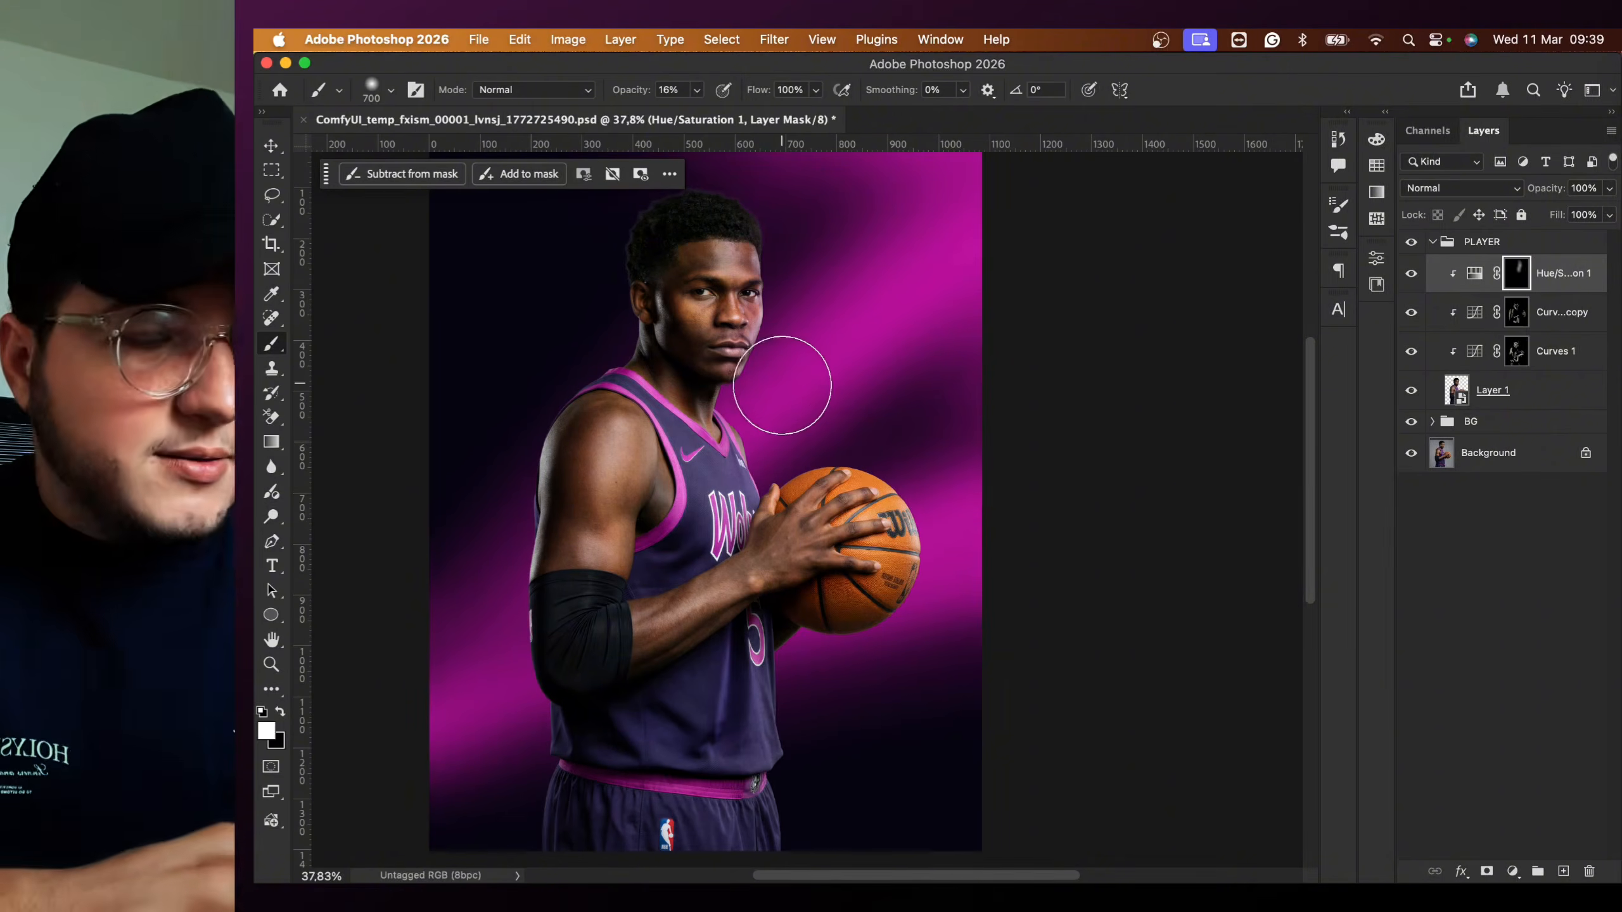
pyautogui.scroll(1, 789, 377)
pyautogui.scroll(2, 823, 258)
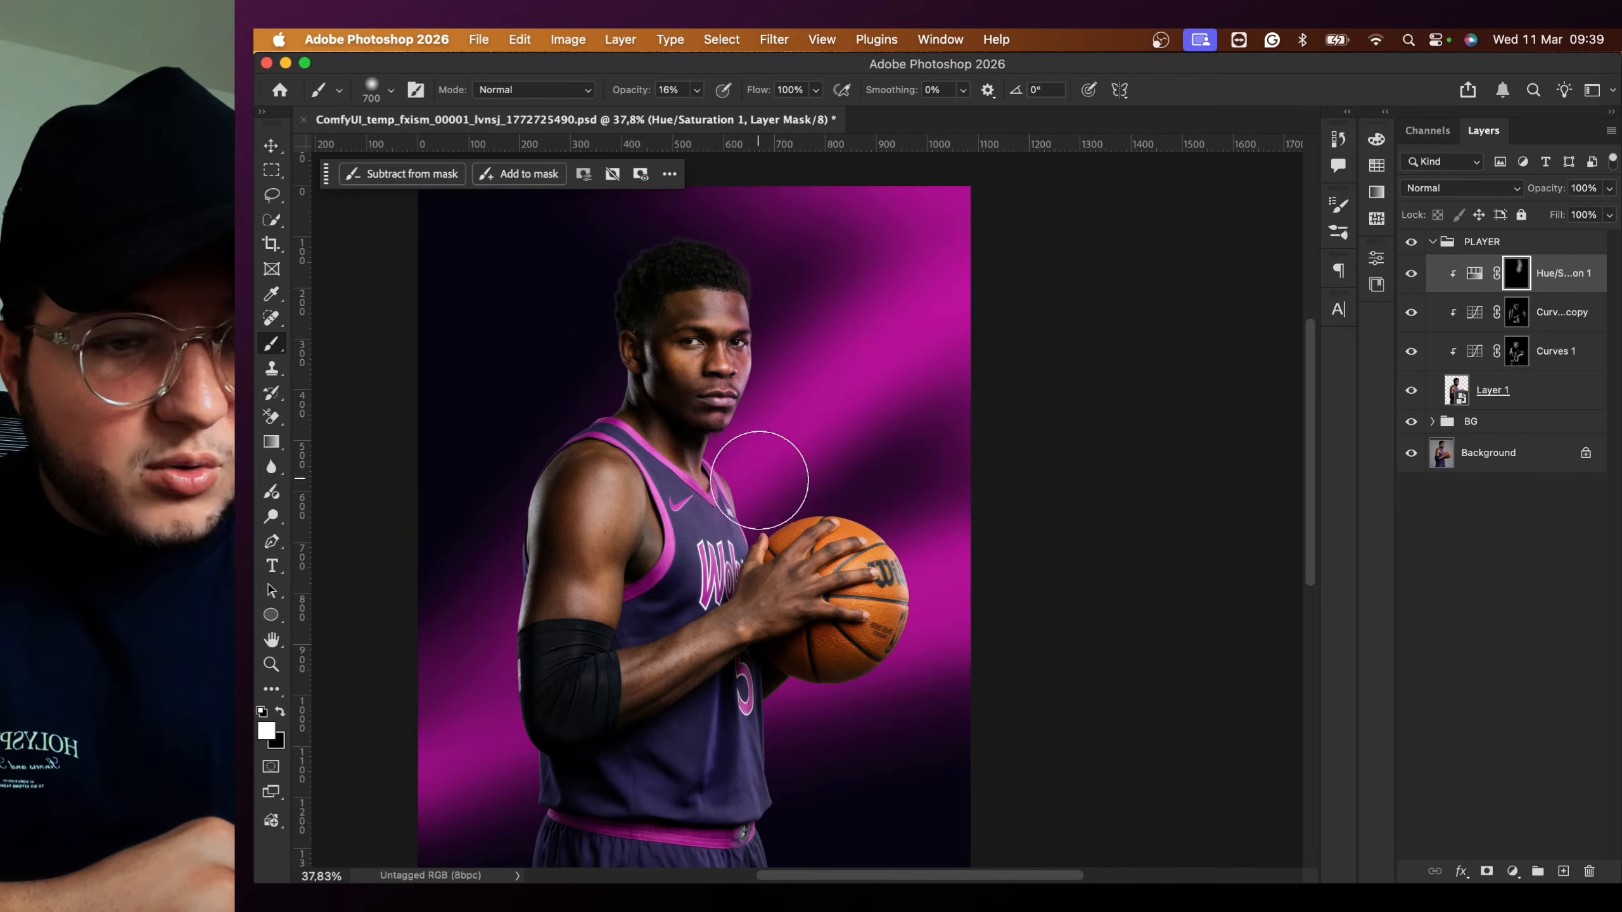
# - Build up magenta light on the face, chest, hands and upper ball by painting the Hue/Saturation mask with brushes up to 900 px
pyautogui.press('[')
pyautogui.press('[')
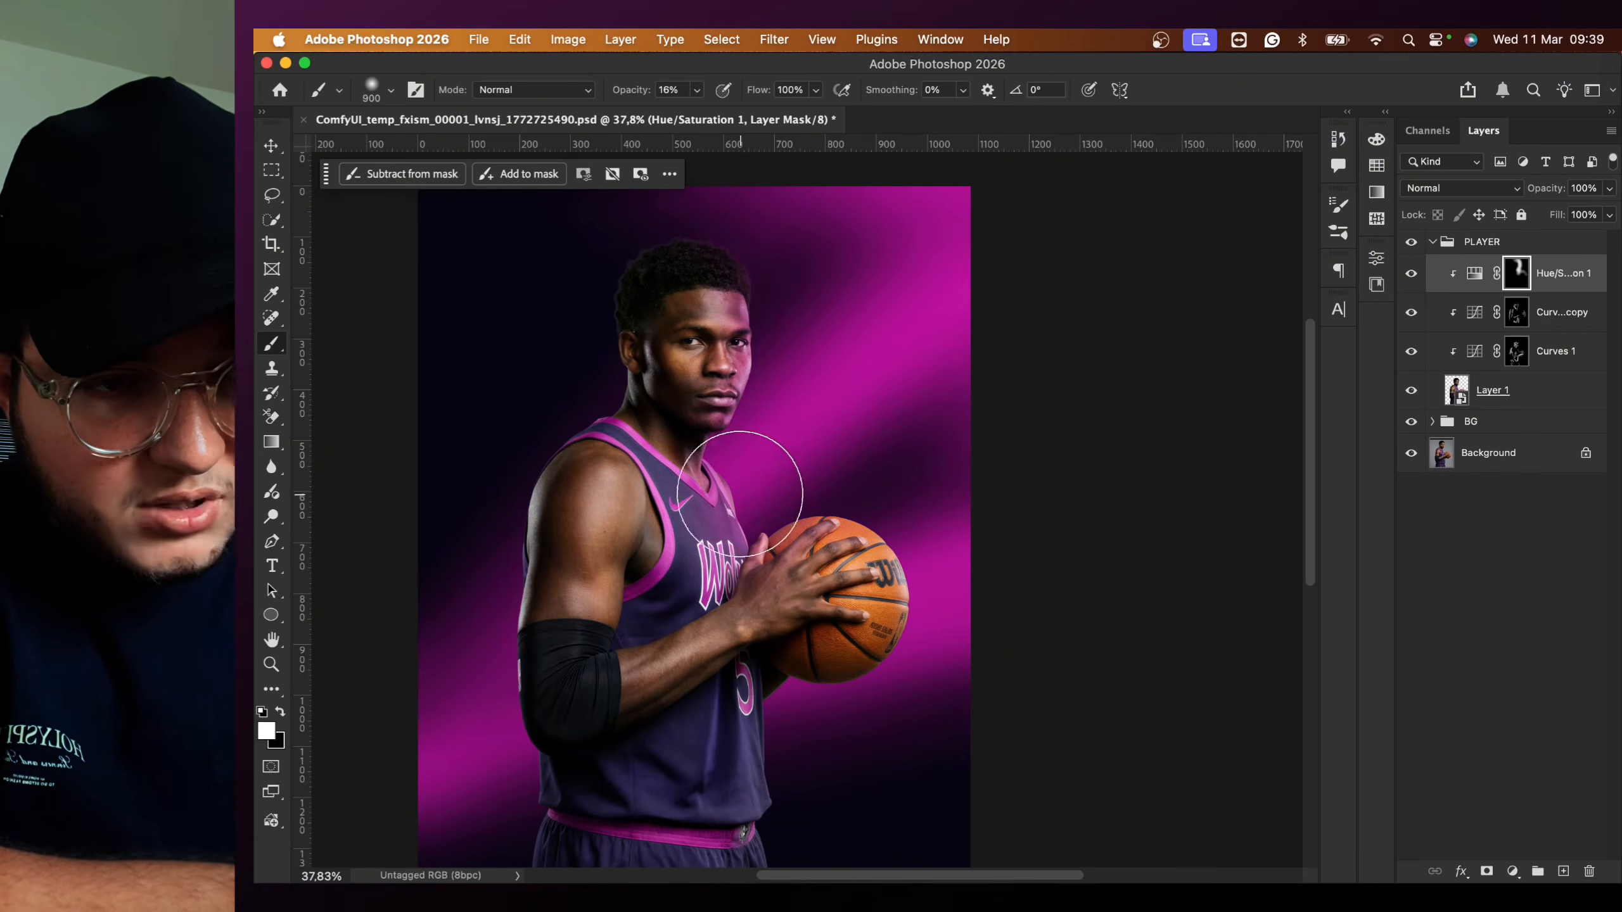
pyautogui.press(']')
pyautogui.press(']')
pyautogui.press(']')
pyautogui.press(']')
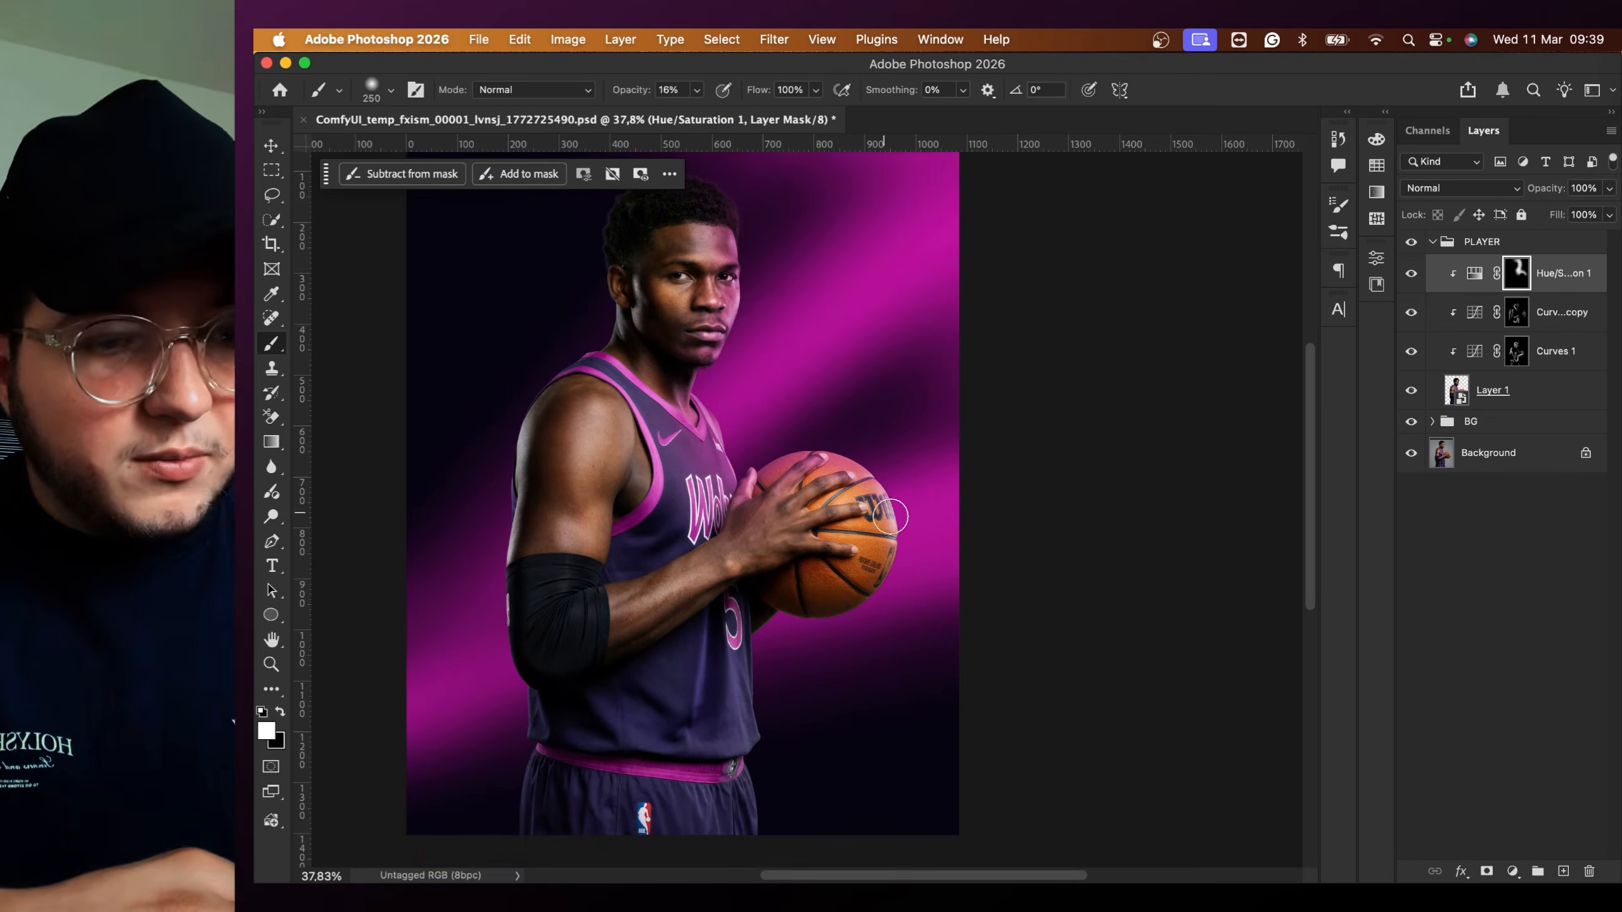
# - Raise the brush opacity to 46% and paint the Hue/Saturation mask along the ball's outer edge and the lower jersey with a 250 px brush
pyautogui.scroll(-2, 853, 503)
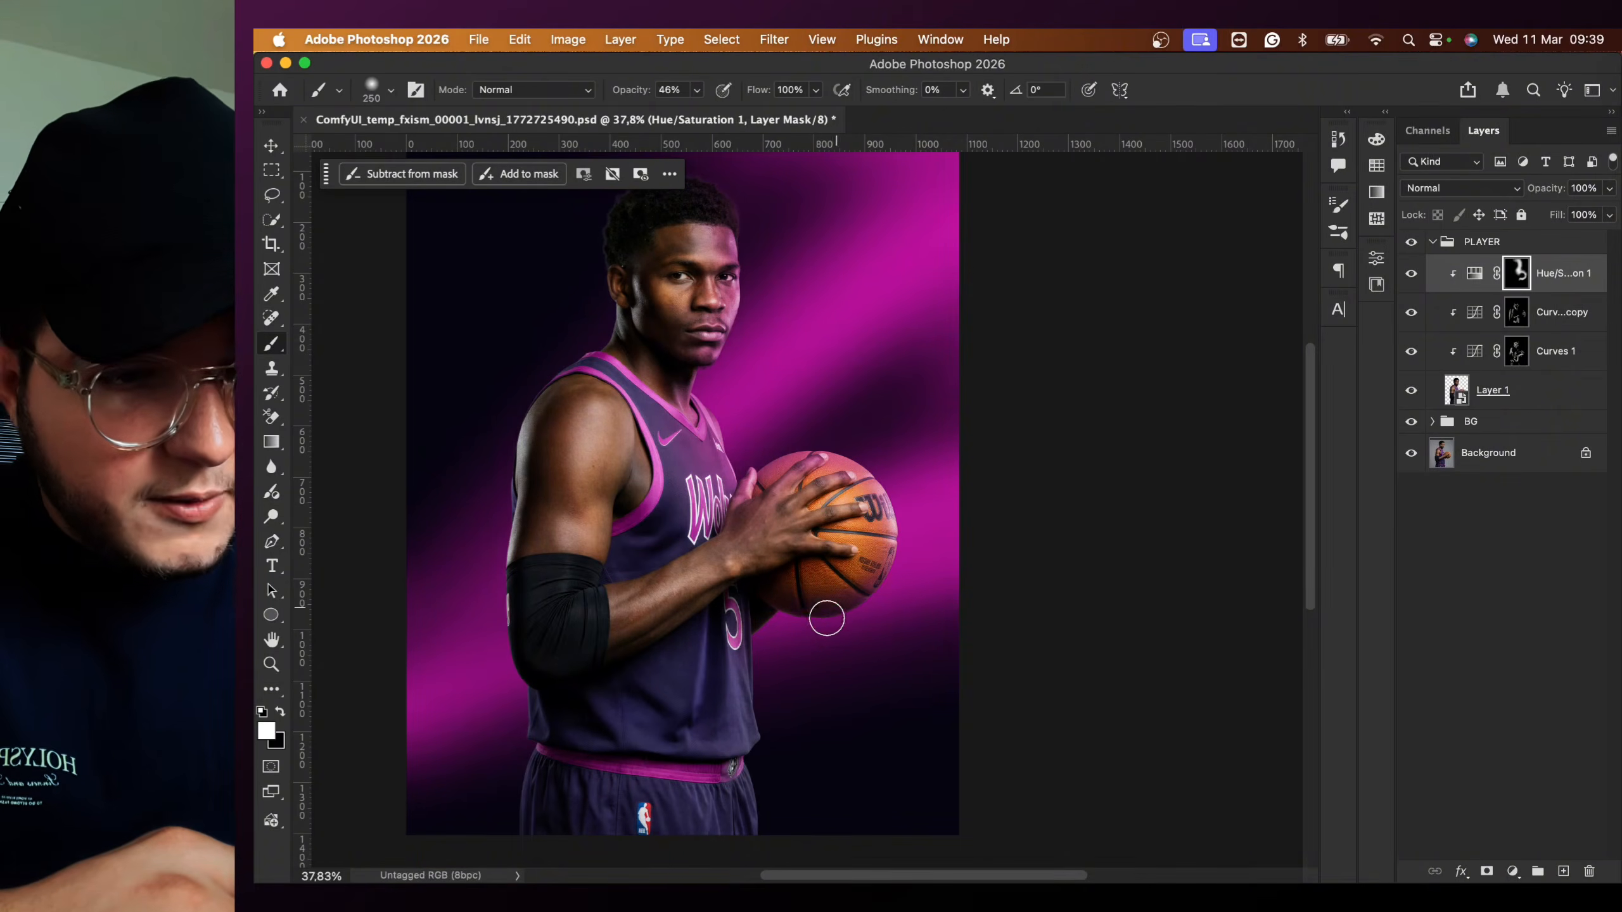
pyautogui.scroll(-4, 766, 693)
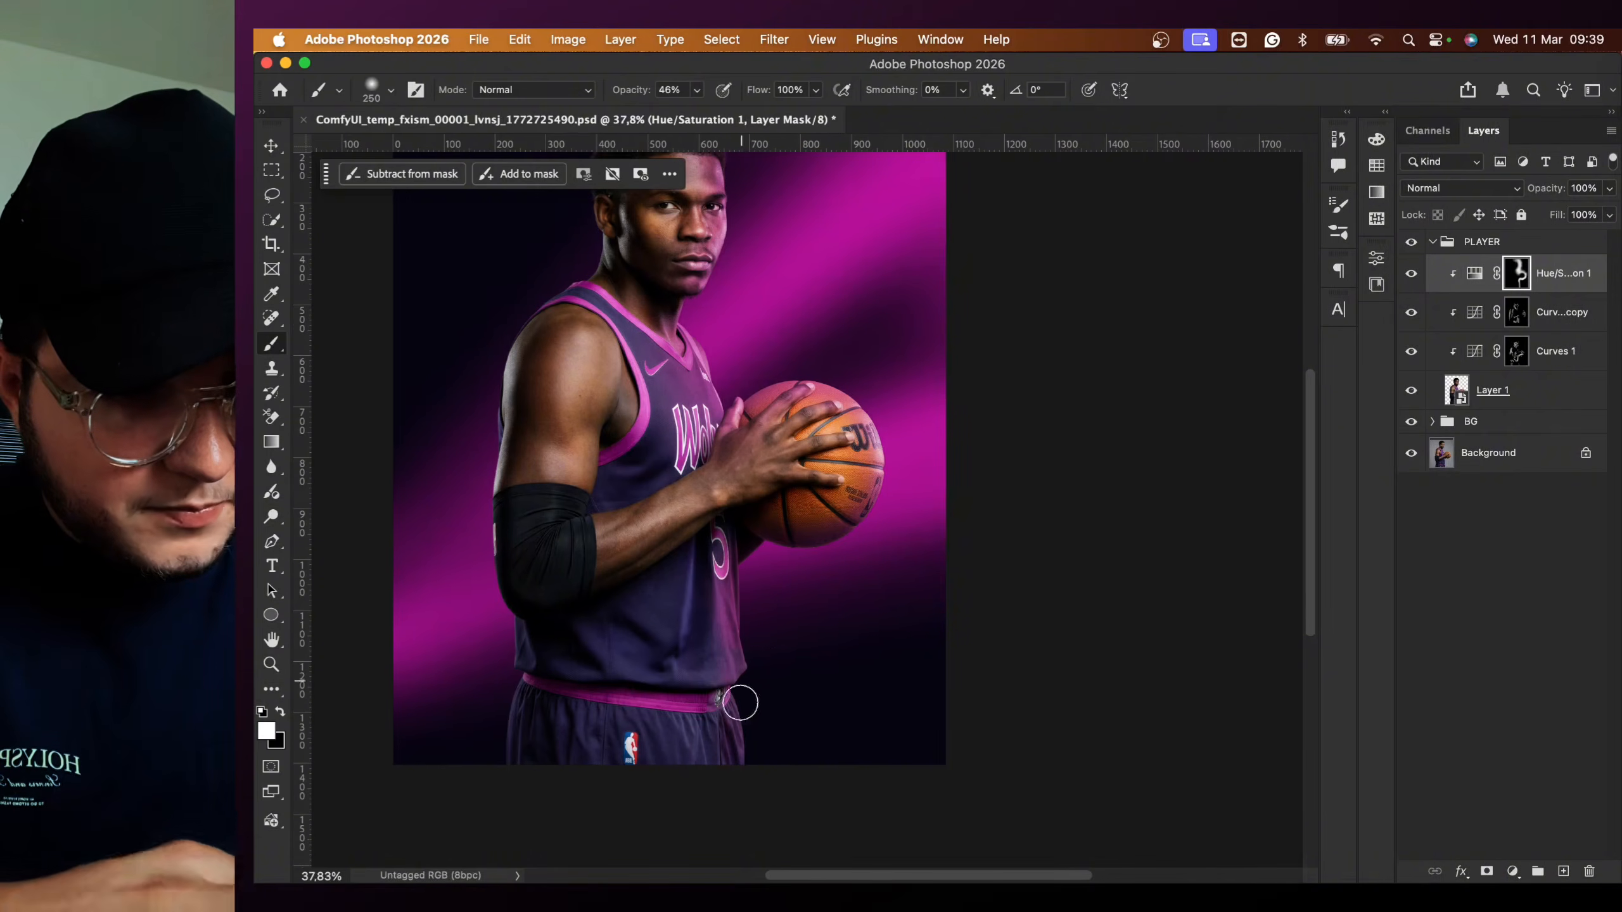
pyautogui.press('x')
pyautogui.press(']')
pyautogui.press(']')
pyautogui.press(']')
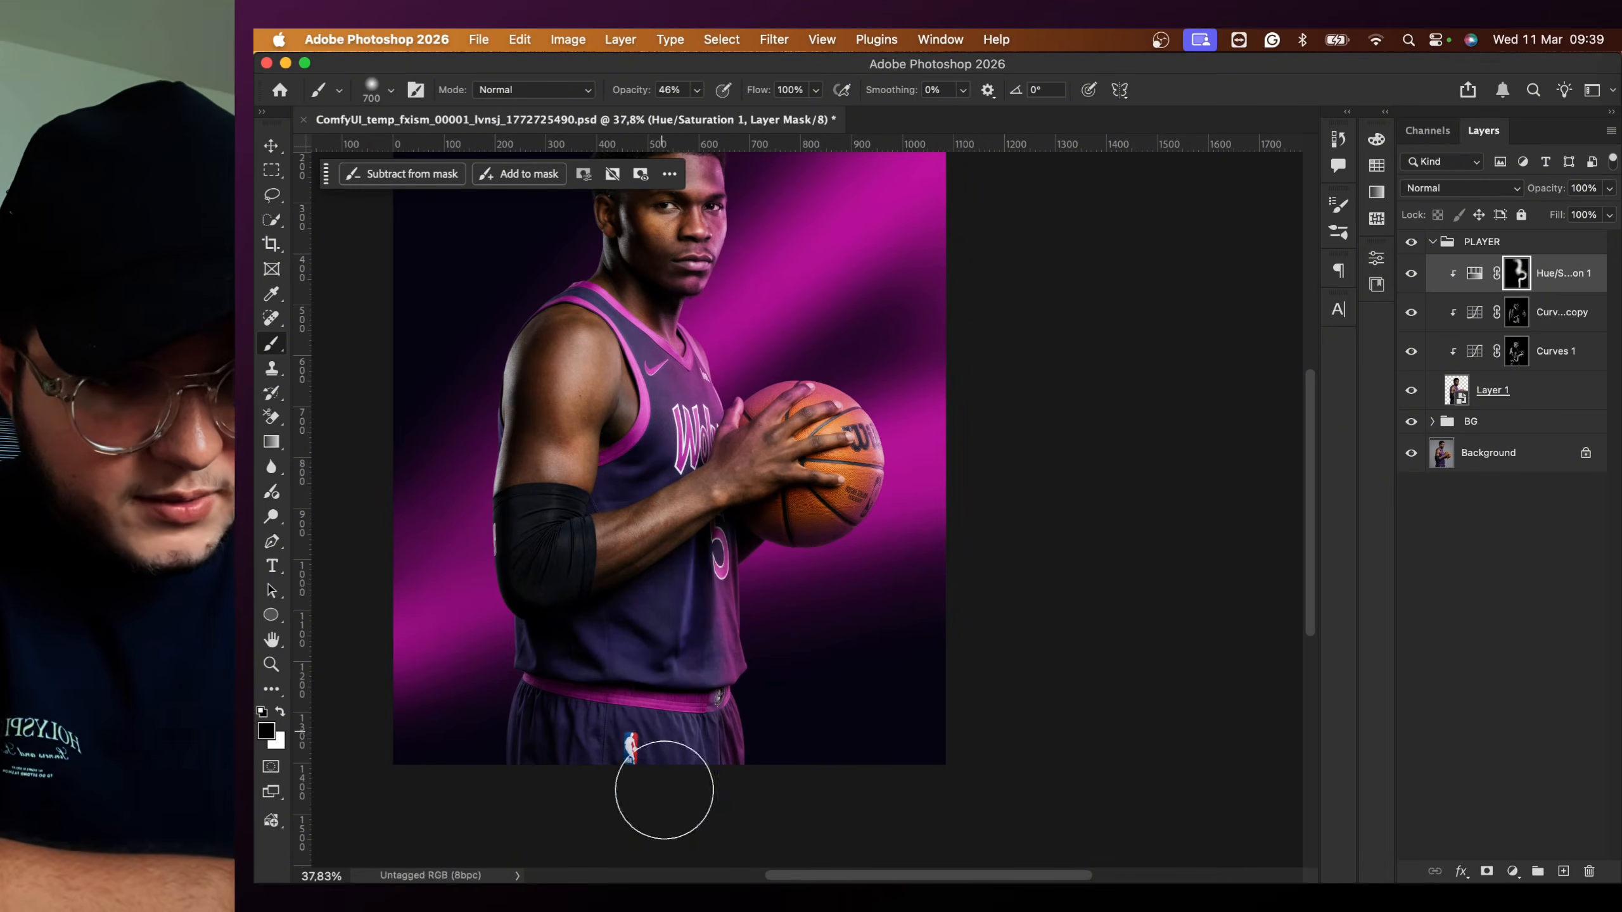
pyautogui.press('x')
# - Enlarge the white brush to 1400 px and spread the Hue/Saturation mask's magenta glow over the player's ball side
pyautogui.scroll(2, 761, 378)
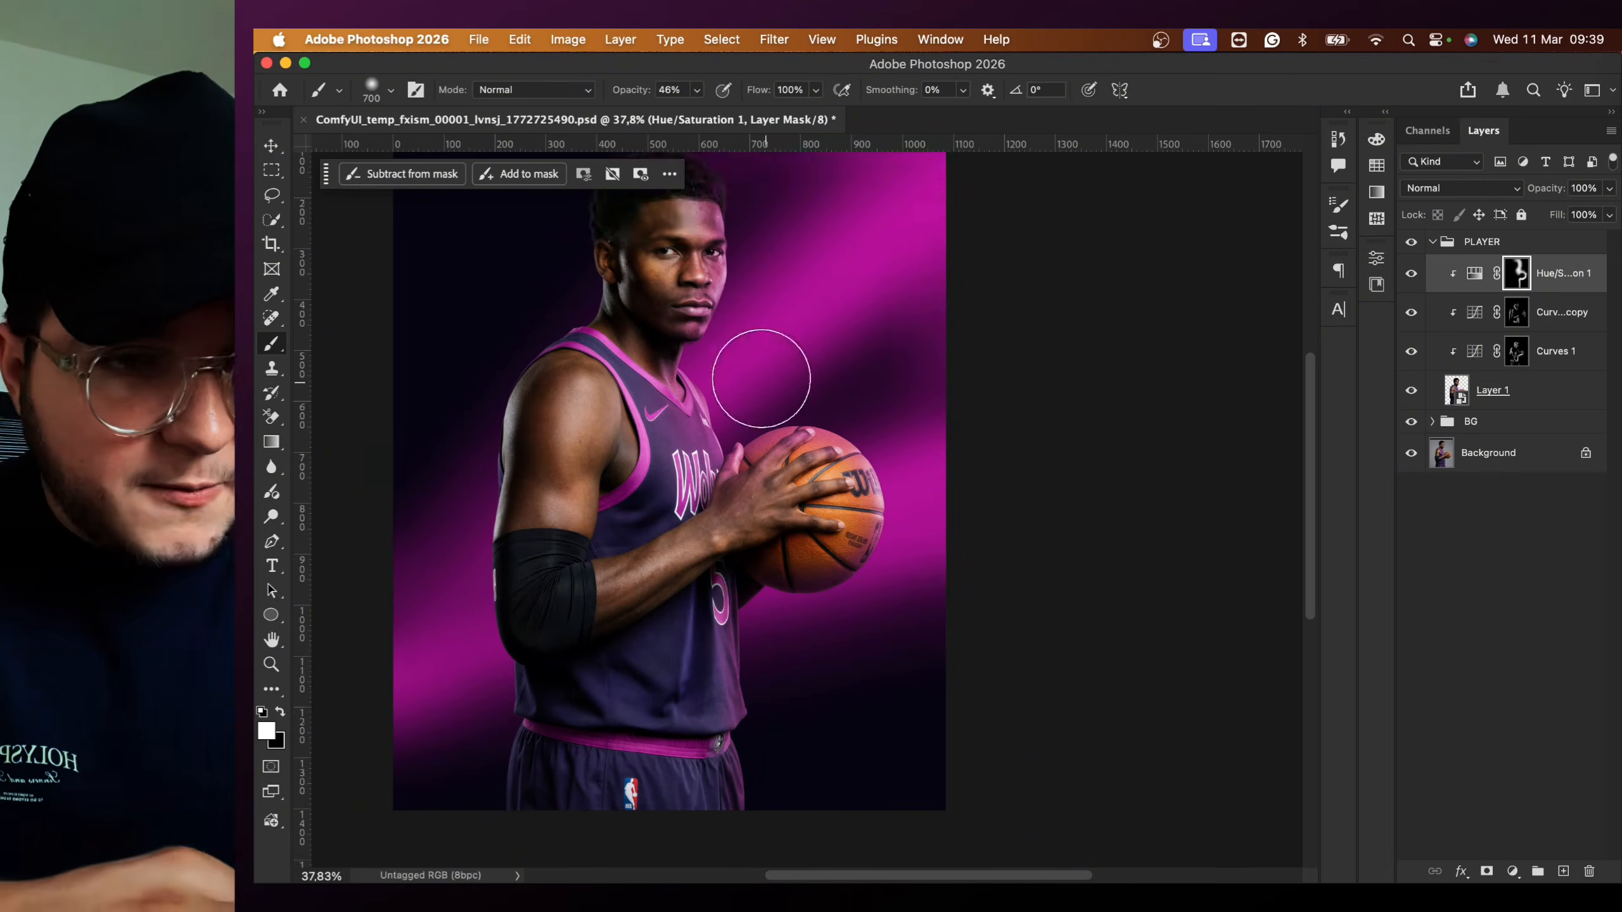
pyautogui.press(']')
pyautogui.press(']')
pyautogui.press(']')
pyautogui.press(']')
pyautogui.press(']')
pyautogui.press(']')
pyautogui.press(']')
pyautogui.hscroll(-2, 638, 511)
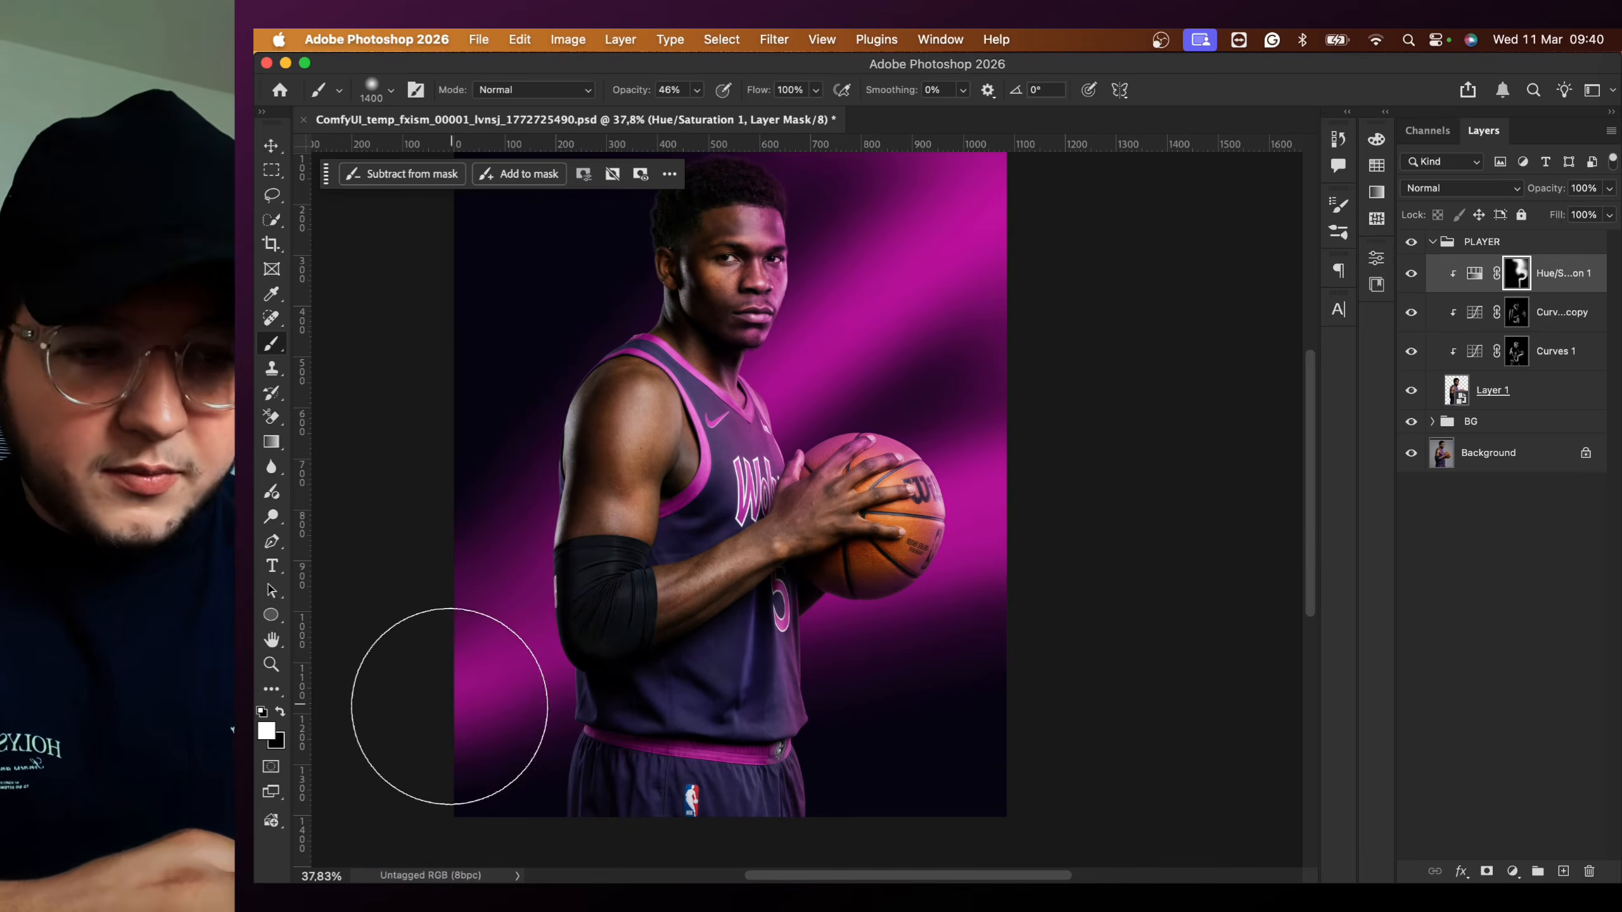
# - Reduce the brush to 800 px and paint magenta light into the Hue/Saturation mask along the outer edge of the sleeved arm
pyautogui.press('[')
pyautogui.press('[')
pyautogui.press('[')
pyautogui.press('[')
pyautogui.press('[')
pyautogui.press('[')
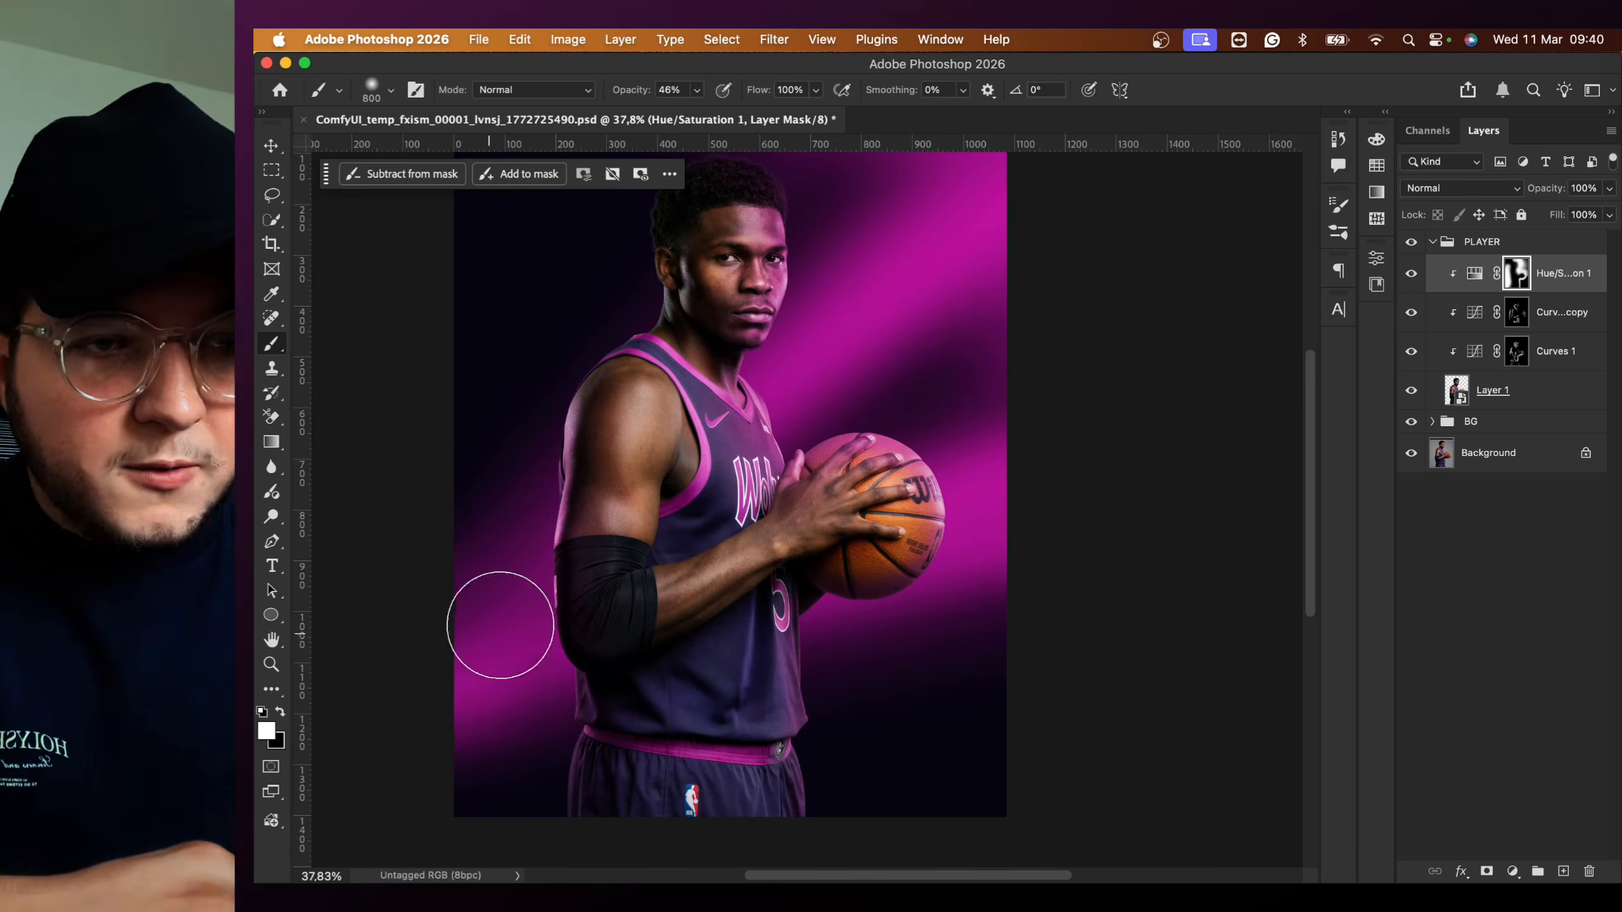
# - Compare the whole player with the masked Hue/Saturation light switched off and on
pyautogui.scroll(-1, 500, 627)
pyautogui.click(1410, 274)
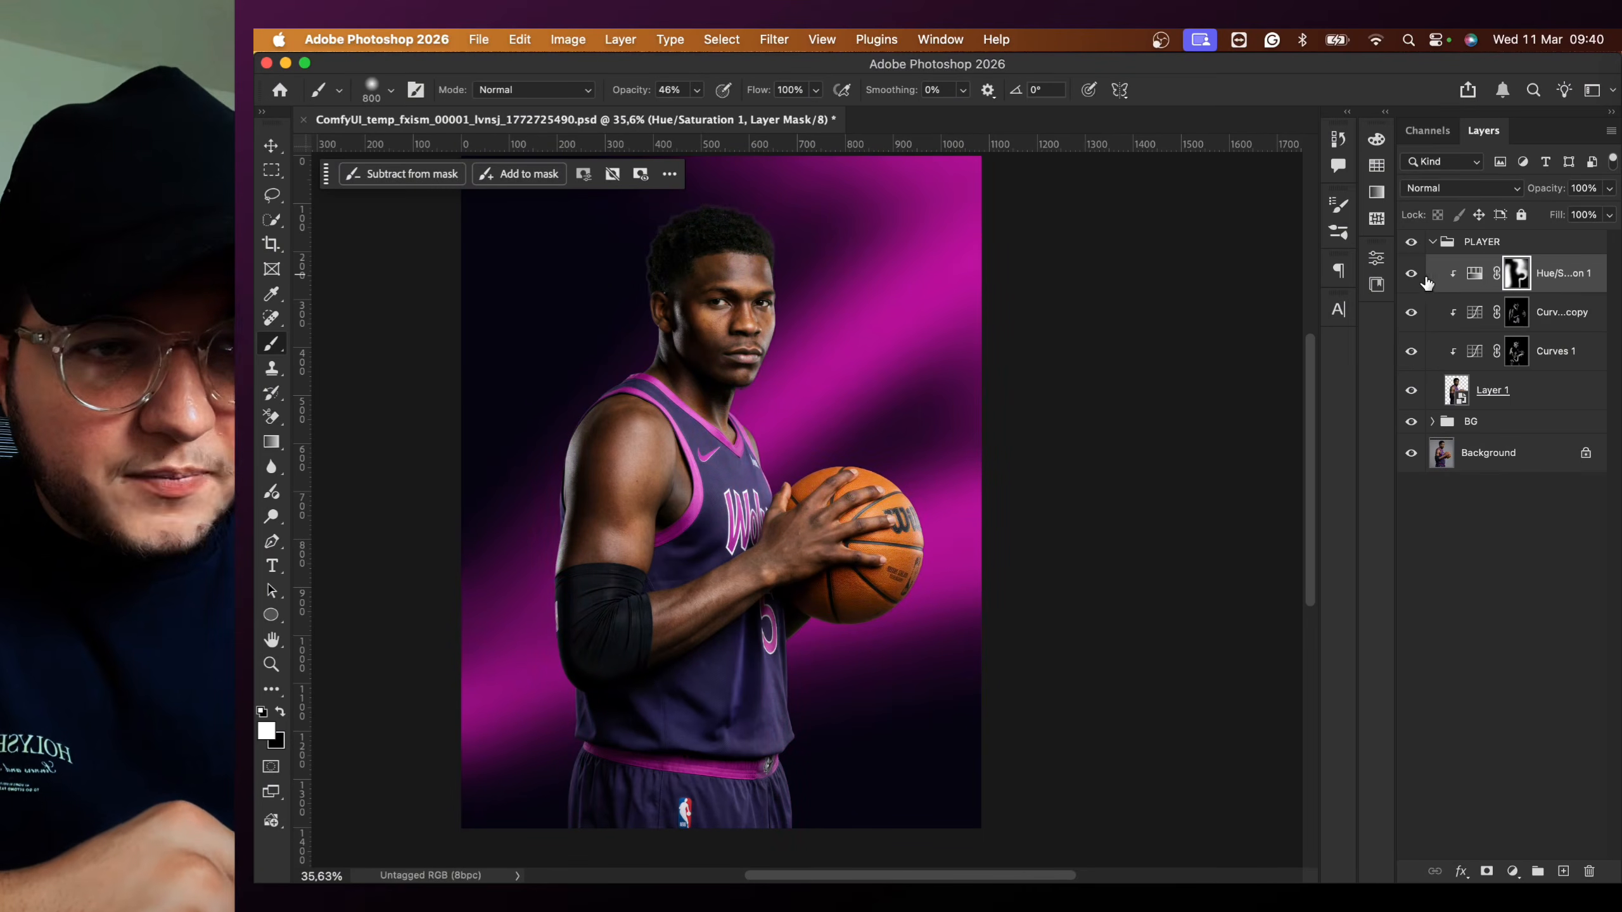
pyautogui.click(1411, 275)
pyautogui.click(1412, 275)
pyautogui.click(1411, 275)
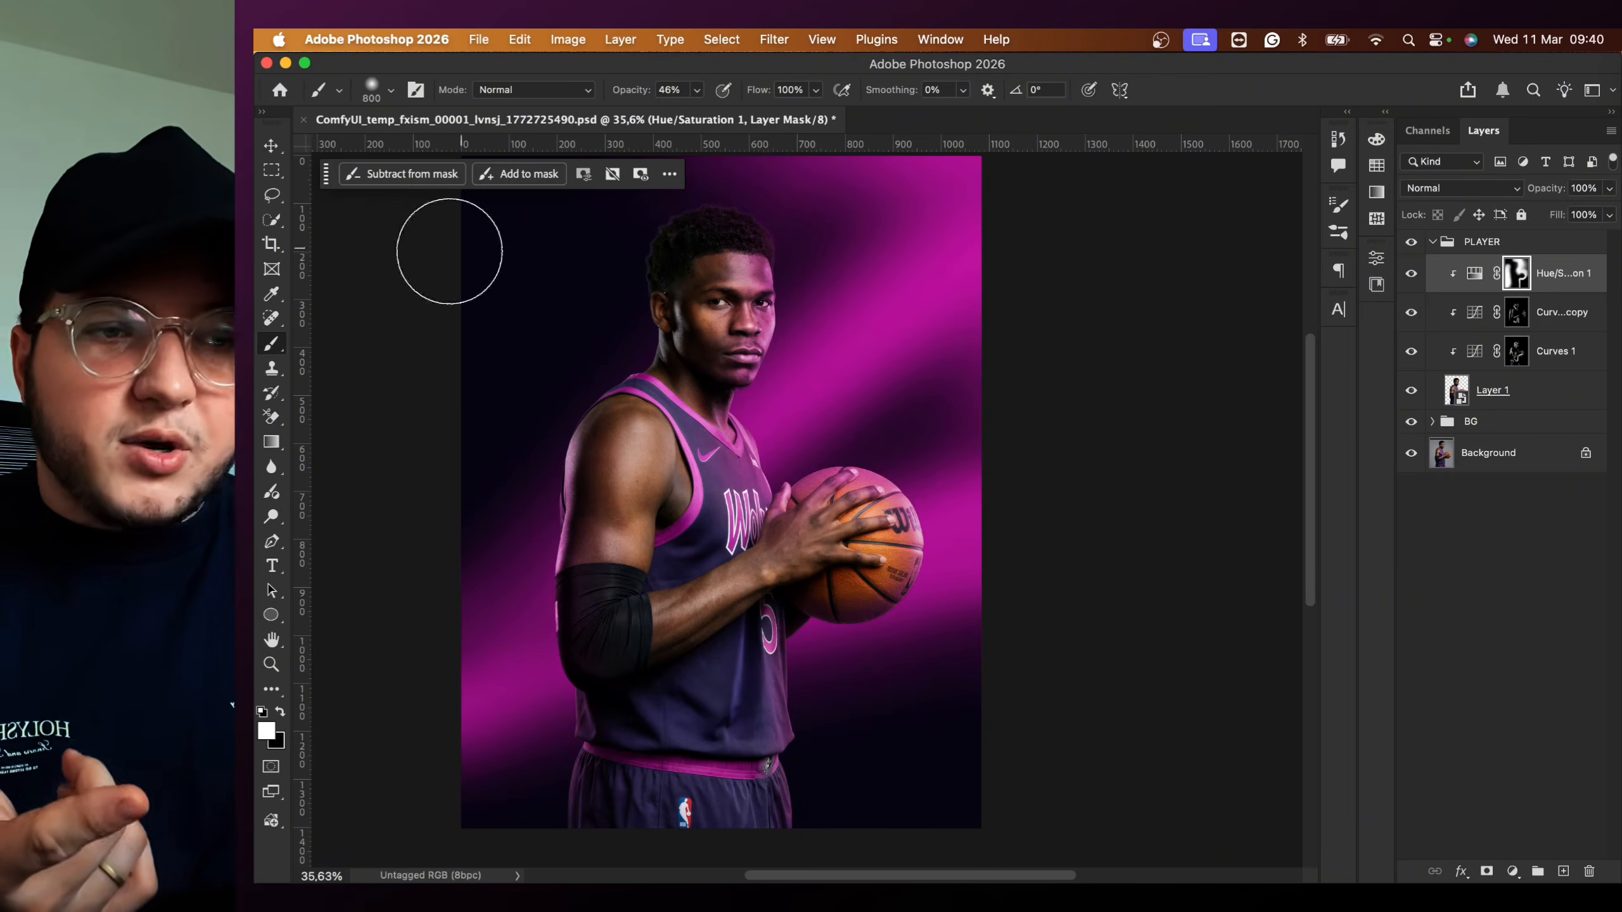
pyautogui.press('m')
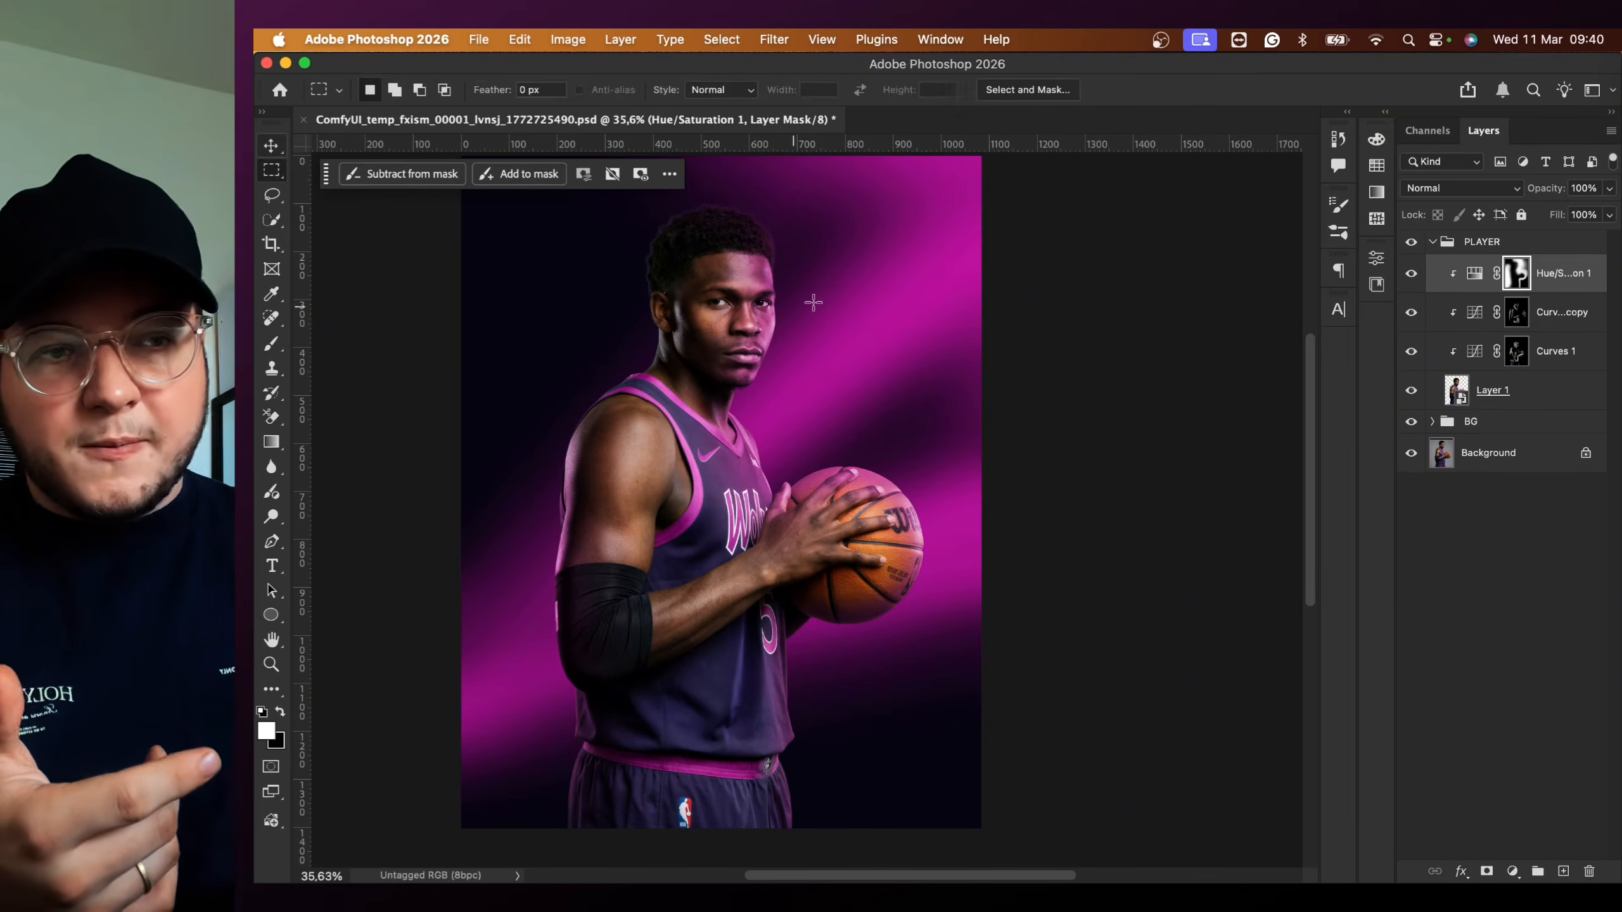
pyautogui.press('v')
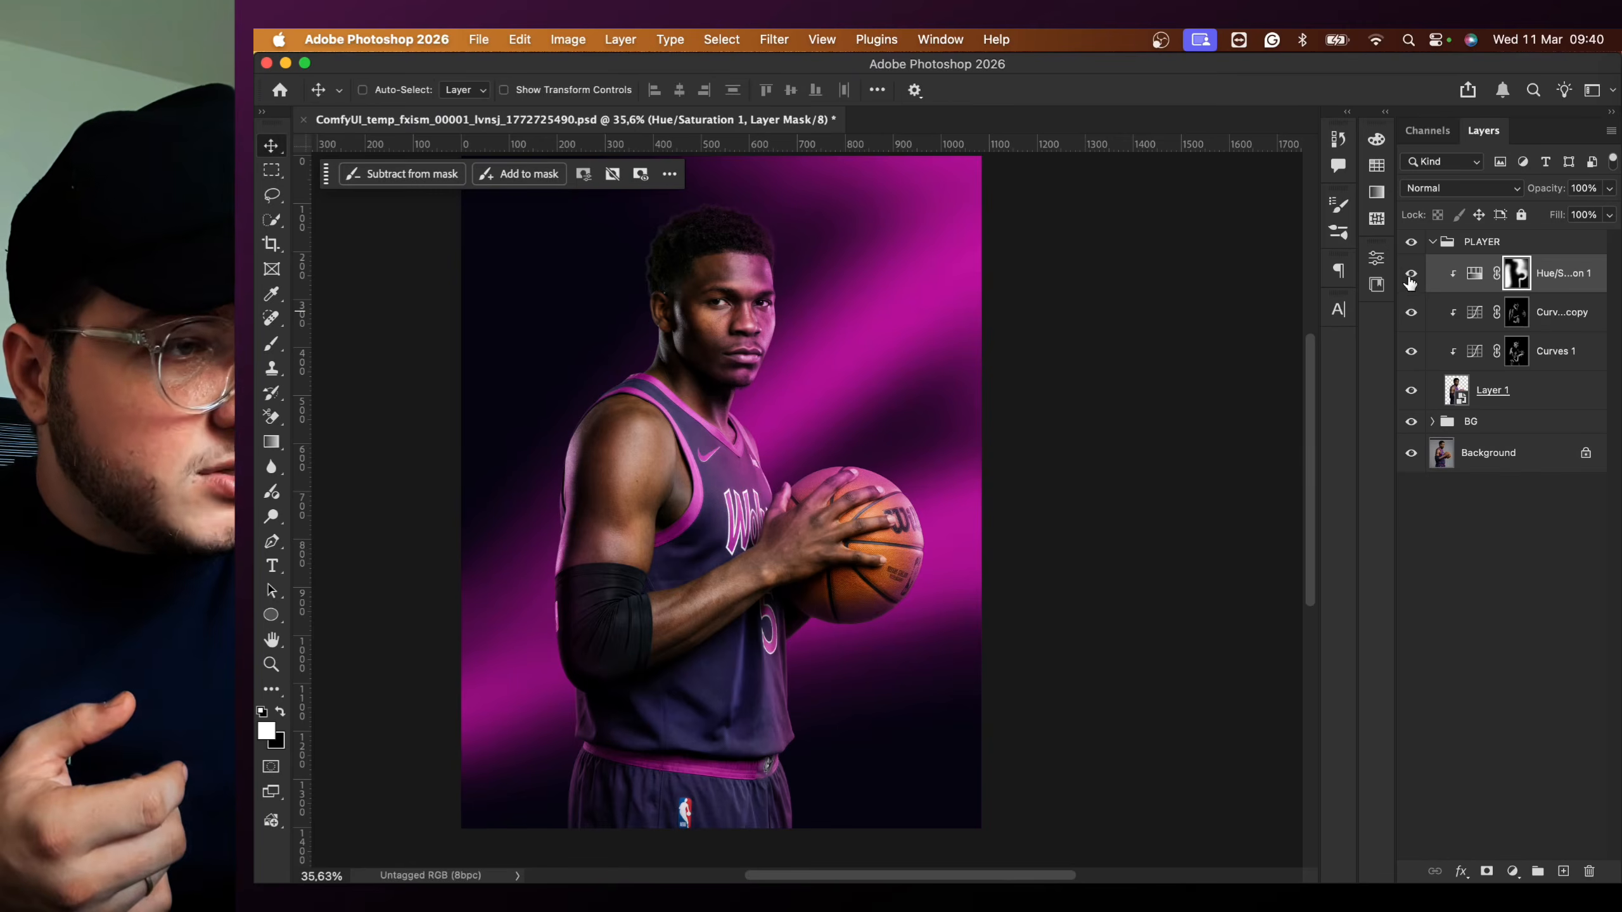
# - Try the Linear Dodge (Add) blend mode on the Hue/Saturation layer and compare it with the layer hidden
pyautogui.click(1475, 273)
pyautogui.click(1460, 188)
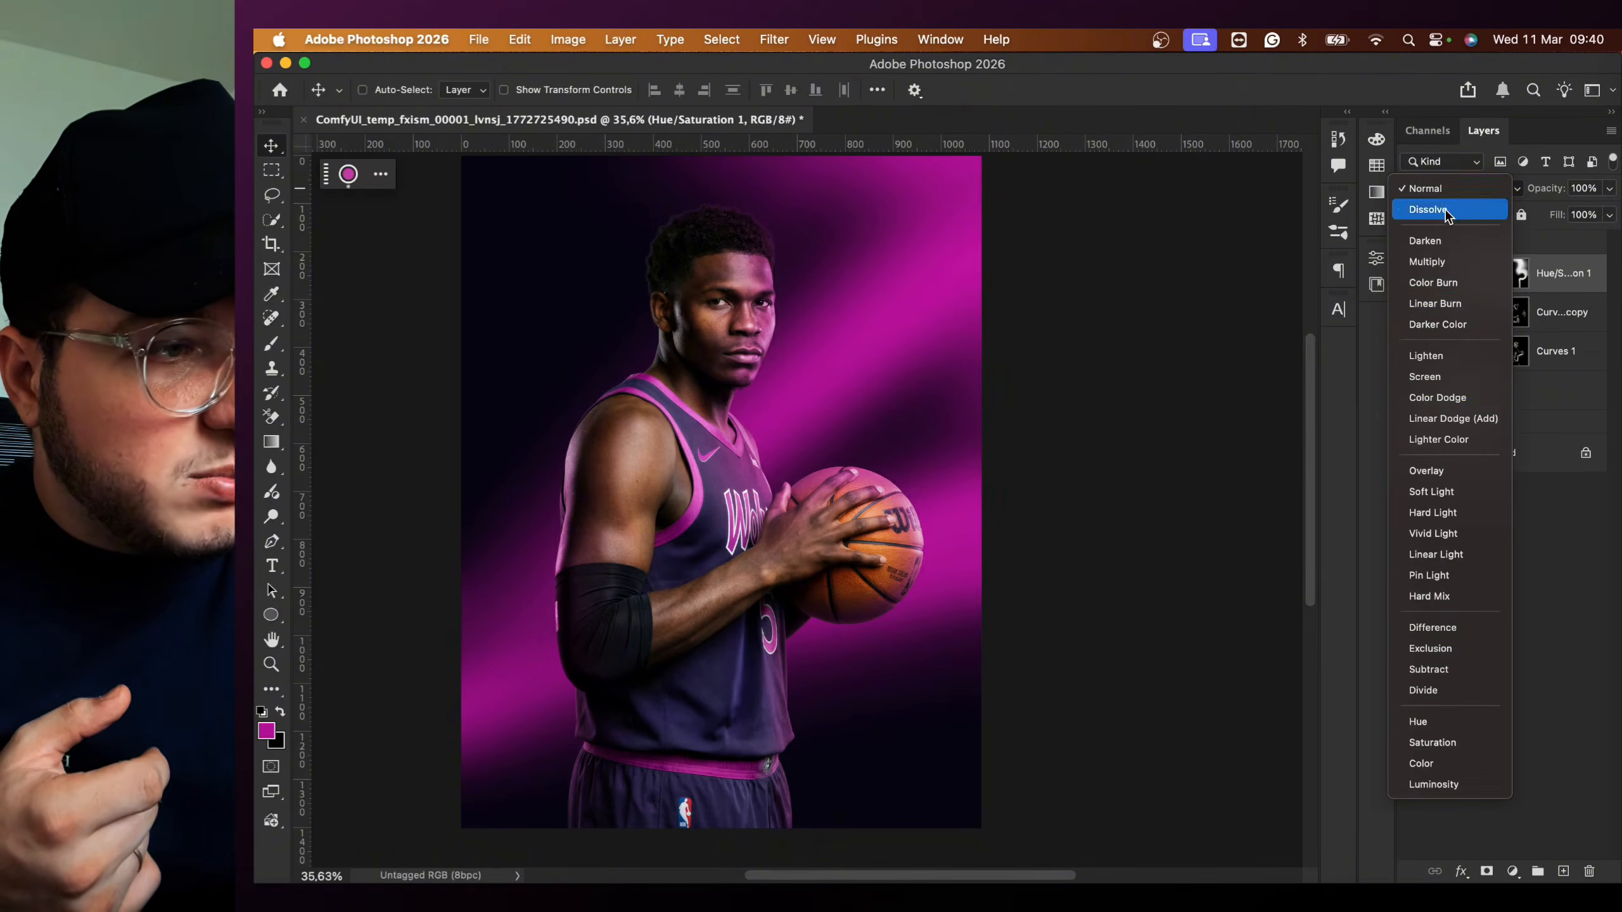
pyautogui.click(1437, 418)
pyautogui.click(1411, 273)
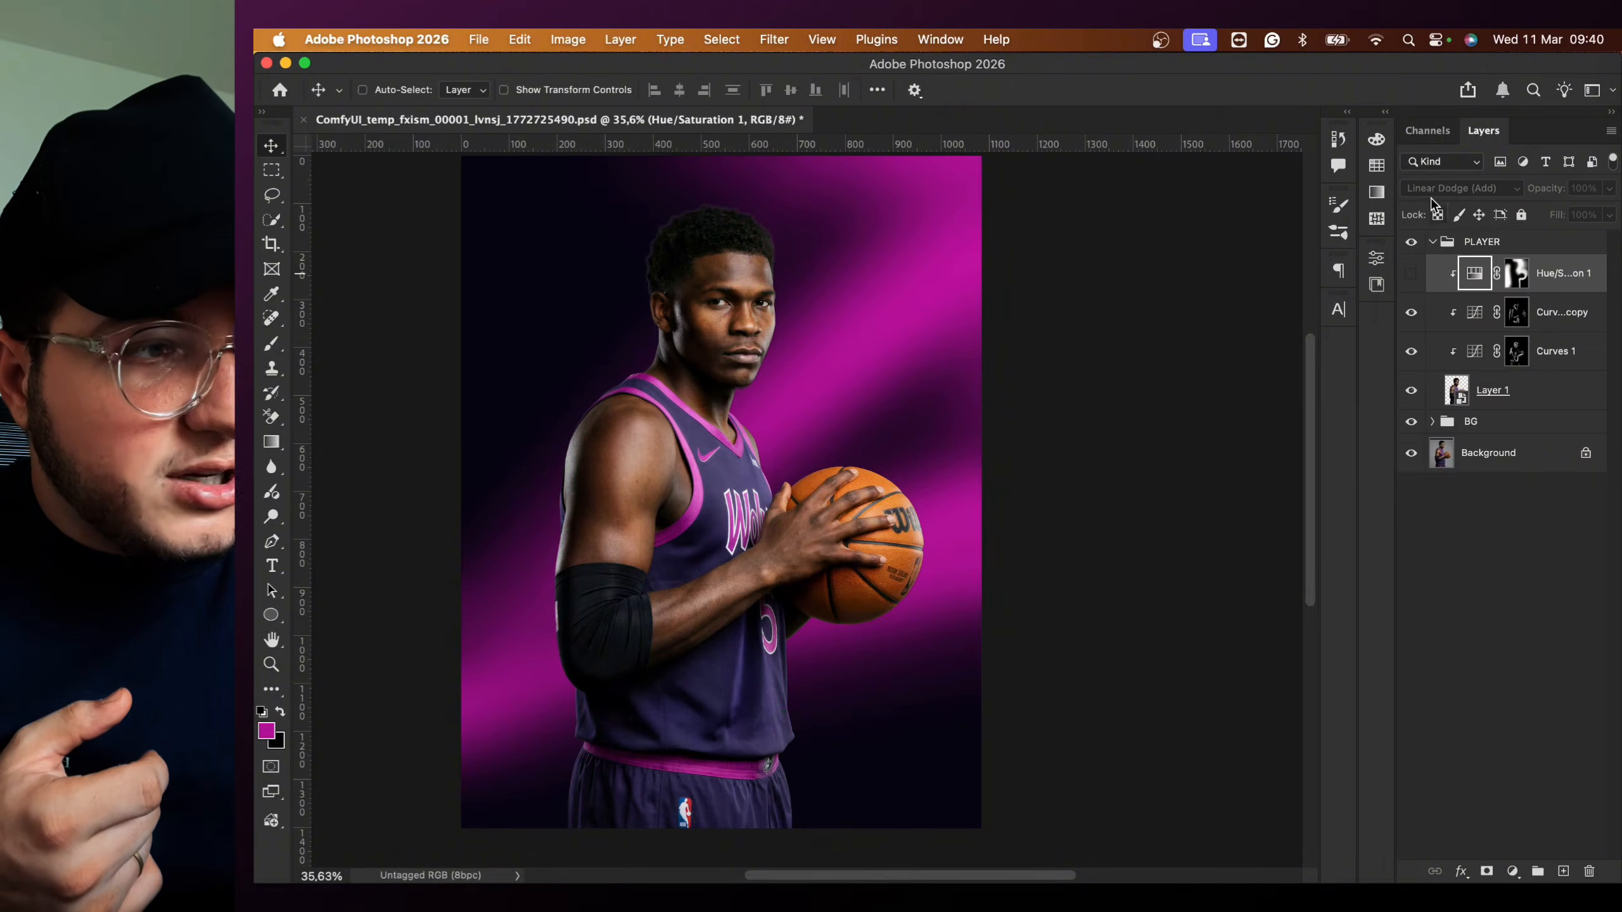
pyautogui.click(1411, 273)
# - Try the Screen blend mode on the Hue/Saturation layer, compare it with the layer hidden, and return the mode to Normal
pyautogui.click(1450, 192)
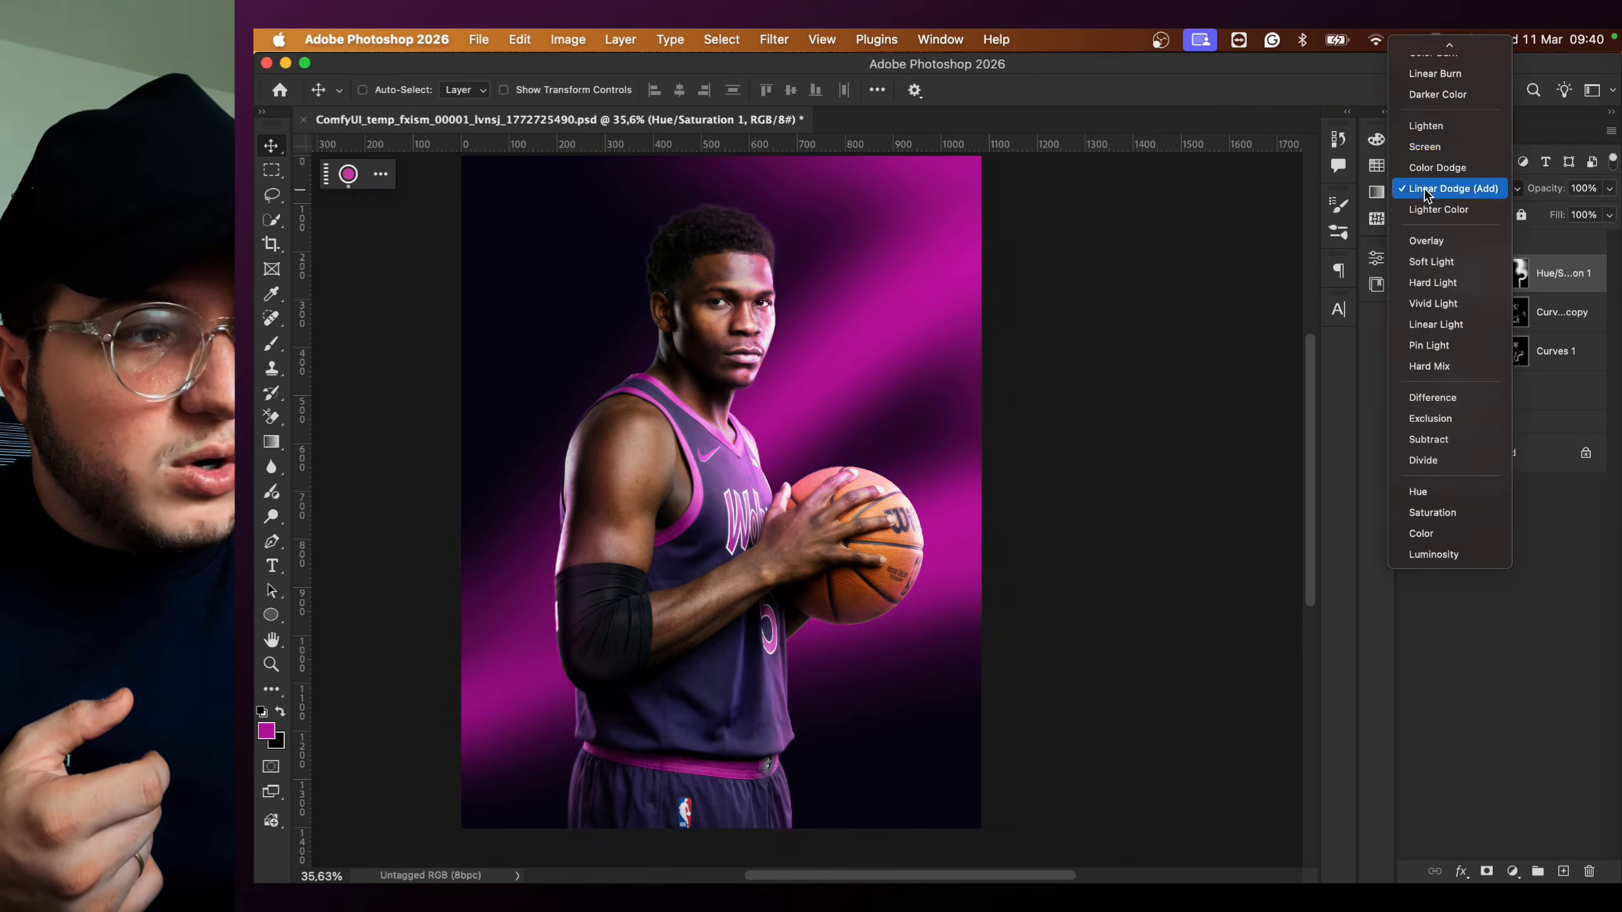
pyautogui.click(1440, 150)
pyautogui.click(1410, 275)
pyautogui.click(1410, 275)
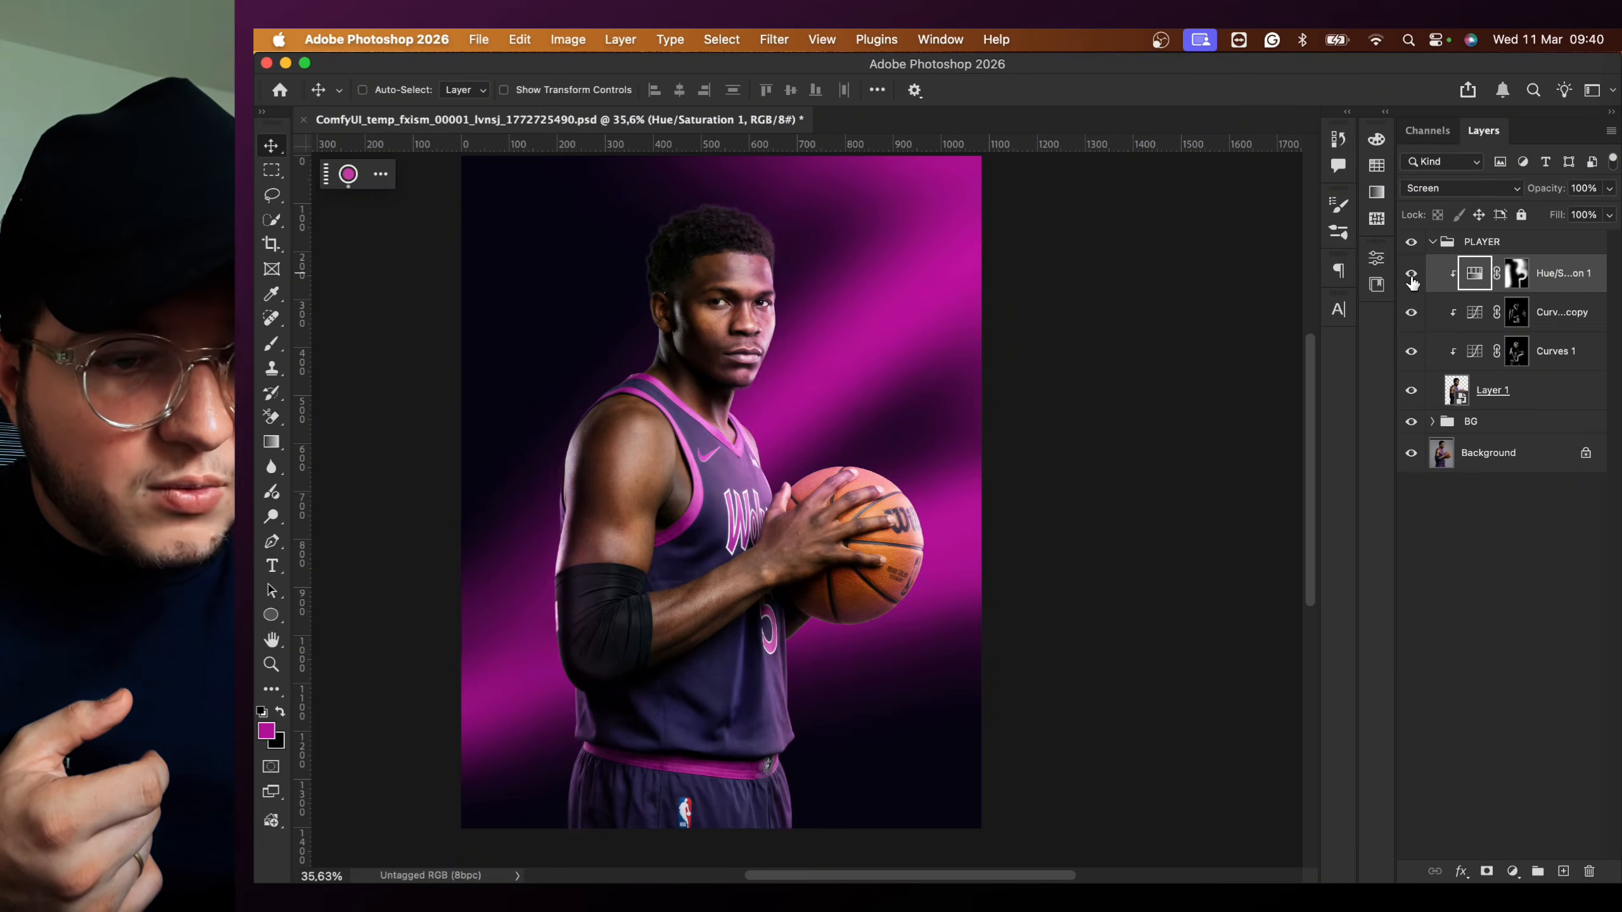
pyautogui.click(1410, 275)
pyautogui.click(1410, 275)
pyautogui.click(1422, 196)
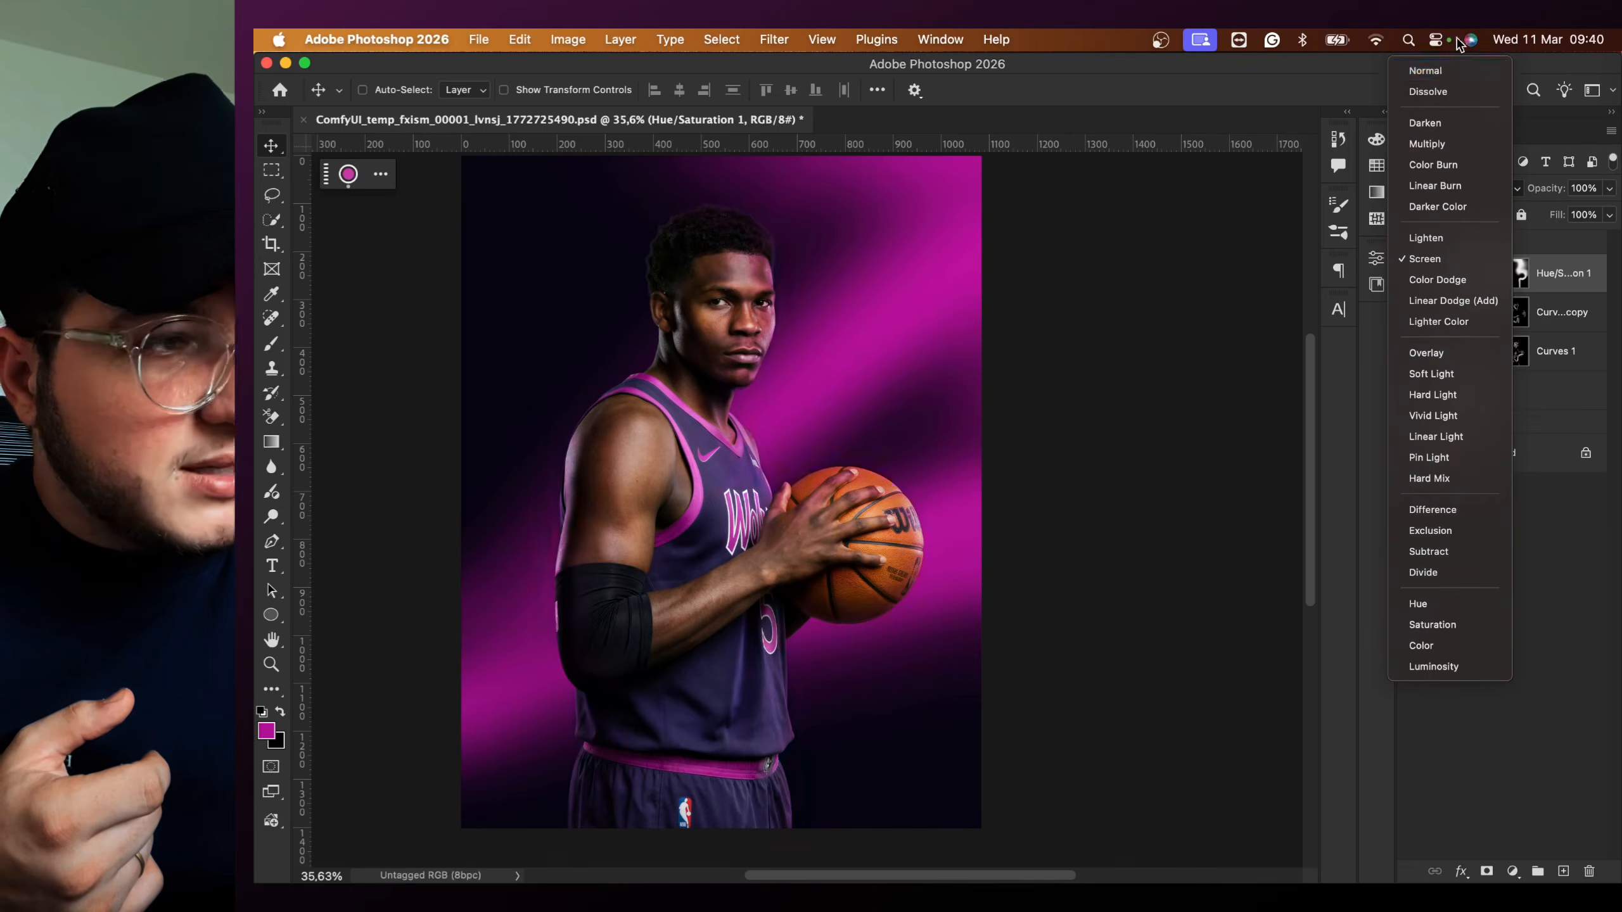
pyautogui.click(1433, 72)
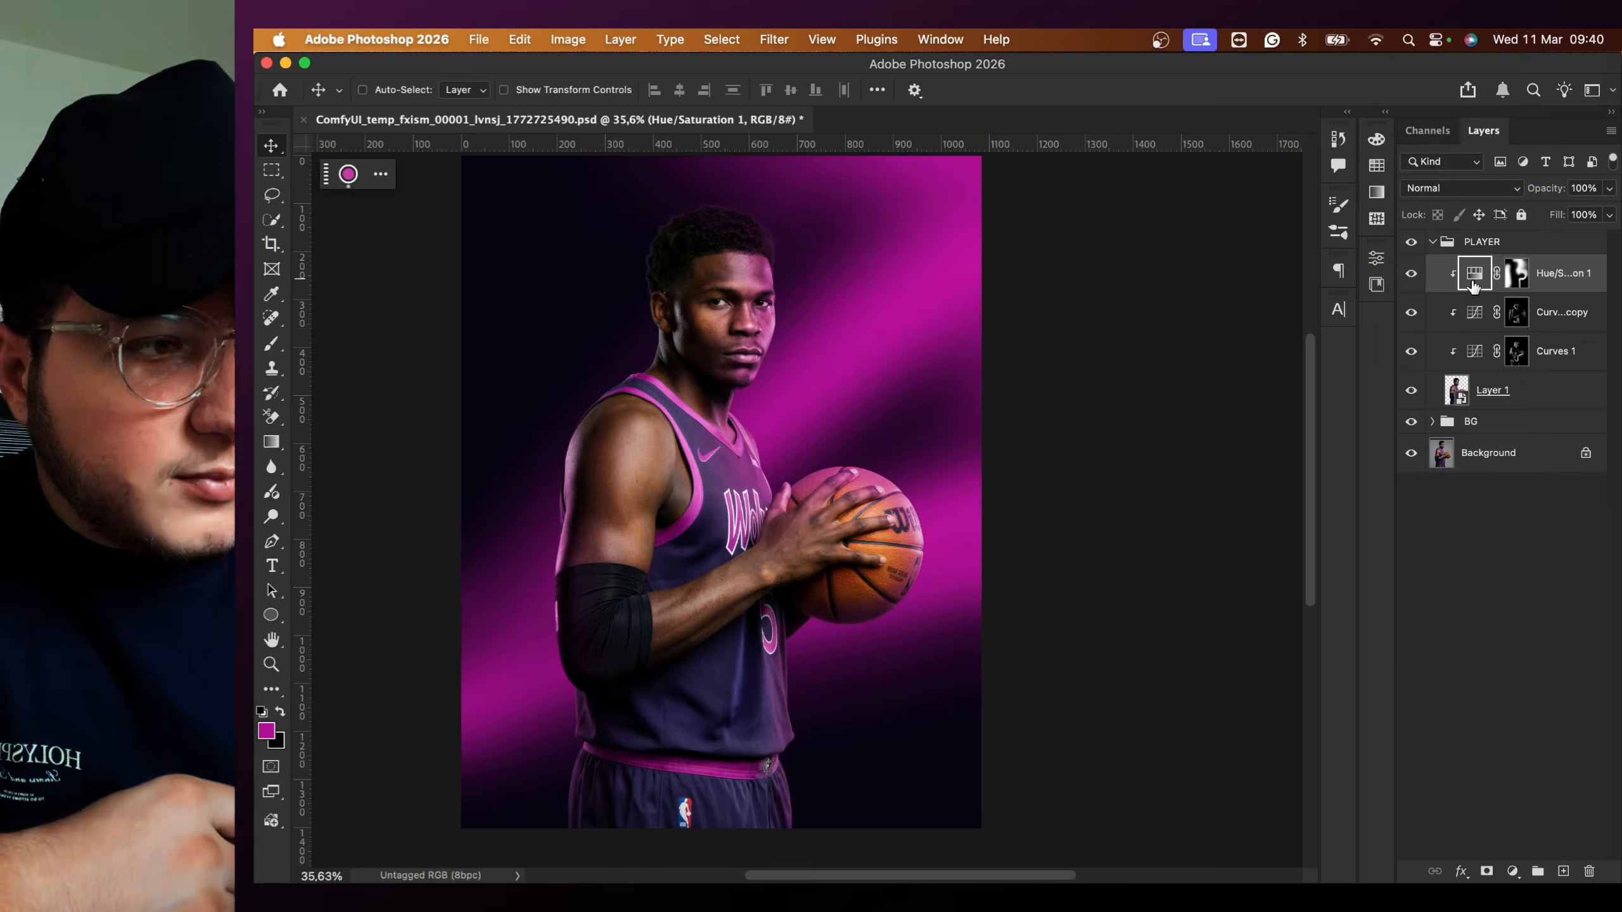
# - Hide the Hue/Saturation layer and paint magenta over the player's face, jersey and ball on a new layer with an 800 px brush at 46% opacity
pyautogui.click(1410, 275)
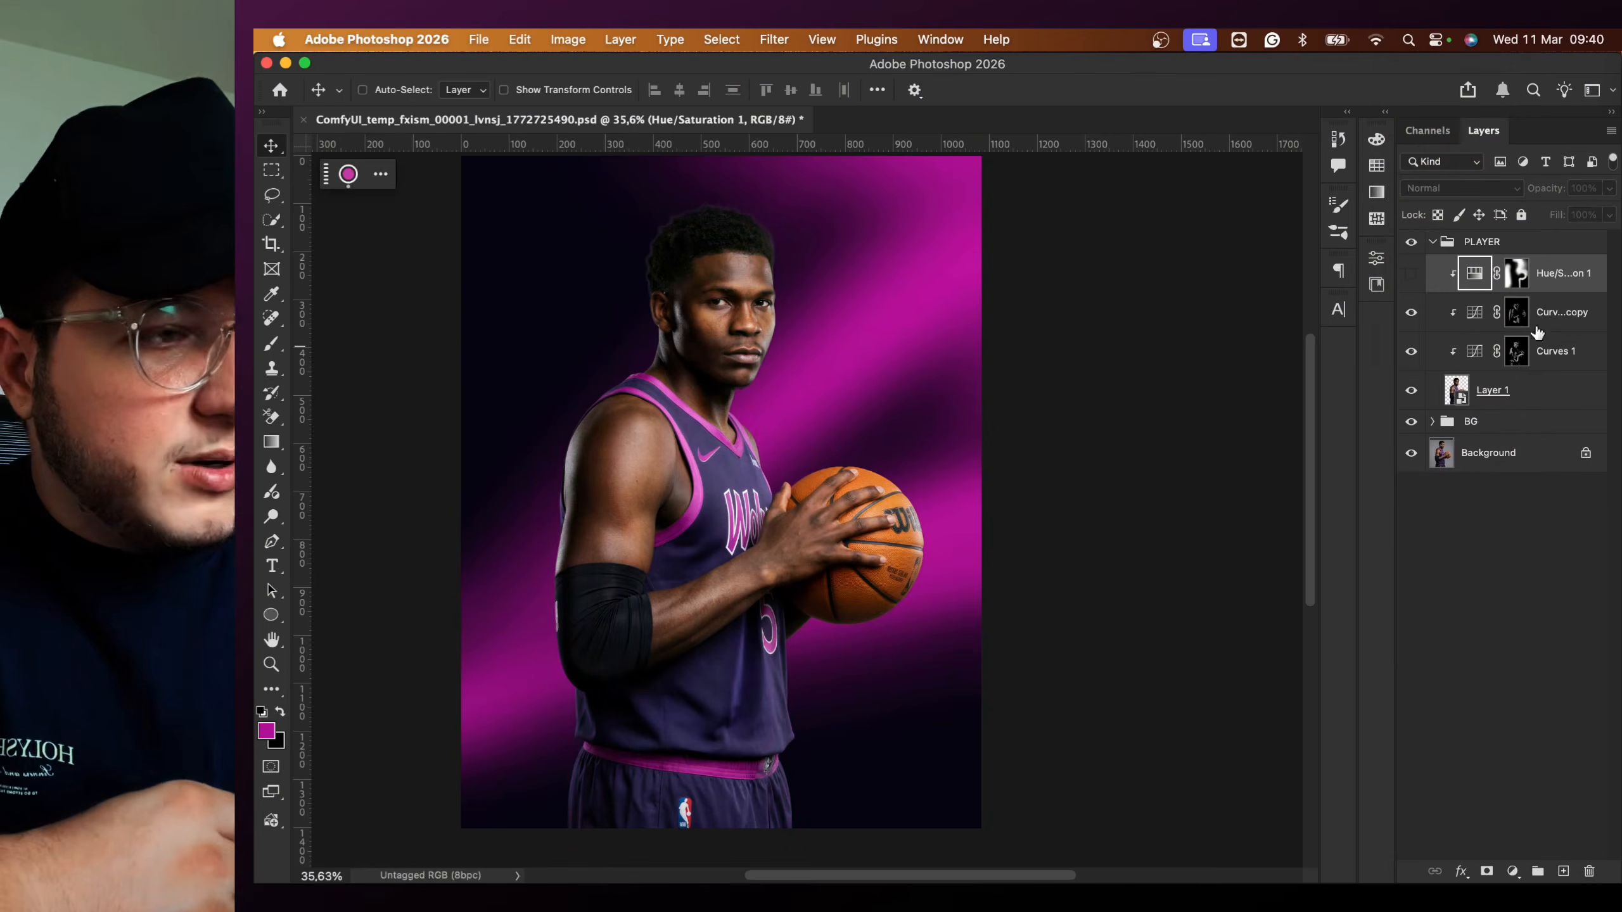
pyautogui.click(1563, 872)
pyautogui.press('b')
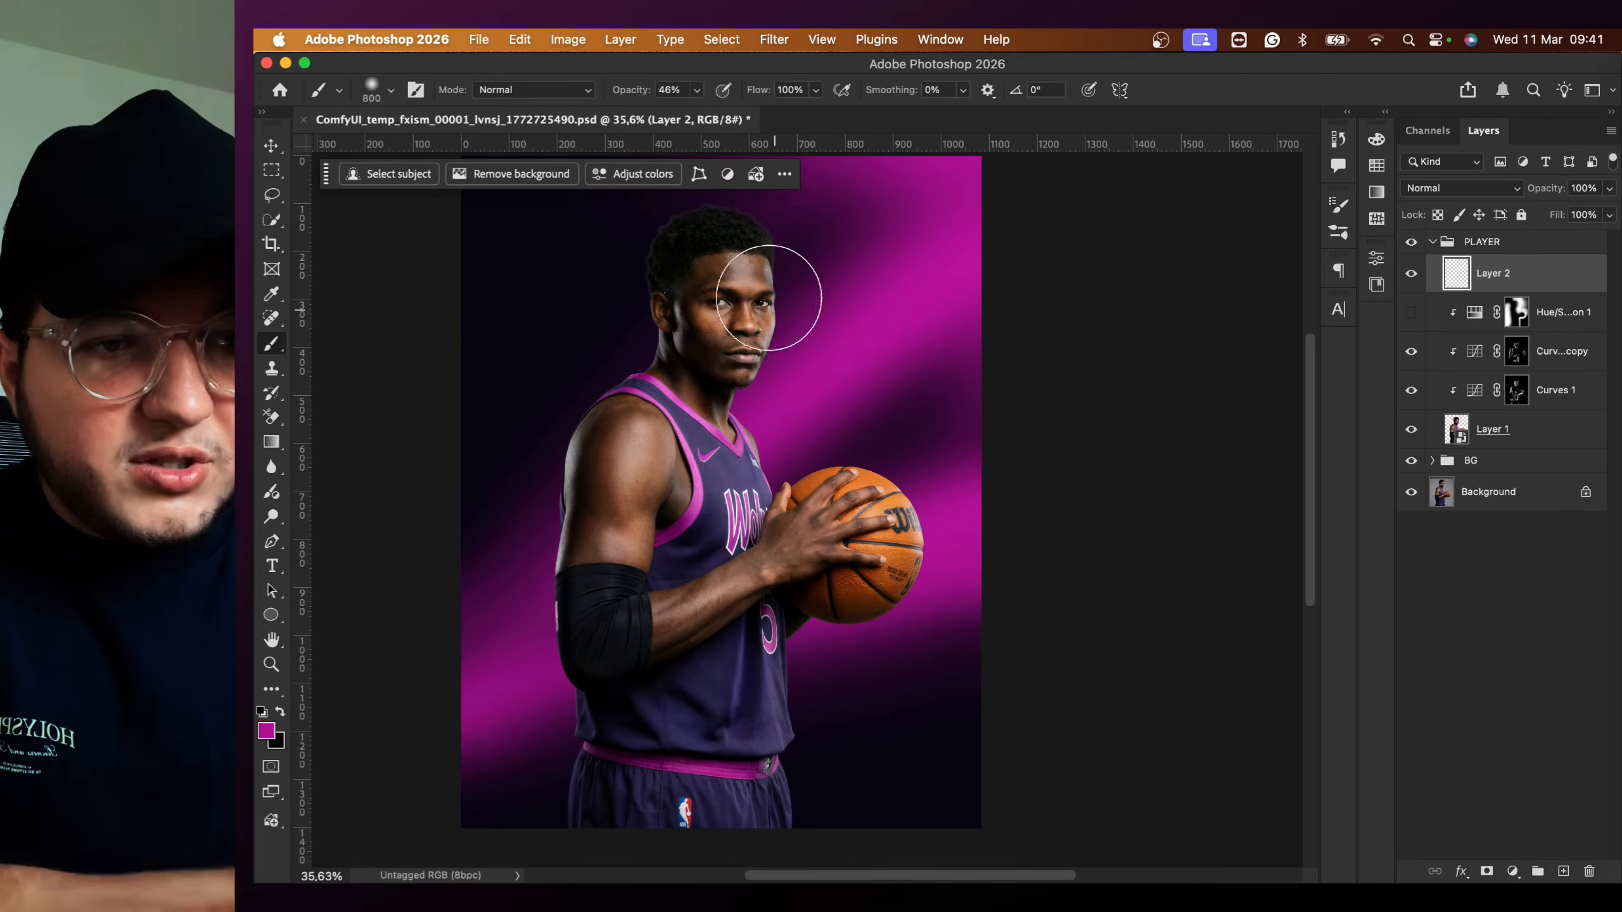
pyautogui.moveTo(741, 282)
pyautogui.mouseDown()
pyautogui.moveTo(782, 269)
pyautogui.moveTo(775, 364)
pyautogui.moveTo(761, 268)
pyautogui.moveTo(839, 456)
pyautogui.moveTo(776, 489)
pyautogui.moveTo(808, 687)
pyautogui.moveTo(896, 580)
pyautogui.moveTo(815, 790)
pyautogui.moveTo(926, 564)
pyautogui.mouseUp()
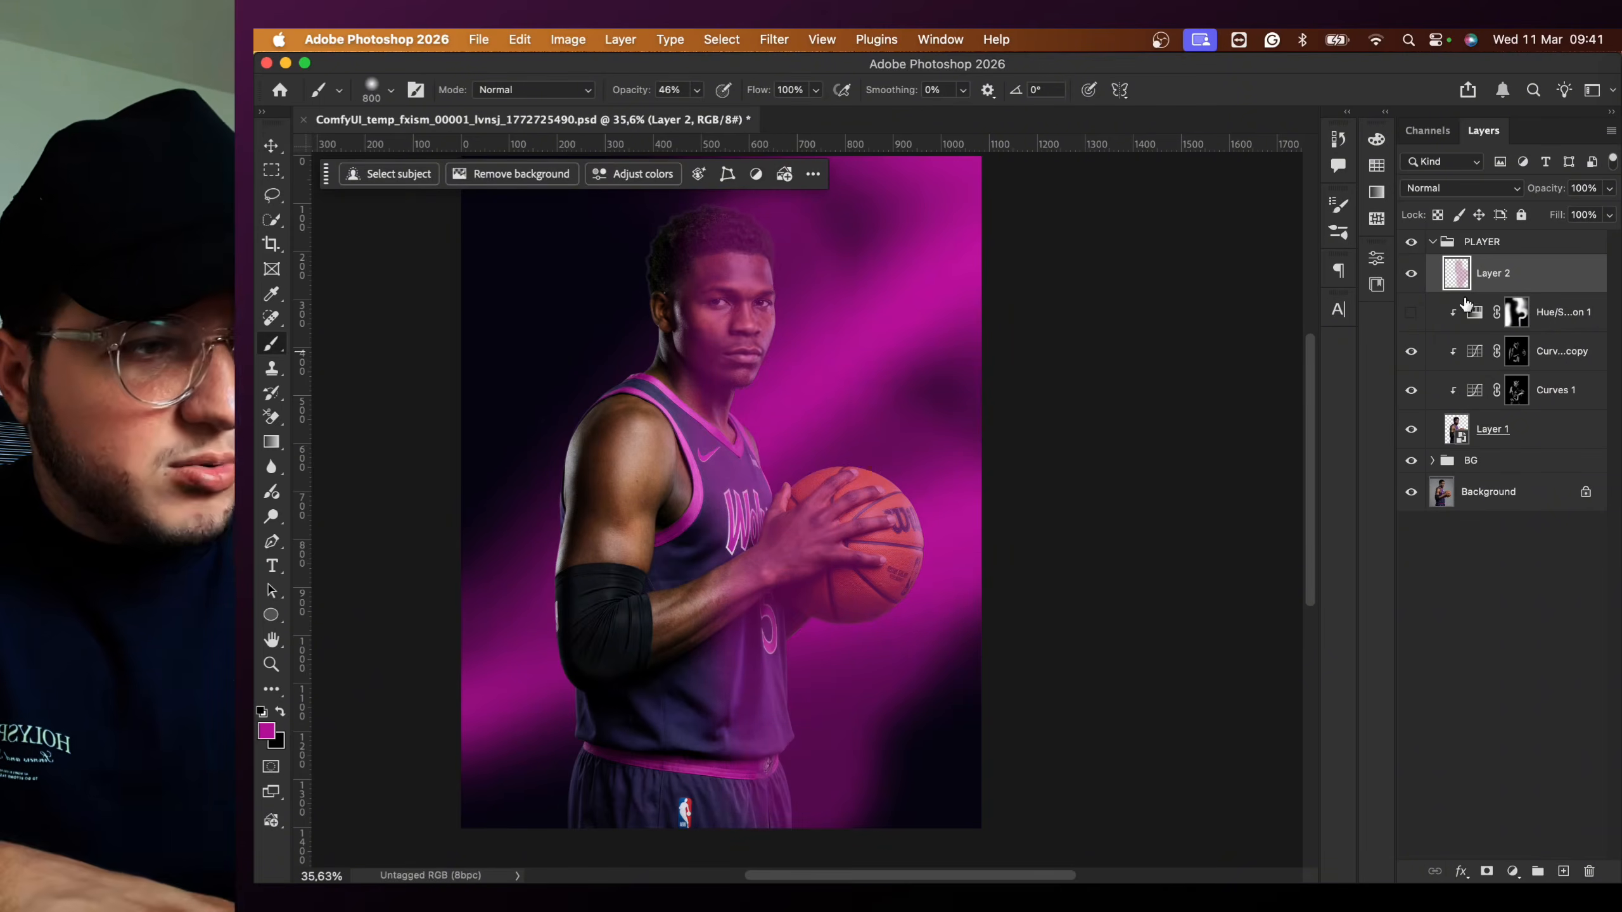
# - Clip the magenta paint layer to the player, paint more over the face and try the Linear Dodge (Add) blend mode
pyautogui.press('super+alt+g')
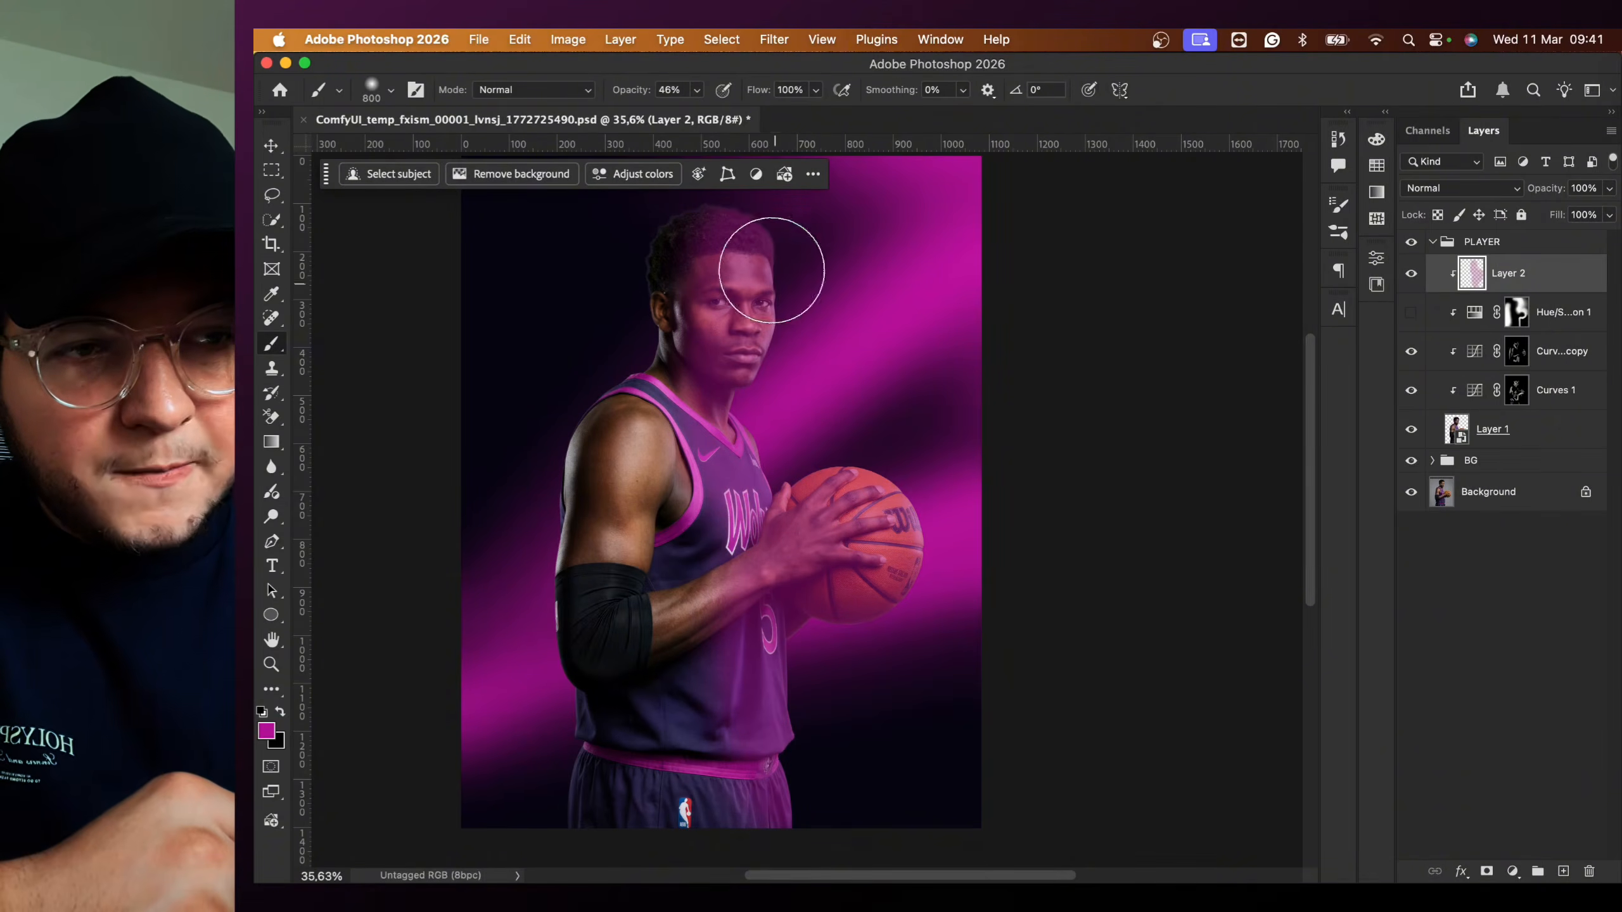
pyautogui.moveTo(775, 271)
pyautogui.mouseDown()
pyautogui.moveTo(737, 377)
pyautogui.moveTo(769, 383)
pyautogui.moveTo(777, 311)
pyautogui.moveTo(768, 356)
pyautogui.mouseUp()
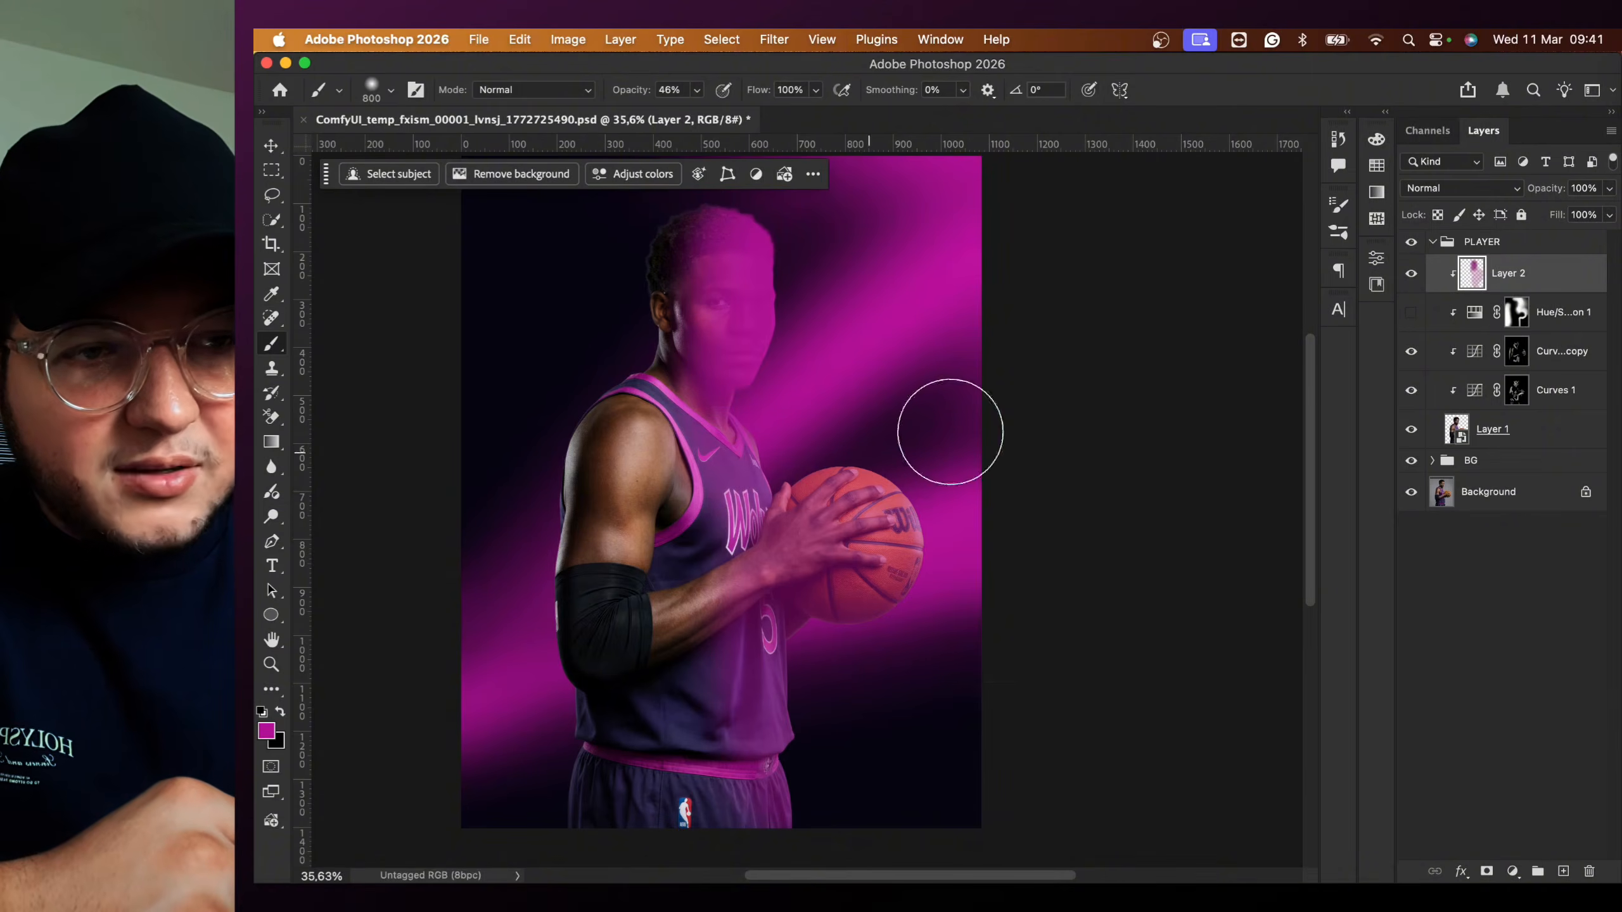
pyautogui.click(1419, 194)
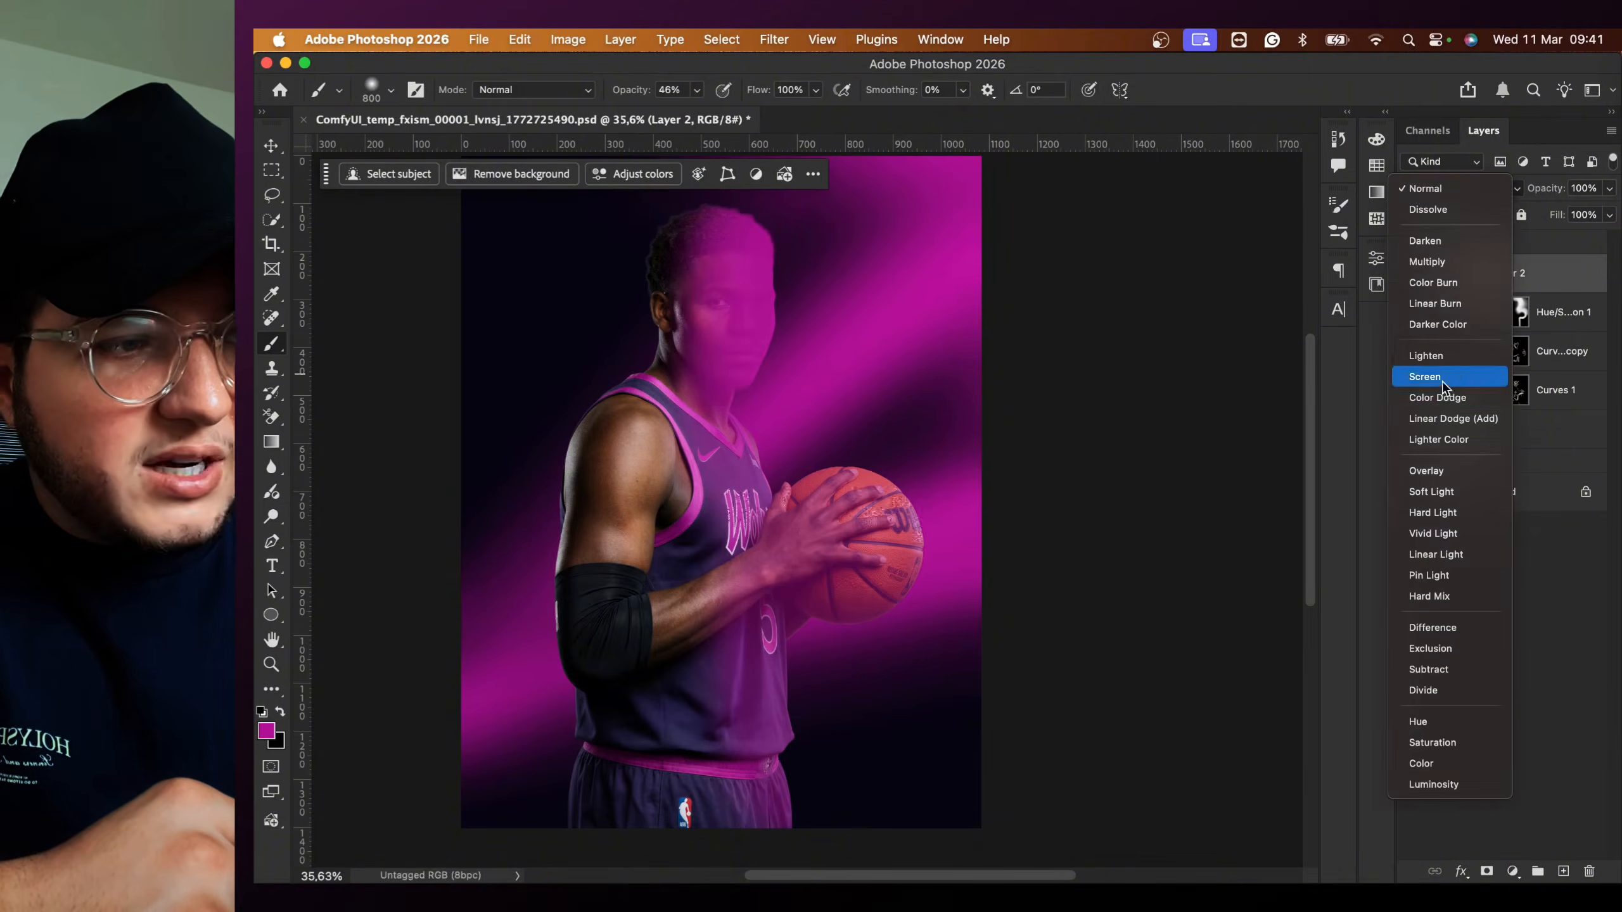
pyautogui.click(1431, 416)
pyautogui.click(1459, 195)
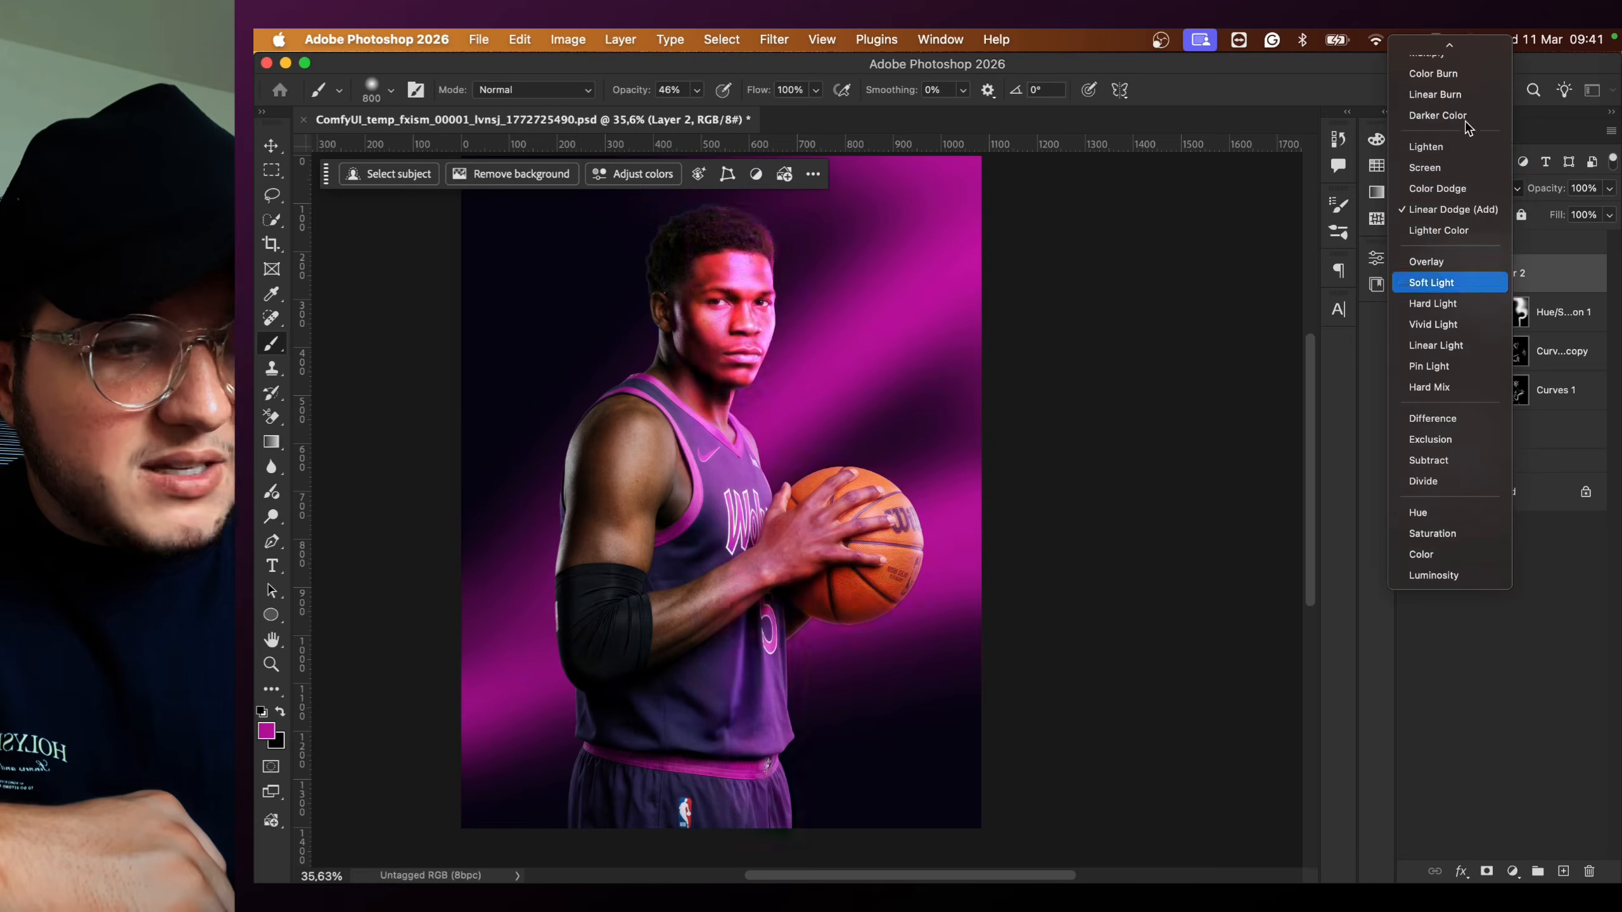
# - Delete the magenta paint layer, show the Hue/Saturation layer again and keep its blend mode at Normal
pyautogui.click(1546, 275)
pyautogui.press('BackSpace')
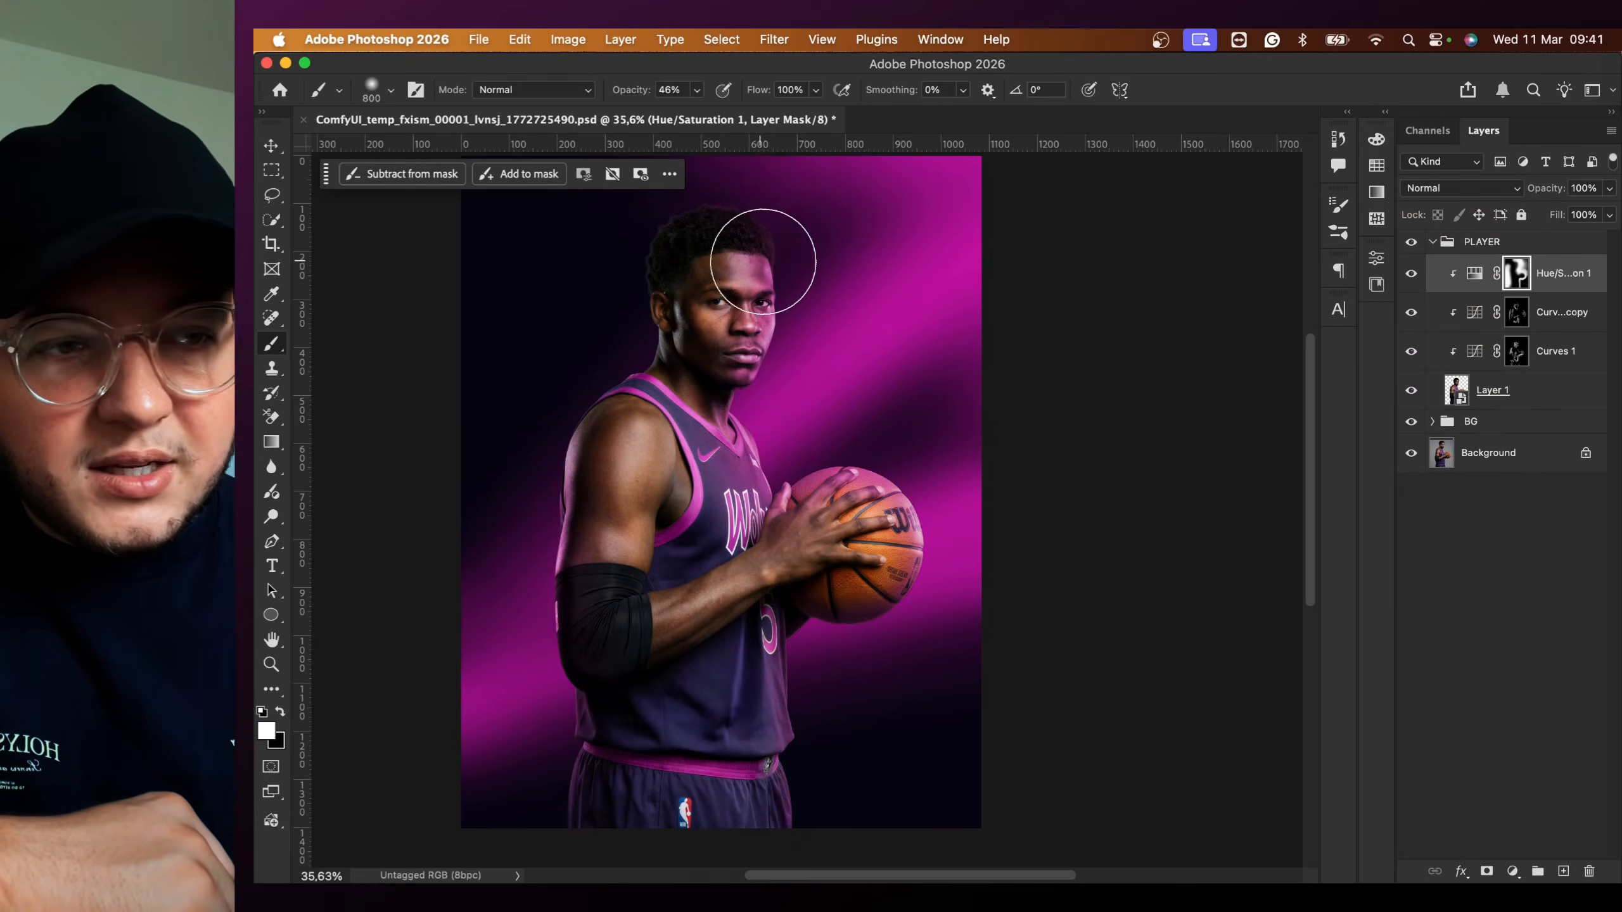
pyautogui.press('v')
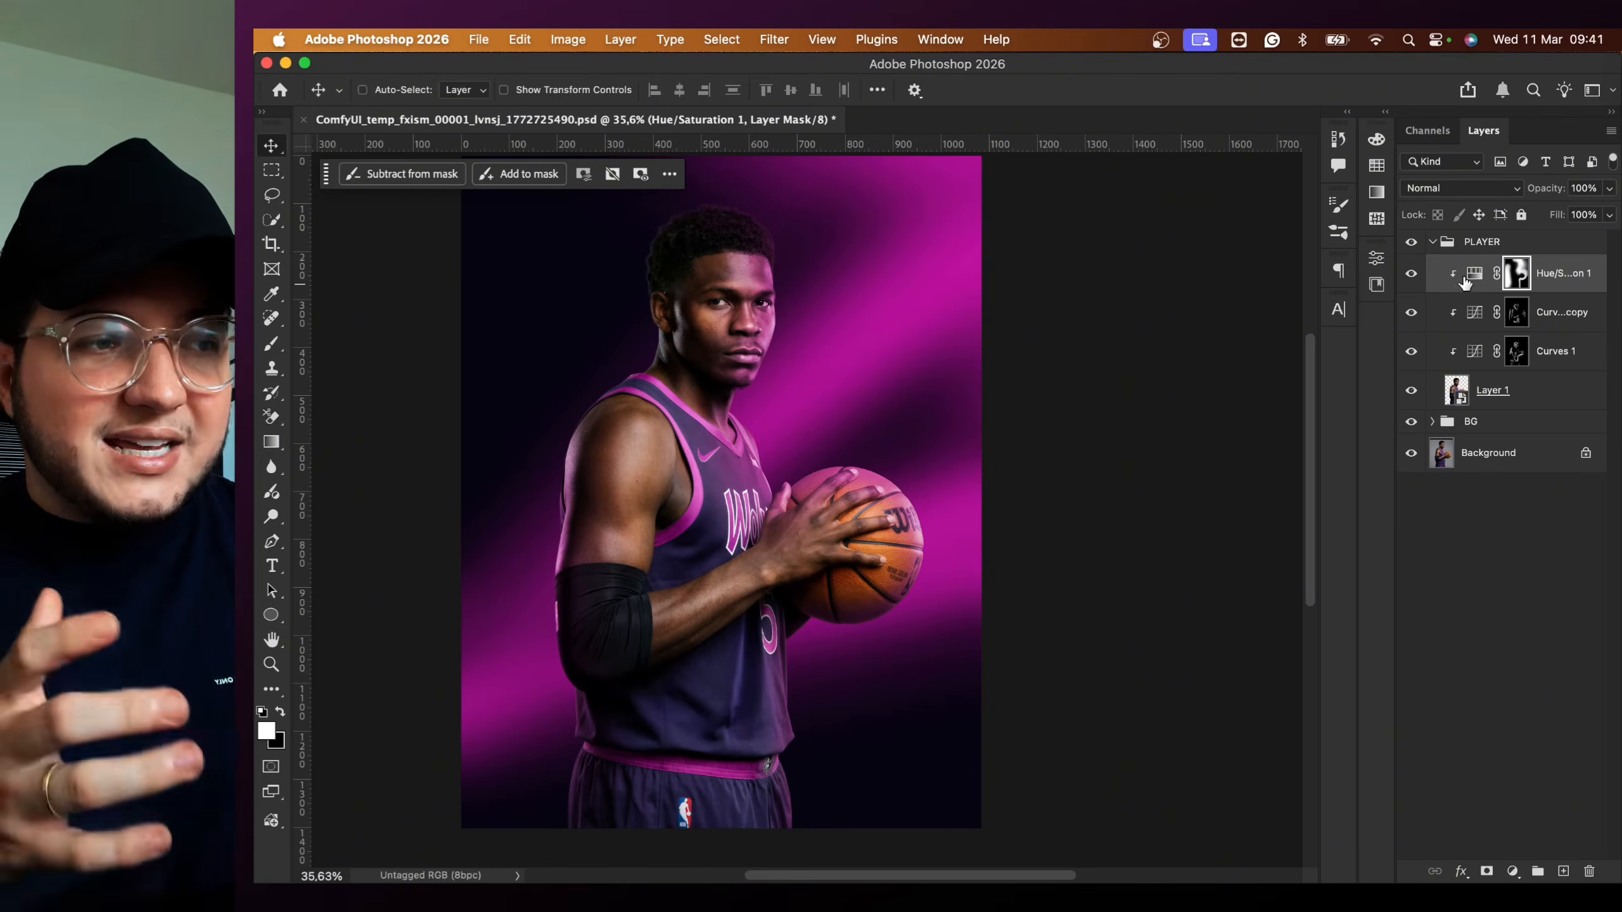
pyautogui.click(1438, 189)
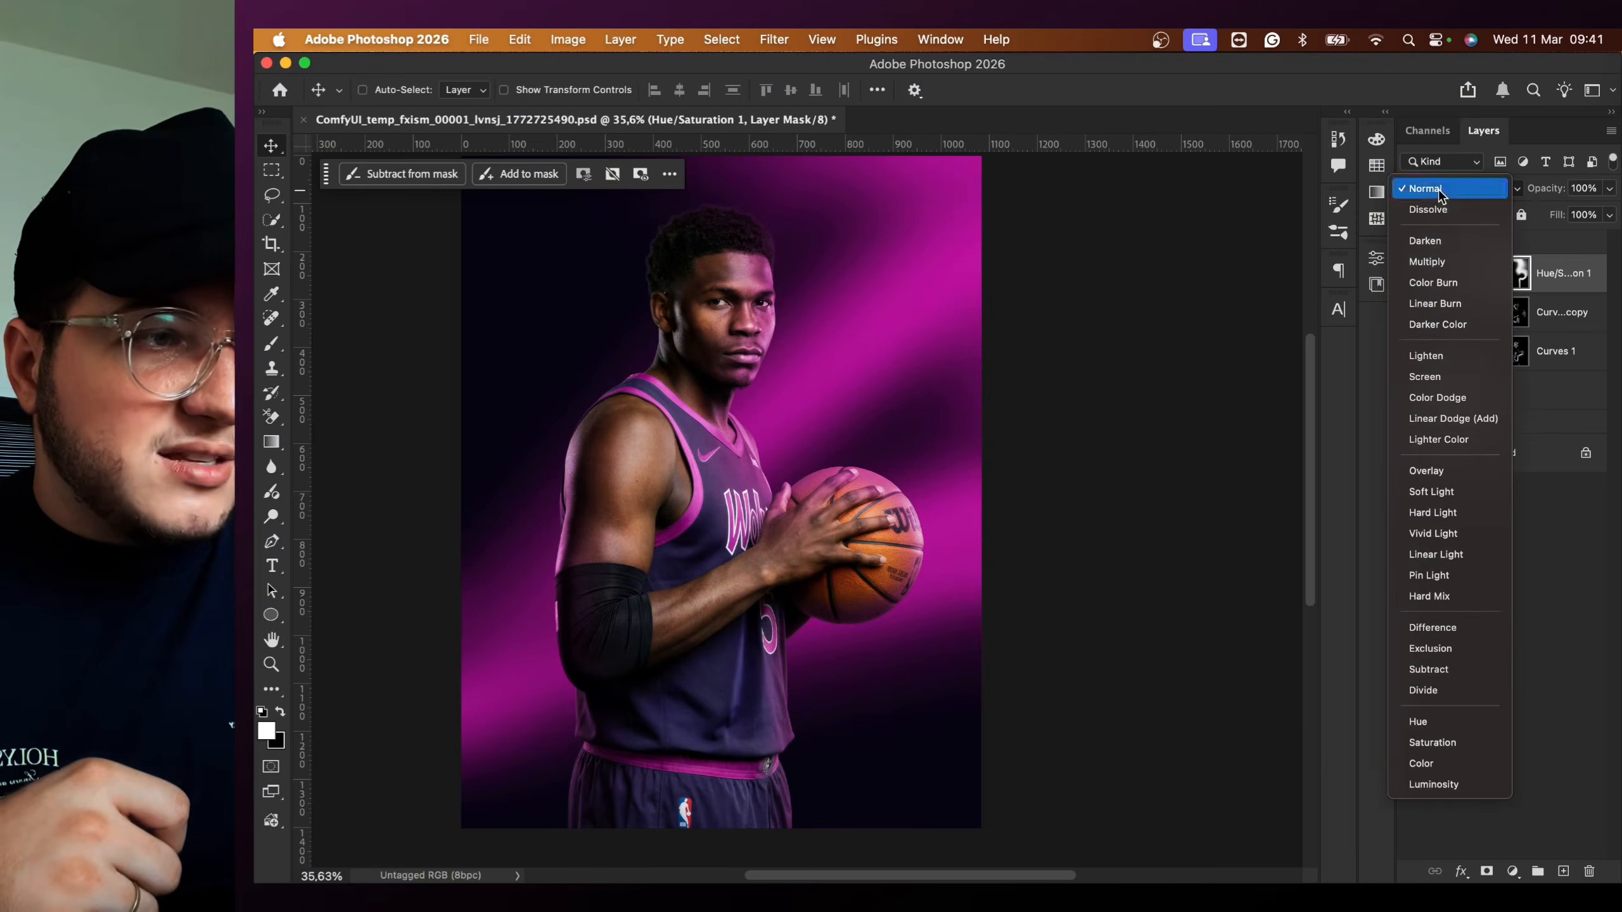
pyautogui.click(1424, 190)
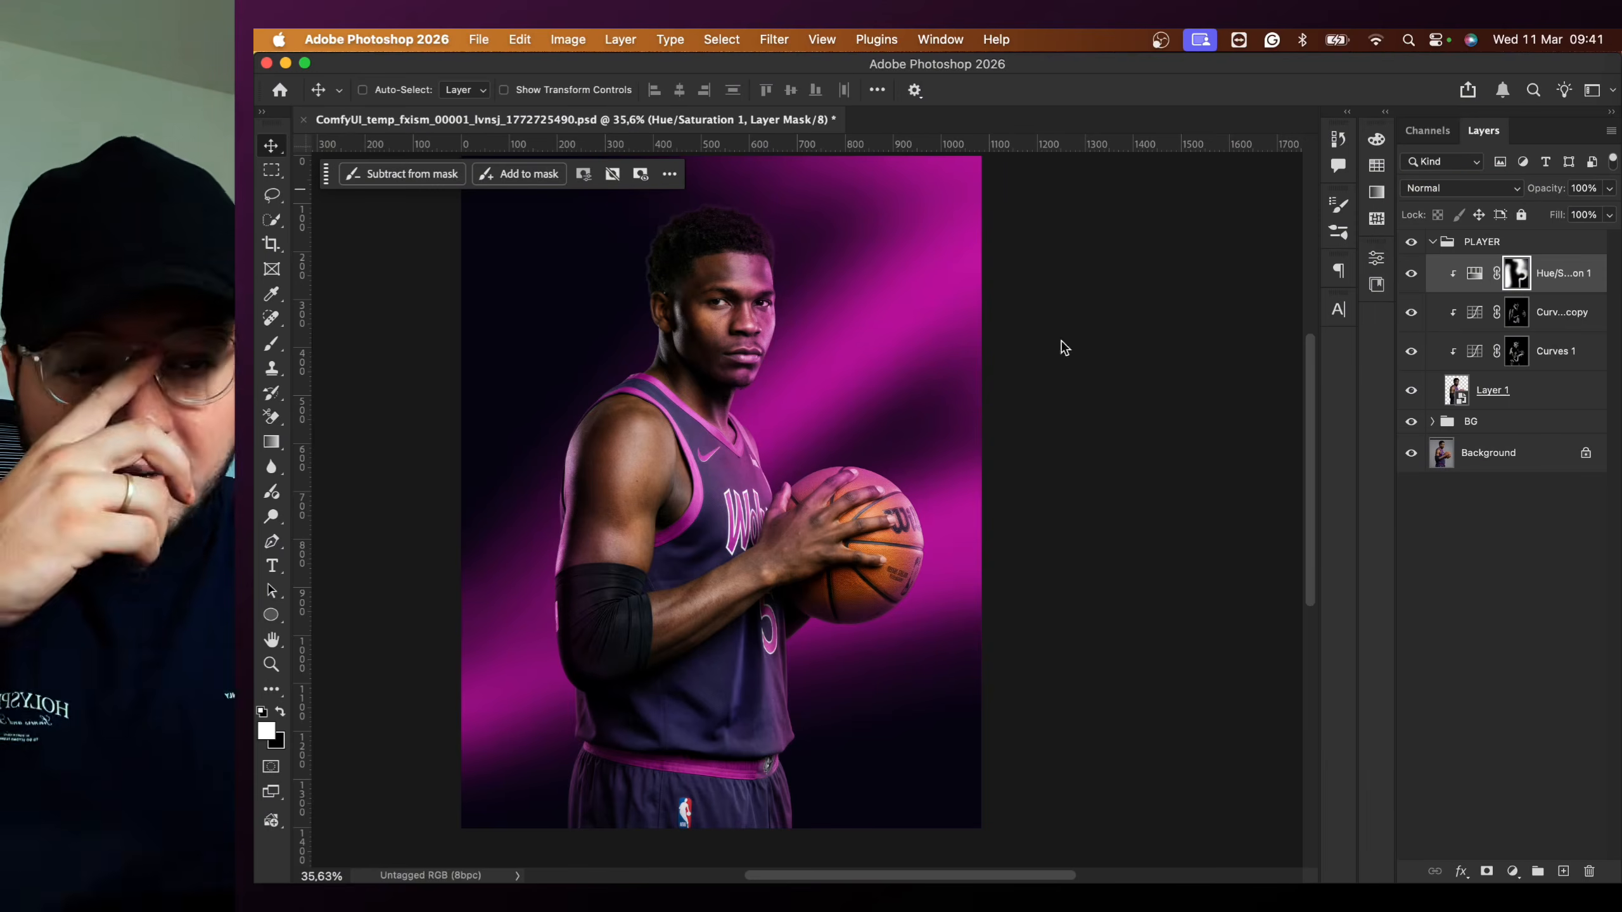
# - Compare the player's upper body with the Hue/Saturation light switched off and on
pyautogui.scroll(2, 846, 374)
pyautogui.scroll(1, 808, 423)
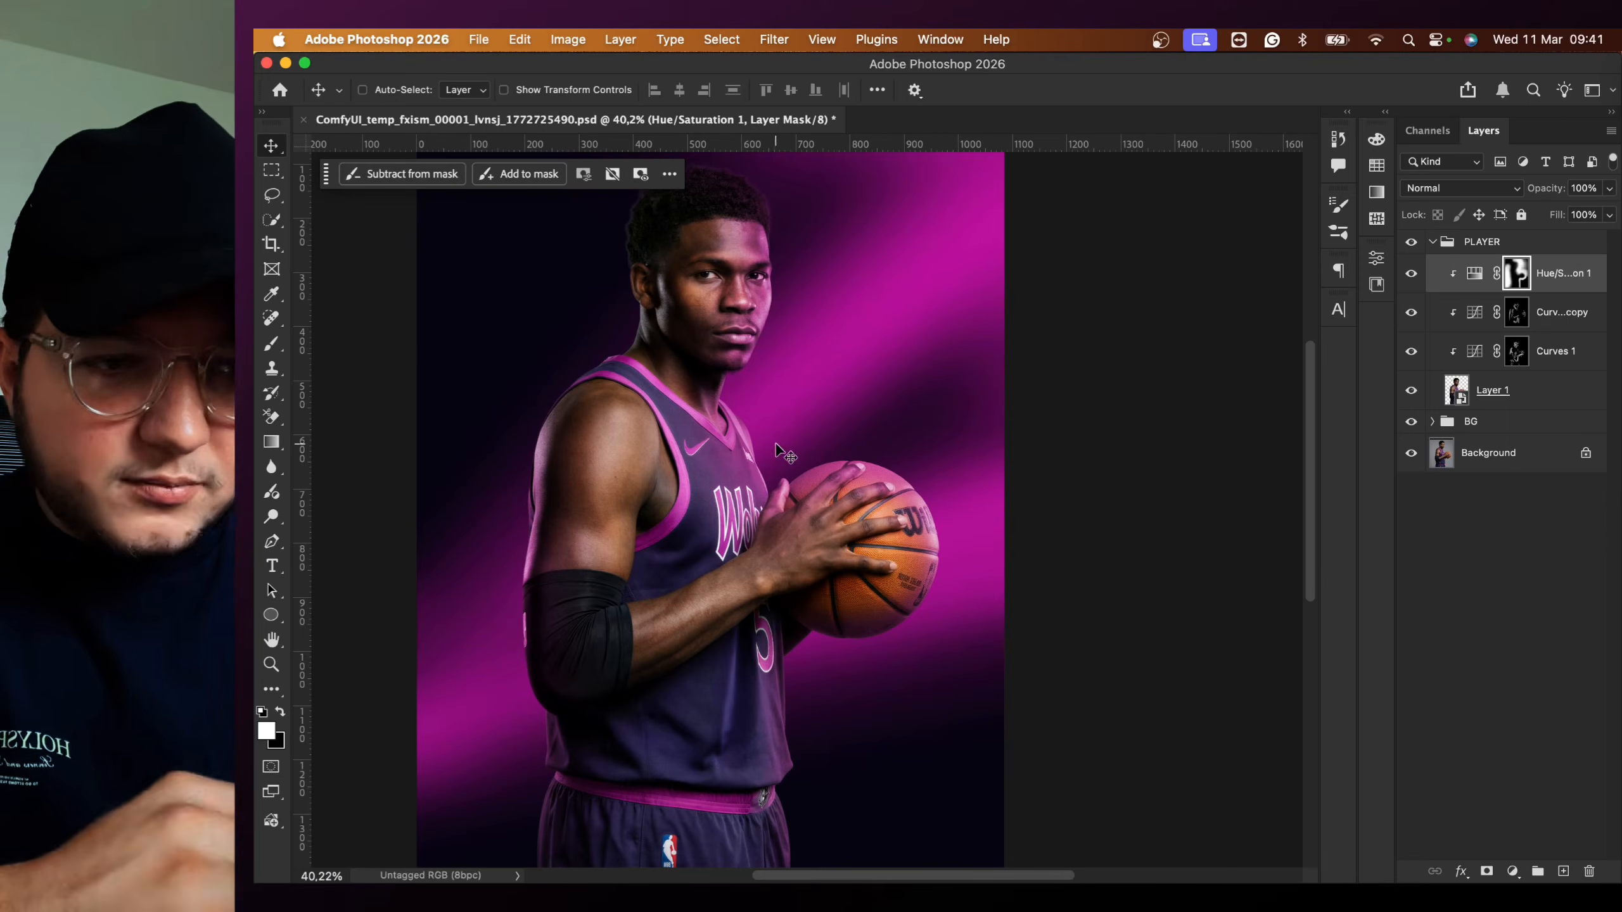
pyautogui.scroll(1, 769, 326)
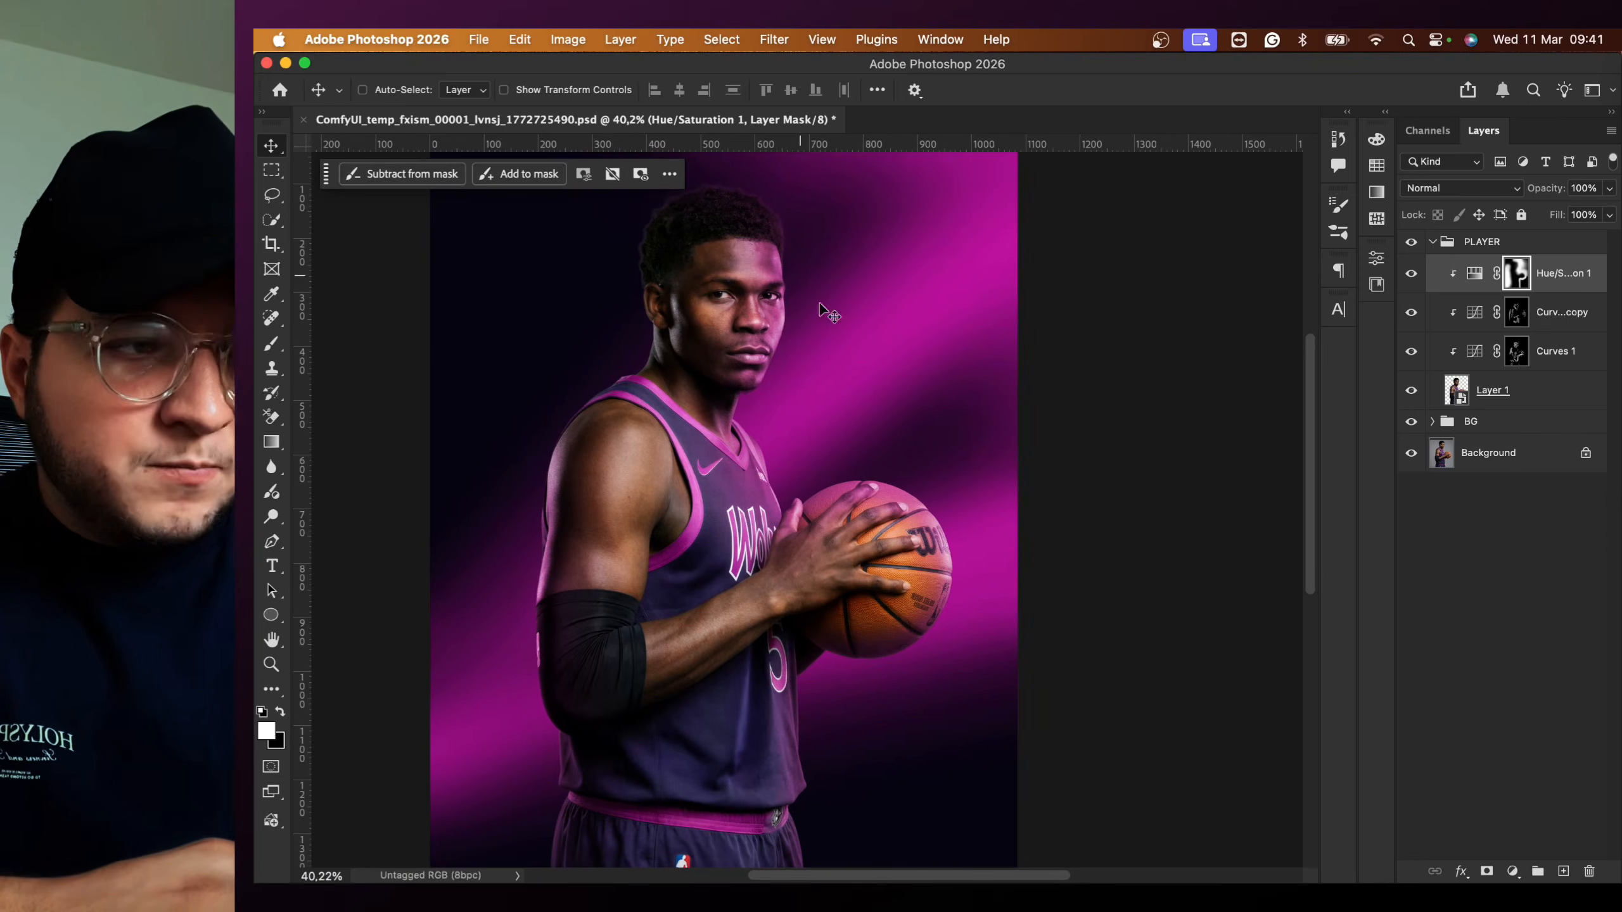
pyautogui.click(1408, 276)
pyautogui.click(1408, 276)
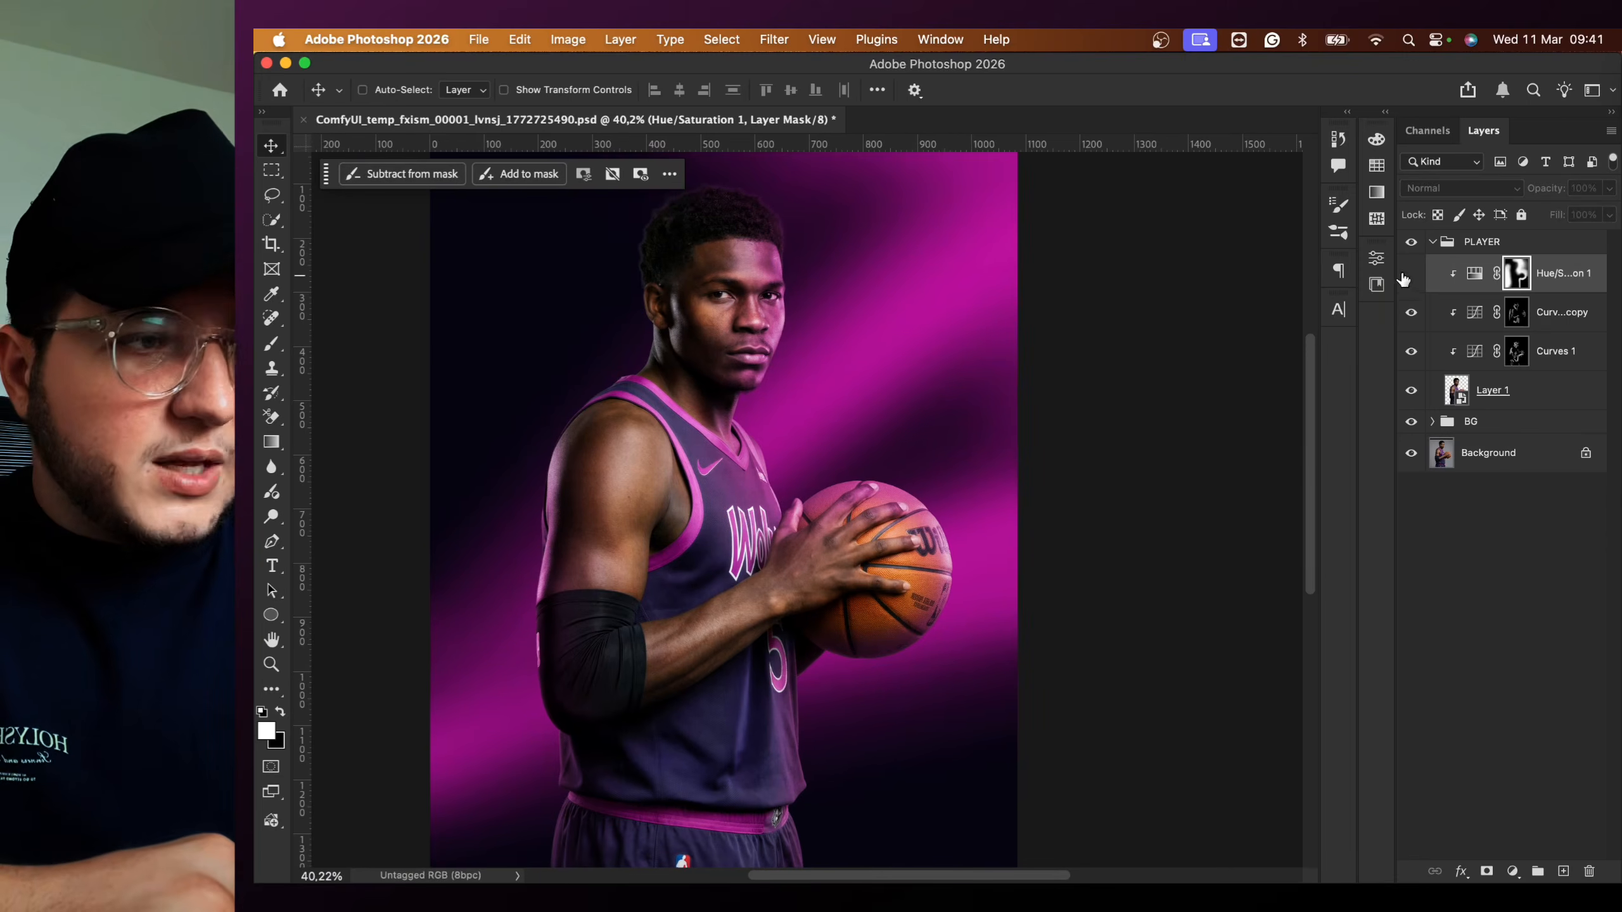
# - Hide the Hue/Saturation layer and add a clipped Color Balance adjustment above the Curves copy, with the midtones' Magenta–Green at -10
pyautogui.click(1409, 275)
pyautogui.click(1577, 319)
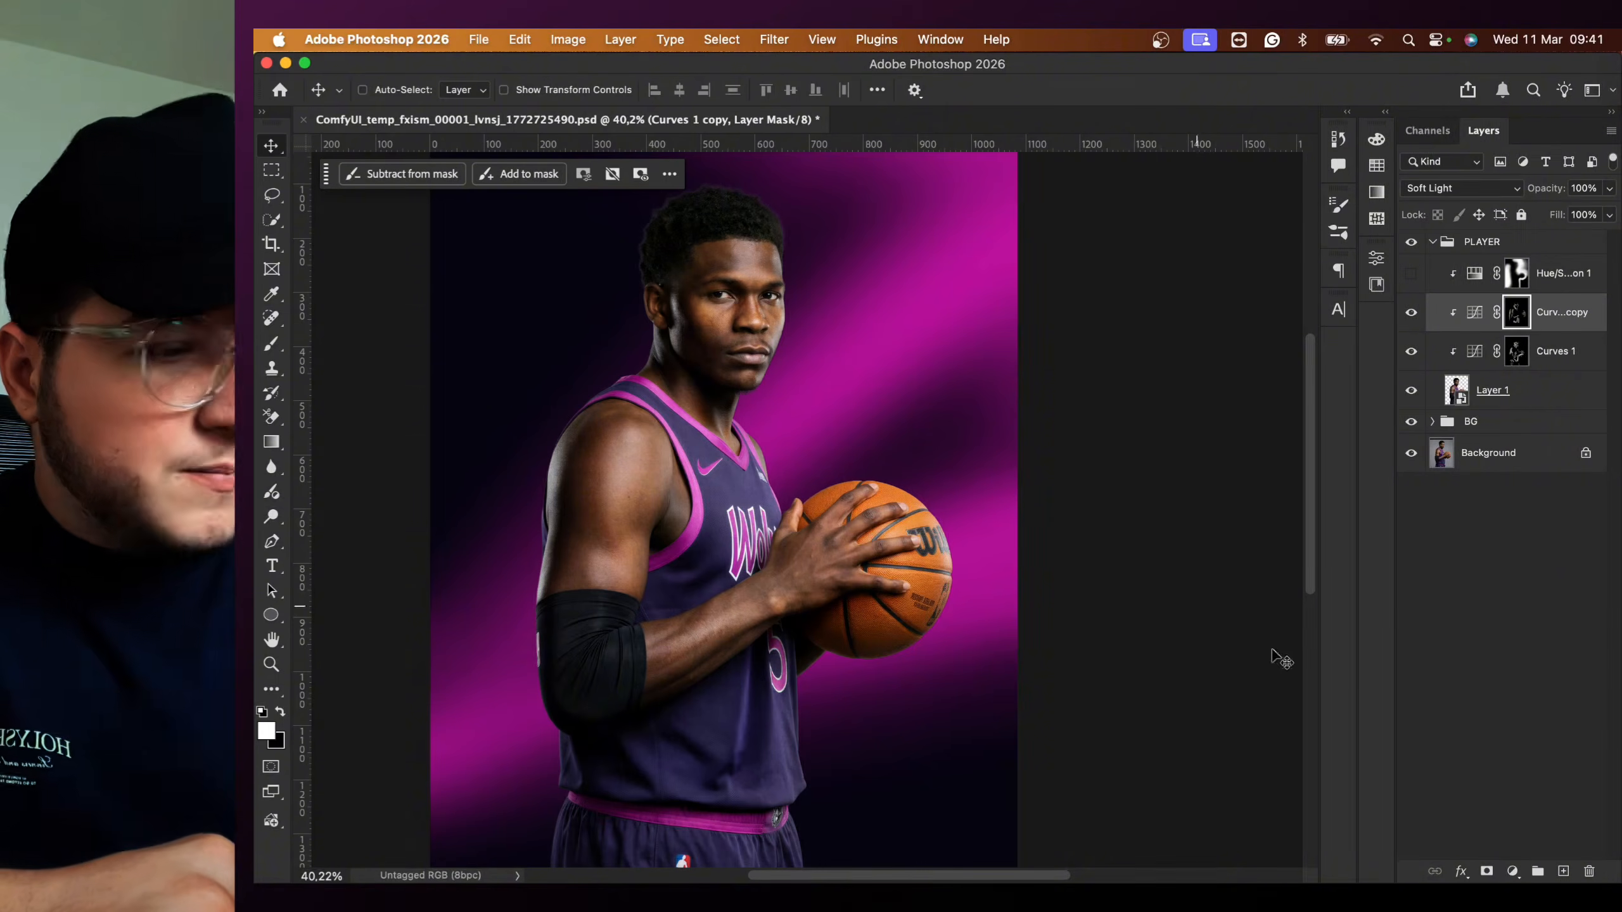
pyautogui.click(1515, 870)
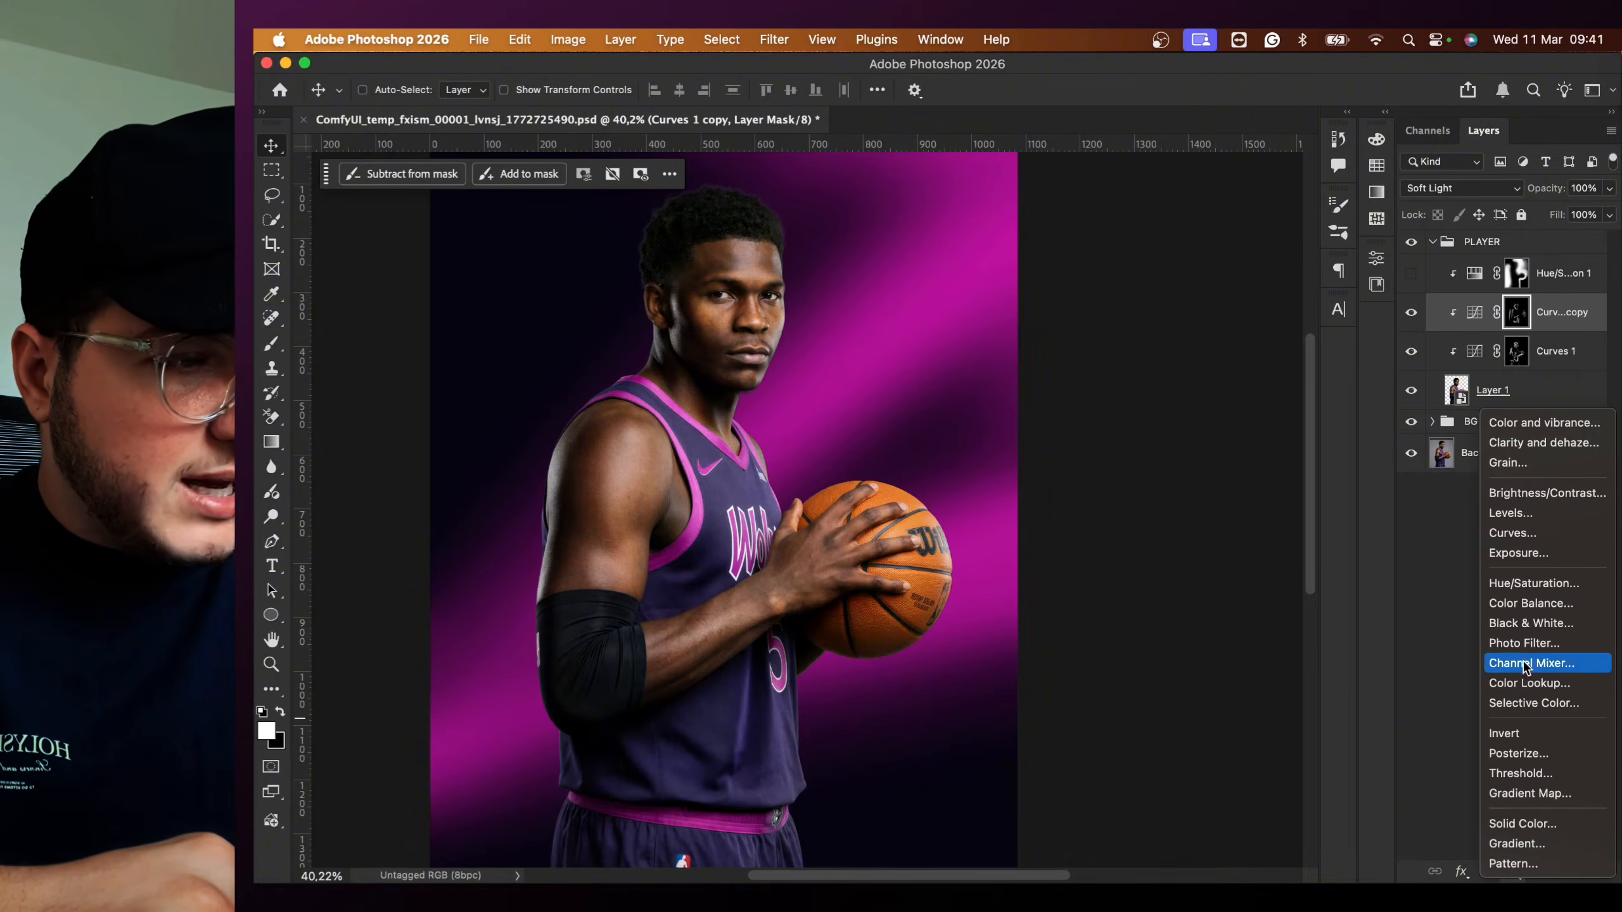
pyautogui.click(1531, 603)
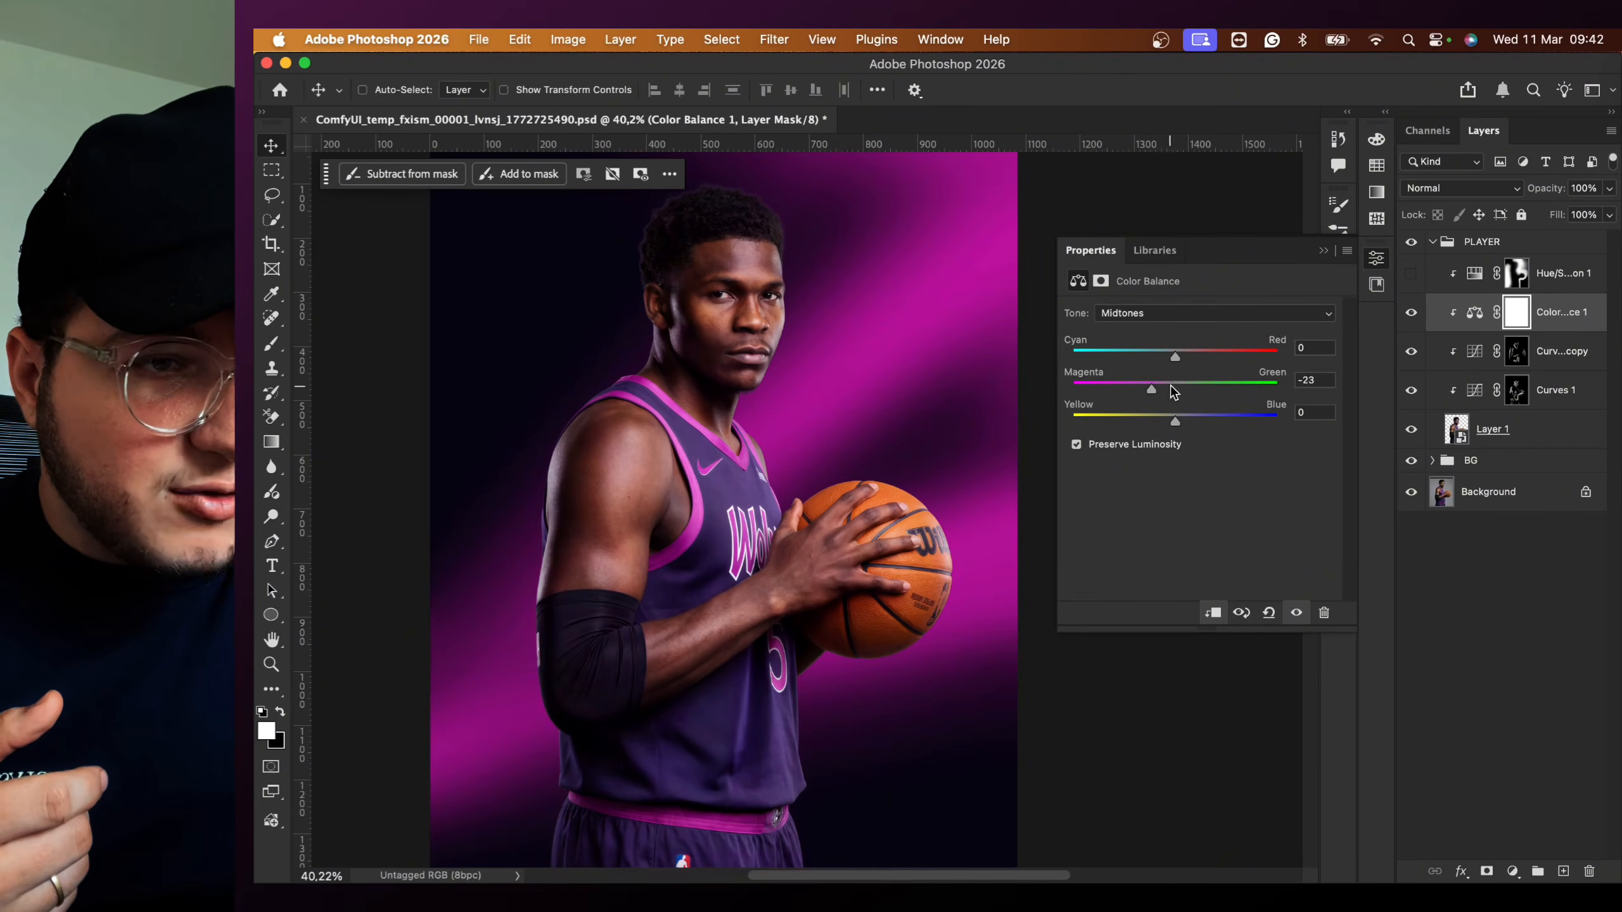
# - Set the Color Balance shadows to Cyan–Red +1, Magenta–Green -12 and Yellow–Blue +3, and the highlights' Magenta–Green to -3
pyautogui.click(1165, 310)
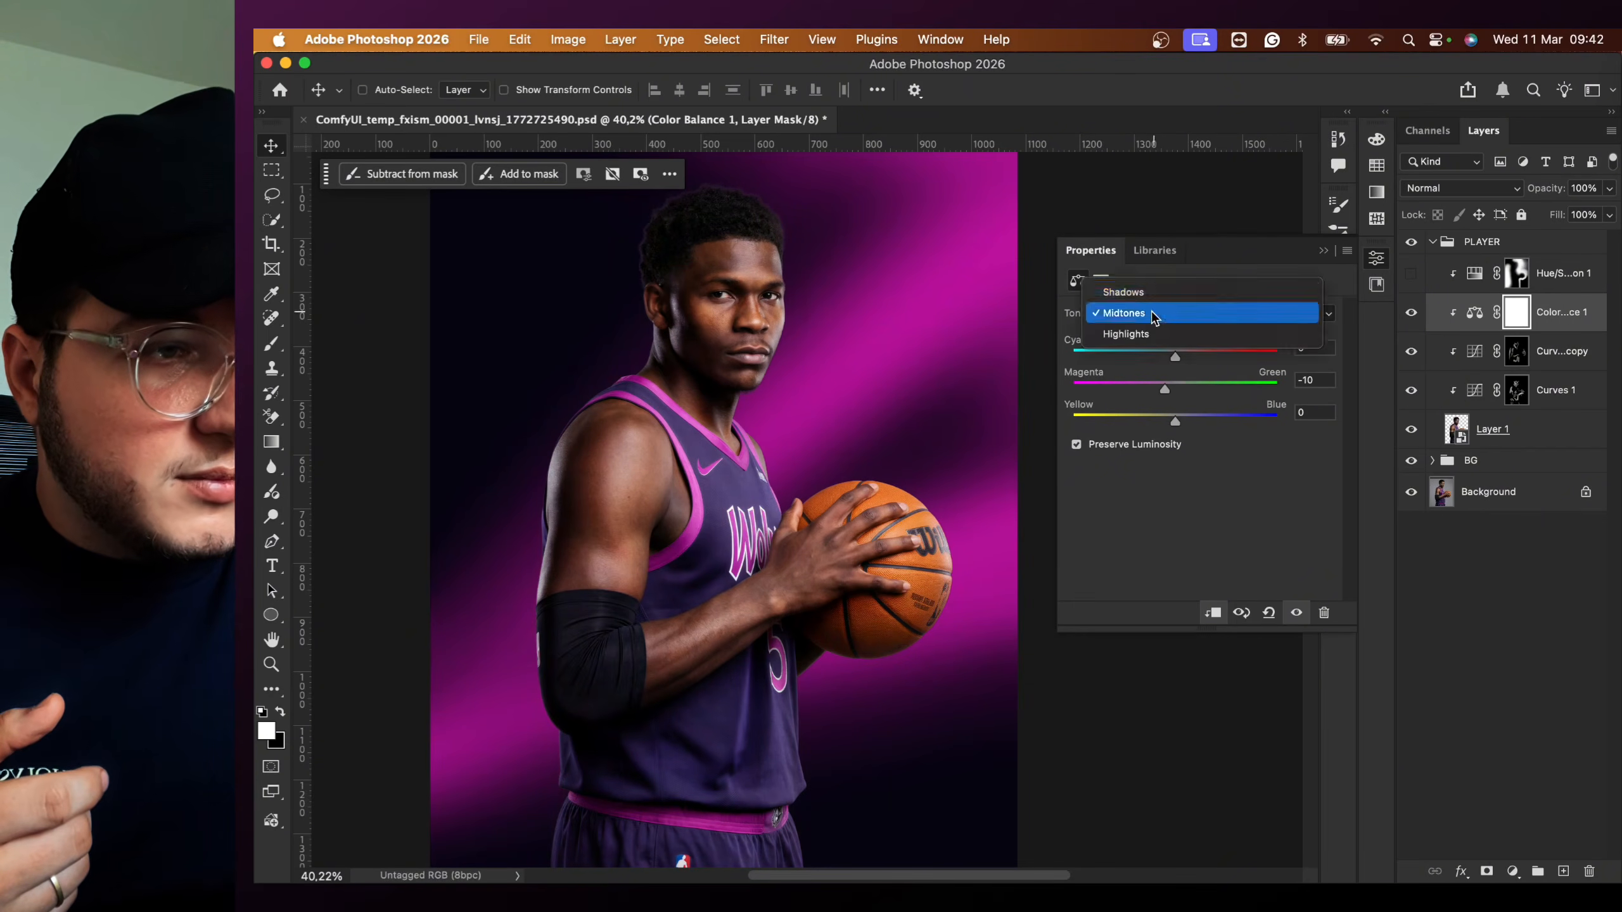
pyautogui.click(1179, 290)
pyautogui.moveTo(1174, 356); pyautogui.dragTo(1164, 390)
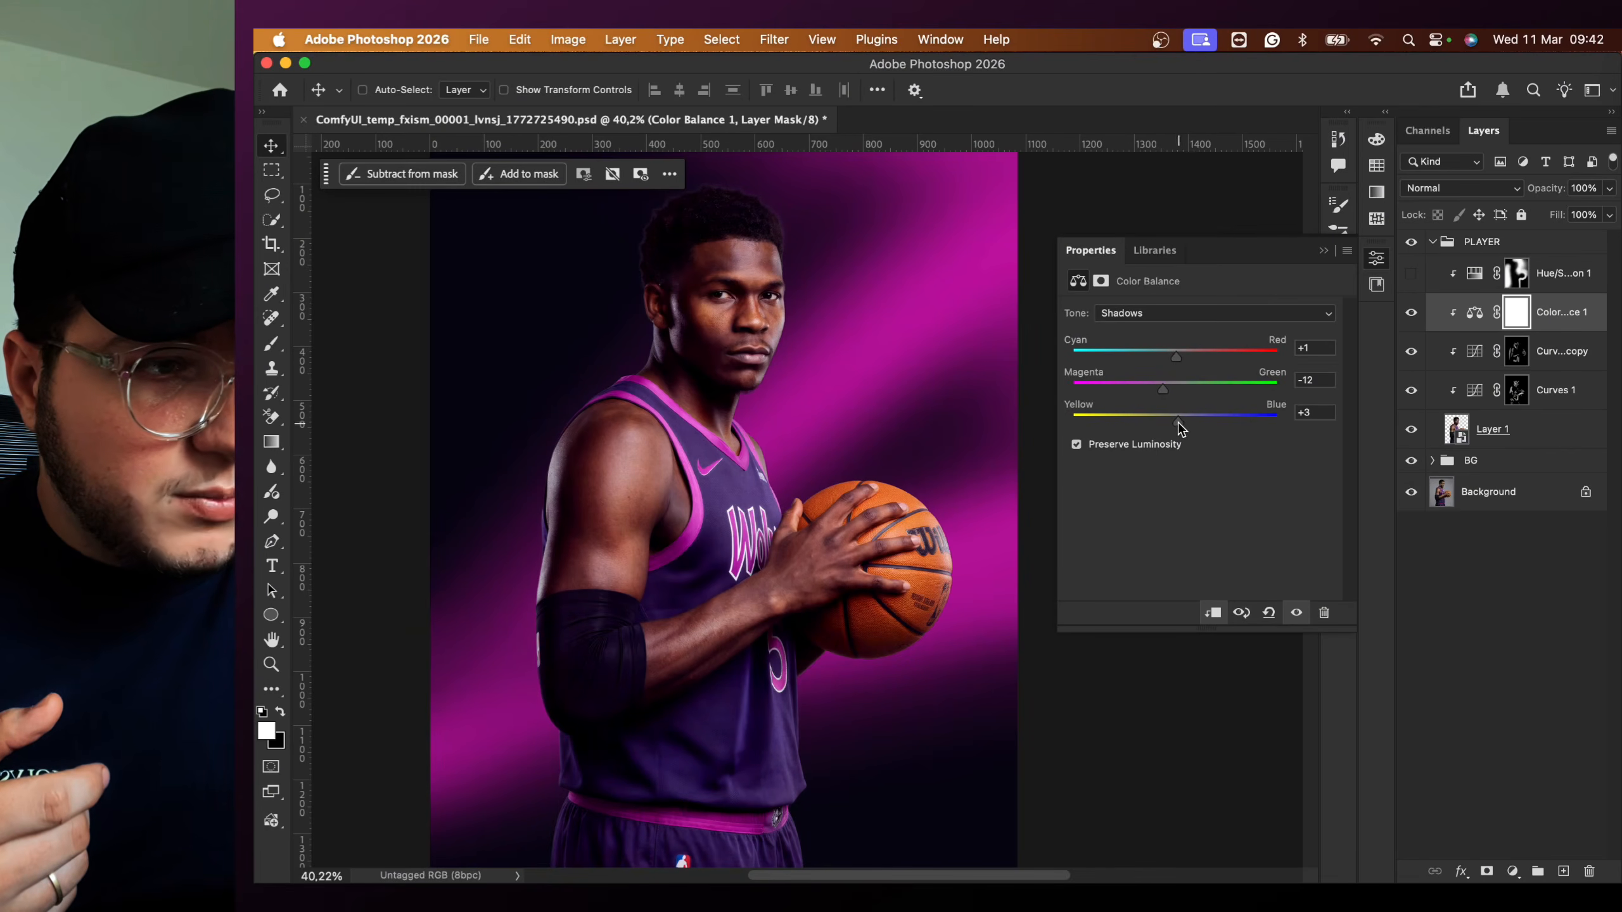
pyautogui.click(1178, 313)
pyautogui.click(1166, 355)
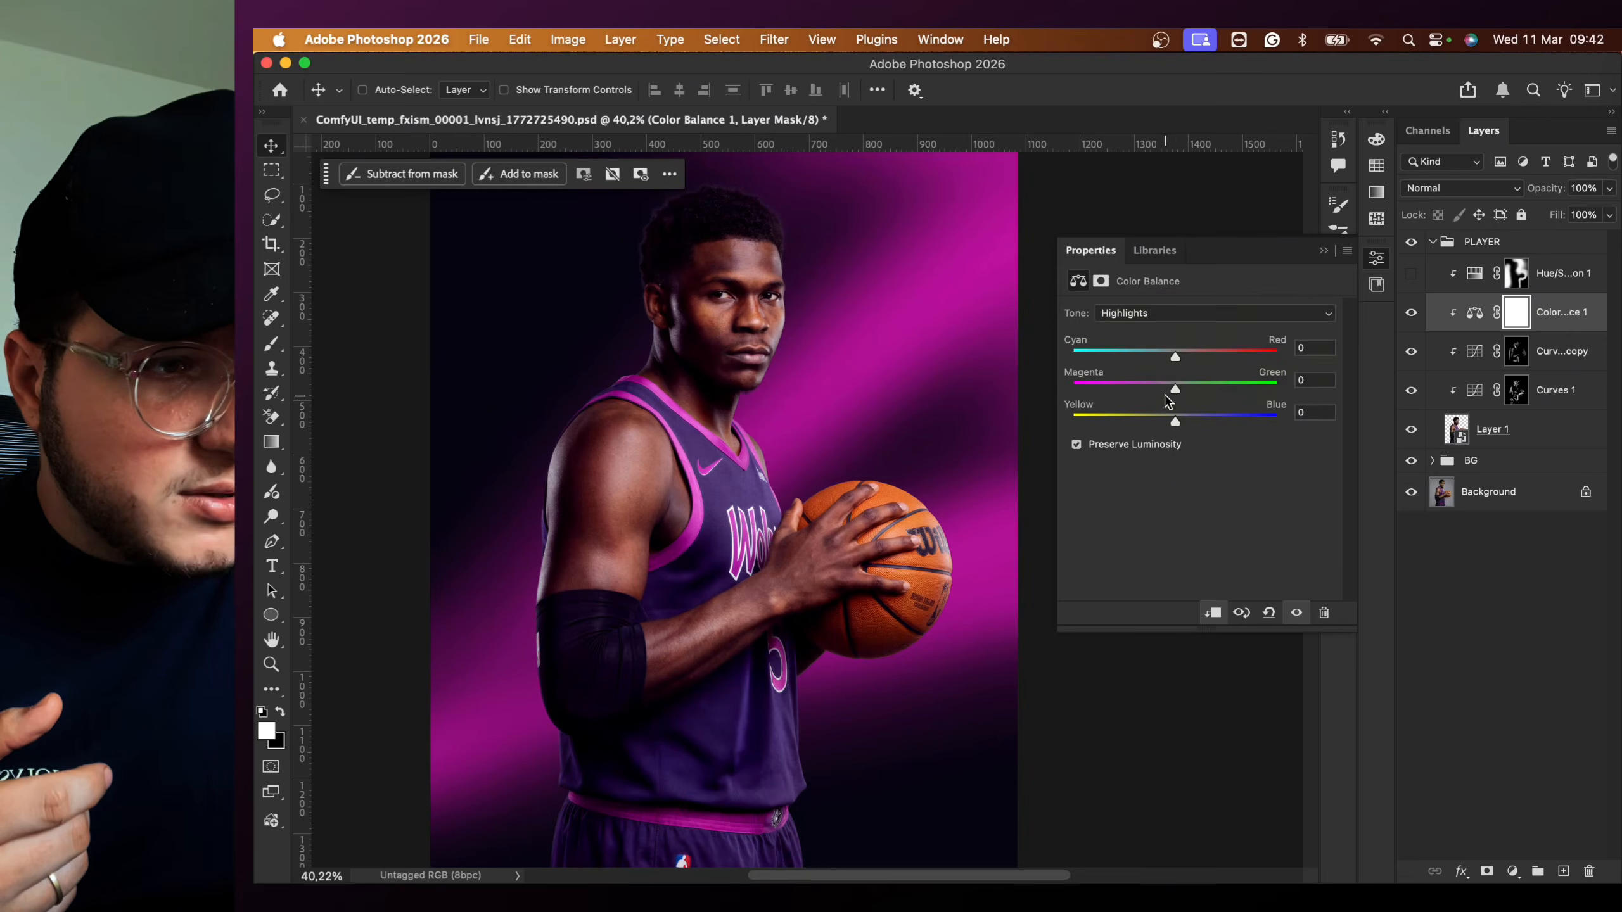
pyautogui.moveTo(1165, 394)
pyautogui.mouseDown()
pyautogui.moveTo(1100, 394)
pyautogui.moveTo(1149, 396)
pyautogui.mouseUp()
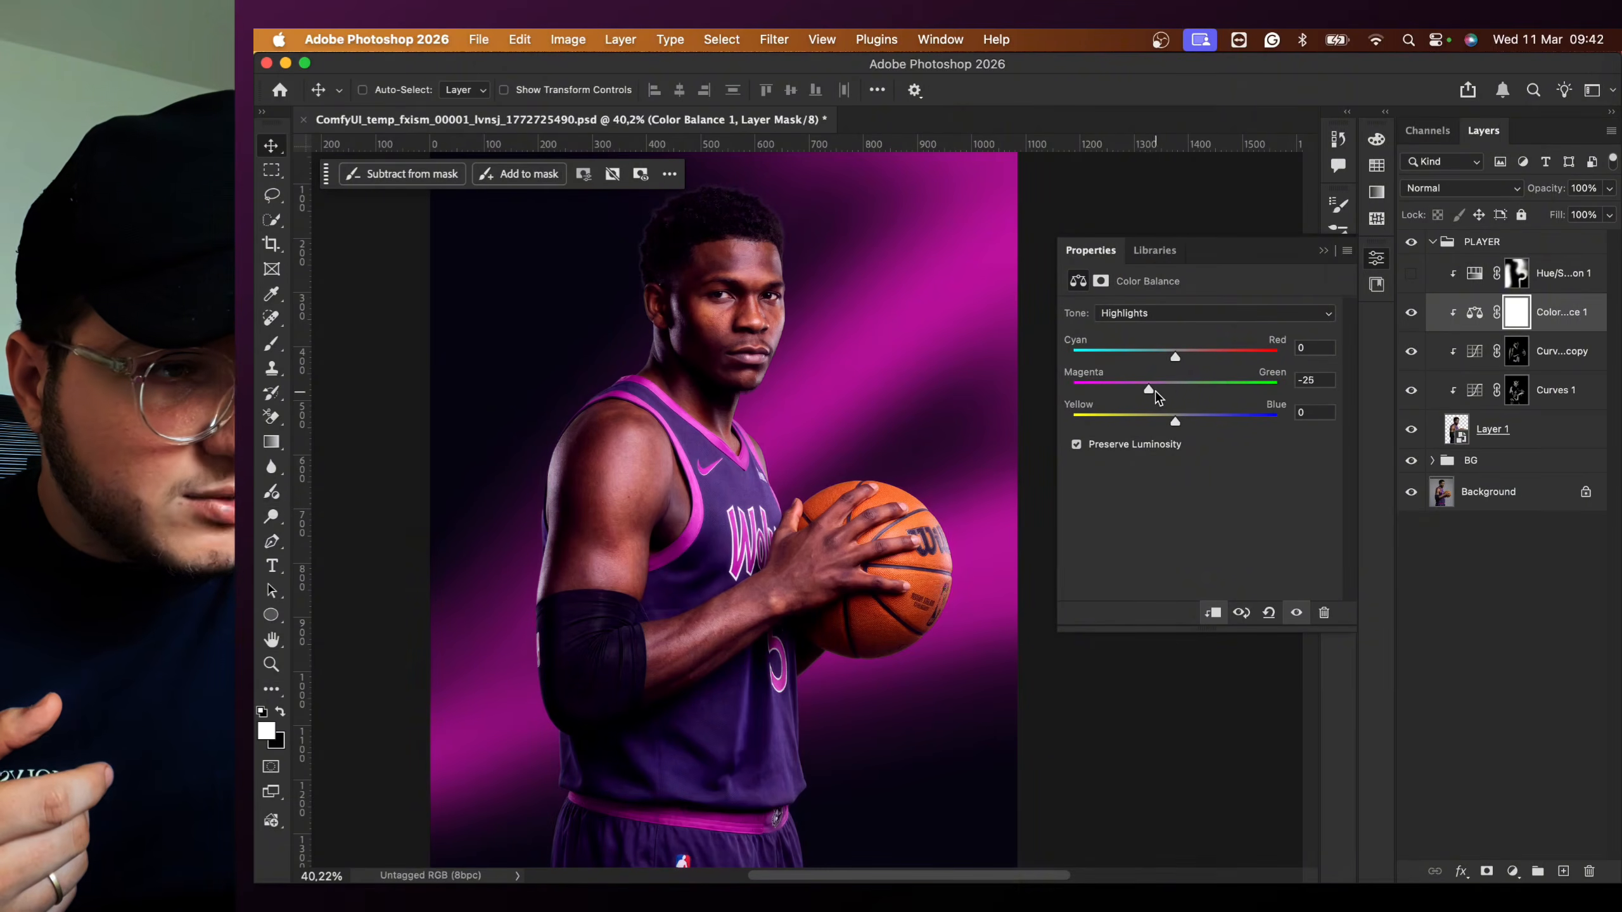
# - Compare the player with the Color Balance adjustment switched off and on, closing its properties
pyautogui.click(1410, 314)
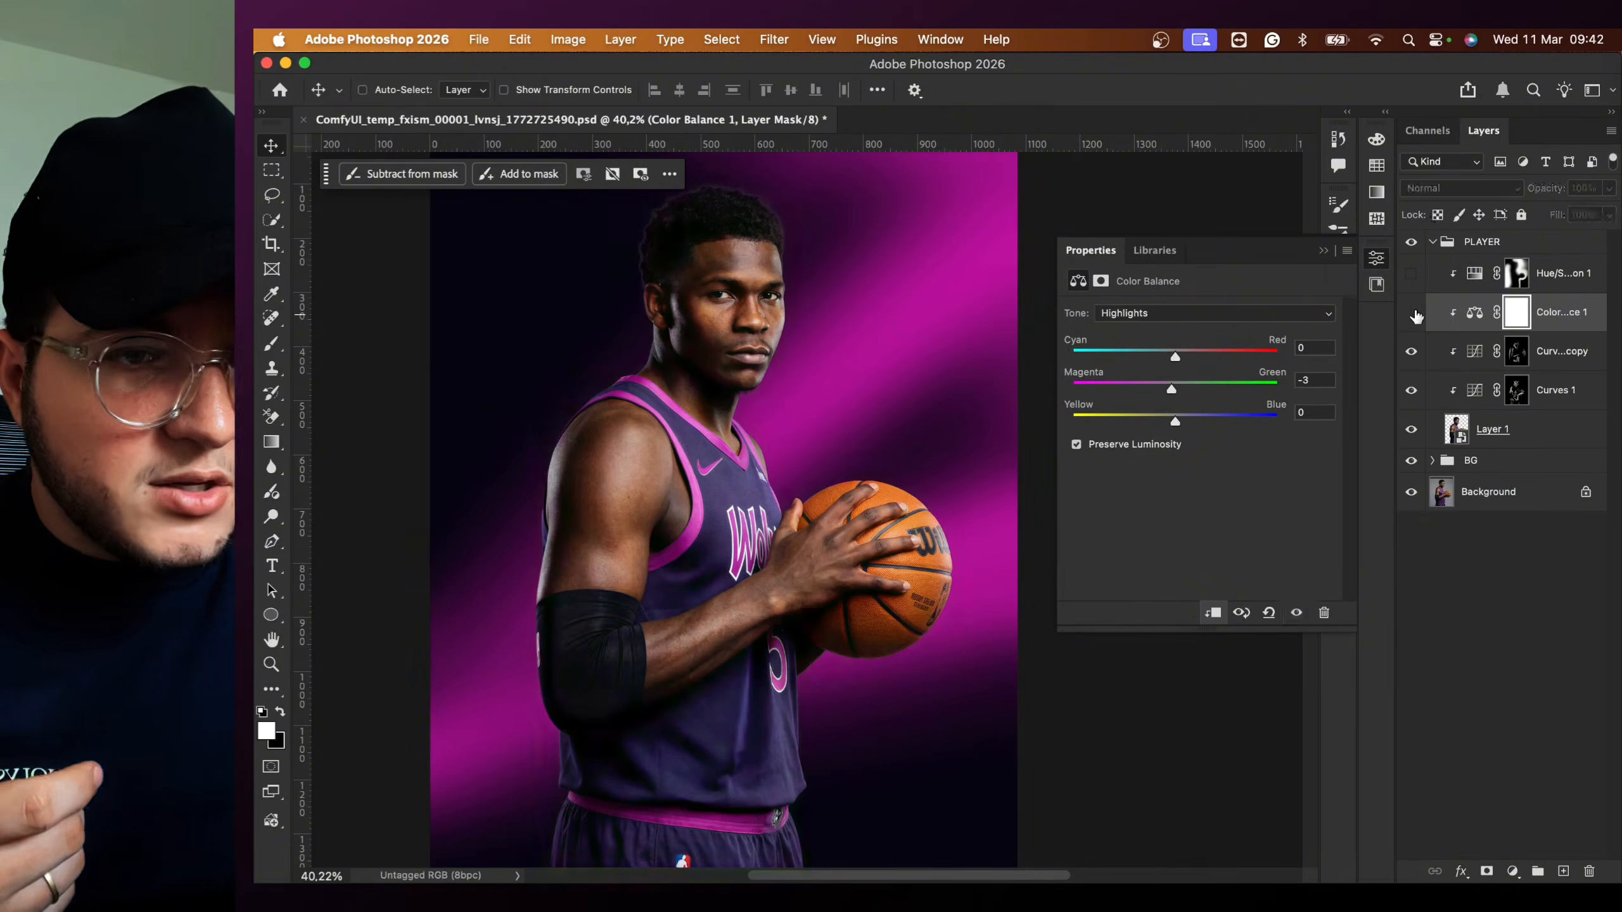
pyautogui.click(1410, 314)
pyautogui.click(1411, 315)
pyautogui.click(1412, 315)
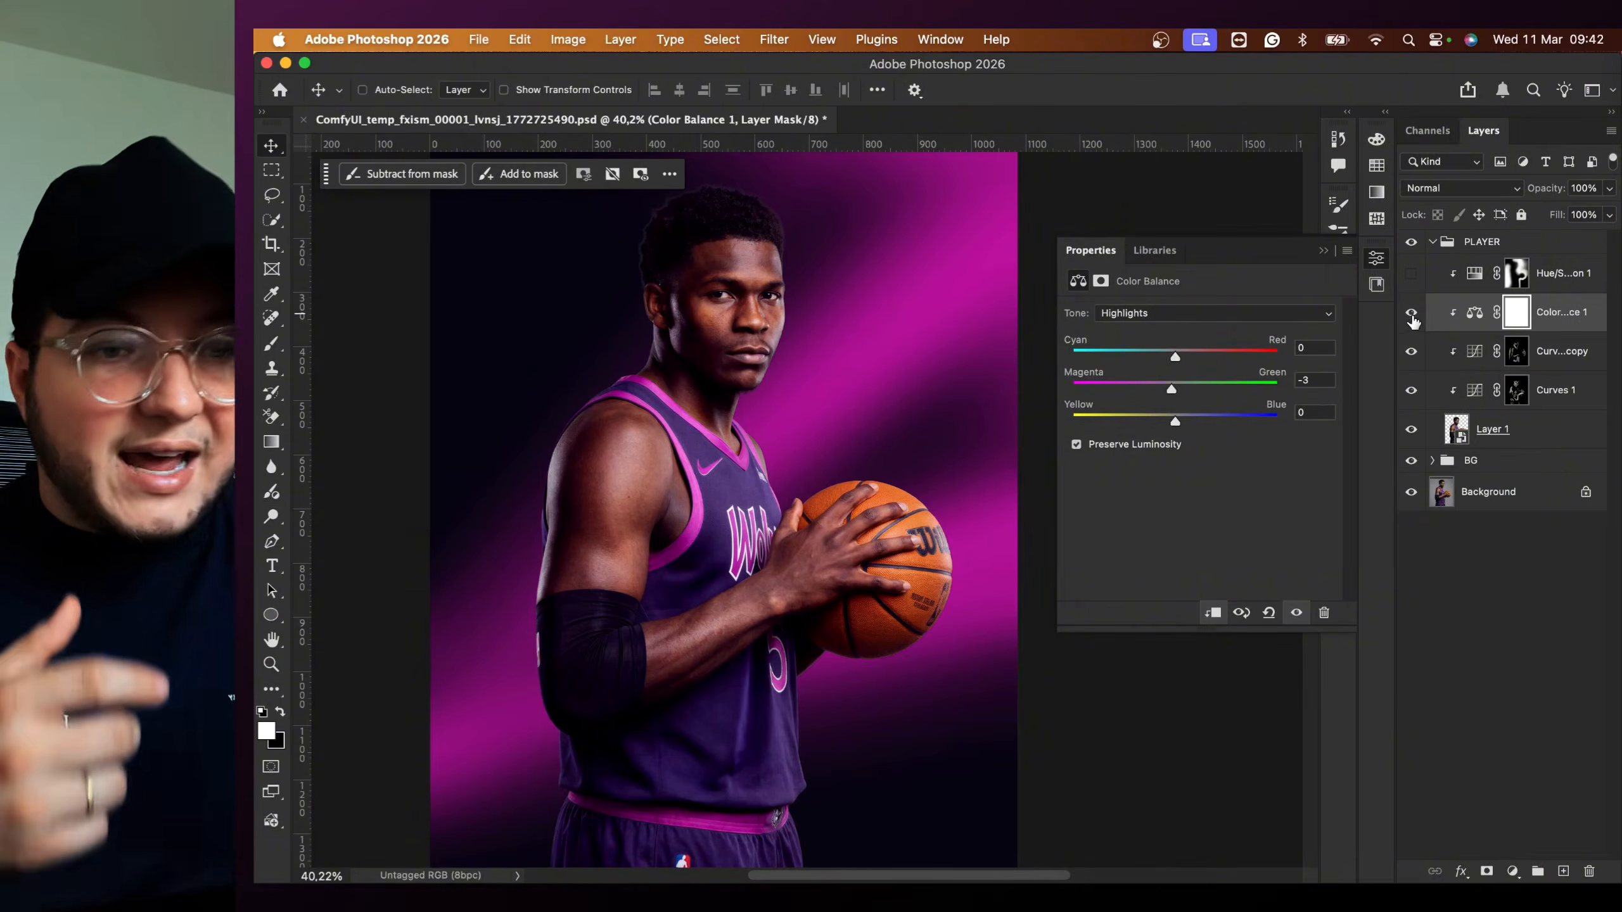
pyautogui.click(1323, 249)
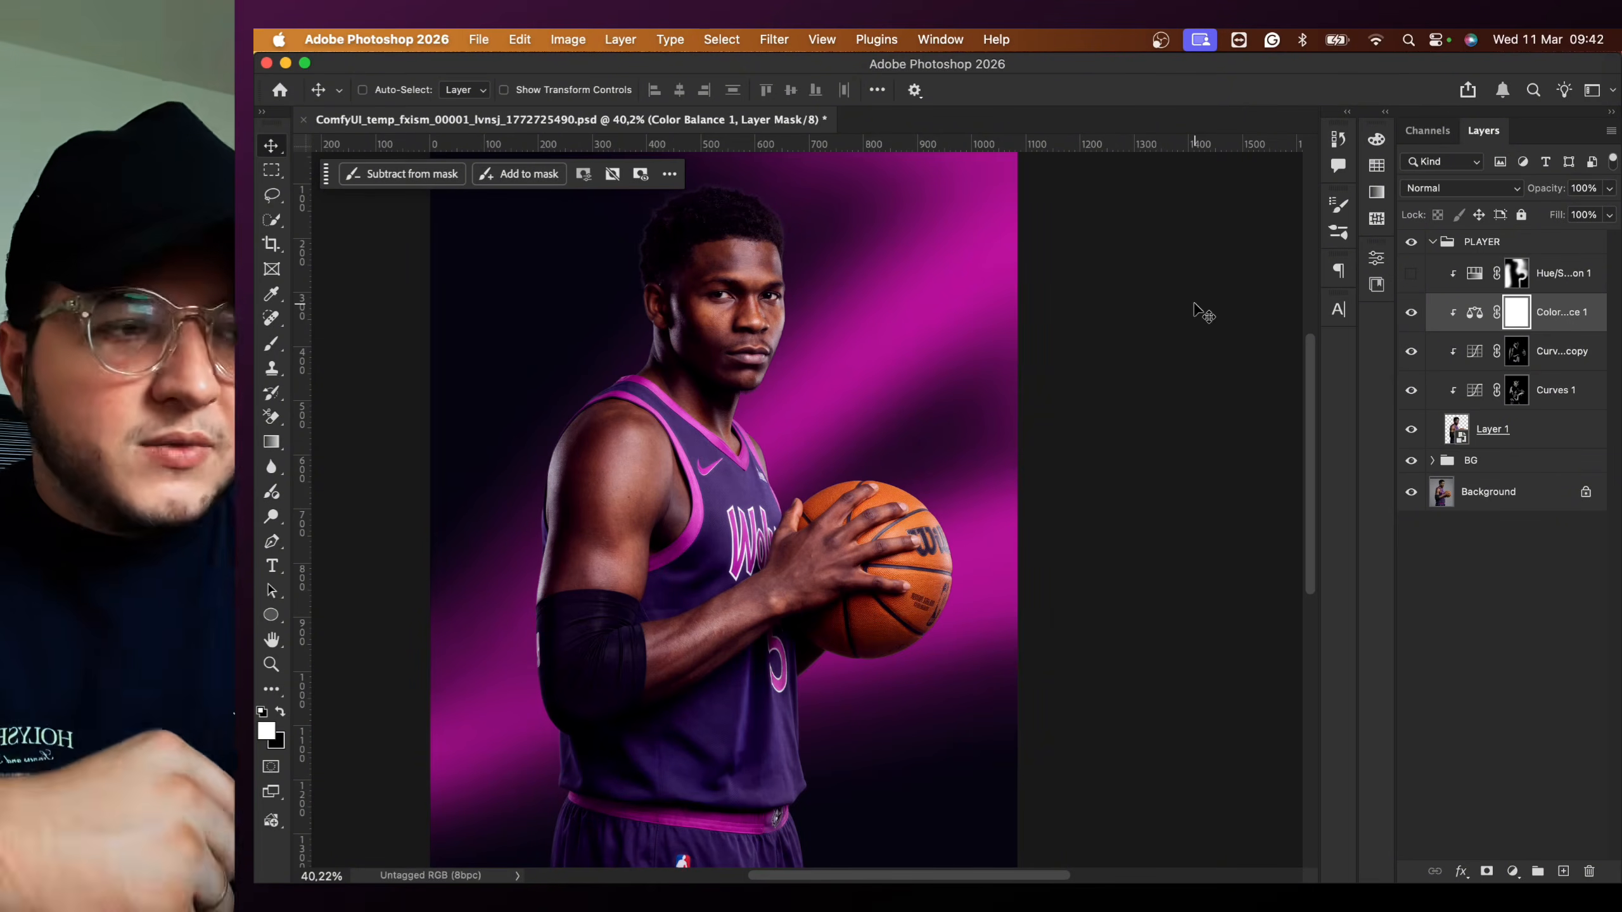
pyautogui.click(1409, 318)
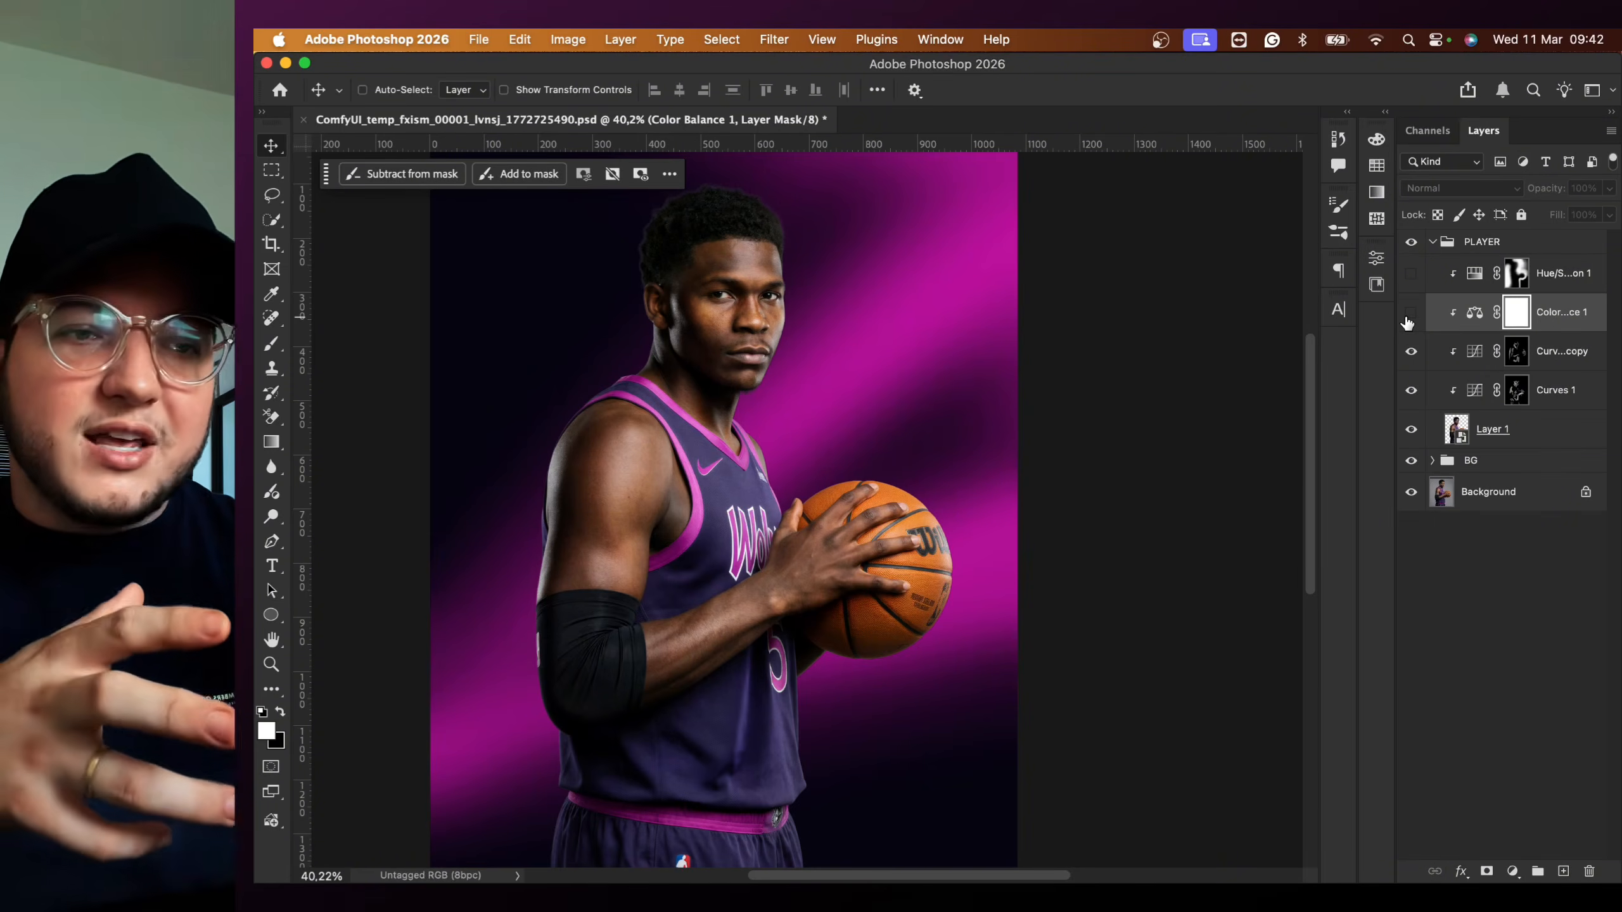
pyautogui.click(1408, 316)
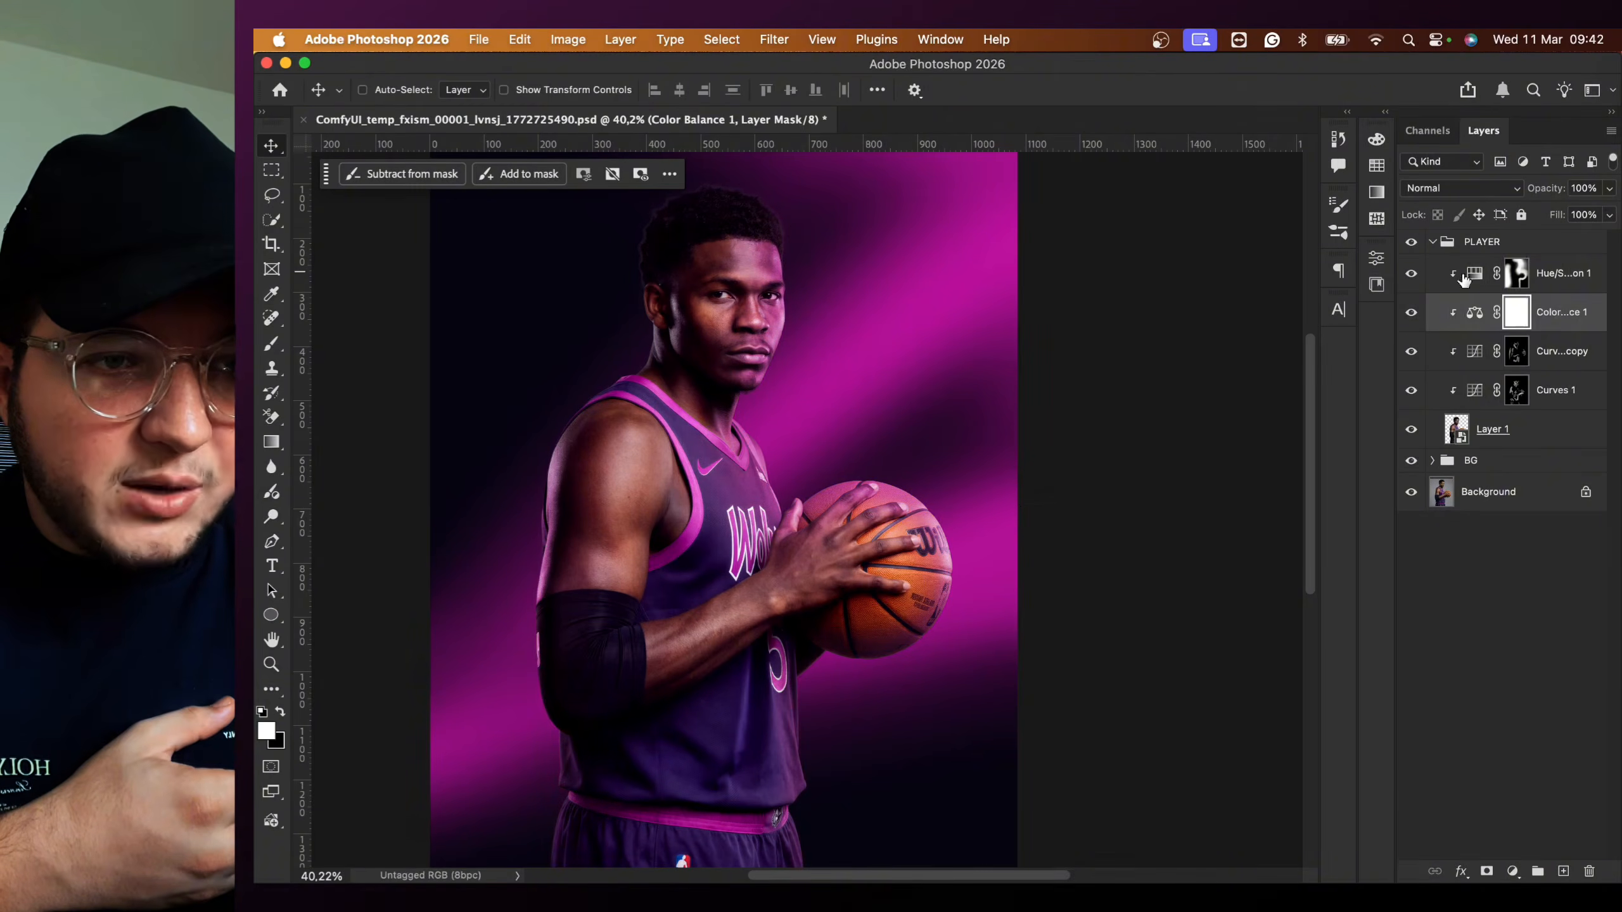
# - Preview Linear Dodge (Add) on the visible Hue/Saturation layer, keep it at Normal, and compare the whole player with the layer off and on
pyautogui.click(1552, 285)
pyautogui.click(1450, 186)
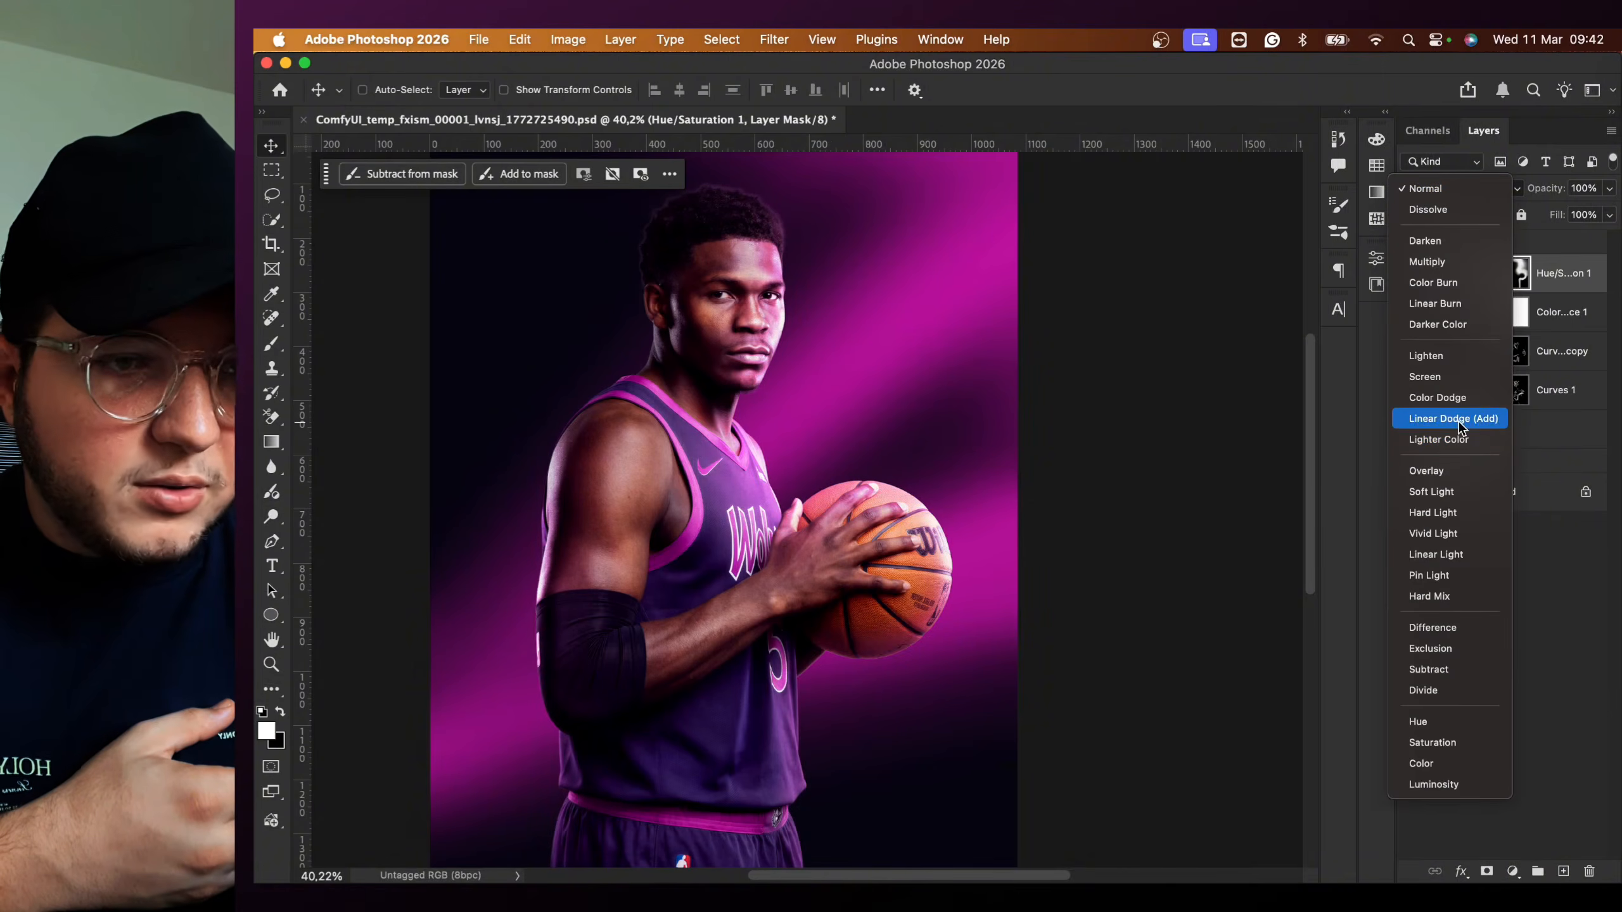
pyautogui.click(1426, 188)
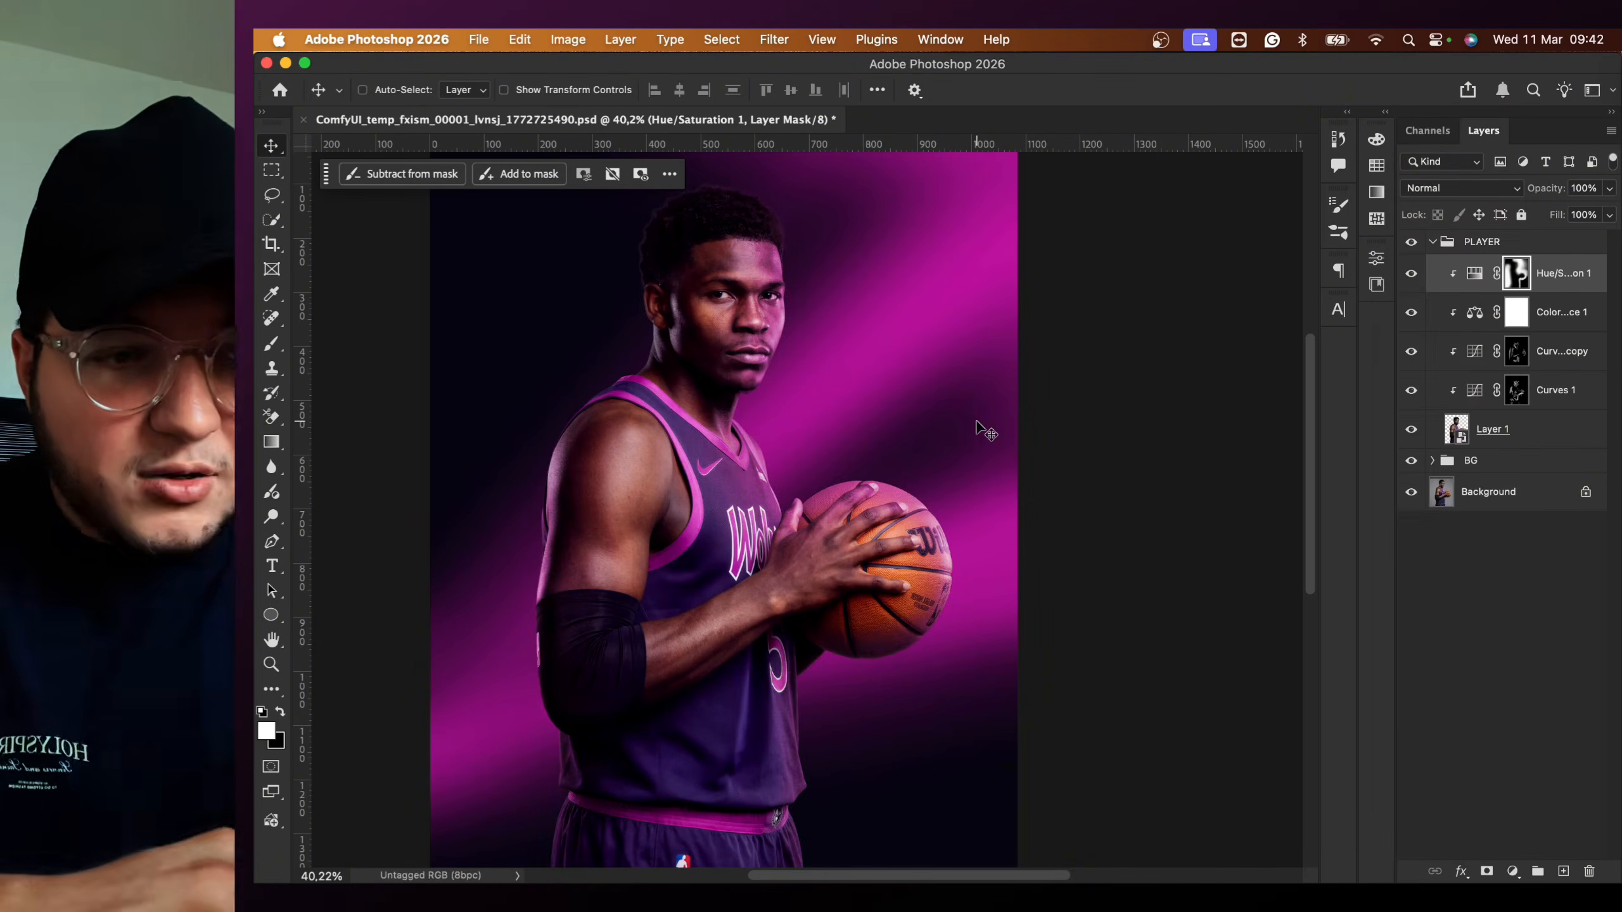
pyautogui.scroll(-3, 976, 423)
pyautogui.click(1412, 275)
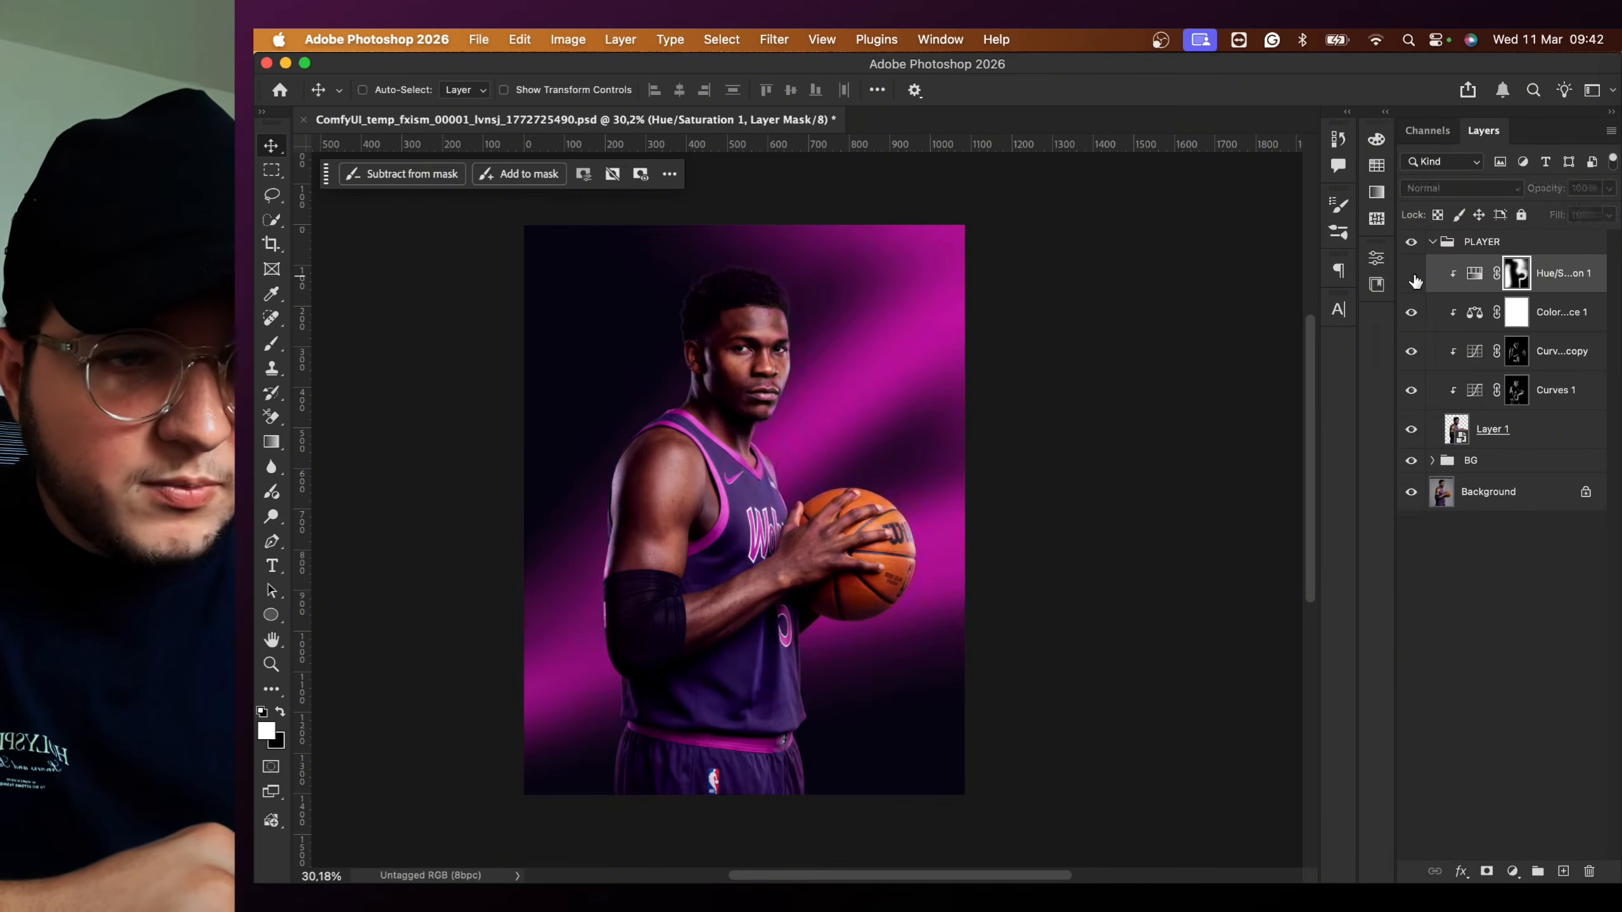
pyautogui.click(1411, 274)
# - Reduce the magenta on the face by painting black on the Hue/Saturation mask with a 400 px brush at 46% opacity
pyautogui.scroll(1, 1026, 373)
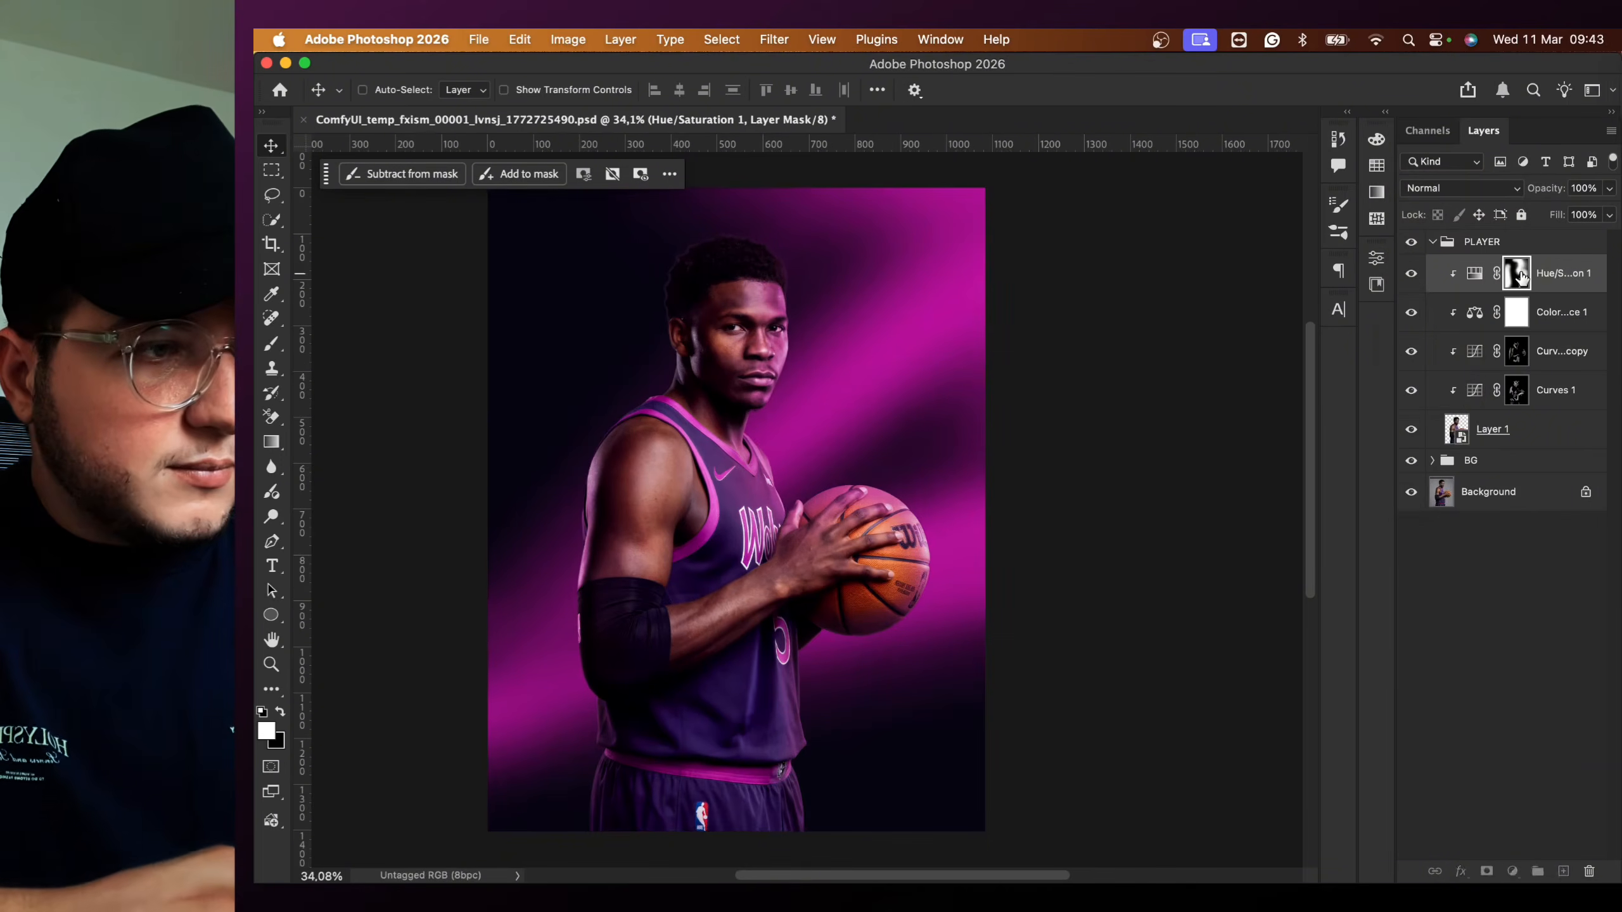
pyautogui.press('b')
pyautogui.press('x')
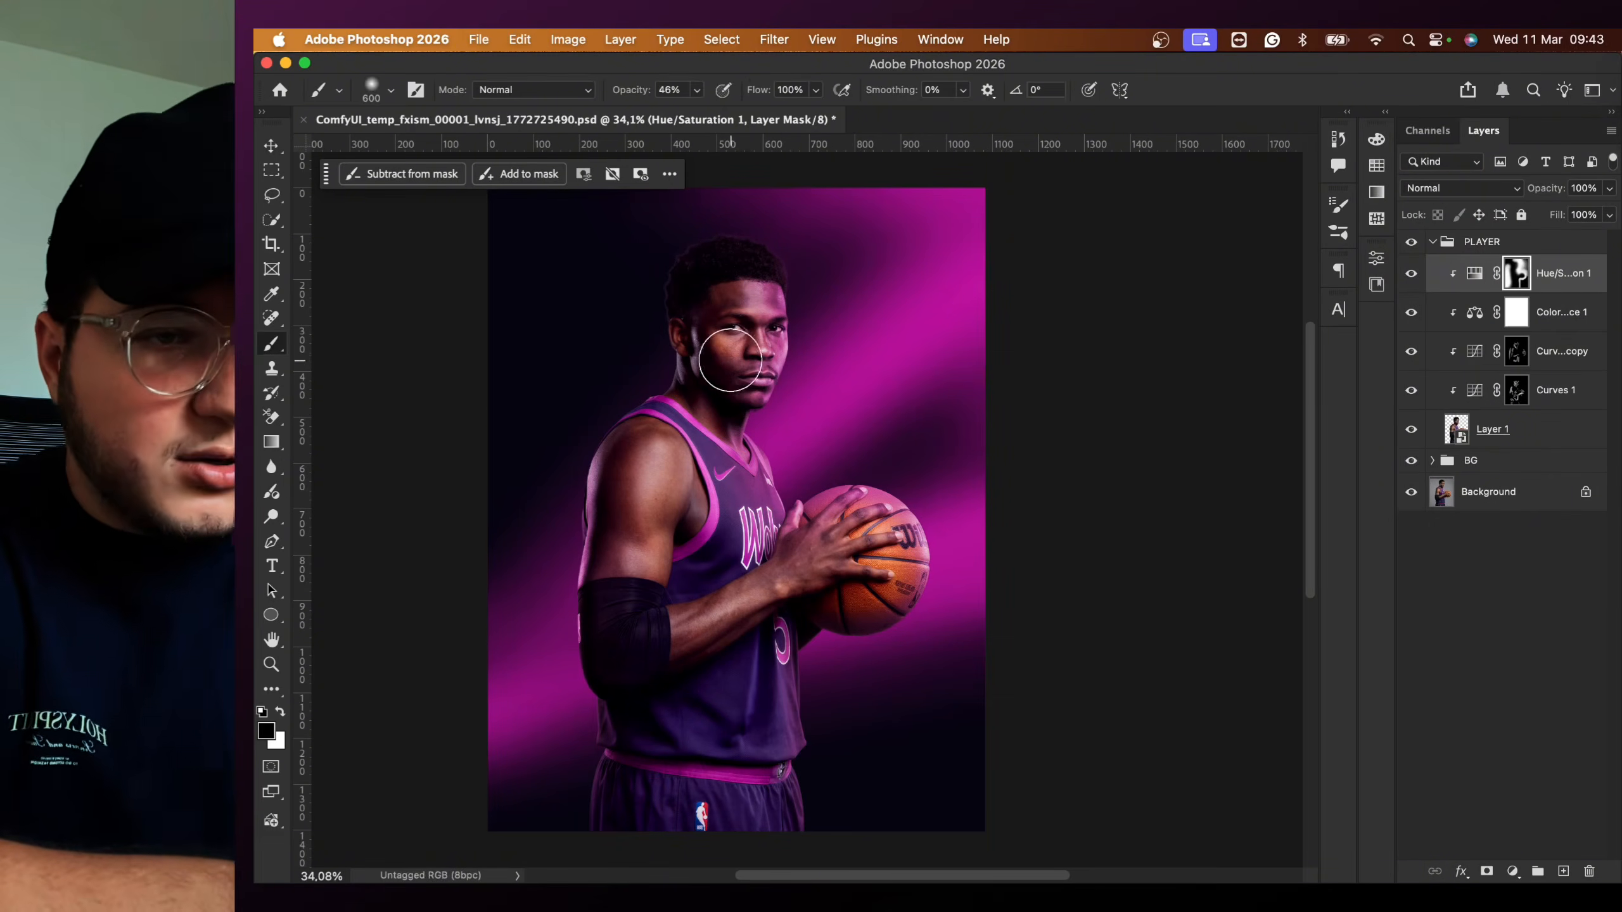
pyautogui.press('[')
pyautogui.press('[')
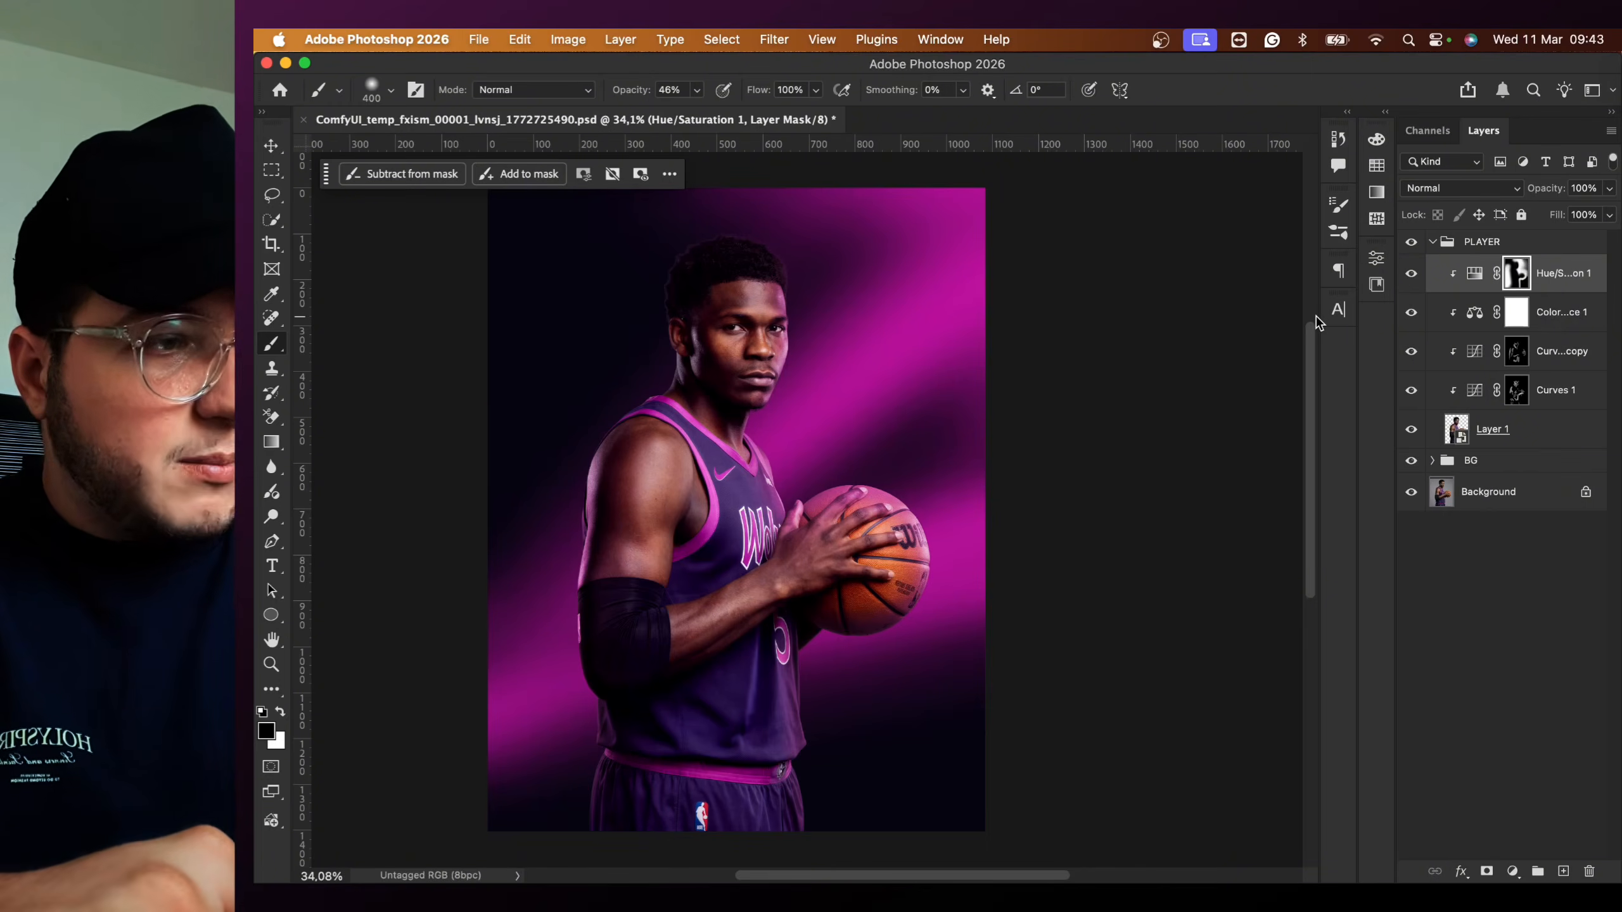
# - Duplicate the Hue/Saturation layer and replace the copy's mask with a new one inverted to black
pyautogui.press('super+j')
pyautogui.keyDown('alt'); pyautogui.click(1475, 291); pyautogui.keyUp('alt')
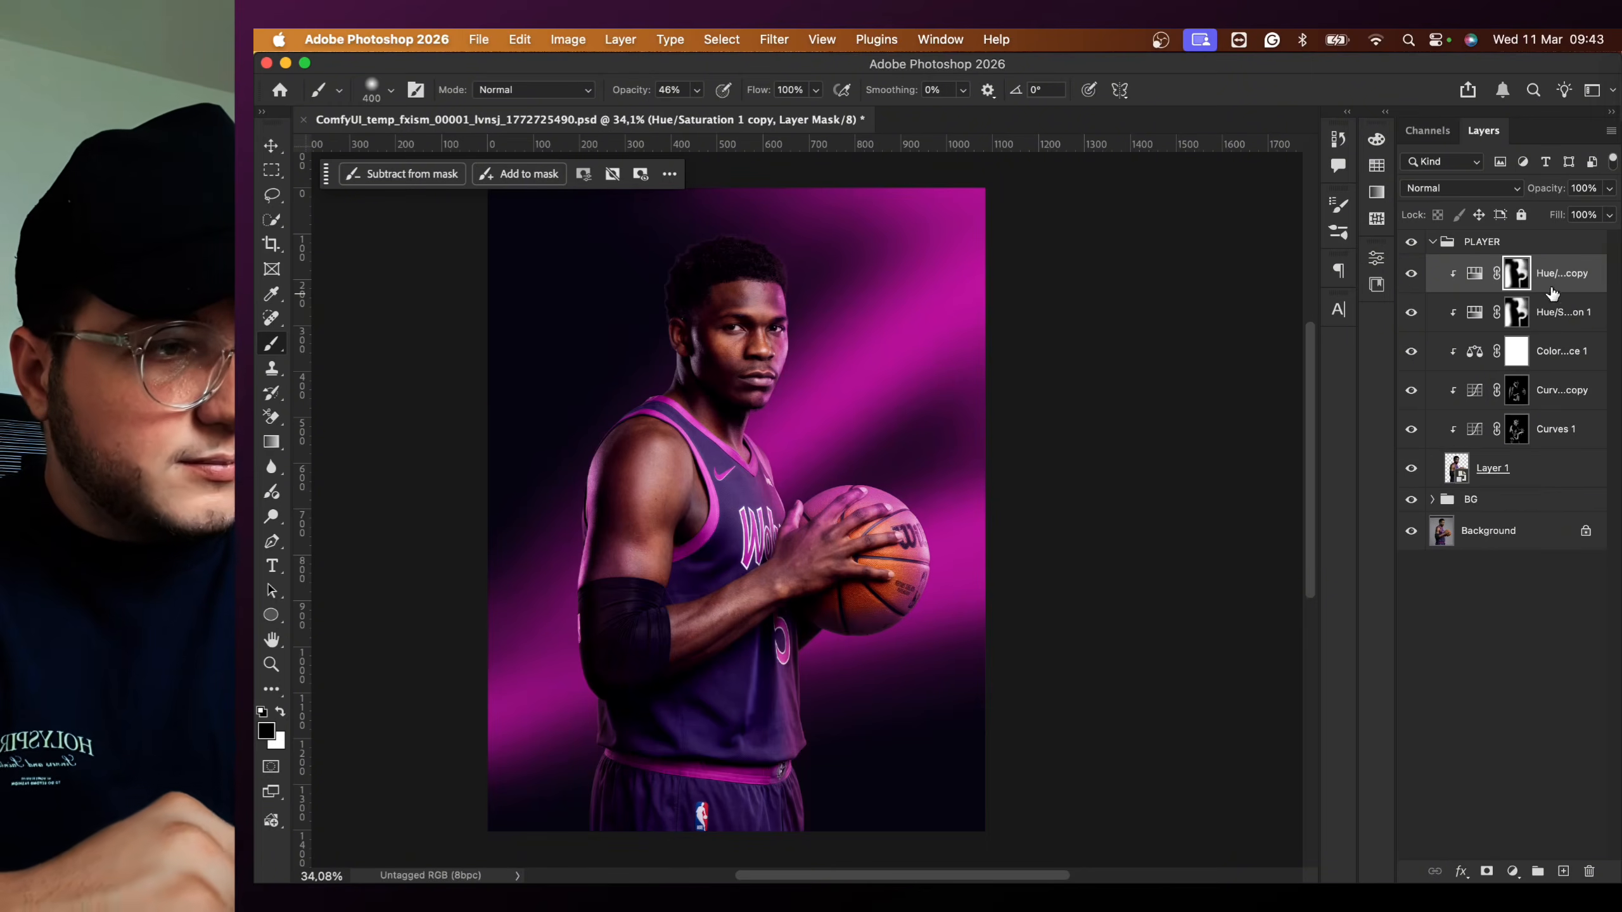
pyautogui.rightClick(1548, 285)
pyautogui.click(1386, 321)
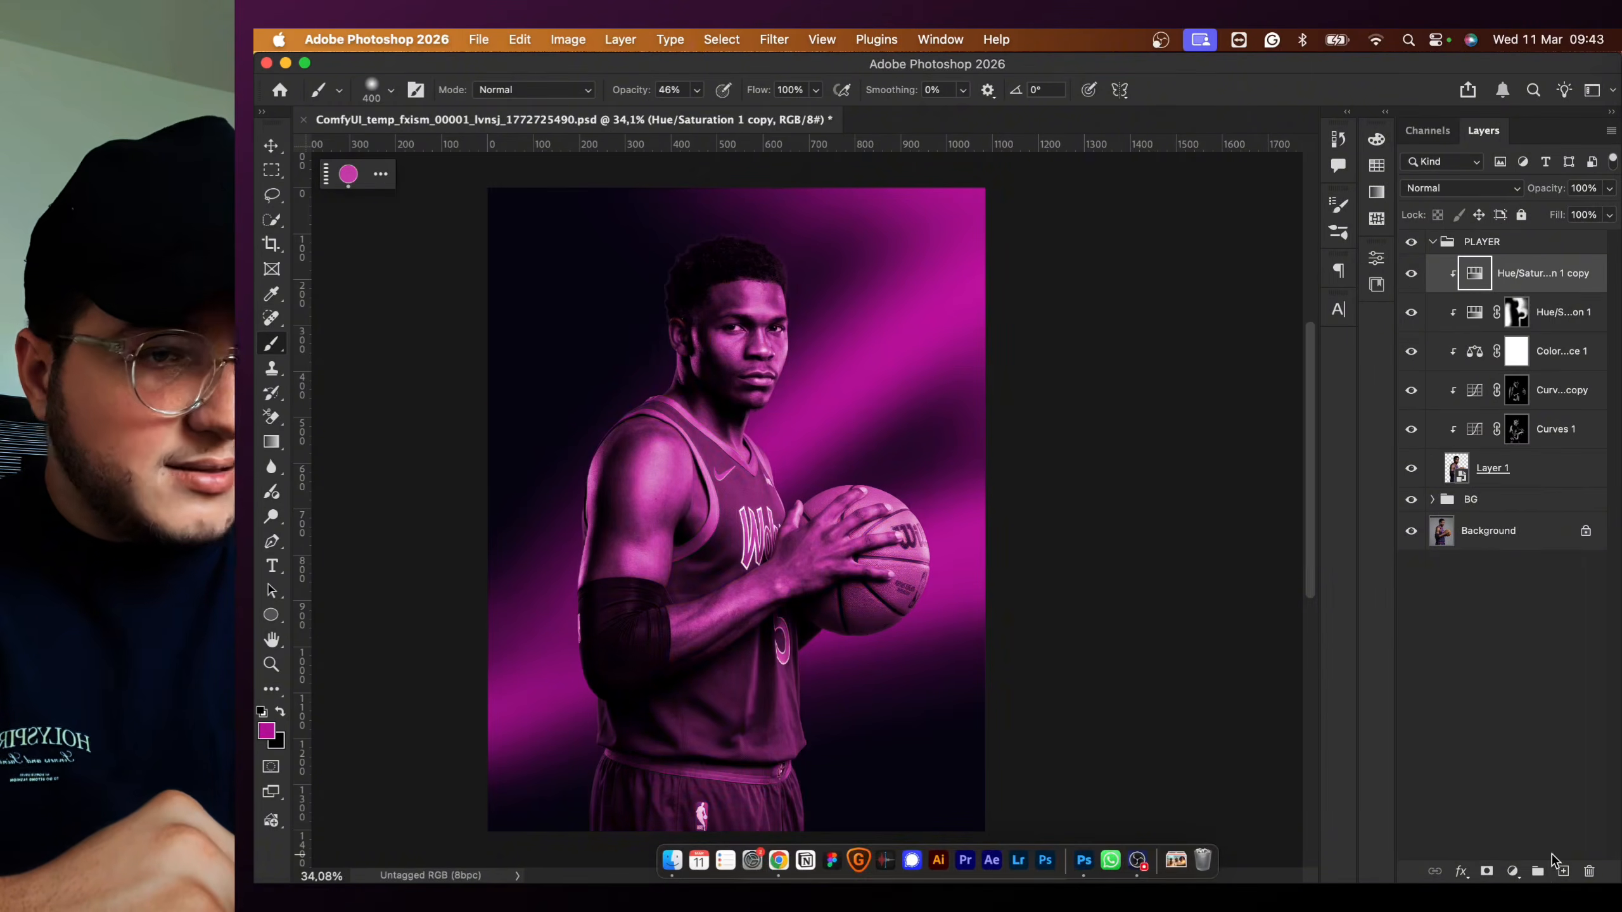
pyautogui.click(1560, 872)
pyautogui.press('super+z')
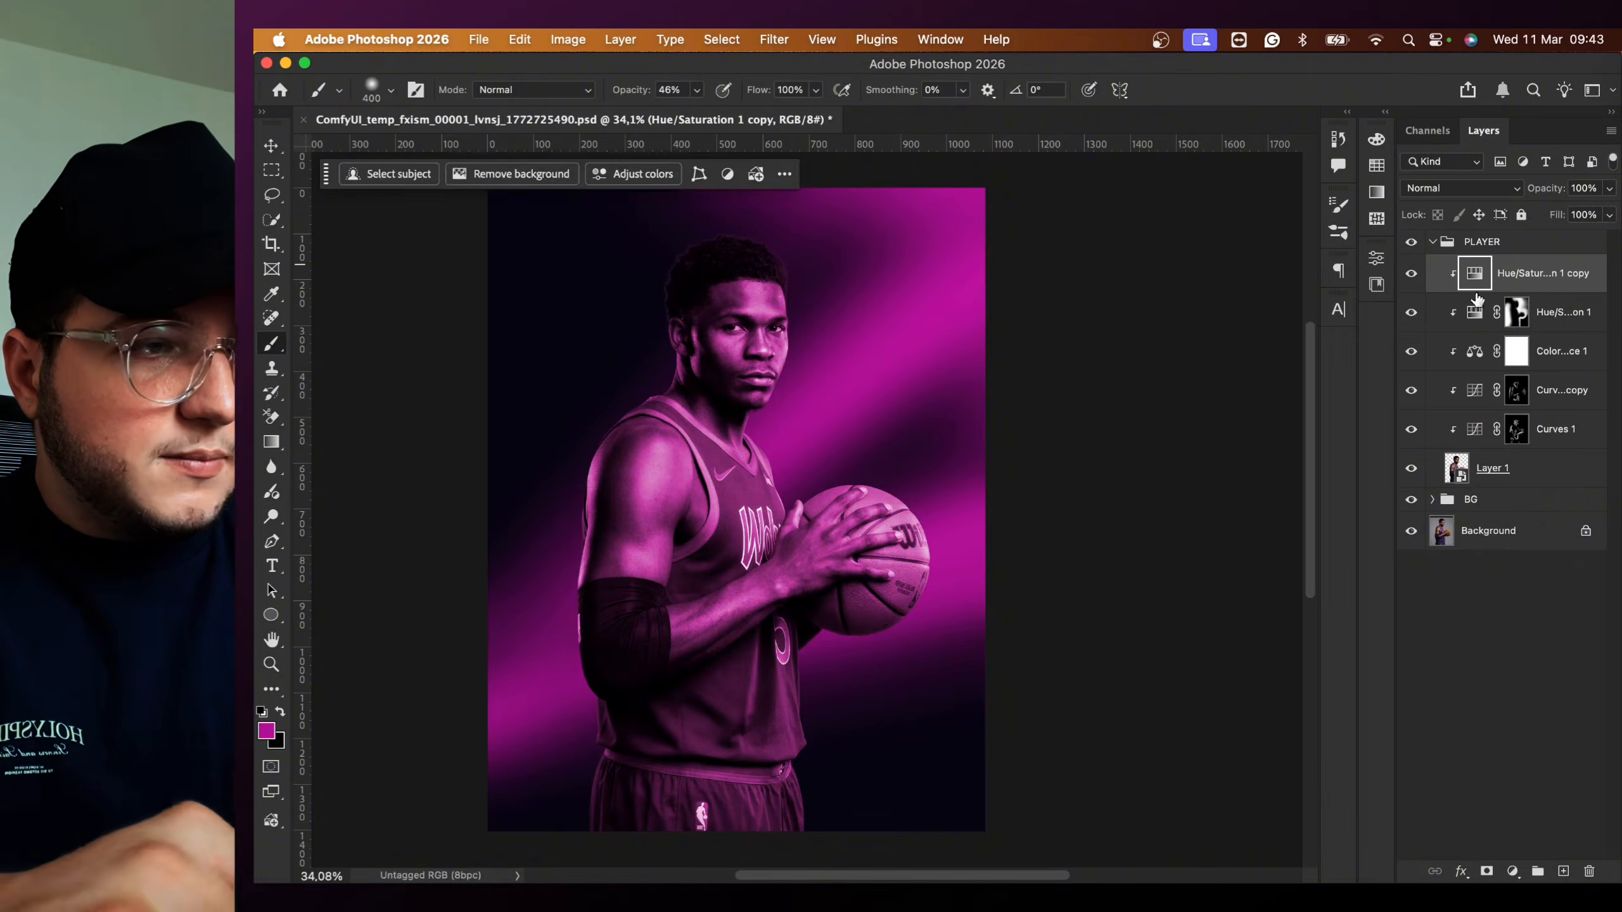
pyautogui.click(1488, 872)
pyautogui.press('super+i')
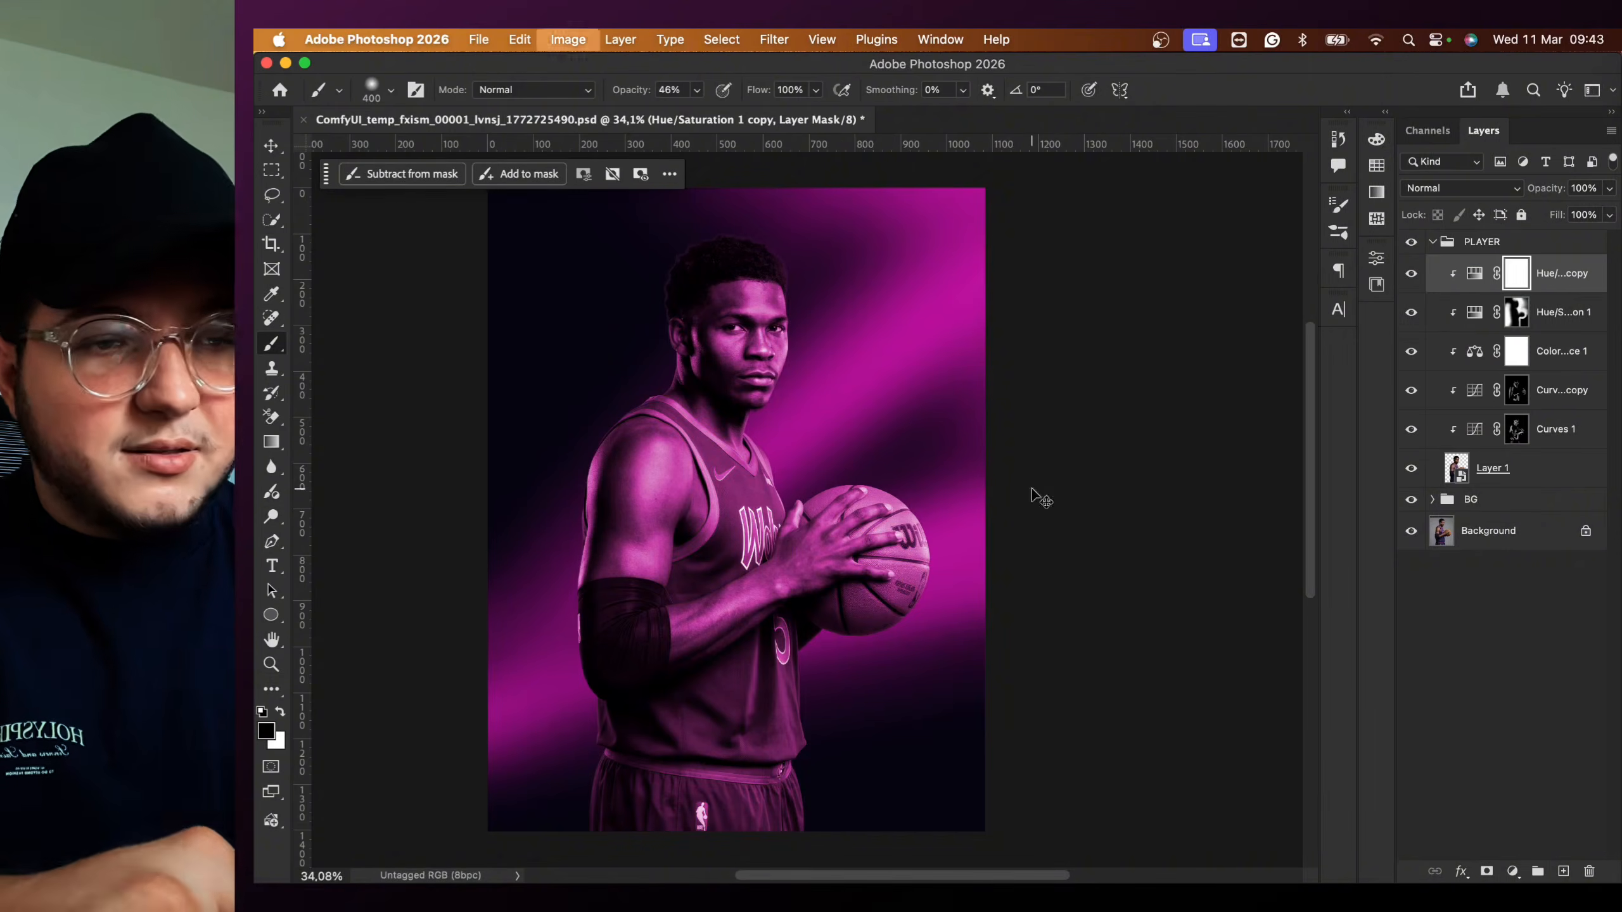
# - Set the Hue/Saturation copy's blend mode to Linear Dodge (Add)
pyautogui.scroll(1, 810, 374)
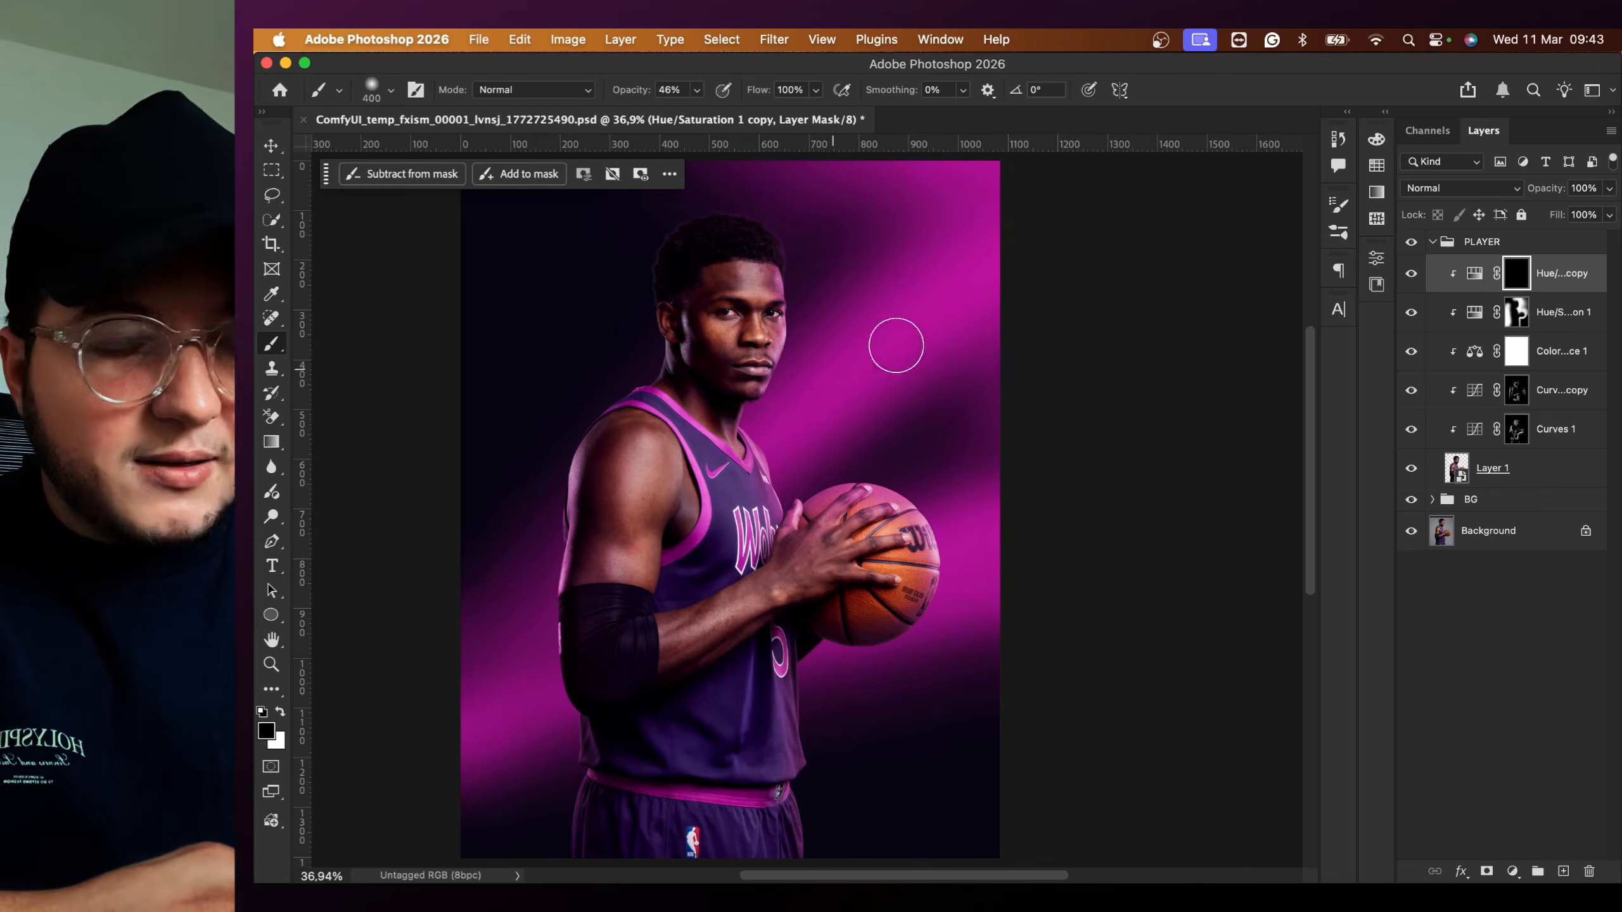
pyautogui.click(1437, 192)
pyautogui.click(1449, 416)
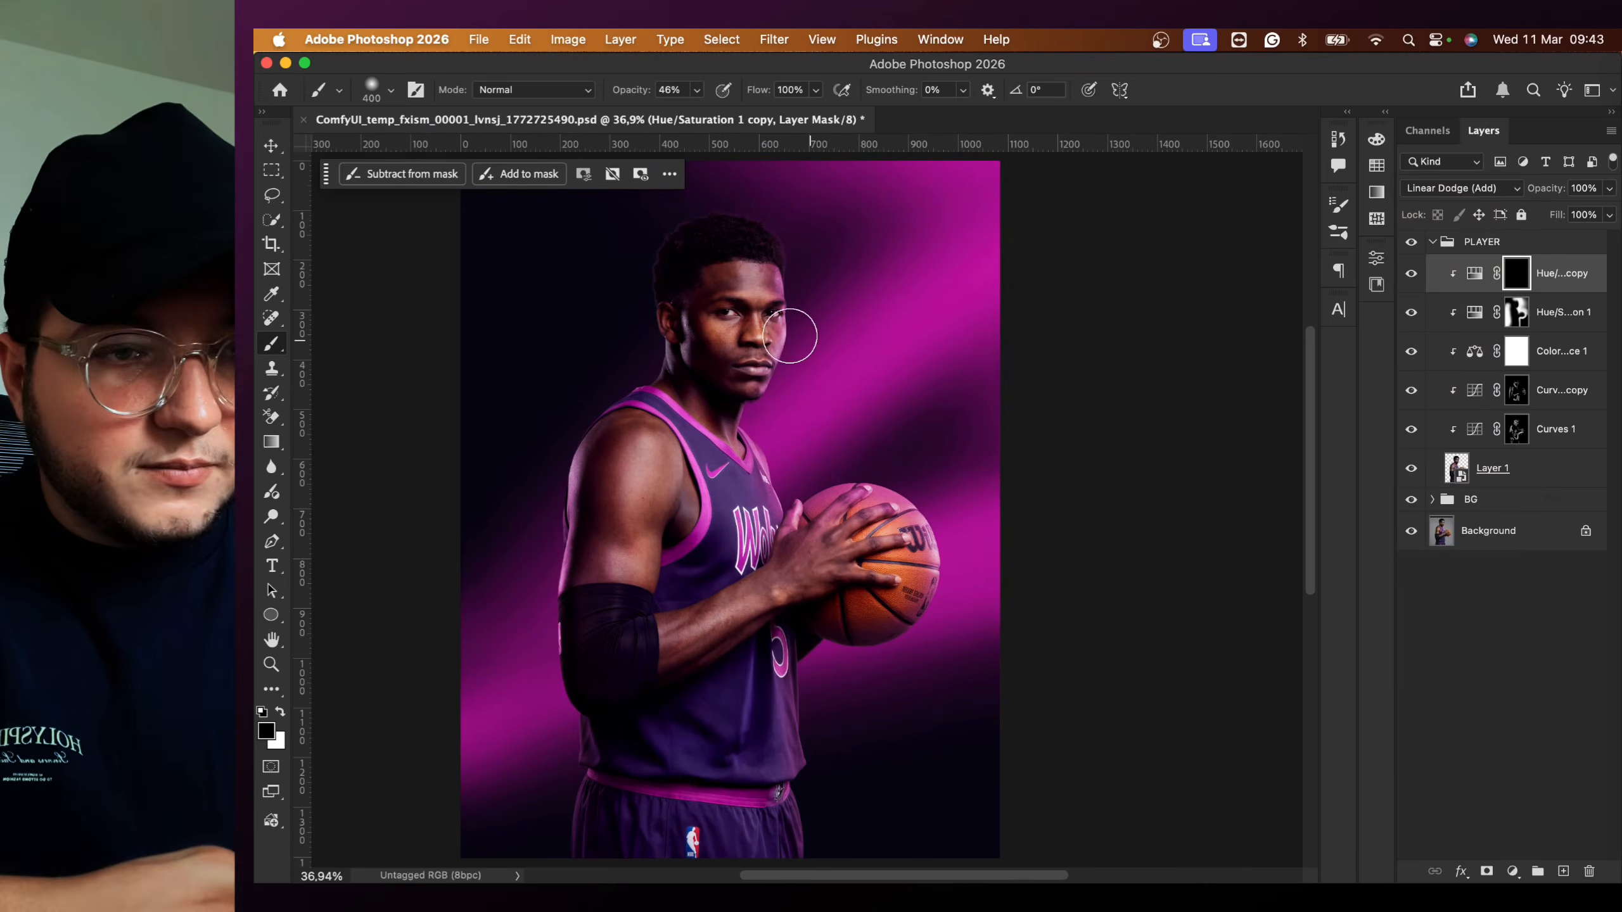
# - Paint white on the copy's mask along the face edge nearest the magenta glow, using a 175 px brush at 46% opacity
pyautogui.scroll(5, 783, 337)
pyautogui.scroll(3, 783, 339)
pyautogui.scroll(2, 781, 351)
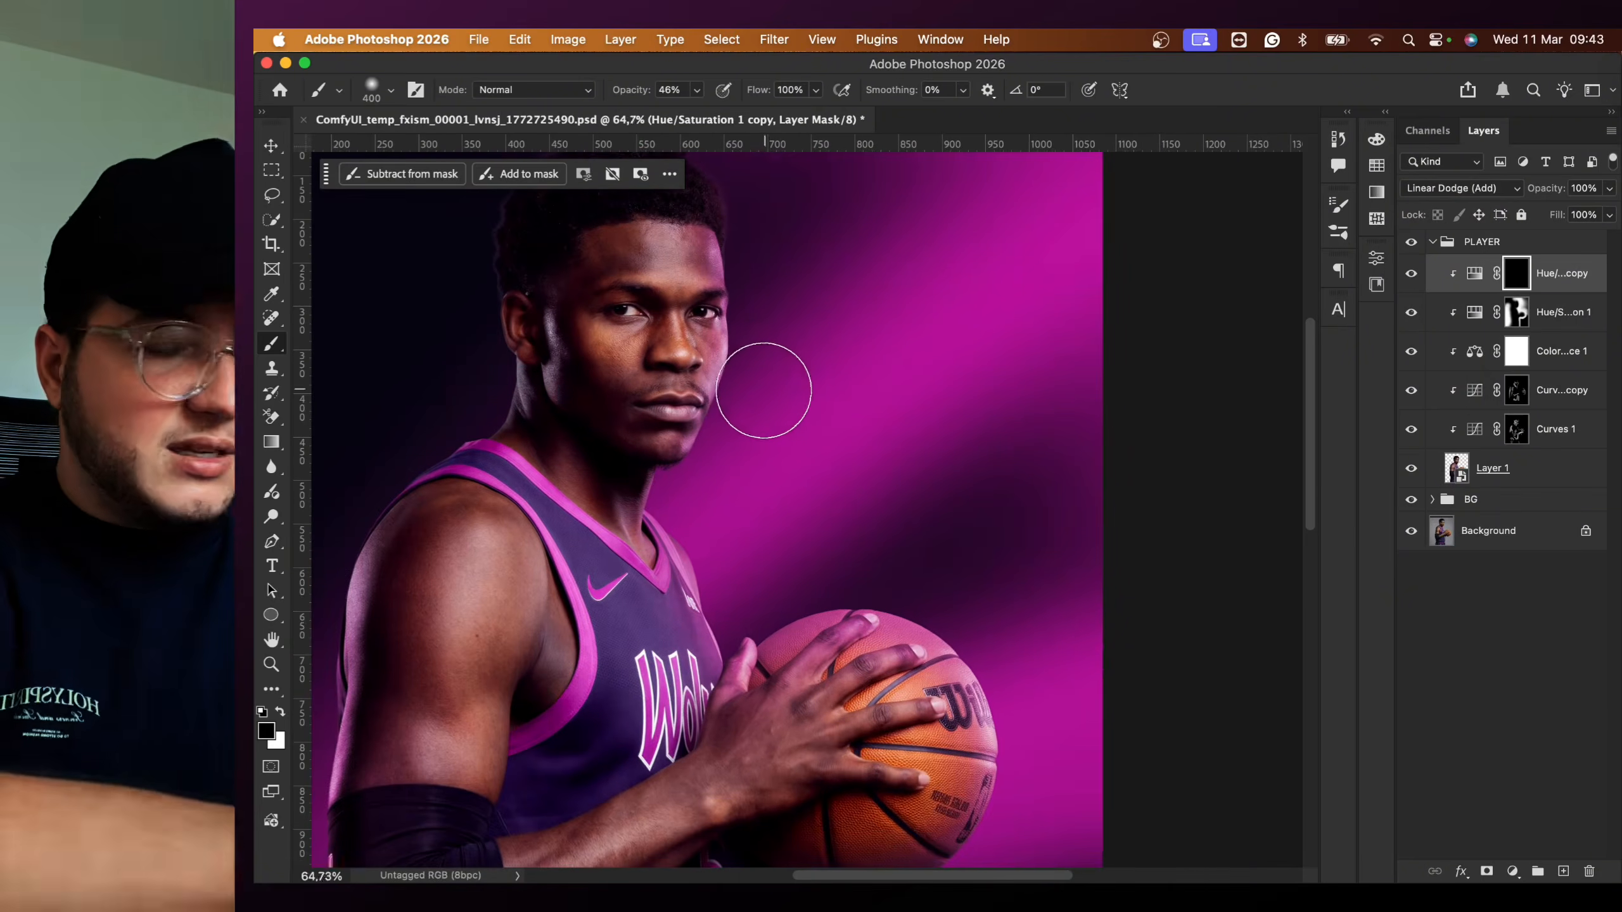
pyautogui.scroll(2, 760, 391)
pyautogui.press('[')
pyautogui.press('[')
pyautogui.press('[')
pyautogui.press('[')
pyautogui.scroll(-2, 720, 529)
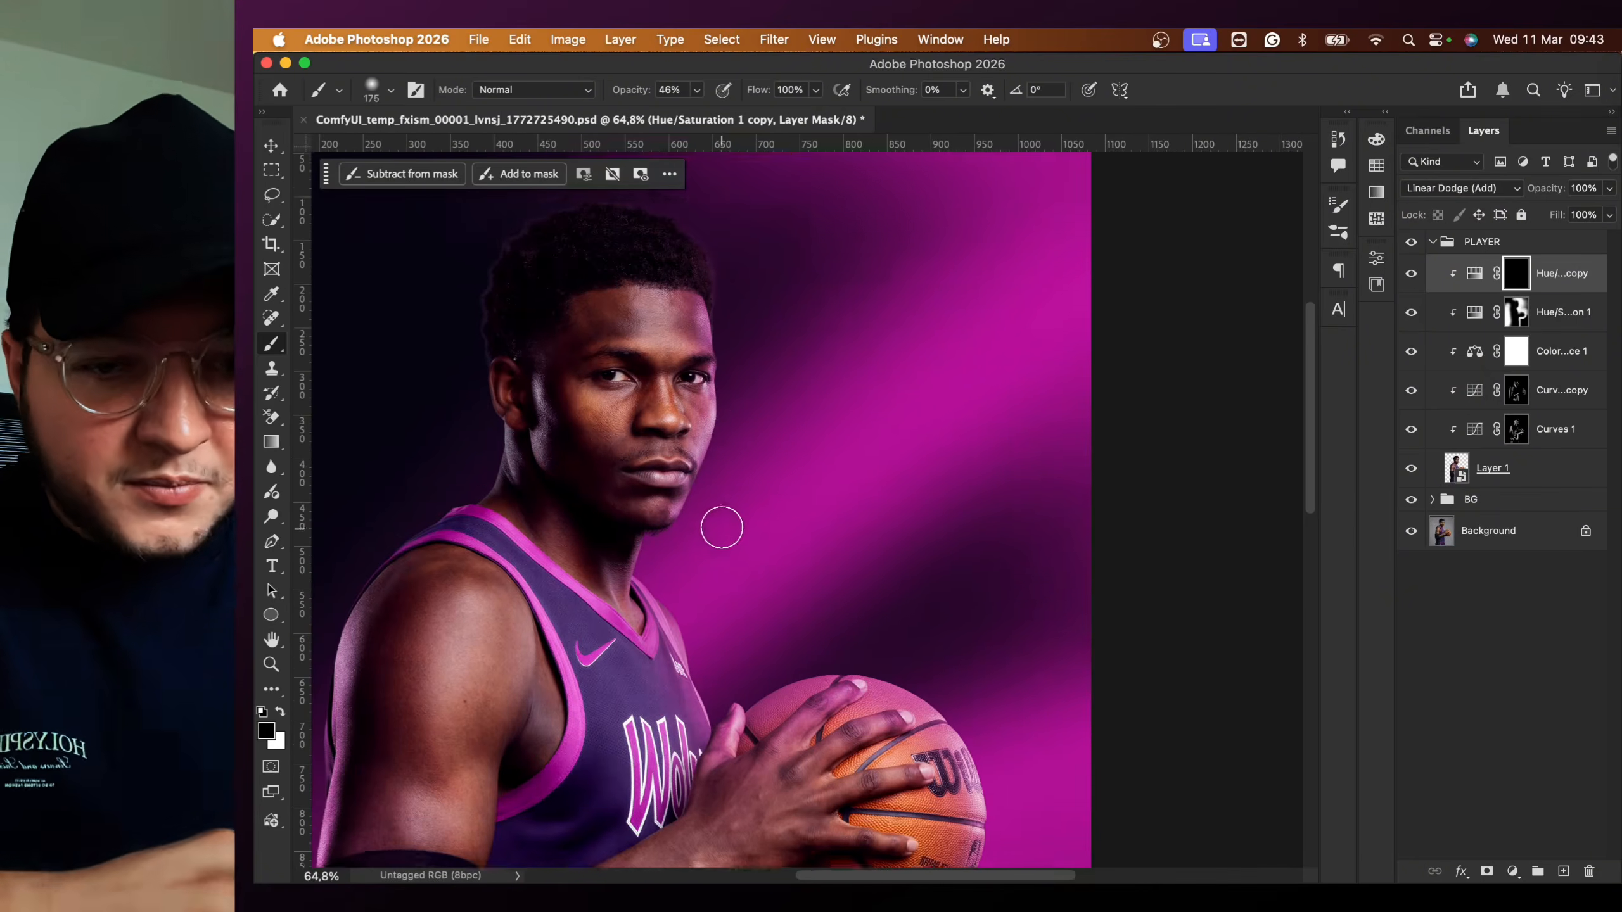
pyautogui.press('x')
pyautogui.moveTo(744, 358); pyautogui.dragTo(724, 500)
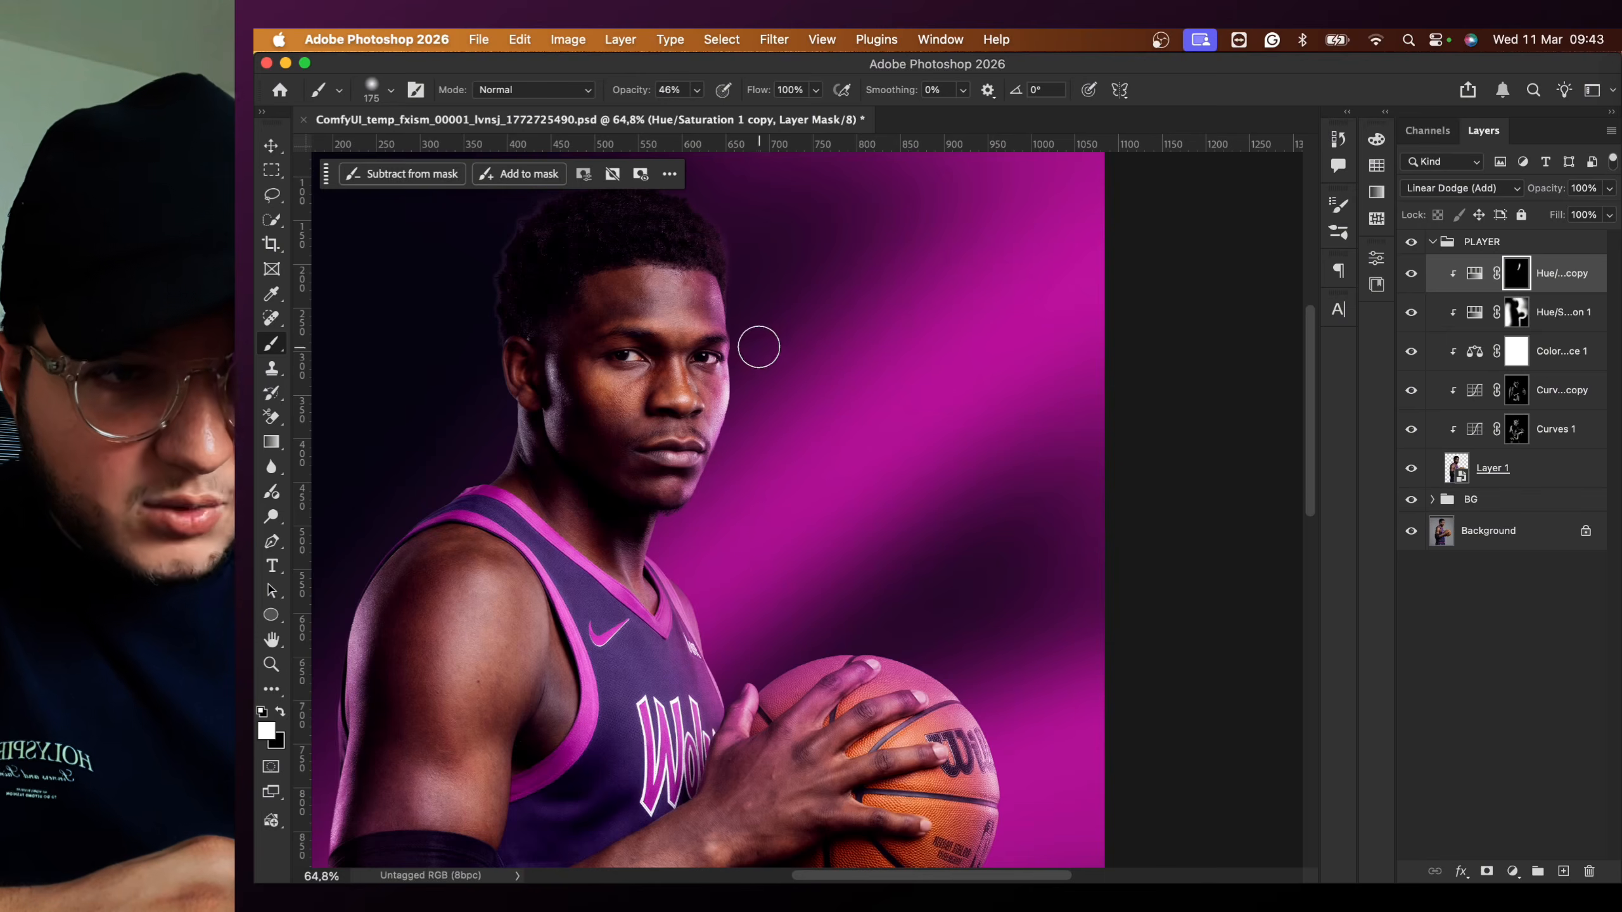
# - Paint white on the Hue/Saturation 1 copy mask along the glow-facing neck and jersey collar with a 90 px brush
pyautogui.scroll(2, 766, 255)
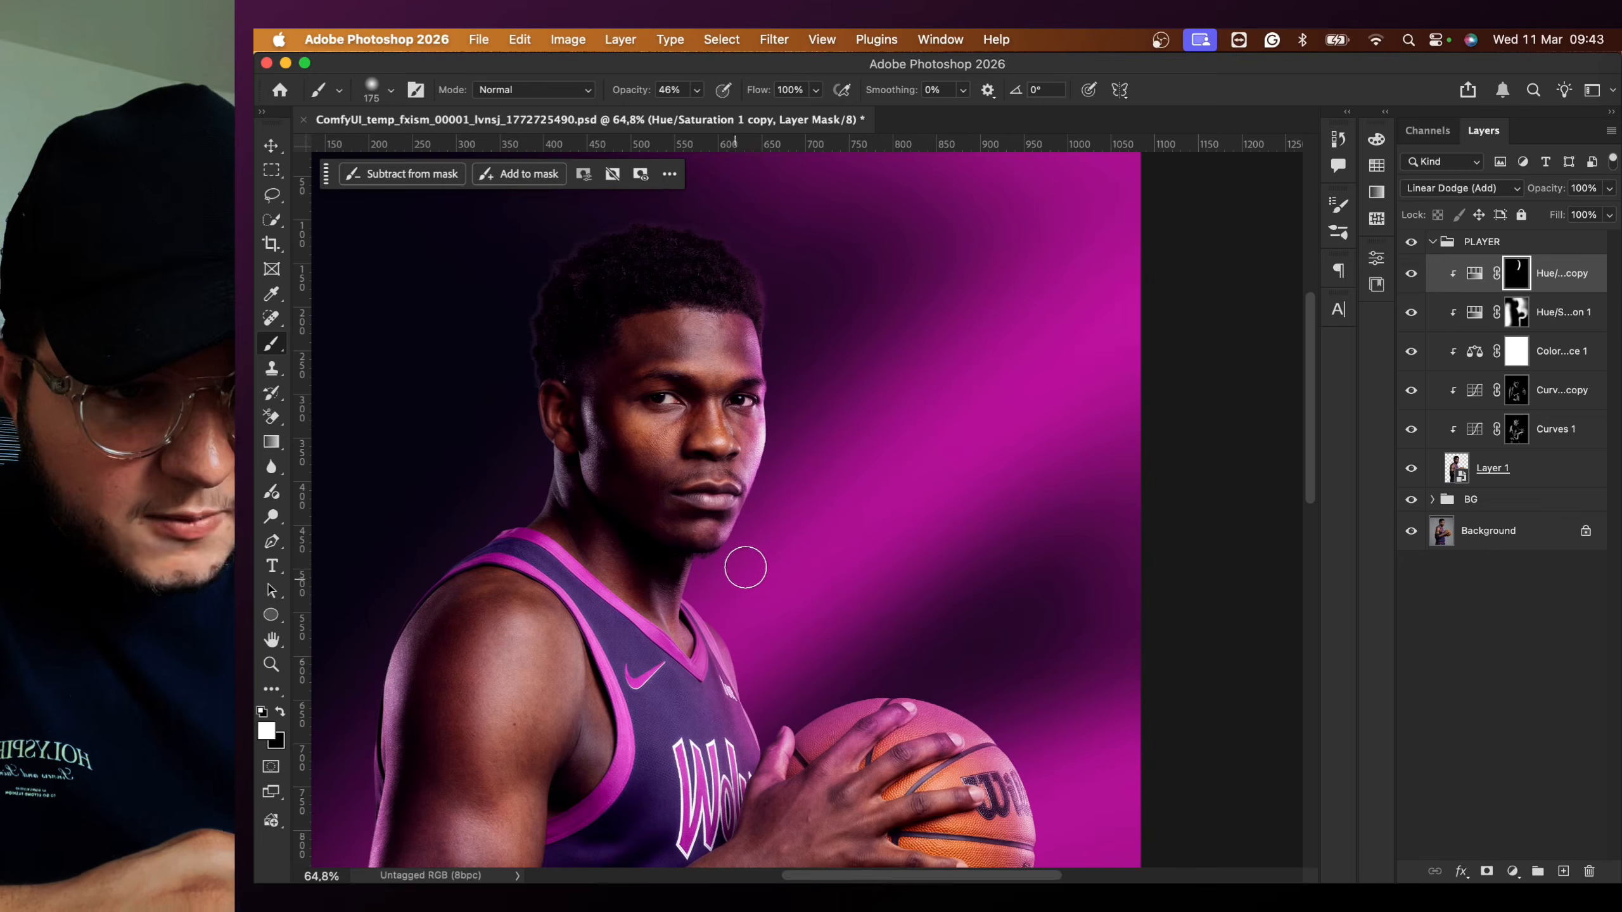
pyautogui.press('[')
pyautogui.press('[')
pyautogui.press('[')
pyautogui.press('[')
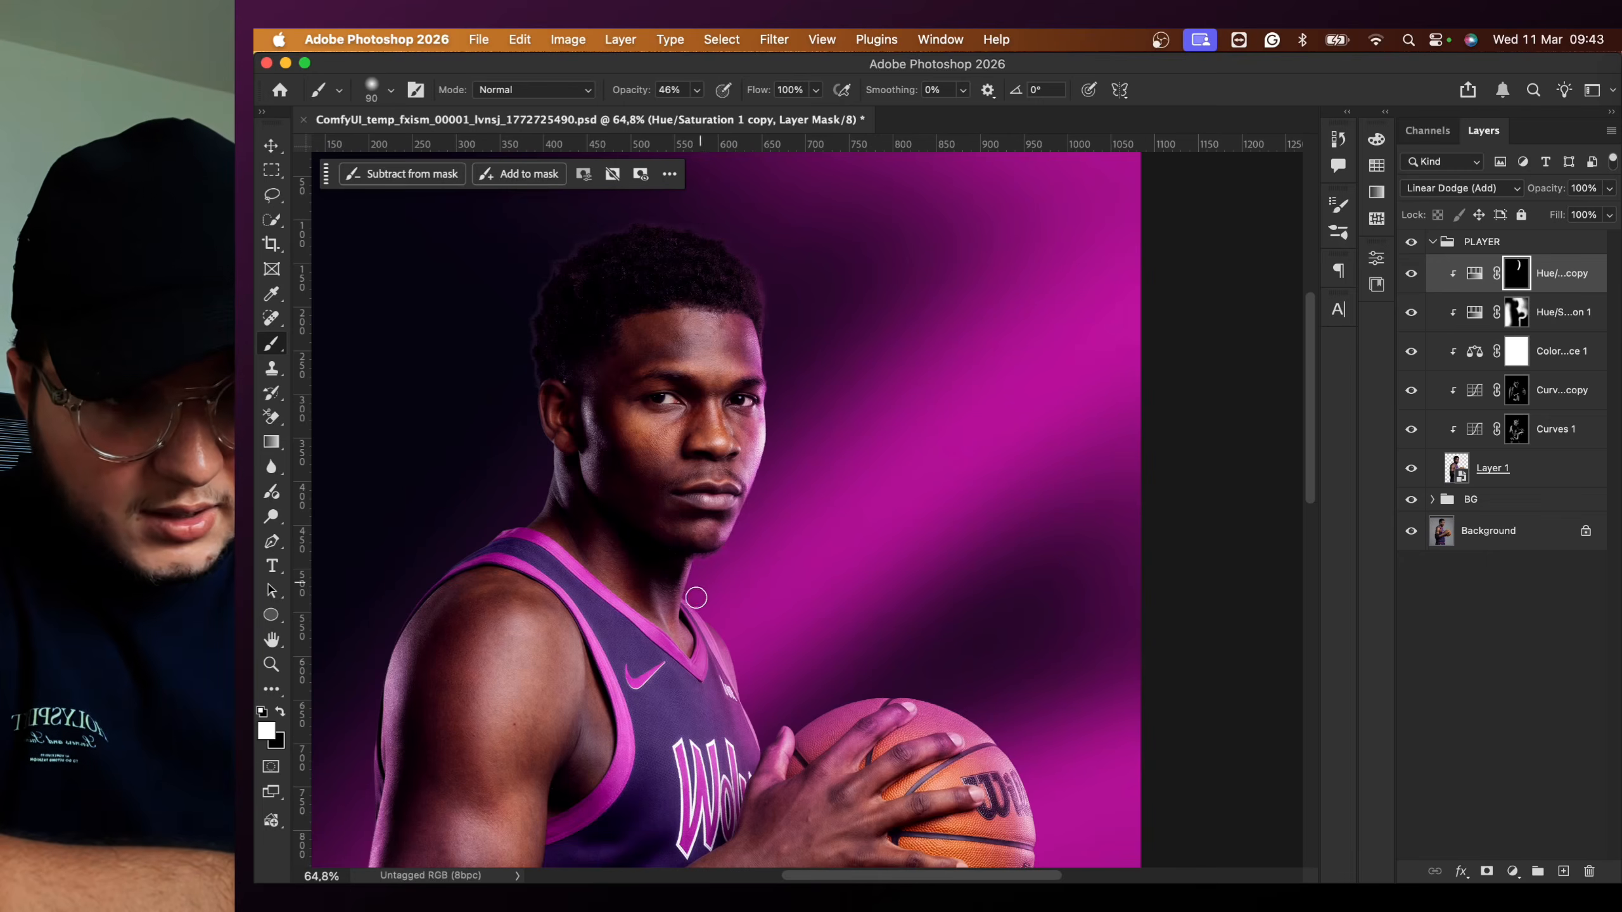
pyautogui.moveTo(702, 563); pyautogui.dragTo(763, 746)
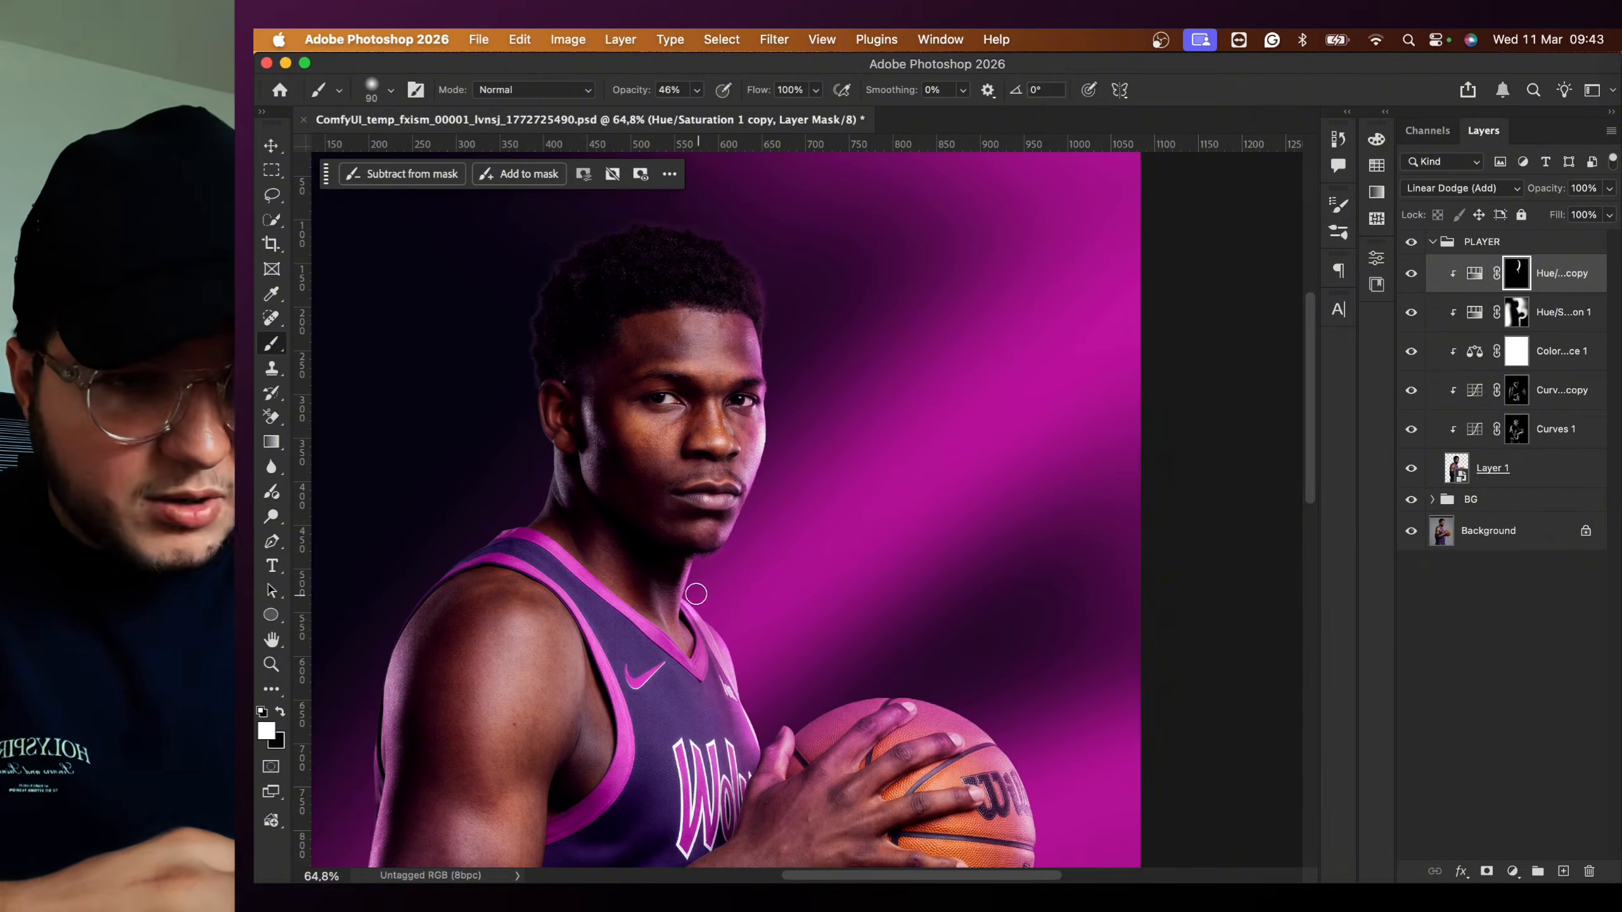
pyautogui.scroll(-3, 720, 565)
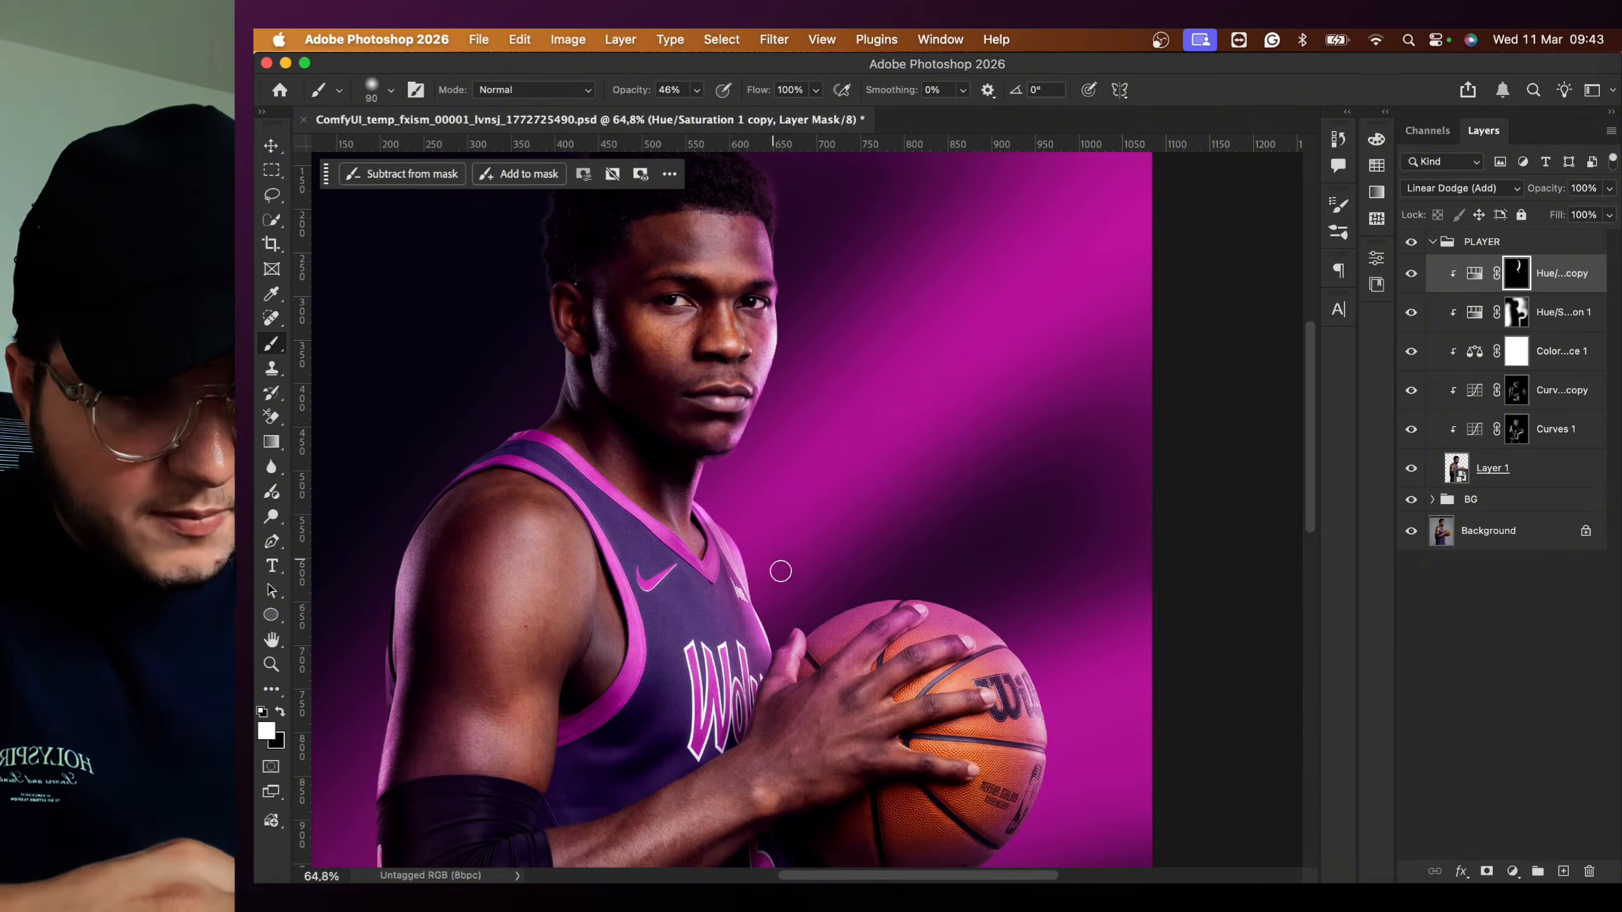
# - Extend the white mask painting over the glow-facing edges of the hand and basketball, enlarging the brush to 150 px
pyautogui.press('x')
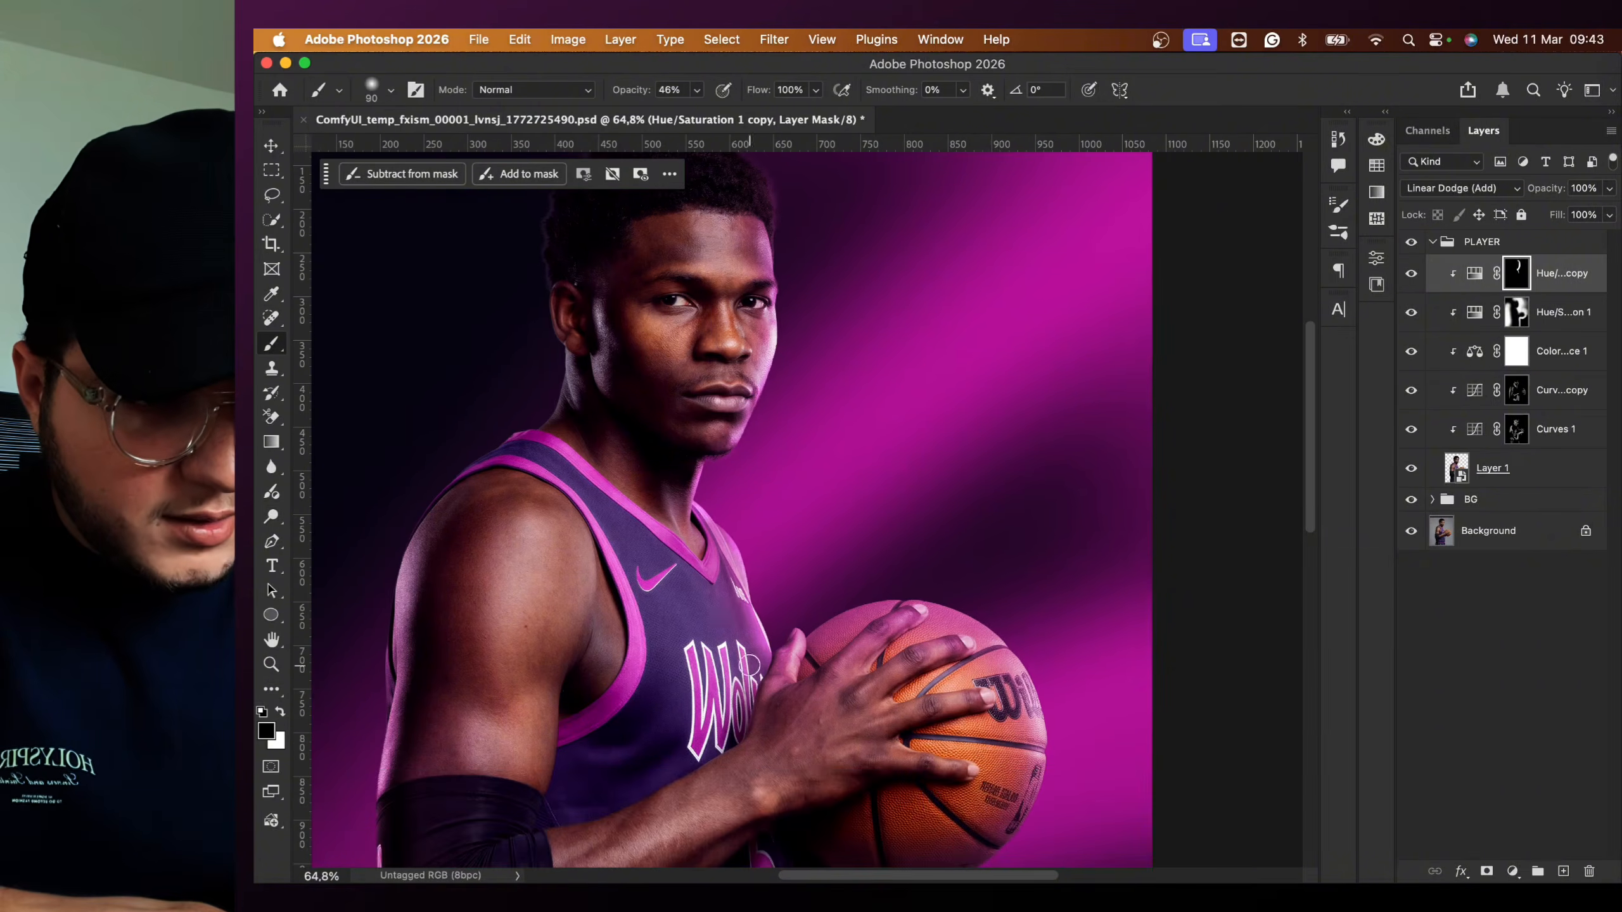
pyautogui.scroll(-3, 749, 665)
pyautogui.press('x')
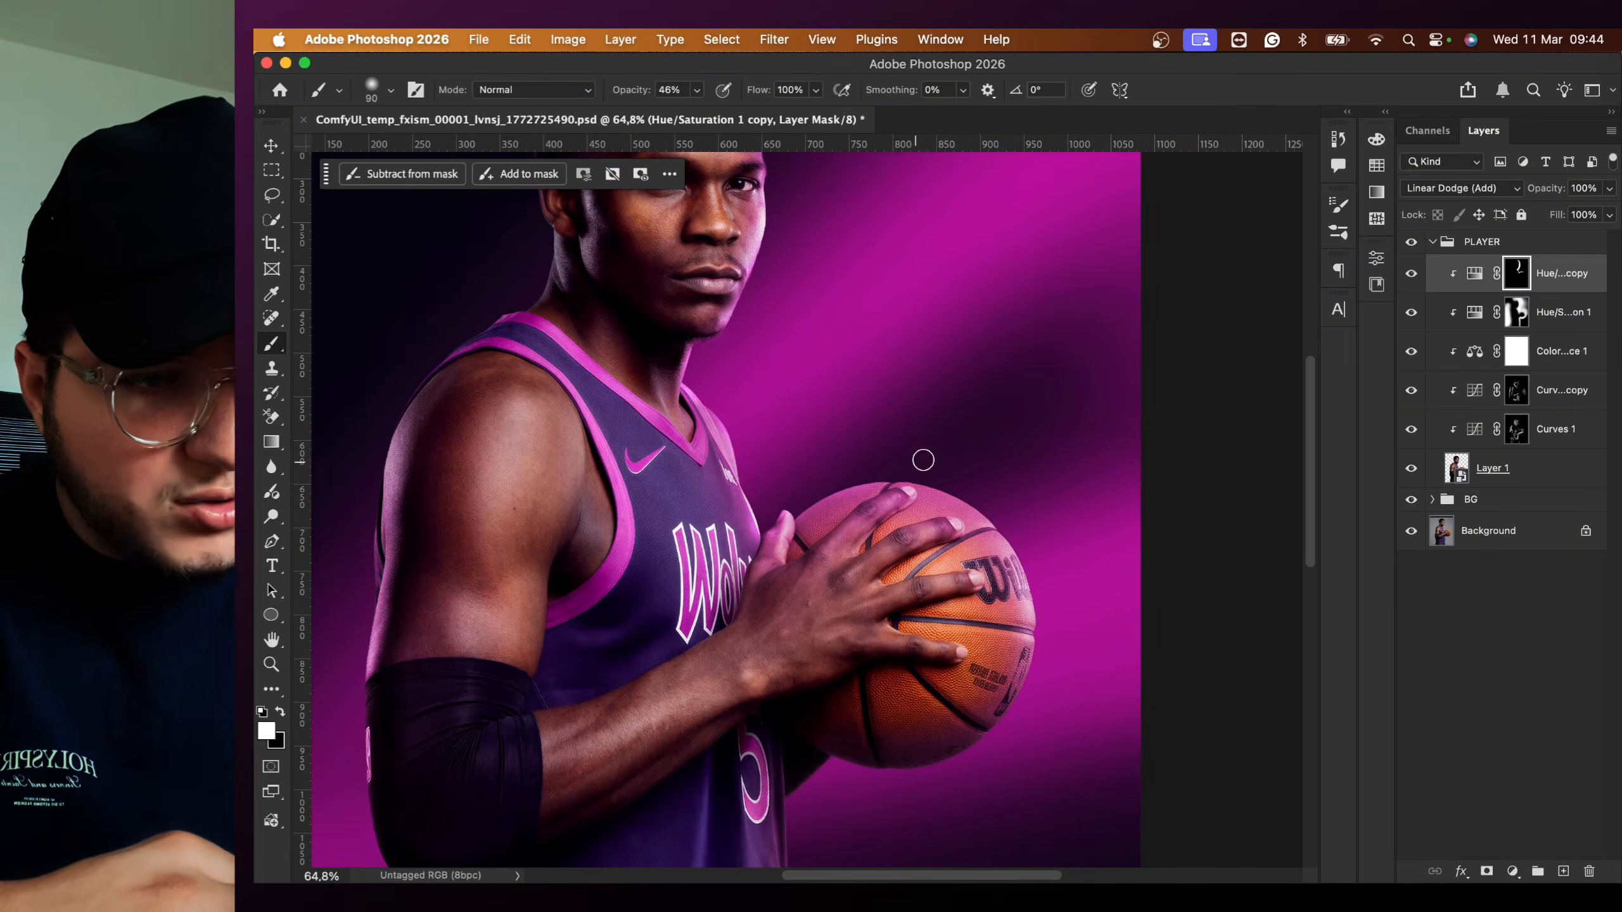
pyautogui.scroll(-3, 923, 460)
pyautogui.press(']')
pyautogui.press(']')
pyautogui.press(']')
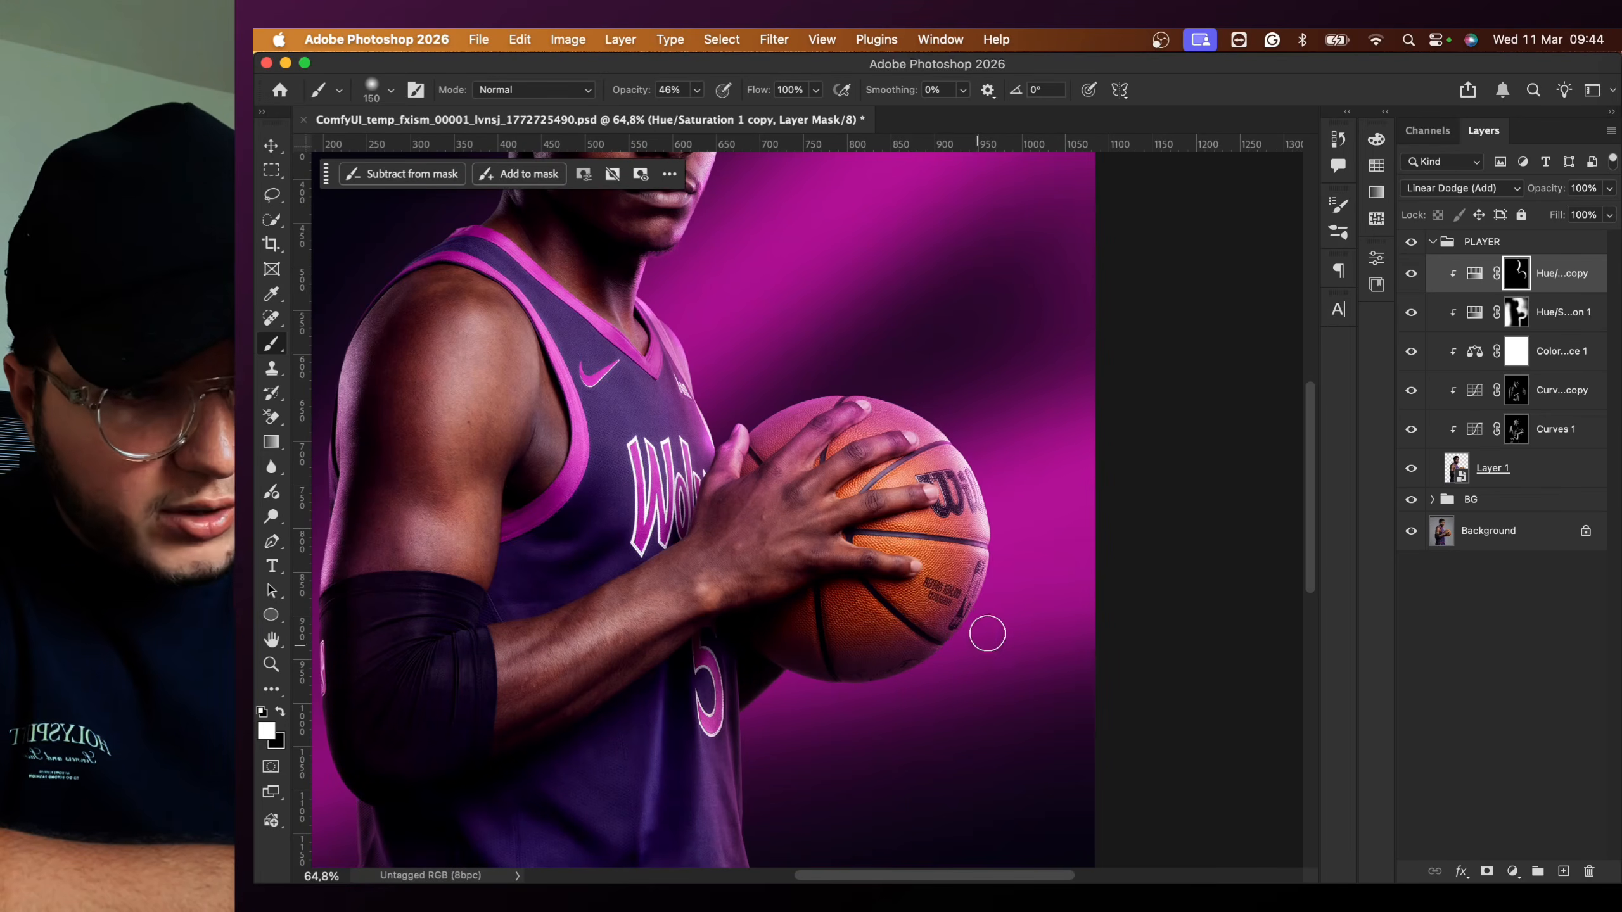
# - Paint the mask white along the jersey's edge below the basketball, down to the waistband and shorts
pyautogui.scroll(-5, 894, 714)
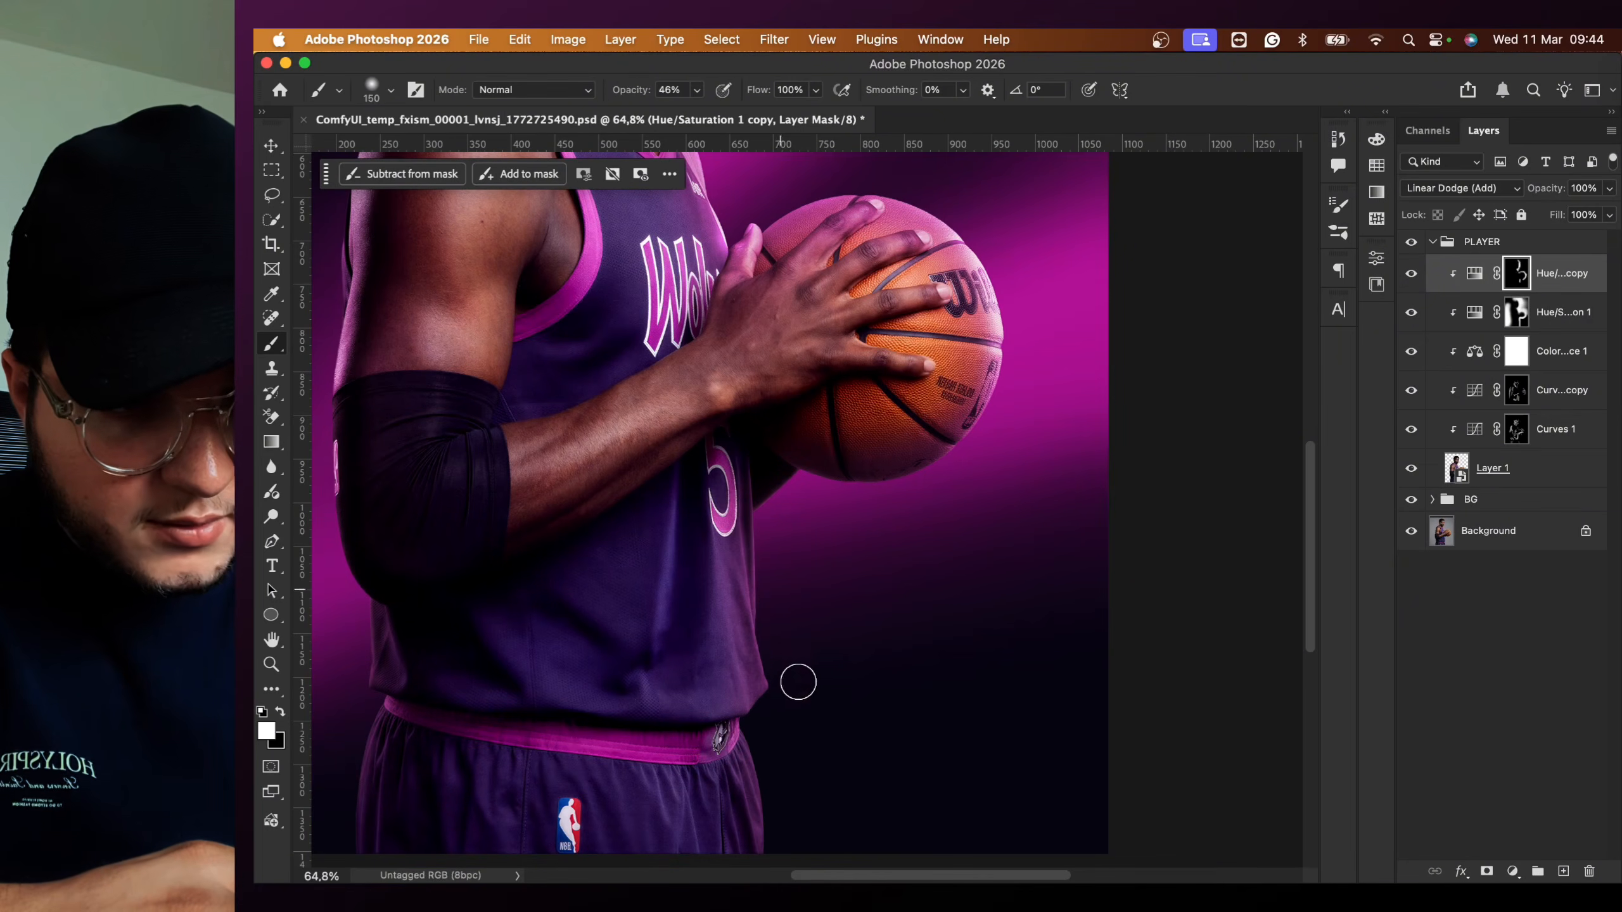
pyautogui.scroll(-3, 785, 671)
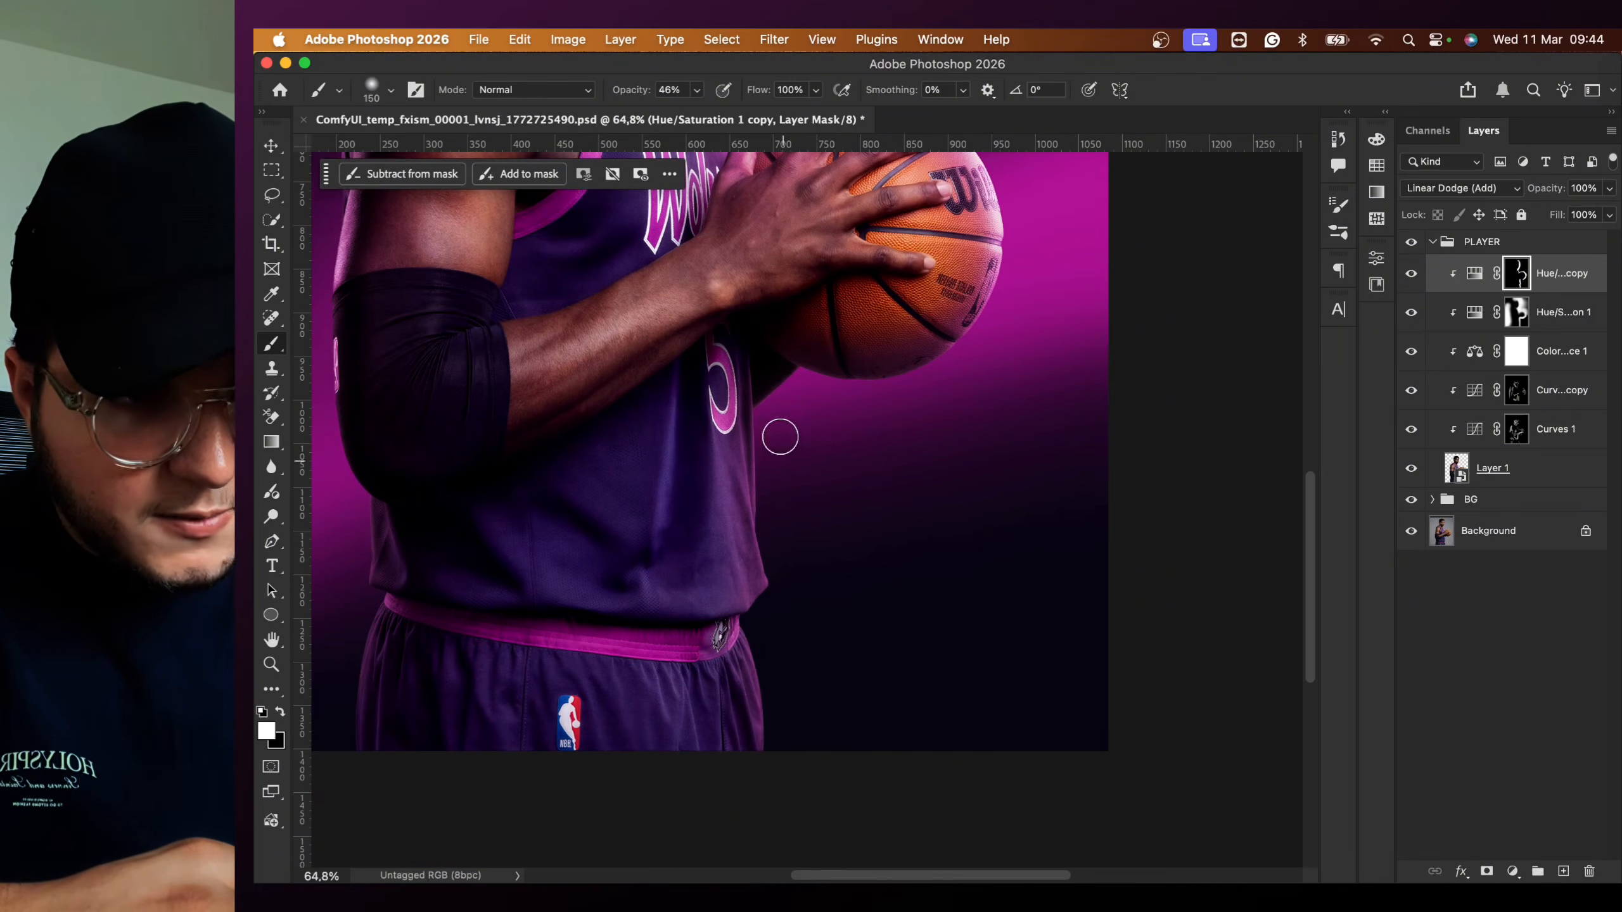
pyautogui.scroll(-10, 808, 379)
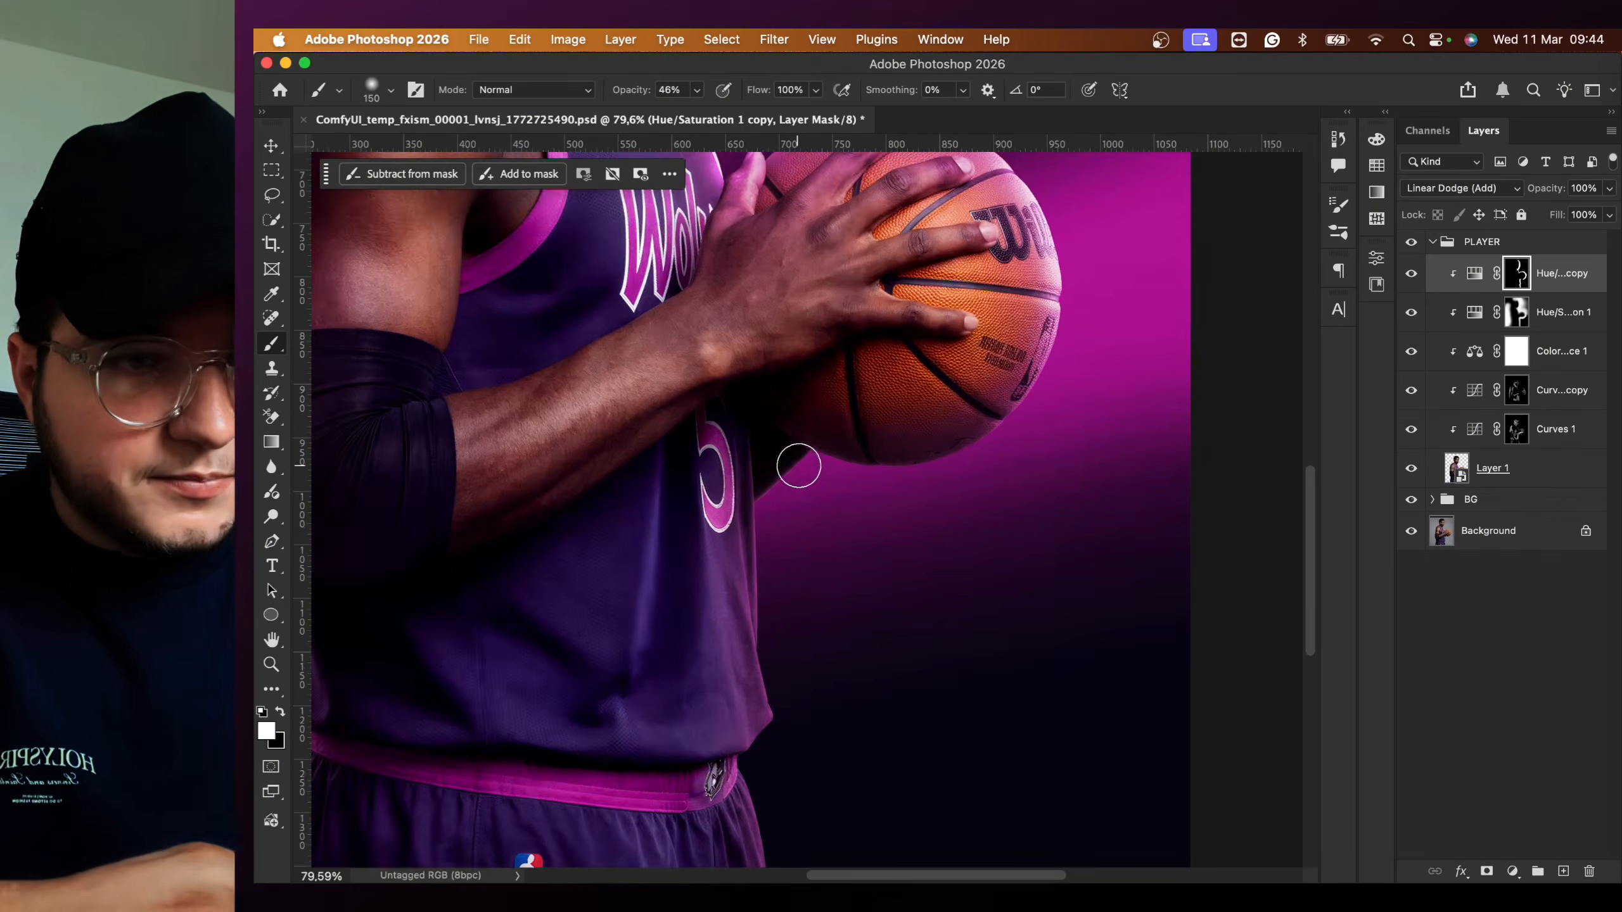
pyautogui.scroll(3, 812, 447)
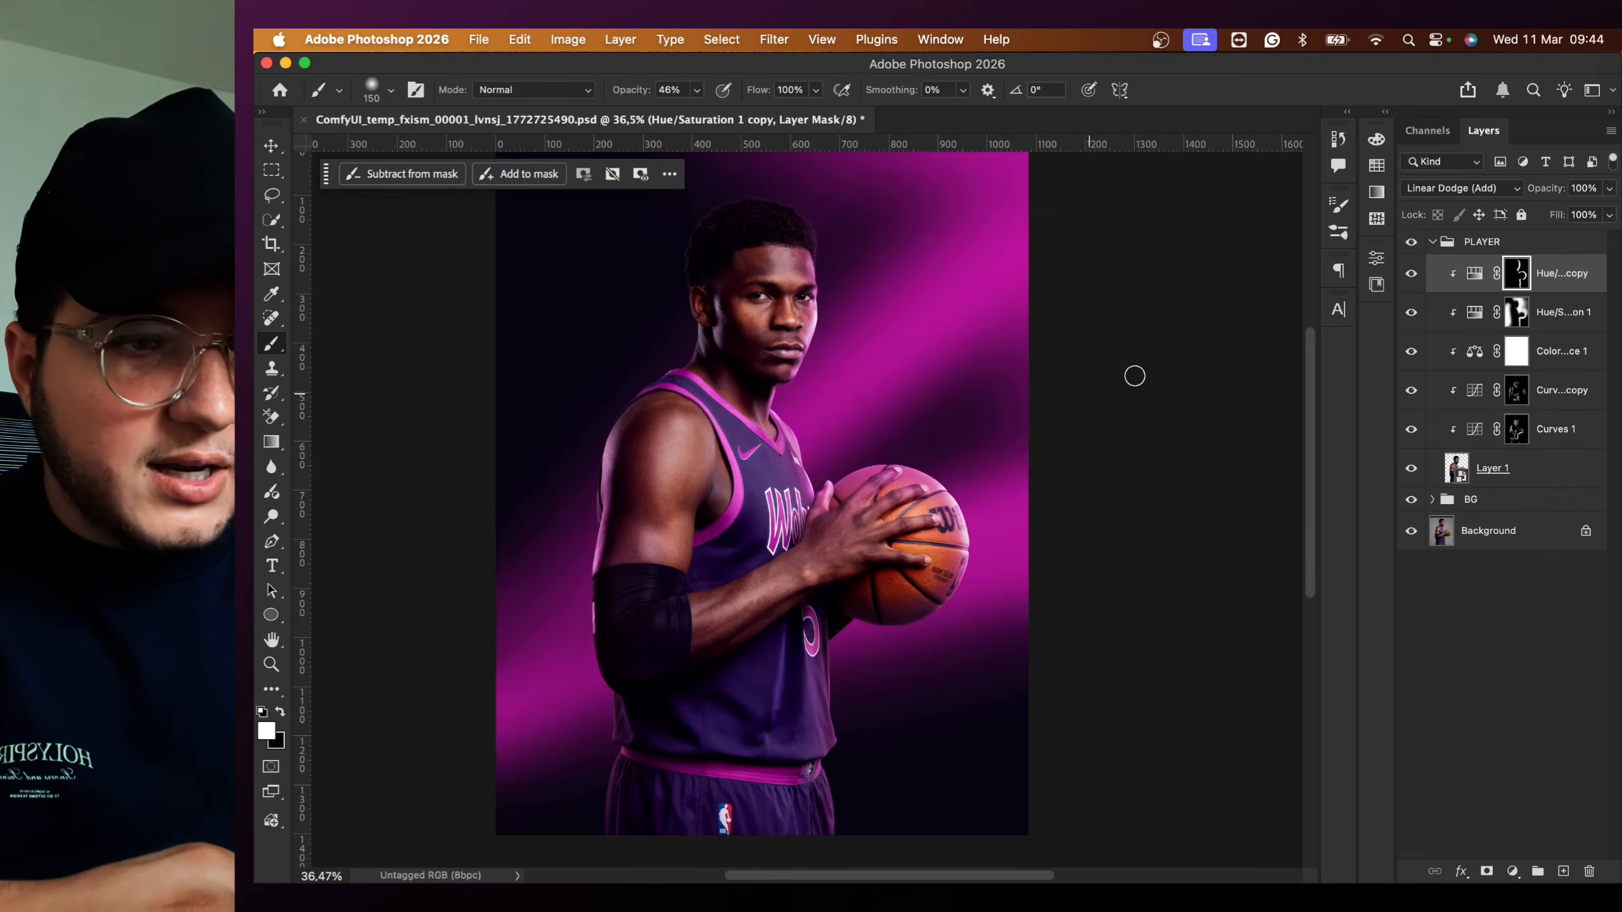
# - Toggle the visibility of the Hue/Saturation 1 copy layer to compare the player with and without the rim light
pyautogui.click(1411, 273)
pyautogui.click(1411, 274)
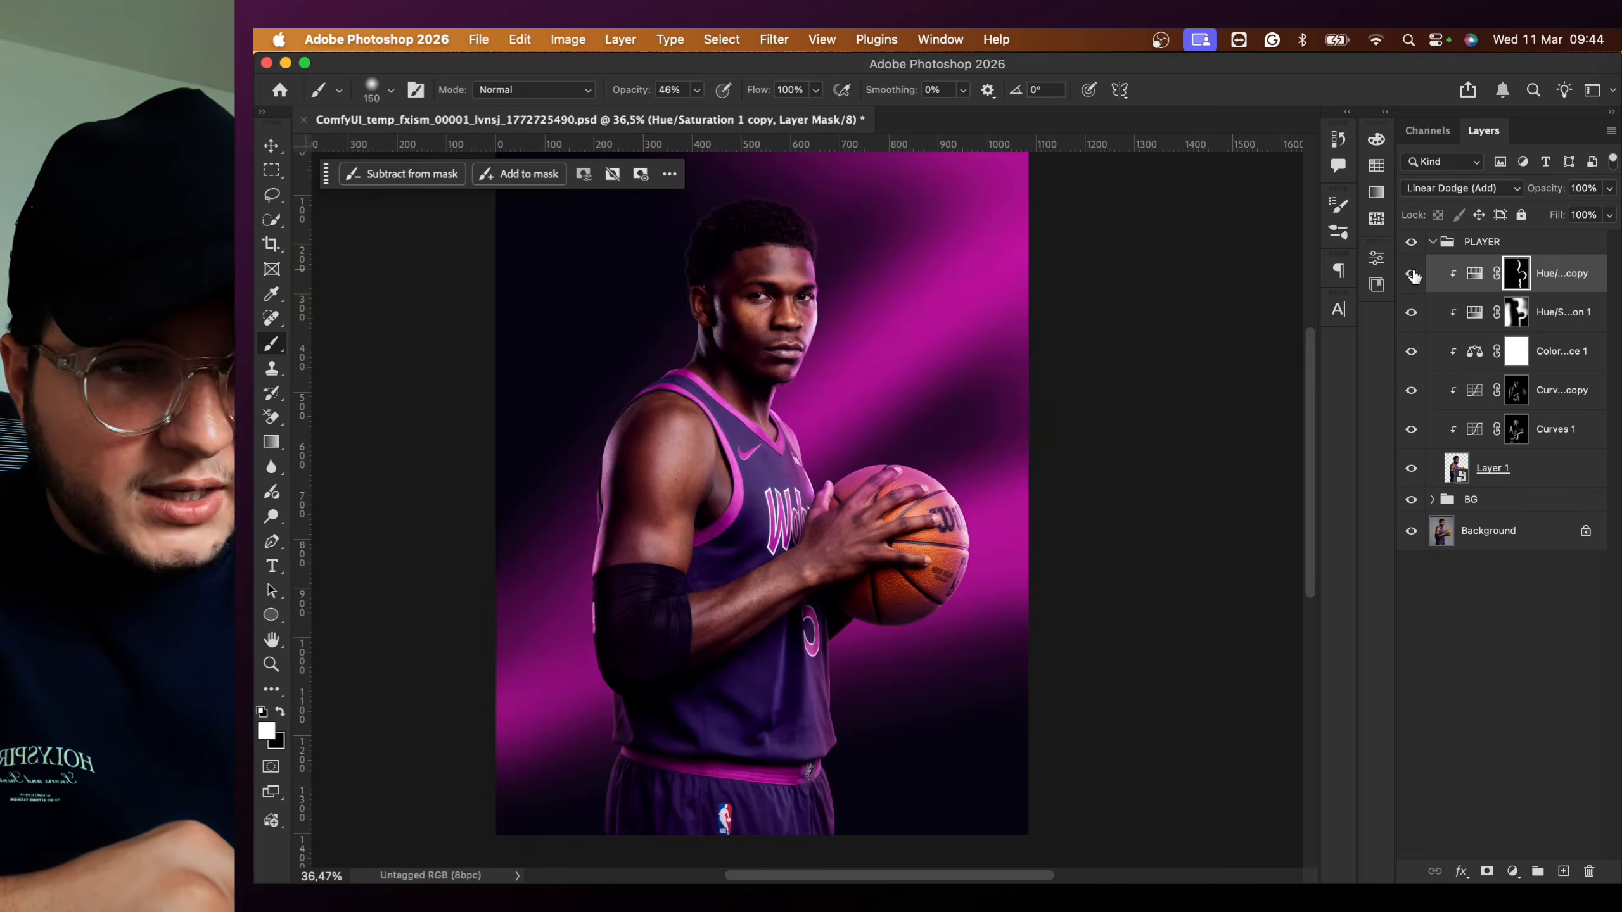
pyautogui.click(1411, 275)
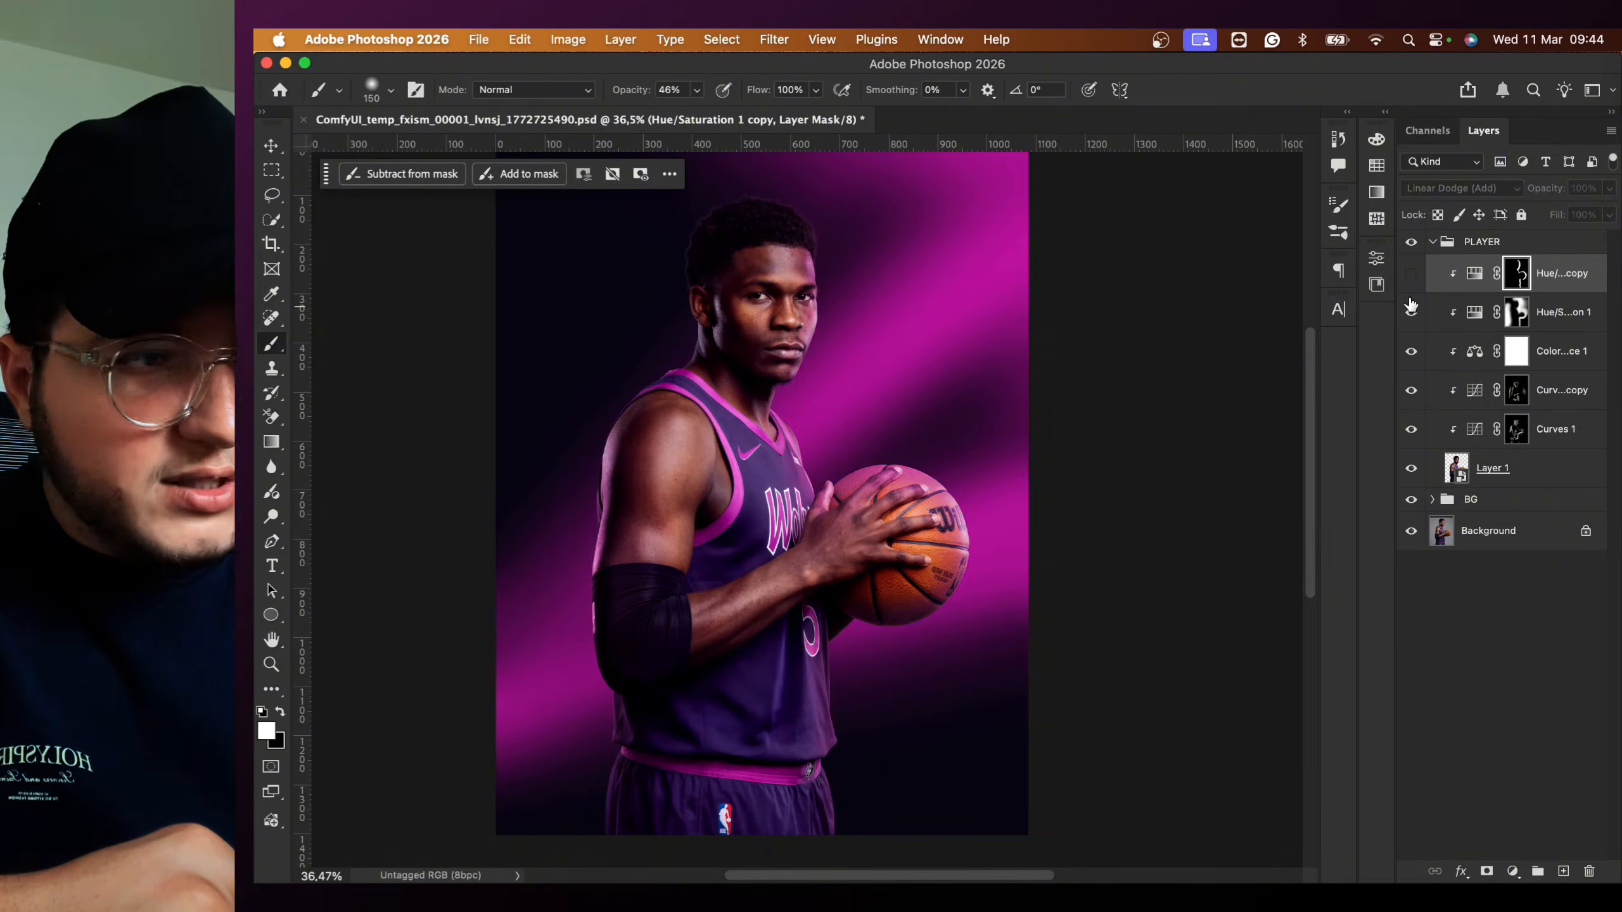
pyautogui.click(1411, 275)
pyautogui.click(1413, 275)
pyautogui.click(1414, 275)
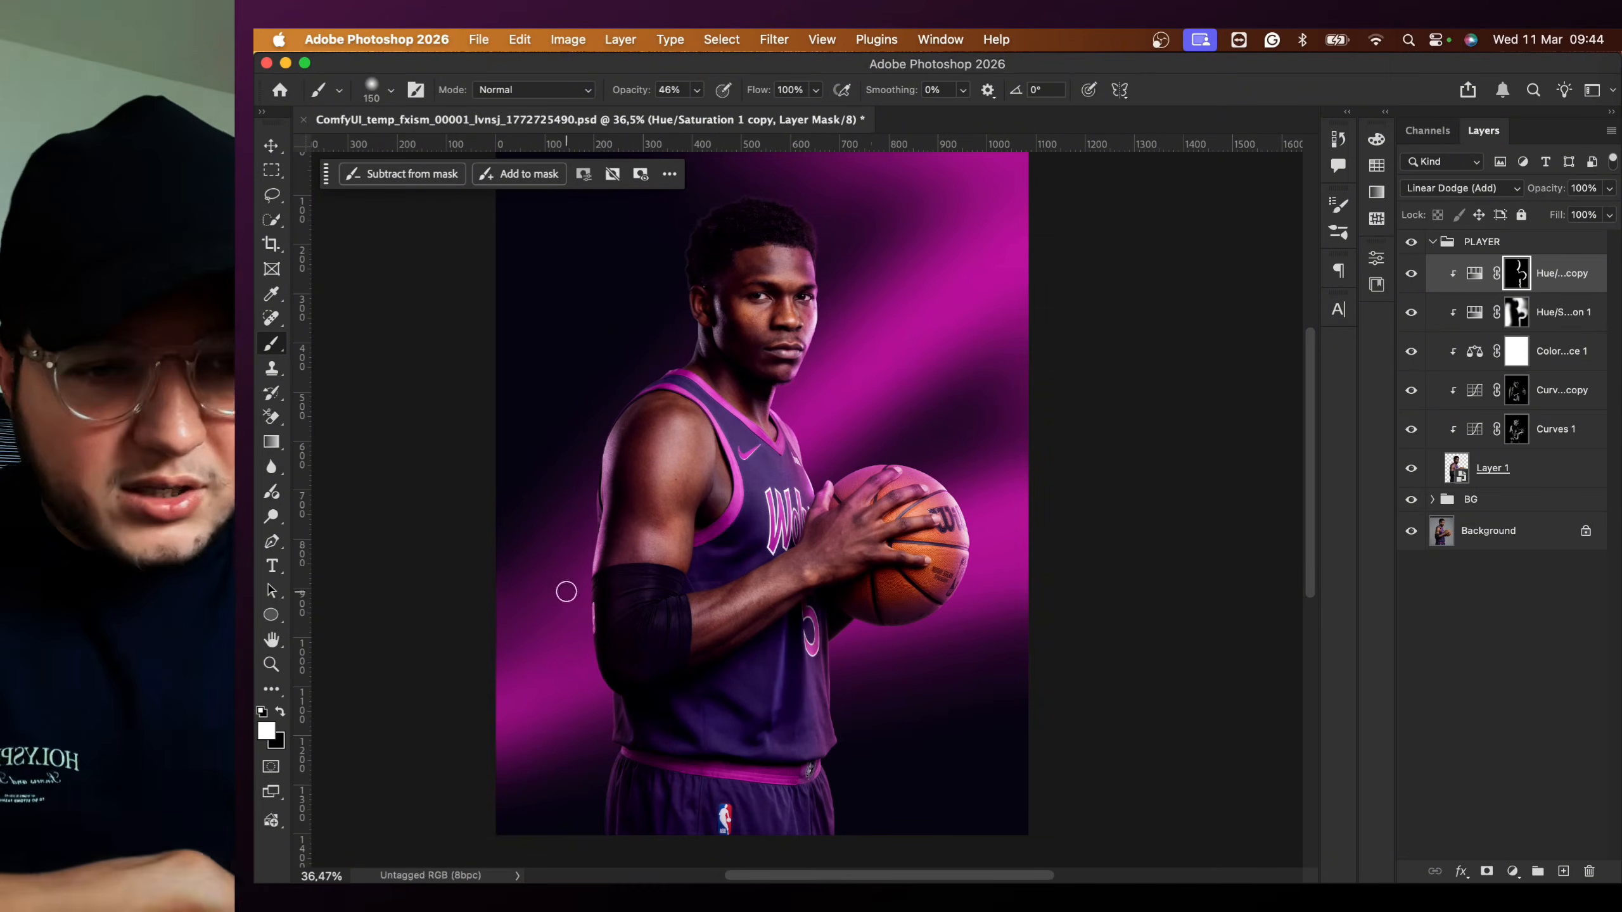
# - Paint the mask white along the back edge of the player's arm, sleeve and lower jersey with the 150 px brush
pyautogui.scroll(5, 564, 587)
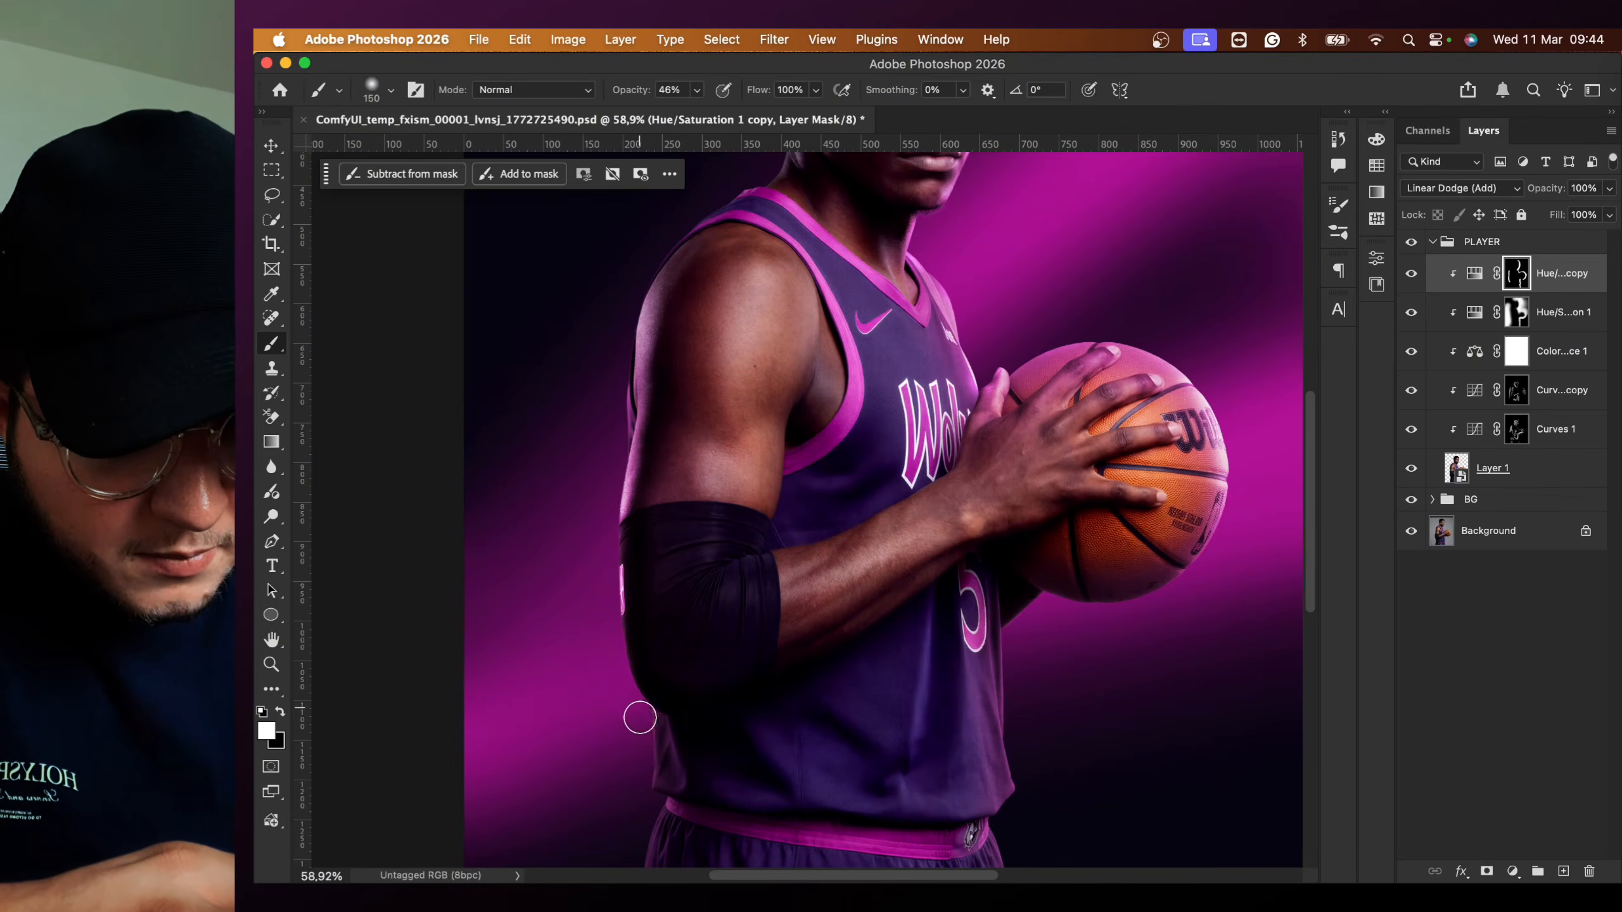
pyautogui.scroll(-5, 638, 734)
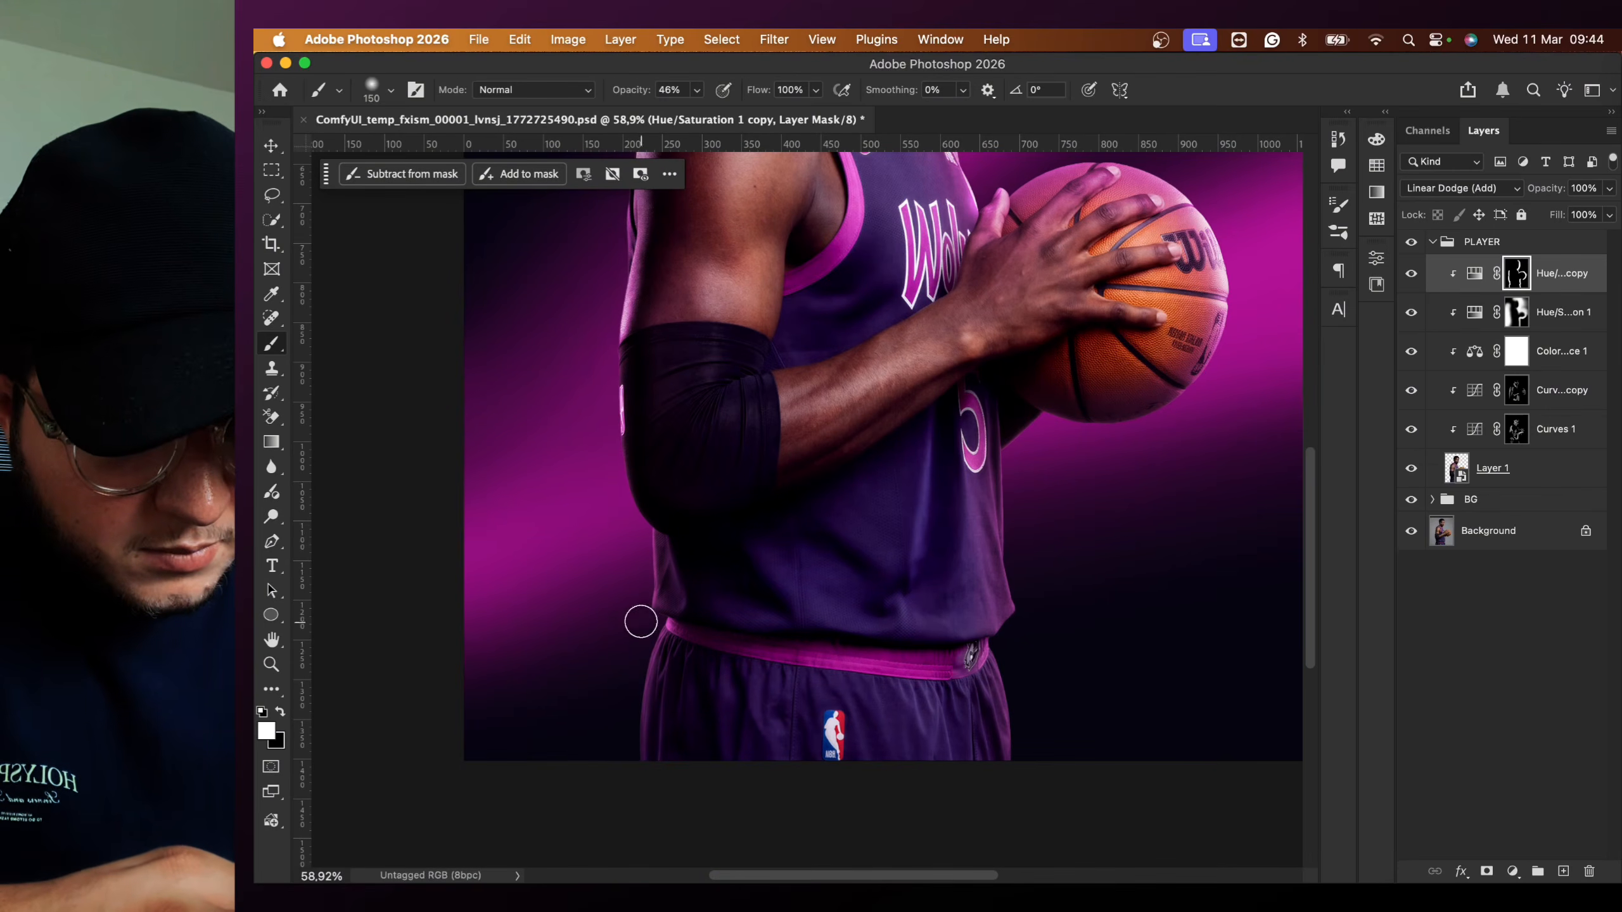
pyautogui.scroll(-8, 623, 300)
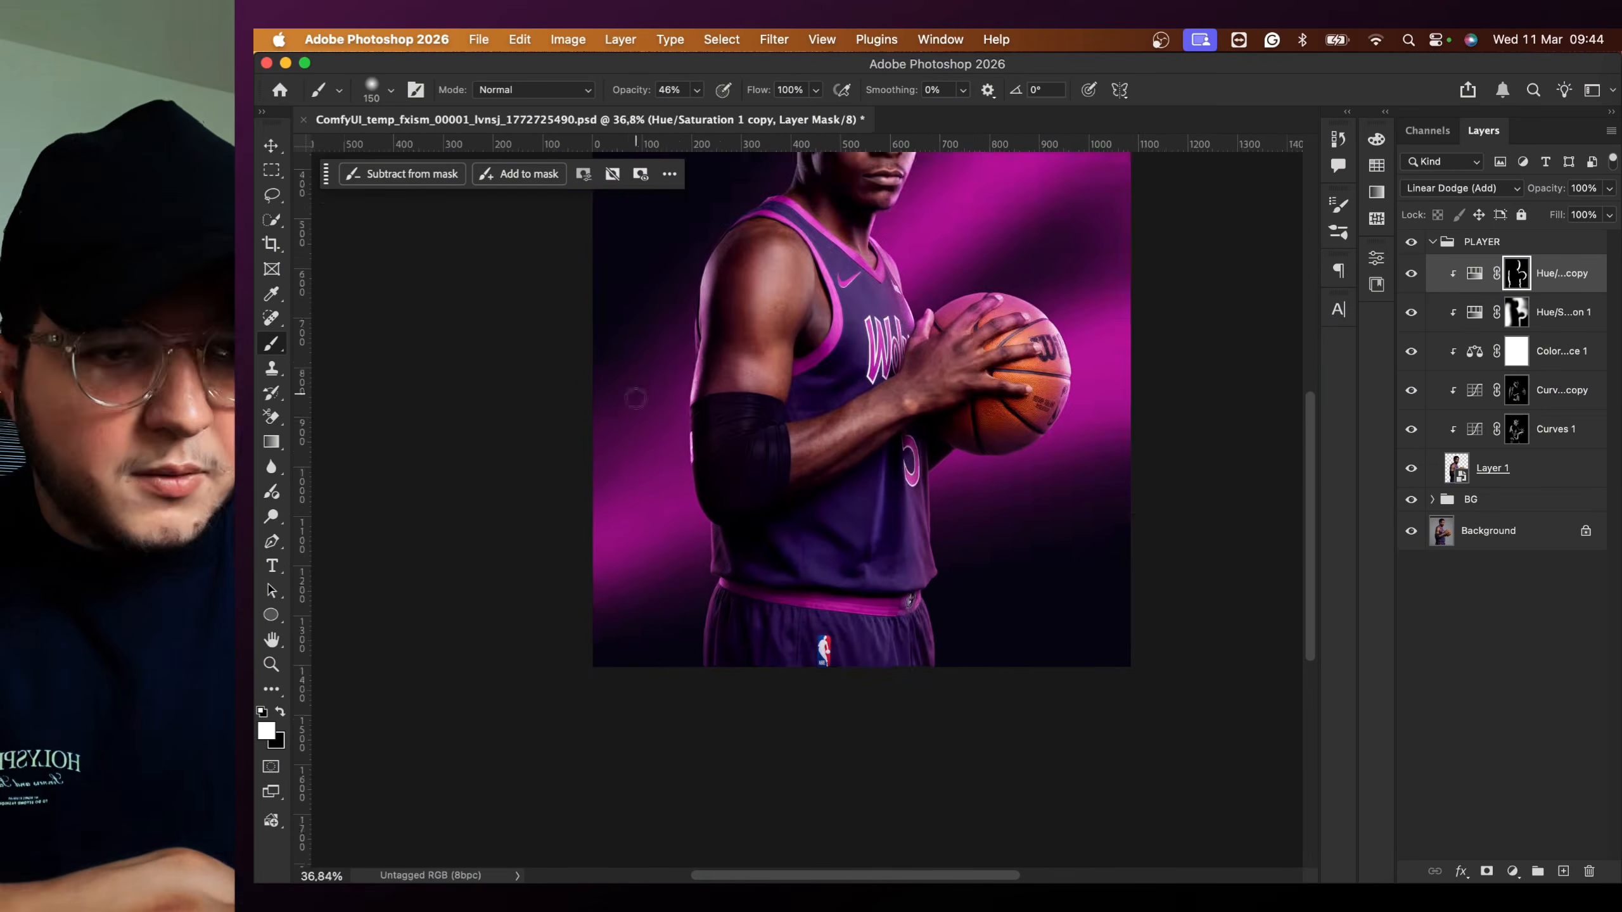
# - Compare the whole image with and without the Hue/Saturation glow effect by toggling layer visibility
pyautogui.click(1411, 312)
pyautogui.click(1411, 274)
pyautogui.scroll(3, 943, 457)
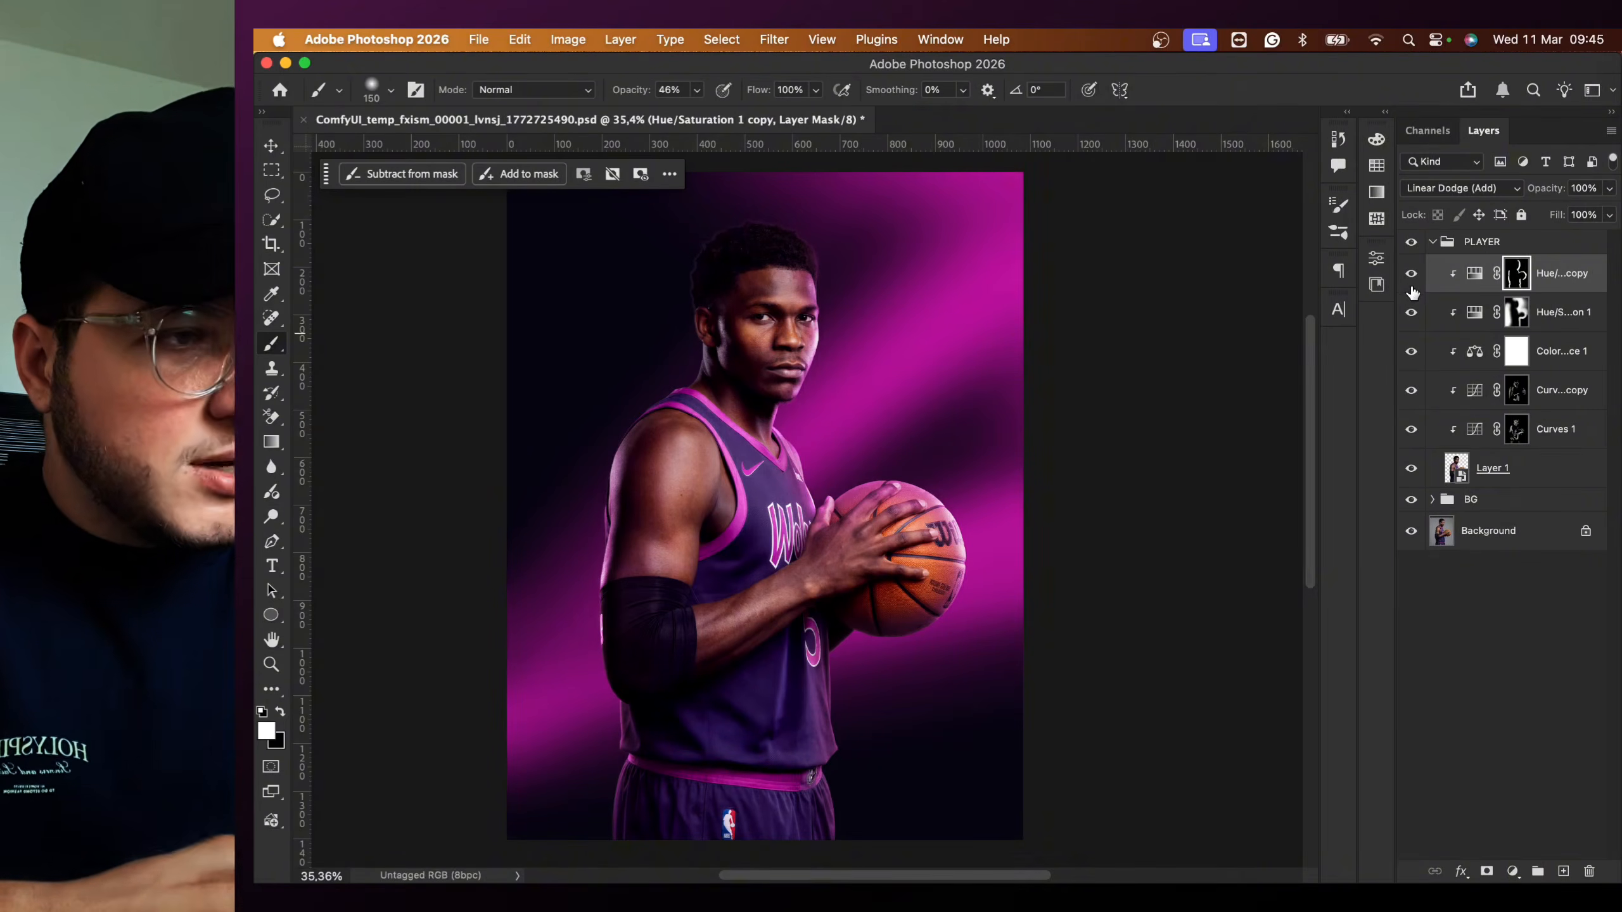
# - Examine the rim light up close along the face, neck, hand, basketball and jersey side
pyautogui.scroll(5, 877, 375)
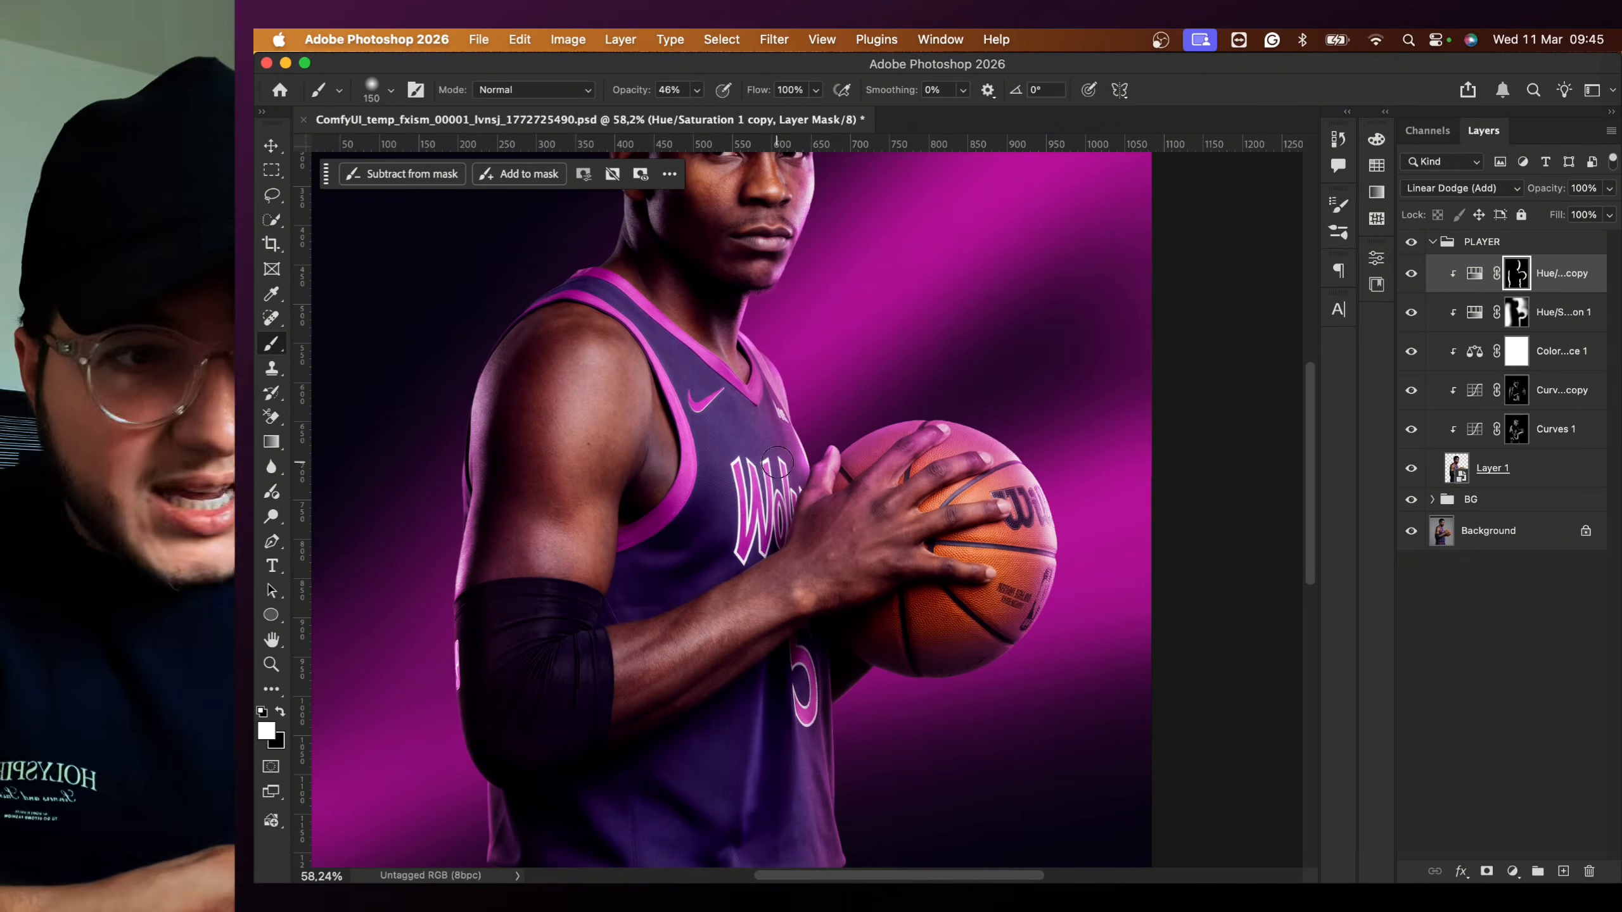
pyautogui.scroll(4, 777, 461)
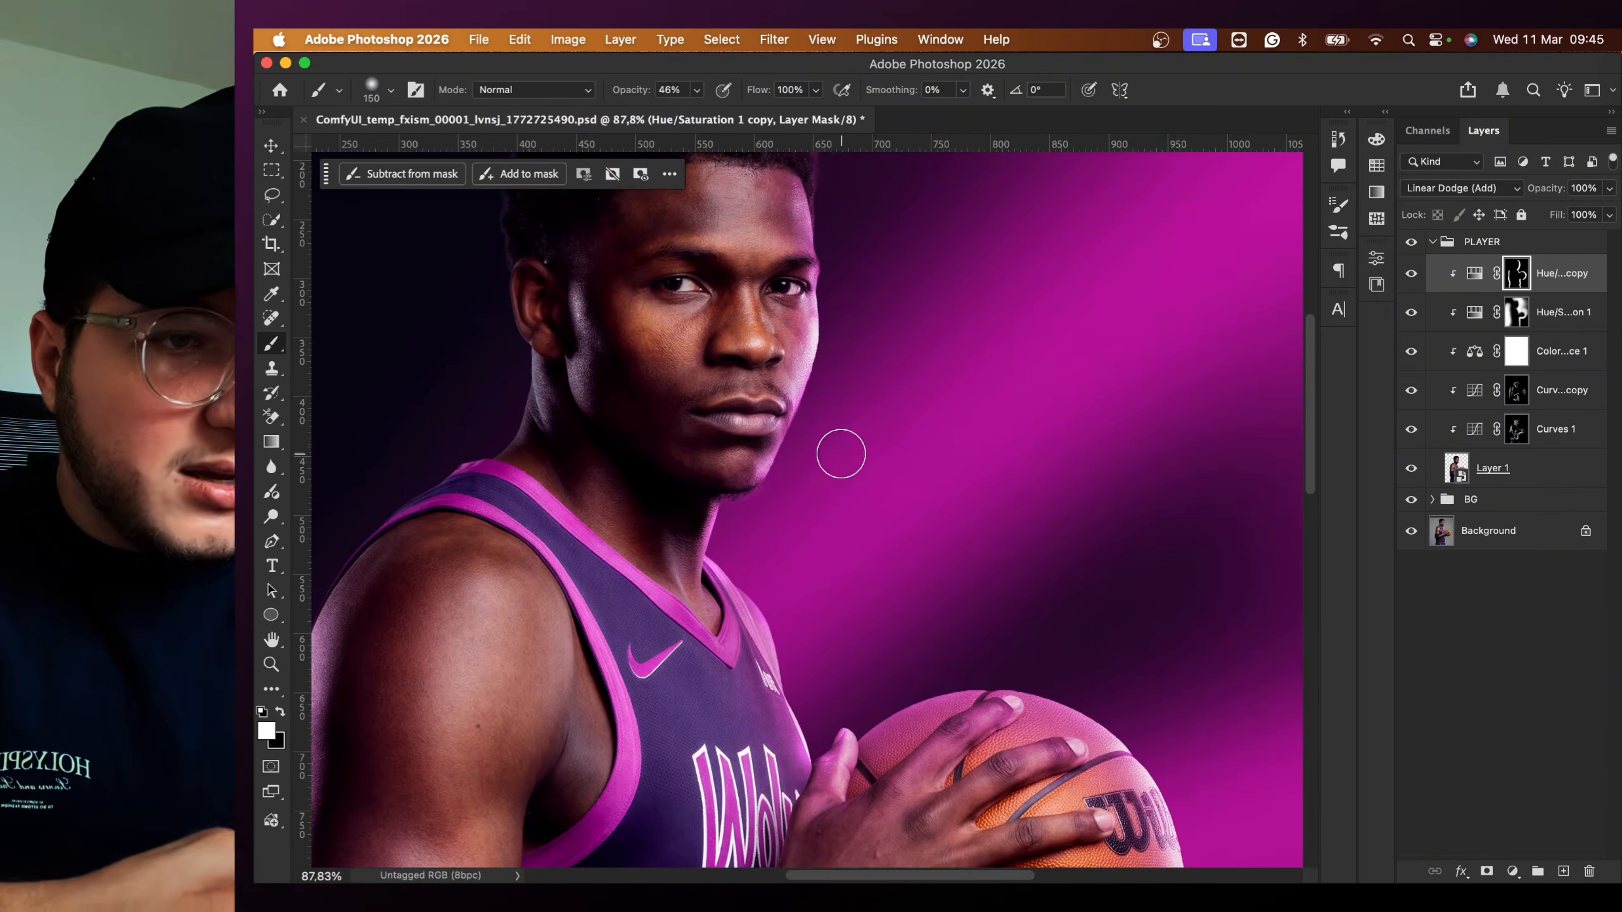
pyautogui.scroll(3, 841, 454)
pyautogui.scroll(-4, 766, 415)
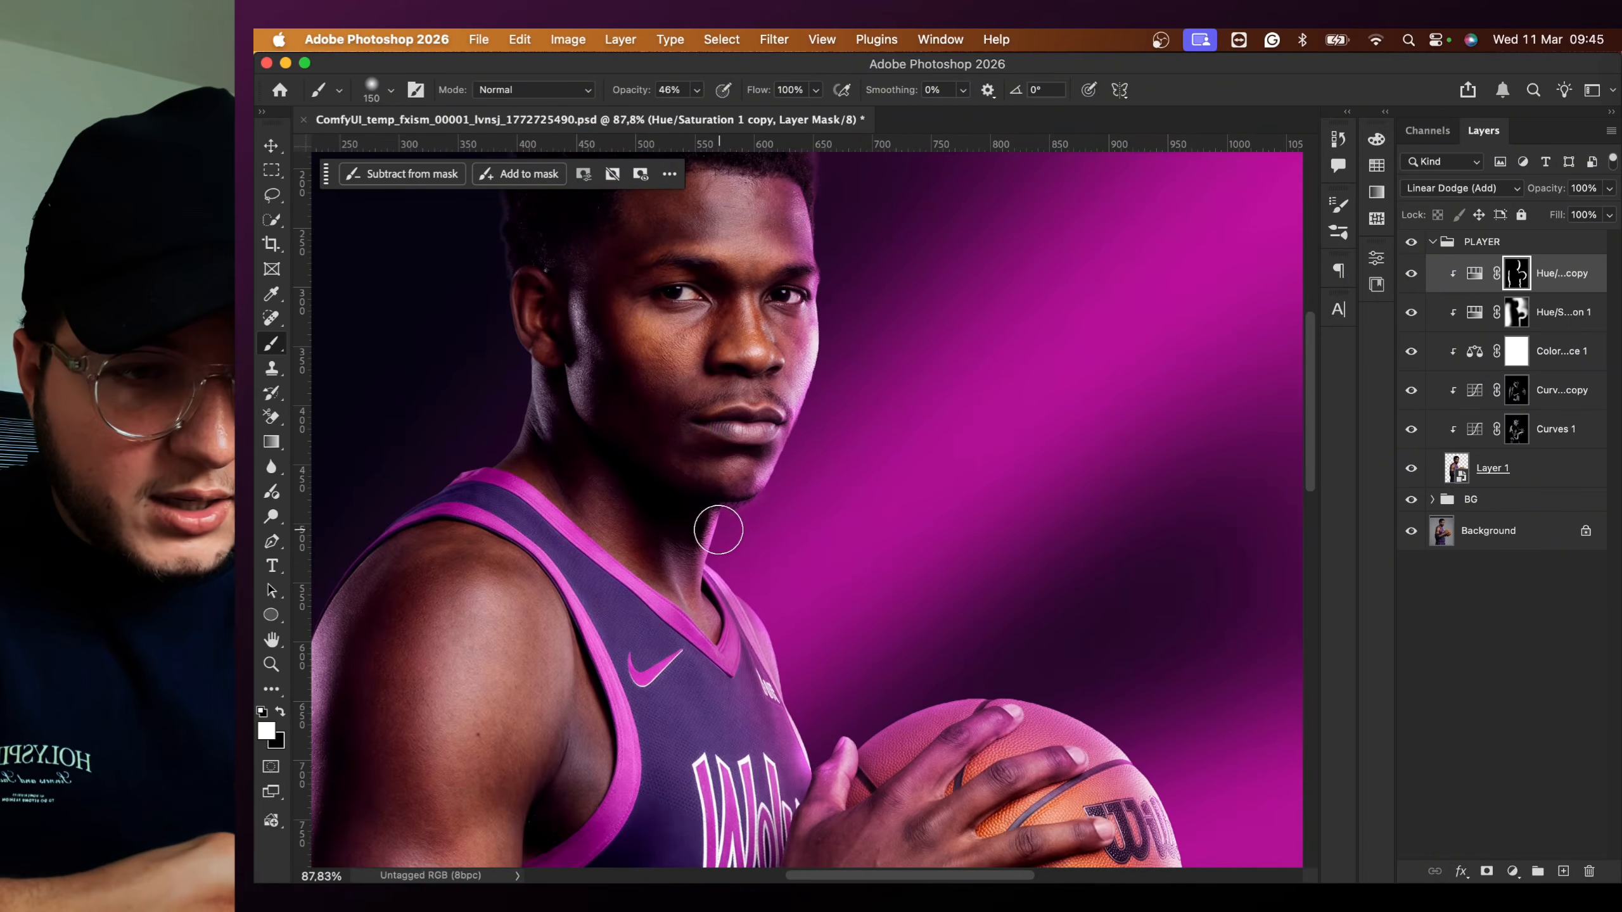
pyautogui.scroll(2, 767, 481)
pyautogui.scroll(-5, 792, 476)
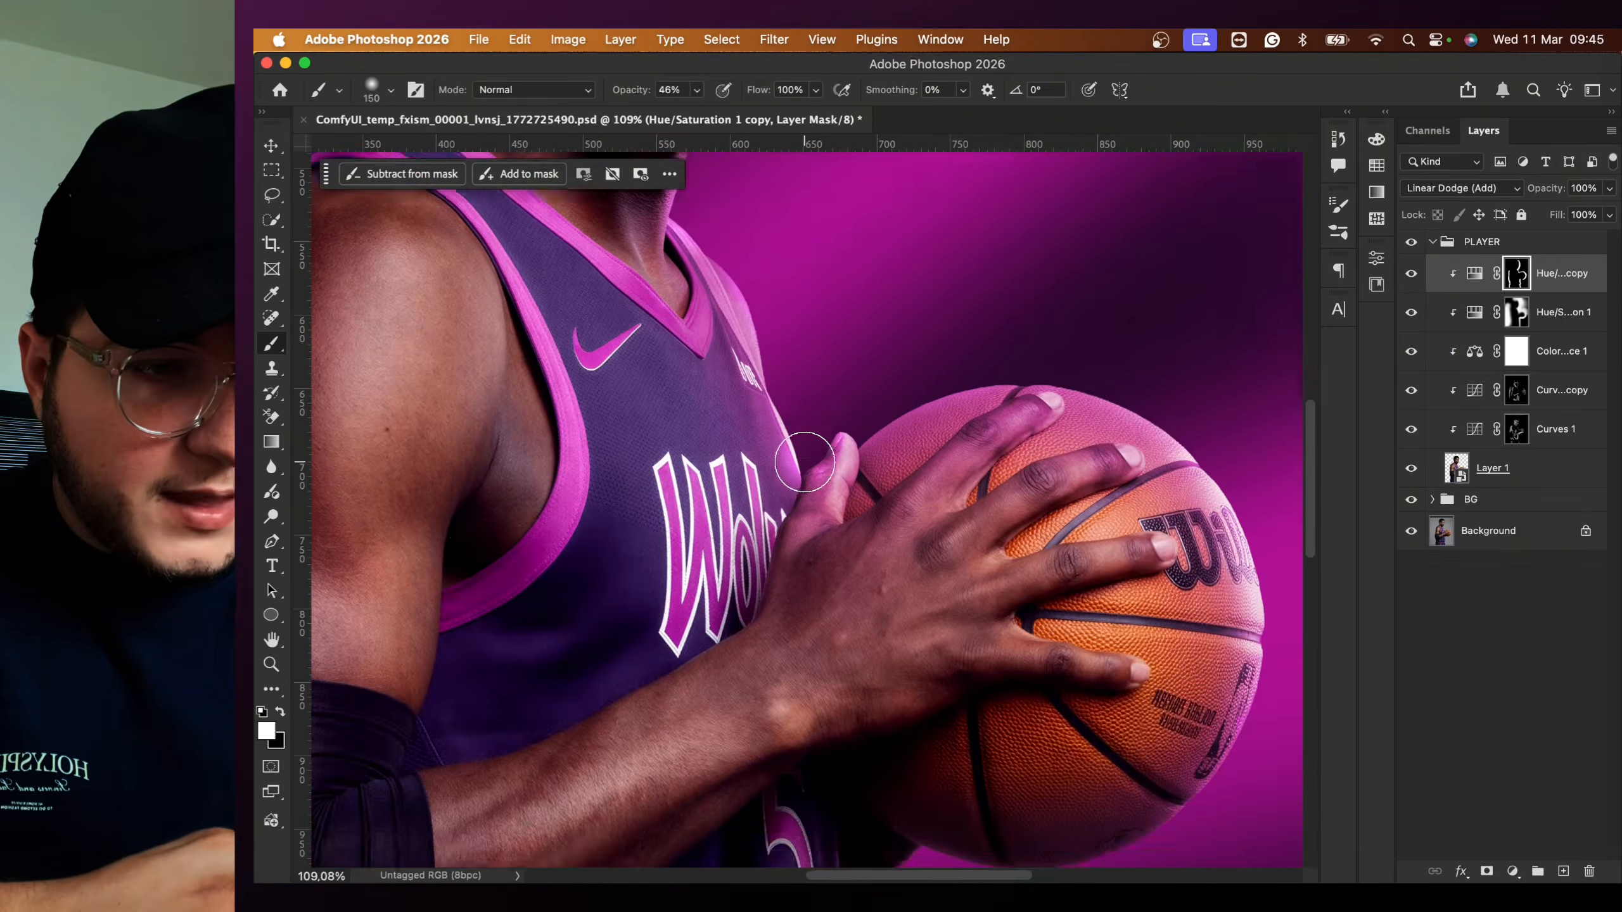
pyautogui.scroll(2, 849, 422)
pyautogui.scroll(-6, 868, 410)
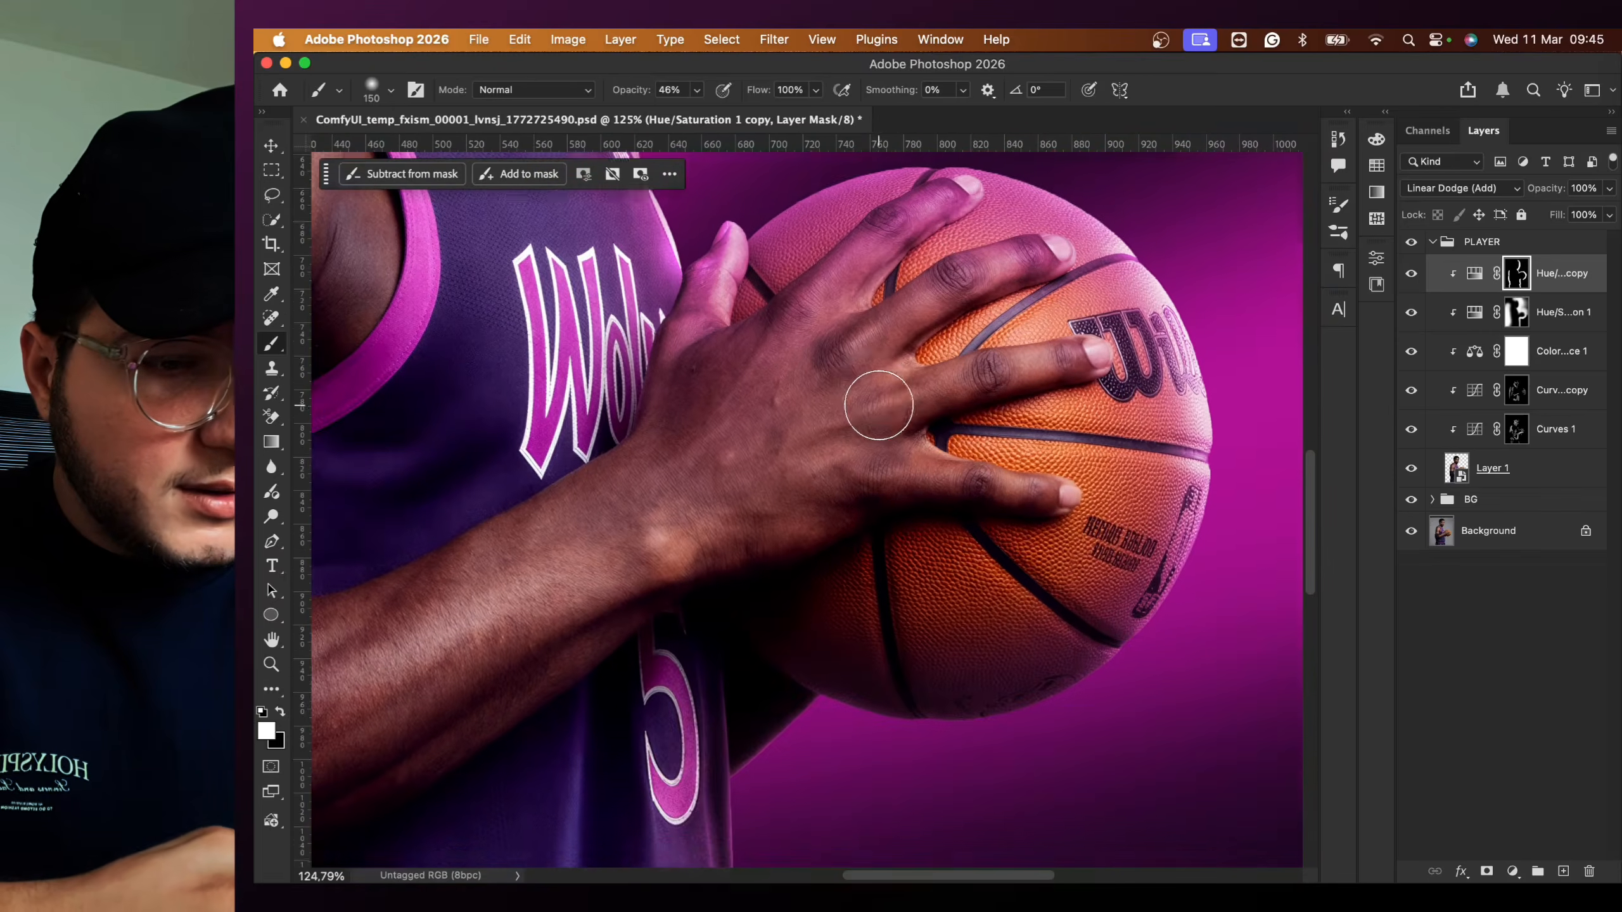
pyautogui.scroll(2, 786, 499)
pyautogui.scroll(-5, 734, 540)
pyautogui.scroll(2, 728, 511)
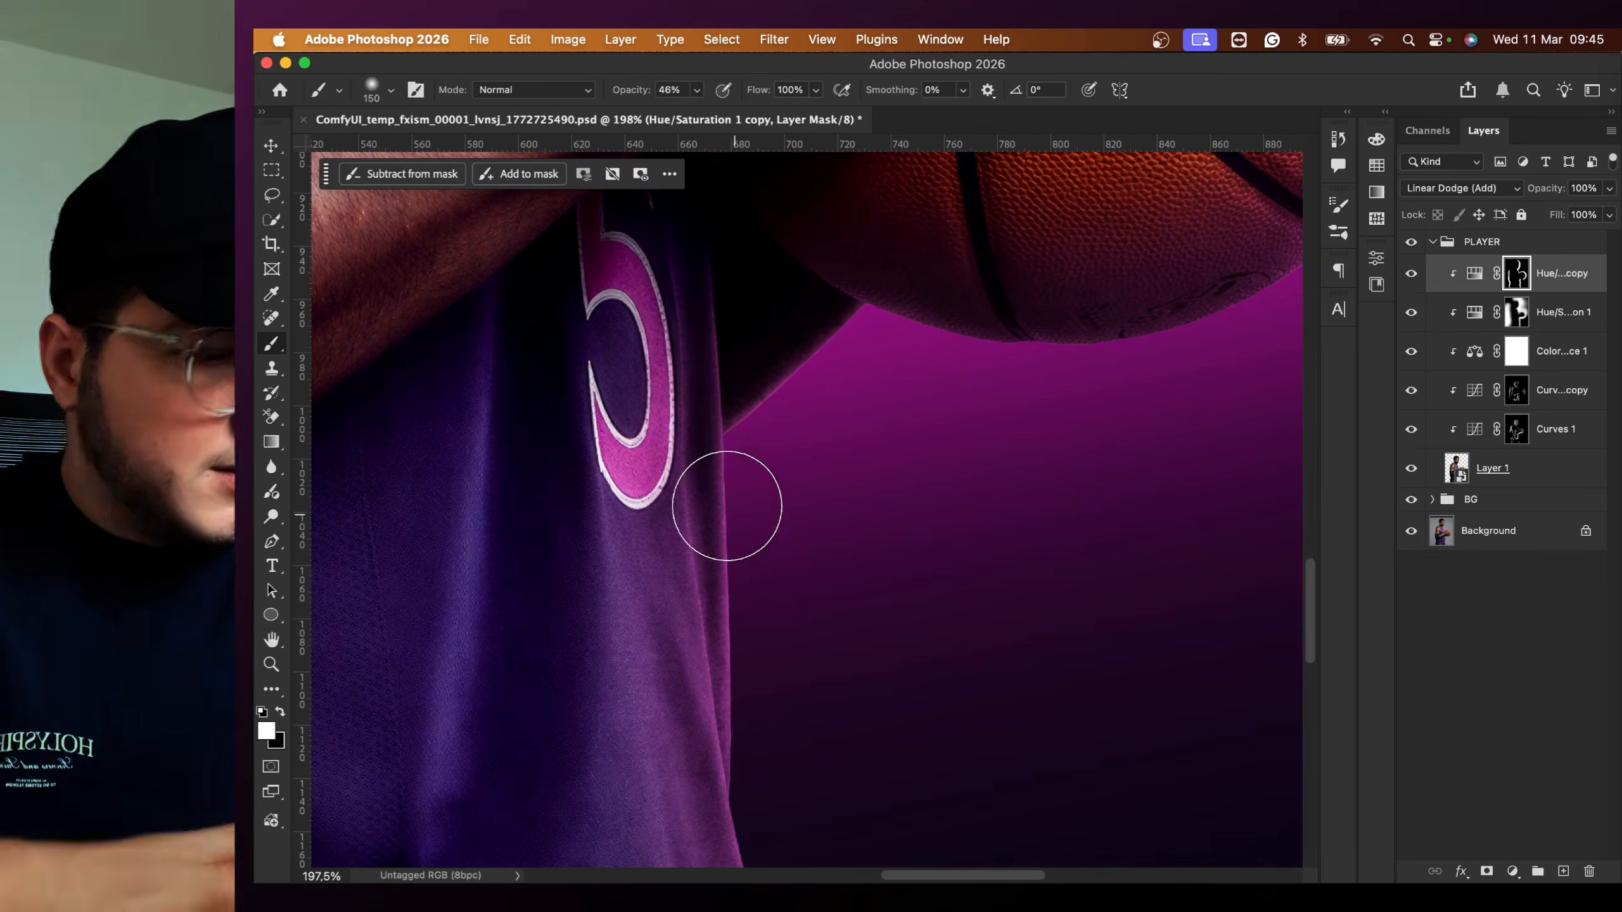
# - Reduce the brush to 70 px for the jersey edge beneath the basketball and undo the last mask change
pyautogui.press('[')
pyautogui.press('[')
pyautogui.press('[')
pyautogui.press('[')
pyautogui.scroll(-2, 747, 454)
pyautogui.press('[')
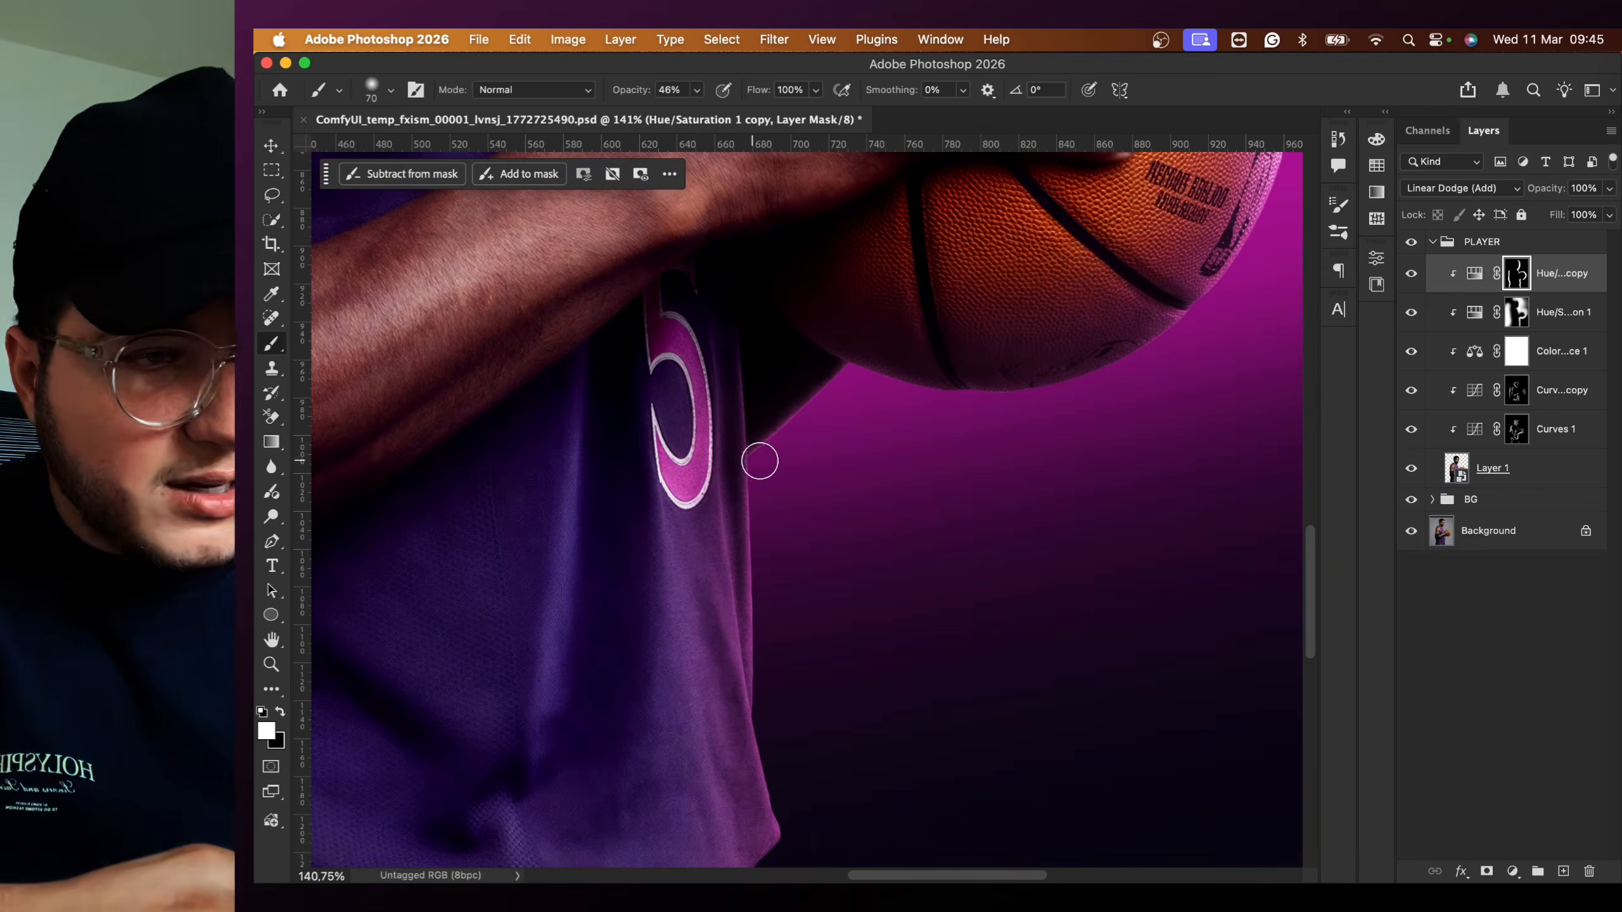
pyautogui.scroll(3, 724, 435)
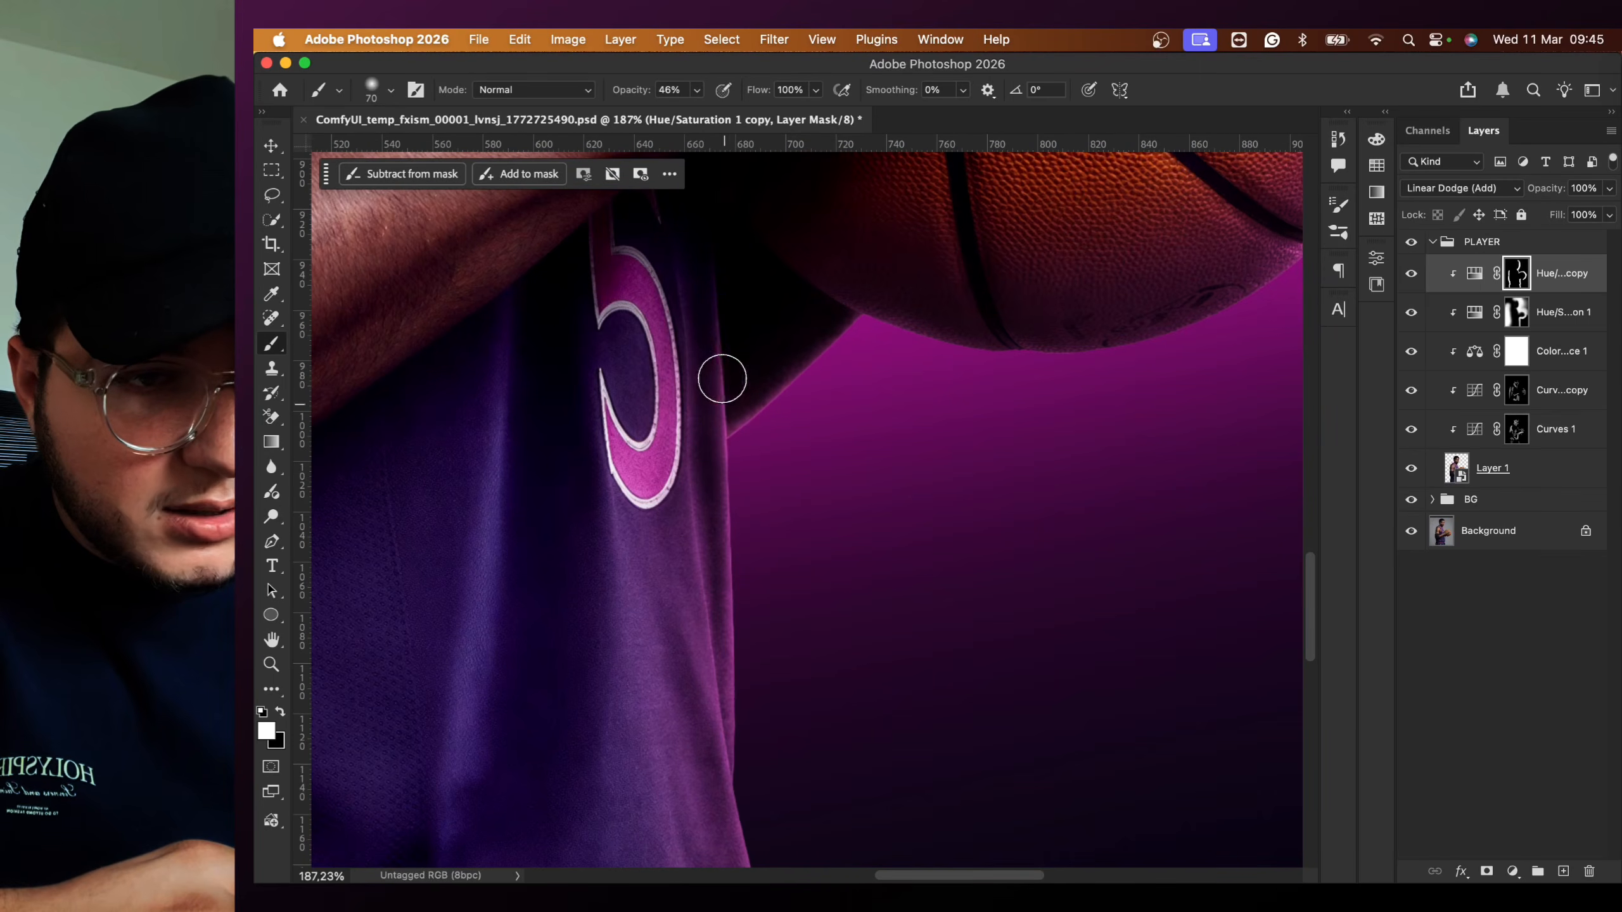
pyautogui.press('super+z')
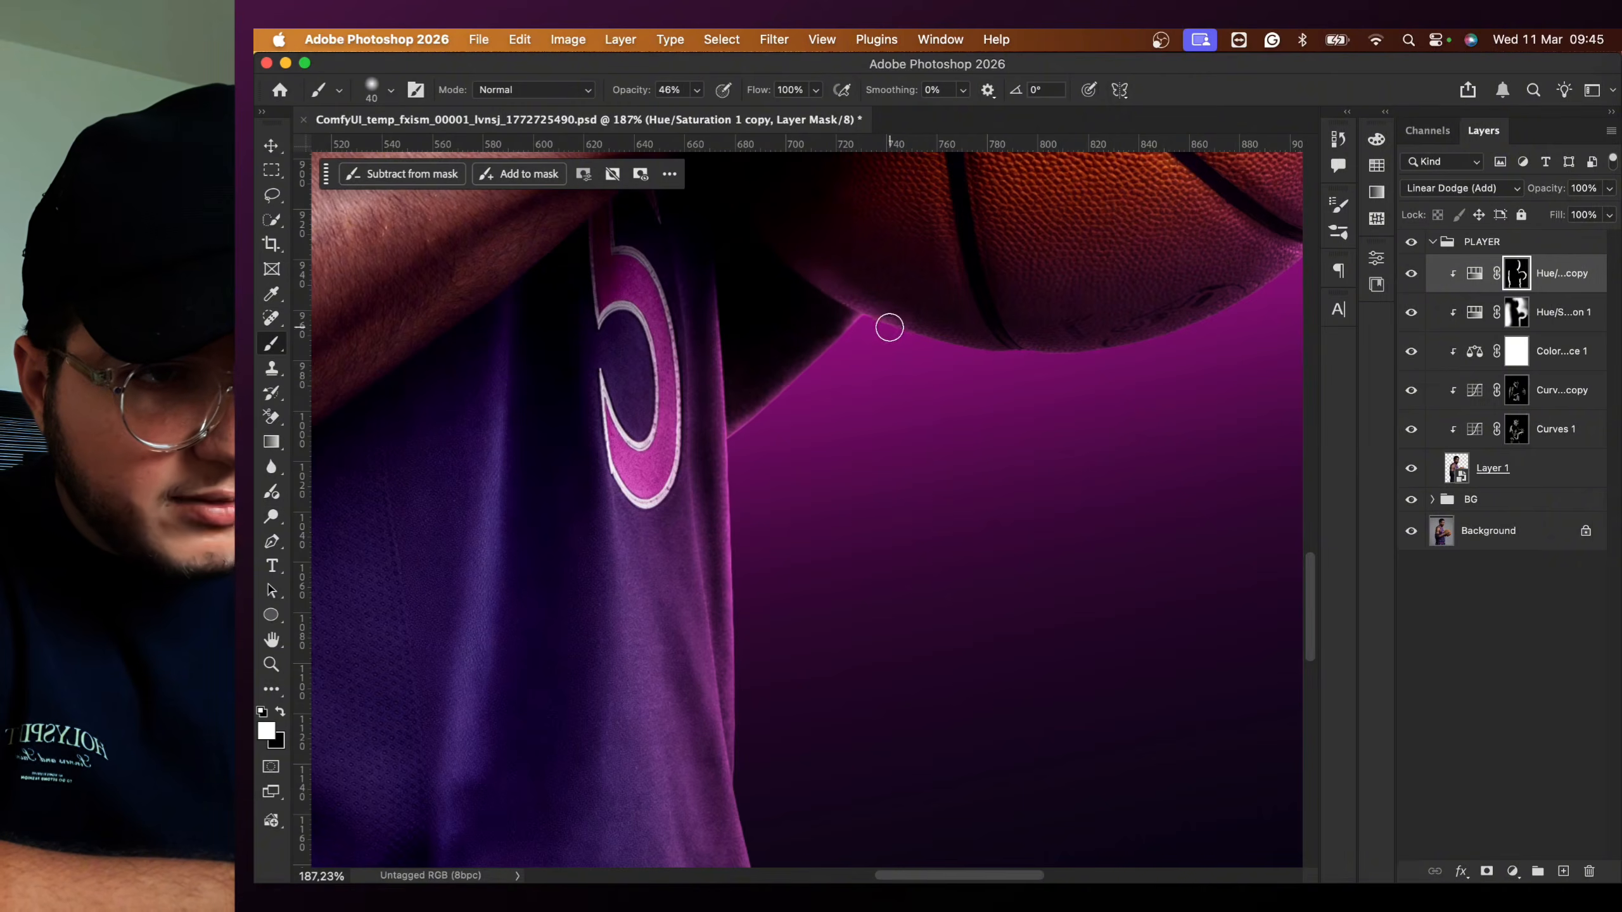
# - Raise the brush opacity to 83% and paint the mask at the waistband's outer end behind the player with a 40 px brush
pyautogui.scroll(-5, 937, 366)
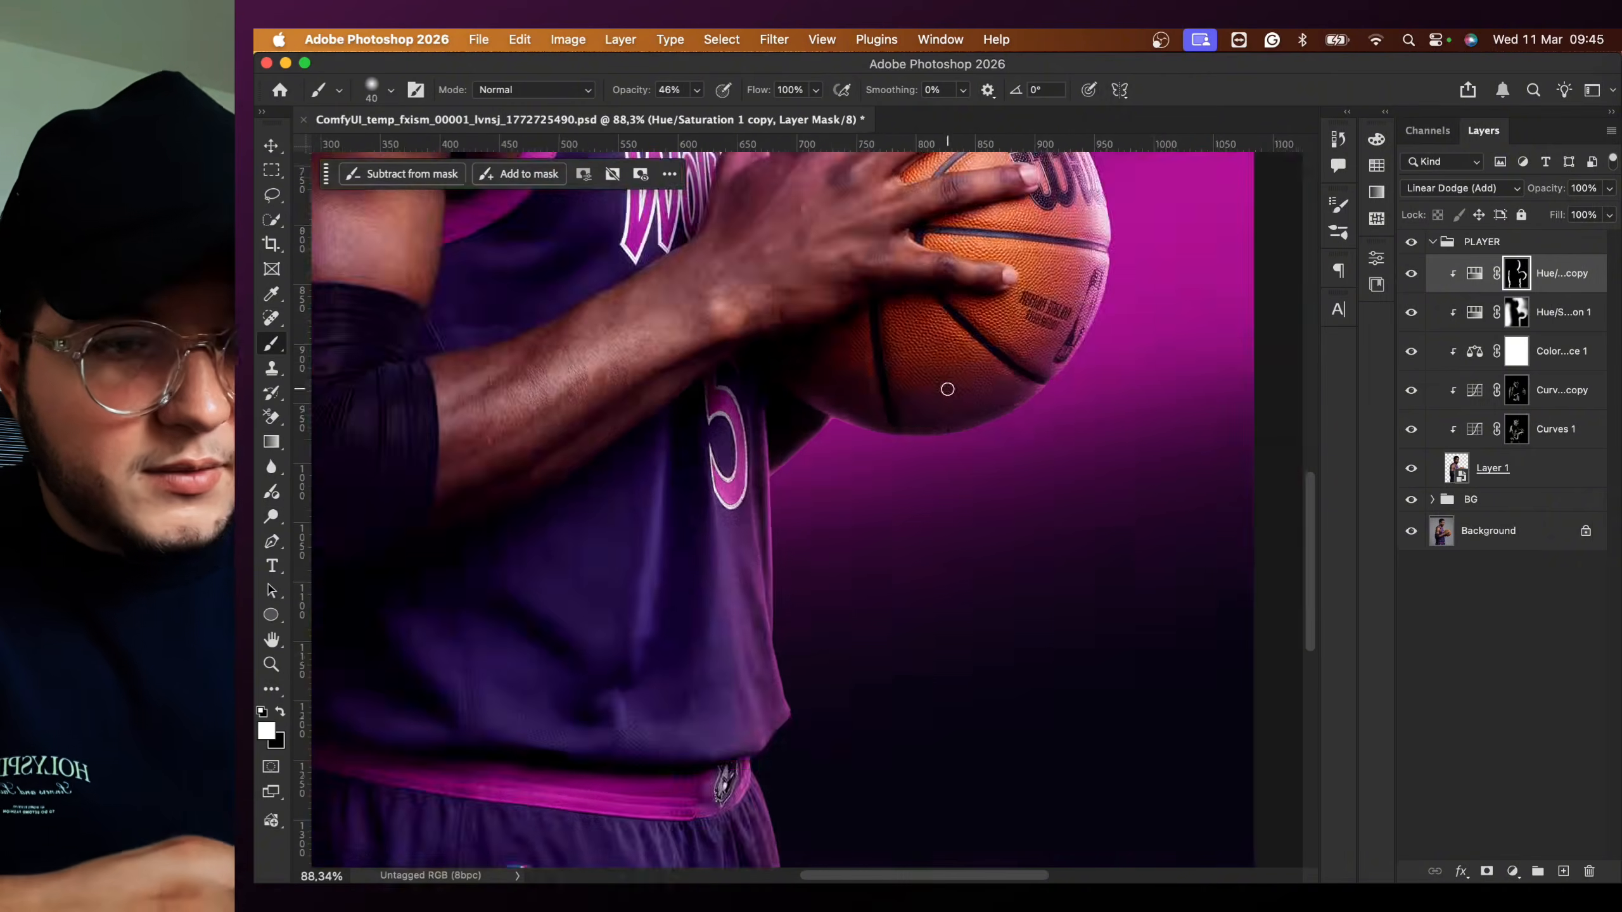
pyautogui.scroll(-2, 932, 402)
pyautogui.scroll(5, 579, 356)
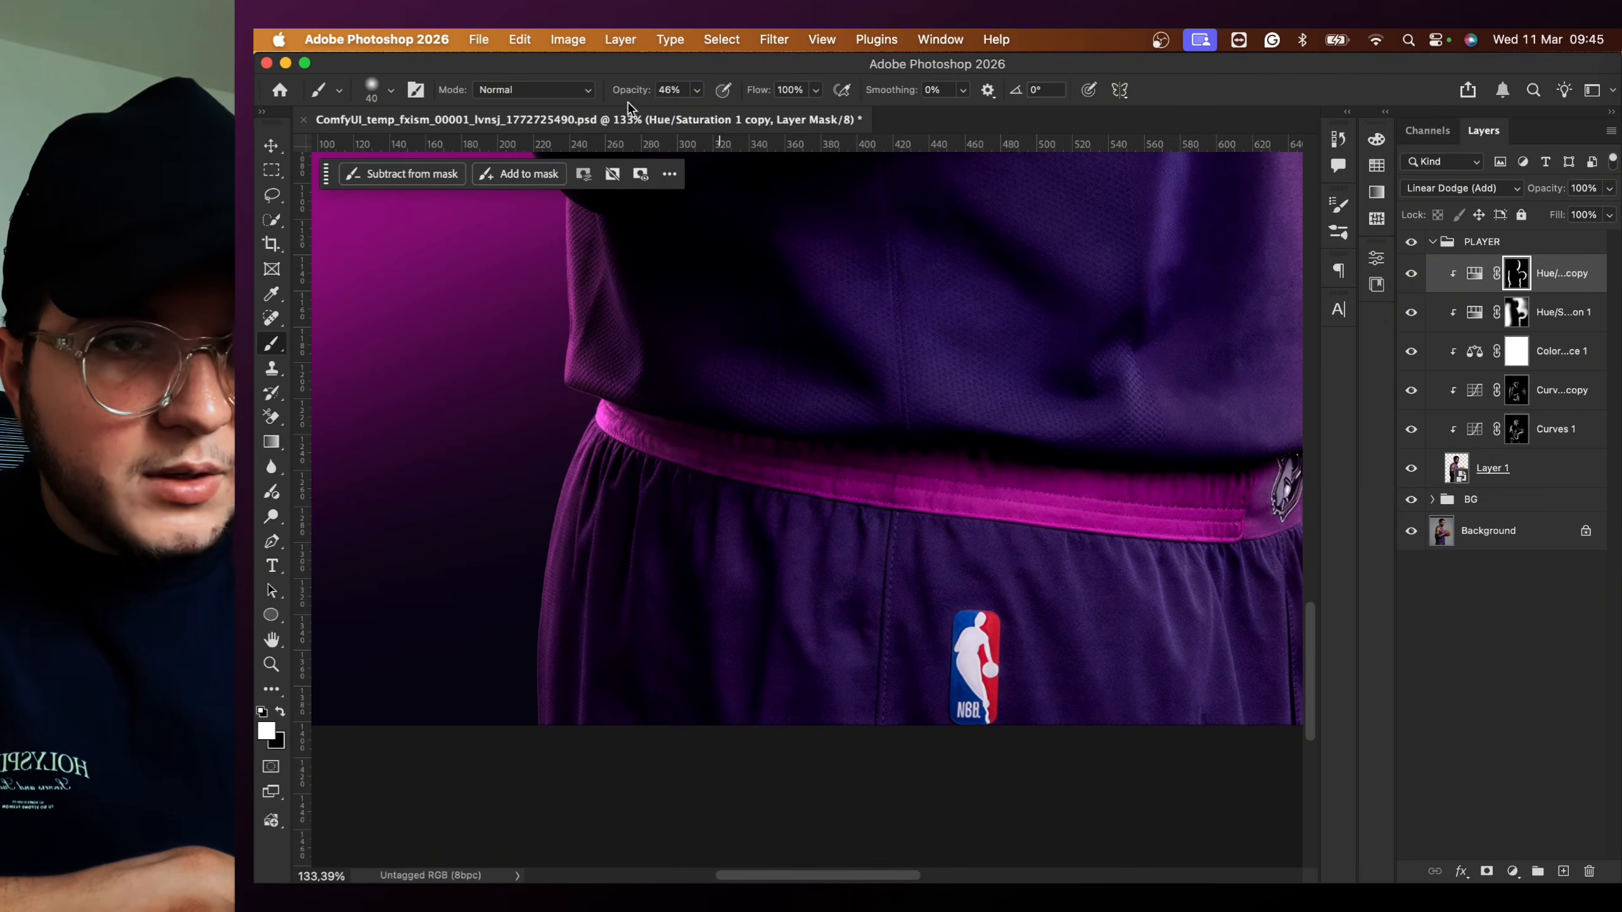
pyautogui.moveTo(640, 96); pyautogui.dragTo(661, 102)
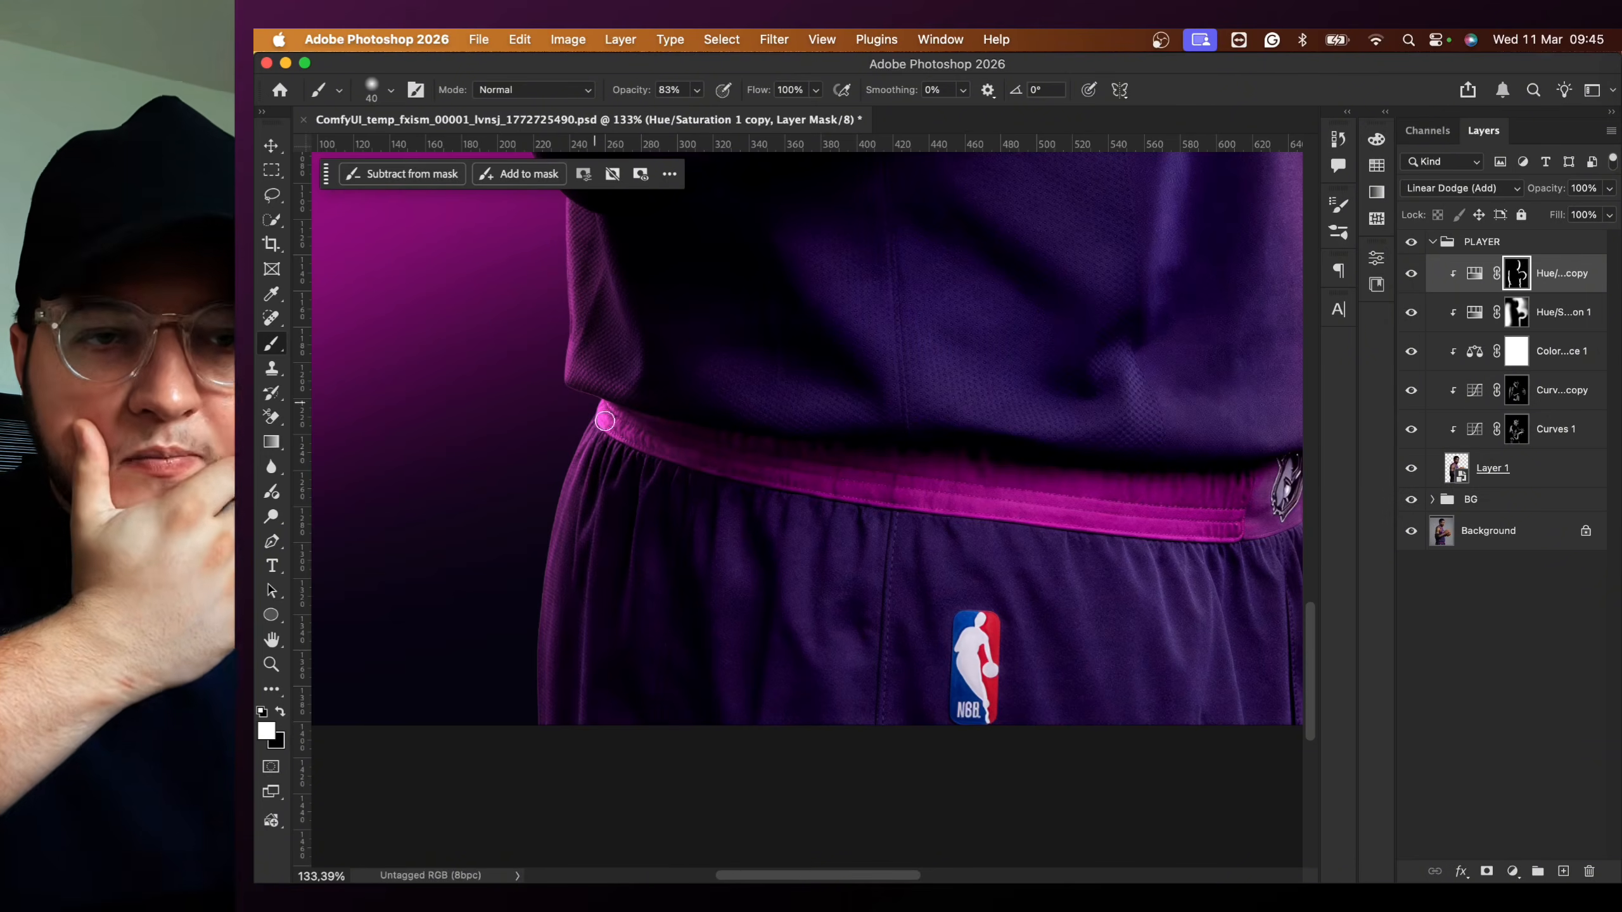
pyautogui.moveTo(602, 410); pyautogui.dragTo(598, 418)
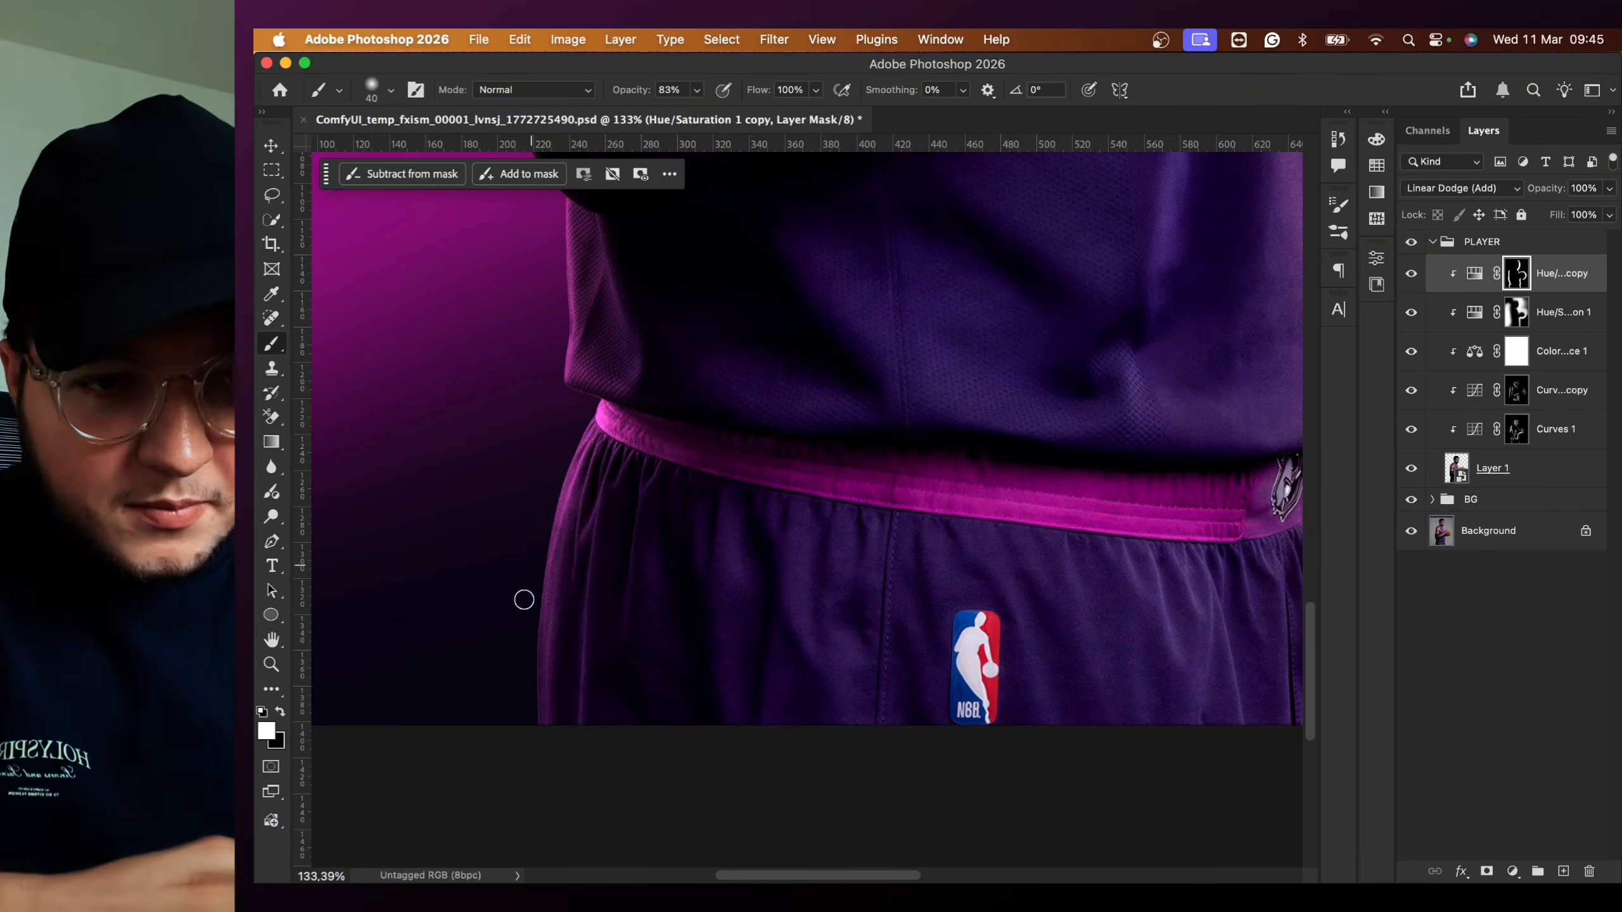
# - Paint the mask white along the back edge of the upper arm, upward from the elbow sleeve
pyautogui.scroll(3, 584, 450)
pyautogui.scroll(4, 584, 441)
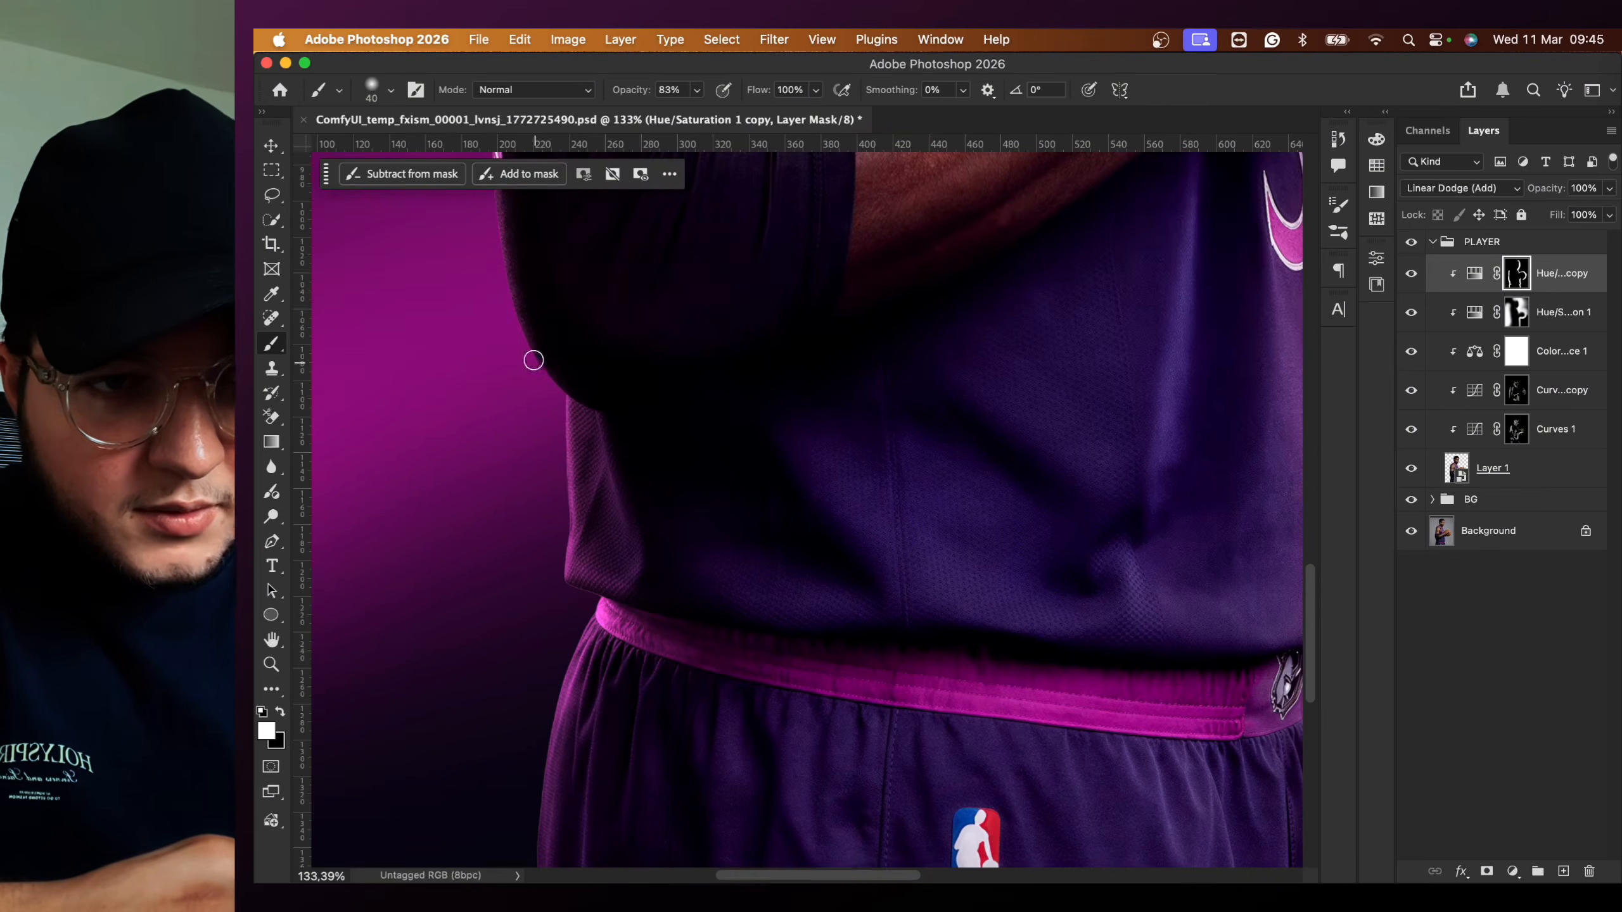
pyautogui.scroll(15, 589, 383)
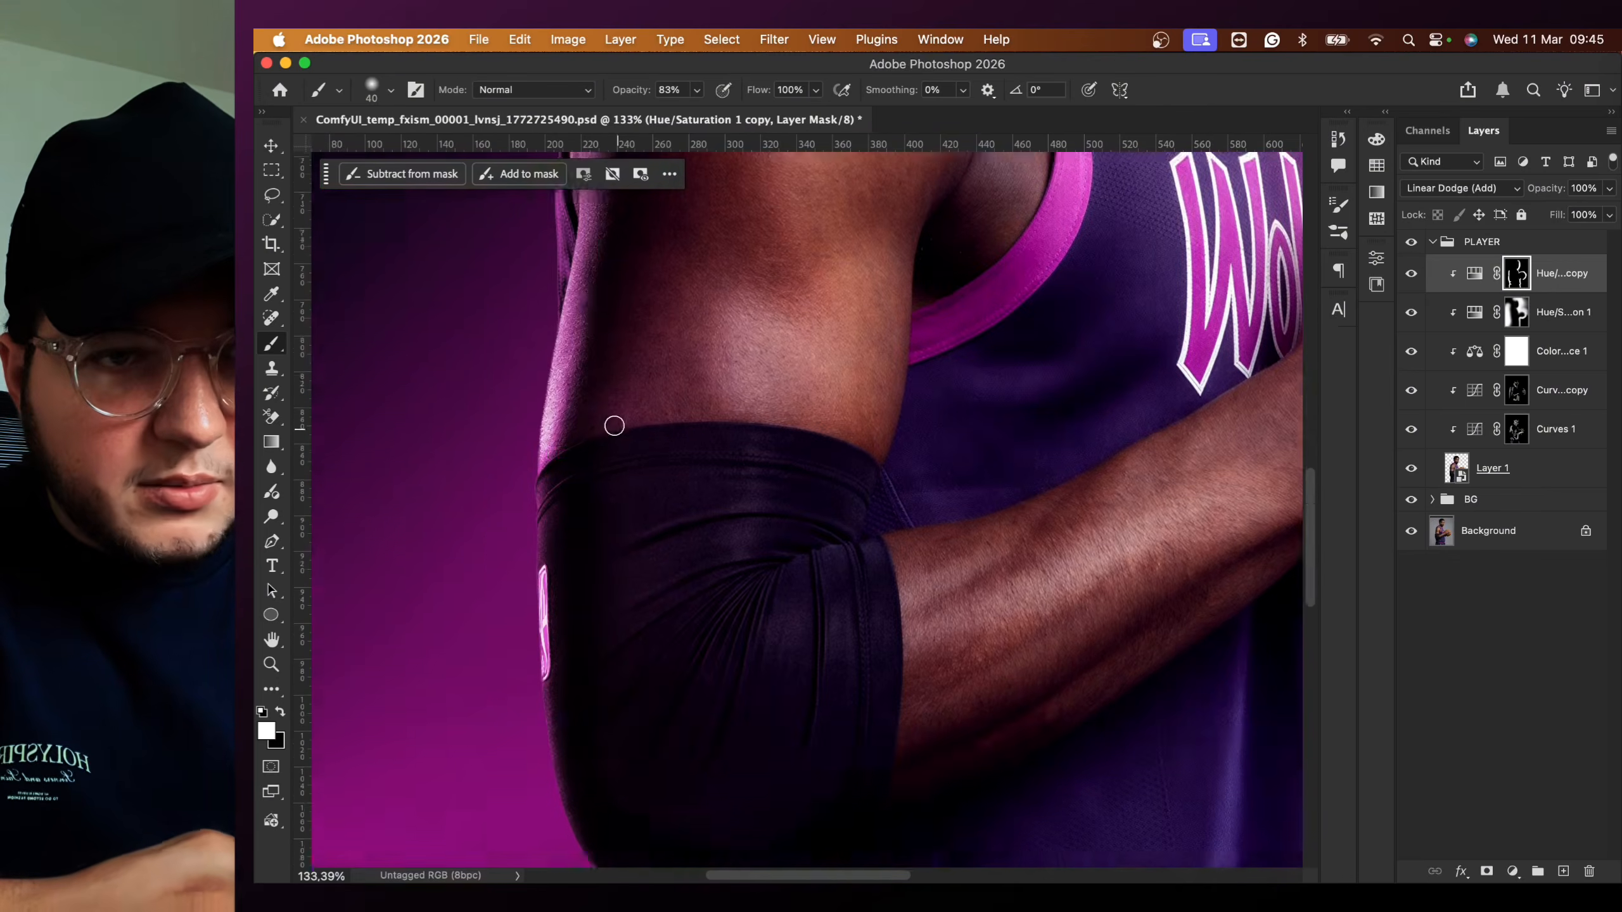
pyautogui.moveTo(546, 472); pyautogui.dragTo(581, 326)
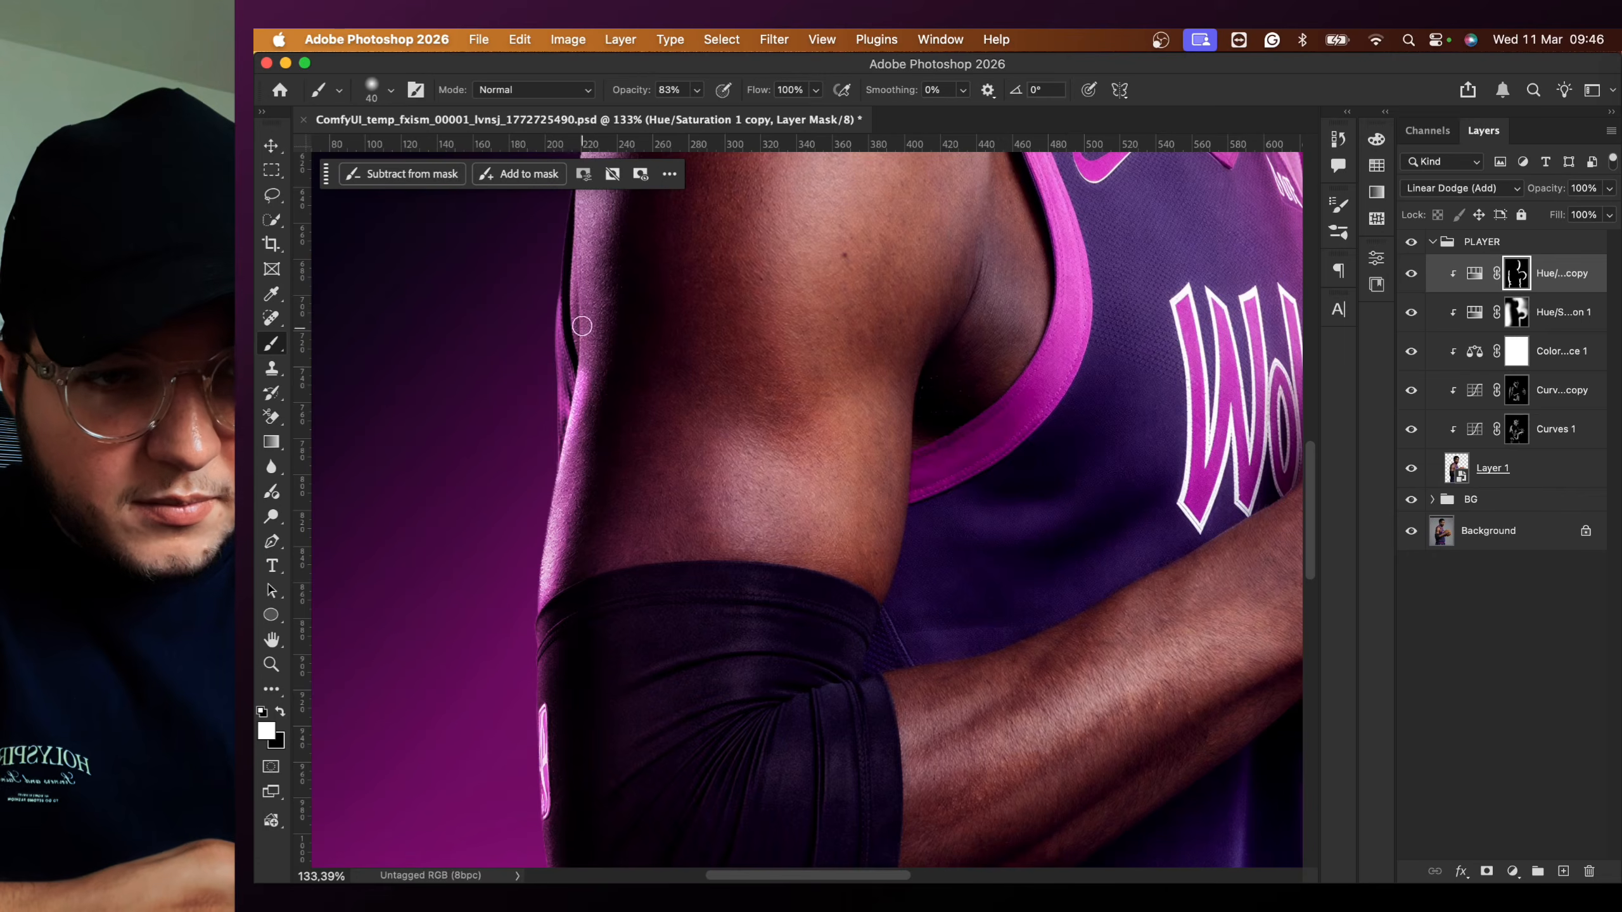
pyautogui.scroll(5, 532, 512)
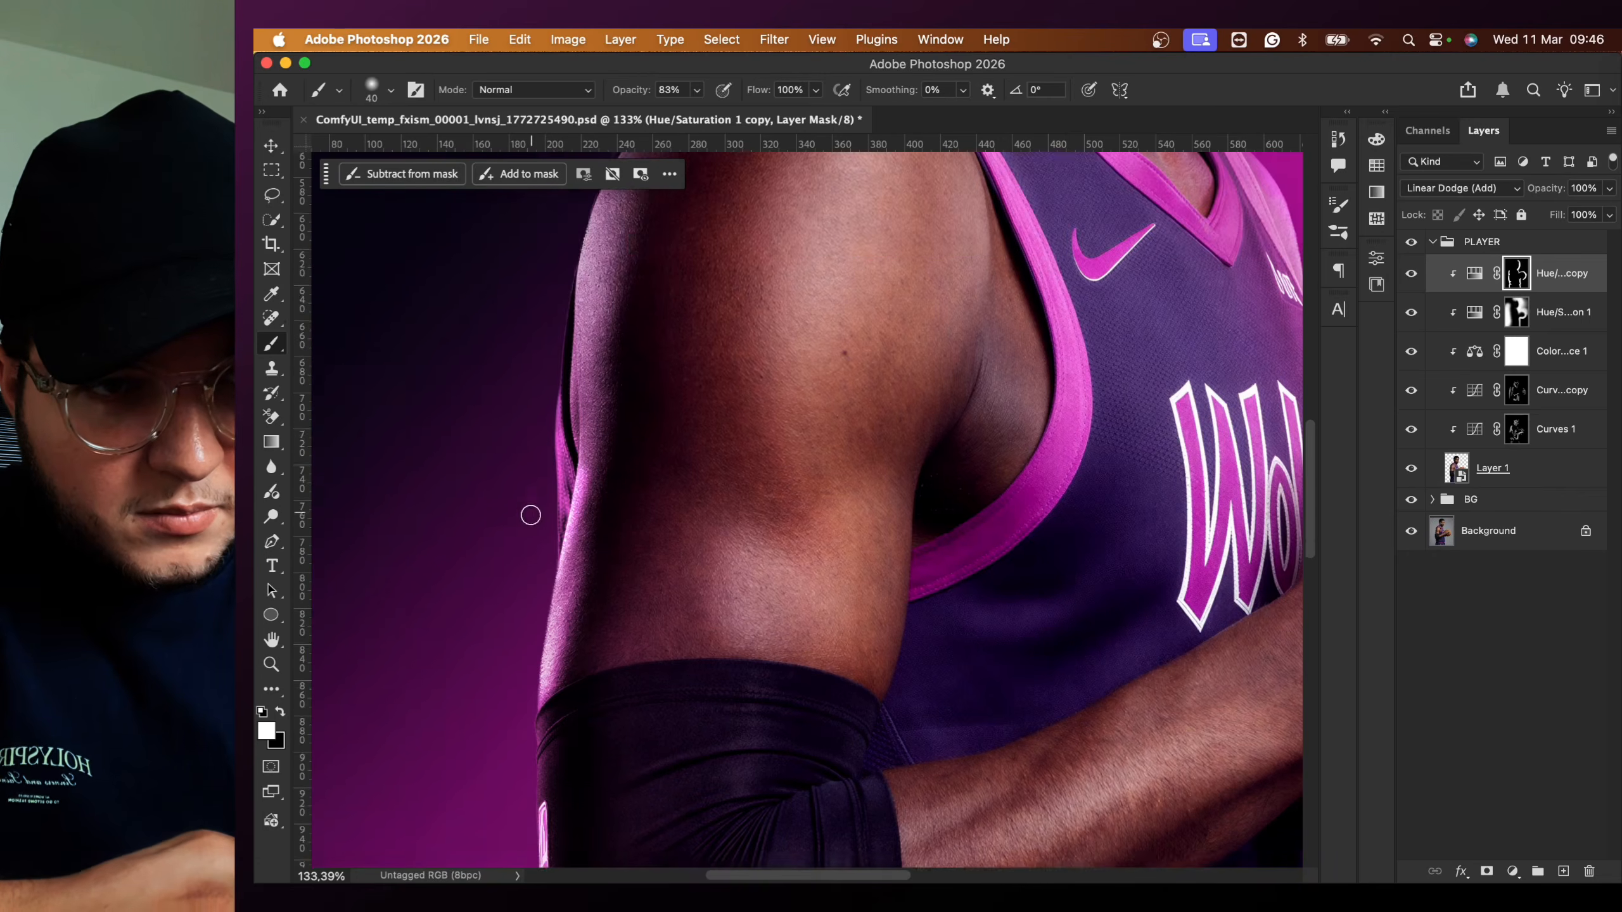
# - Examine the rim light along the jersey chest, raised thumb and basketball, and across the whole figure
pyautogui.hscroll(5, 562, 336)
pyautogui.hscroll(8, 710, 444)
pyautogui.scroll(-3, 916, 464)
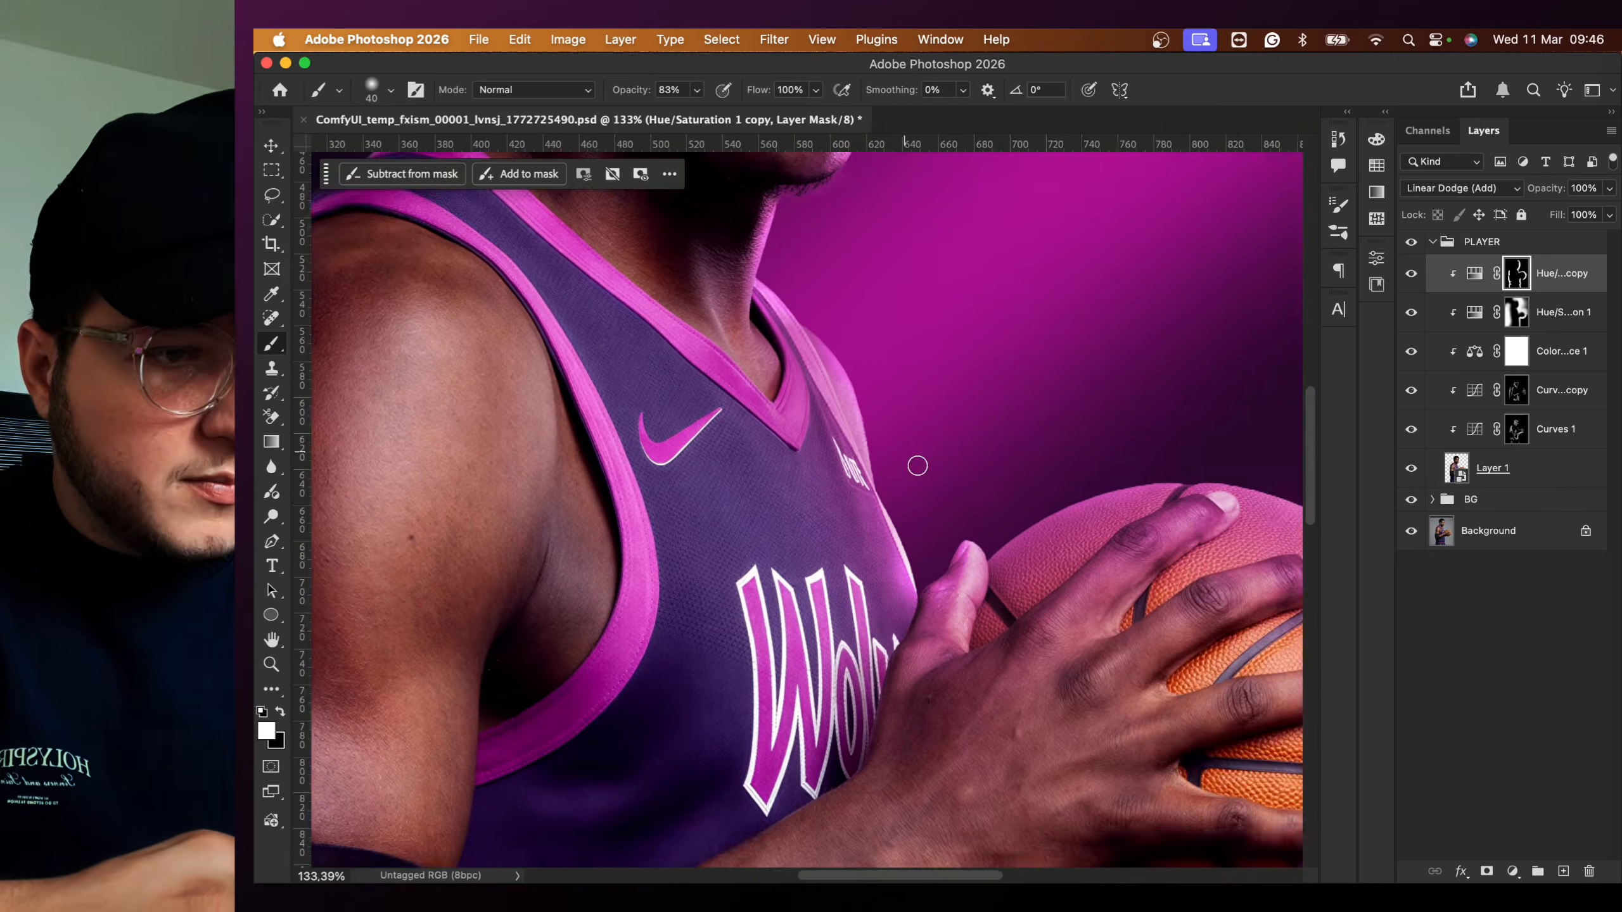
pyautogui.scroll(-1, 791, 497)
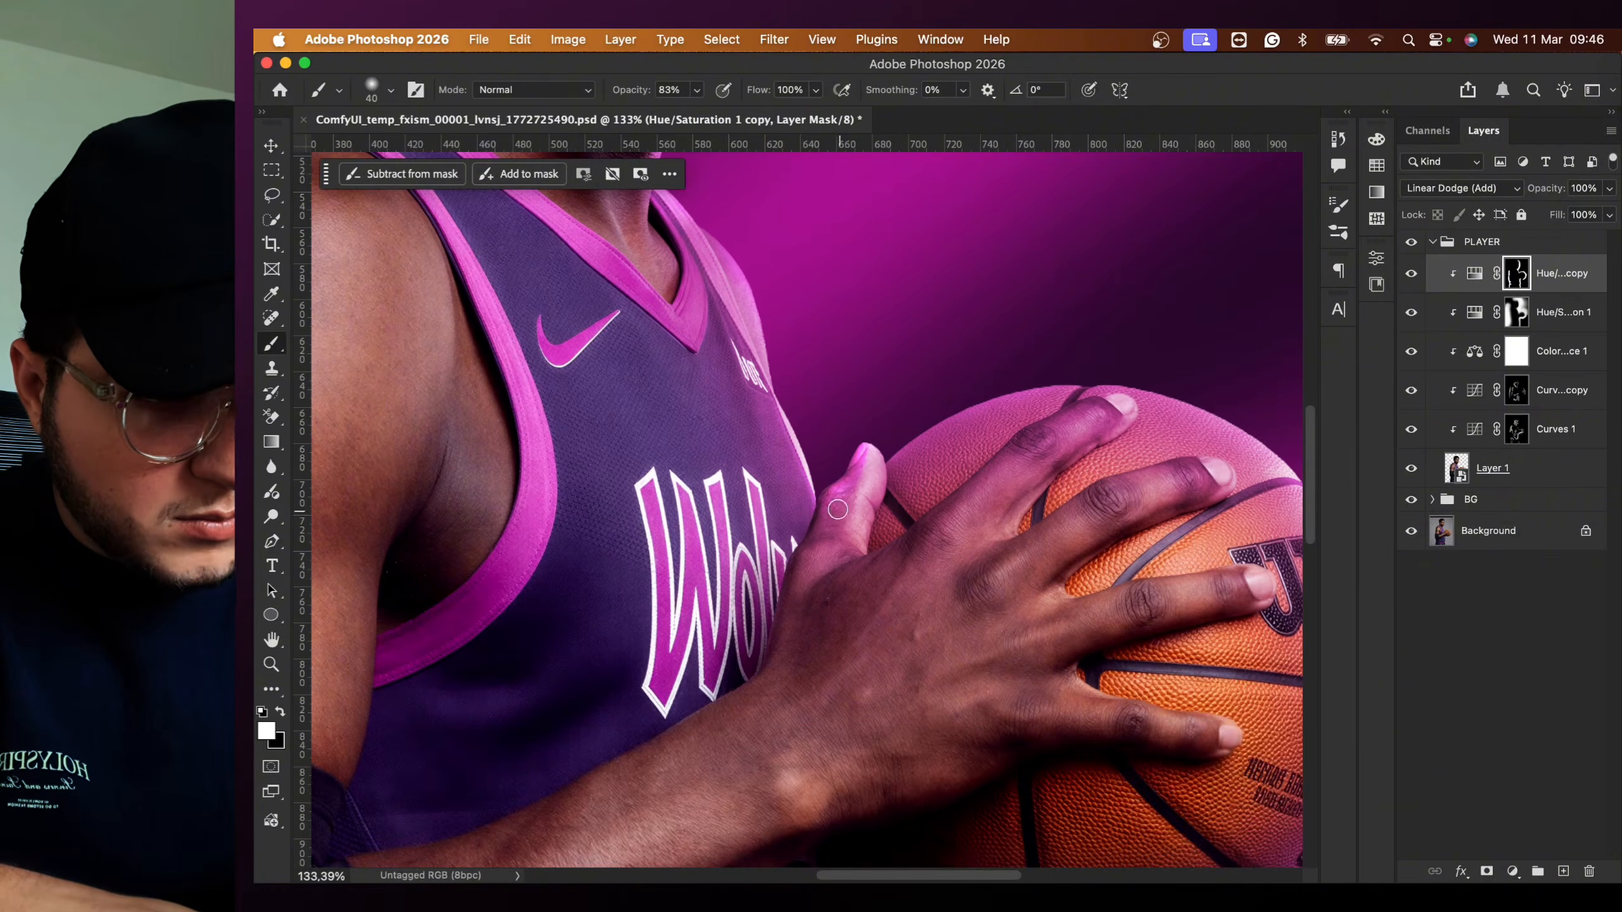
pyautogui.scroll(5, 891, 434)
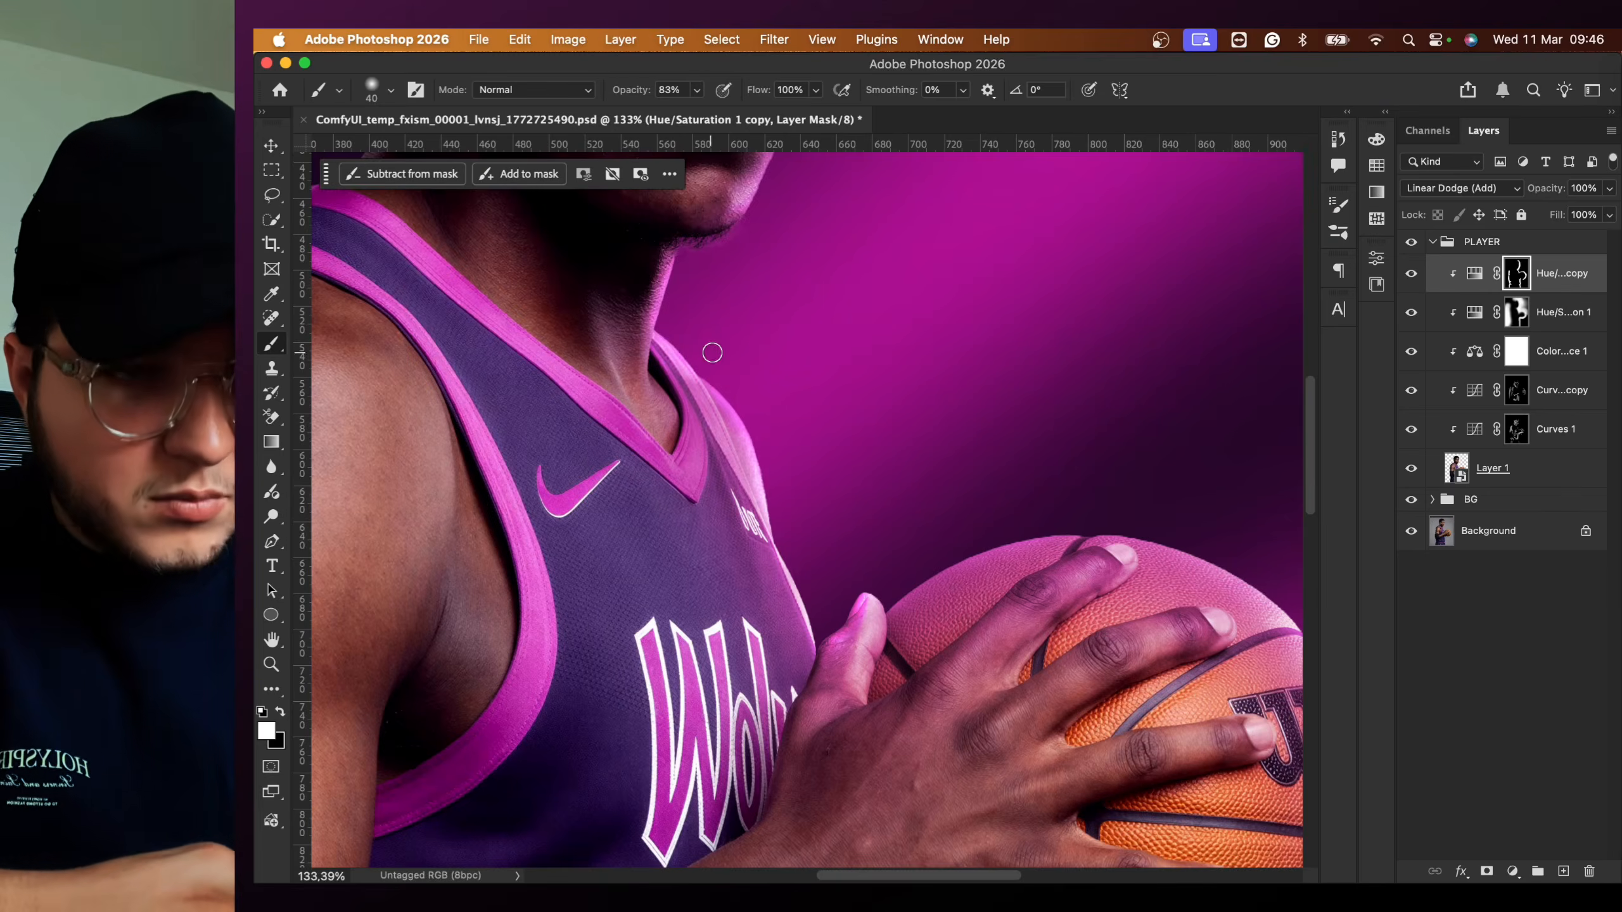
pyautogui.scroll(-10, 712, 353)
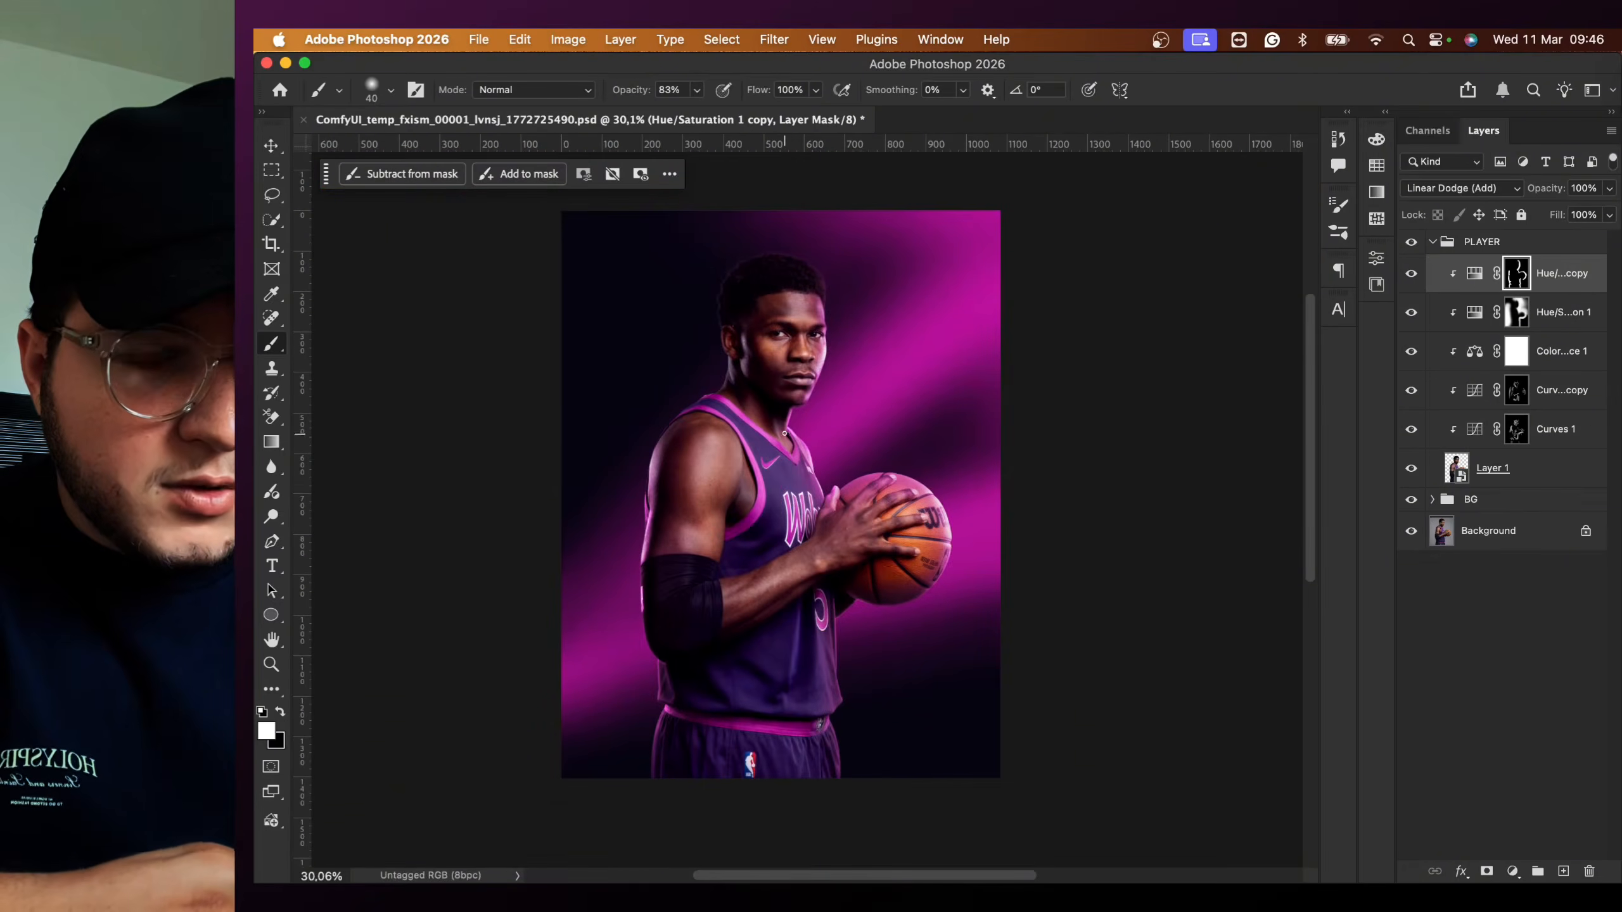
pyautogui.scroll(1, 785, 434)
# - Compare the player with and without the clipped adjustment layers, including the Linear Dodge Hue/Saturation copy on its own
pyautogui.click(1410, 352)
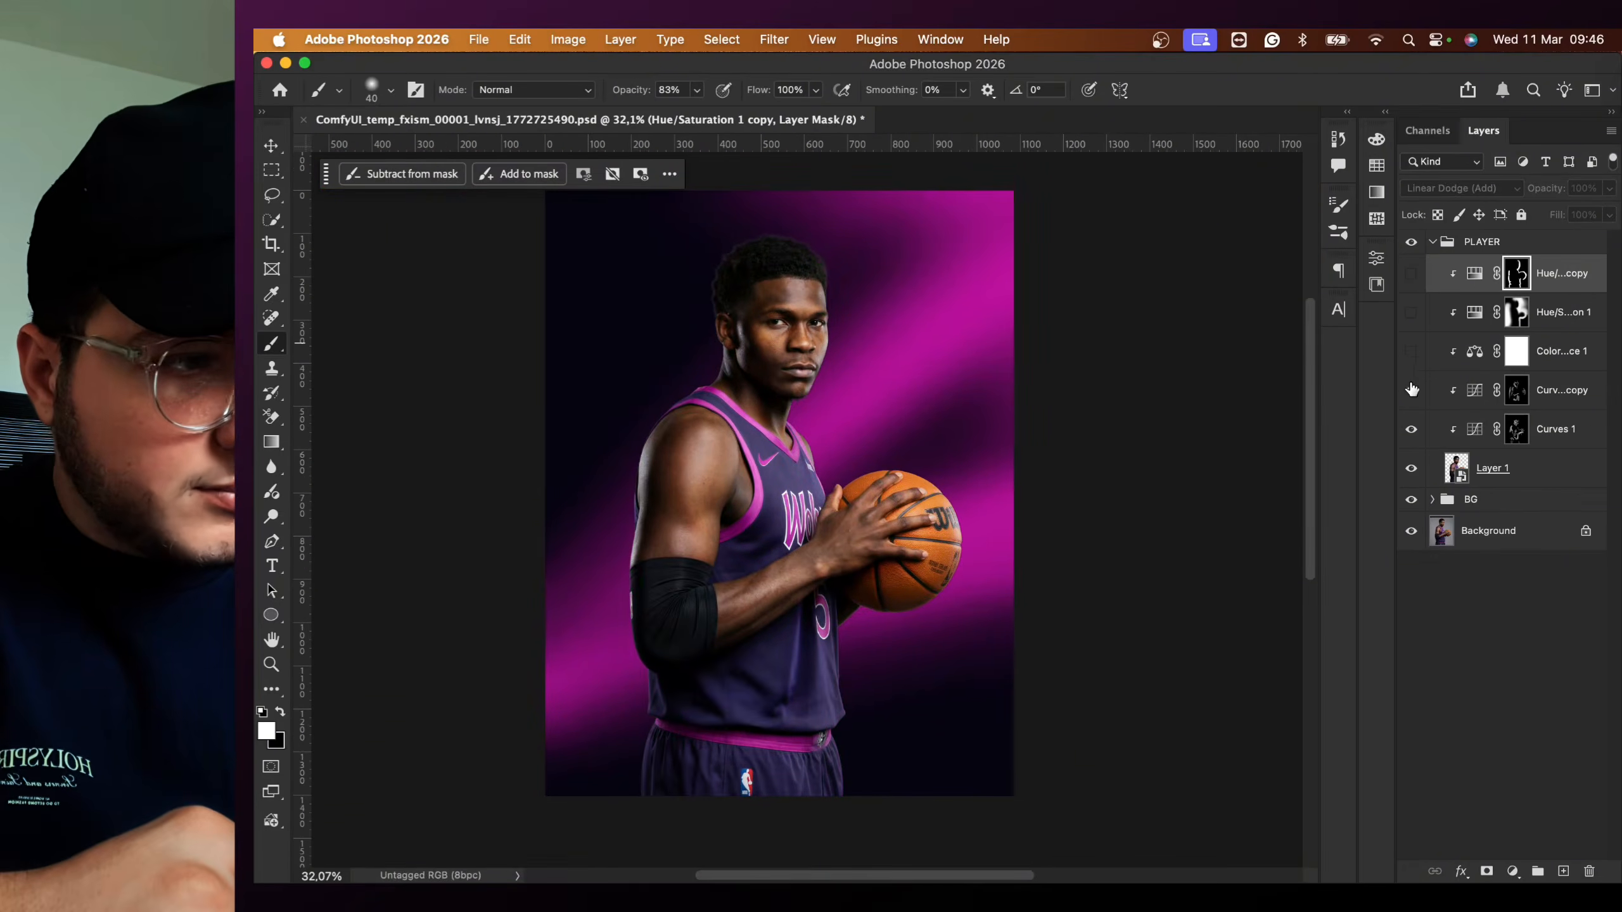
pyautogui.click(1411, 429)
pyautogui.click(1411, 282)
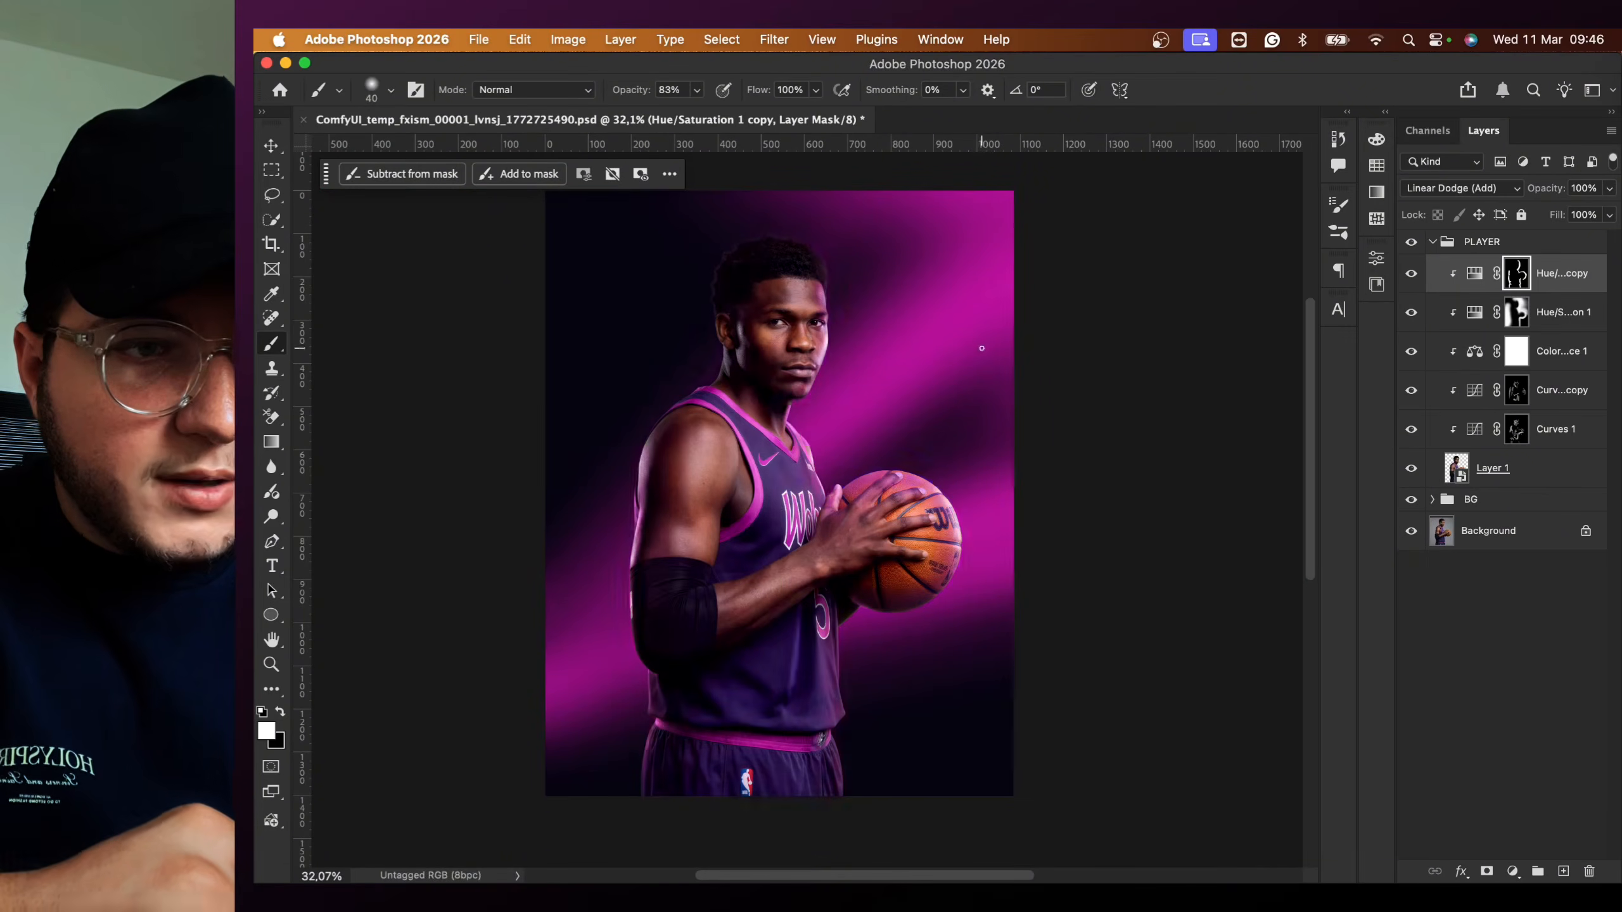
pyautogui.scroll(3, 983, 364)
pyautogui.click(271, 147)
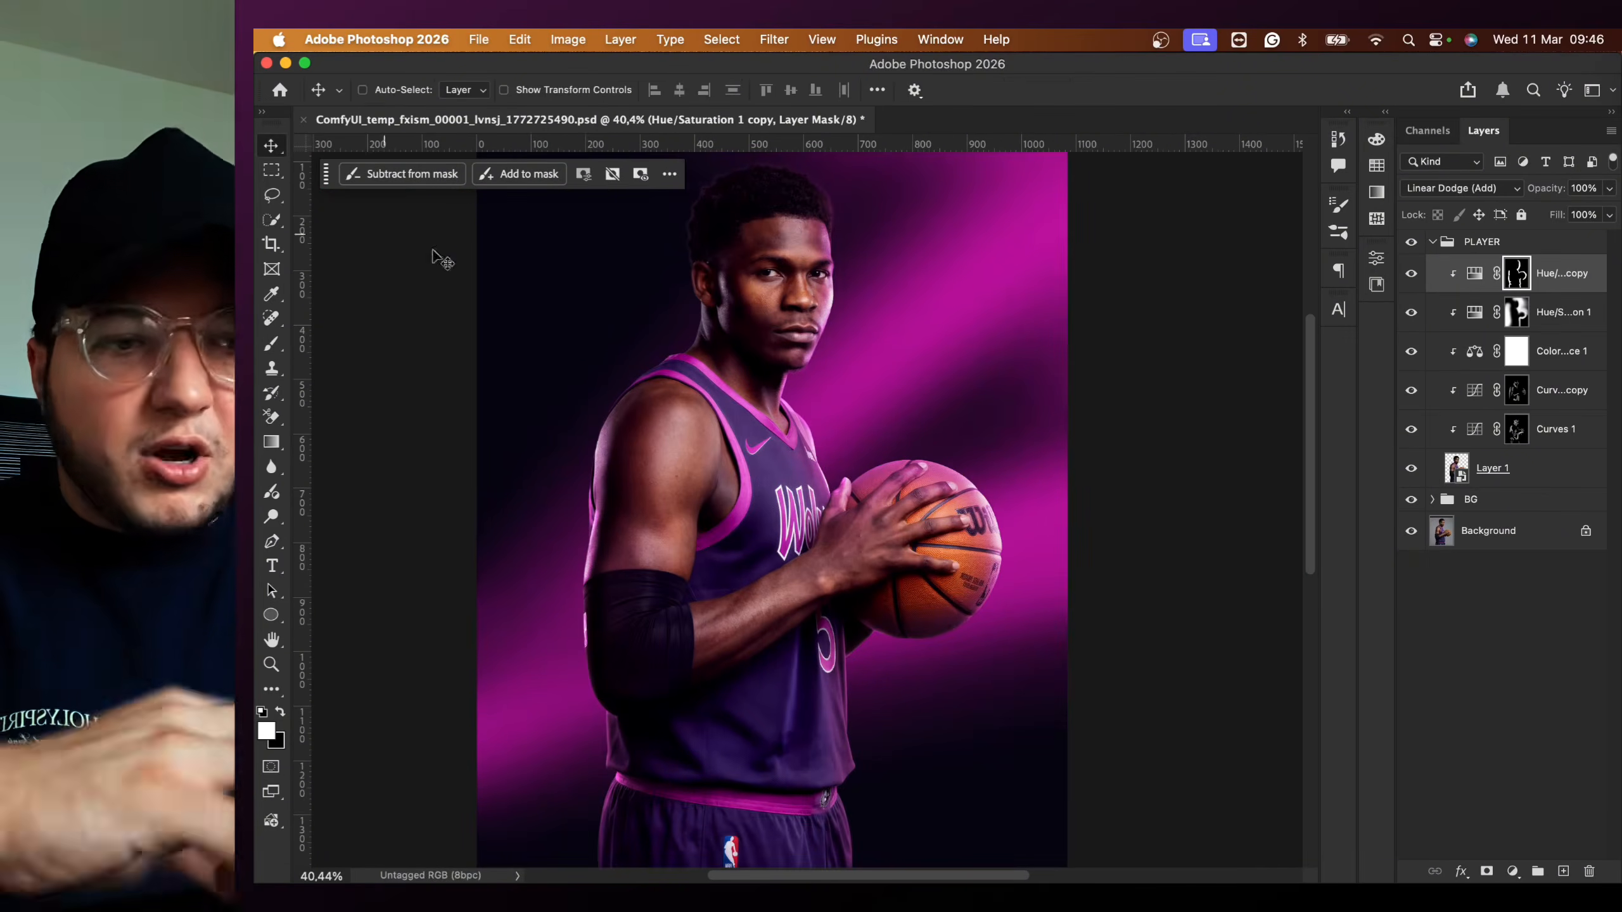
pyautogui.scroll(3, 856, 445)
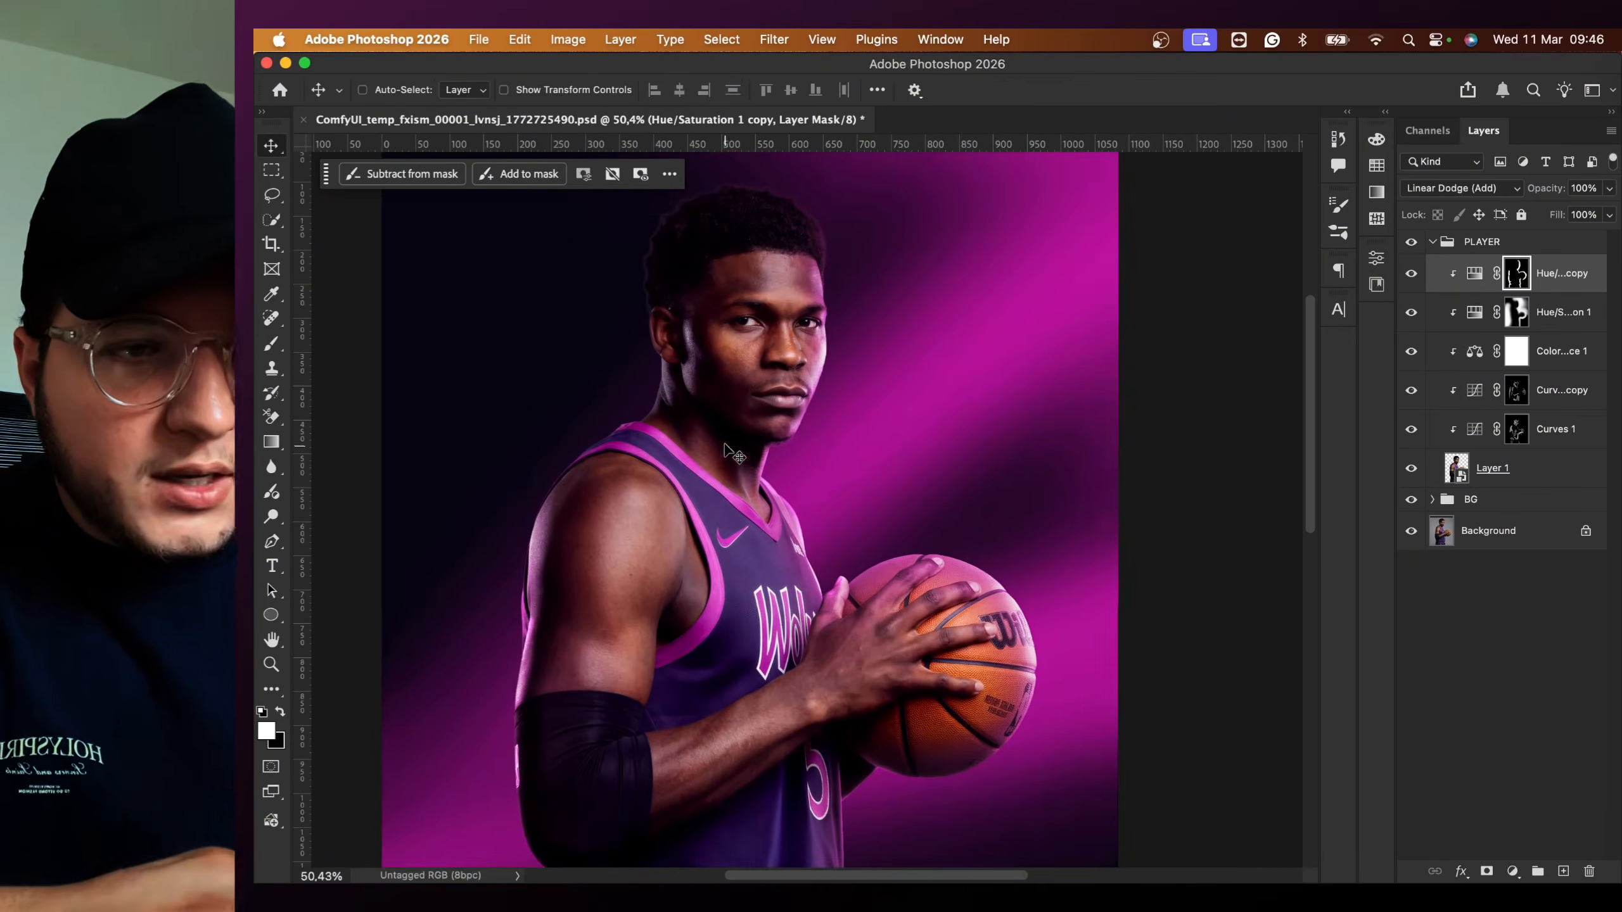
pyautogui.click(1411, 277)
pyautogui.click(1411, 278)
# - Duplicate the Linear Dodge Hue/Saturation layer as another clipped adjustment and delete the duplicate's layer mask
pyautogui.click(1576, 276)
pyautogui.press('super+j')
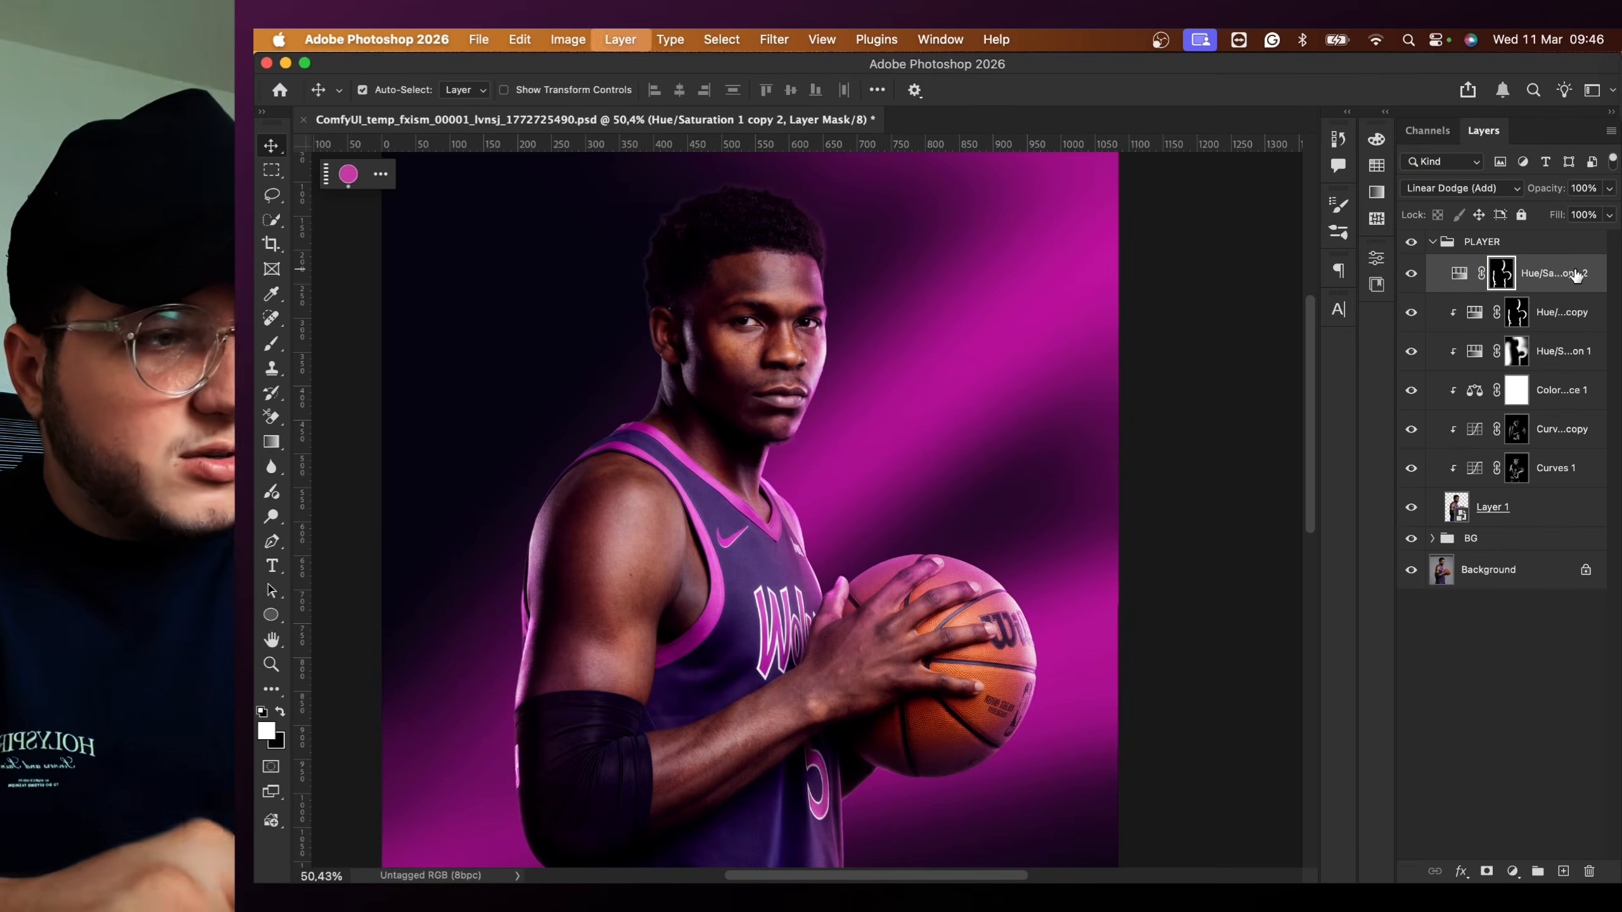
pyautogui.click(1517, 275)
pyautogui.rightClick(1527, 285)
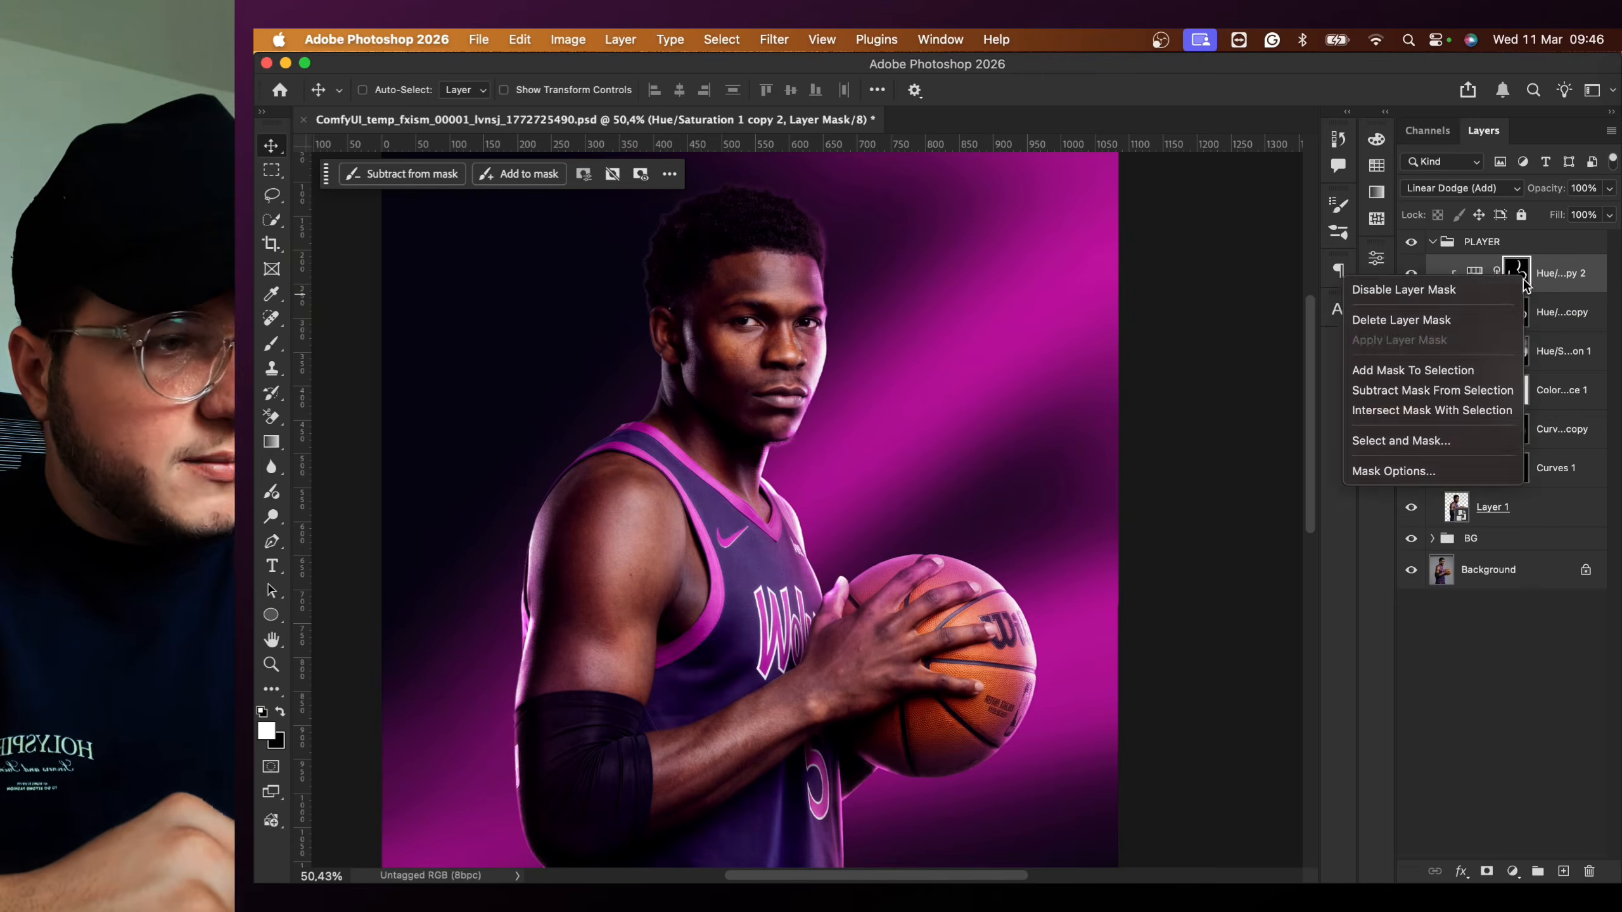
pyautogui.click(1434, 316)
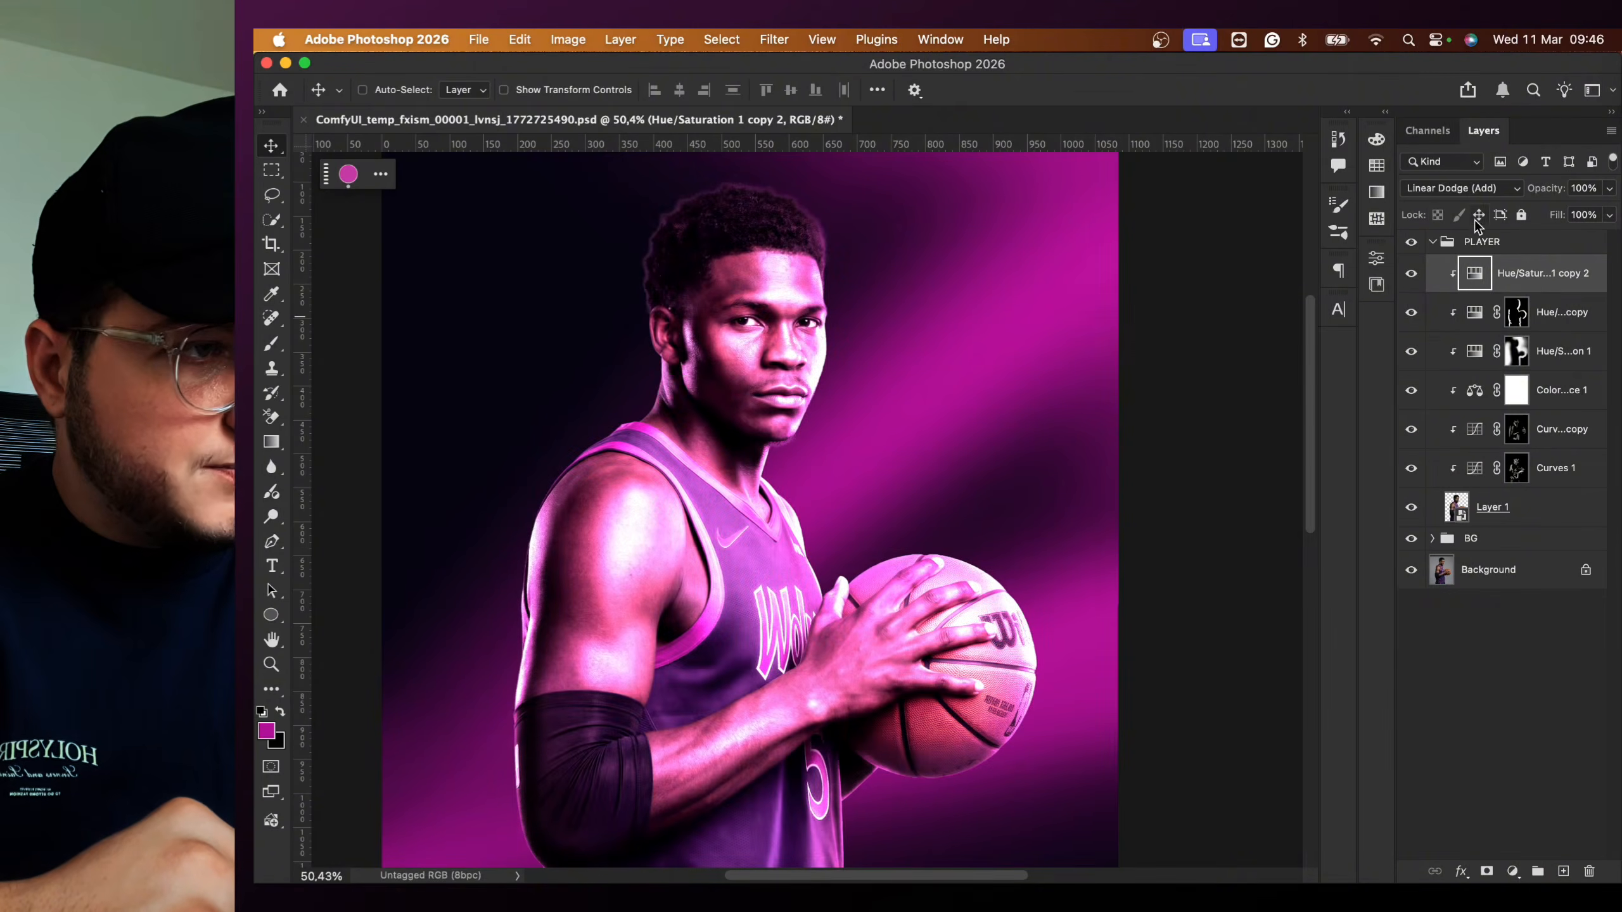
# - Keep the duplicate in Linear Dodge (Add) and adjust its Hue/Saturation settings for a stronger, brighter magenta
pyautogui.click(1452, 194)
pyautogui.click(1453, 193)
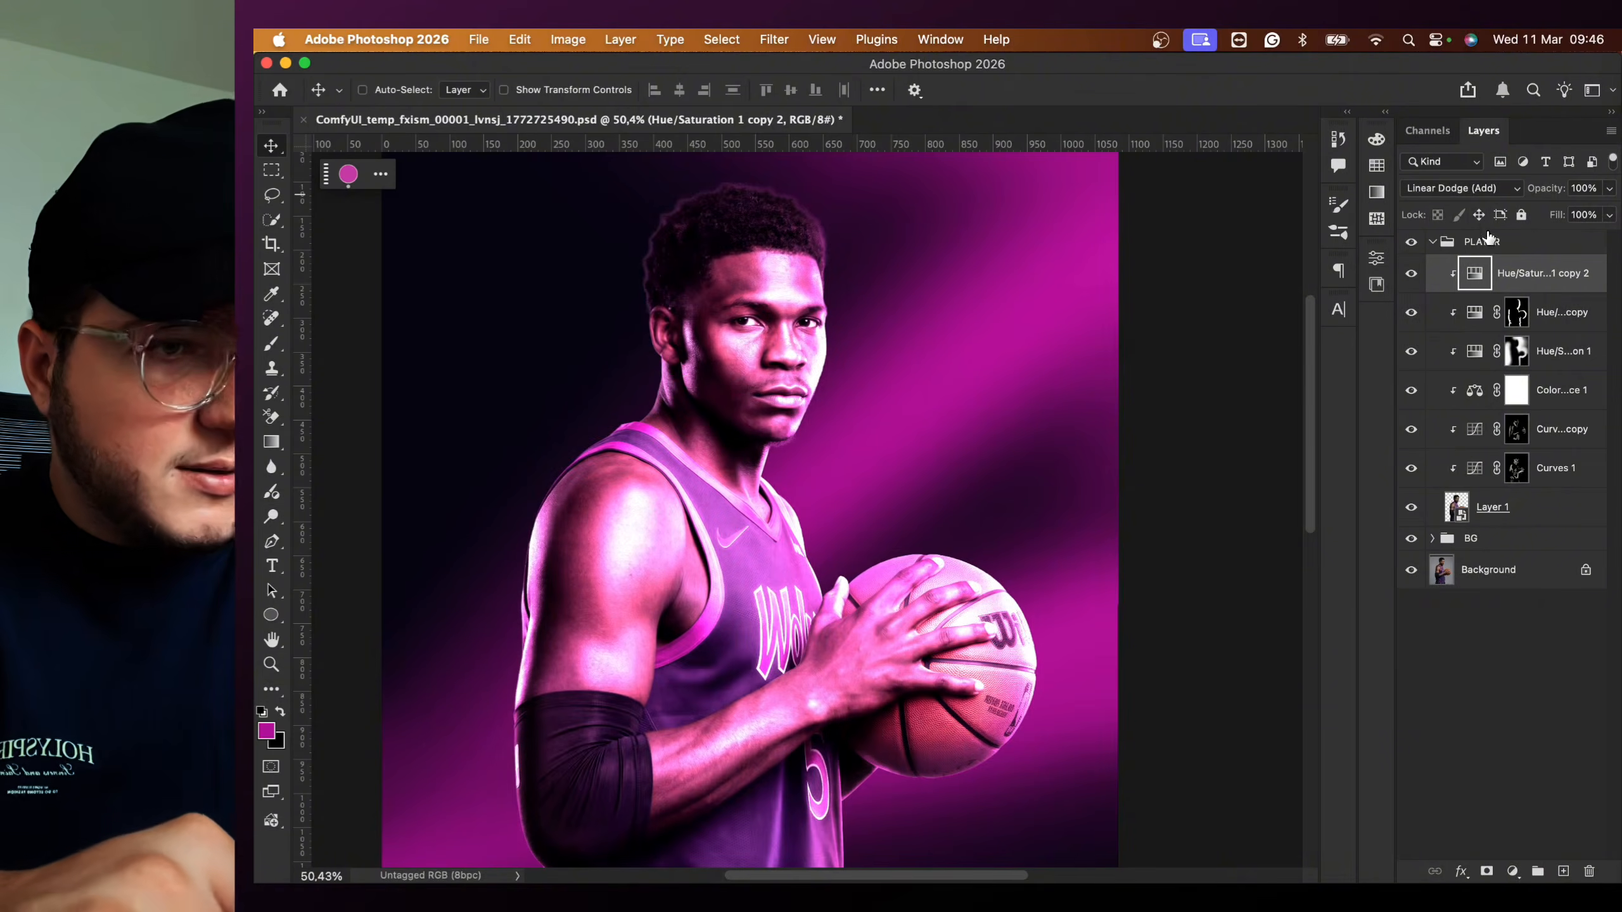
pyautogui.click(1476, 186)
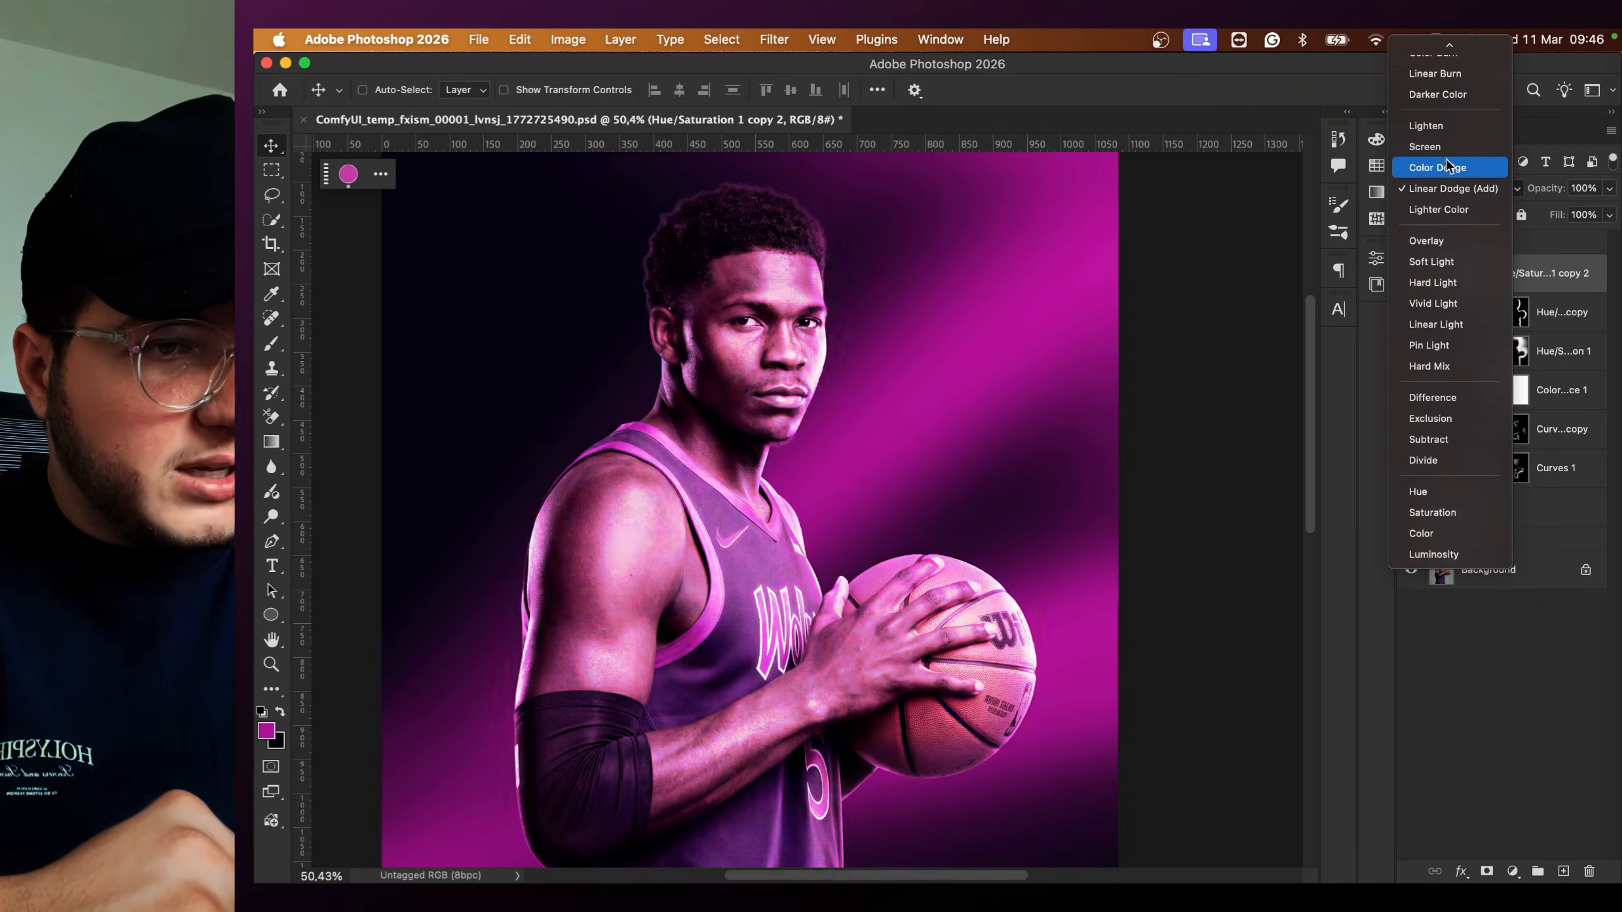
pyautogui.click(1450, 185)
pyautogui.doubleClick(1475, 273)
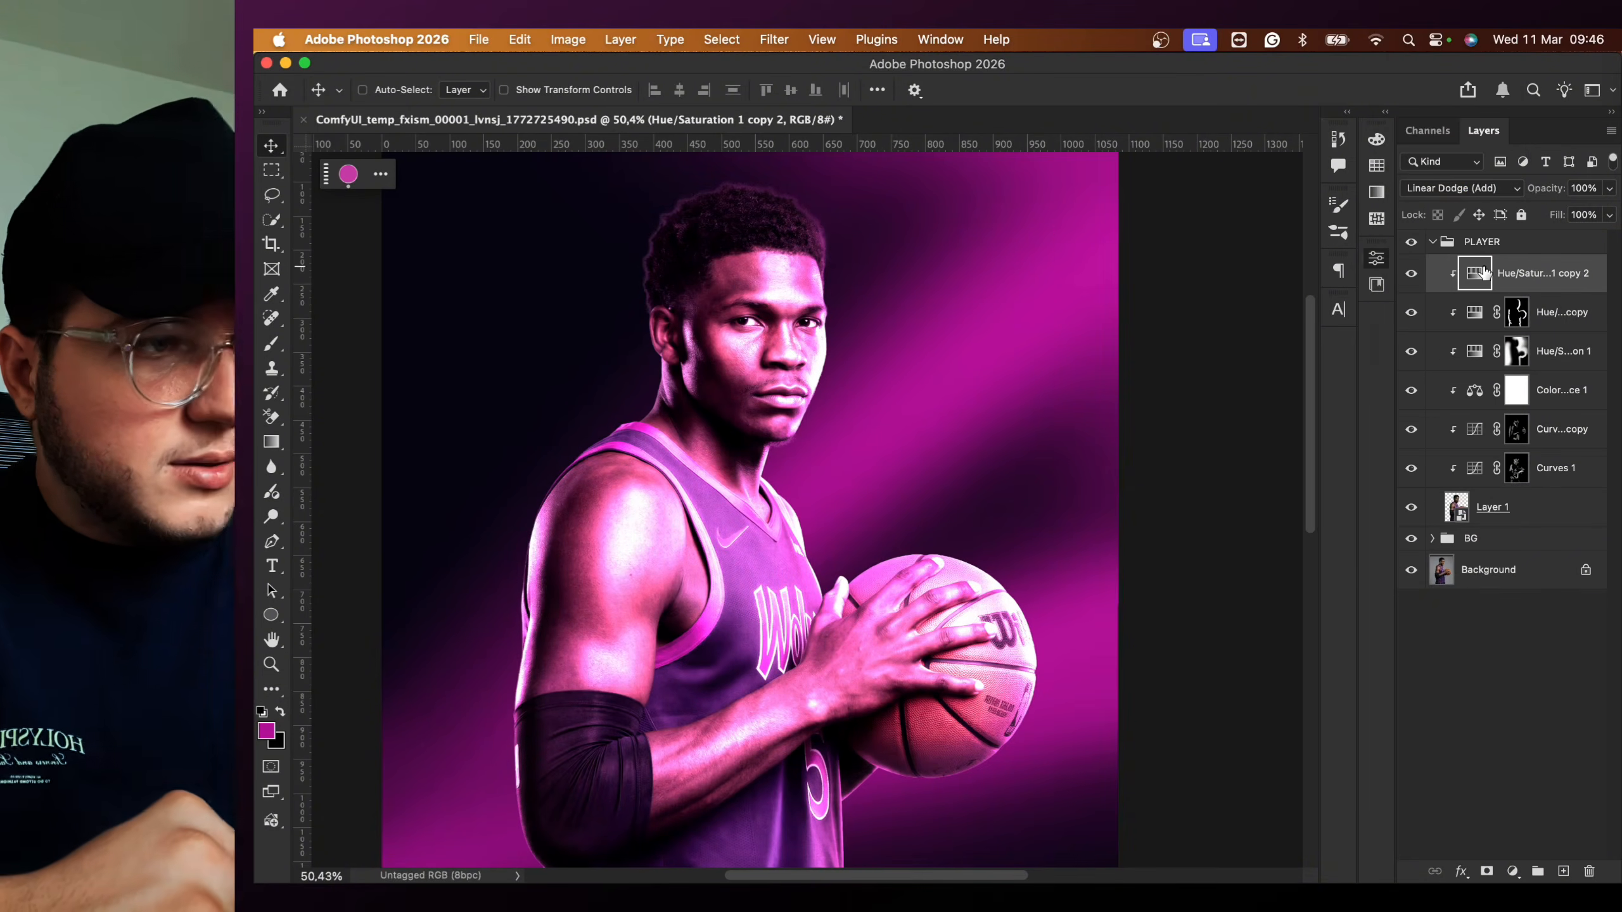
pyautogui.moveTo(1255, 432); pyautogui.dragTo(1204, 478)
pyautogui.click(1322, 250)
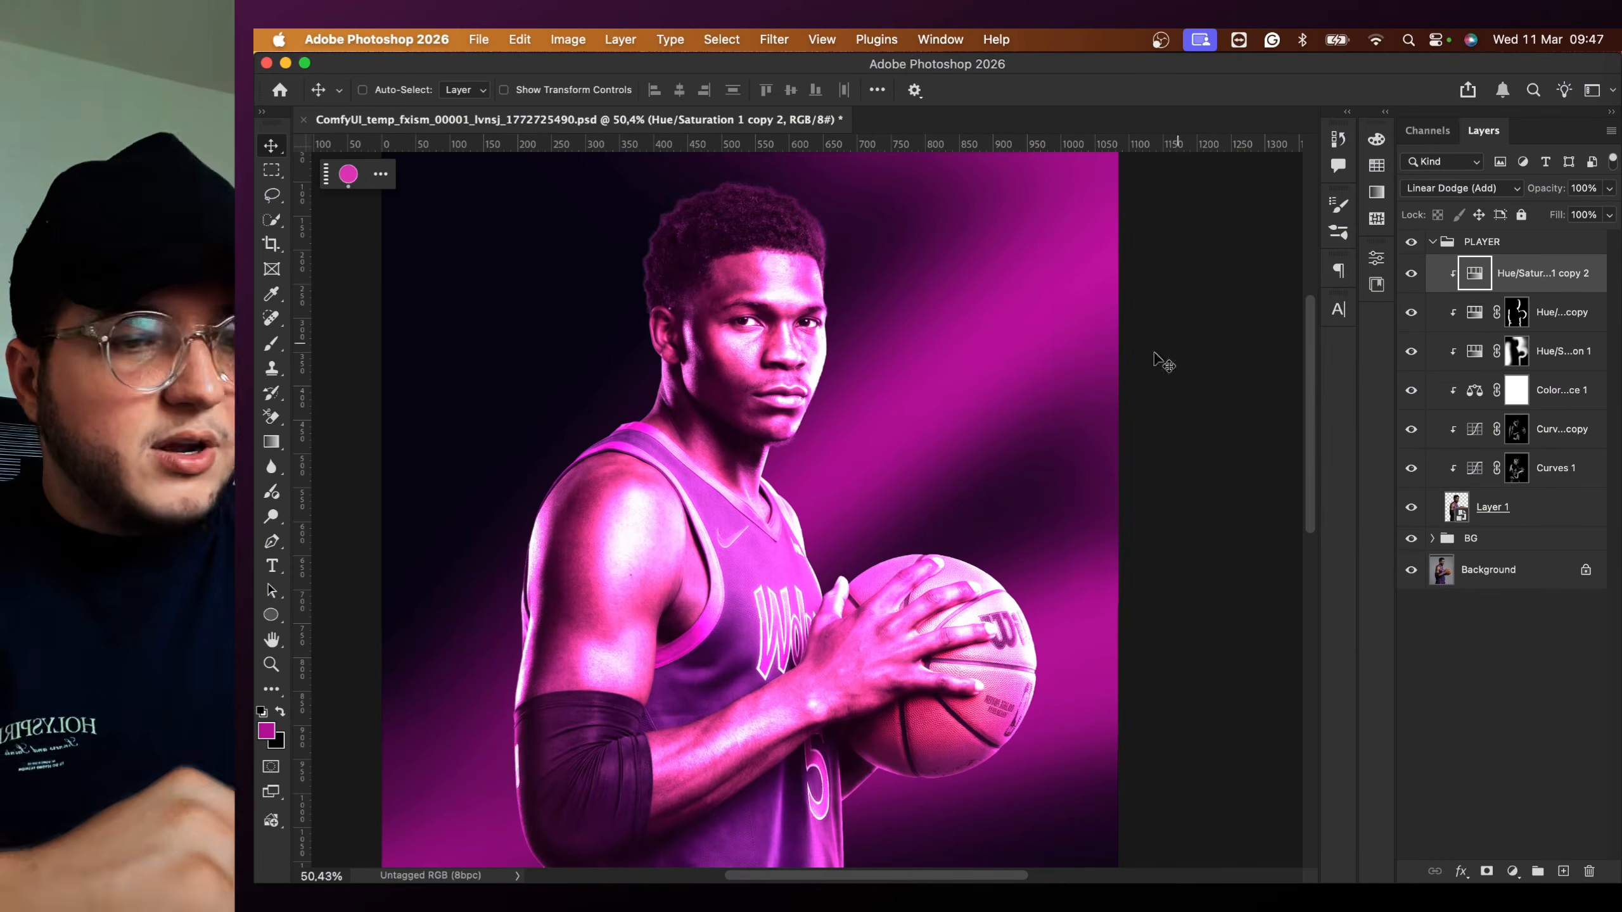
# - Add a layer mask to the top Hue/Saturation copy and invert it to black
pyautogui.click(1482, 872)
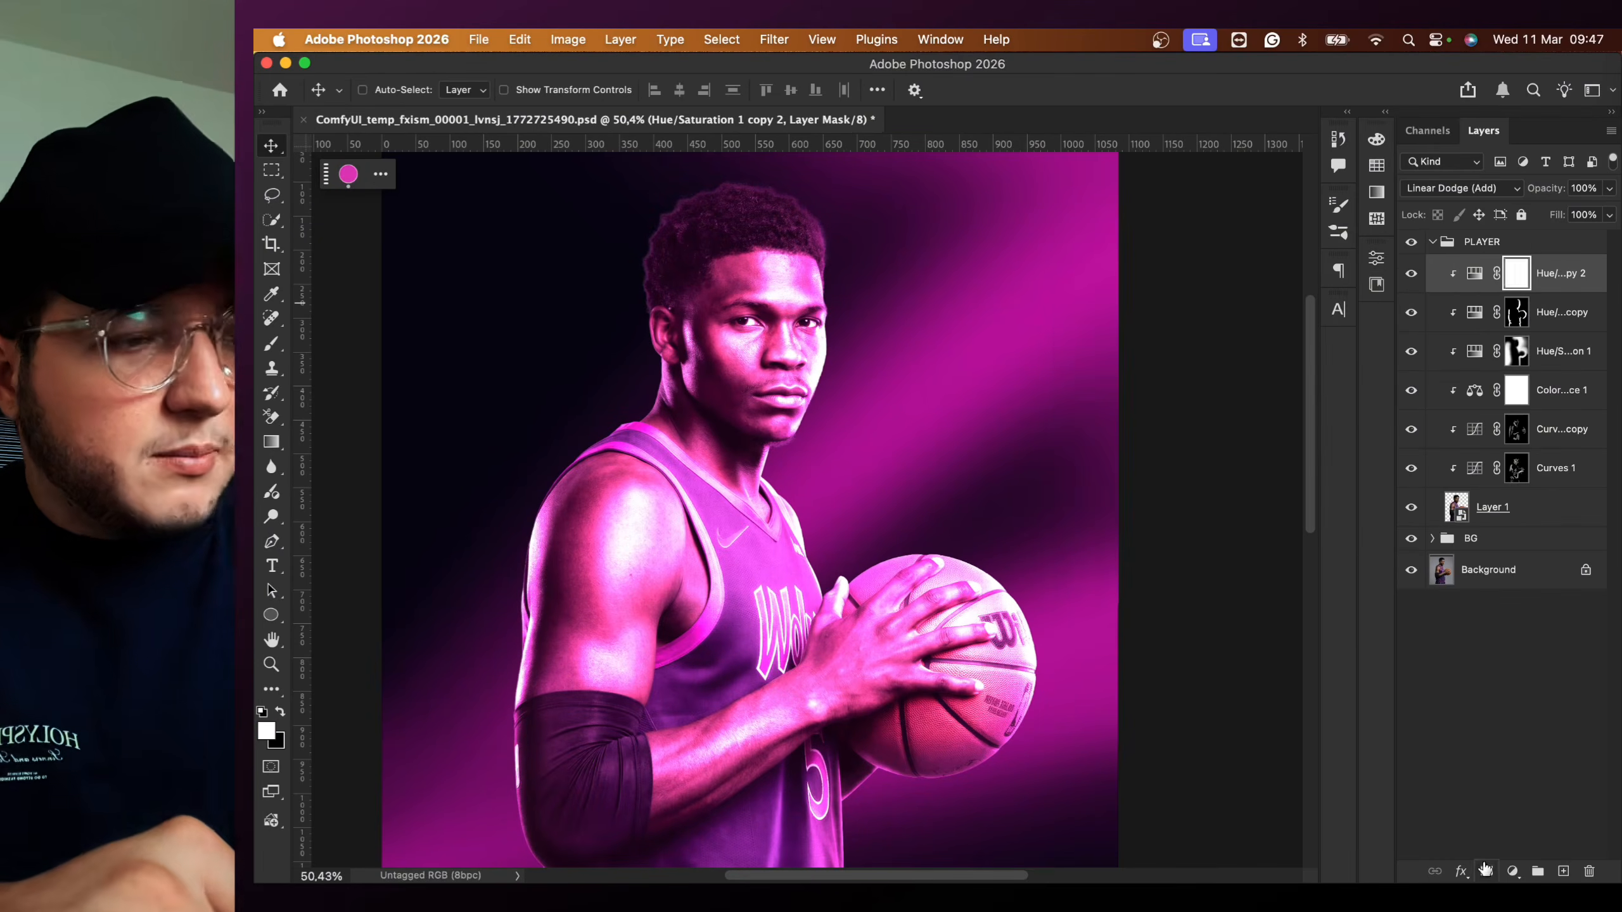
pyautogui.press('super+i')
pyautogui.scroll(1, 846, 329)
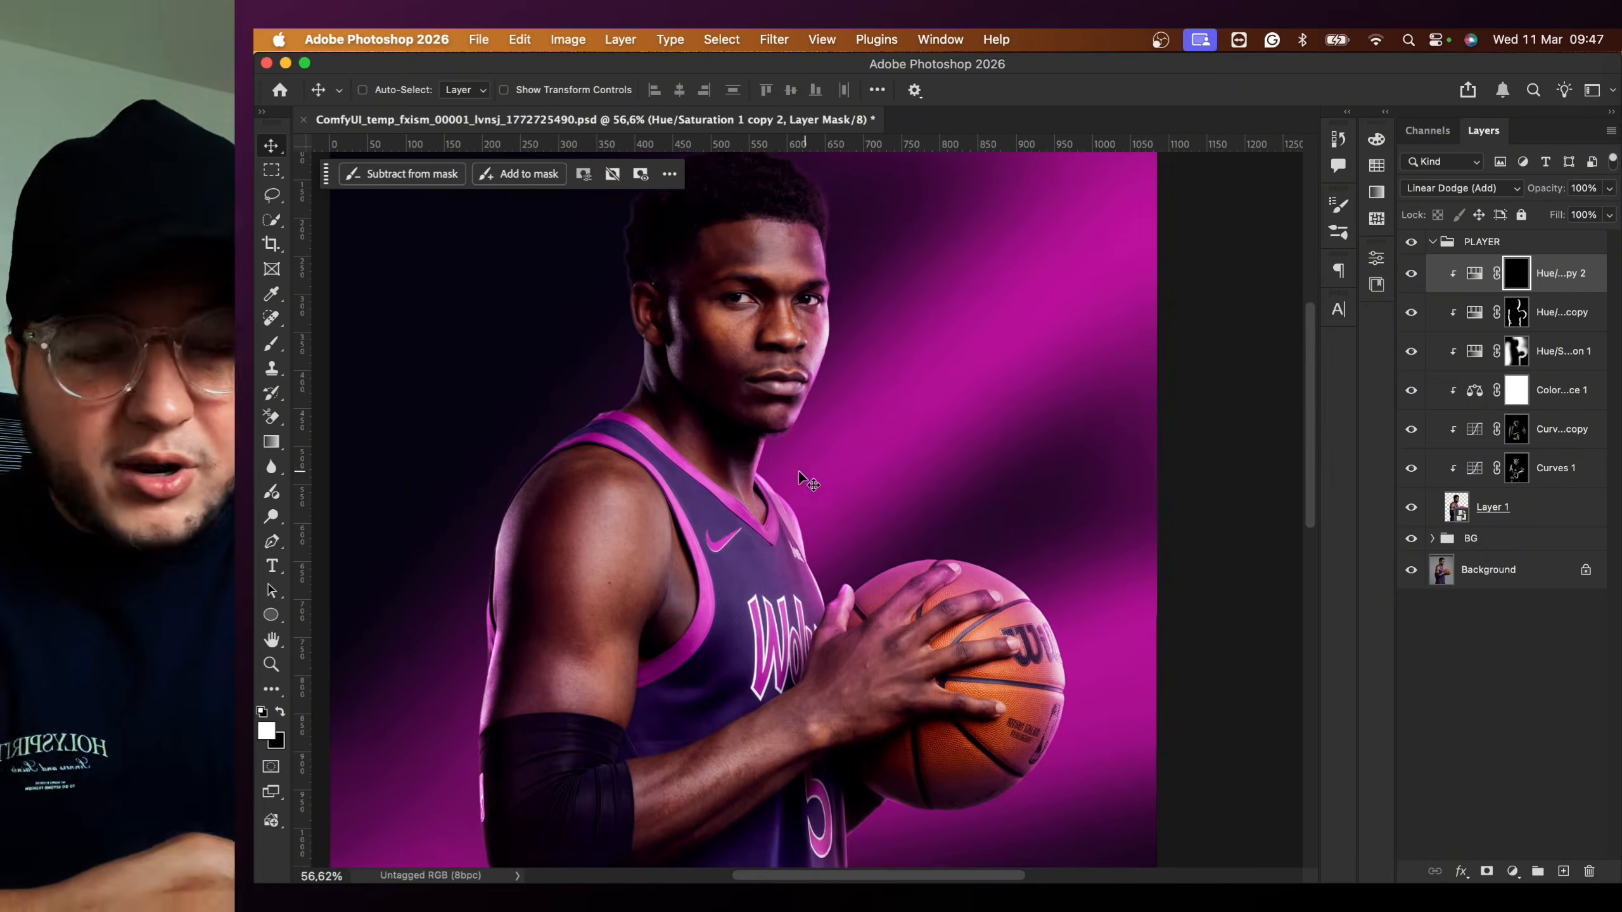
pyautogui.scroll(1, 798, 393)
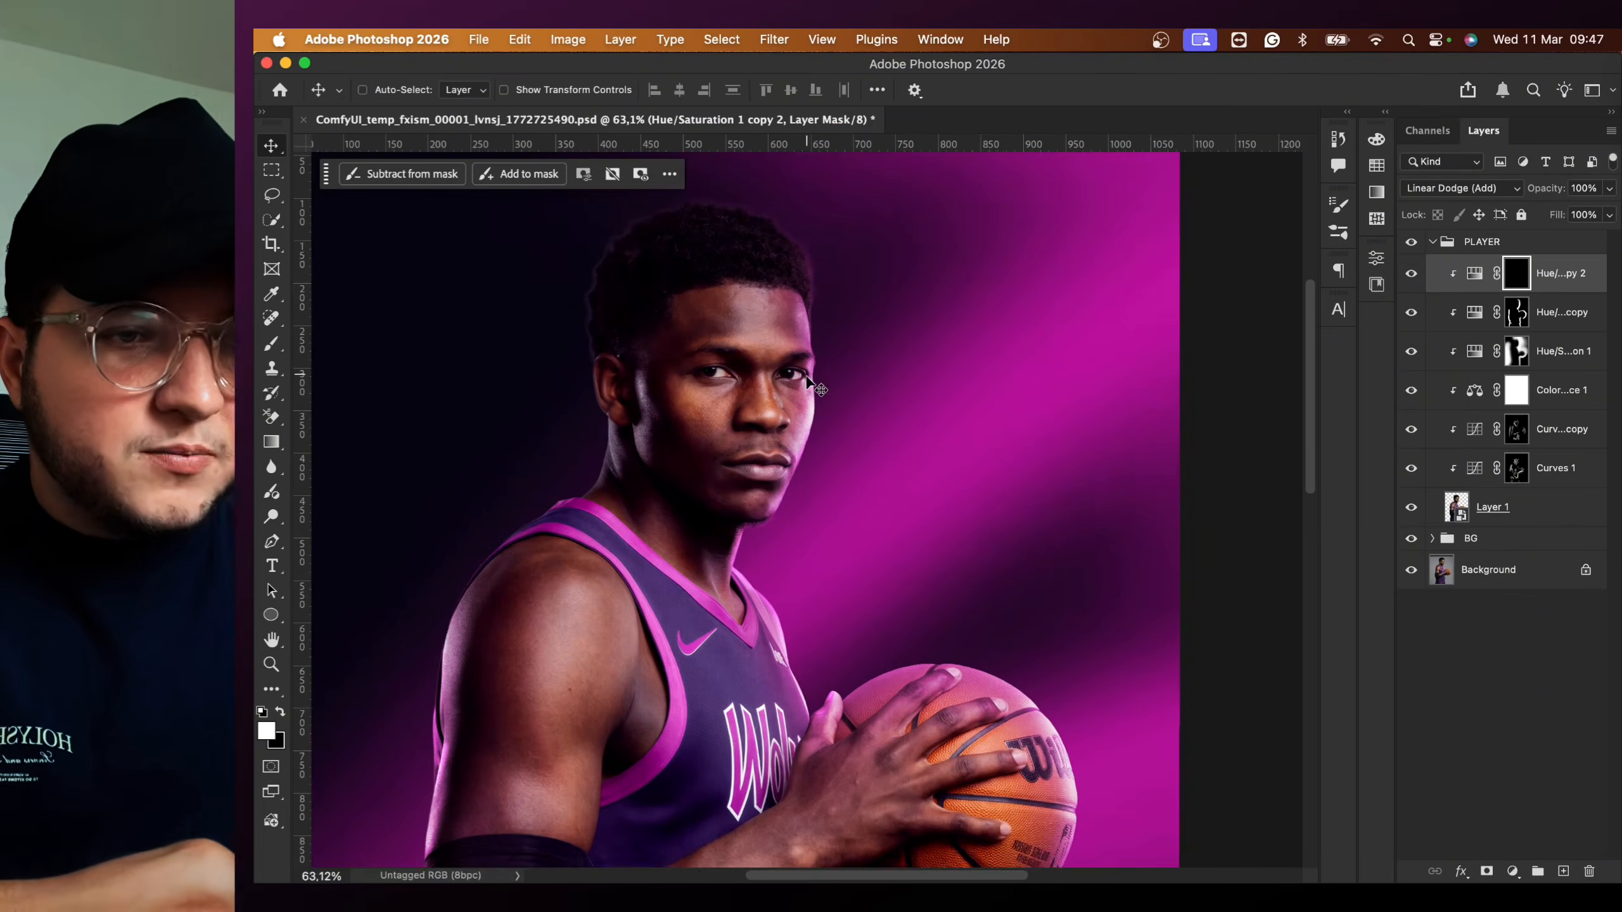
pyautogui.scroll(1, 798, 387)
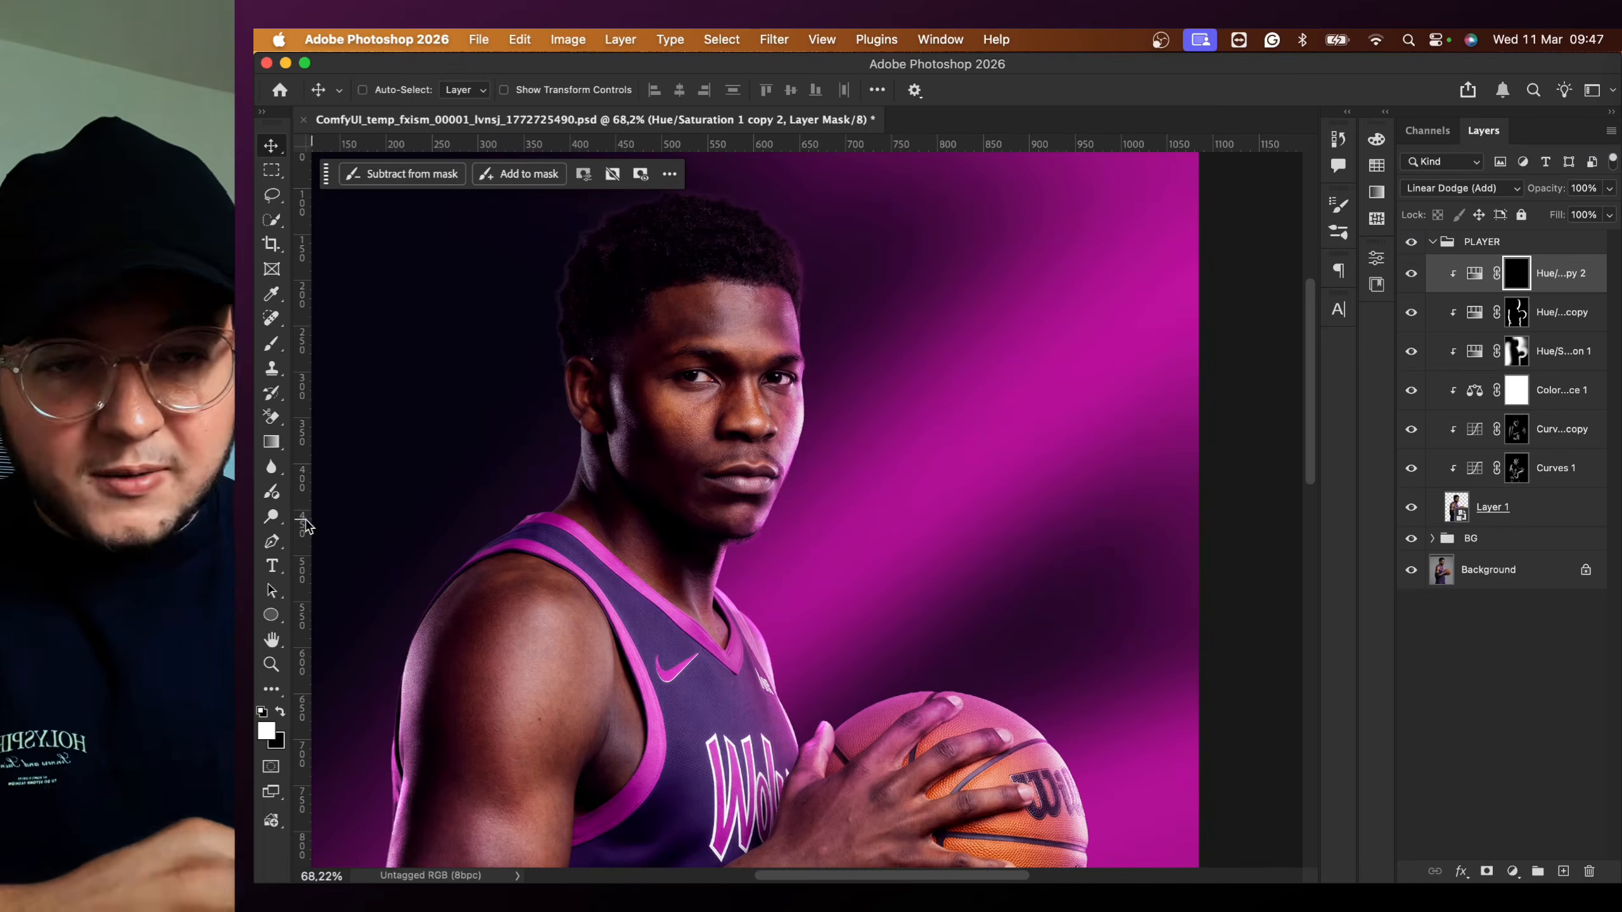
pyautogui.scroll(2, 302, 372)
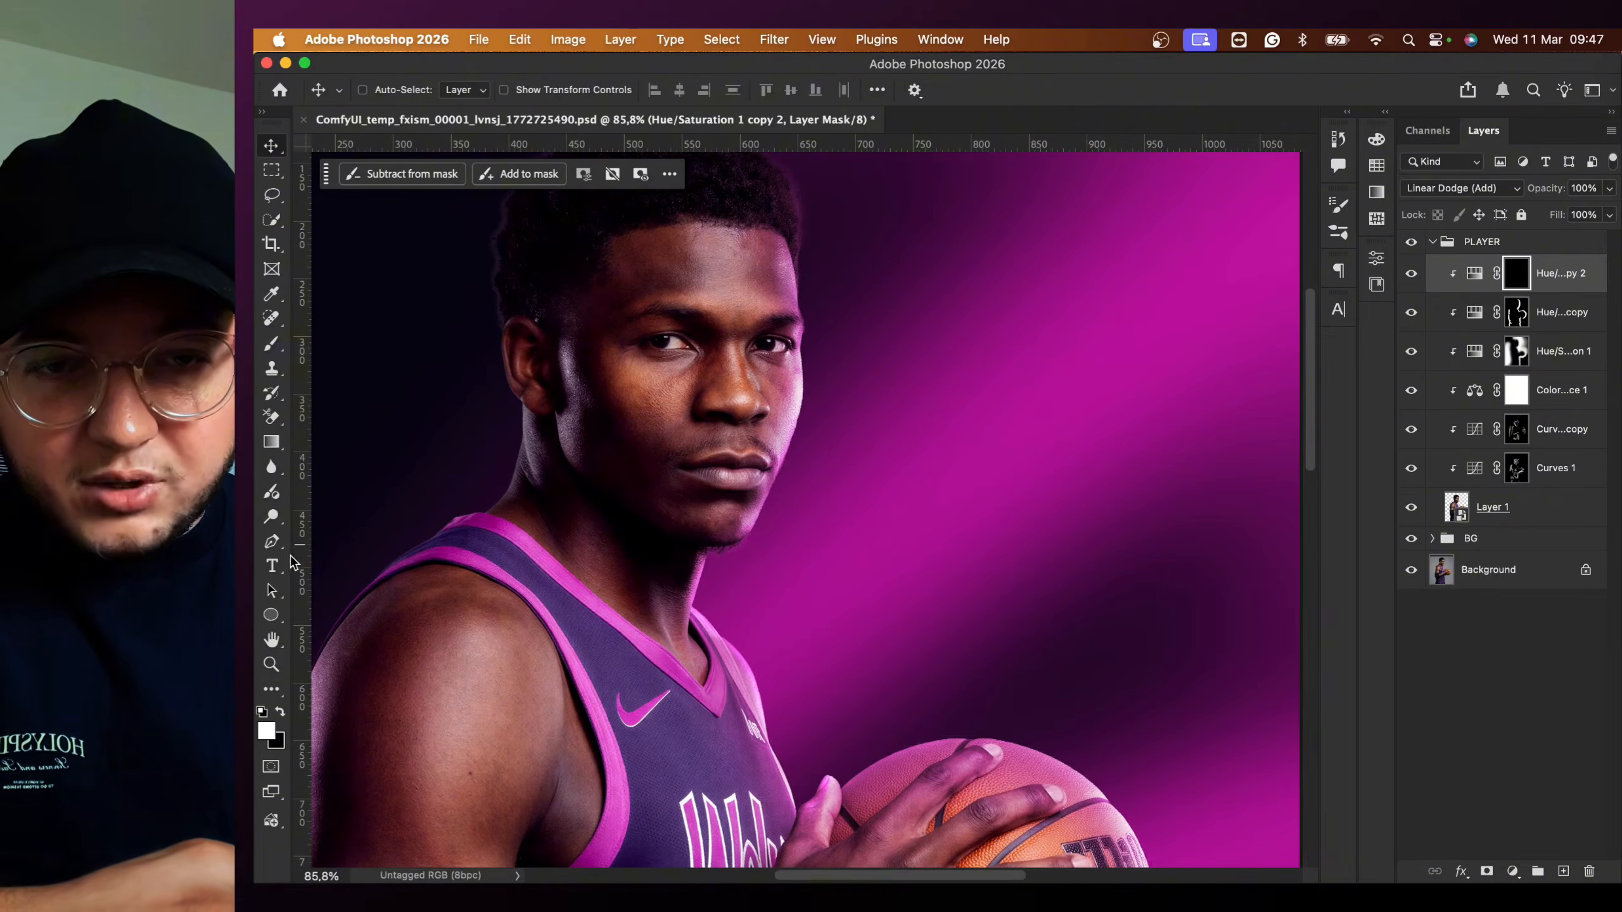
# - Switch to the Brush tool and reduce it to 10 px for the lit edge of the face
pyautogui.click(271, 344)
pyautogui.scroll(4, 830, 248)
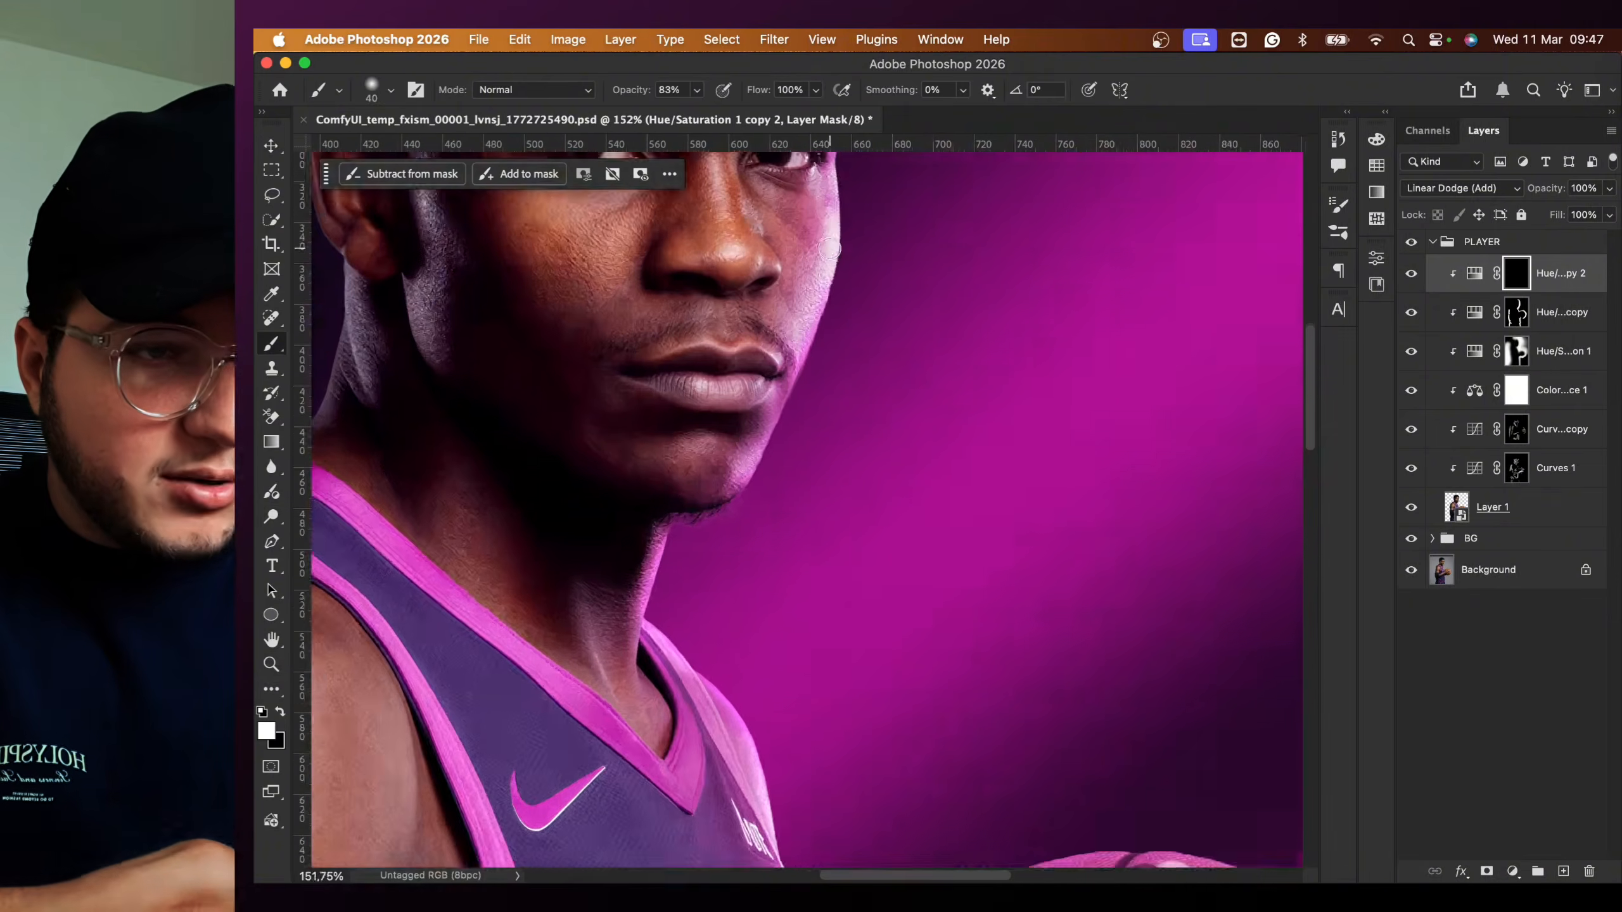
pyautogui.scroll(2, 829, 248)
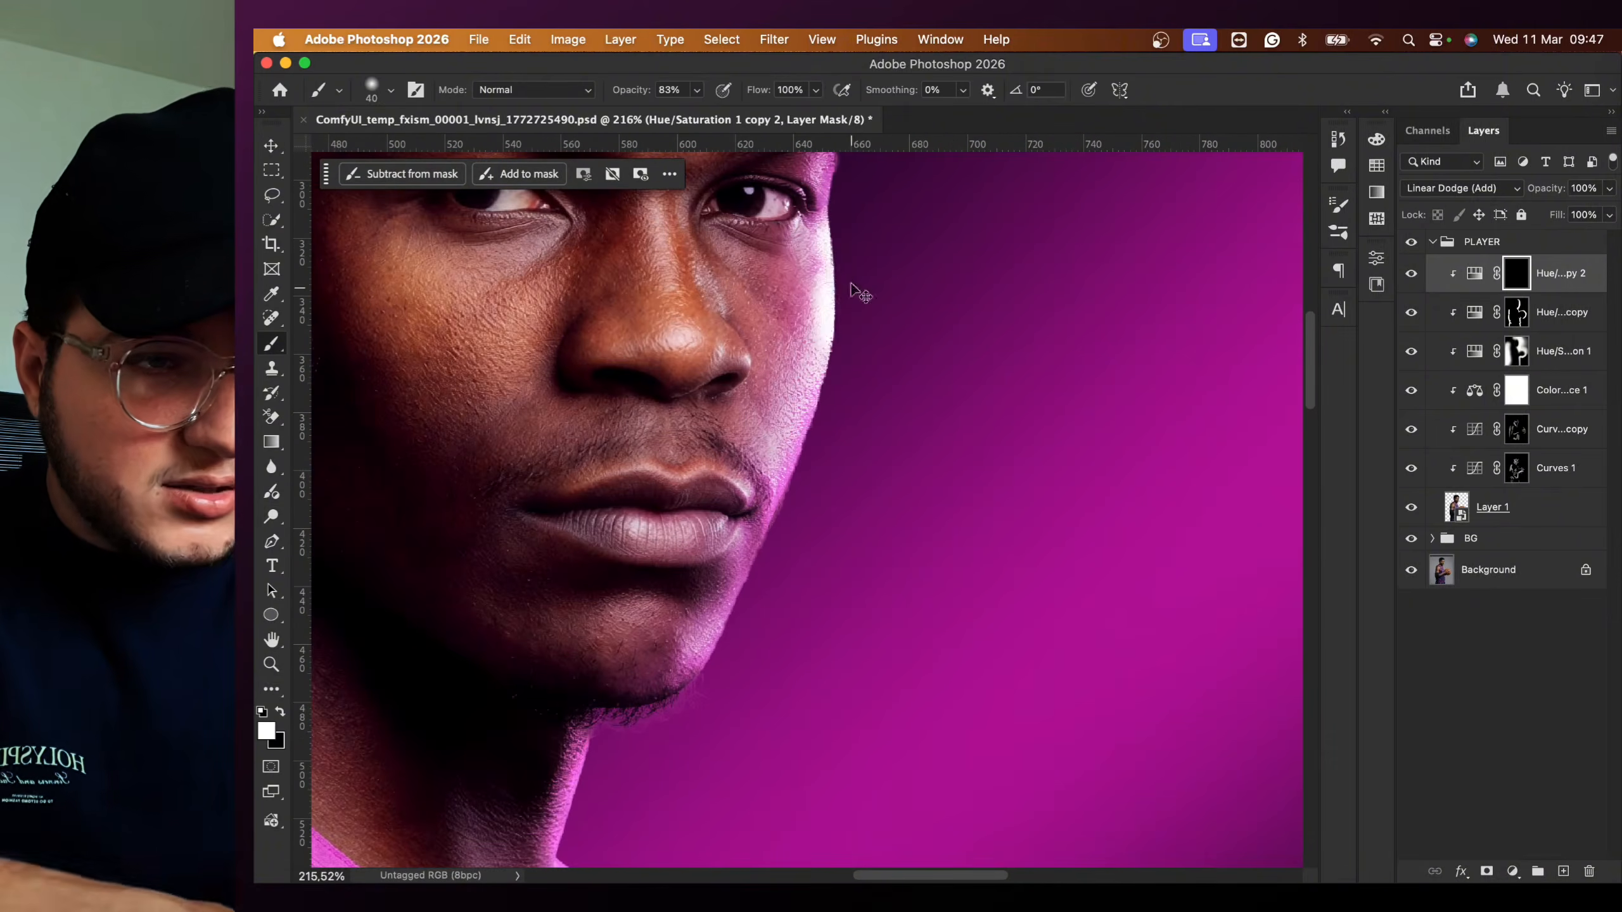
pyautogui.press('[')
pyautogui.press('[')
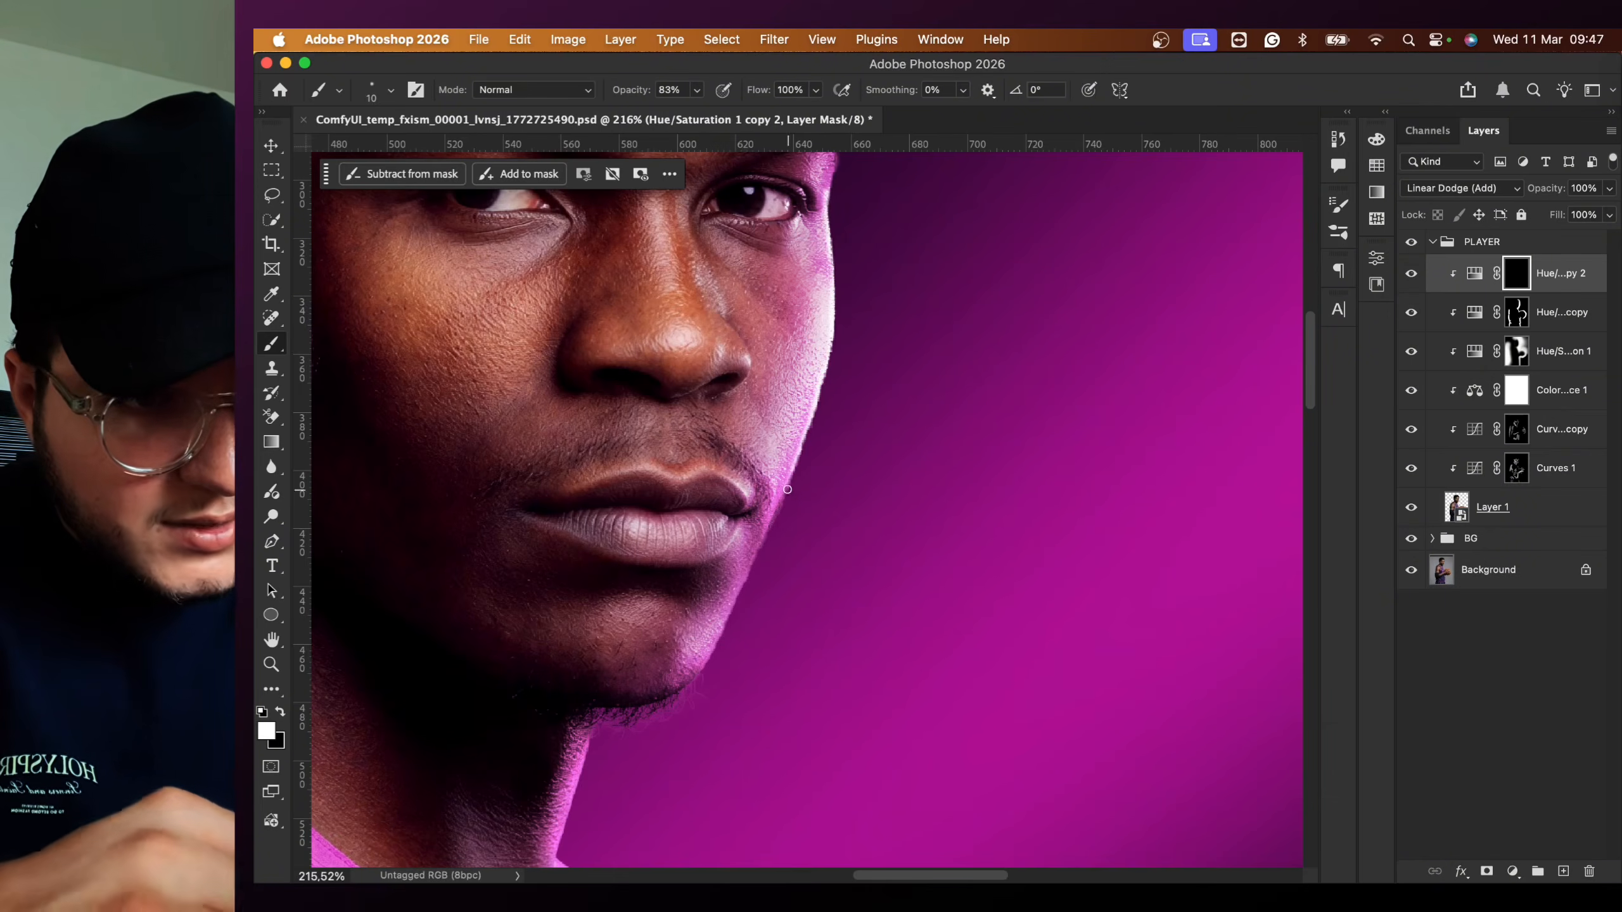
pyautogui.scroll(-3, 864, 364)
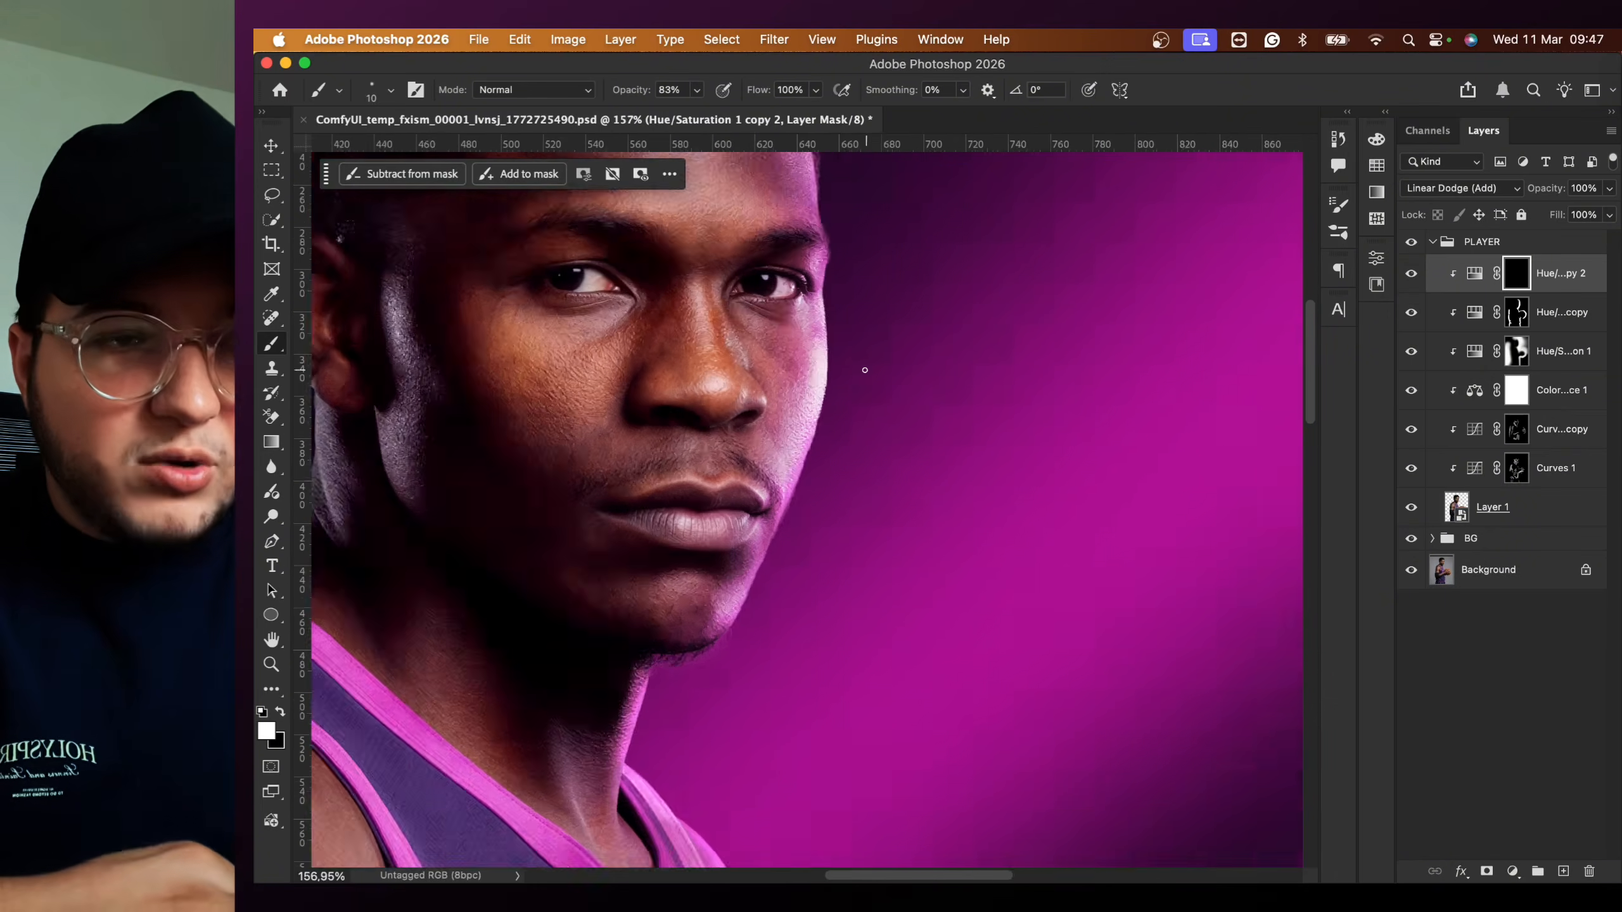
# - Load the outline of the player's Layer 1 as a selection
pyautogui.keyDown('alt'); pyautogui.click(937, 467); pyautogui.keyUp('alt')
pyautogui.click(1459, 507)
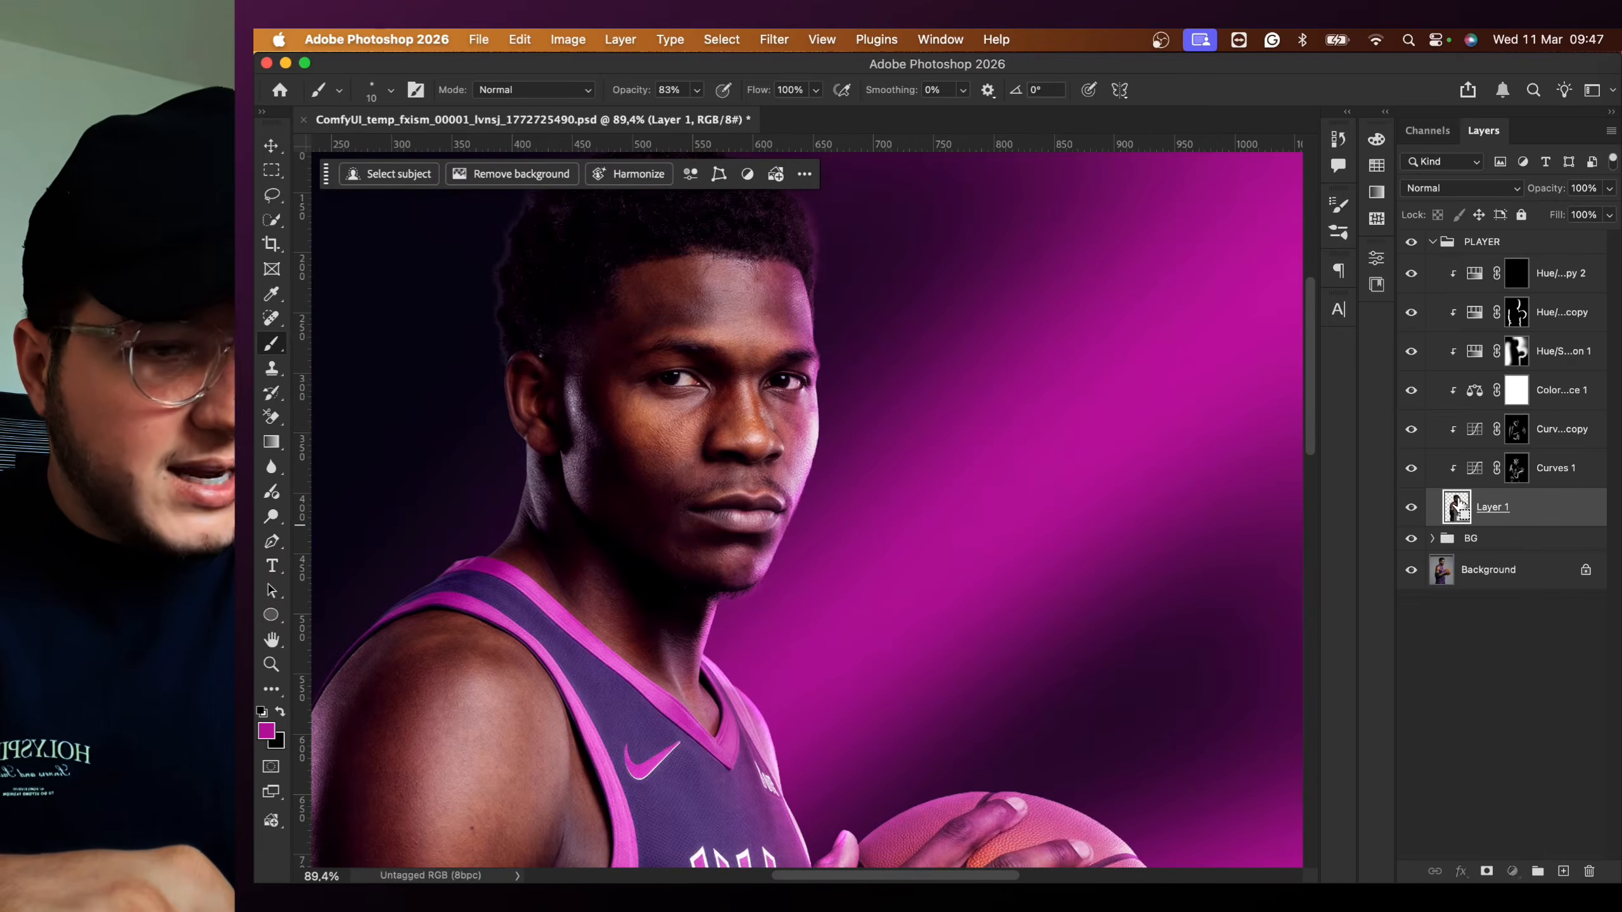
pyautogui.scroll(-3, 913, 496)
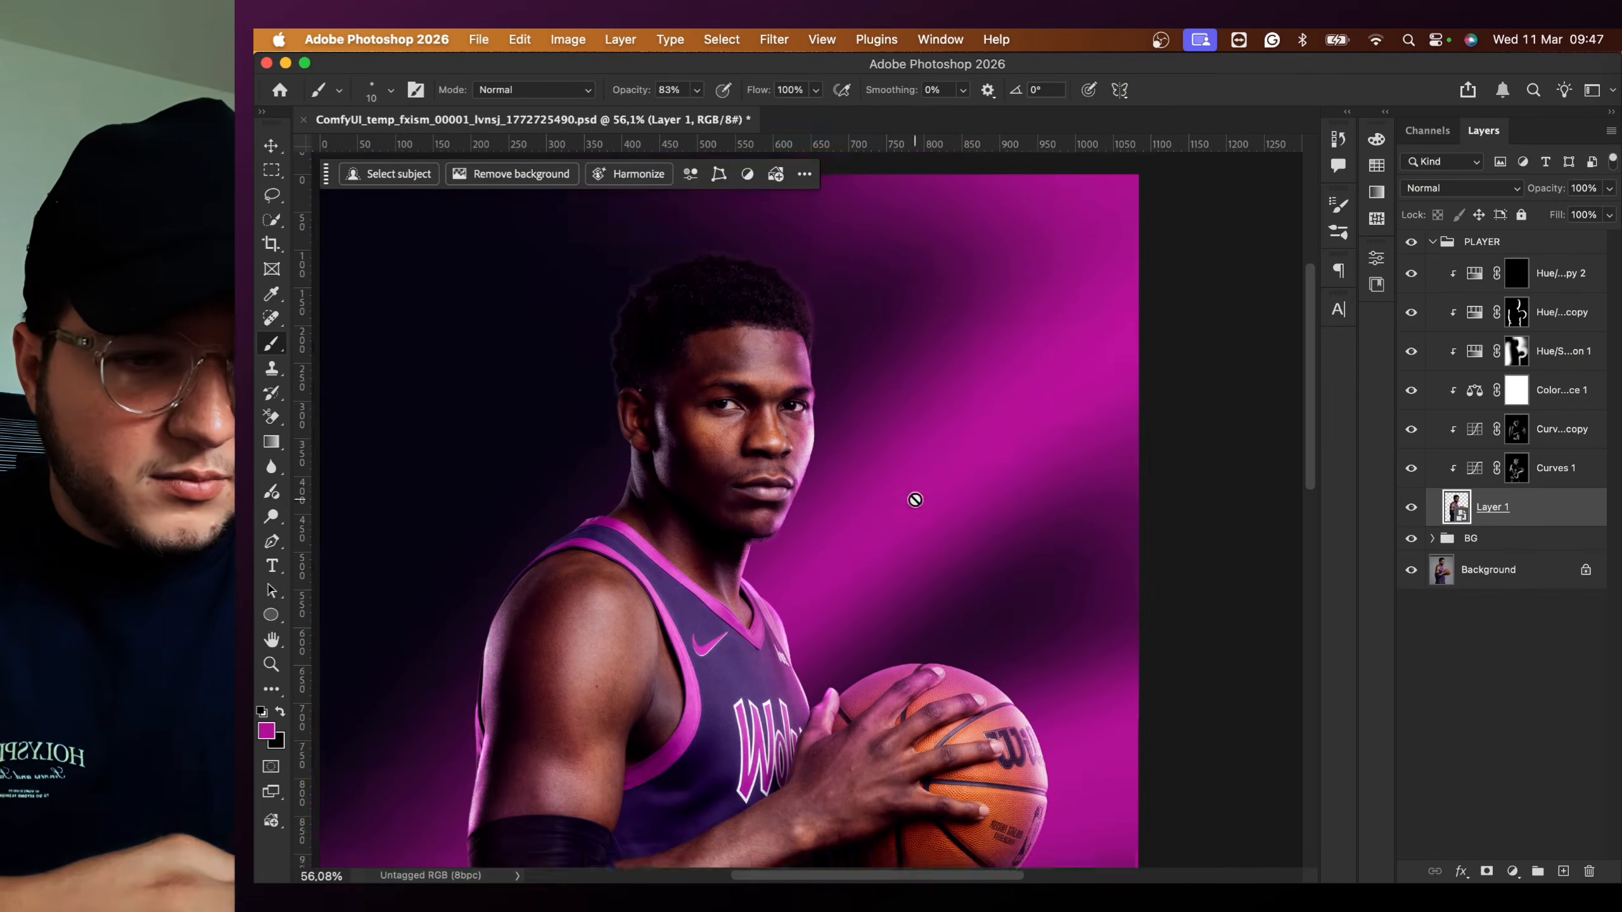
pyautogui.click(271, 146)
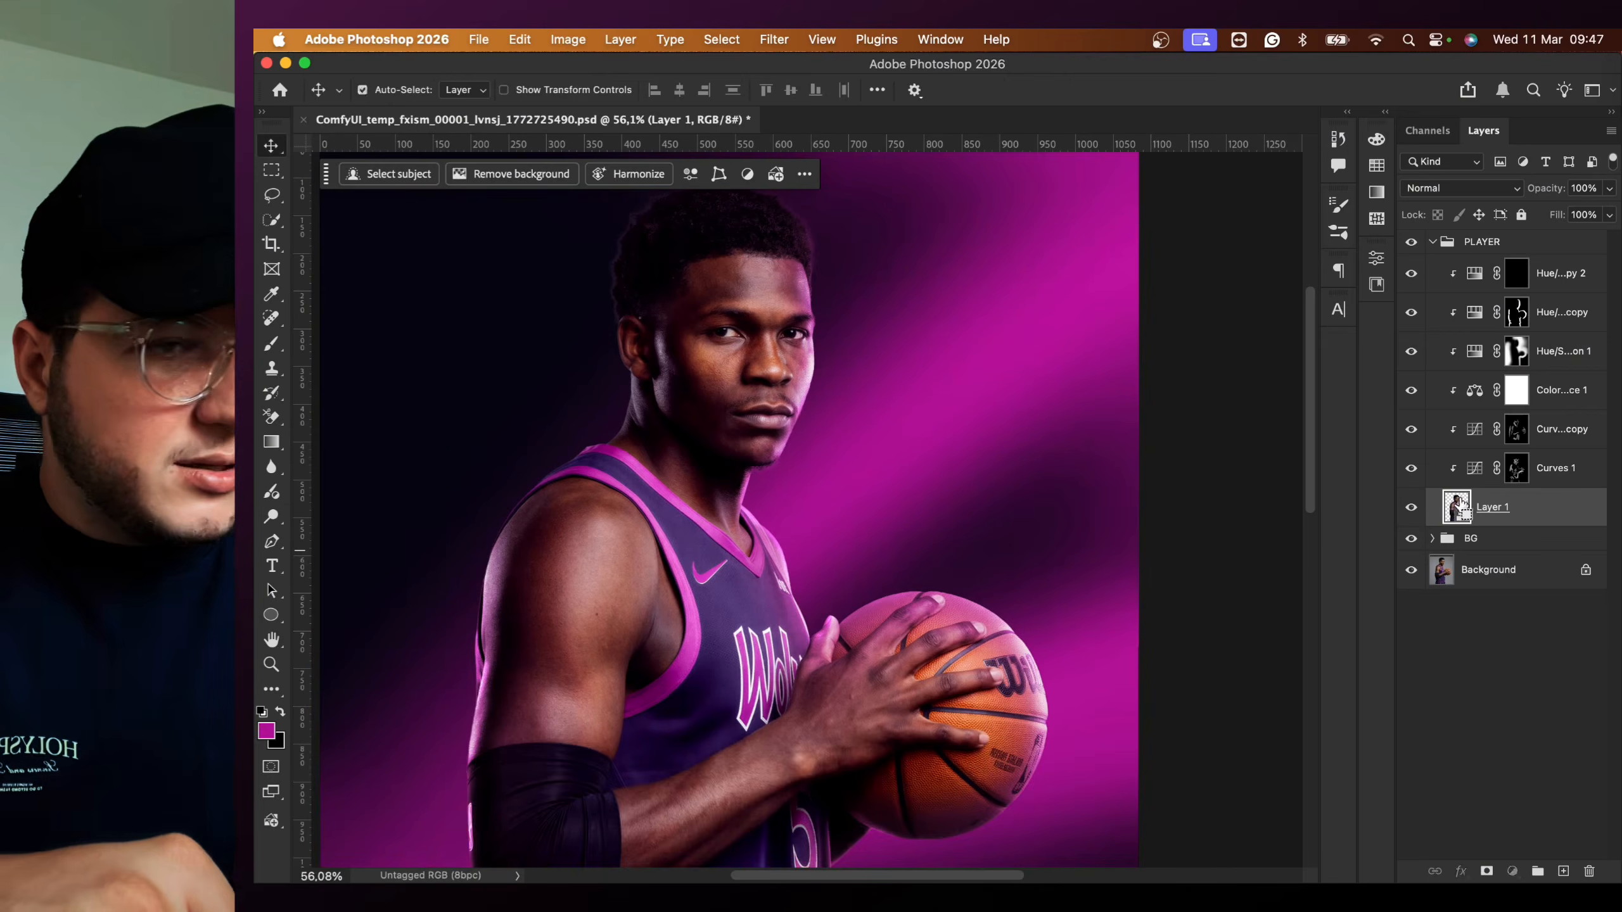
pyautogui.keyDown('super'); pyautogui.click(1460, 507); pyautogui.keyUp('super')
pyautogui.scroll(1, 775, 353)
pyautogui.scroll(5, 752, 198)
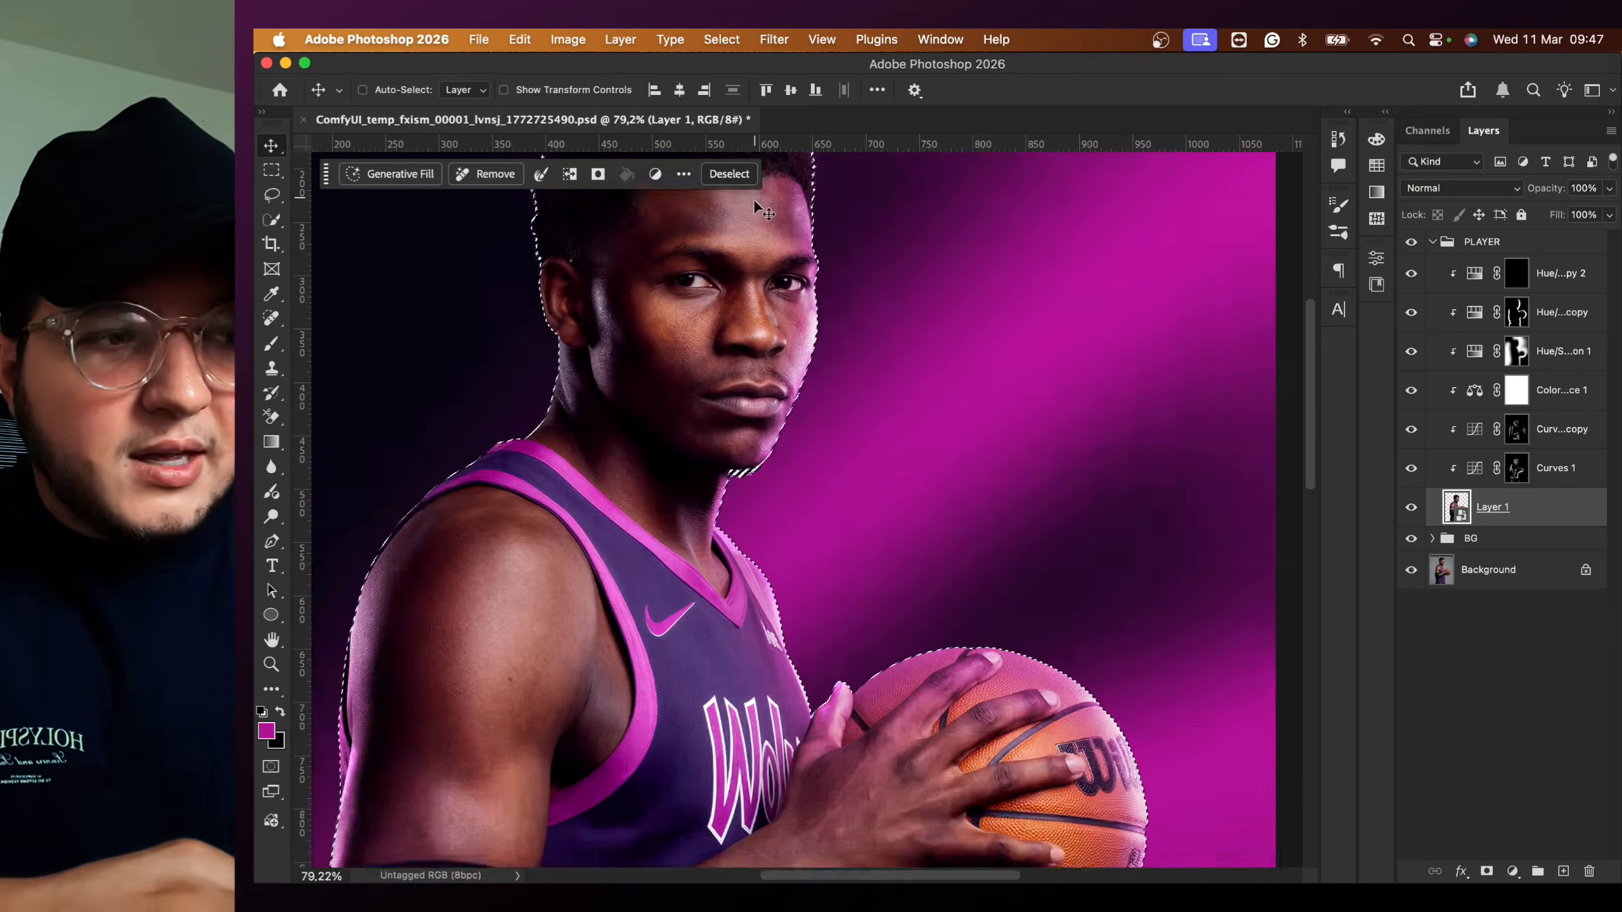
# - Target the top Hue/Saturation copy's mask and contract the player selection inward
pyautogui.click(1514, 284)
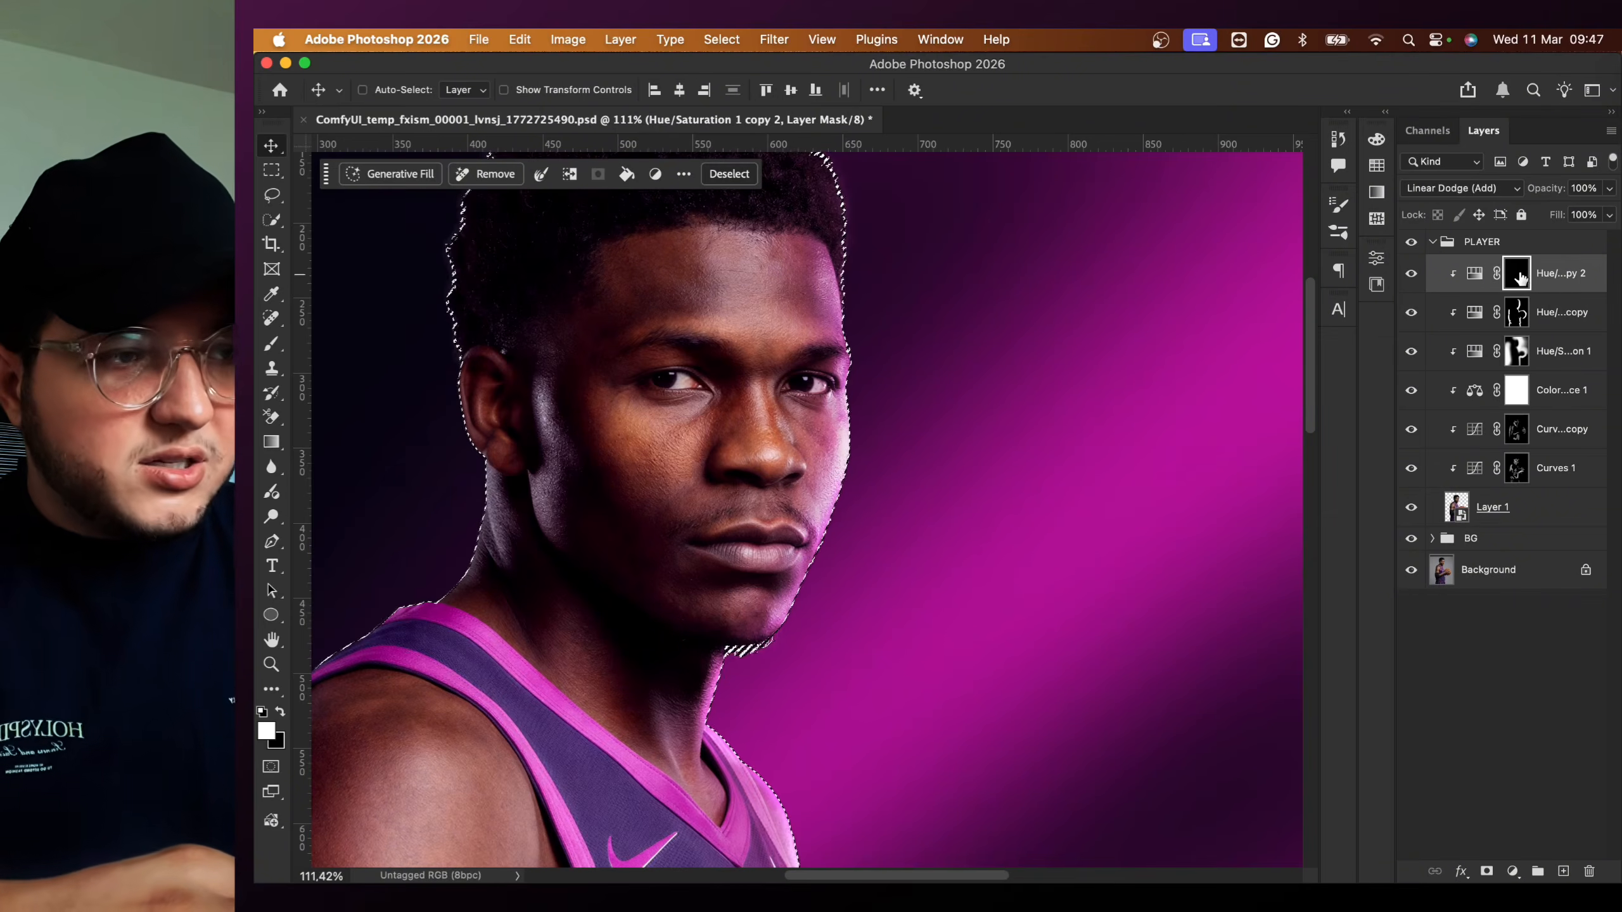
pyautogui.scroll(3, 830, 320)
pyautogui.click(723, 40)
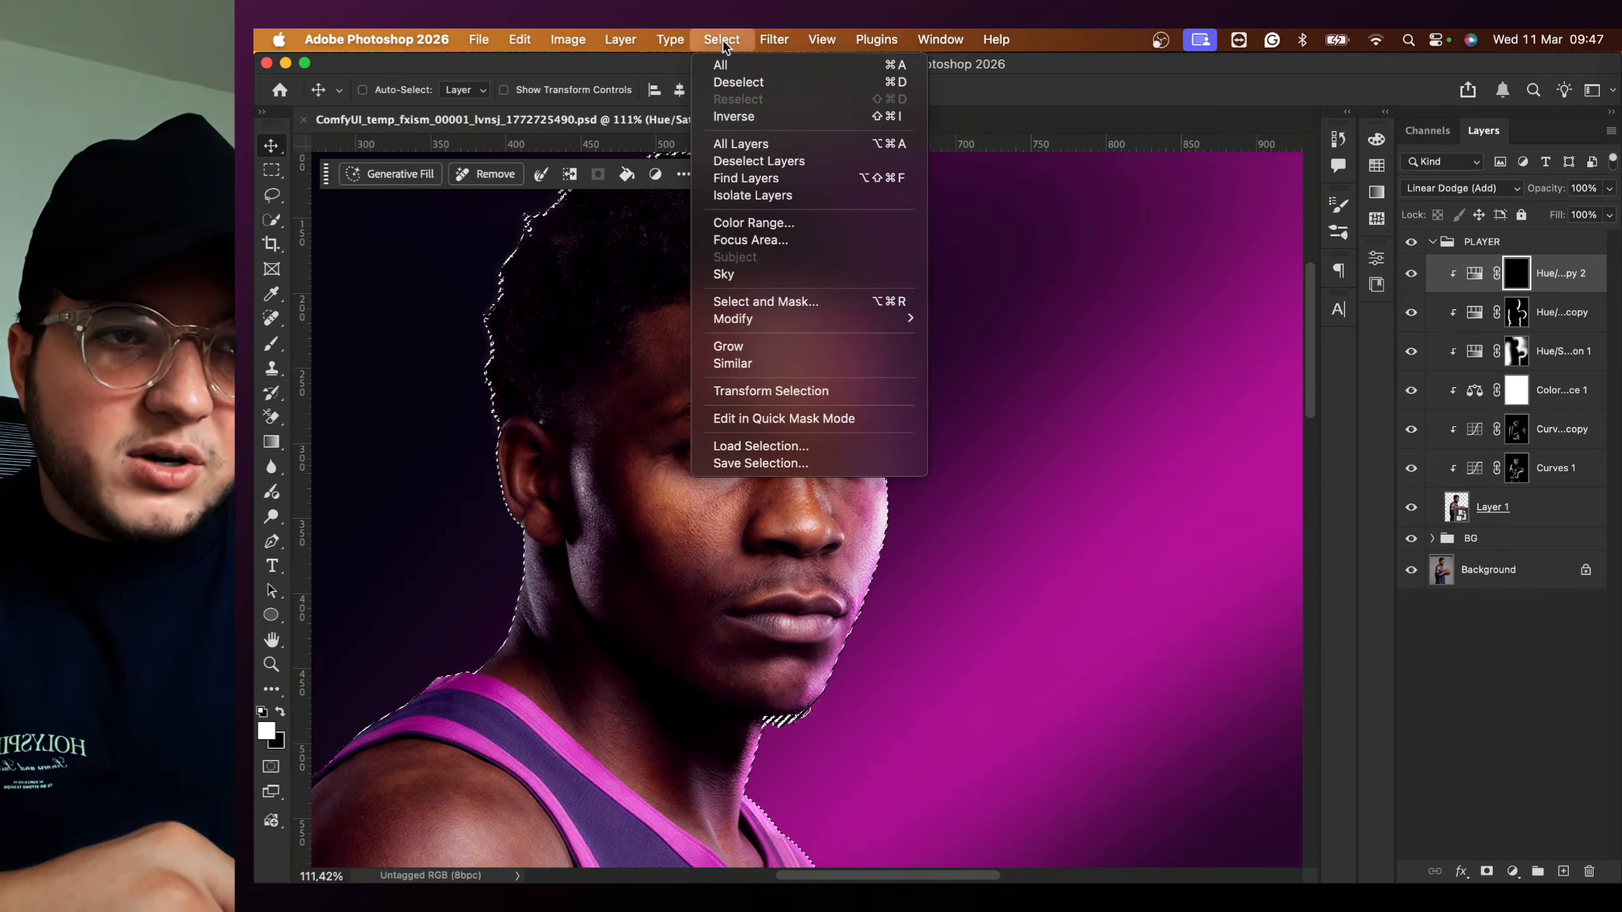
pyautogui.moveTo(824, 316)
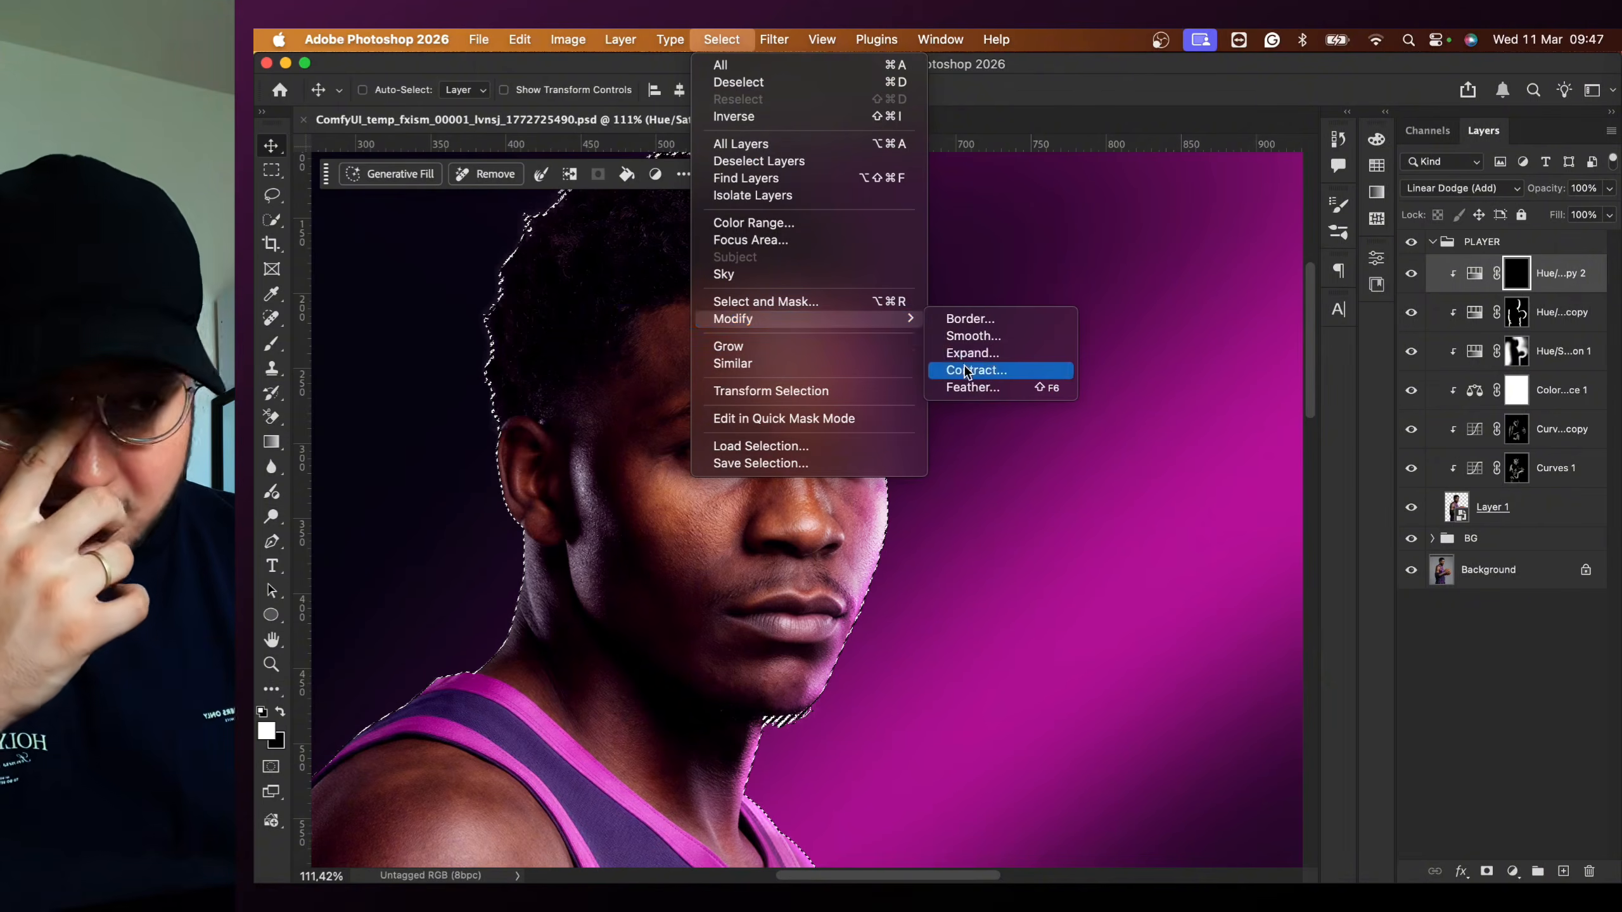
pyautogui.click(989, 371)
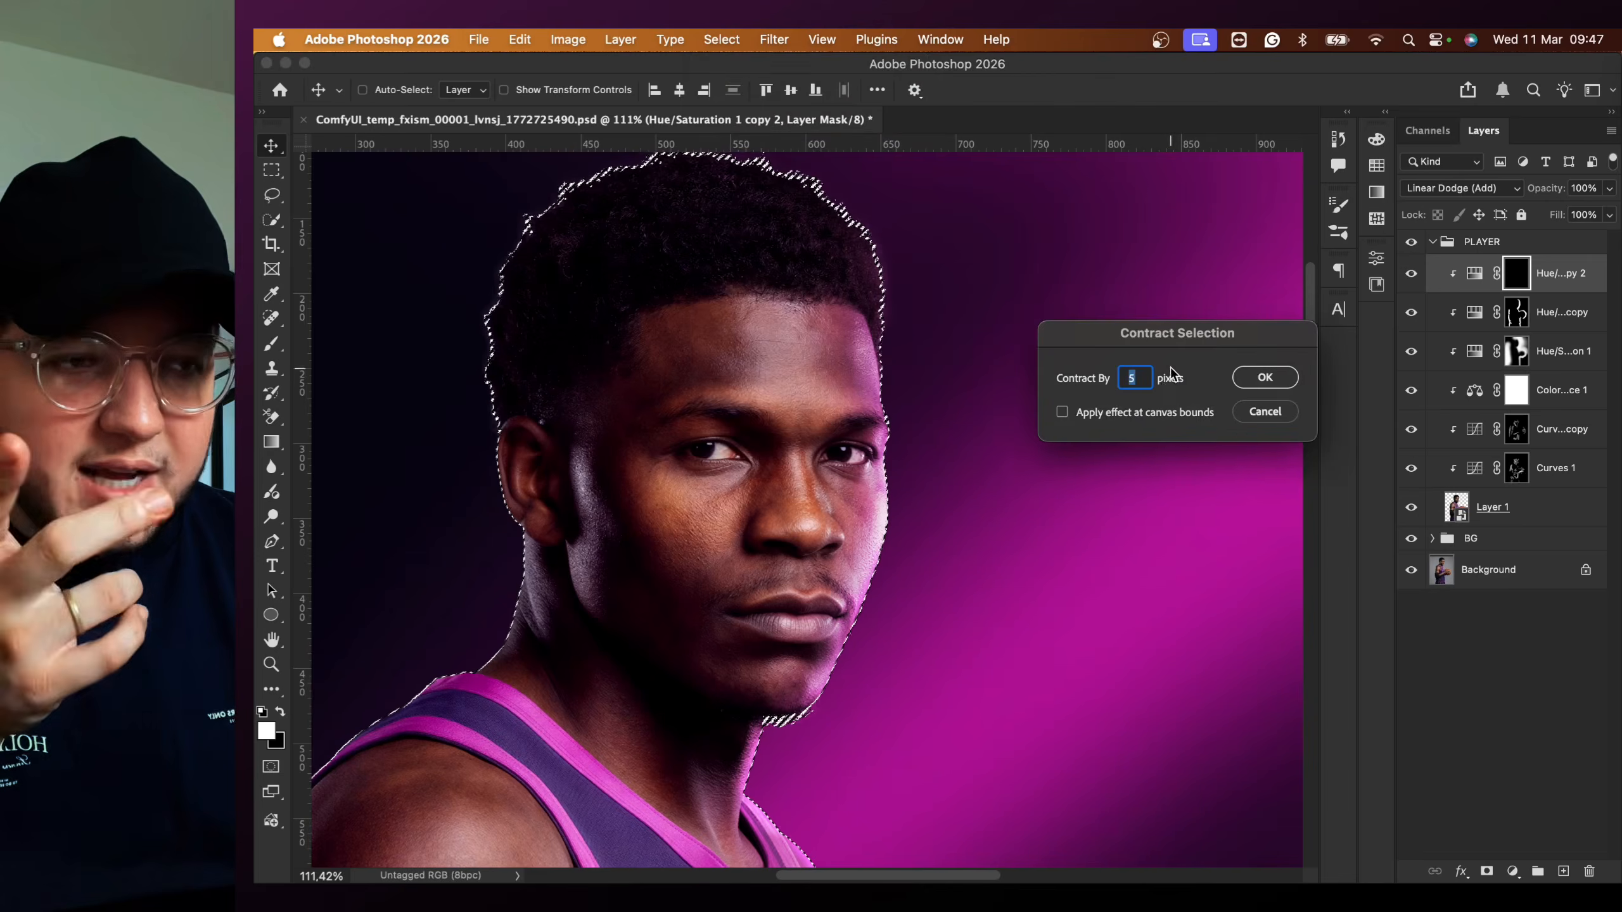
pyautogui.click(1264, 377)
# - Try contracting the player selection by 4 pixels
pyautogui.scroll(10, 905, 471)
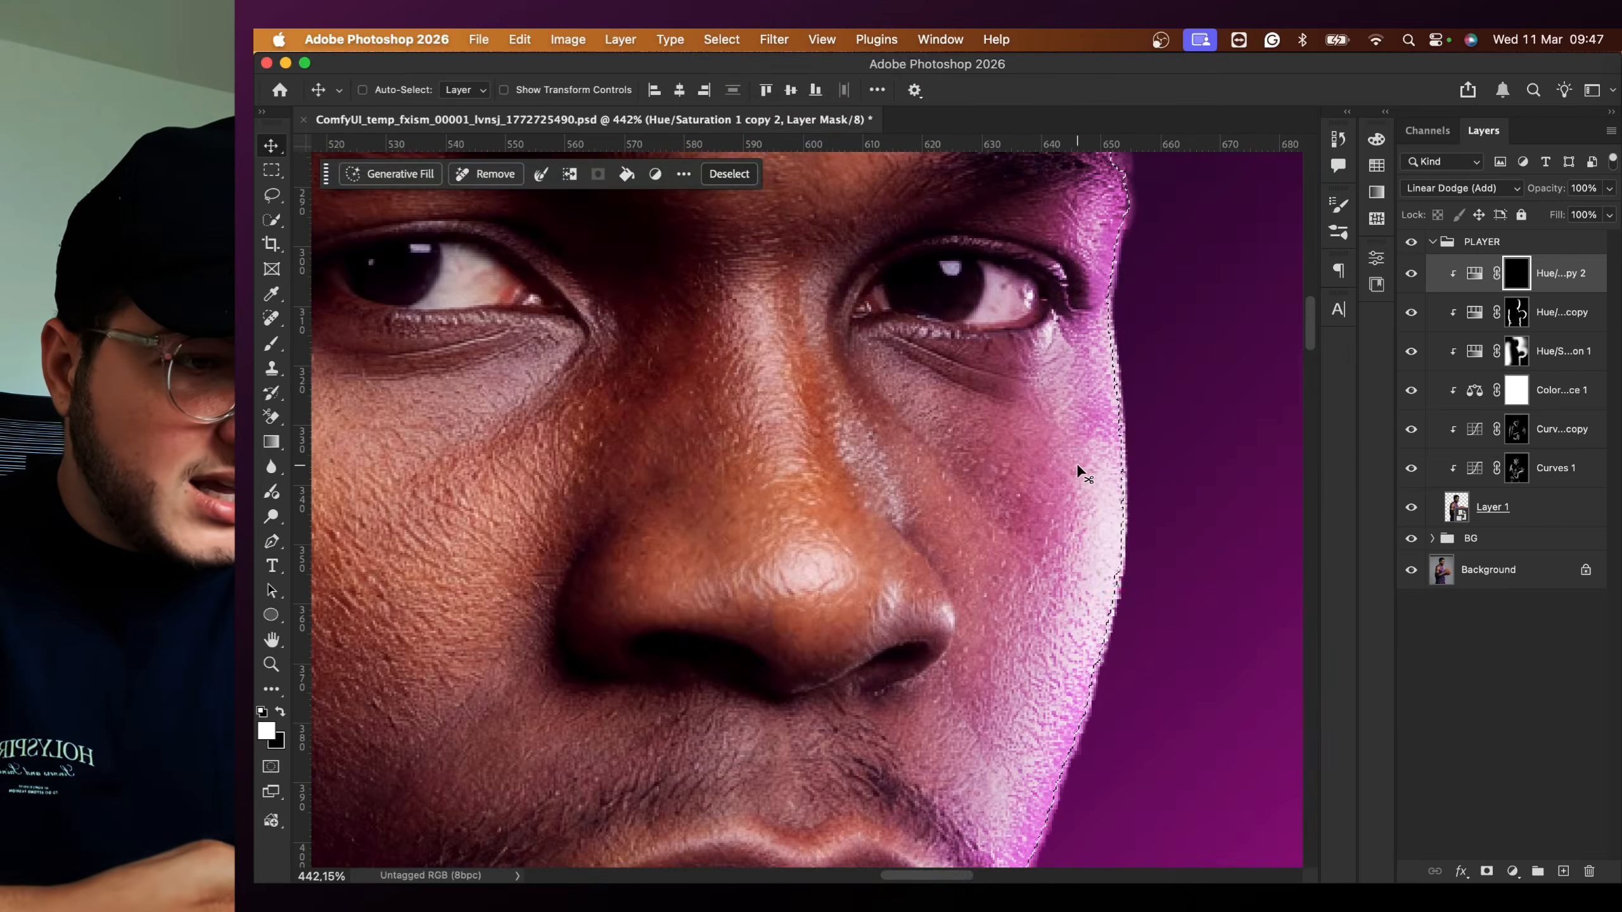
pyautogui.scroll(6, 1022, 460)
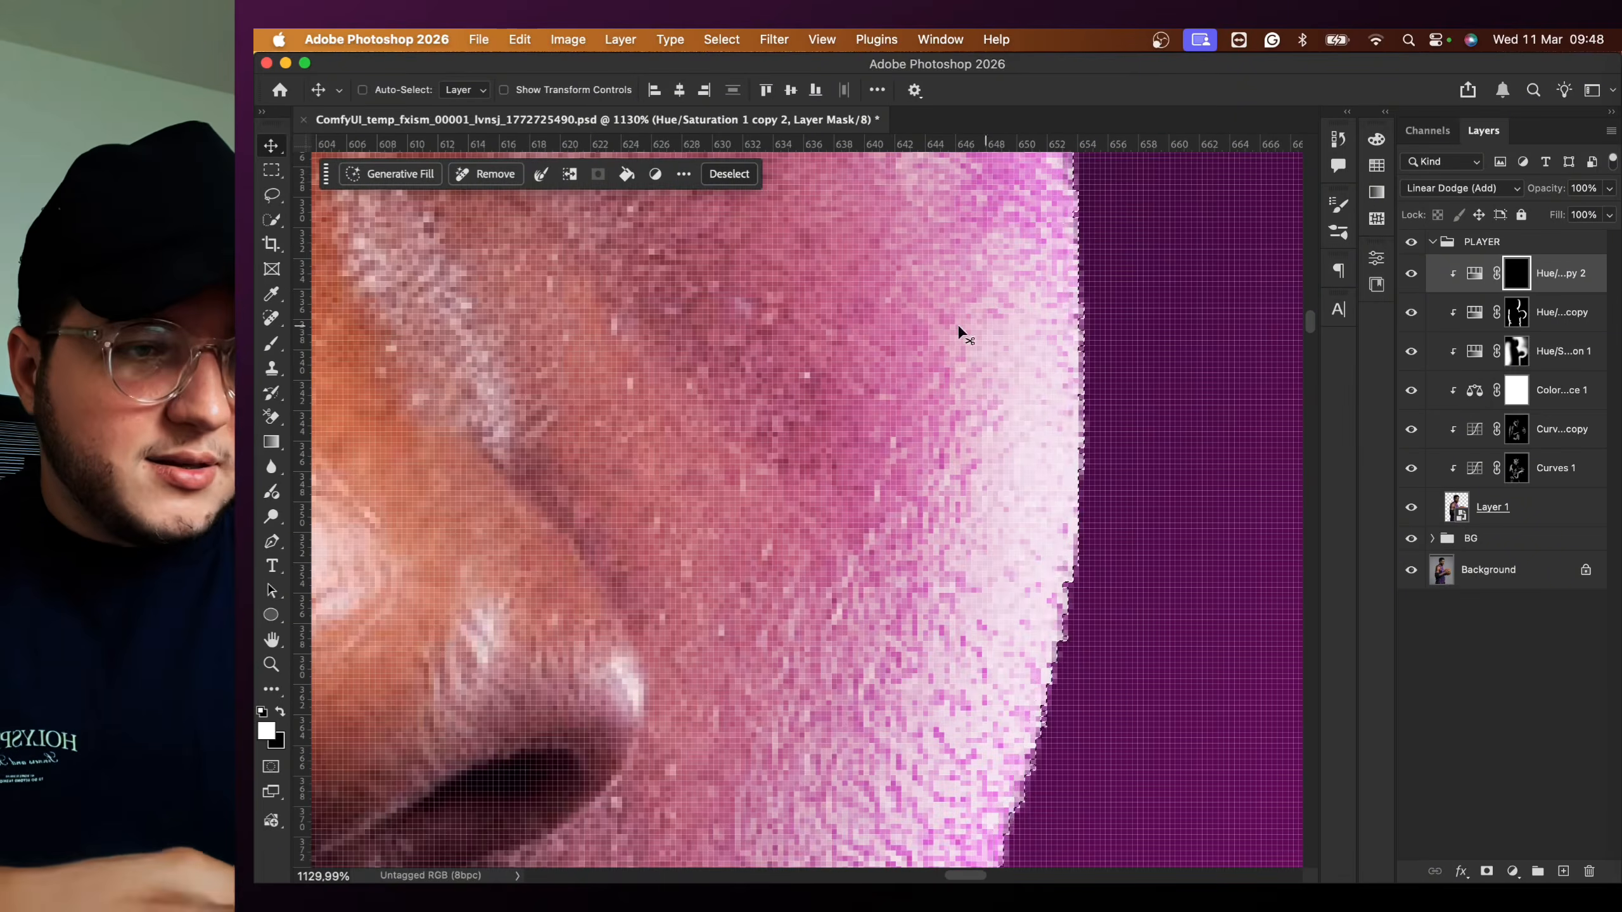
pyautogui.scroll(-3, 958, 324)
pyautogui.click(722, 39)
pyautogui.moveTo(901, 314)
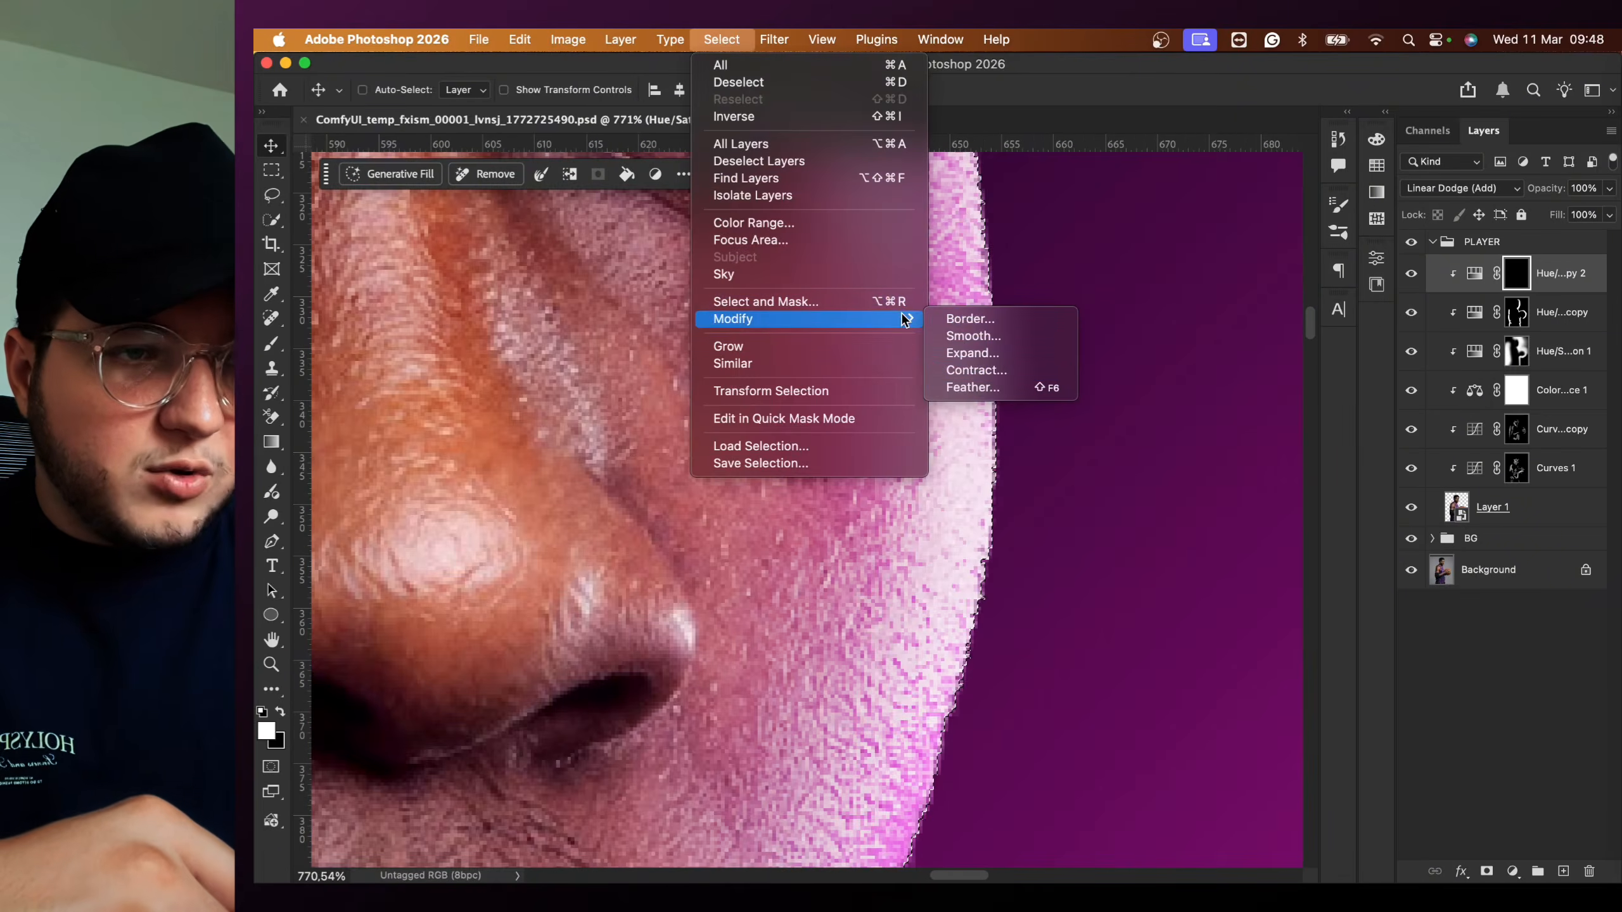
pyautogui.click(993, 366)
pyautogui.write('4')
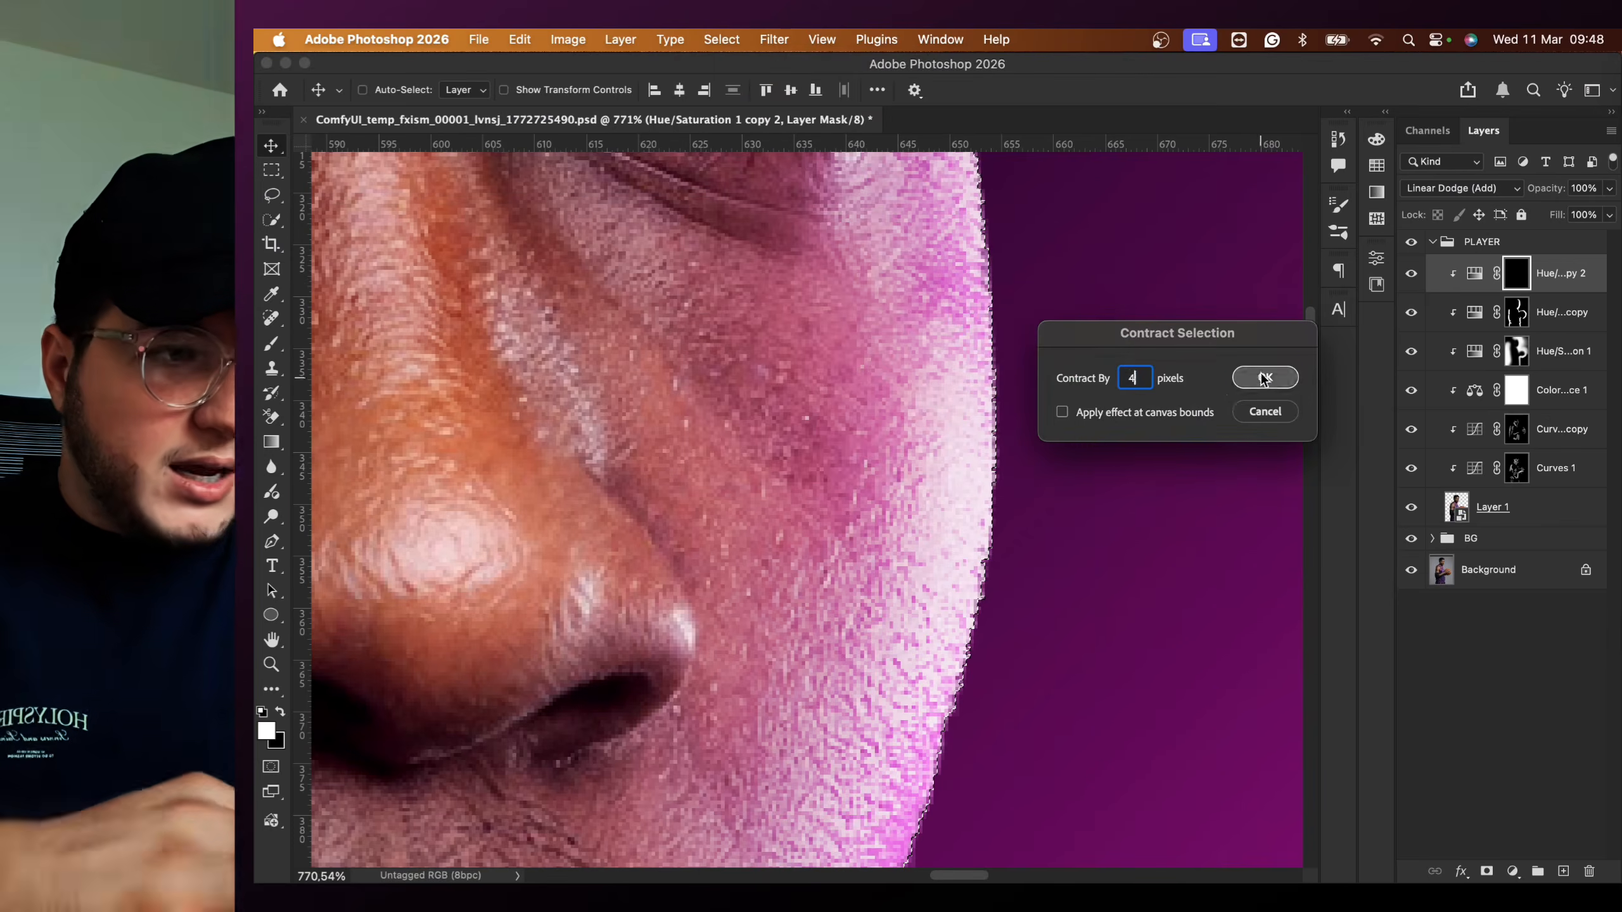
pyautogui.press('Return')
pyautogui.press('super+z')
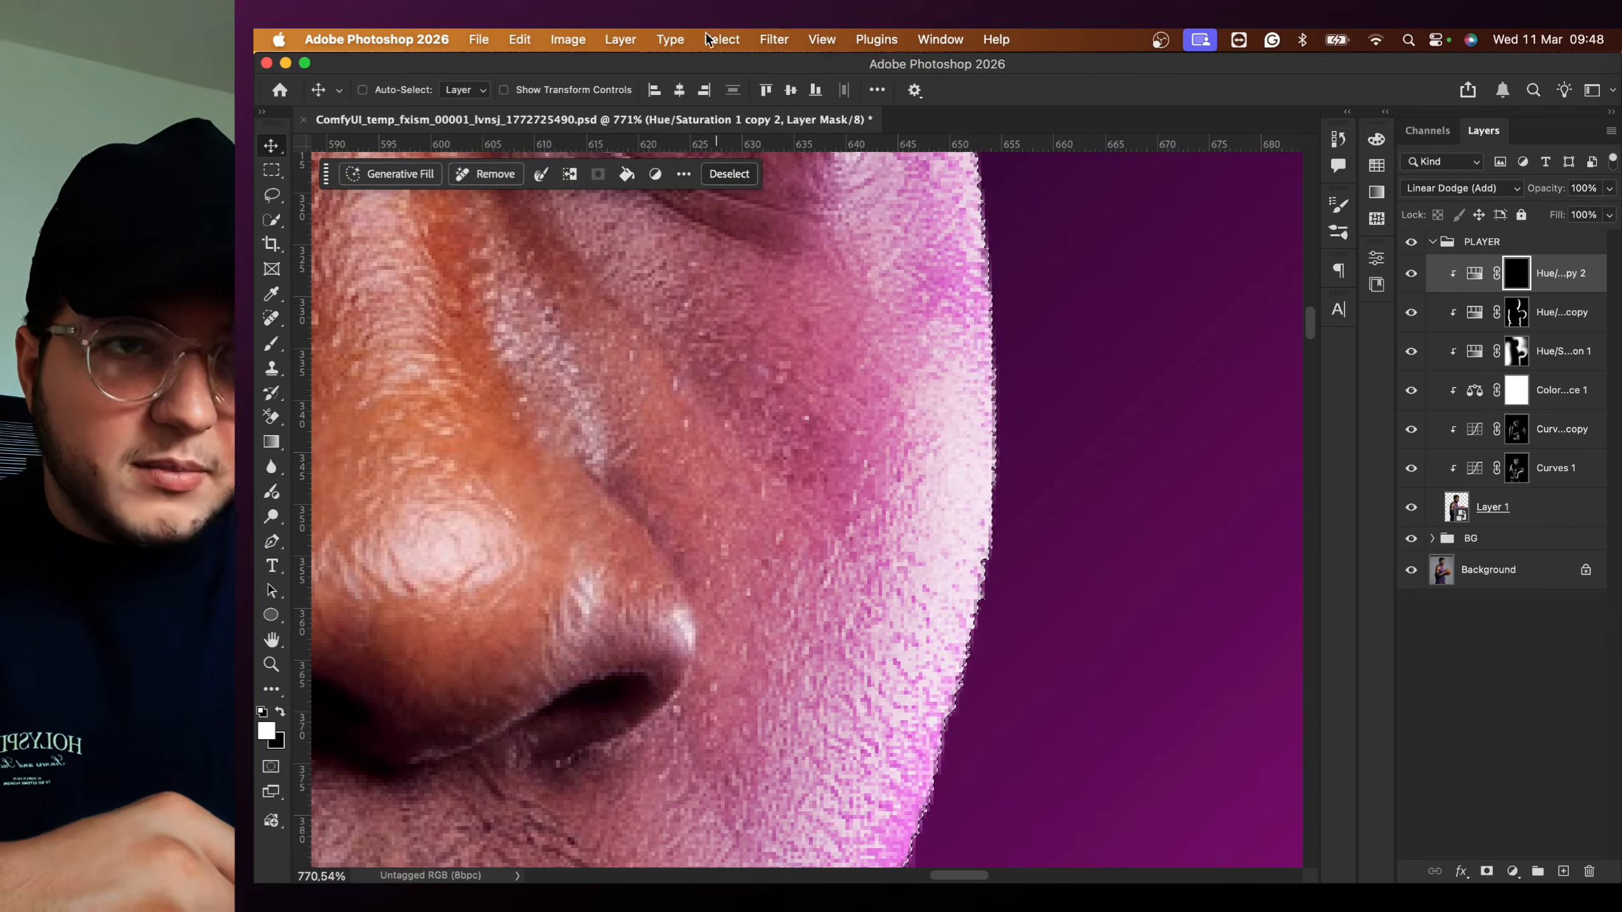
# - Contract the player selection by 3 pixels
pyautogui.click(722, 39)
pyautogui.moveTo(887, 317)
pyautogui.click(992, 366)
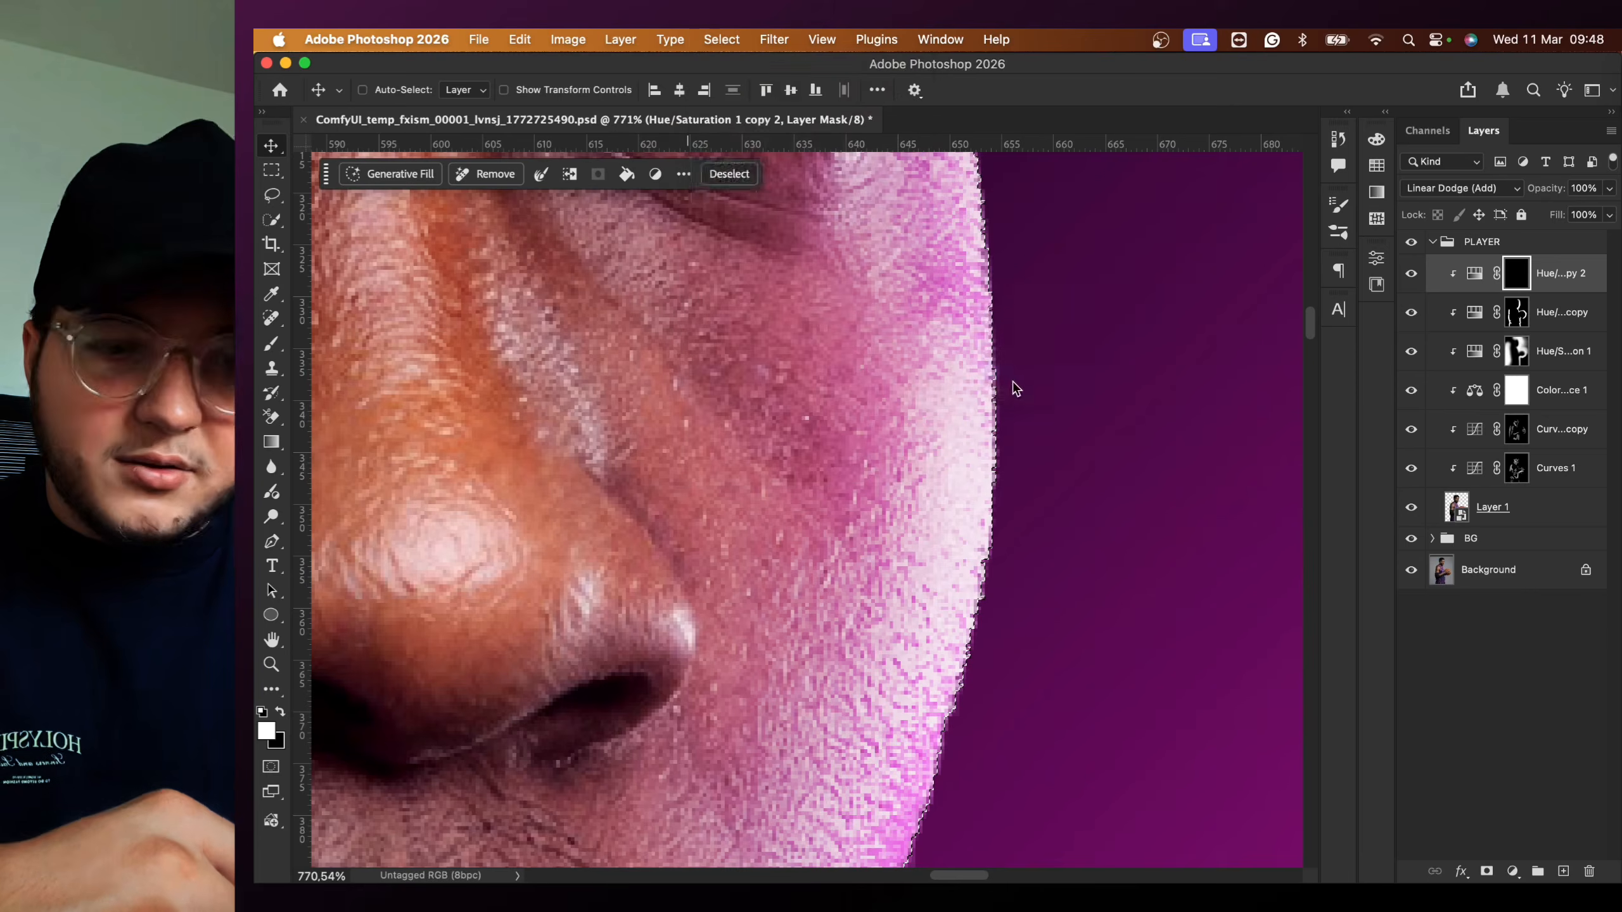
pyautogui.write('3')
pyautogui.click(1265, 377)
pyautogui.scroll(-10, 1054, 543)
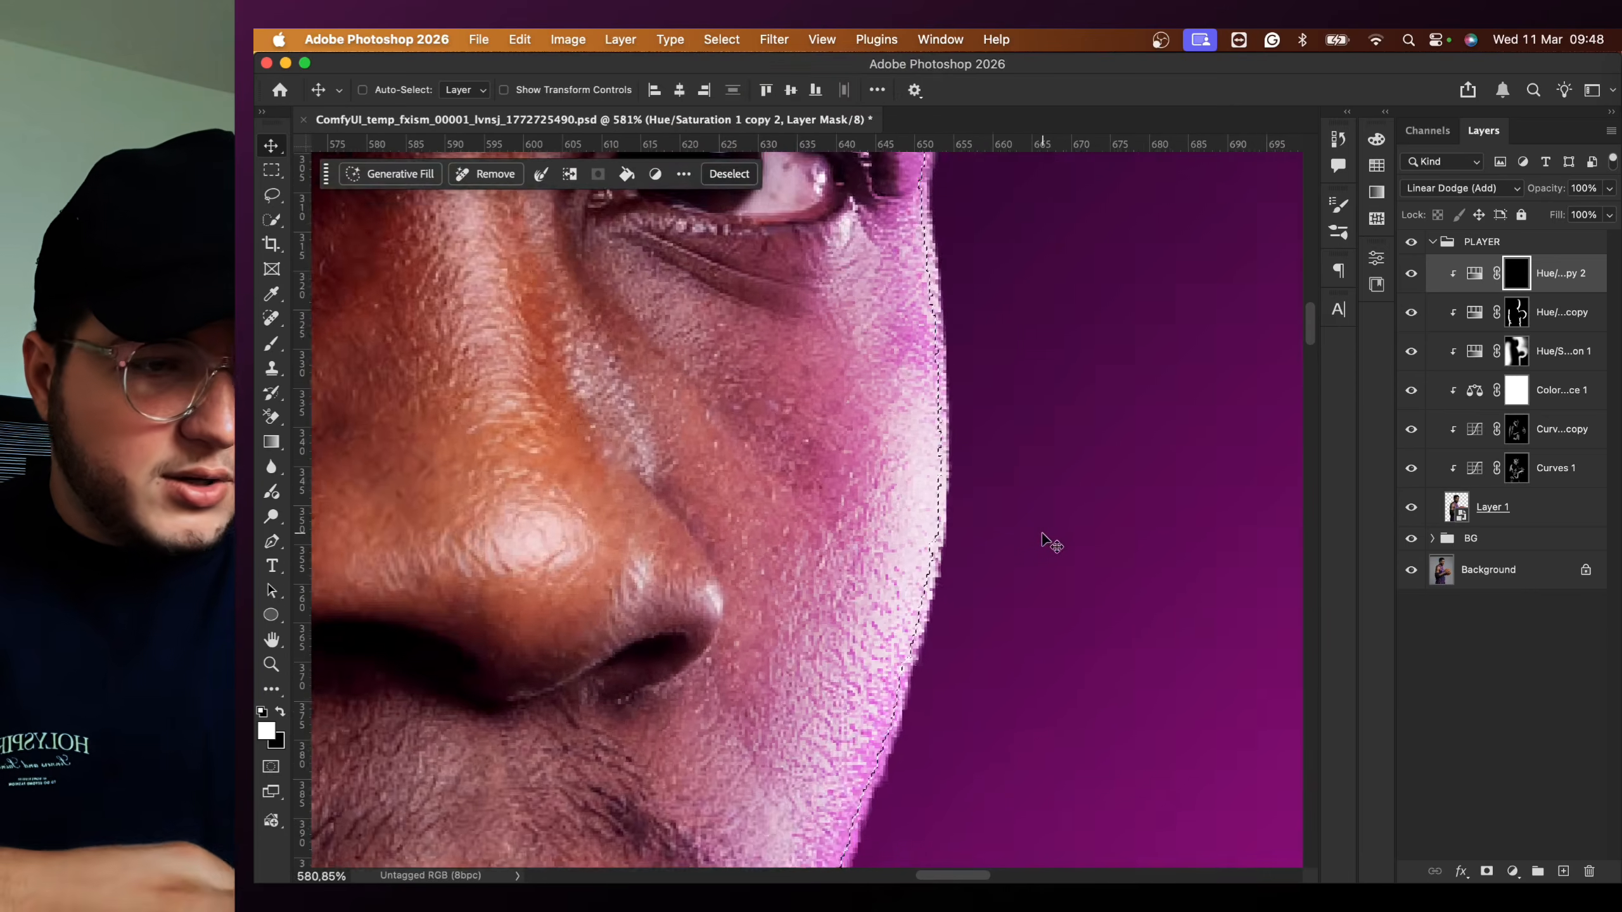
pyautogui.scroll(-2, 843, 527)
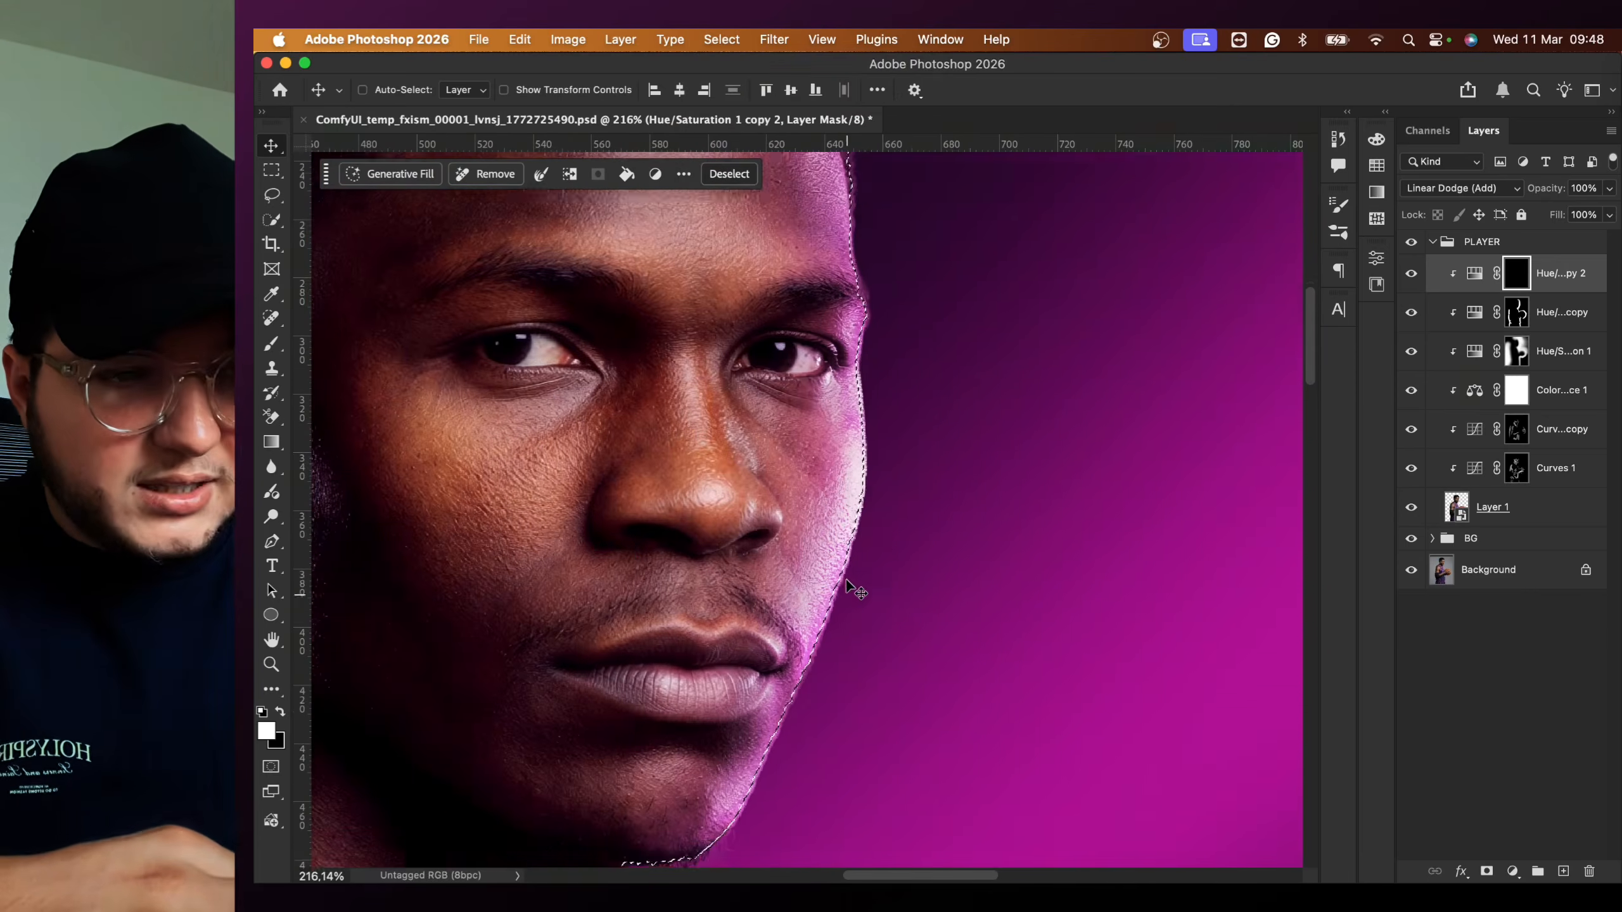
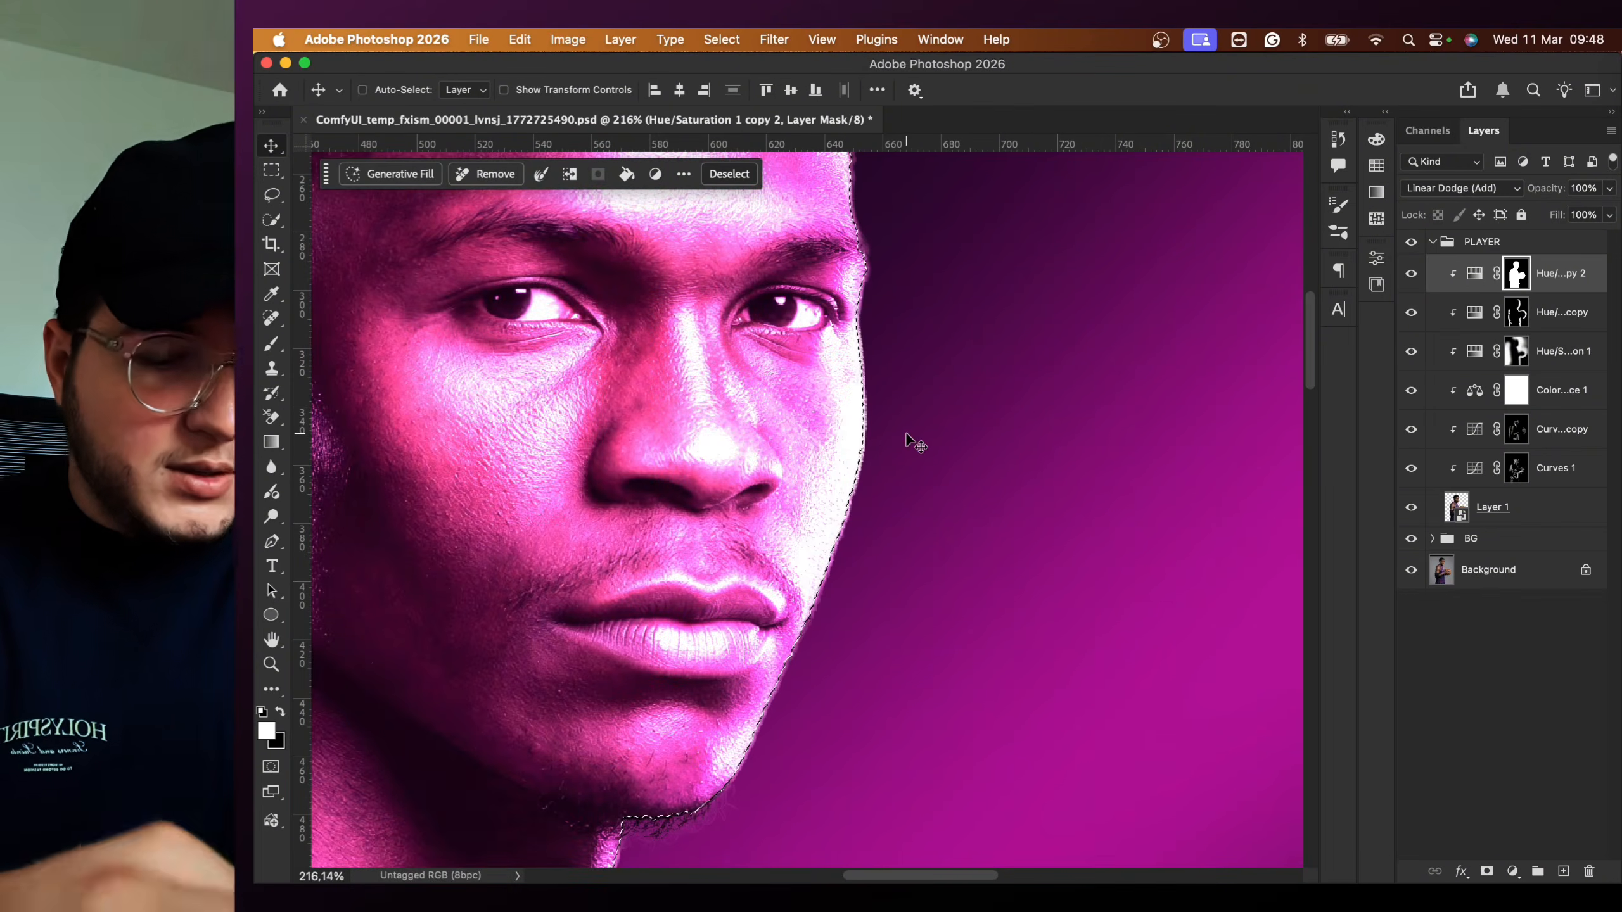
# - Deselect and invert the top Hue/Saturation copy's mask so the effect covers only the player's thin outer edge
pyautogui.press('super+d')
pyautogui.scroll(-6, 1048, 446)
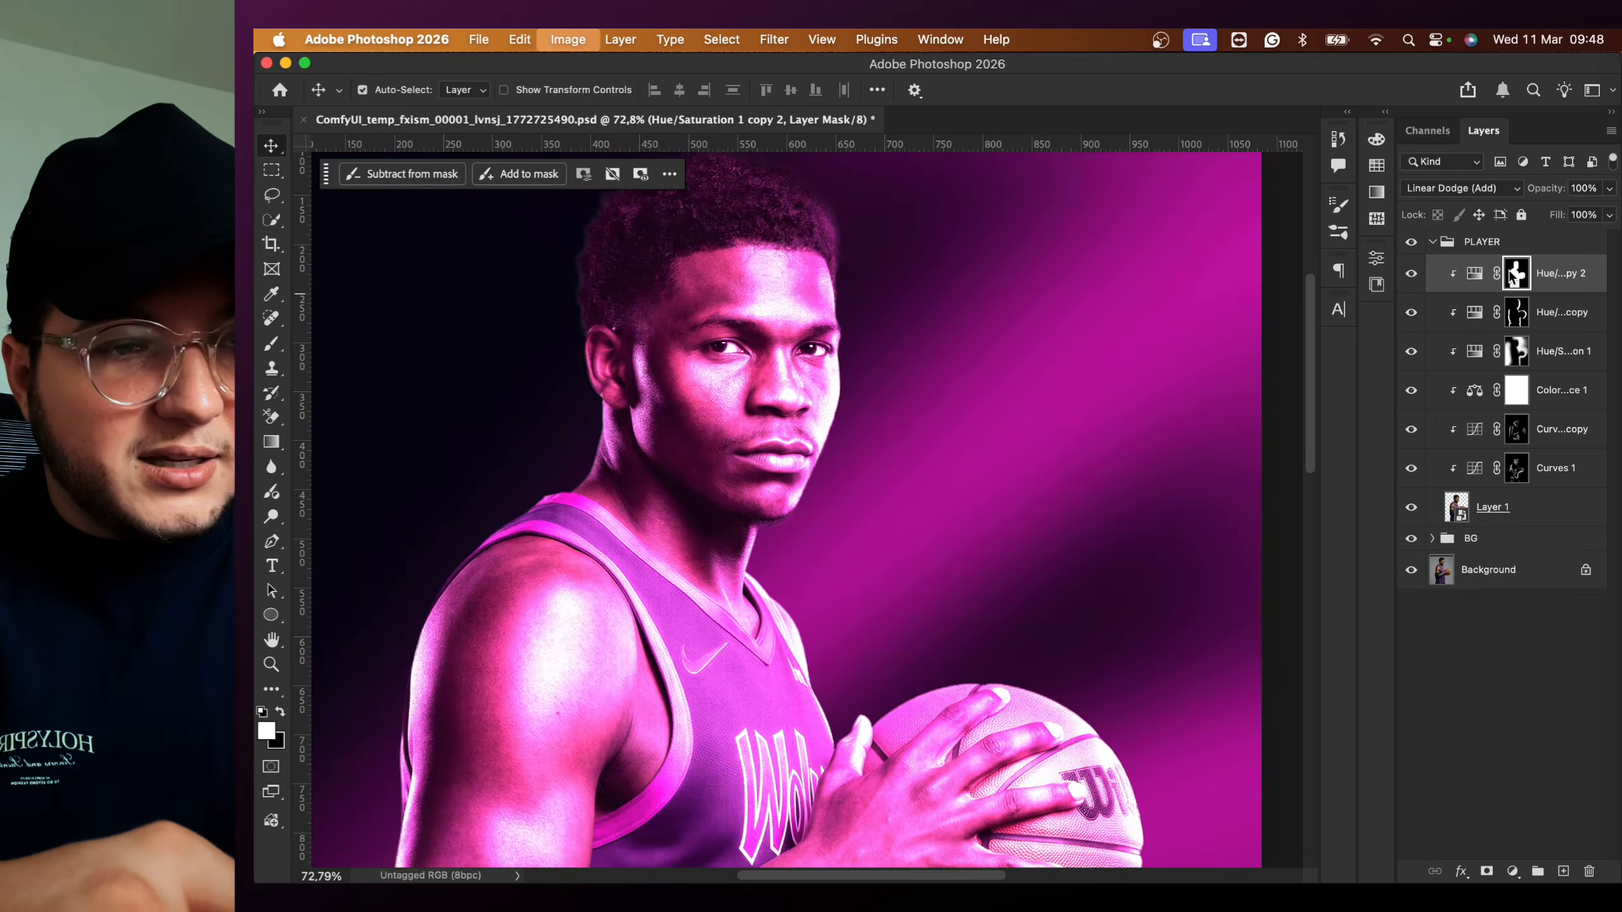
pyautogui.press('super+i')
pyautogui.scroll(4, 917, 436)
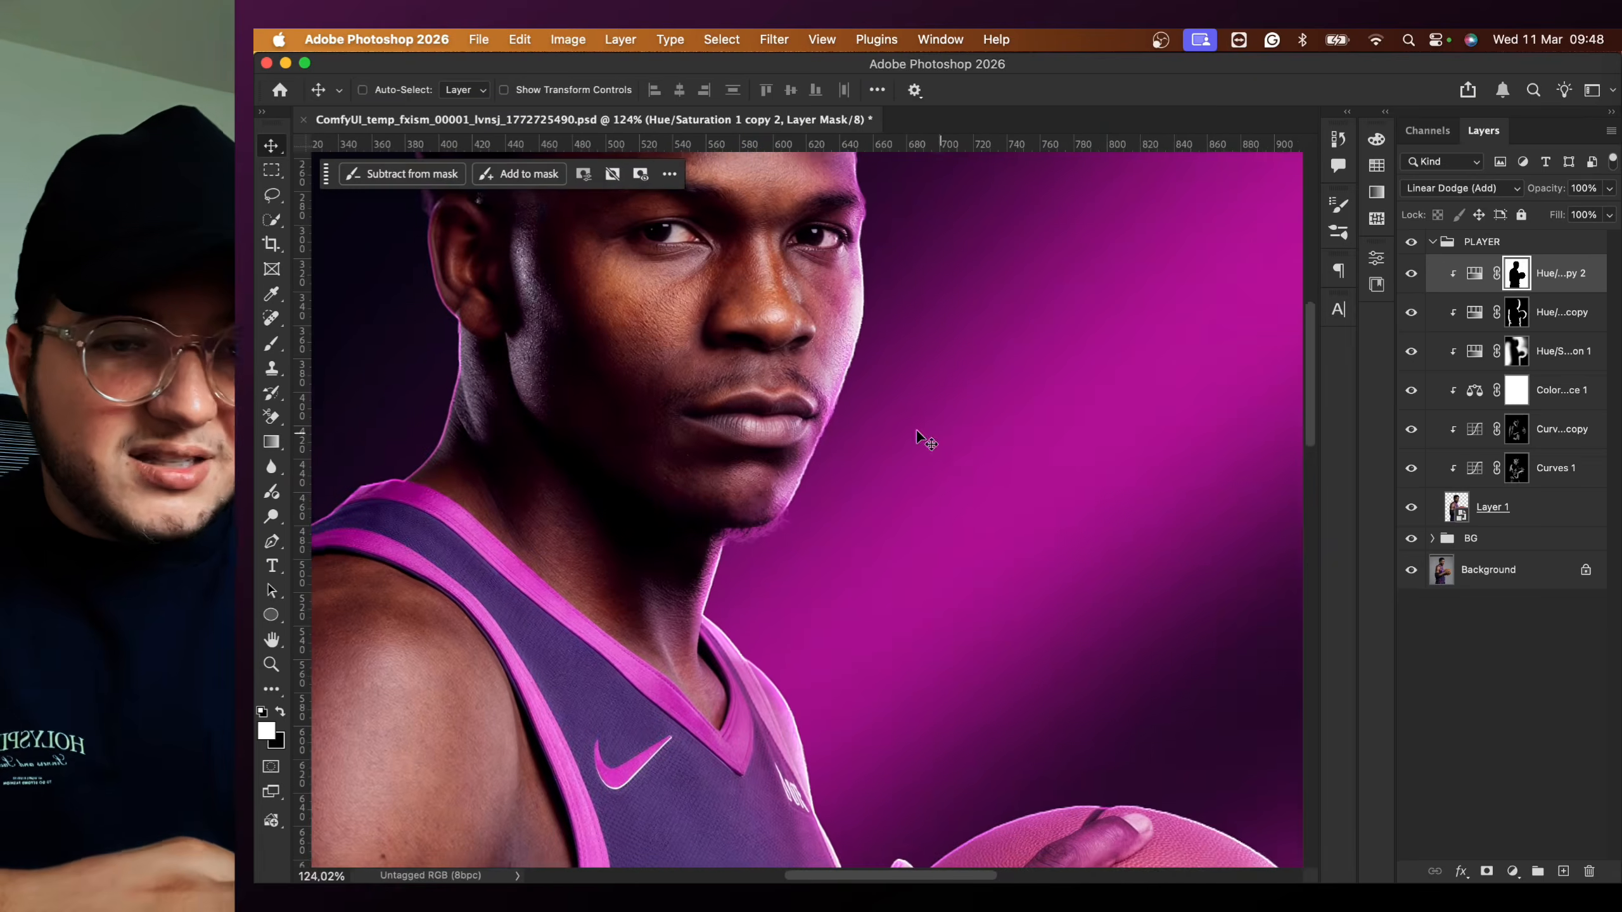
pyautogui.scroll(5, 926, 441)
pyautogui.hscroll(-5, 926, 441)
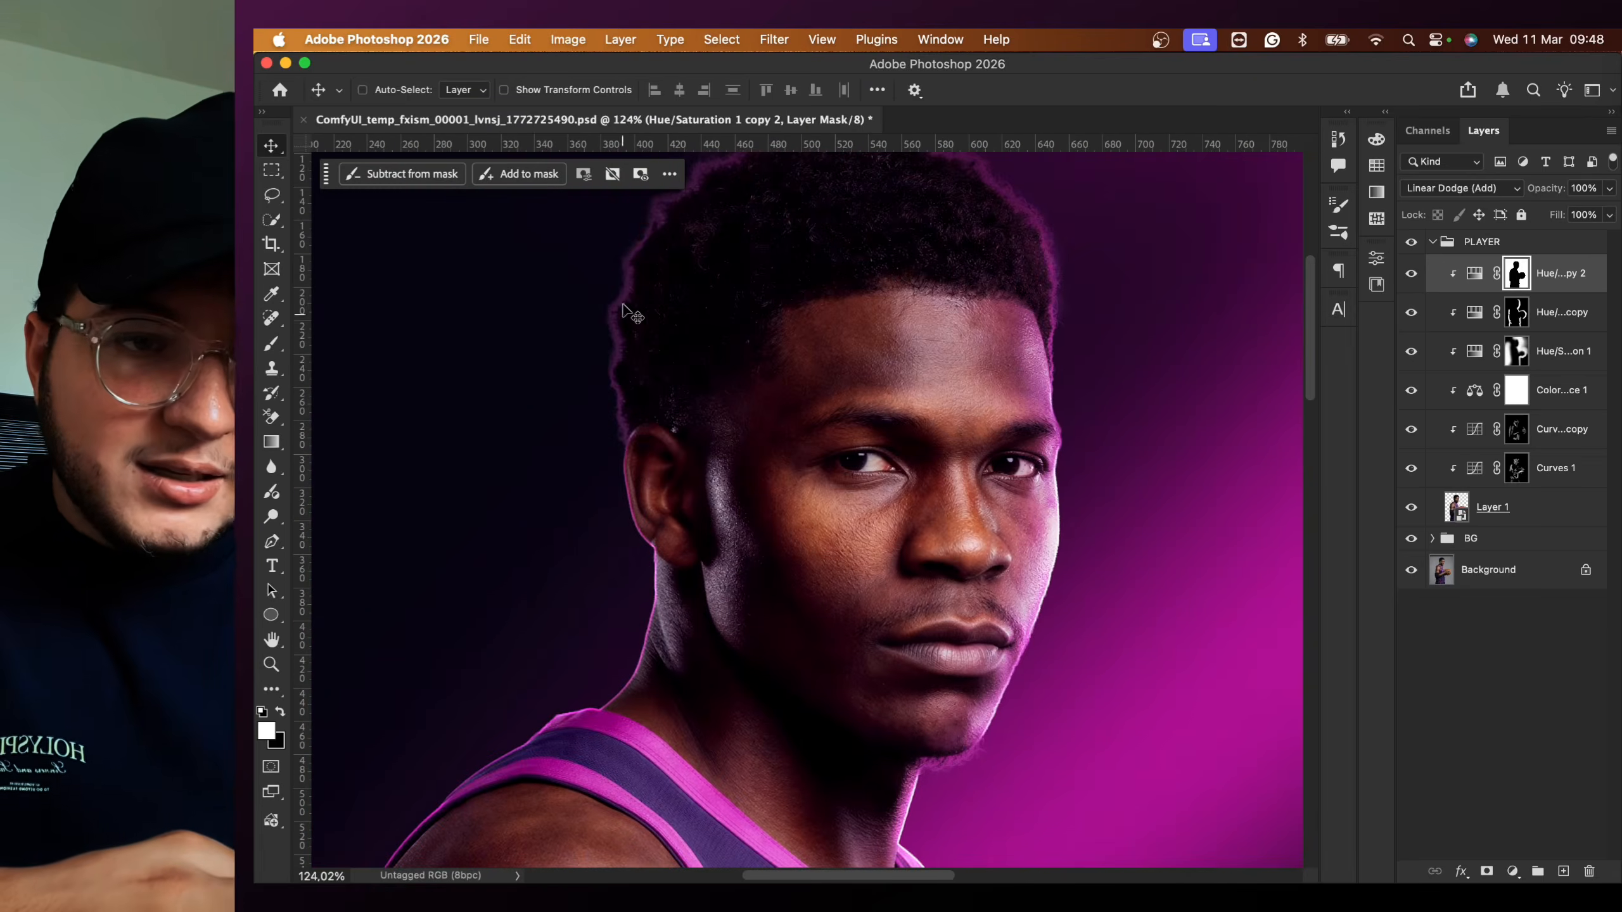
pyautogui.scroll(-4, 1086, 415)
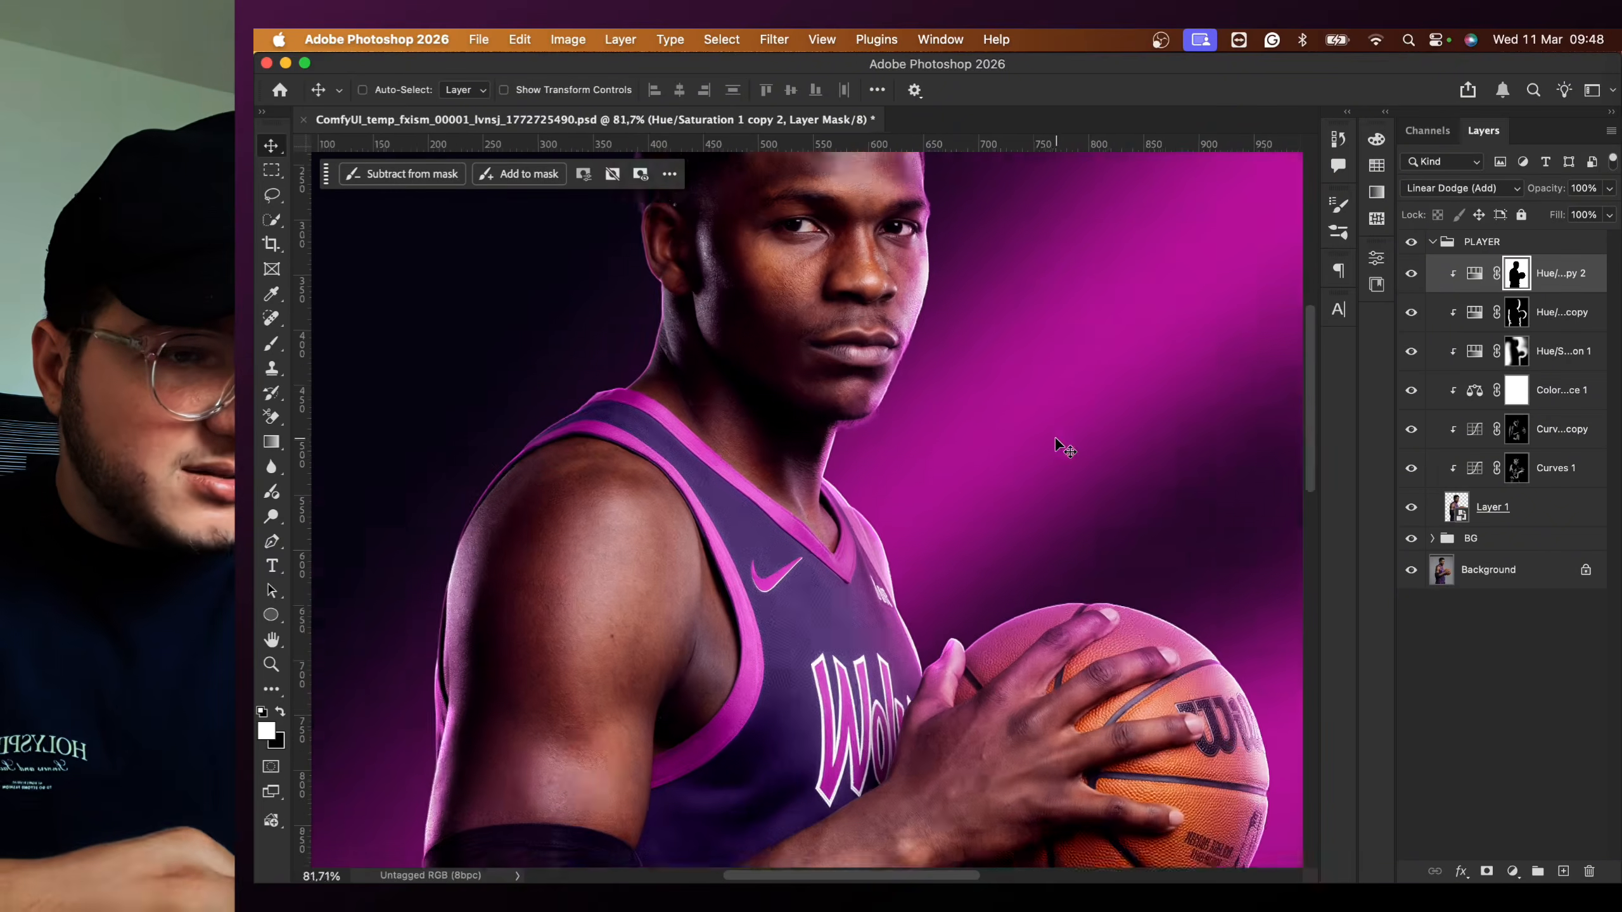
# - Compare the player with the three Hue/Saturation rim light layers hidden and shown
pyautogui.click(1412, 274)
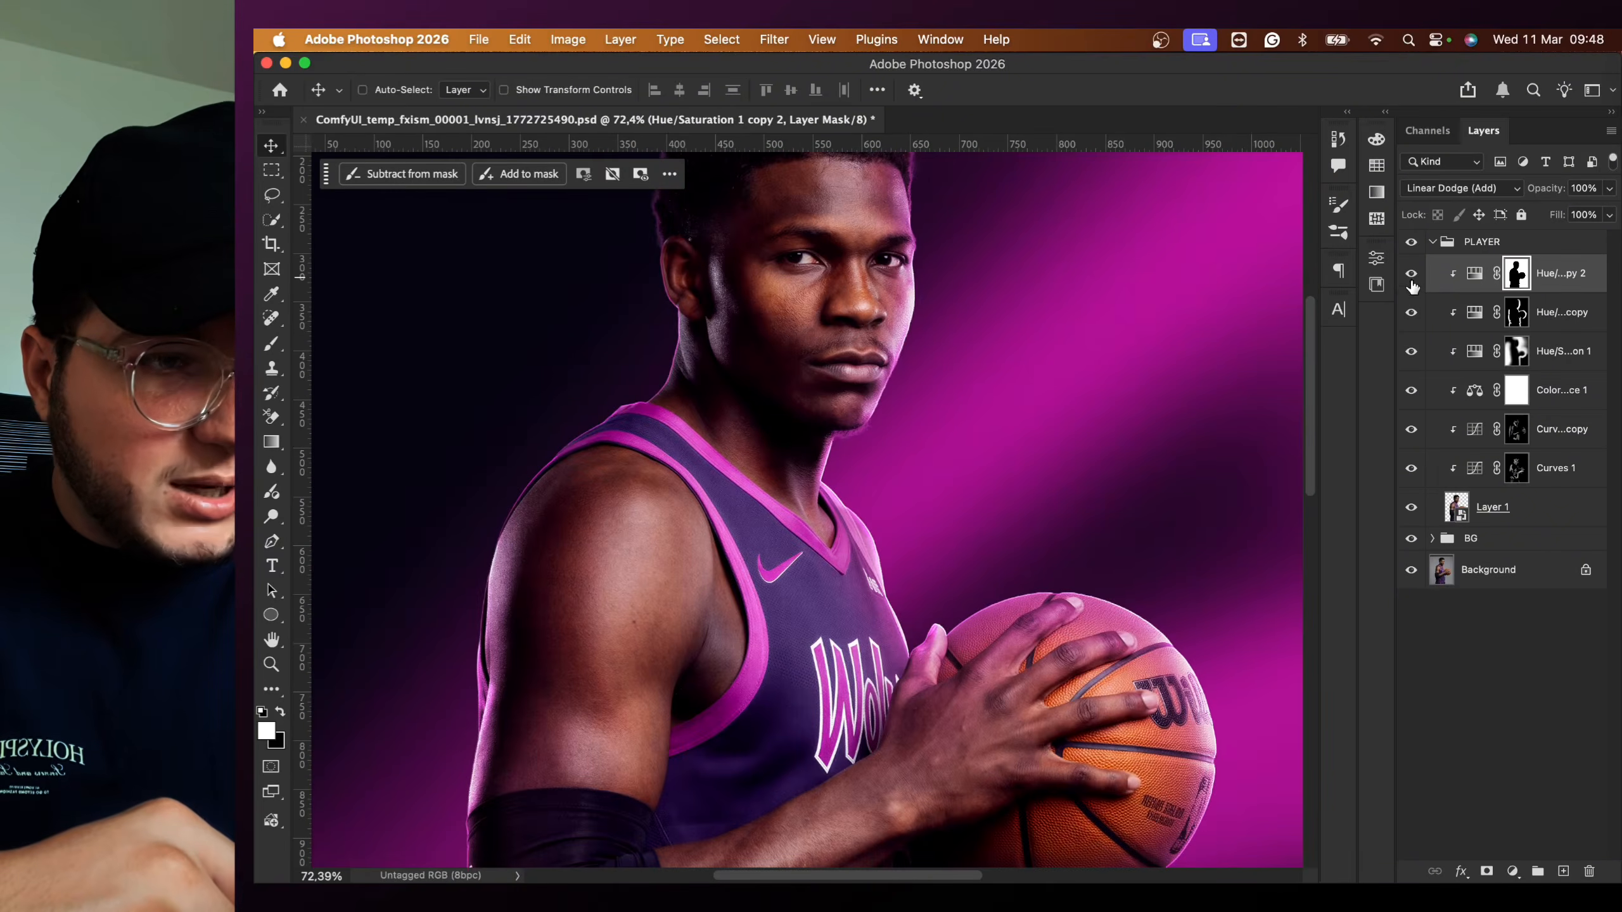
pyautogui.click(1412, 351)
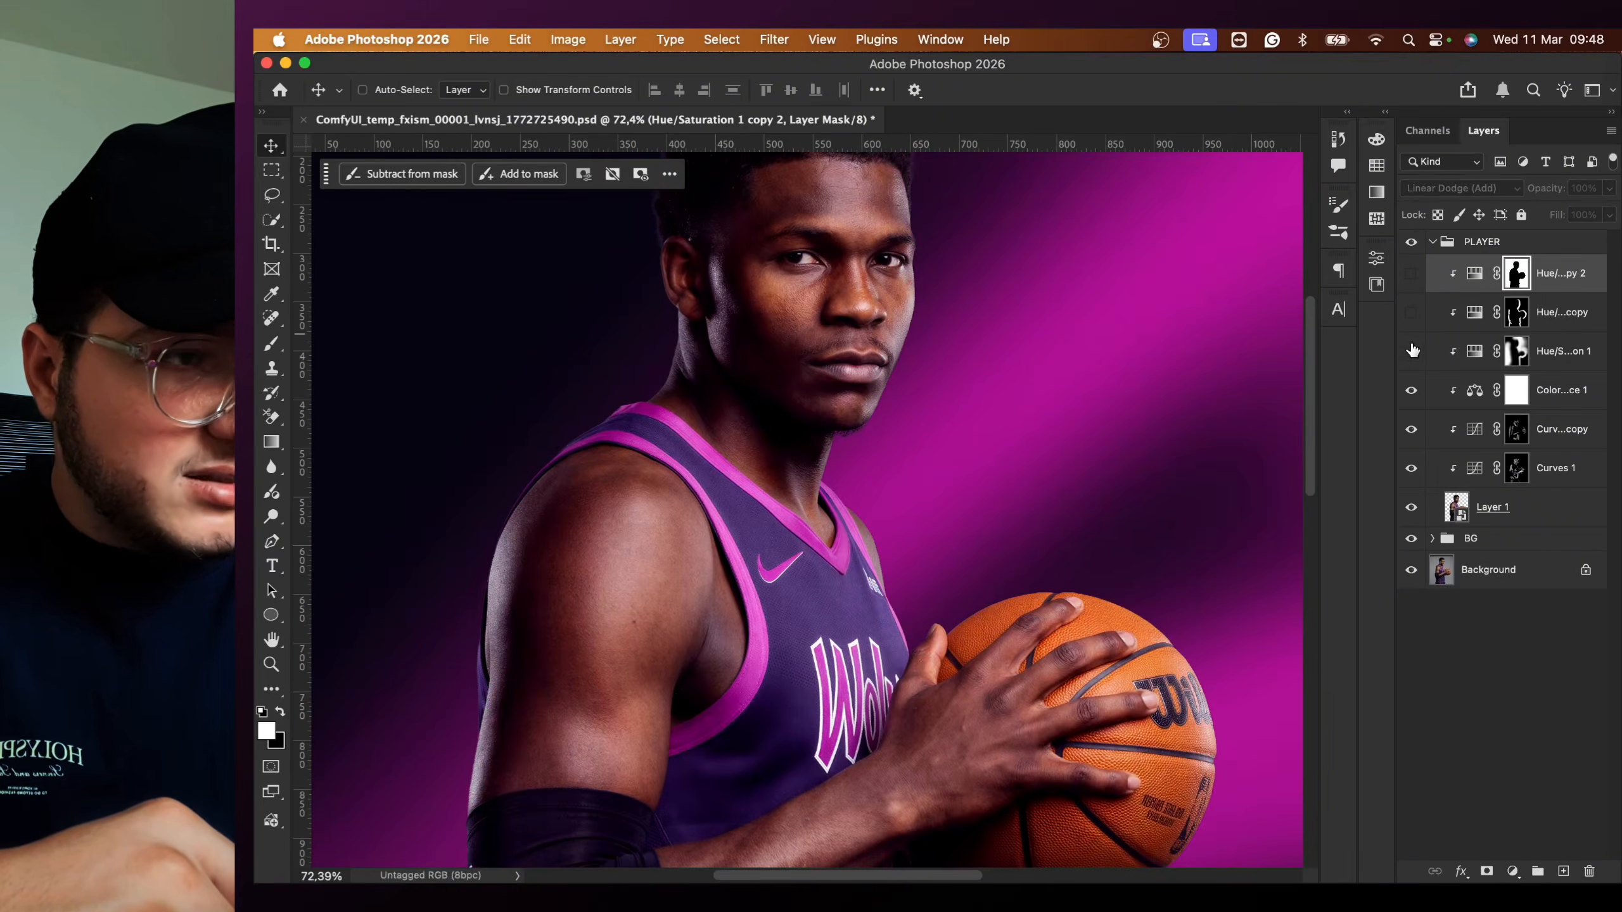
pyautogui.click(1411, 351)
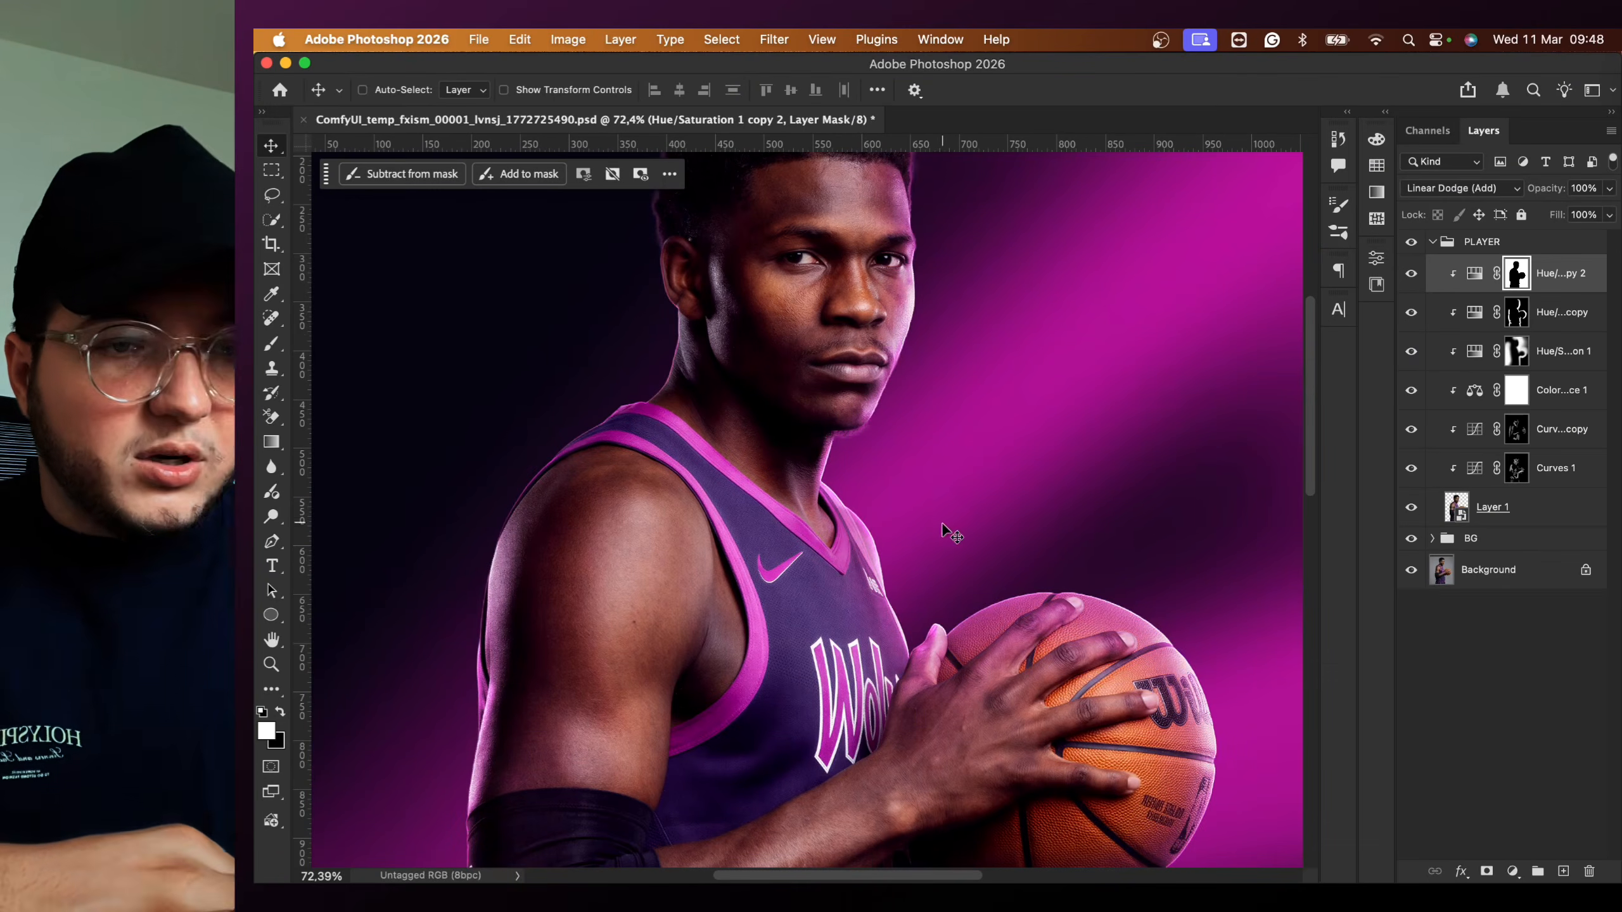
pyautogui.scroll(-1, 895, 472)
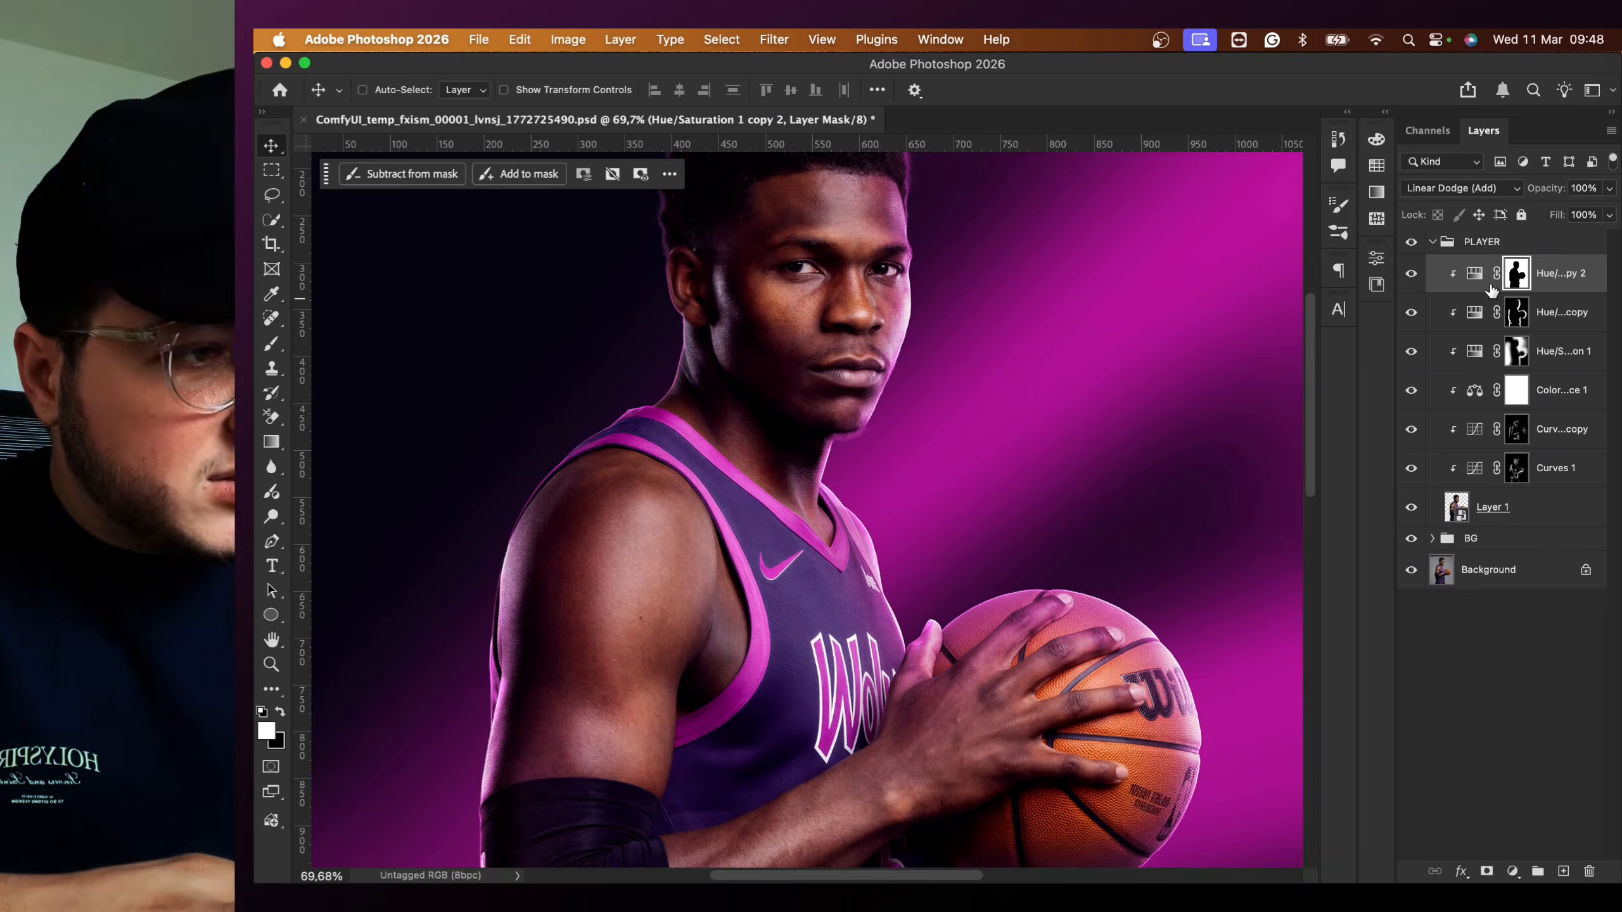
# - Set up a soft round brush at 500 px with 0% hardness and make black the foreground colour
pyautogui.scroll(3, 667, 461)
pyautogui.hscroll(-2, 667, 461)
pyautogui.press('b')
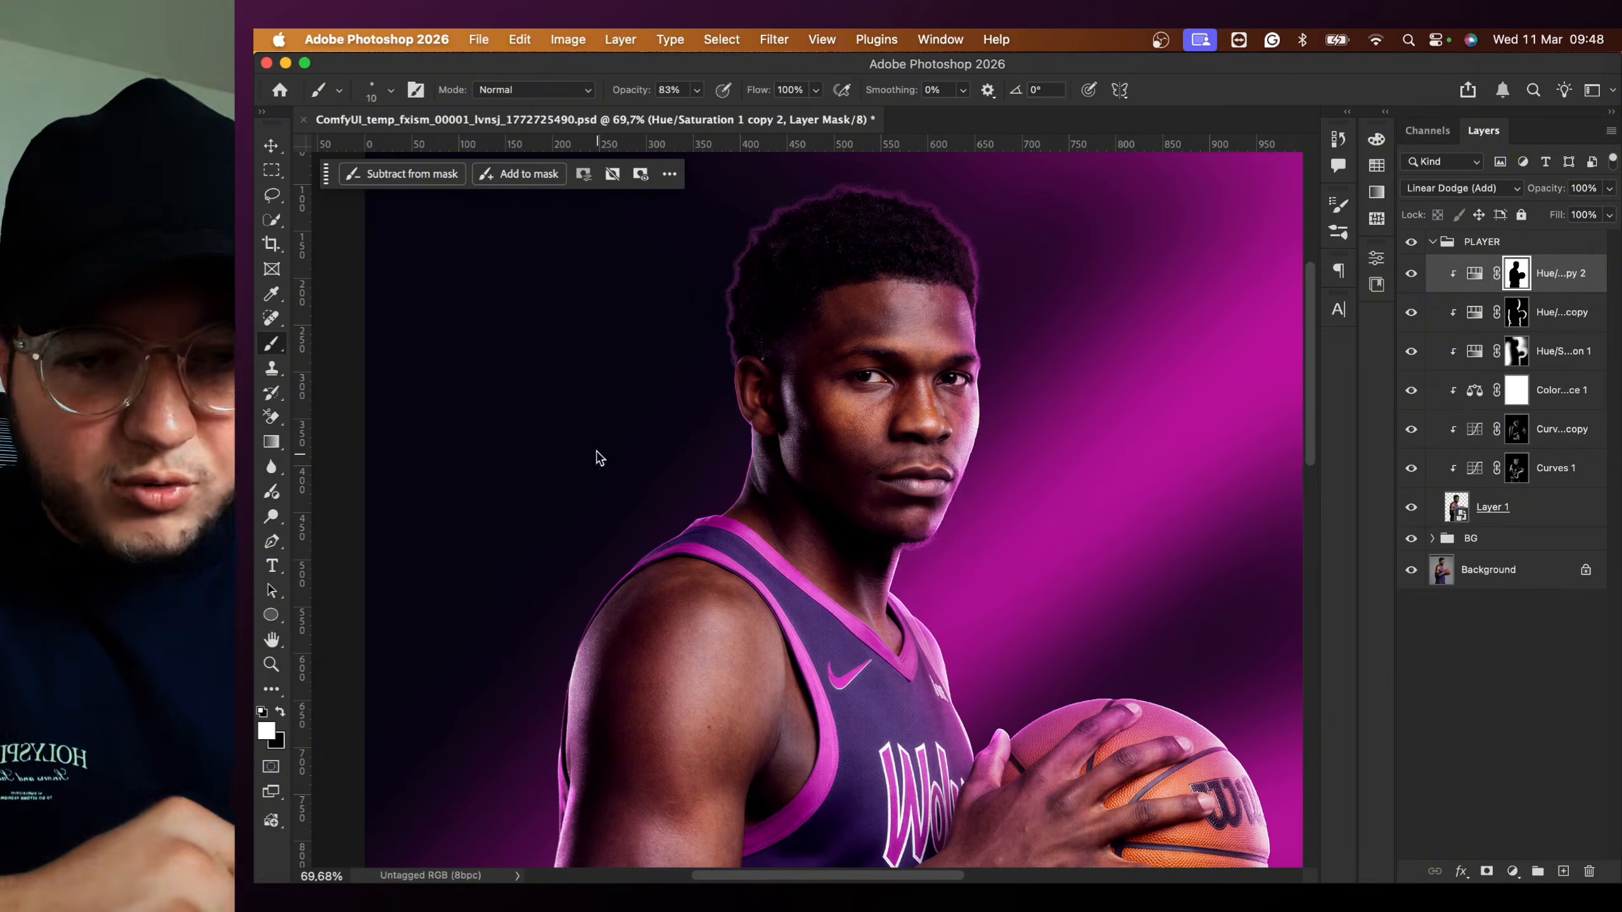
pyautogui.rightClick(792, 286)
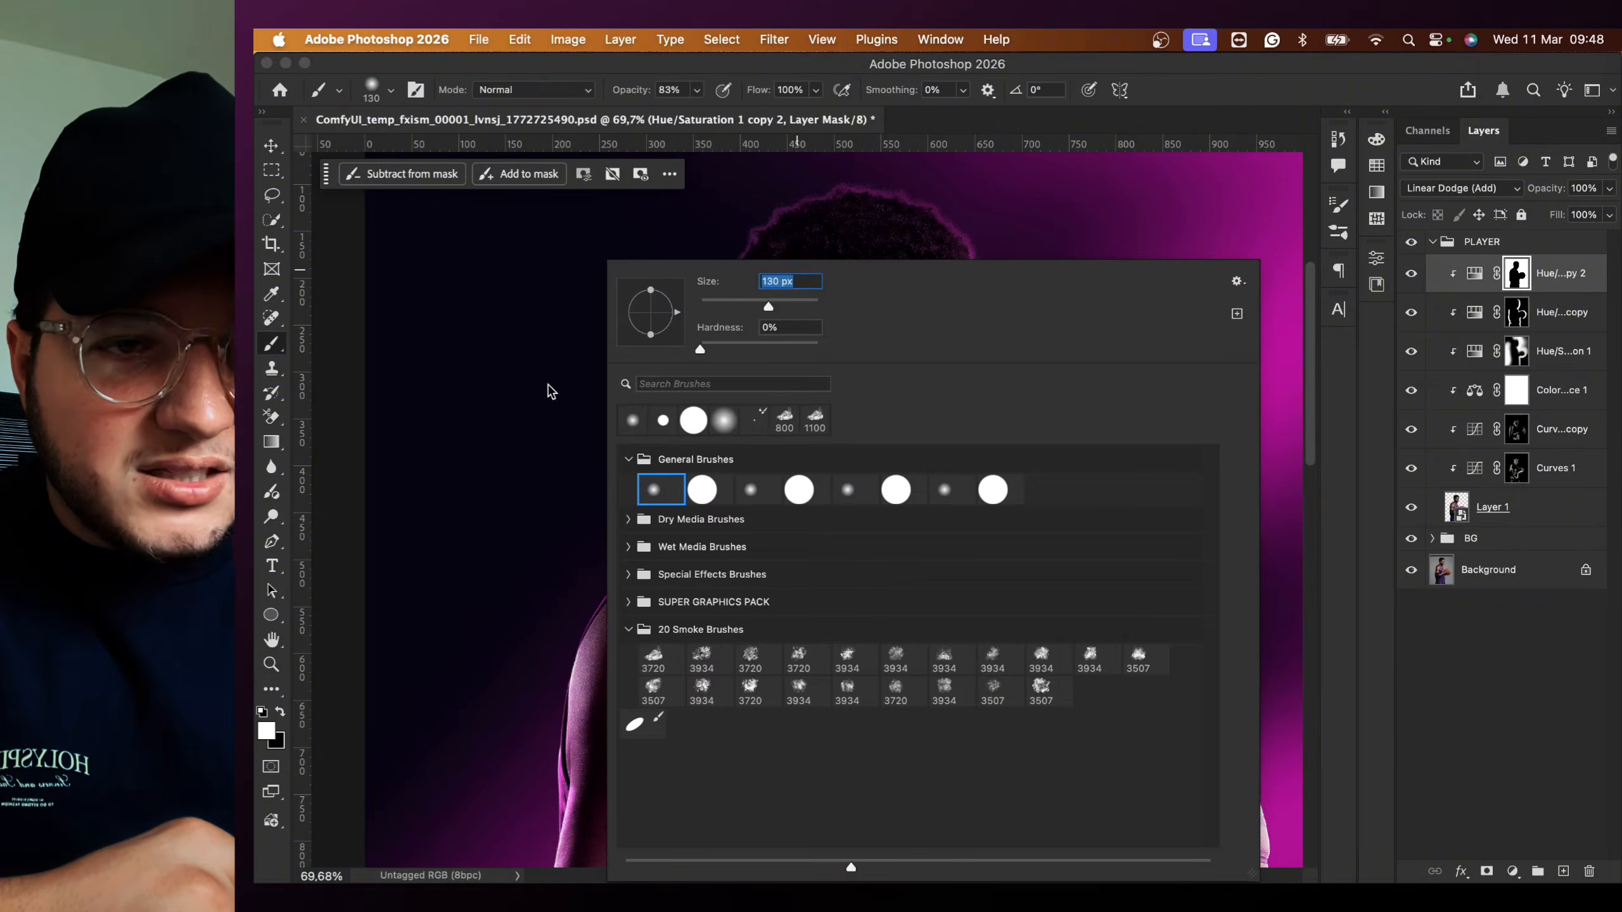
pyautogui.click(769, 70)
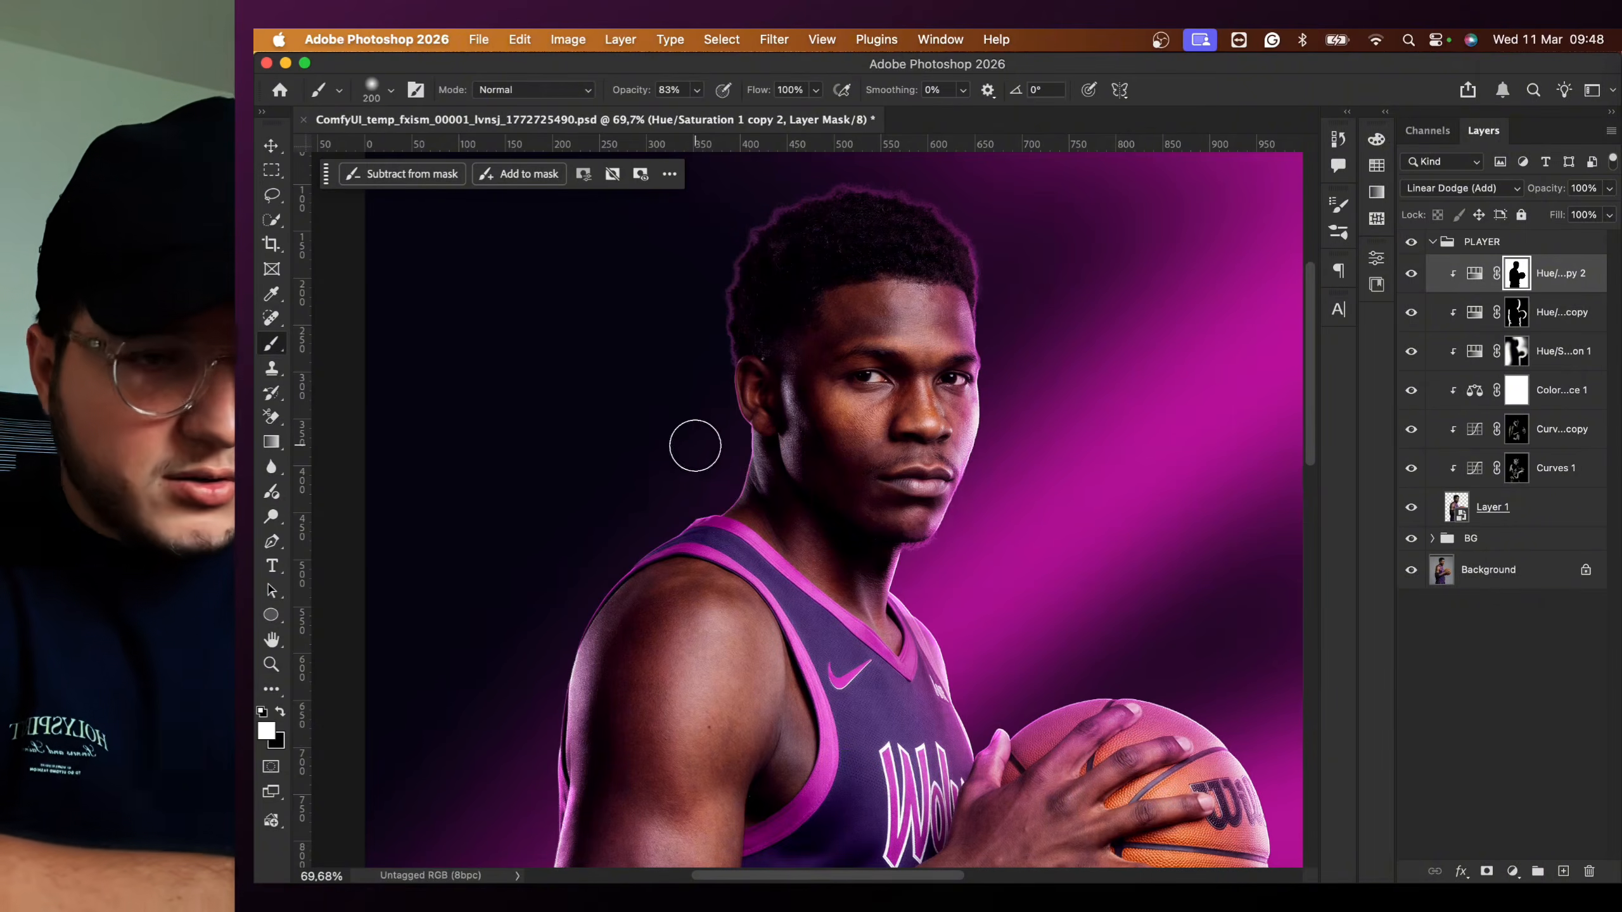
pyautogui.press(']')
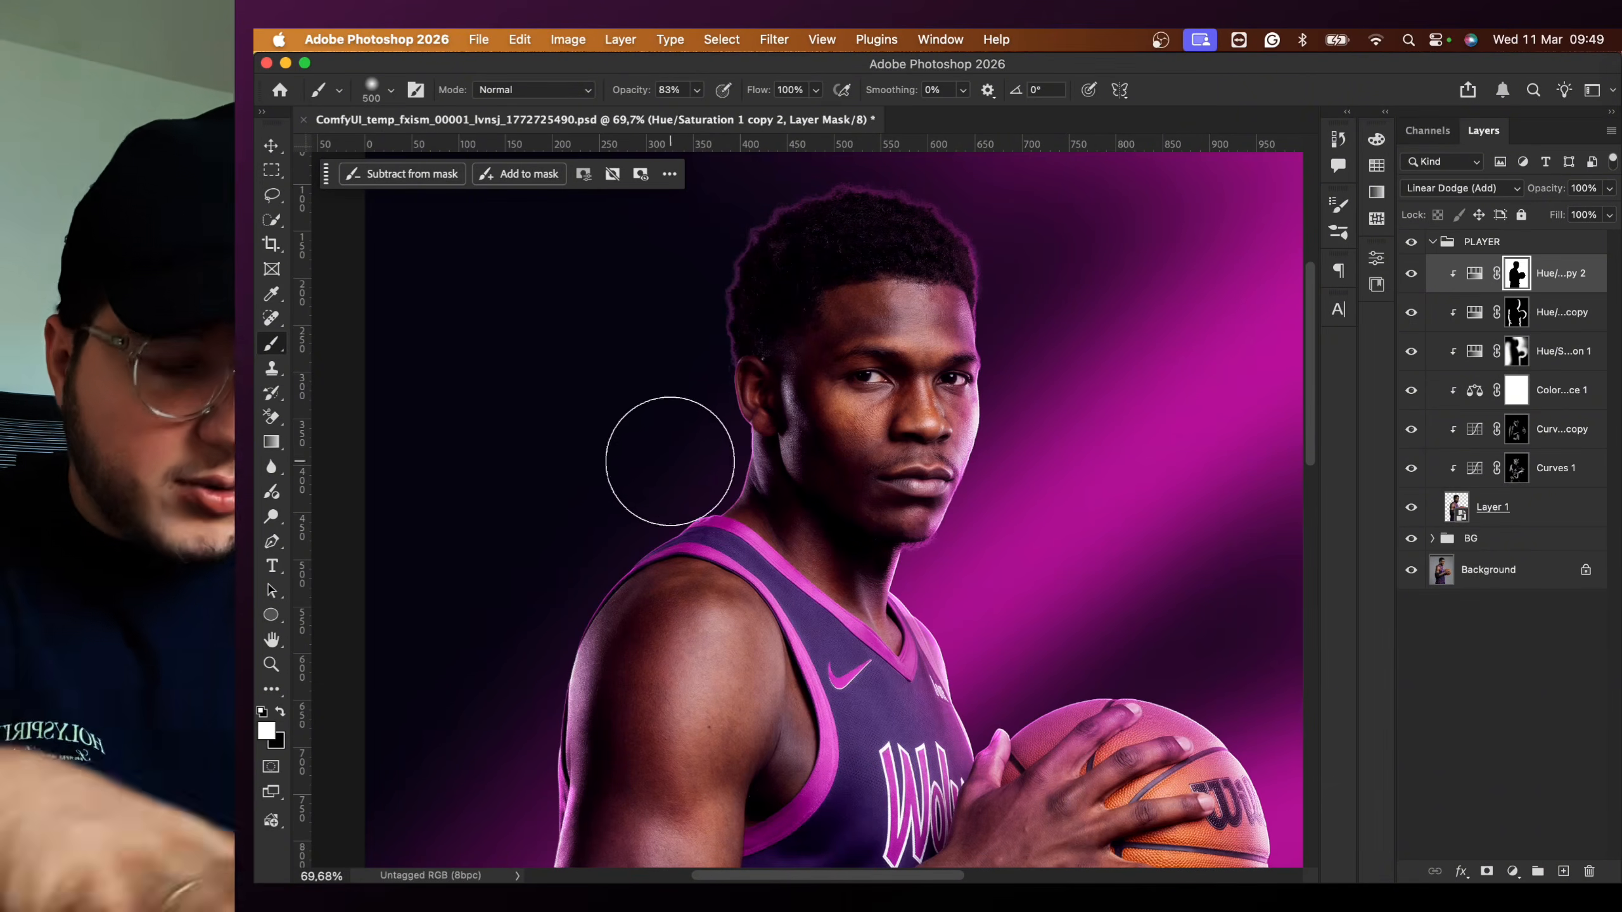
pyautogui.press('x')
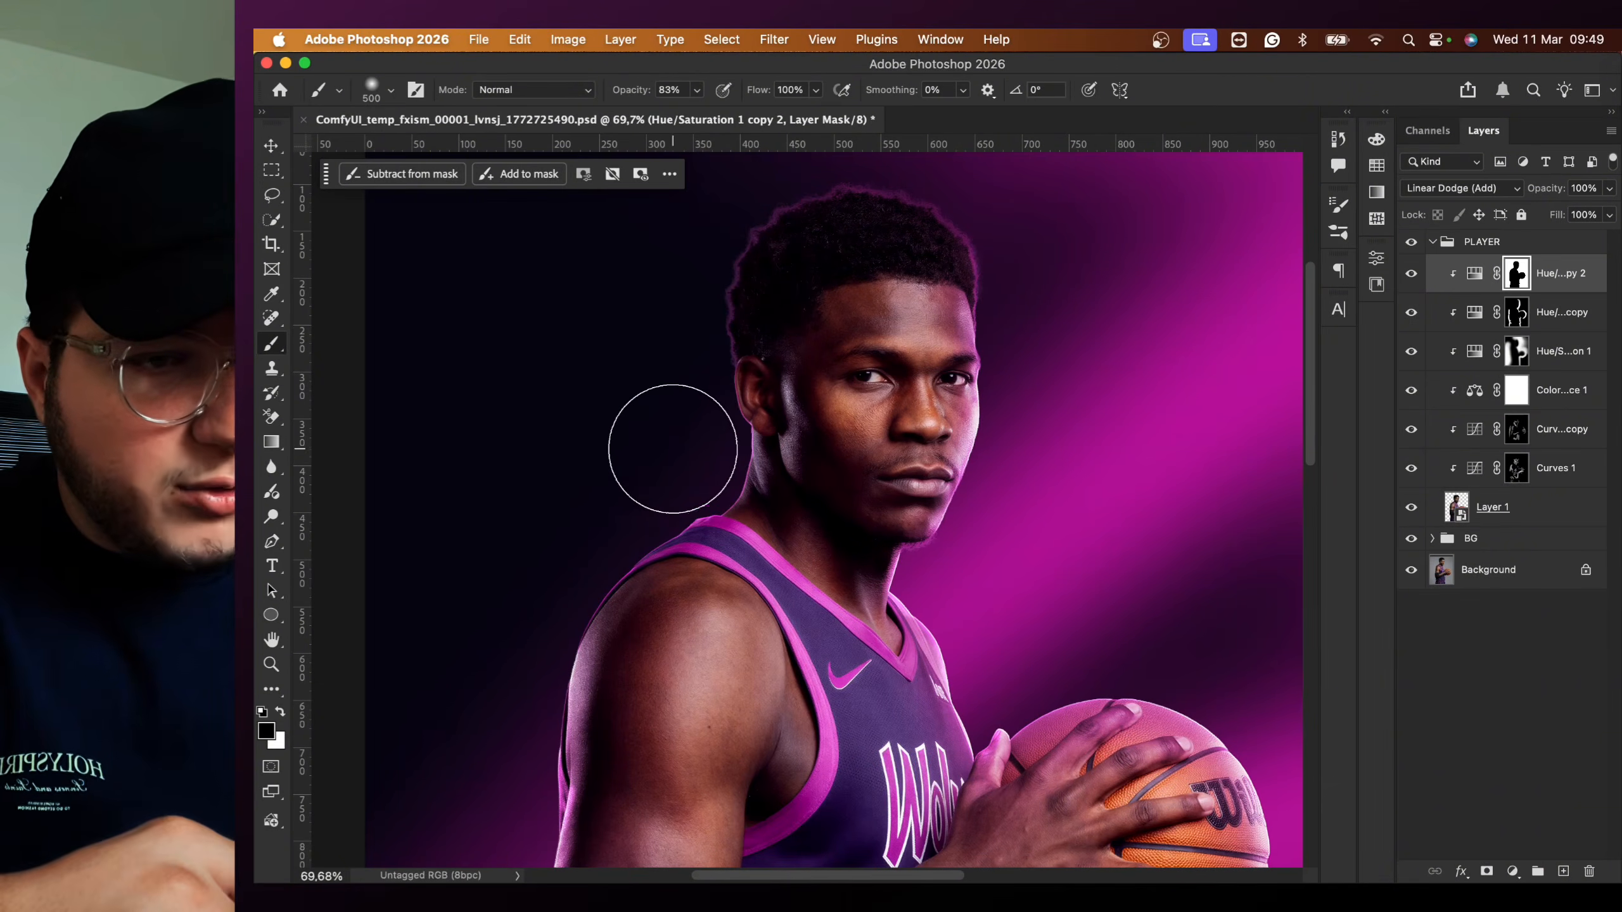
# - Paint black on the top Hue/Saturation mask to remove the edge highlight around the hair, neck and shoulder facing the dark background
pyautogui.moveTo(682, 451)
pyautogui.mouseDown()
pyautogui.moveTo(632, 378)
pyautogui.moveTo(635, 269)
pyautogui.moveTo(640, 334)
pyautogui.moveTo(665, 210)
pyautogui.mouseUp()
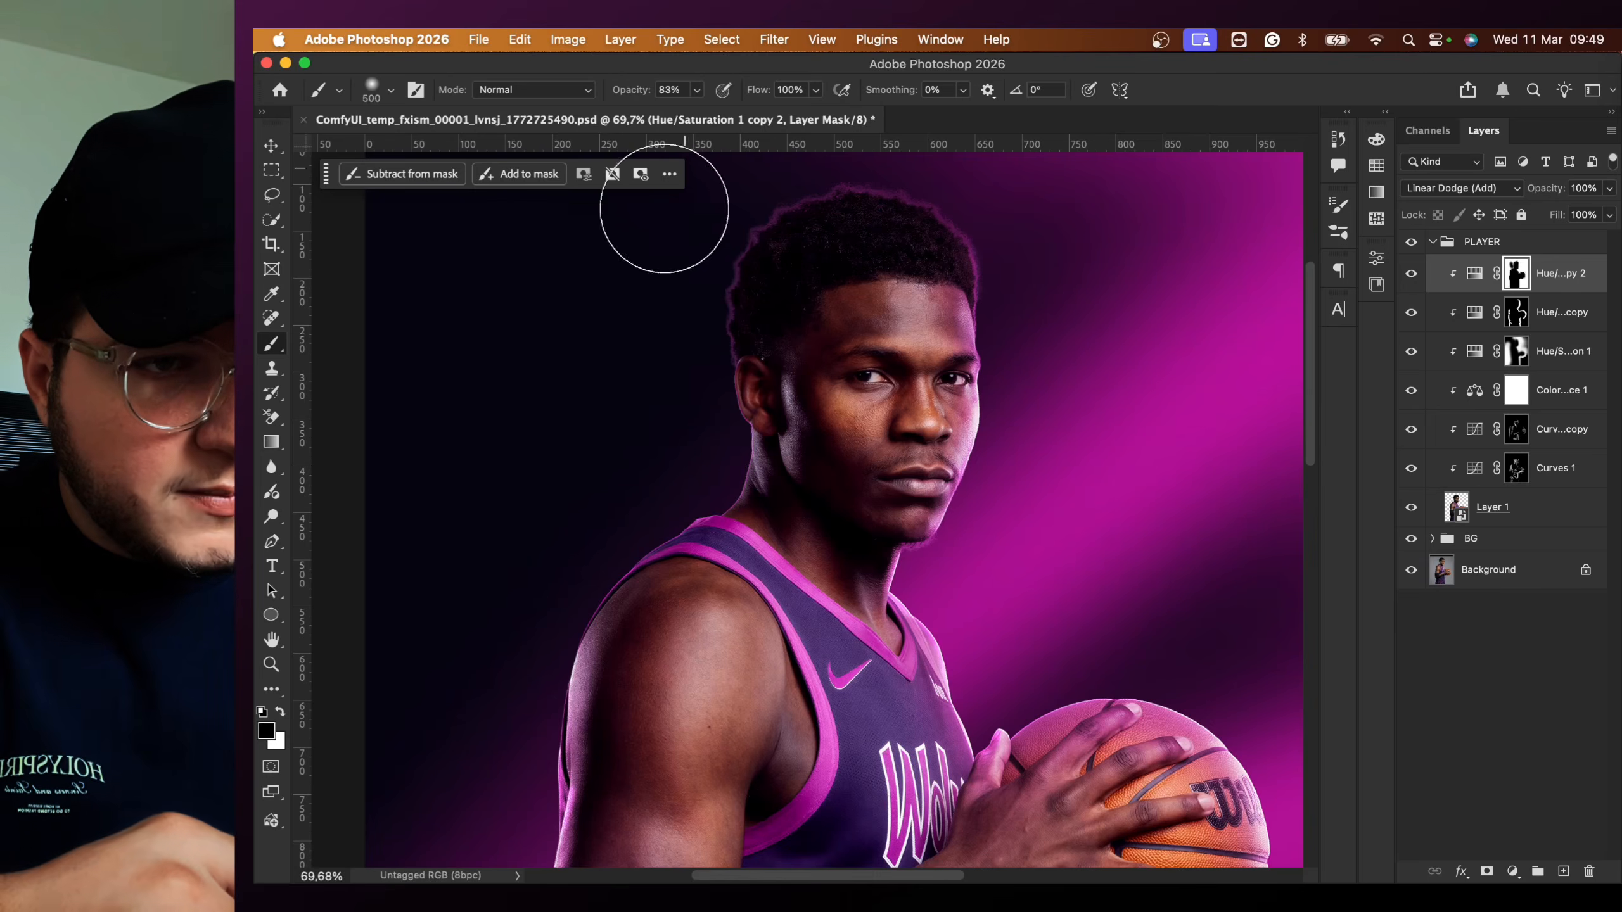
pyautogui.scroll(1, 701, 307)
pyautogui.scroll(1, 701, 307)
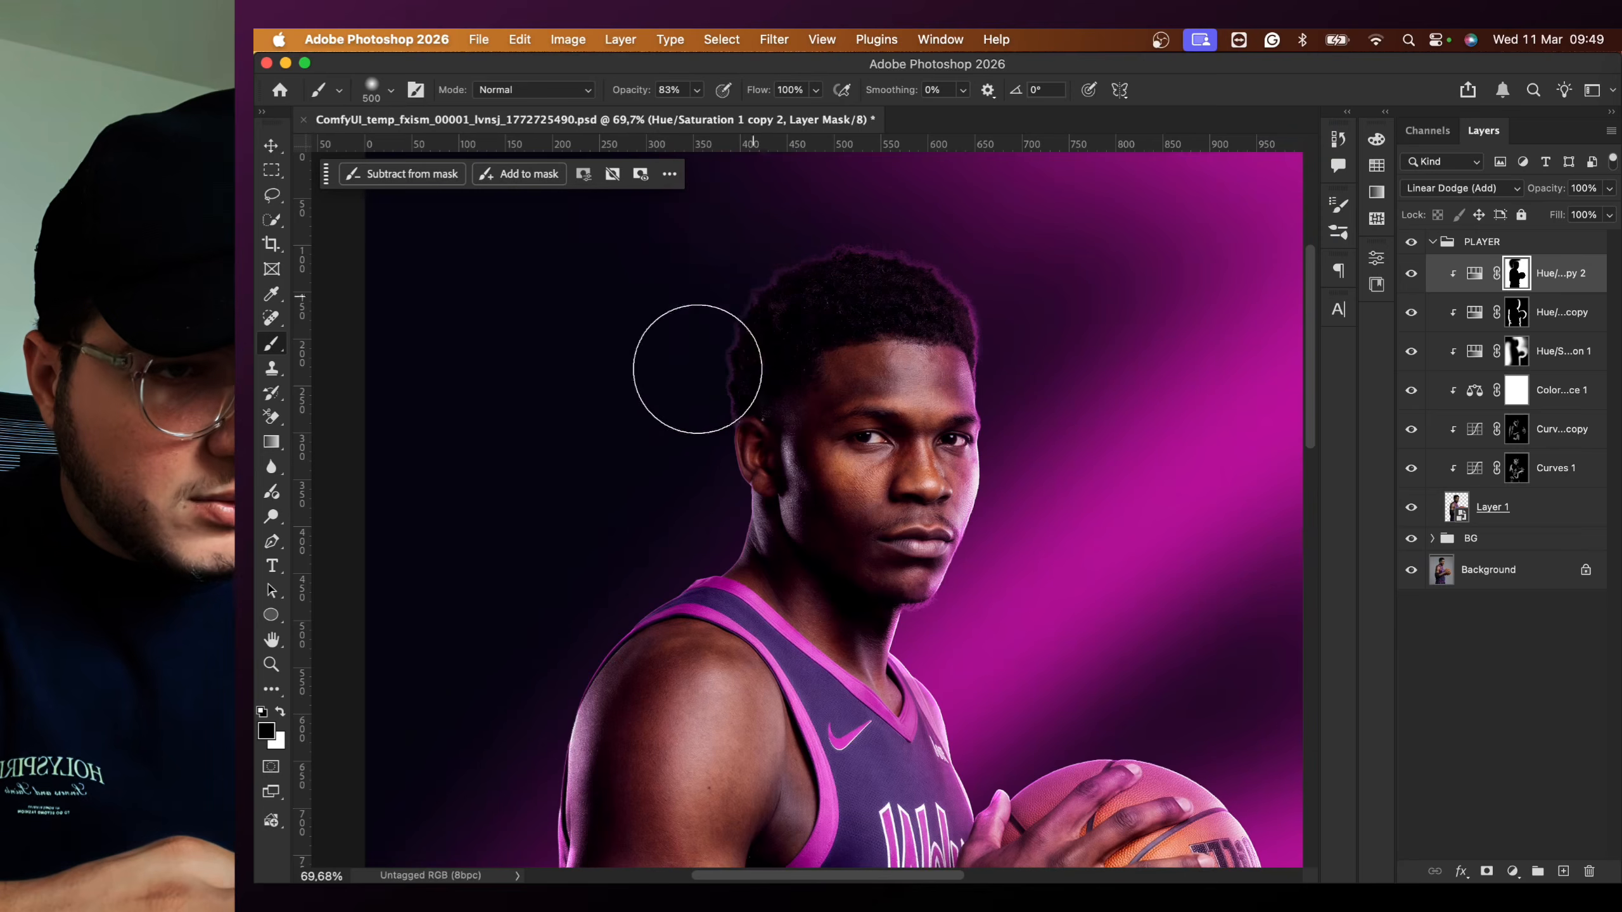
pyautogui.scroll(-3, 638, 435)
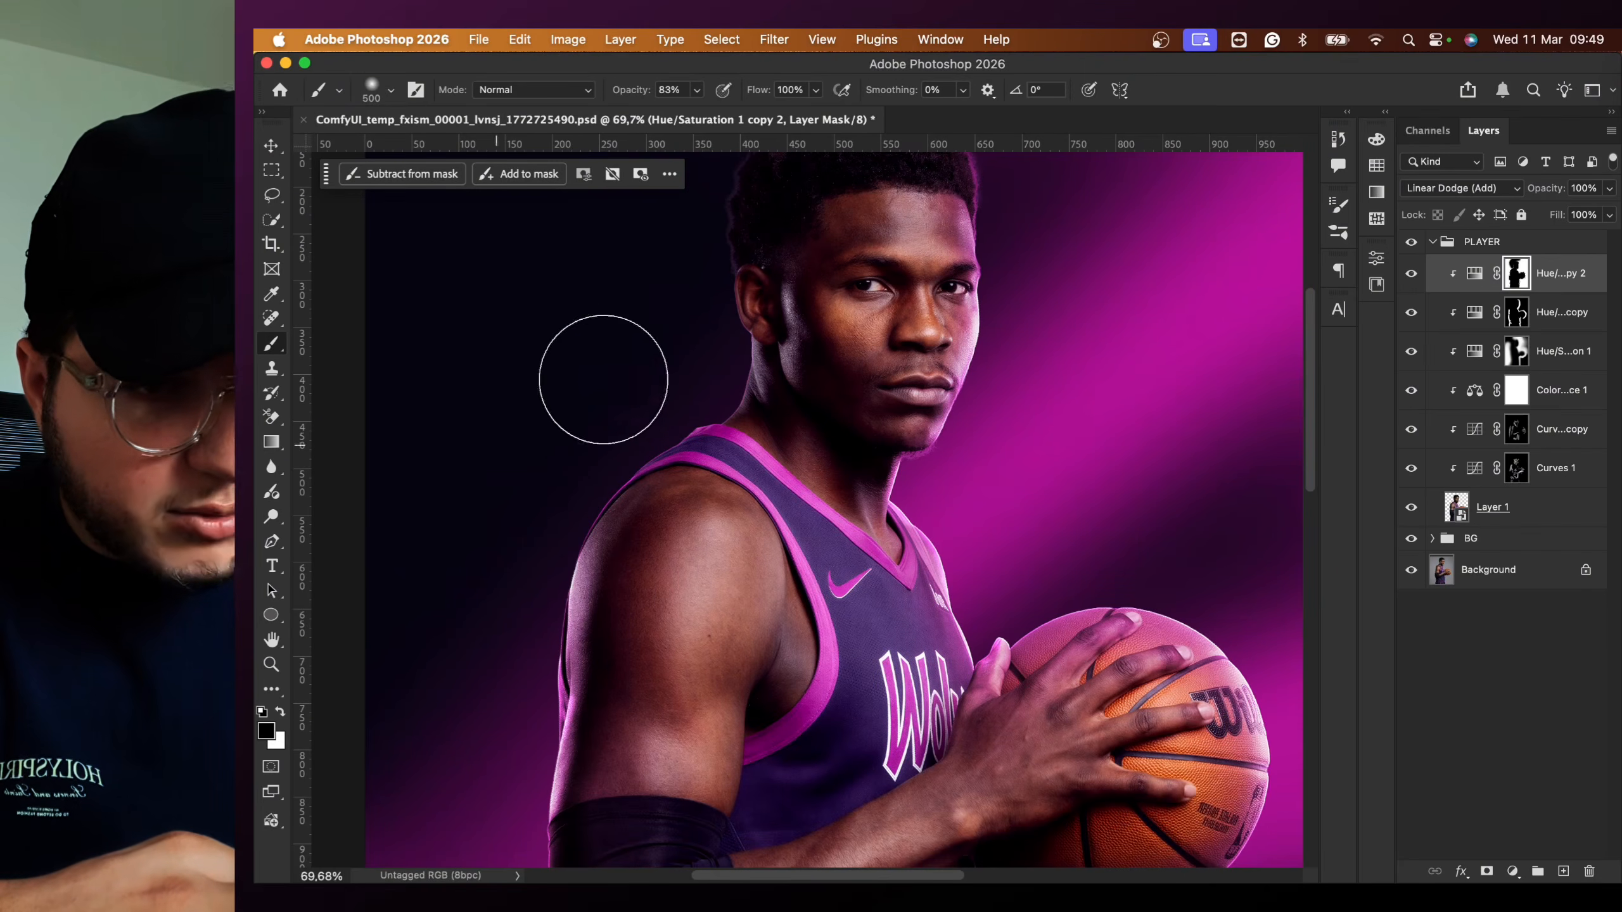
pyautogui.scroll(-6, 504, 499)
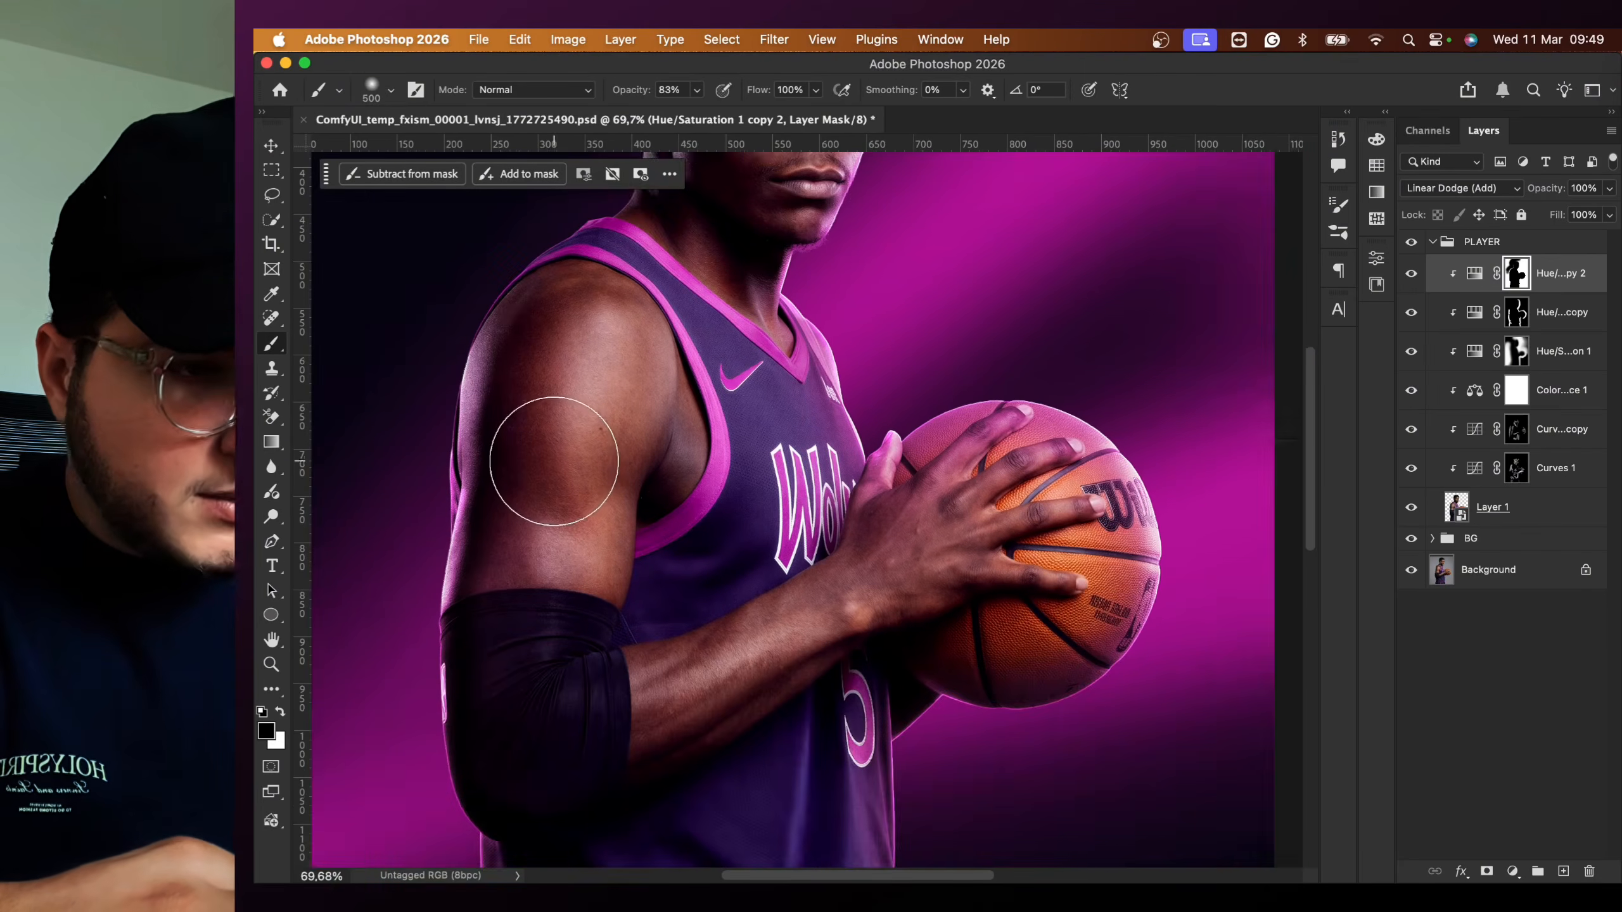
pyautogui.scroll(-1, 556, 464)
pyautogui.scroll(-2, 562, 470)
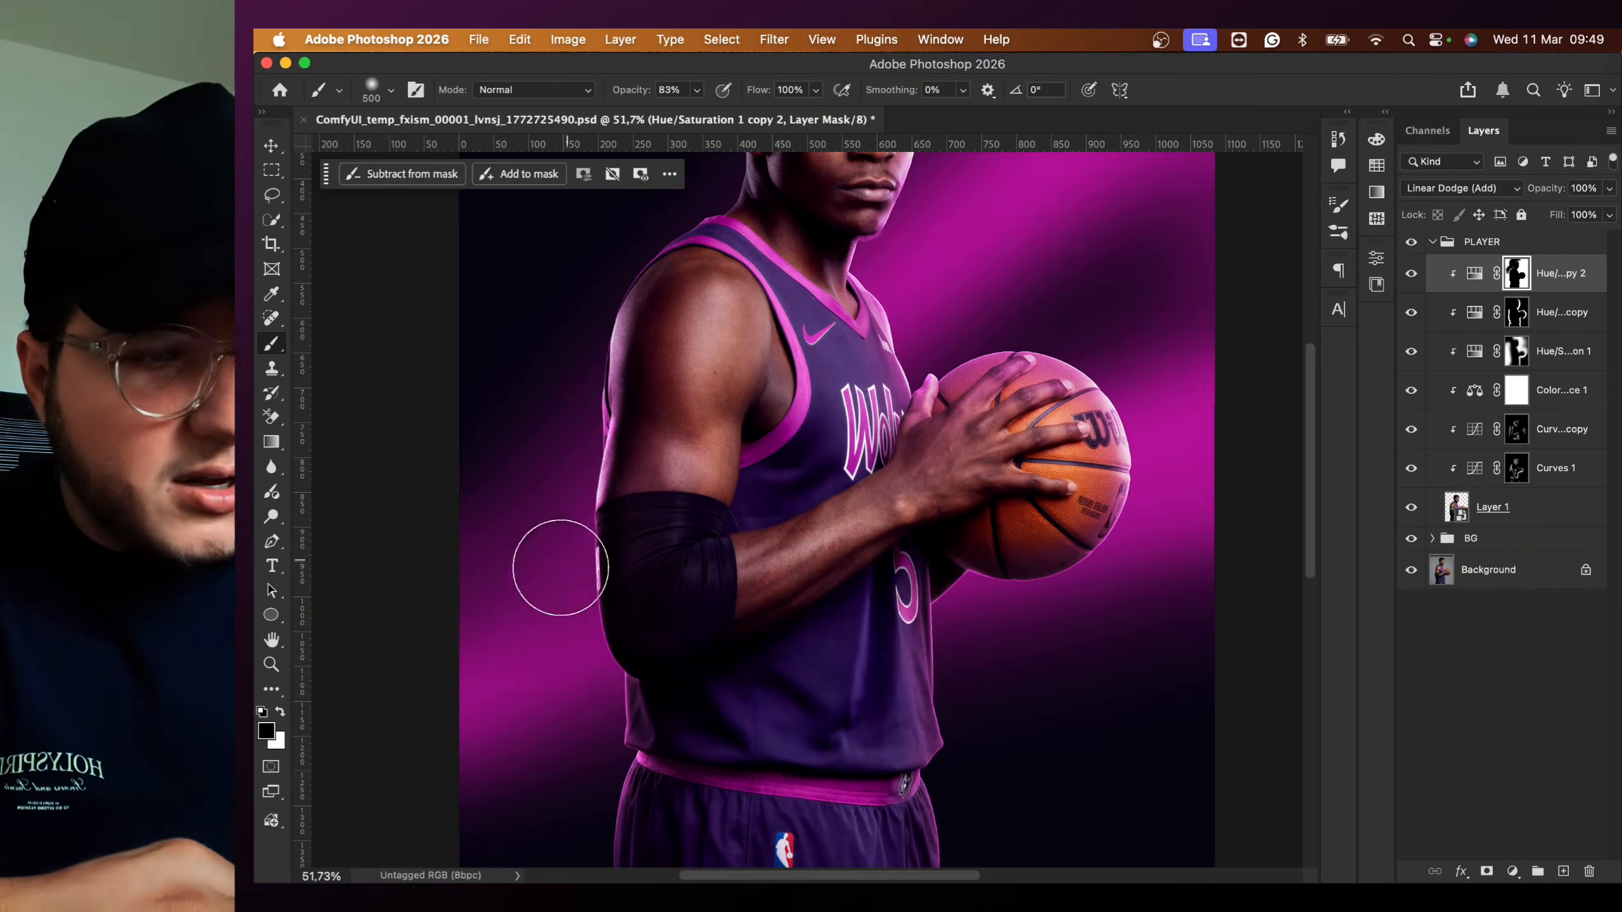
pyautogui.scroll(-2, 560, 567)
pyautogui.hscroll(2, 894, 383)
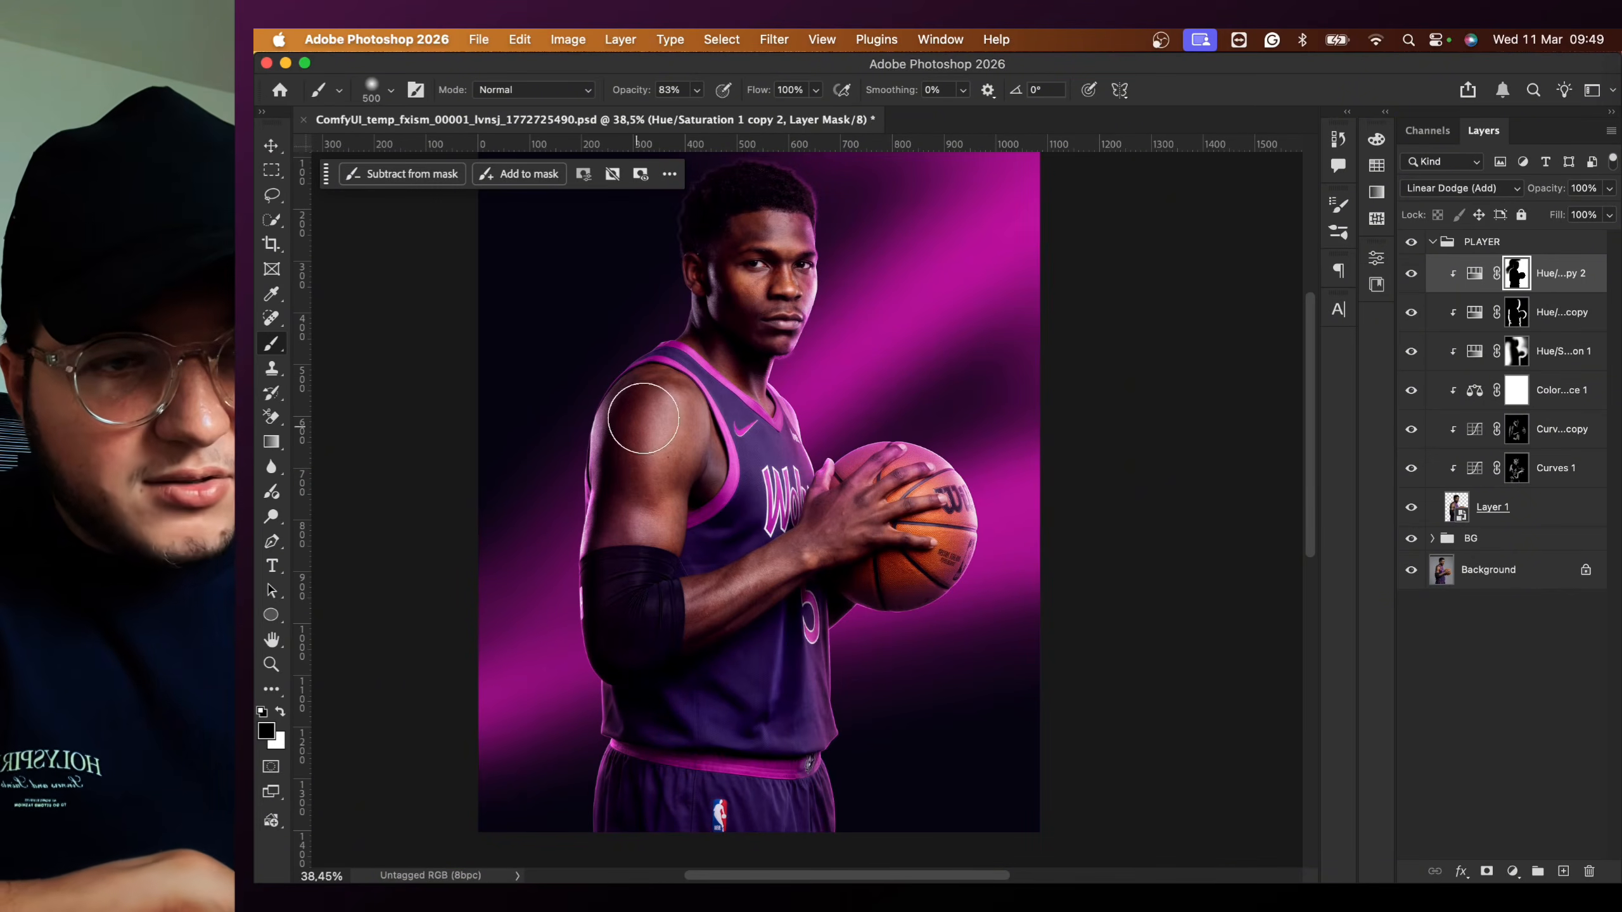
pyautogui.scroll(2, 643, 419)
pyautogui.scroll(1, 597, 441)
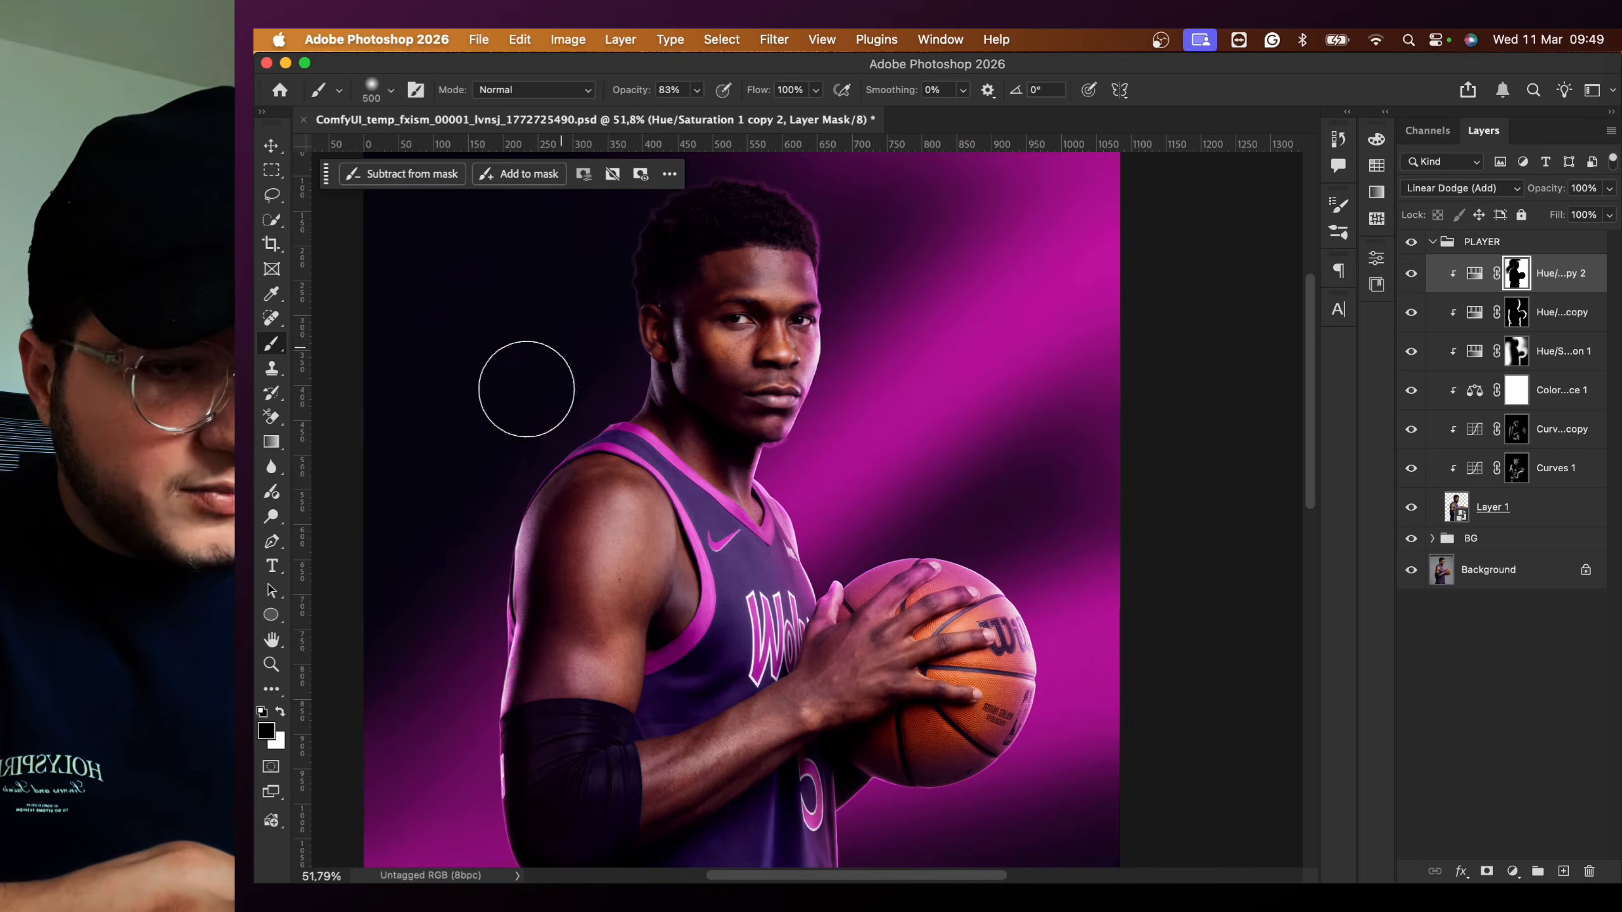
# - Enlarge the brush to about 1000 px and mask out the edge highlight beside the shorts and lower jersey against the dark background
pyautogui.scroll(-4, 637, 427)
pyautogui.scroll(-2, 581, 409)
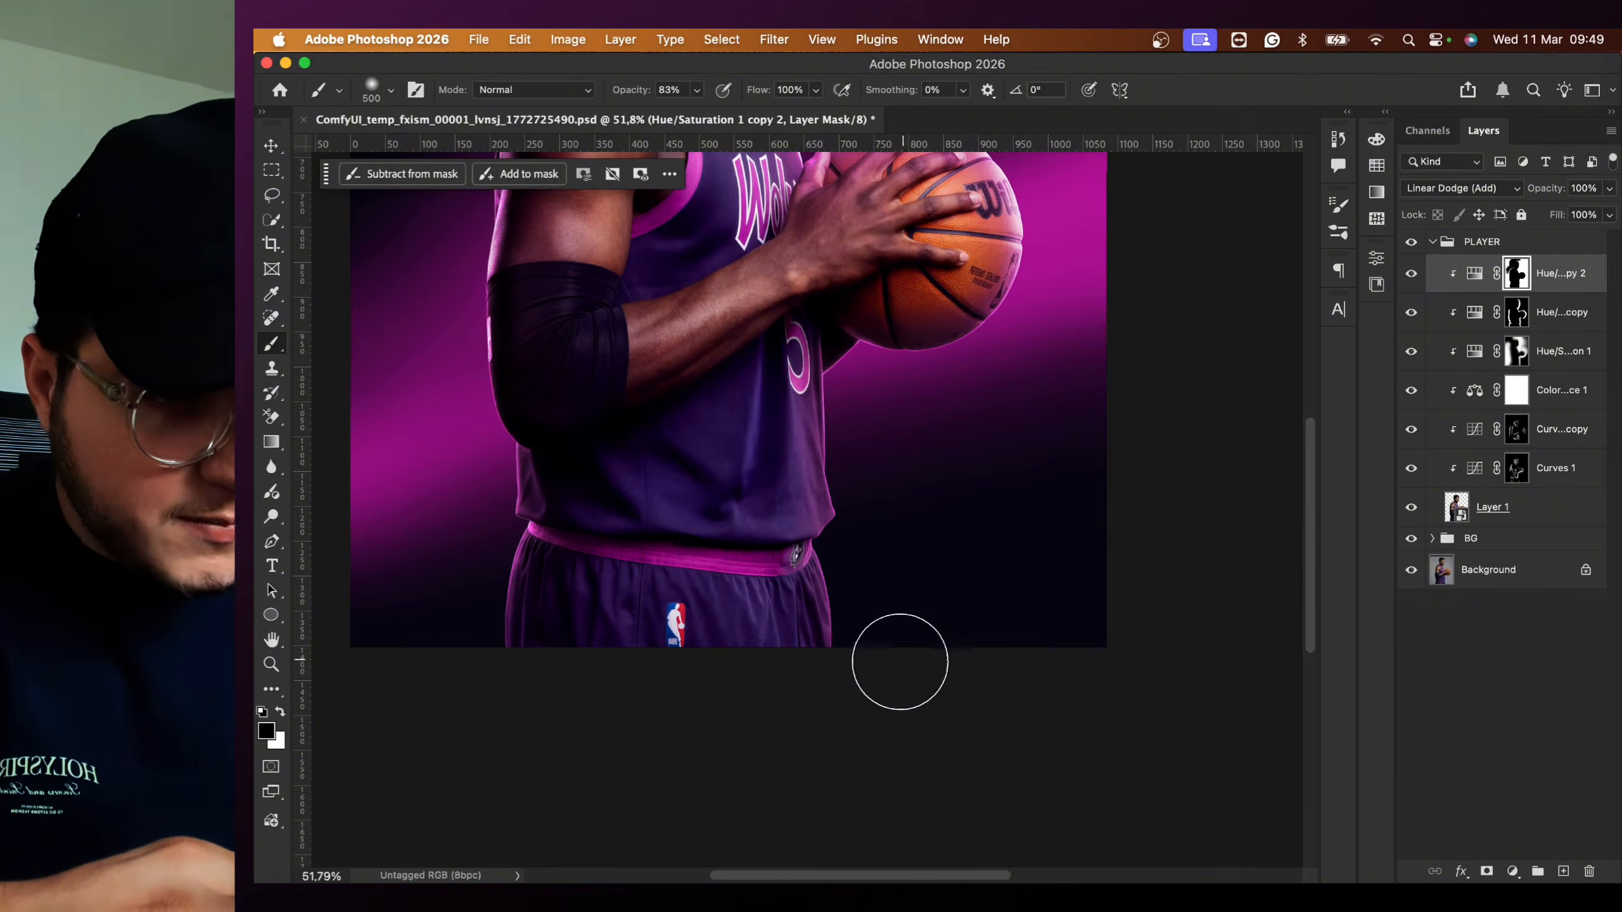
pyautogui.press(']')
pyautogui.press(']')
pyautogui.press(']')
pyautogui.press(']')
pyautogui.press(']')
pyautogui.press(']')
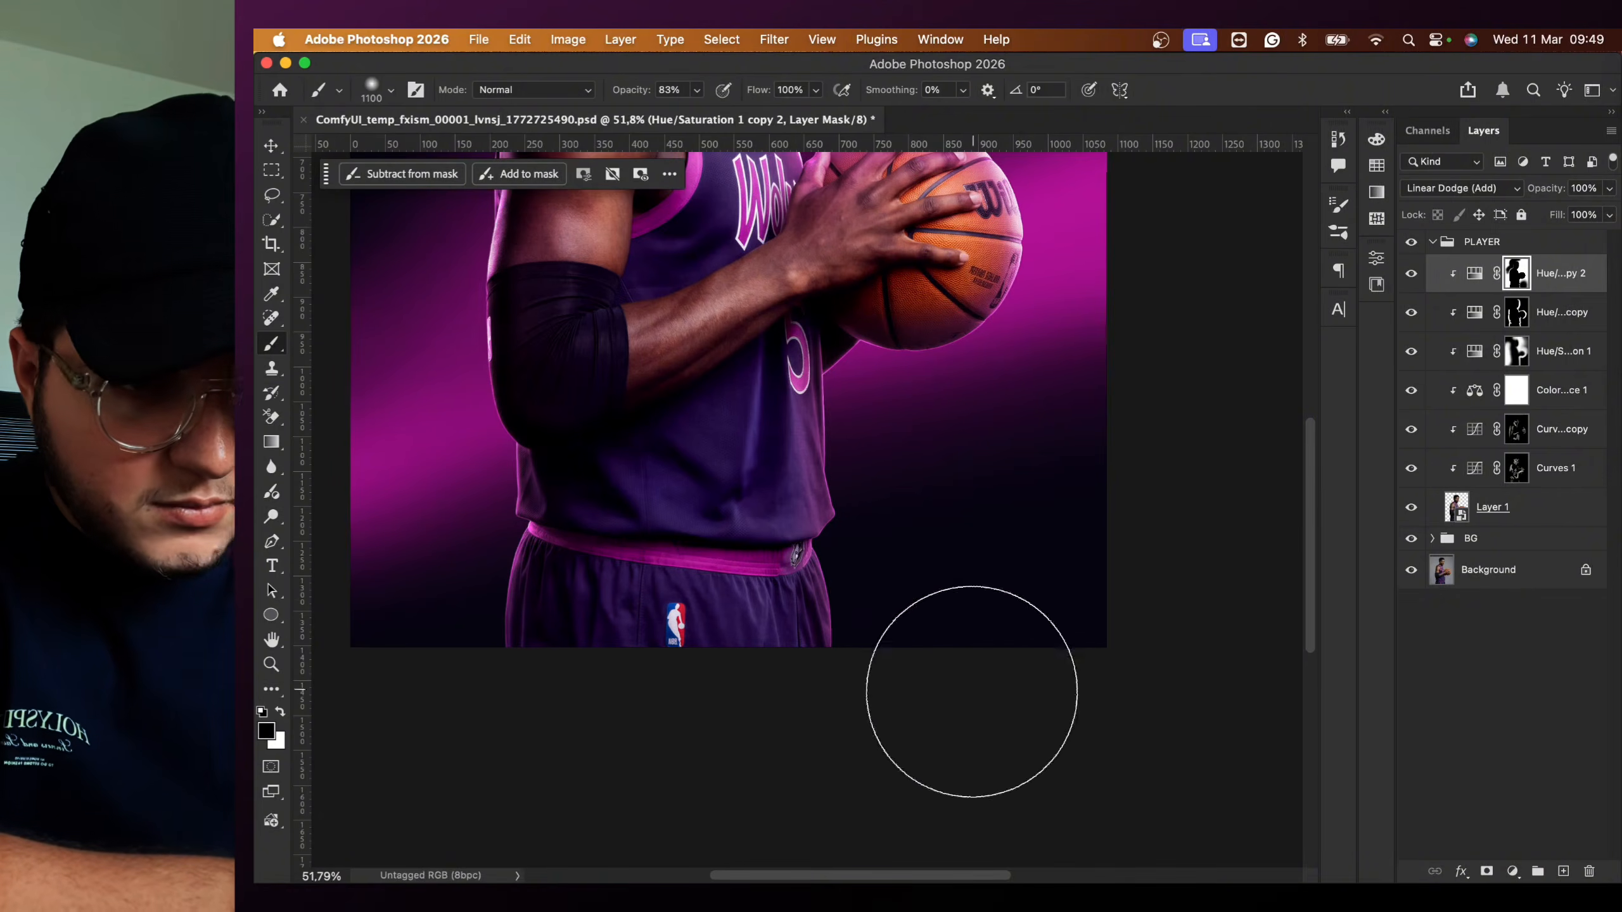
pyautogui.press('[')
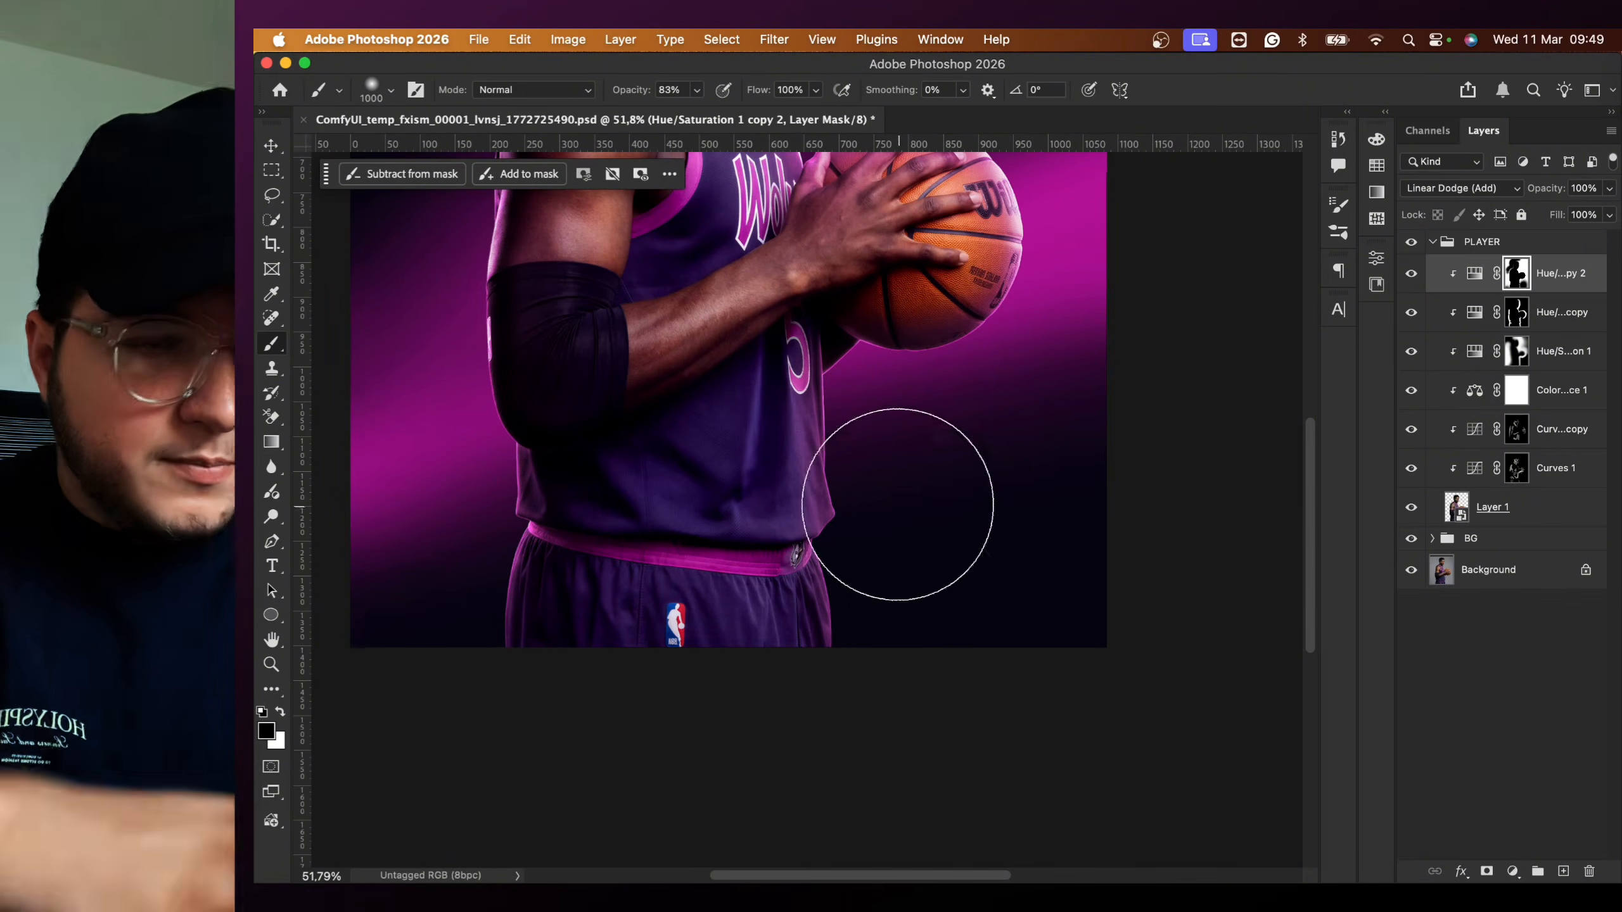
# - Examine the edge highlight around the basketball, hand and jersey, and switch to the Move tool
pyautogui.scroll(3, 898, 453)
pyautogui.scroll(5, 913, 443)
pyautogui.scroll(4, 932, 365)
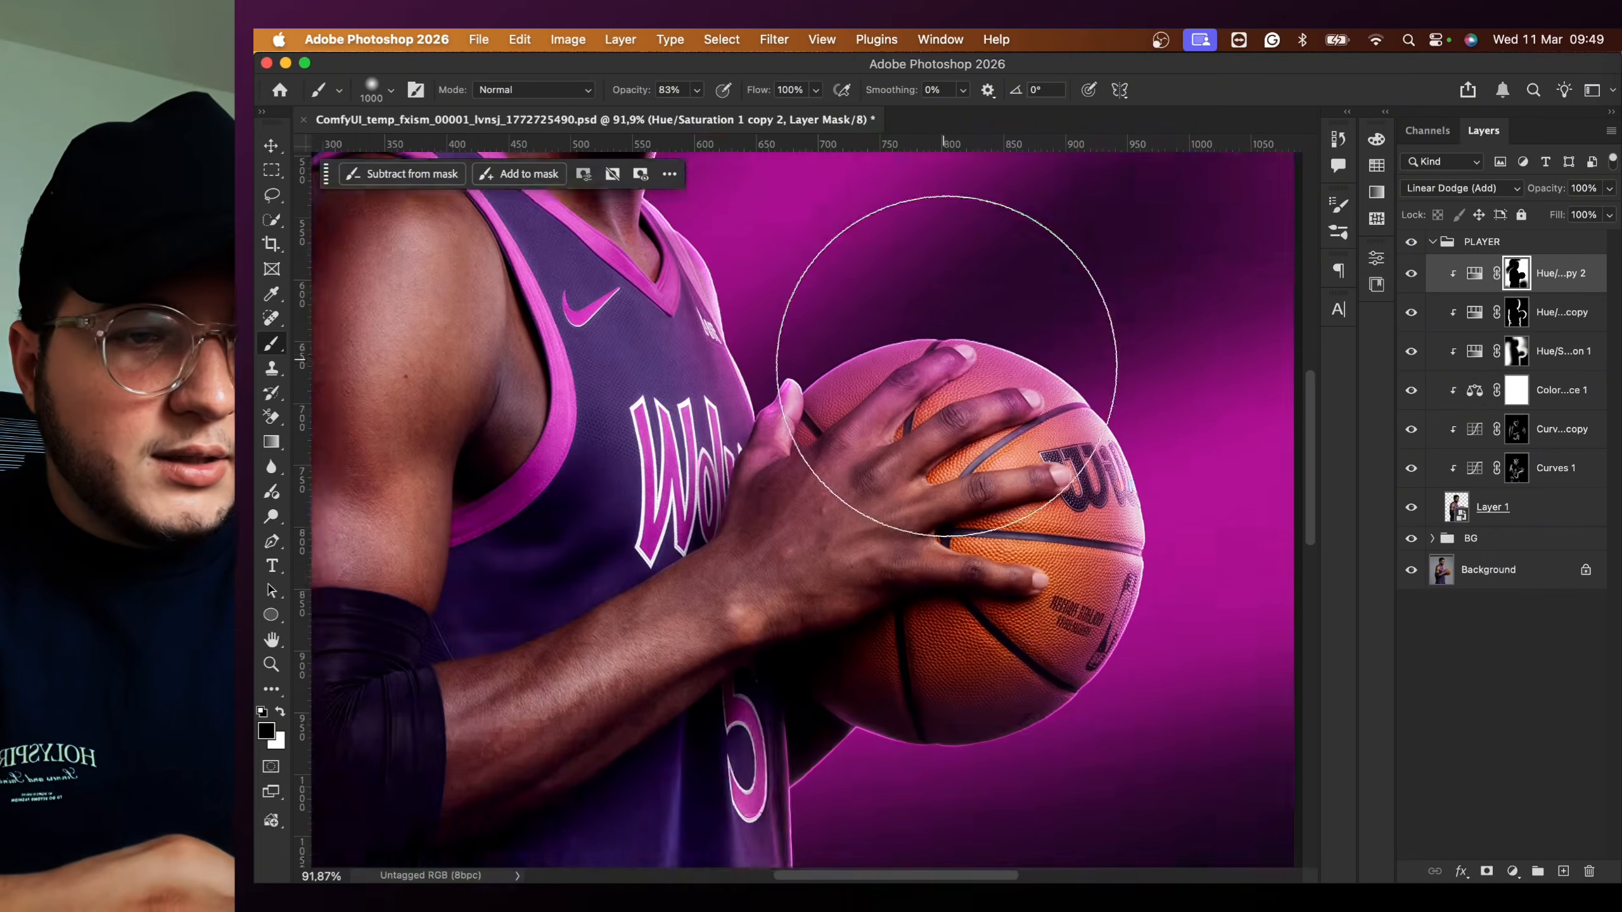
pyautogui.scroll(-3, 950, 367)
pyautogui.scroll(3, 953, 369)
pyautogui.scroll(-4, 961, 409)
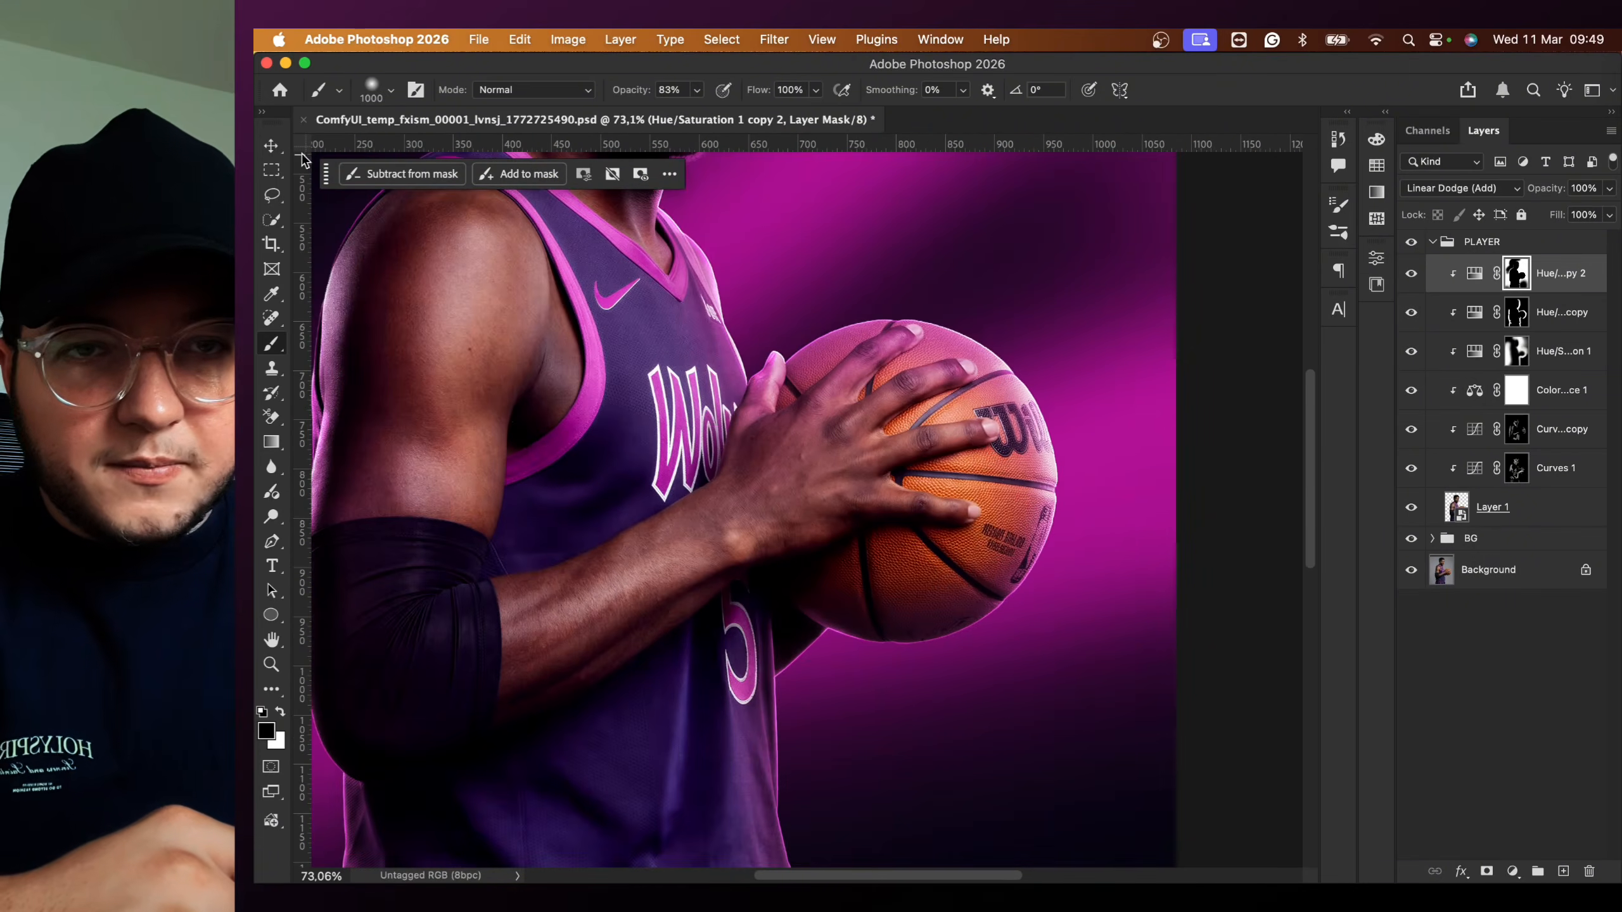
pyautogui.press('v')
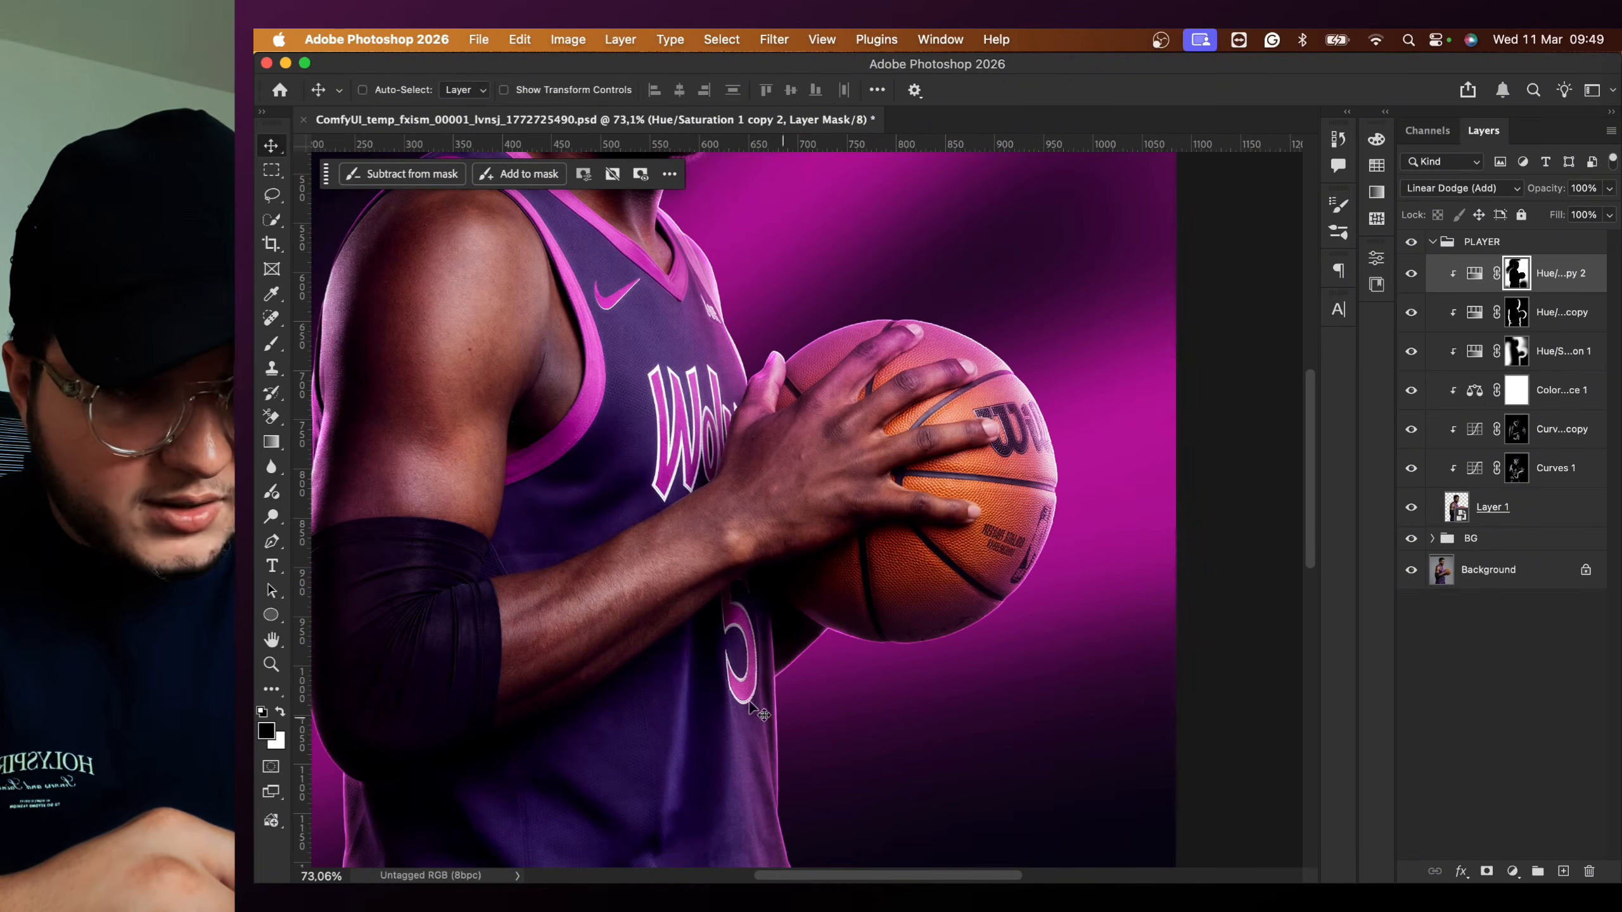
# - Compare the player with and without the top Hue/Saturation edge highlight, looking closely at the lower basketball, rear arm and jersey edge
pyautogui.click(1412, 276)
pyautogui.click(1412, 276)
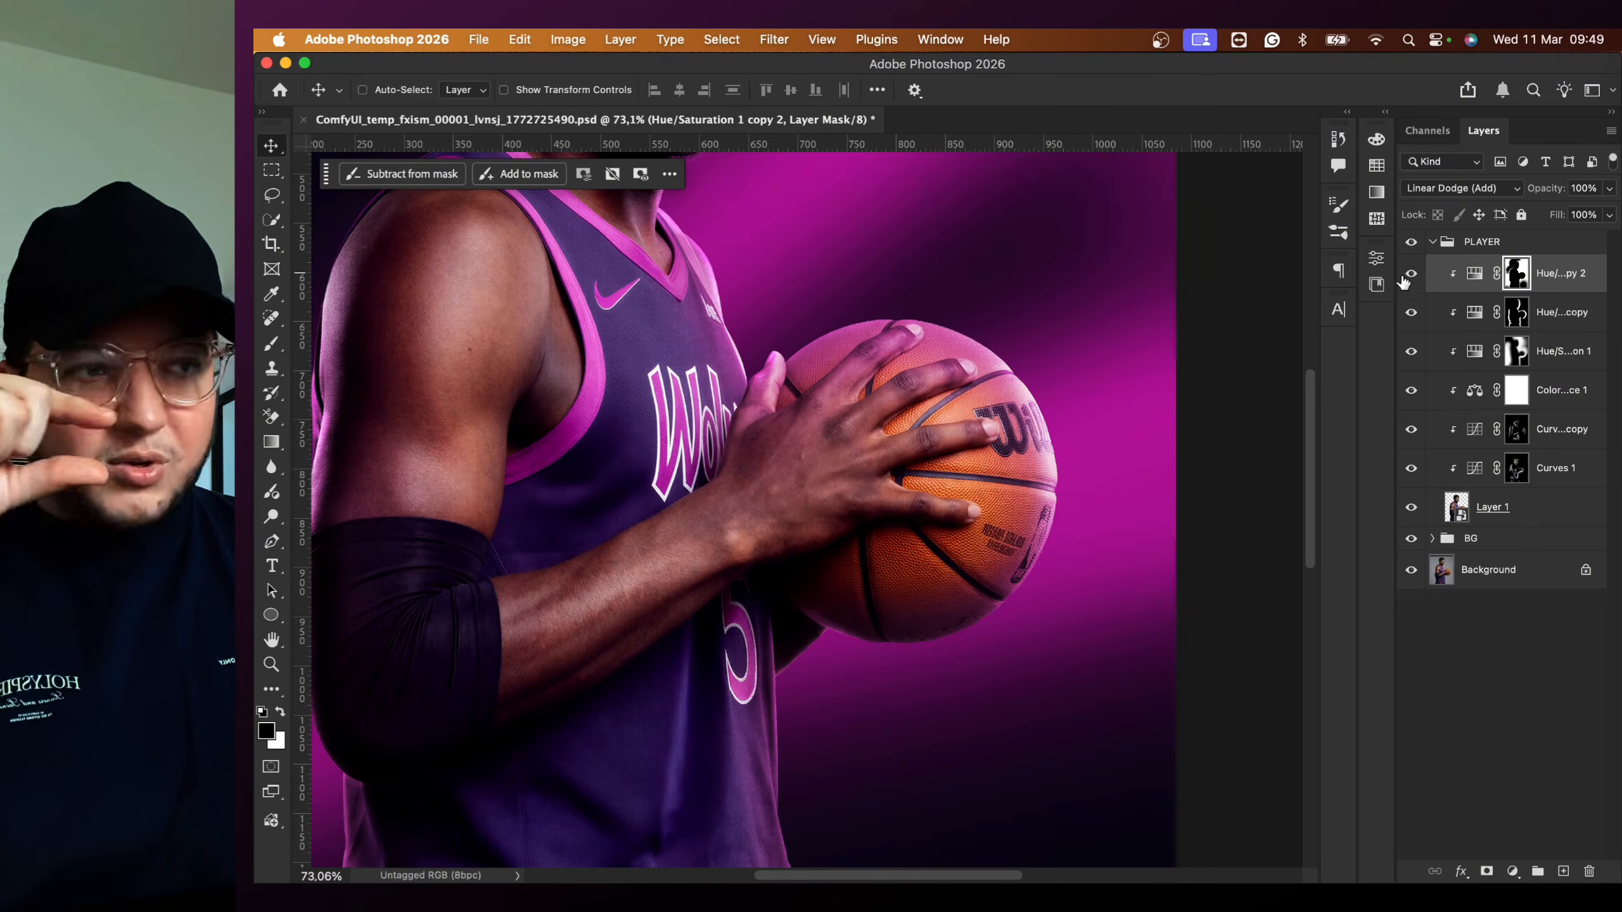
pyautogui.click(1410, 275)
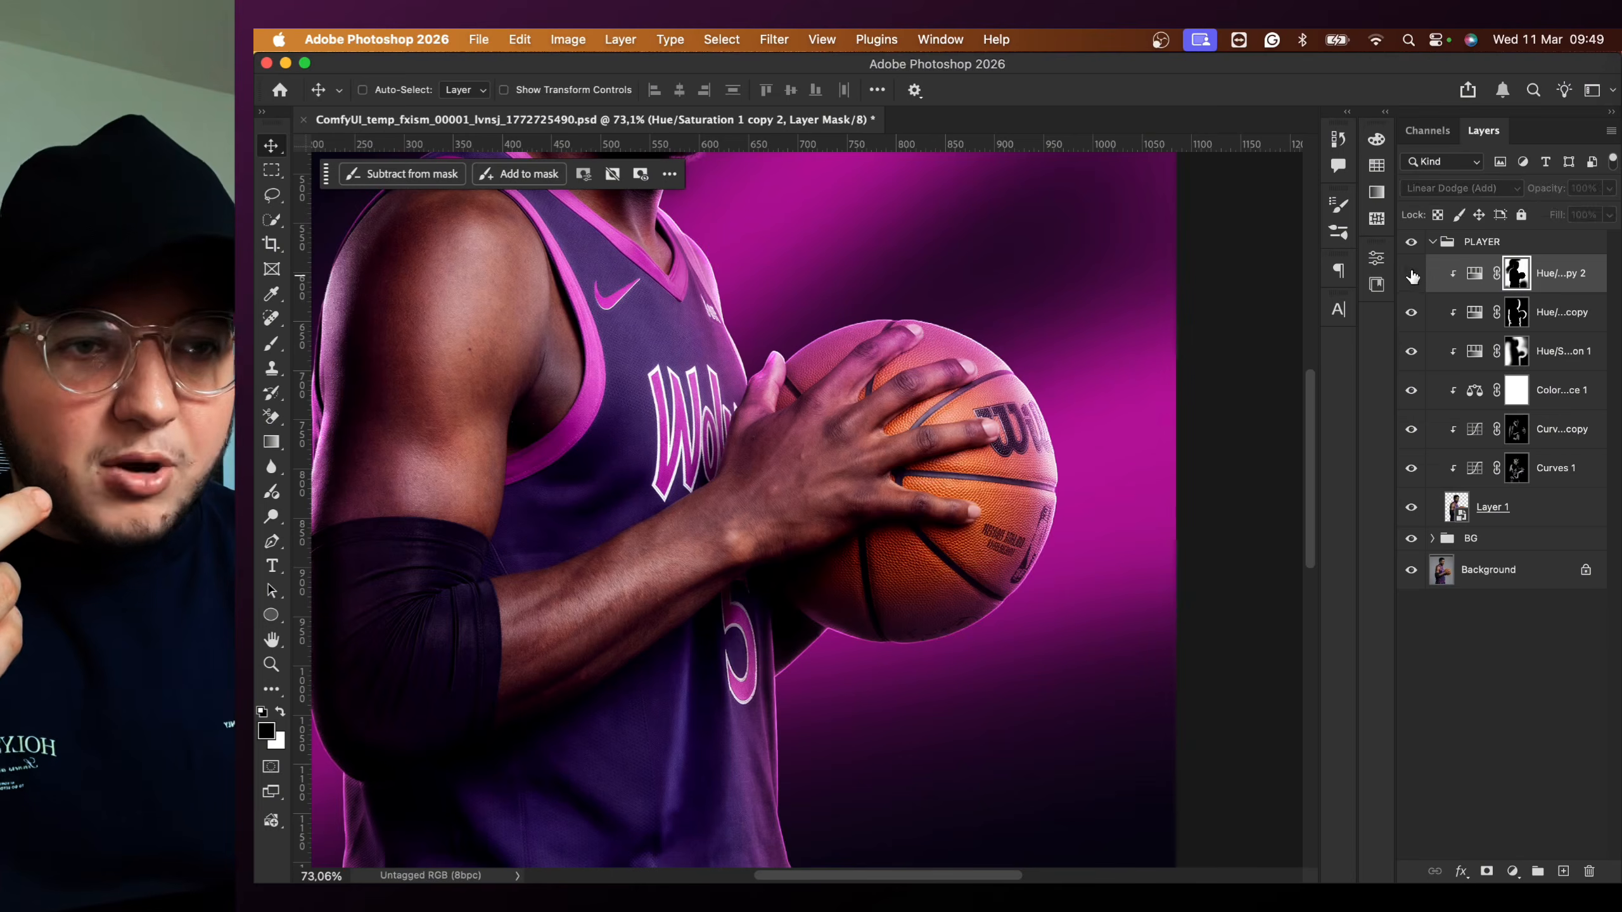
pyautogui.click(1412, 276)
pyautogui.click(1411, 276)
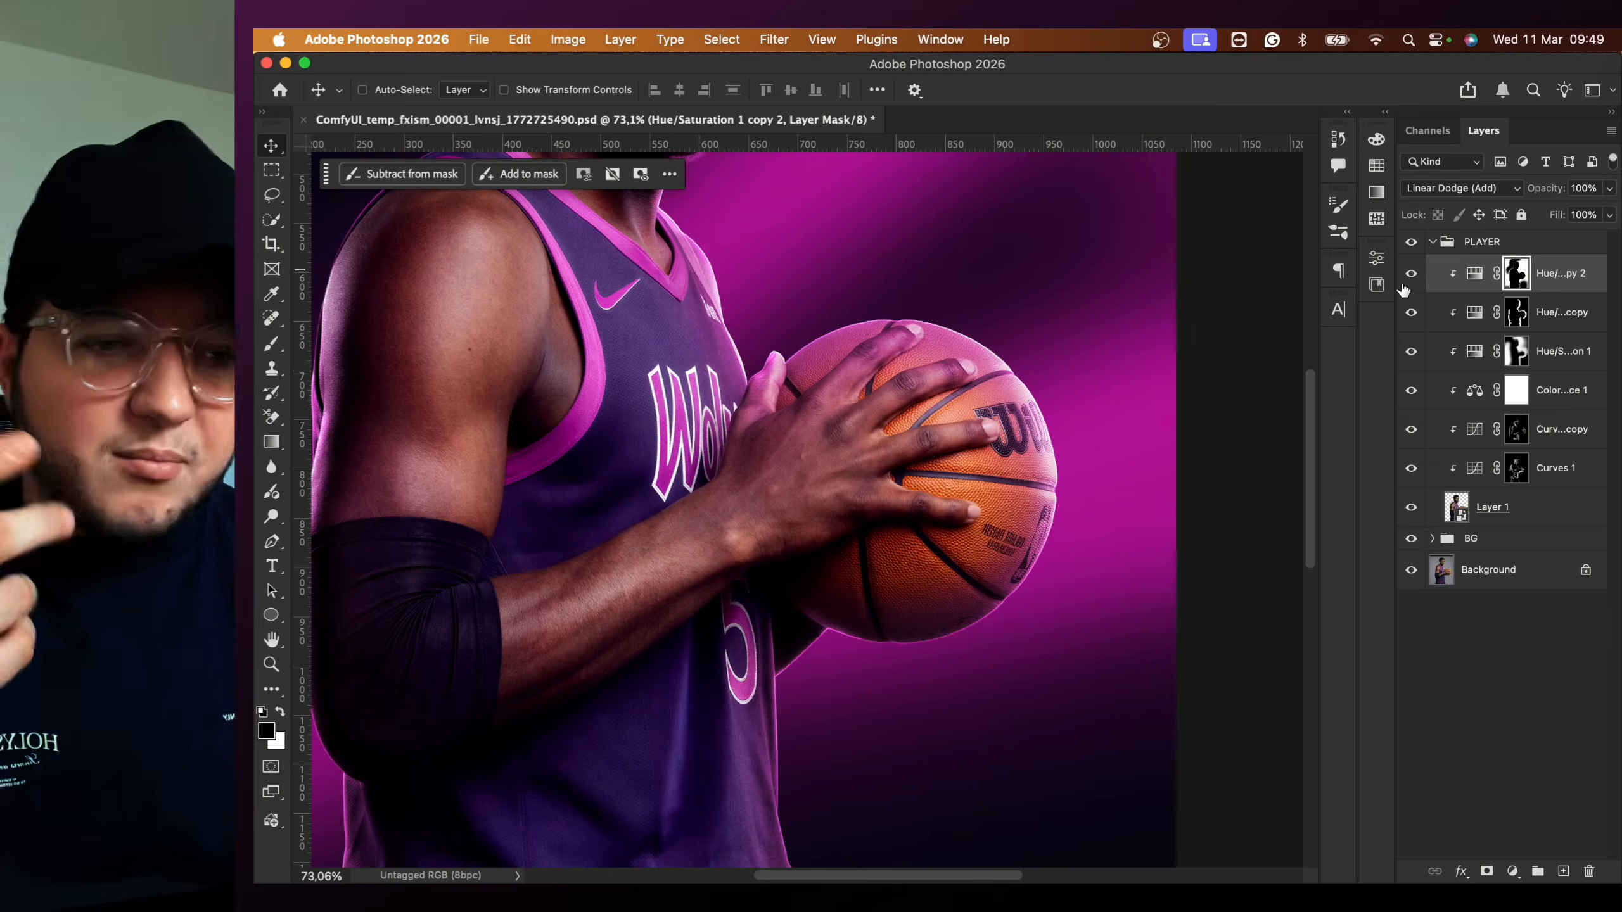
pyautogui.scroll(5, 891, 636)
pyautogui.scroll(-3, 882, 632)
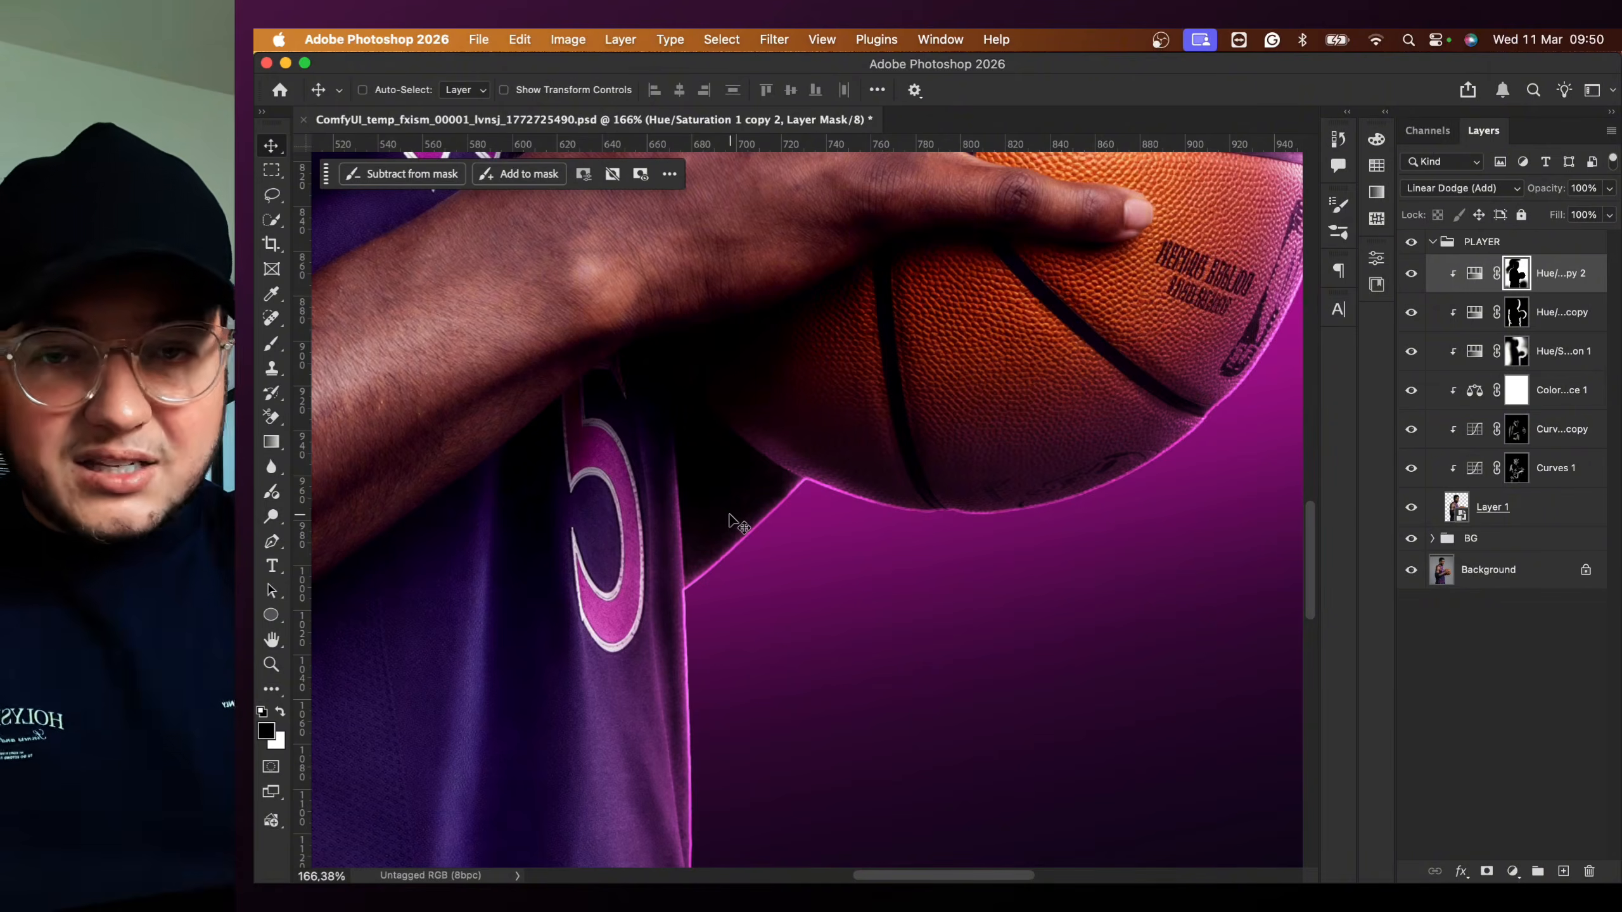
pyautogui.click(1410, 284)
pyautogui.click(1408, 286)
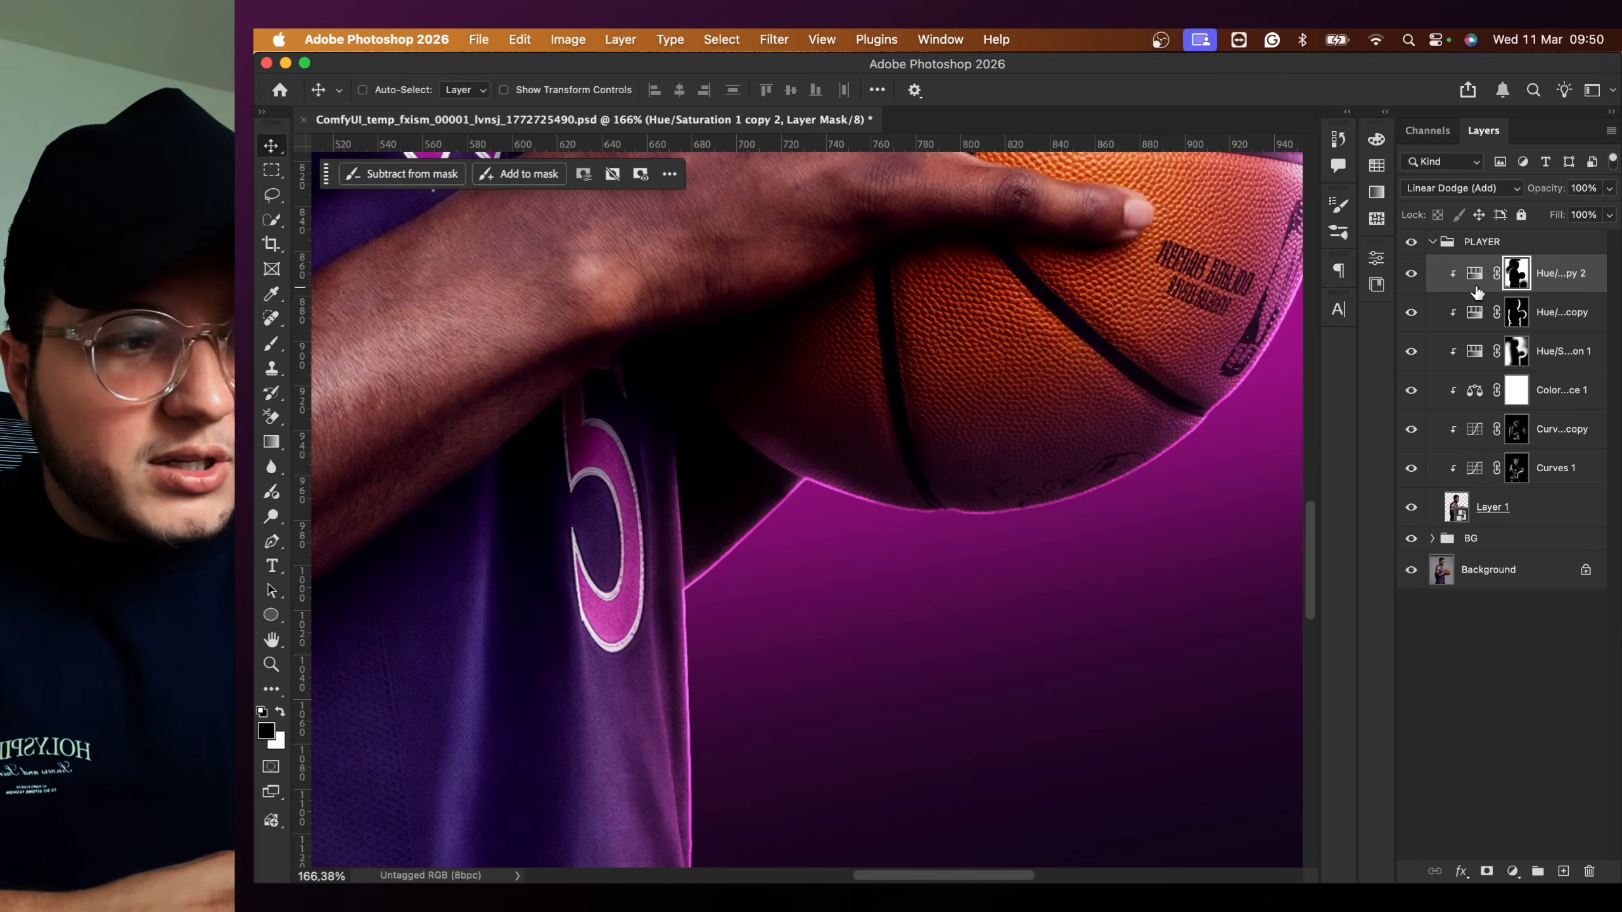
# - Set up a soft brush at 17 px with 0% hardness and make white the foreground colour for the top Hue/Saturation mask
pyautogui.press('b')
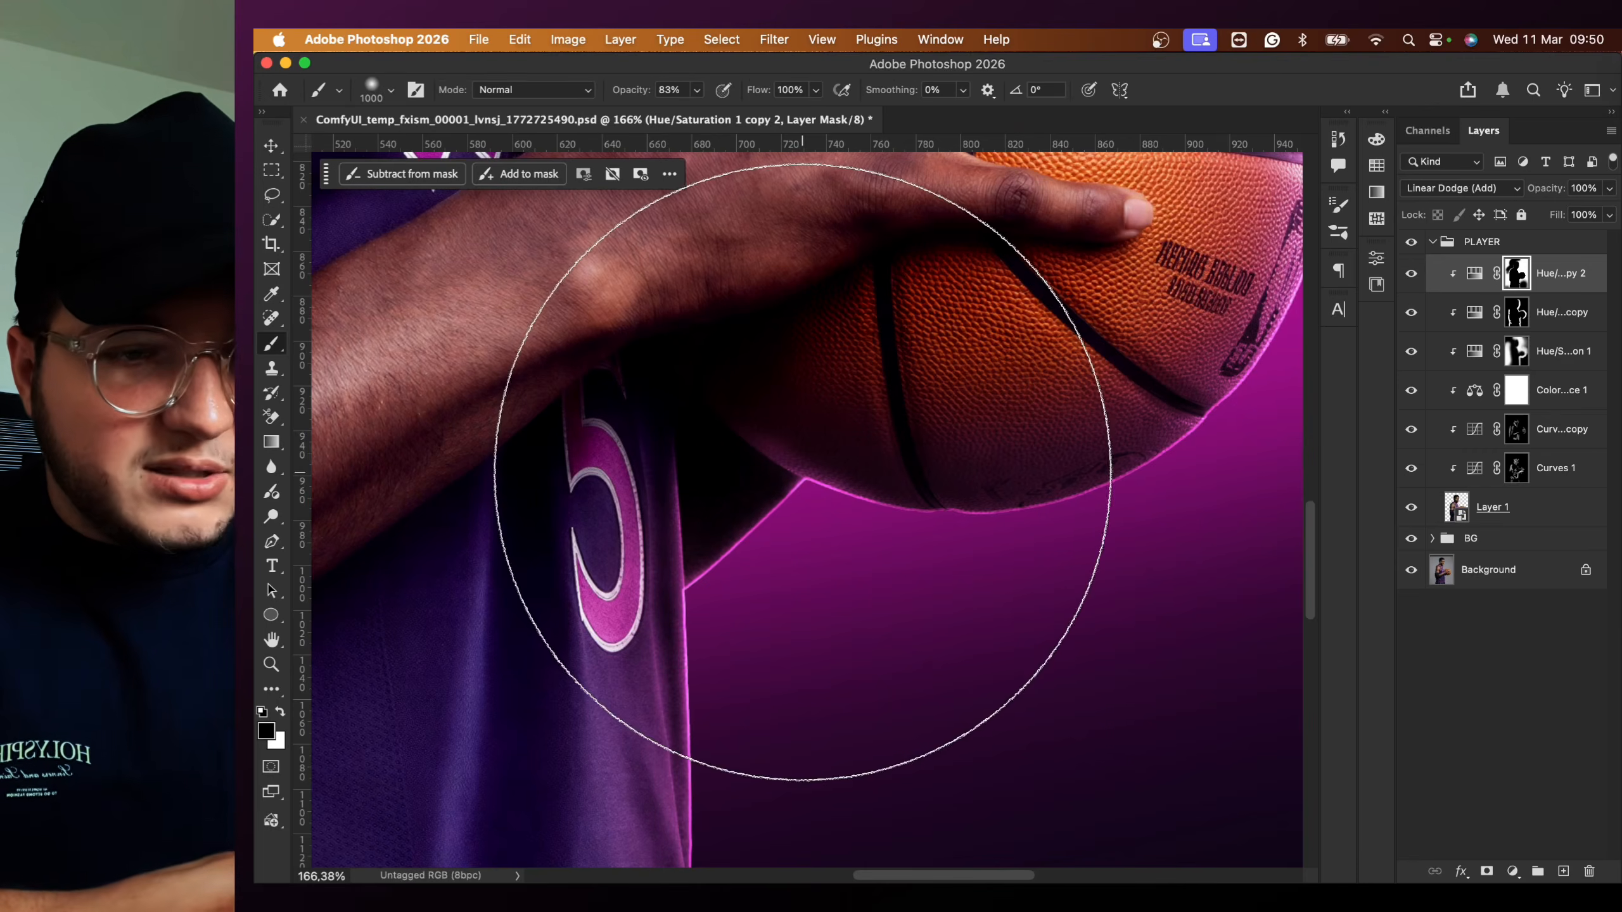
pyautogui.rightClick(802, 475)
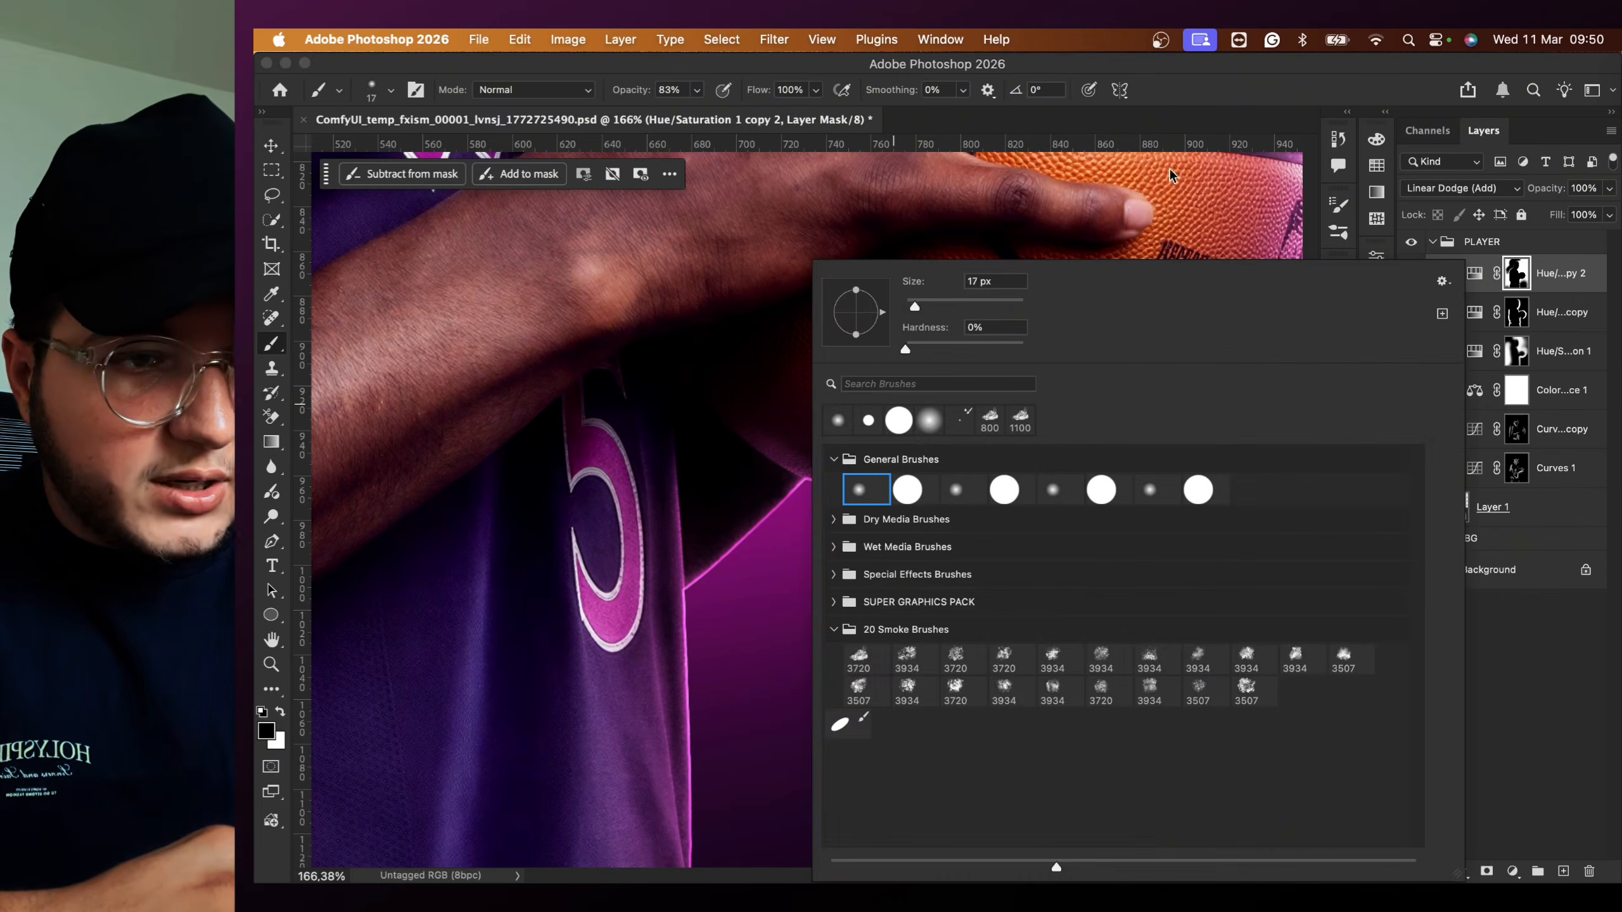
pyautogui.press('Return')
pyautogui.scroll(3, 793, 464)
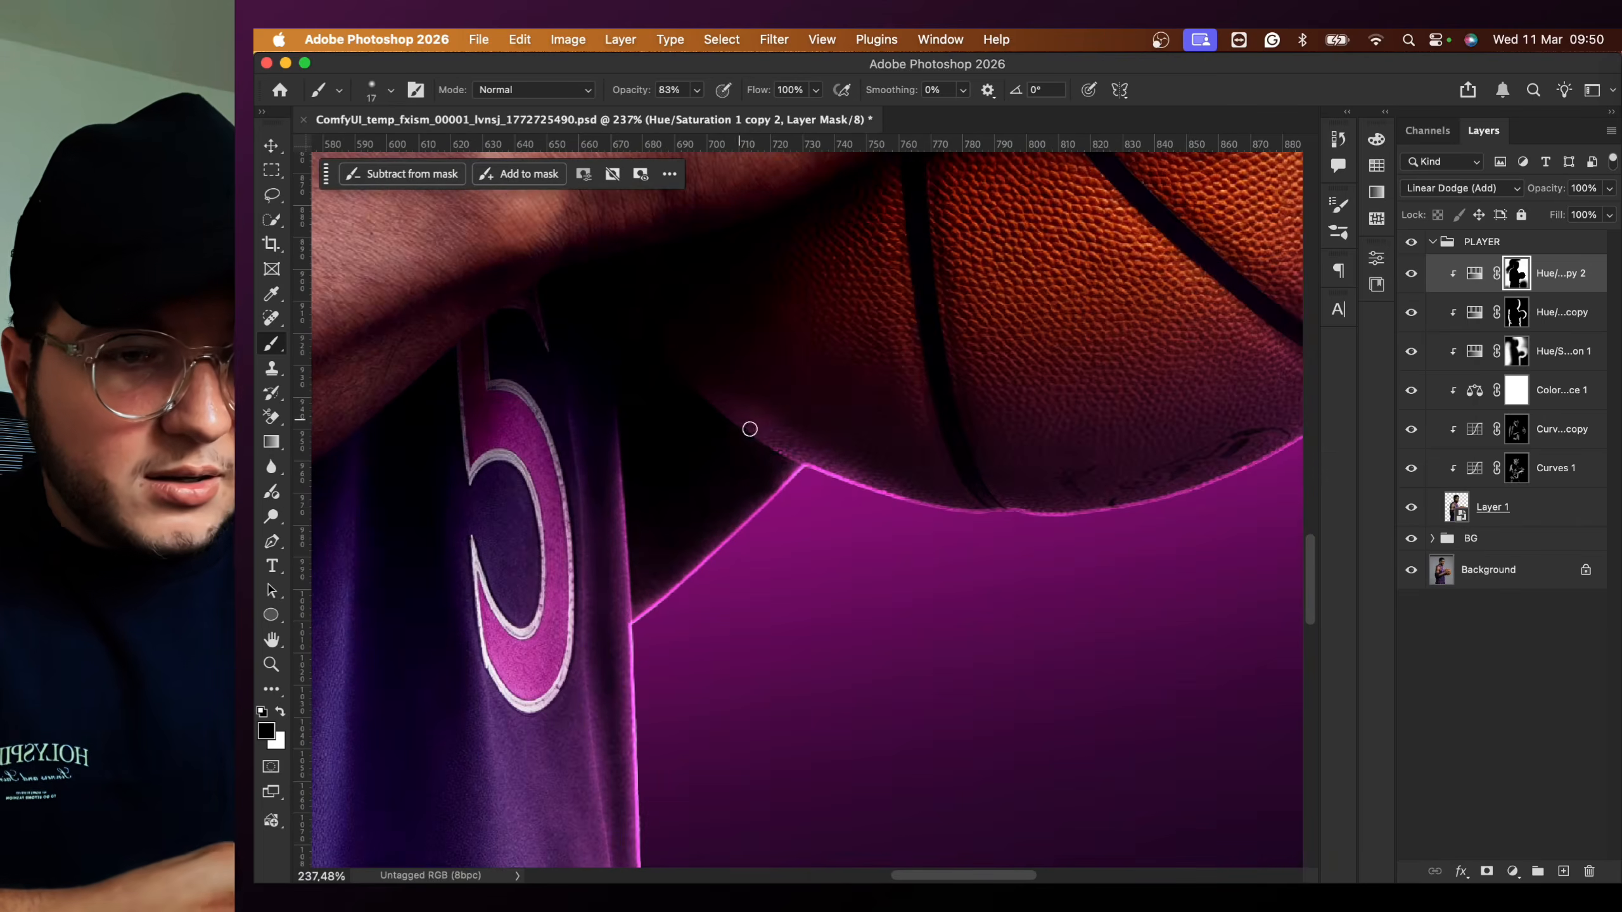
pyautogui.moveTo(829, 471); pyautogui.dragTo(731, 418)
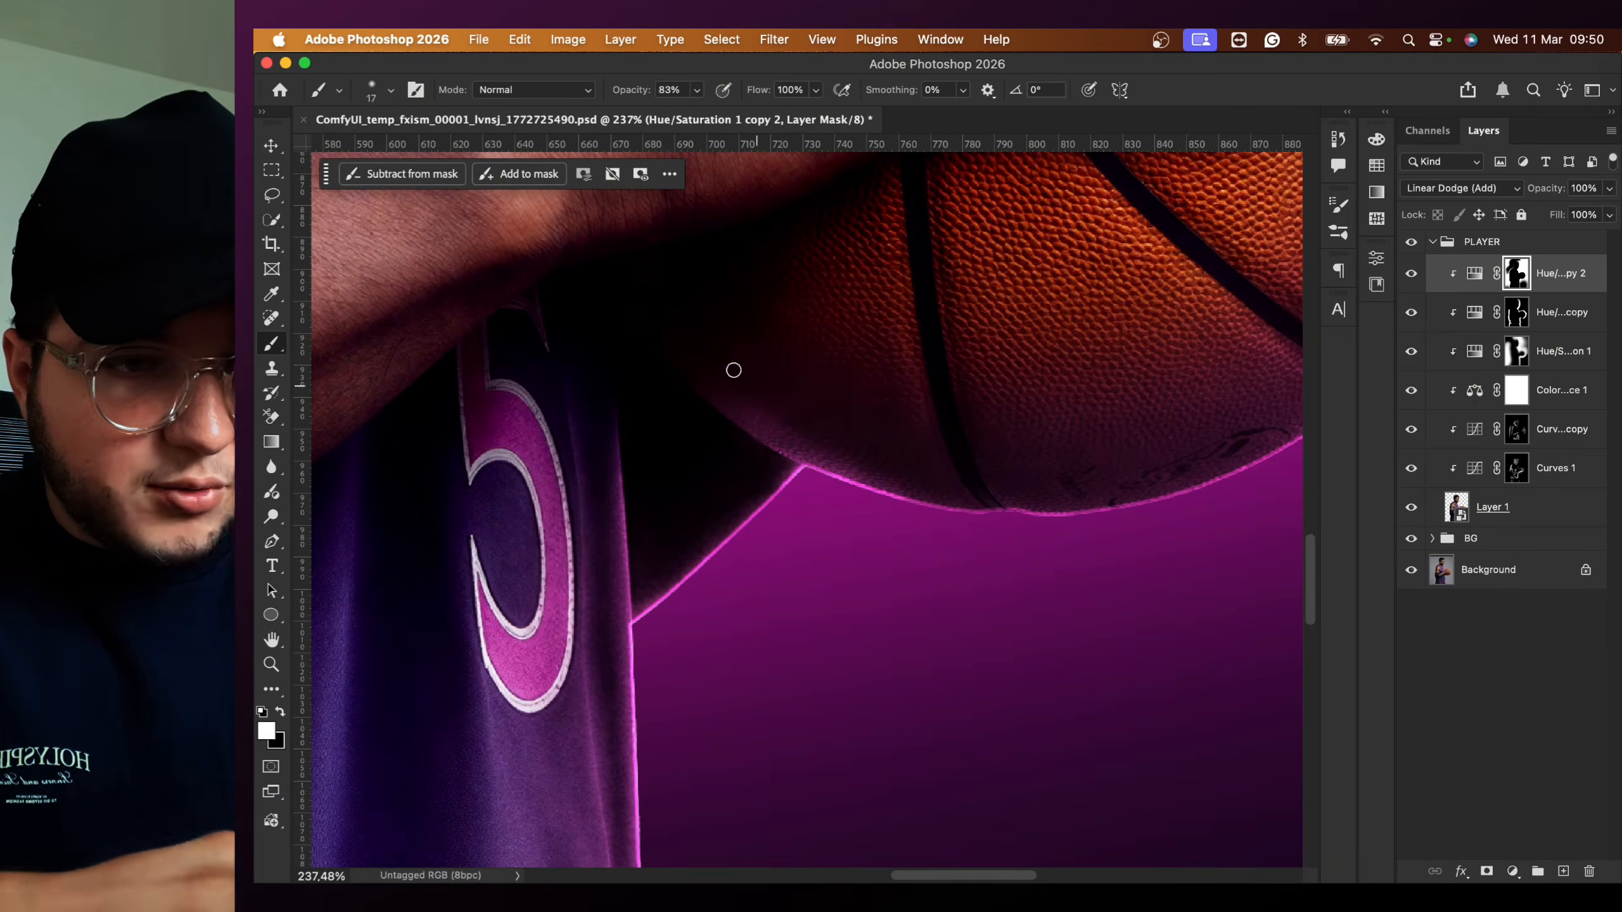
# - Try the brush with 82% smoothing and with 0% smoothing, and undo the test strokes
pyautogui.click(963, 90)
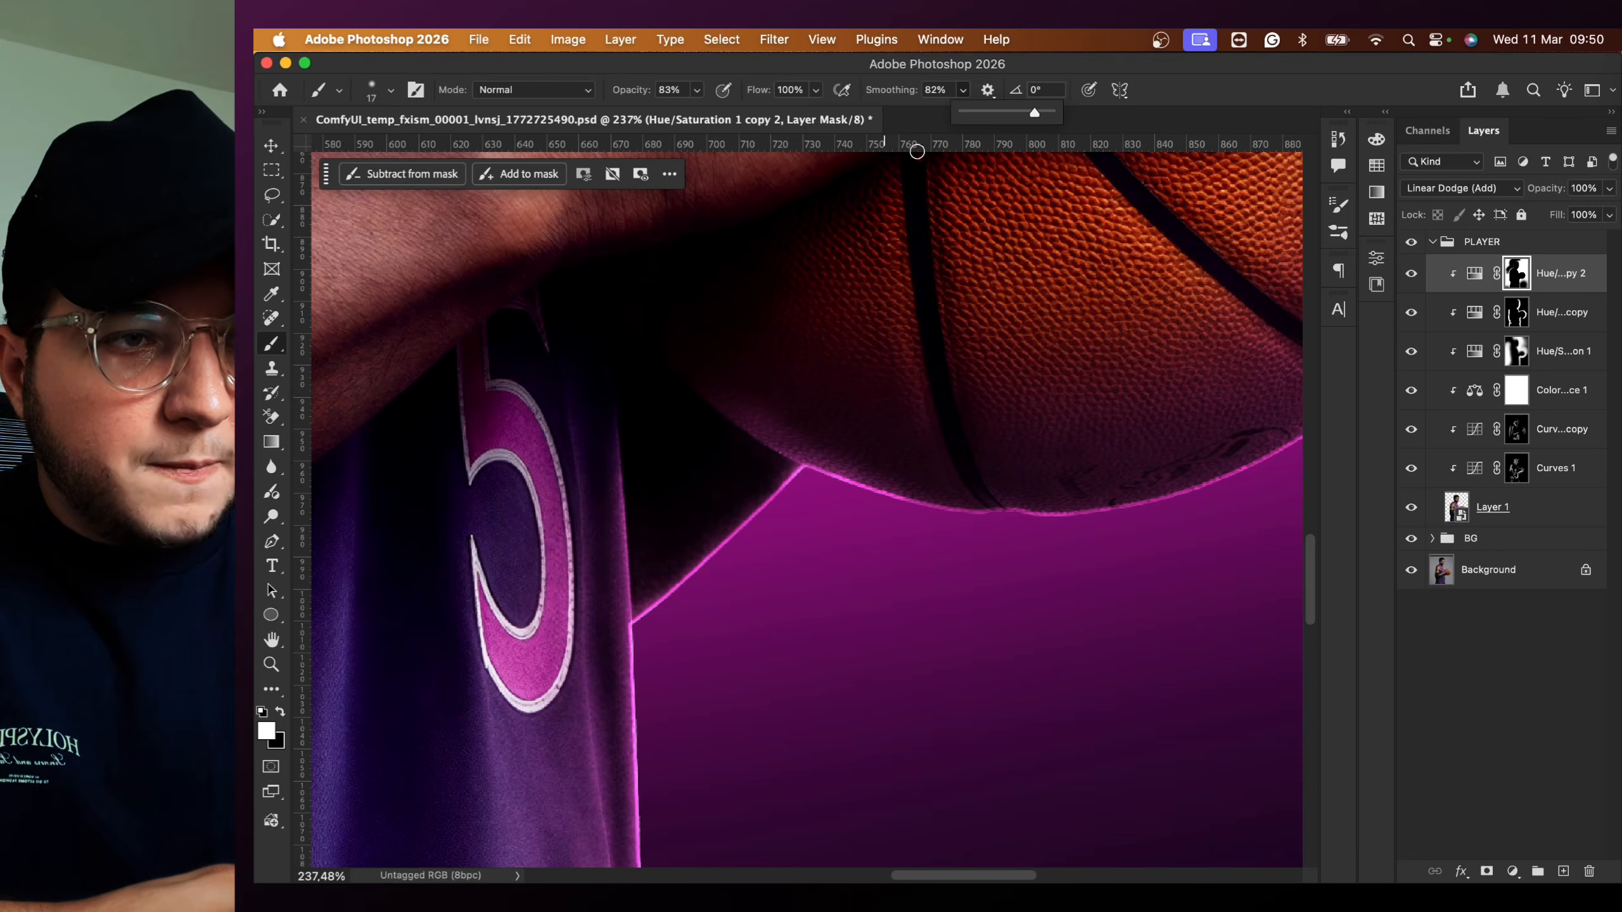
pyautogui.moveTo(1028, 111); pyautogui.dragTo(1040, 111)
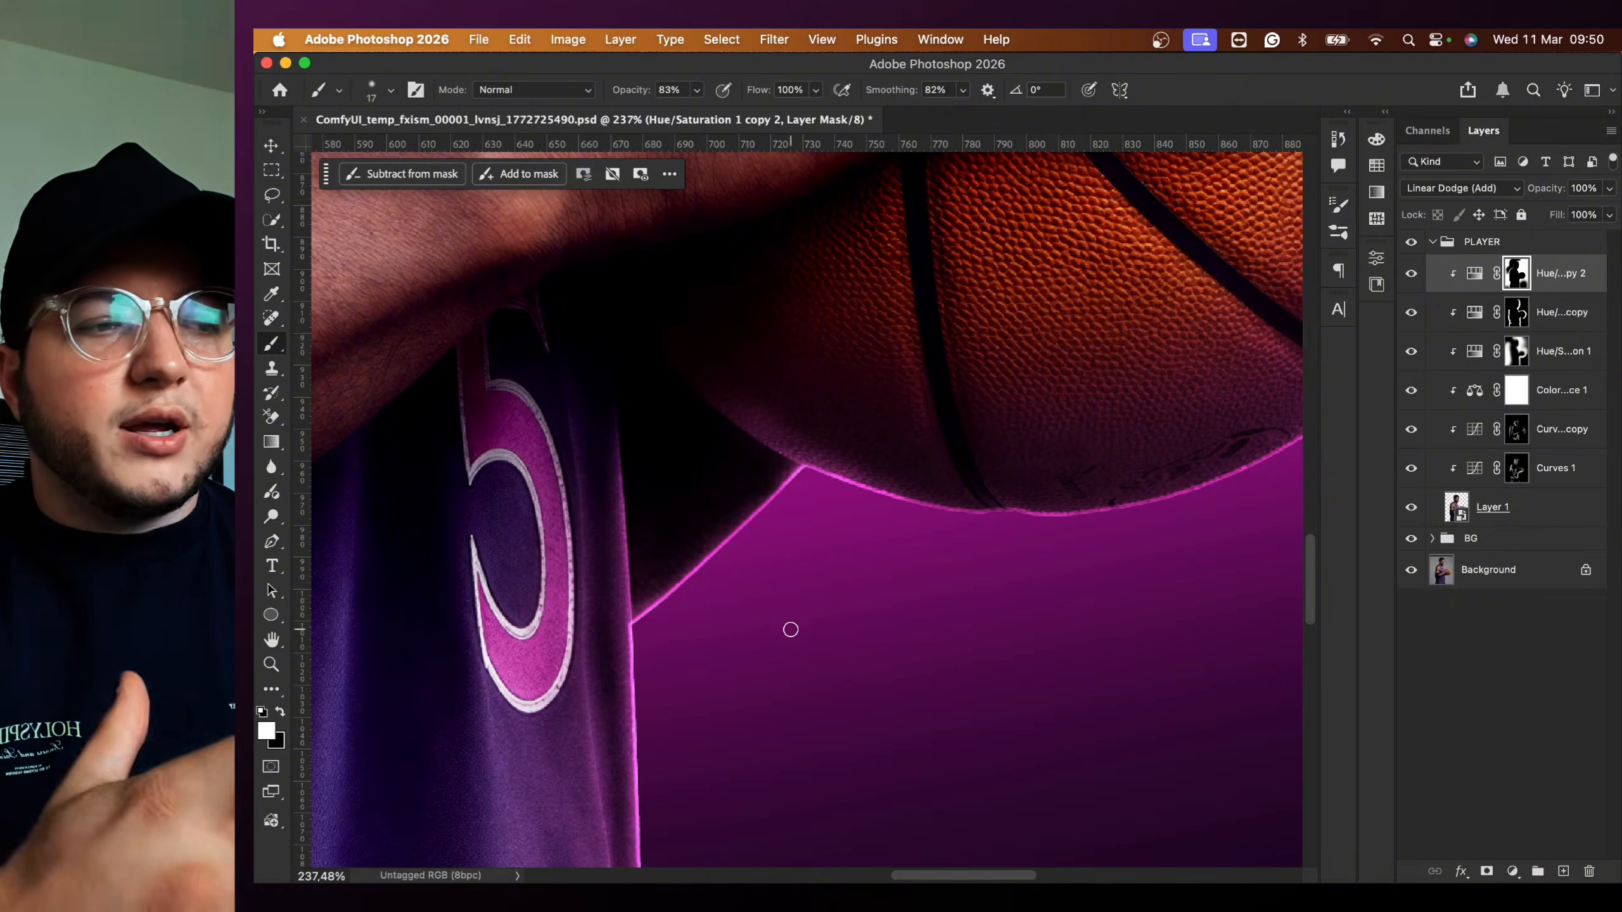
pyautogui.click(962, 90)
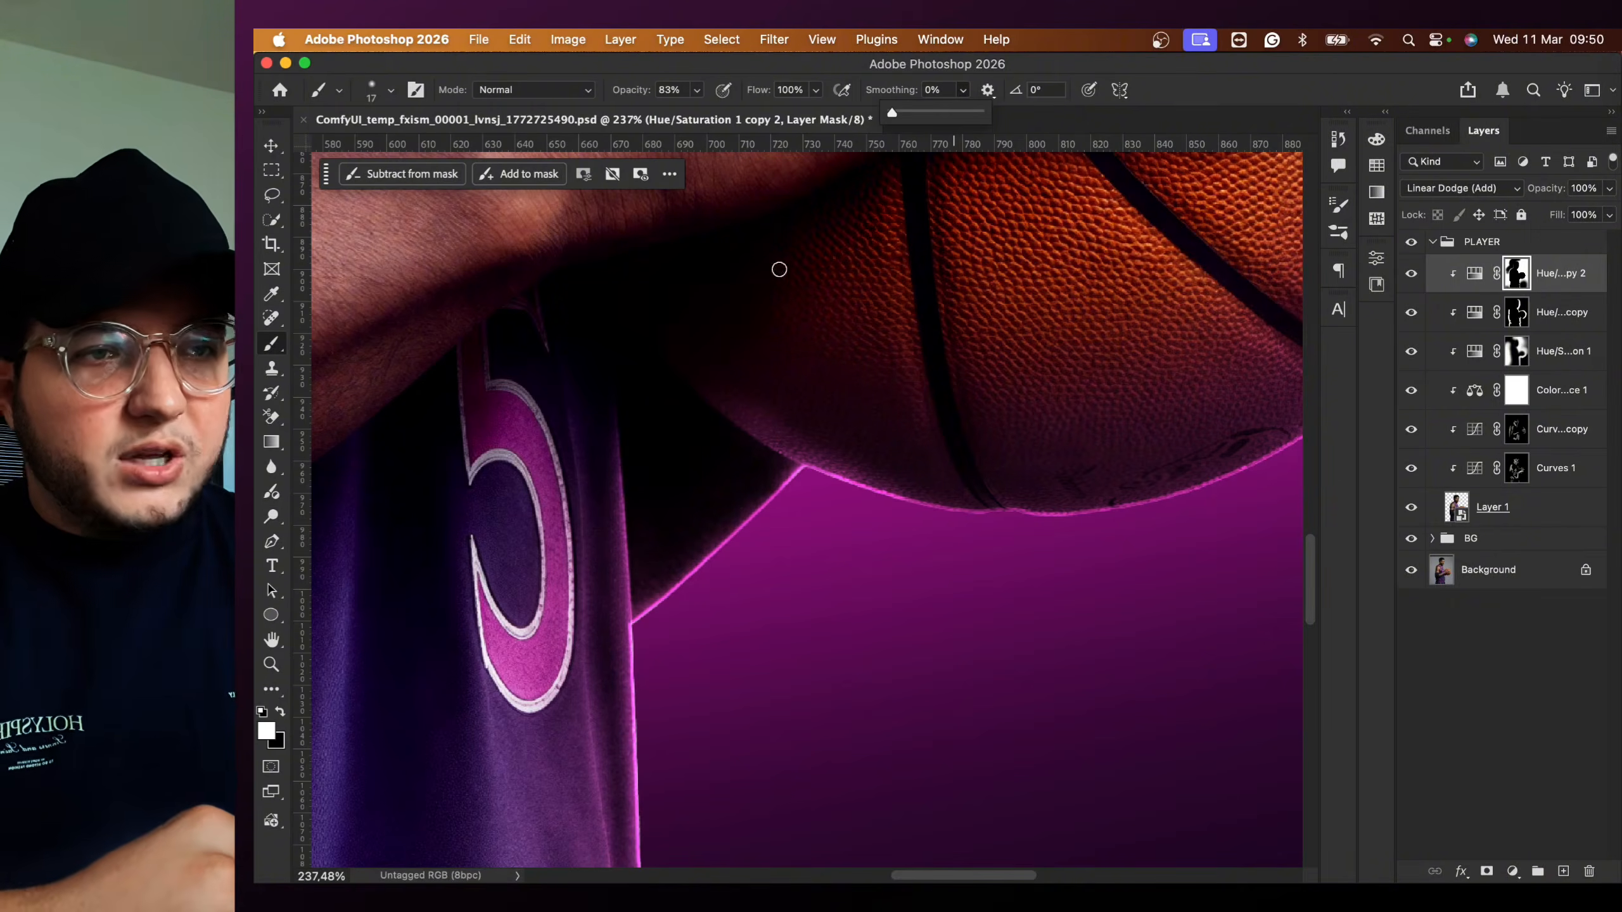
pyautogui.click(756, 563)
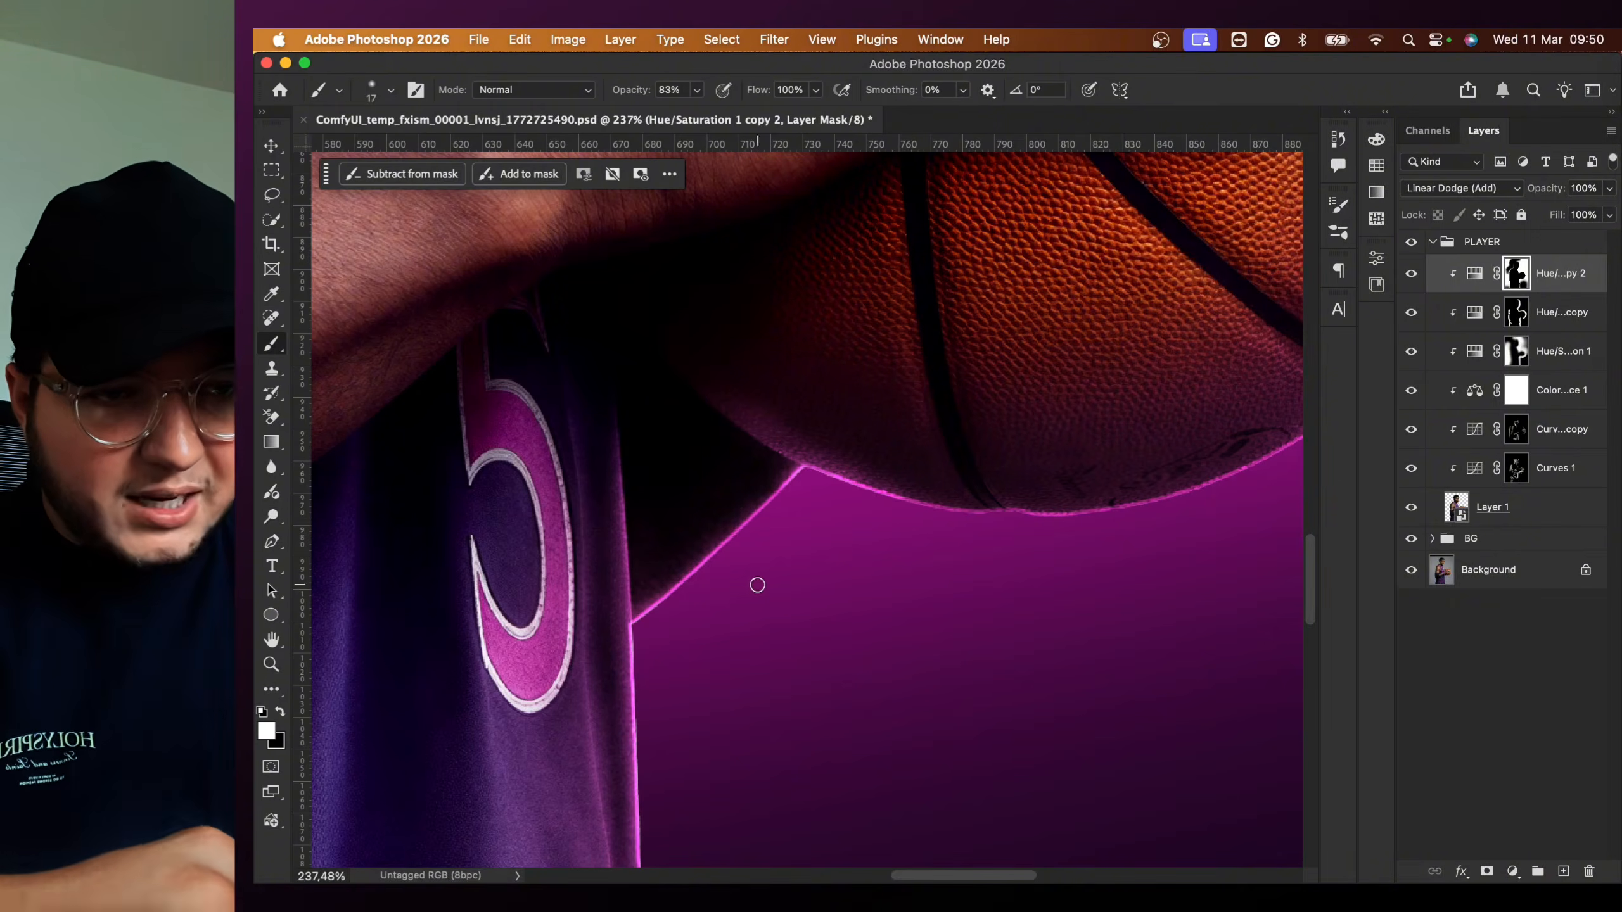
pyautogui.moveTo(797, 385)
pyautogui.mouseDown()
pyautogui.moveTo(944, 420)
pyautogui.moveTo(1166, 387)
pyautogui.mouseUp()
pyautogui.press('super+z')
pyautogui.press('super+z')
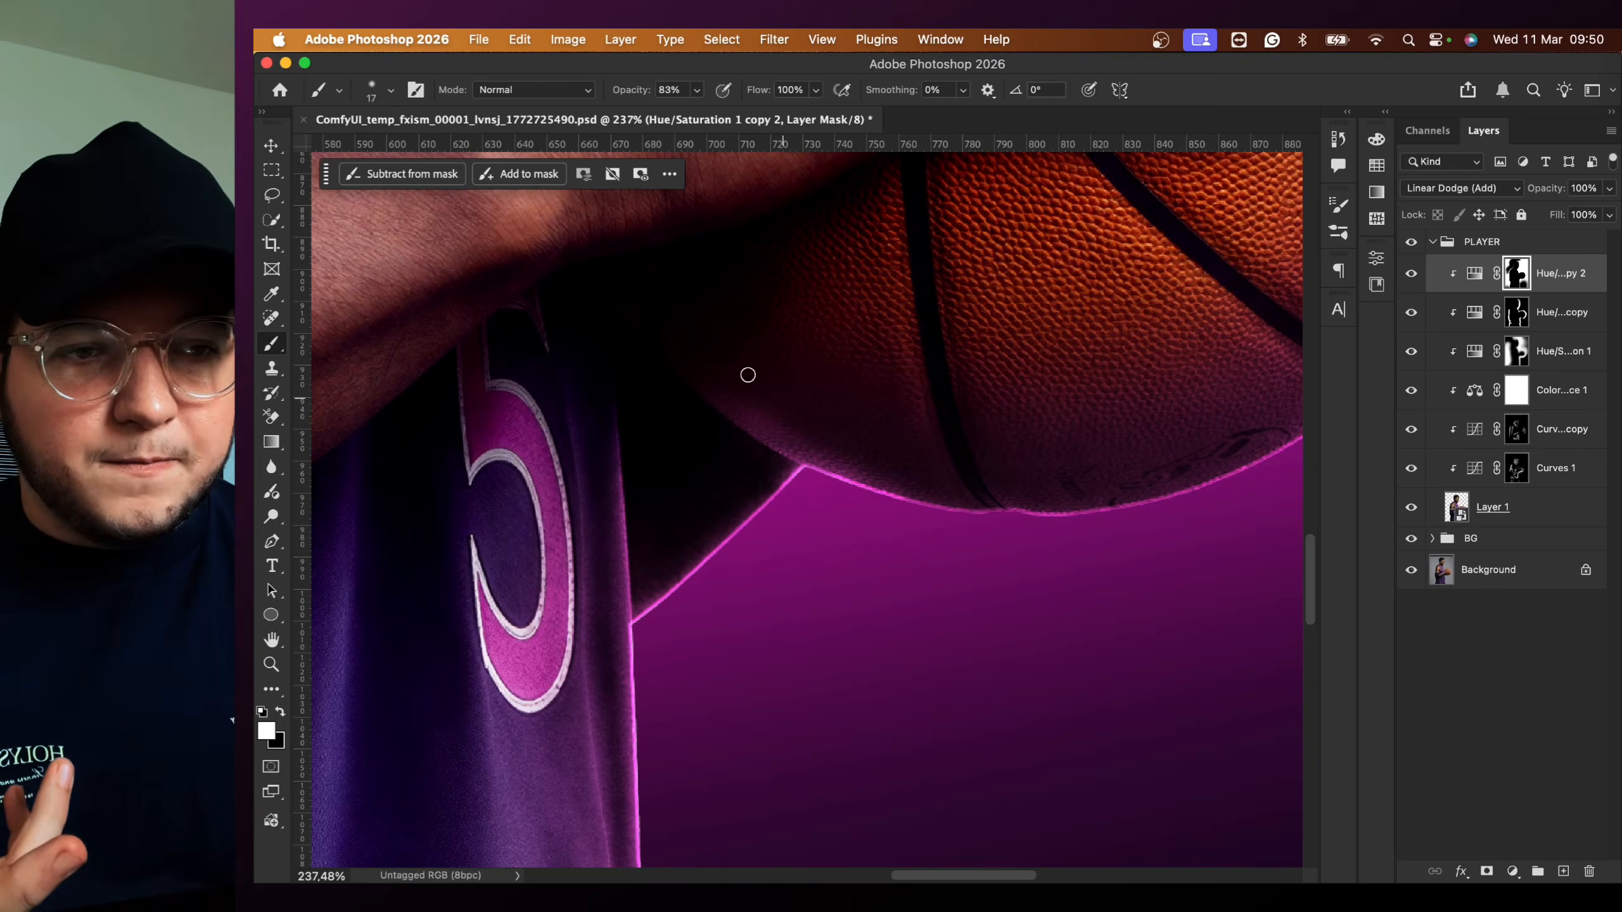
# - Try strokes on the jersey beside the number with 86% brush smoothing, and undo them
pyautogui.scroll(-5, 520, 442)
pyautogui.hscroll(-3, 520, 442)
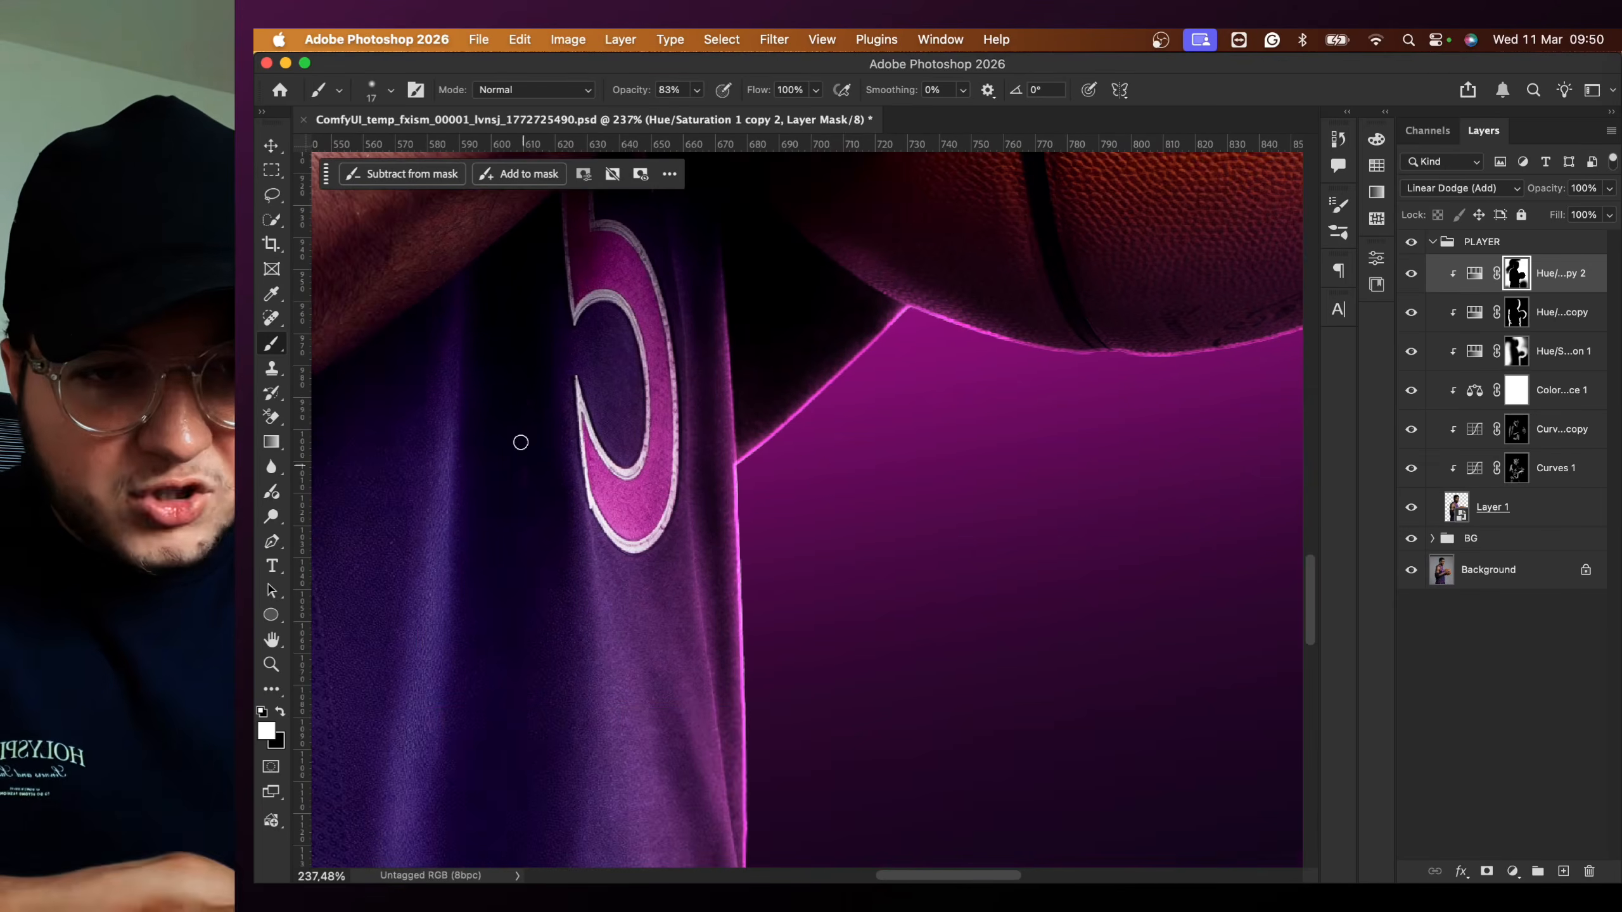
pyautogui.click(962, 89)
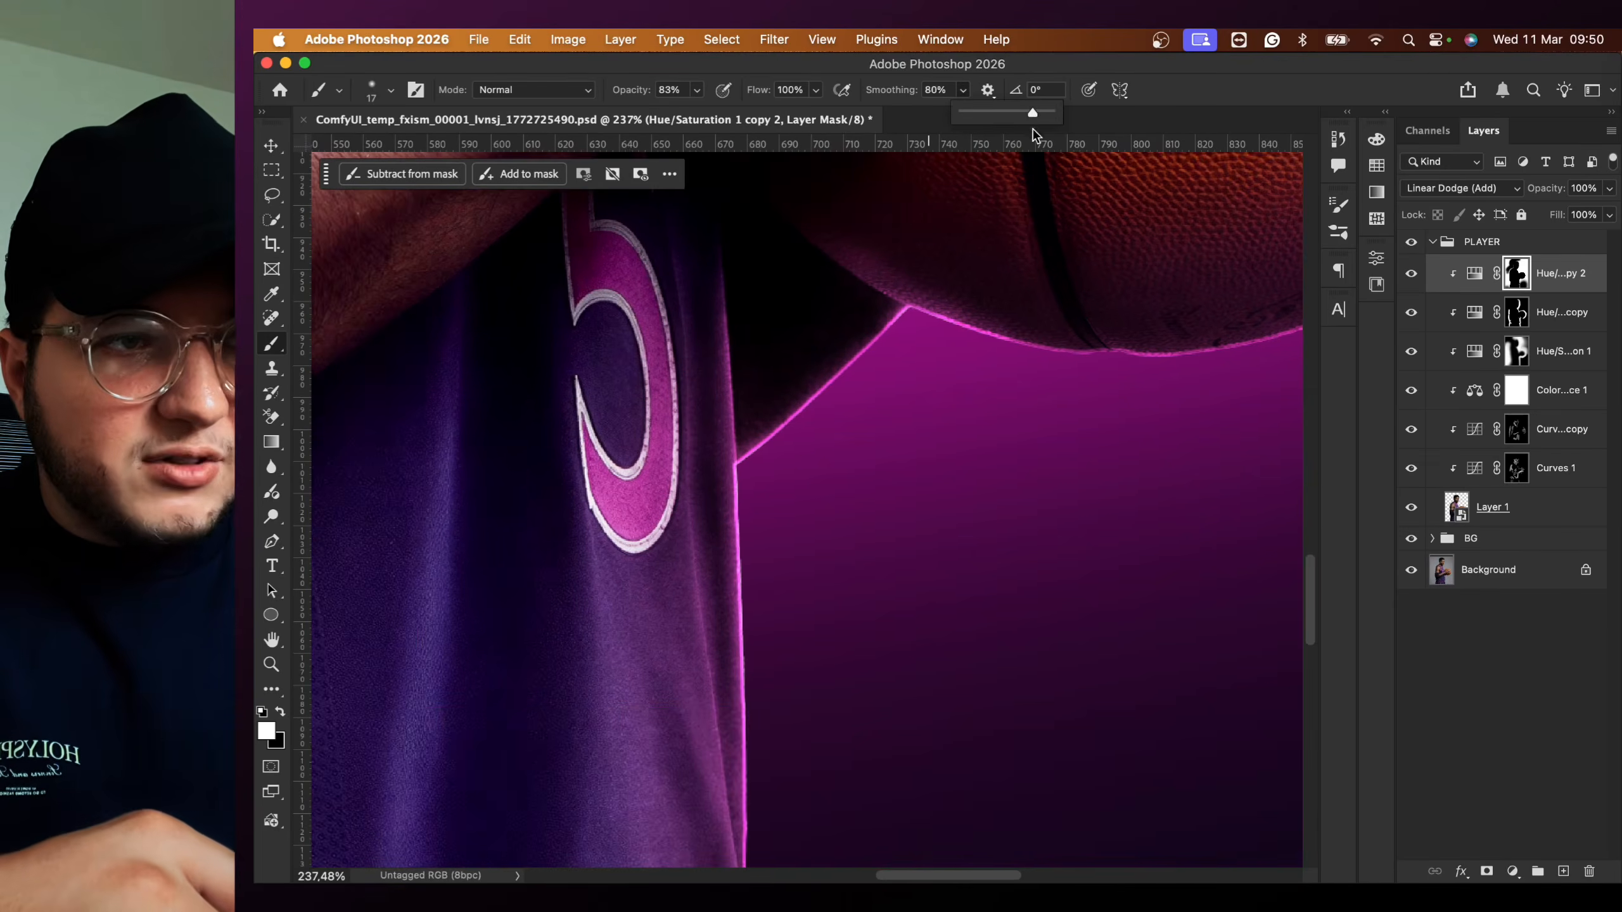
pyautogui.moveTo(1033, 130); pyautogui.dragTo(1037, 129)
pyautogui.moveTo(514, 391); pyautogui.dragTo(521, 460)
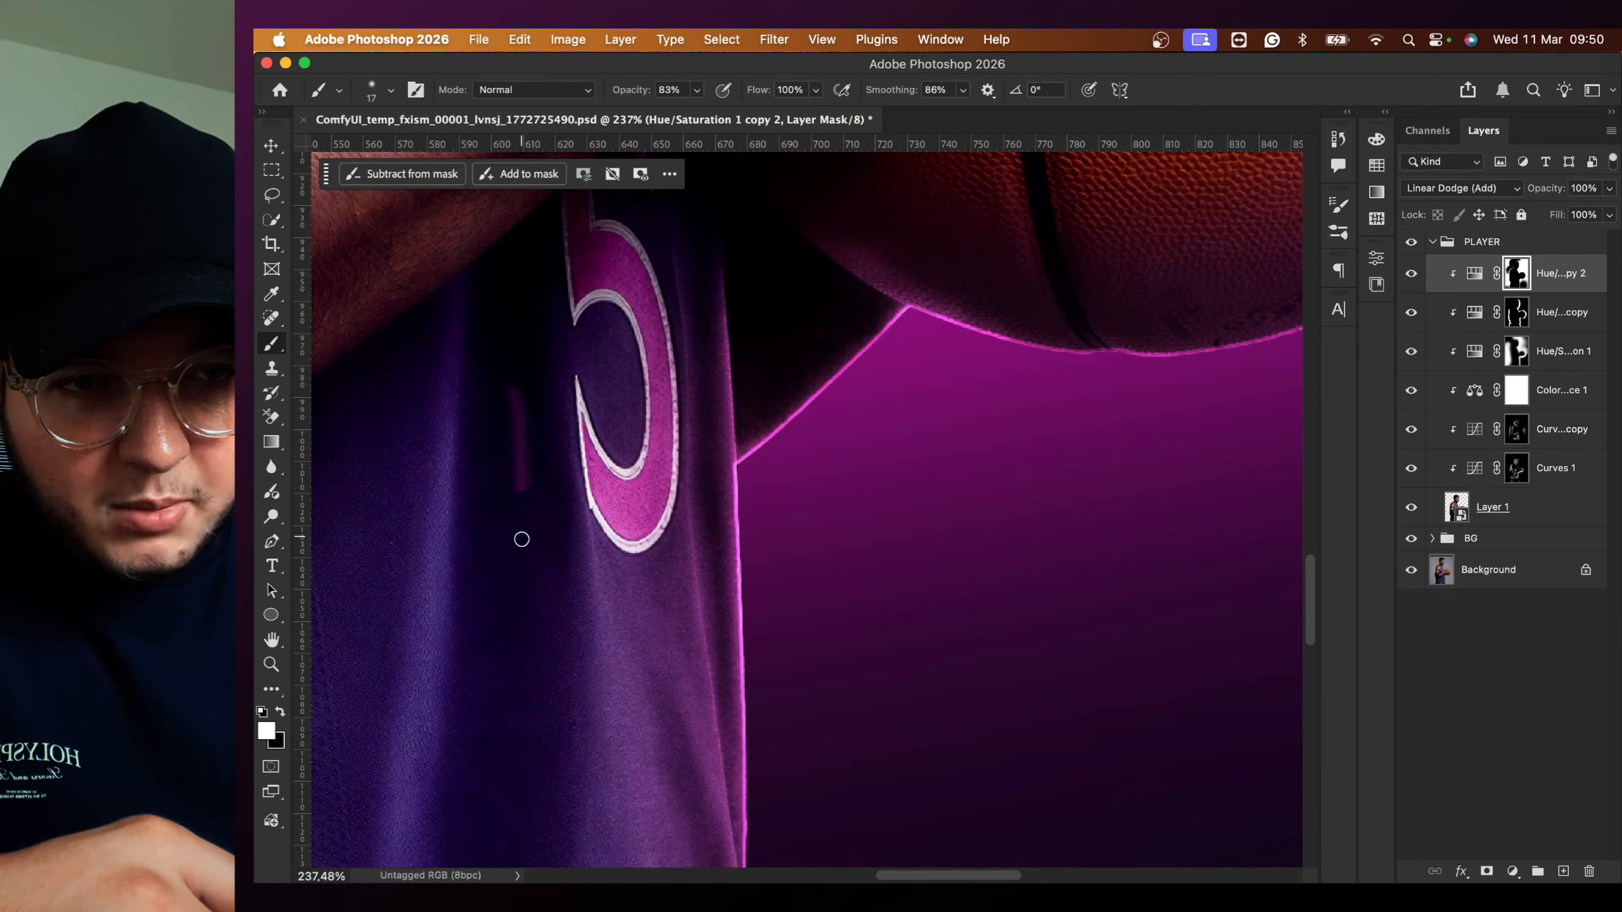
pyautogui.moveTo(521, 539); pyautogui.dragTo(526, 676)
pyautogui.press('super+z')
pyautogui.moveTo(519, 413); pyautogui.dragTo(524, 502)
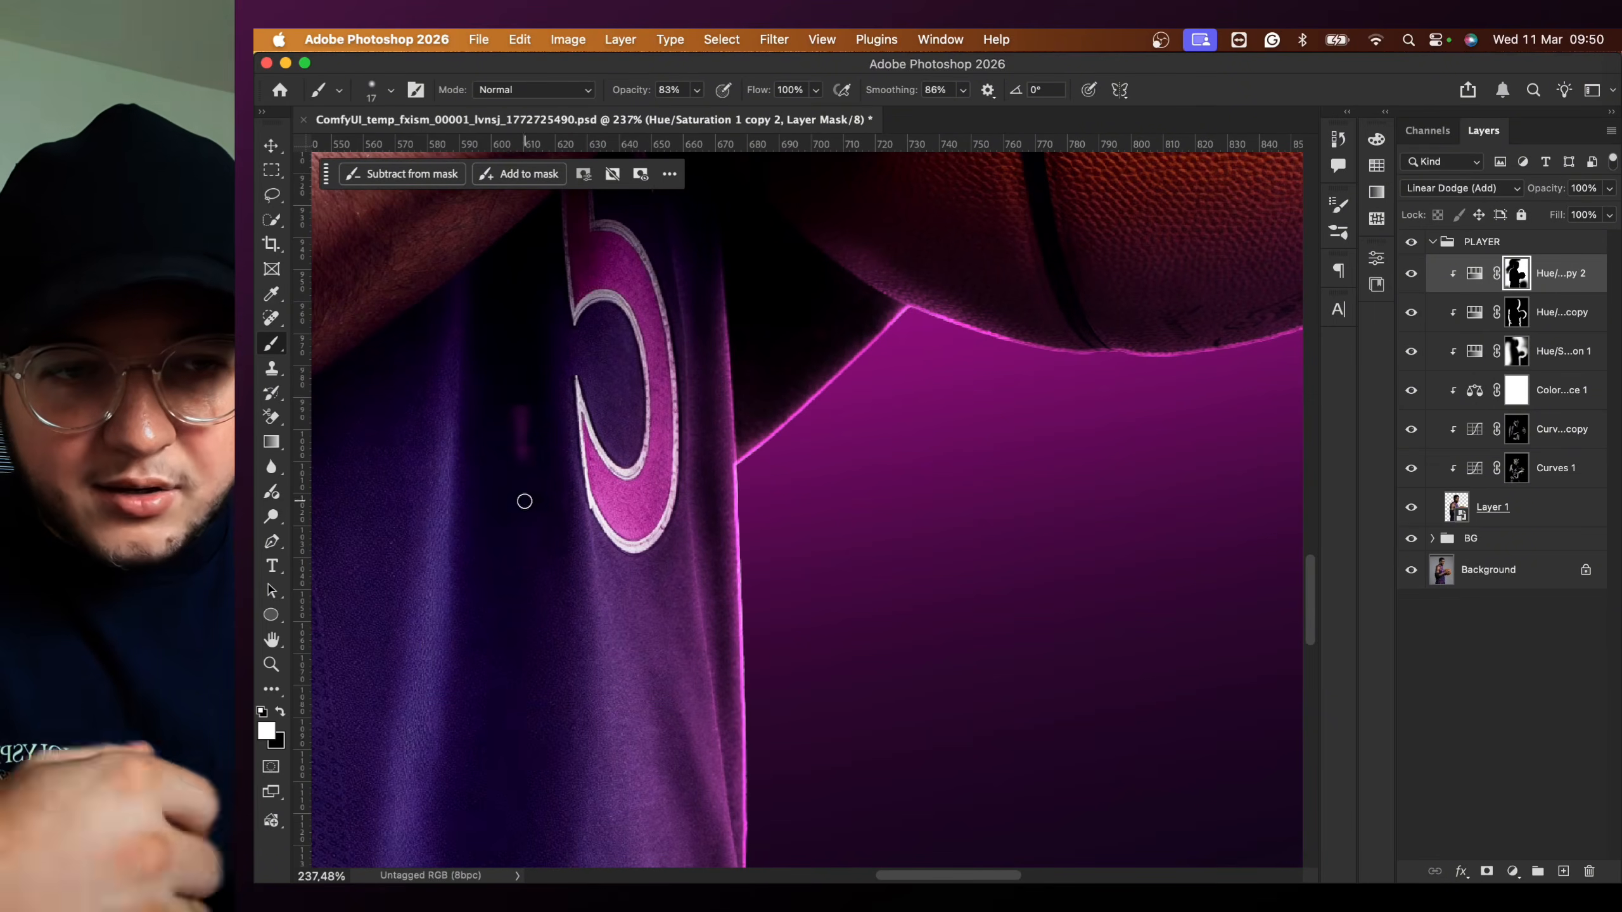
pyautogui.press('super+z')
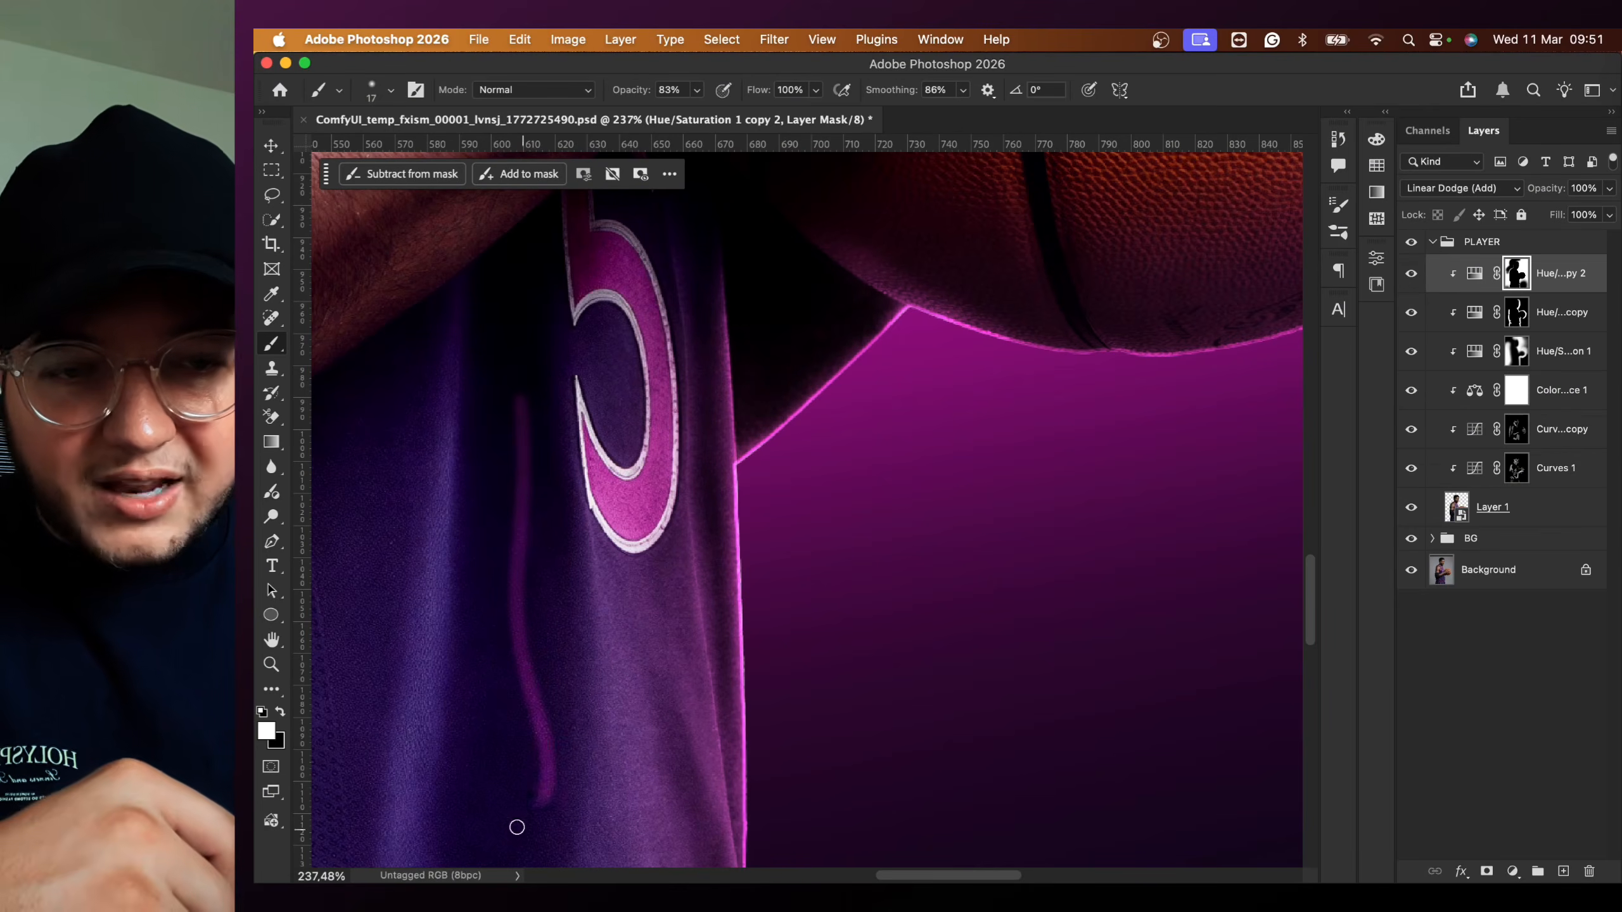
pyautogui.moveTo(516, 827); pyautogui.dragTo(486, 697)
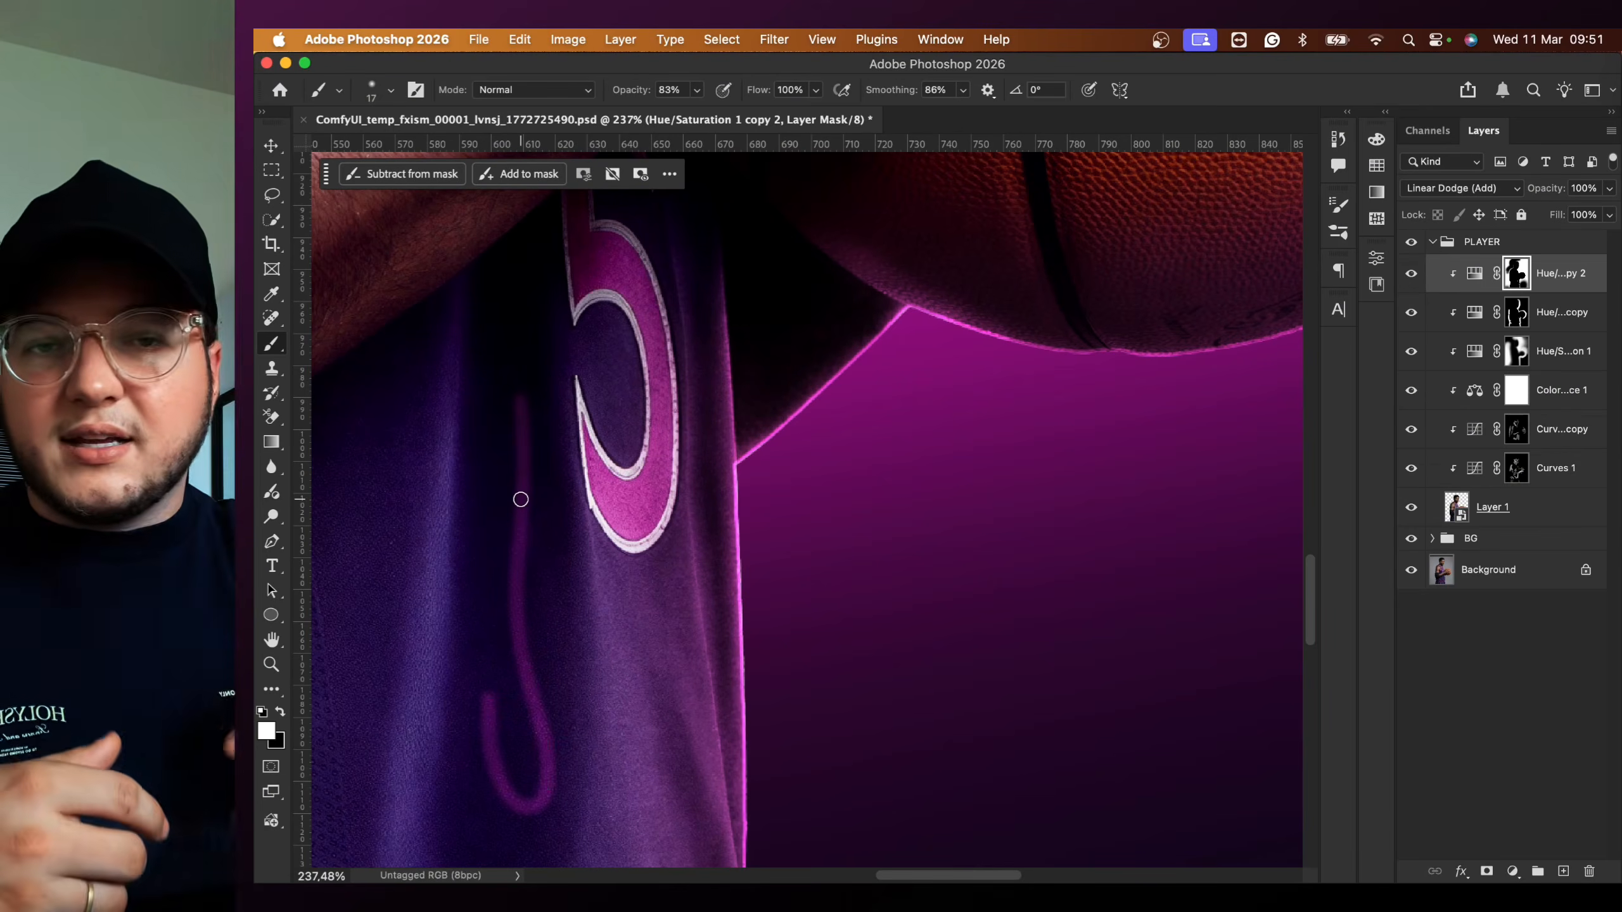
pyautogui.press('super+z')
# - With 87% smoothing and a 9 px brush, paint white on the mask along the ball's shadowed lower edge and the jersey edge below it
pyautogui.click(963, 89)
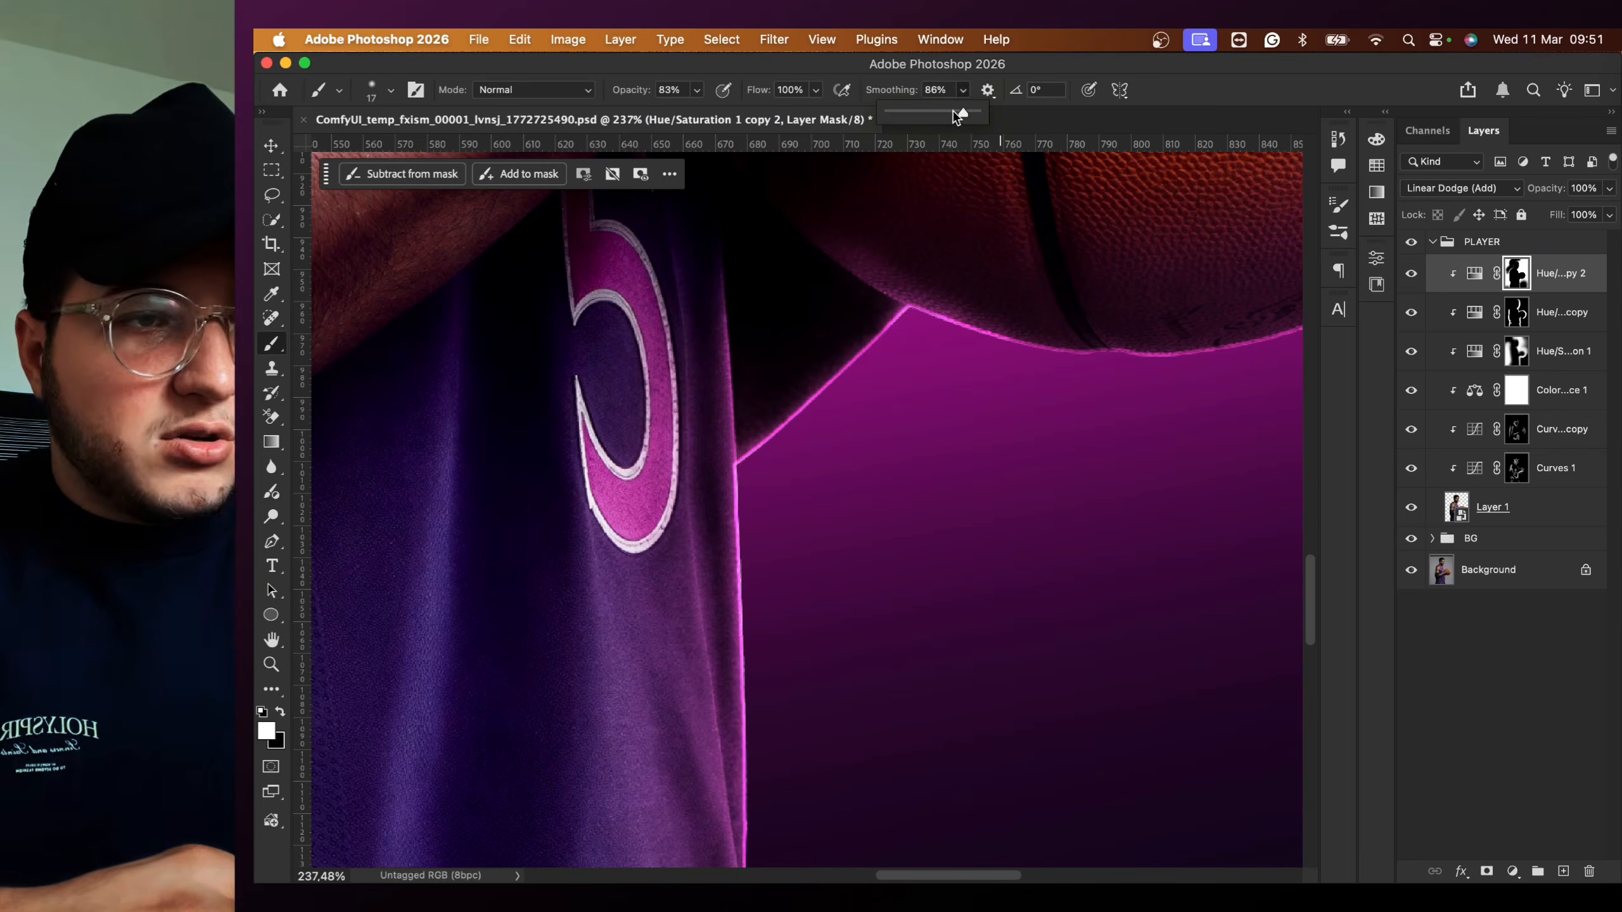
pyautogui.scroll(2, 929, 304)
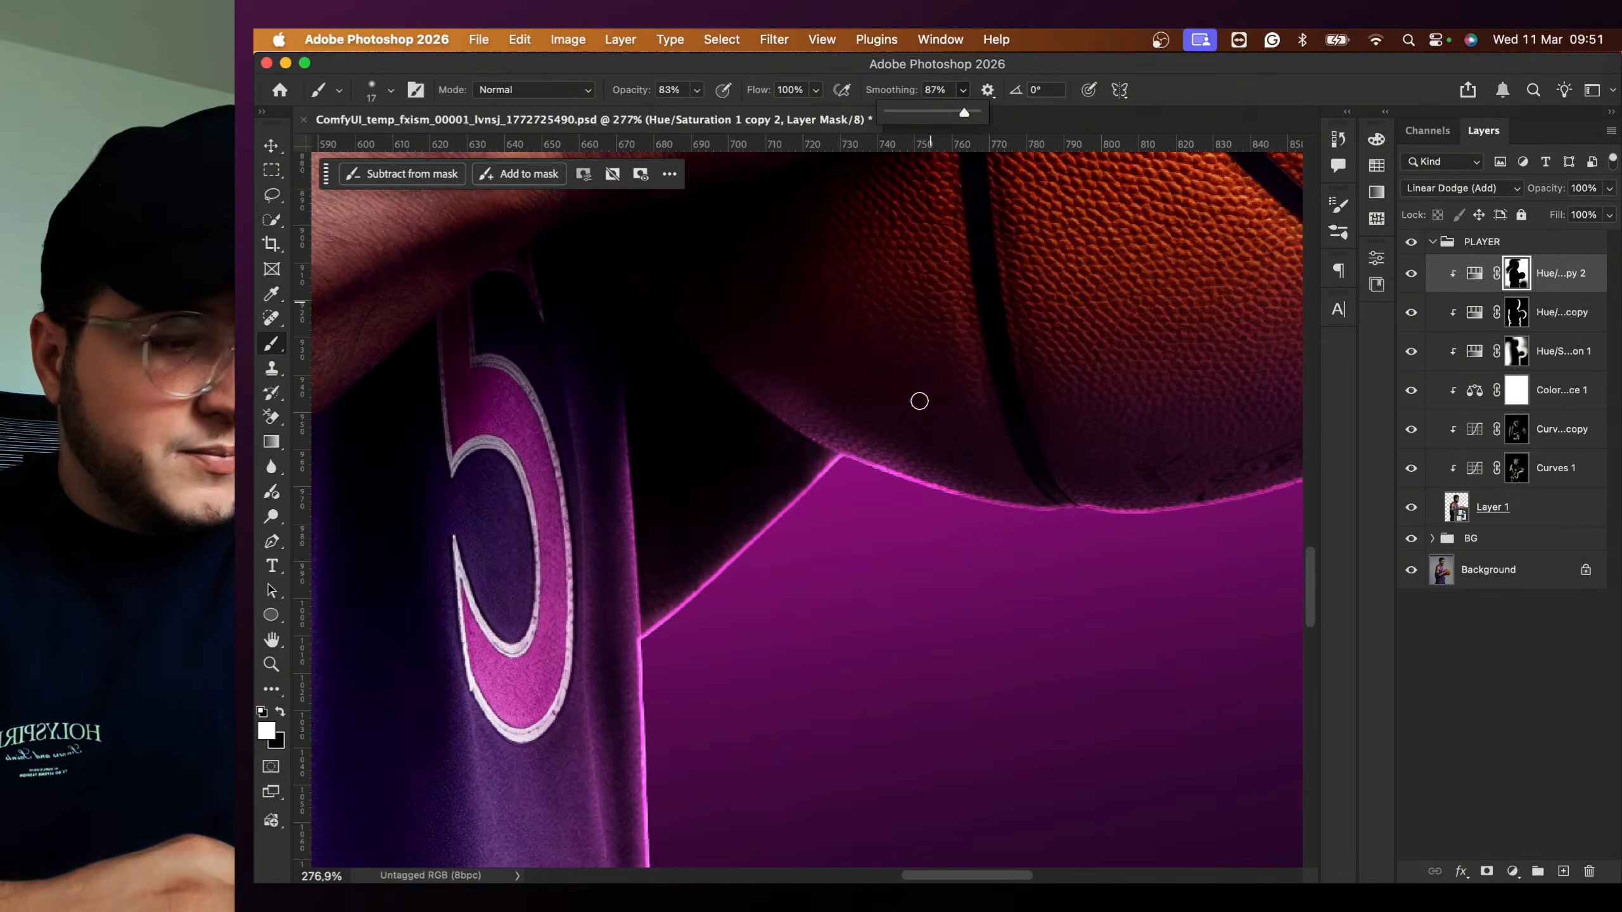
pyautogui.press('[')
pyautogui.press('[')
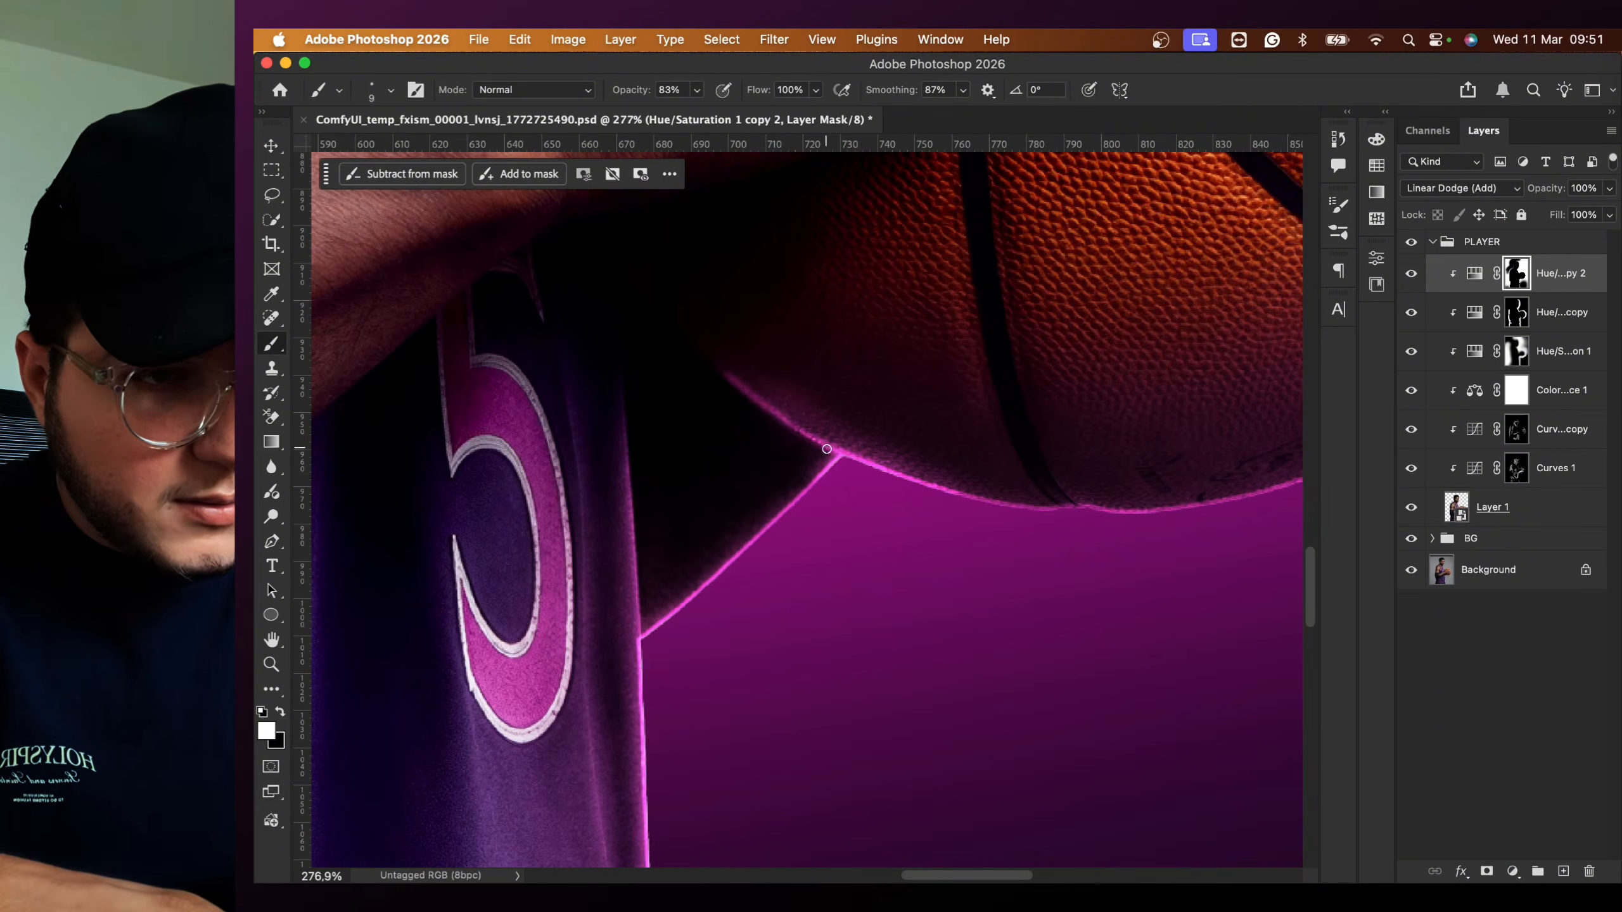
pyautogui.scroll(-2, 969, 528)
pyautogui.hscroll(-1, 970, 527)
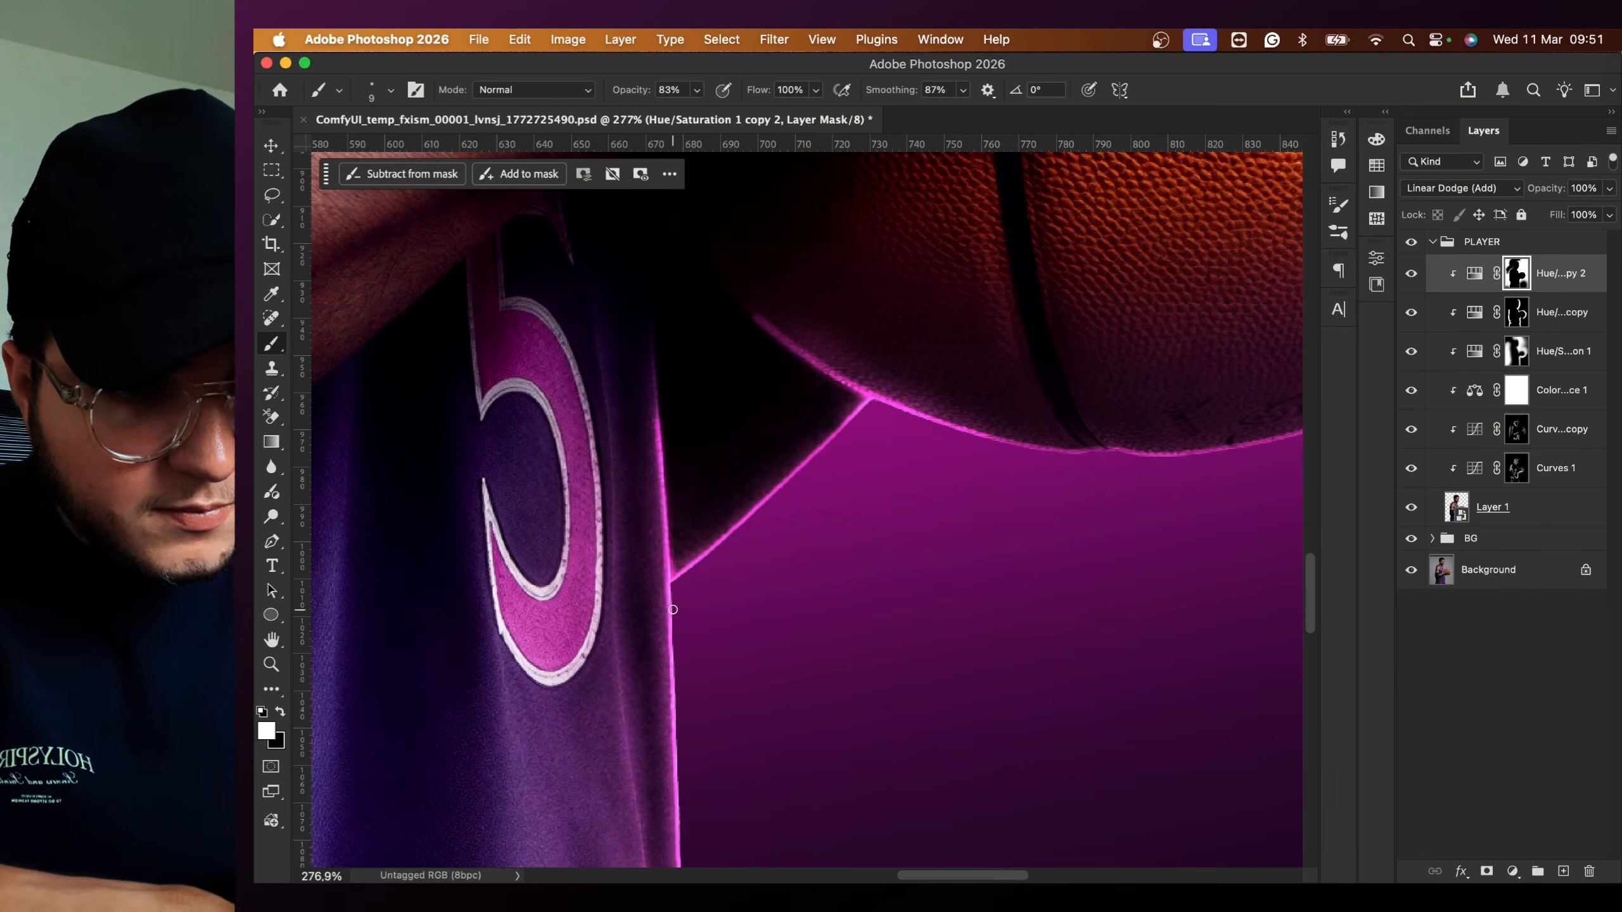
pyautogui.scroll(-2, 815, 378)
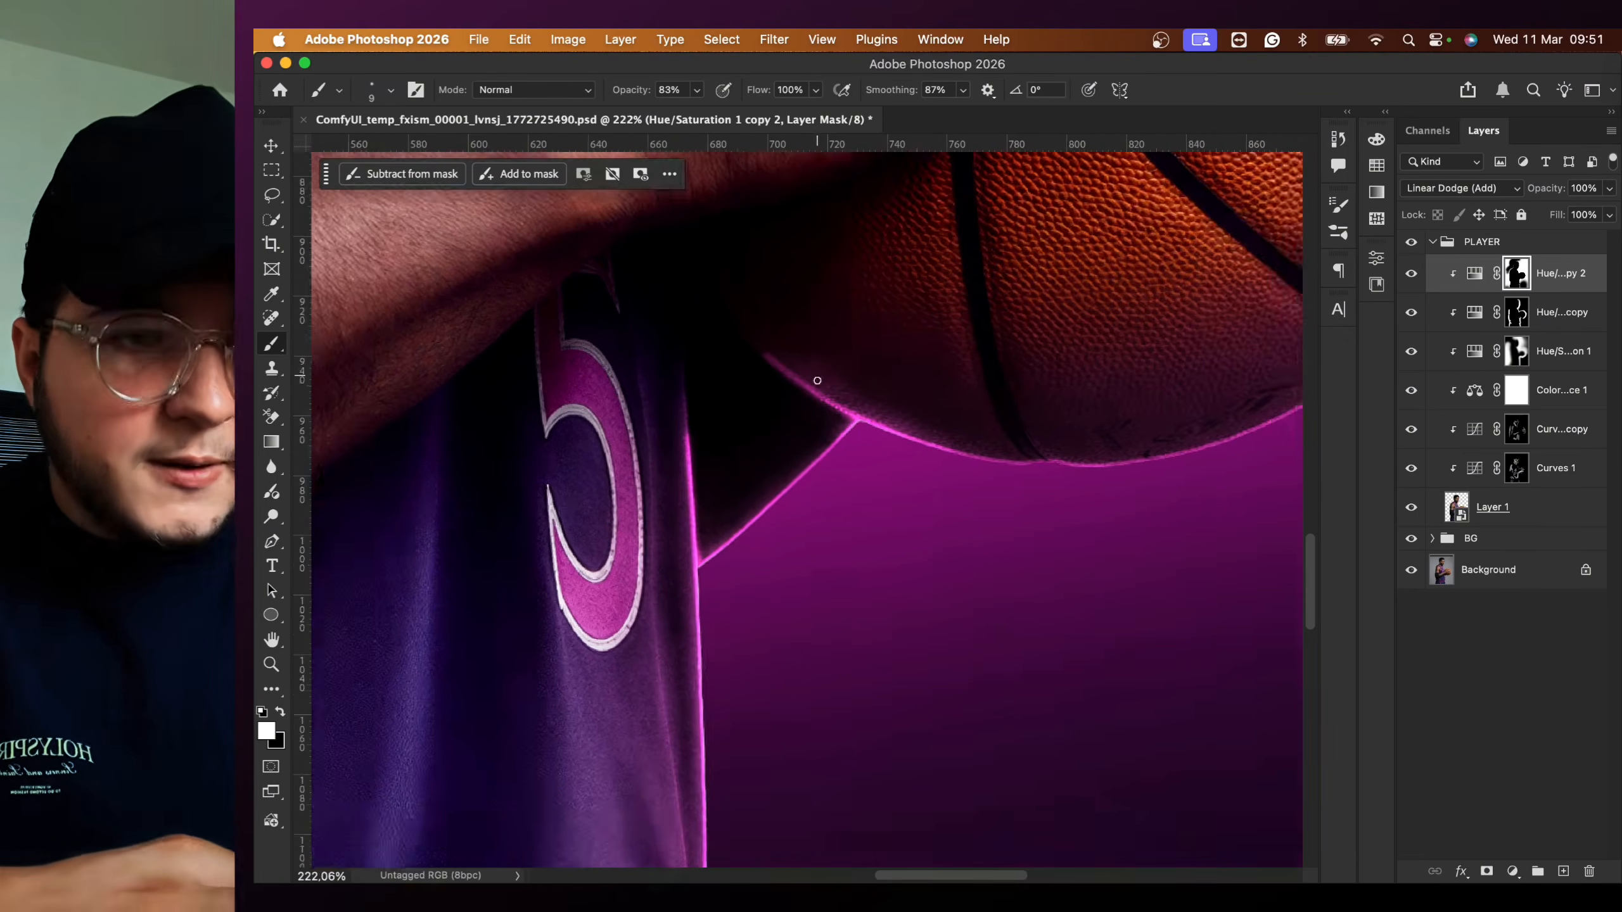
pyautogui.scroll(2, 919, 432)
pyautogui.scroll(-4, 894, 453)
pyautogui.scroll(5, 856, 463)
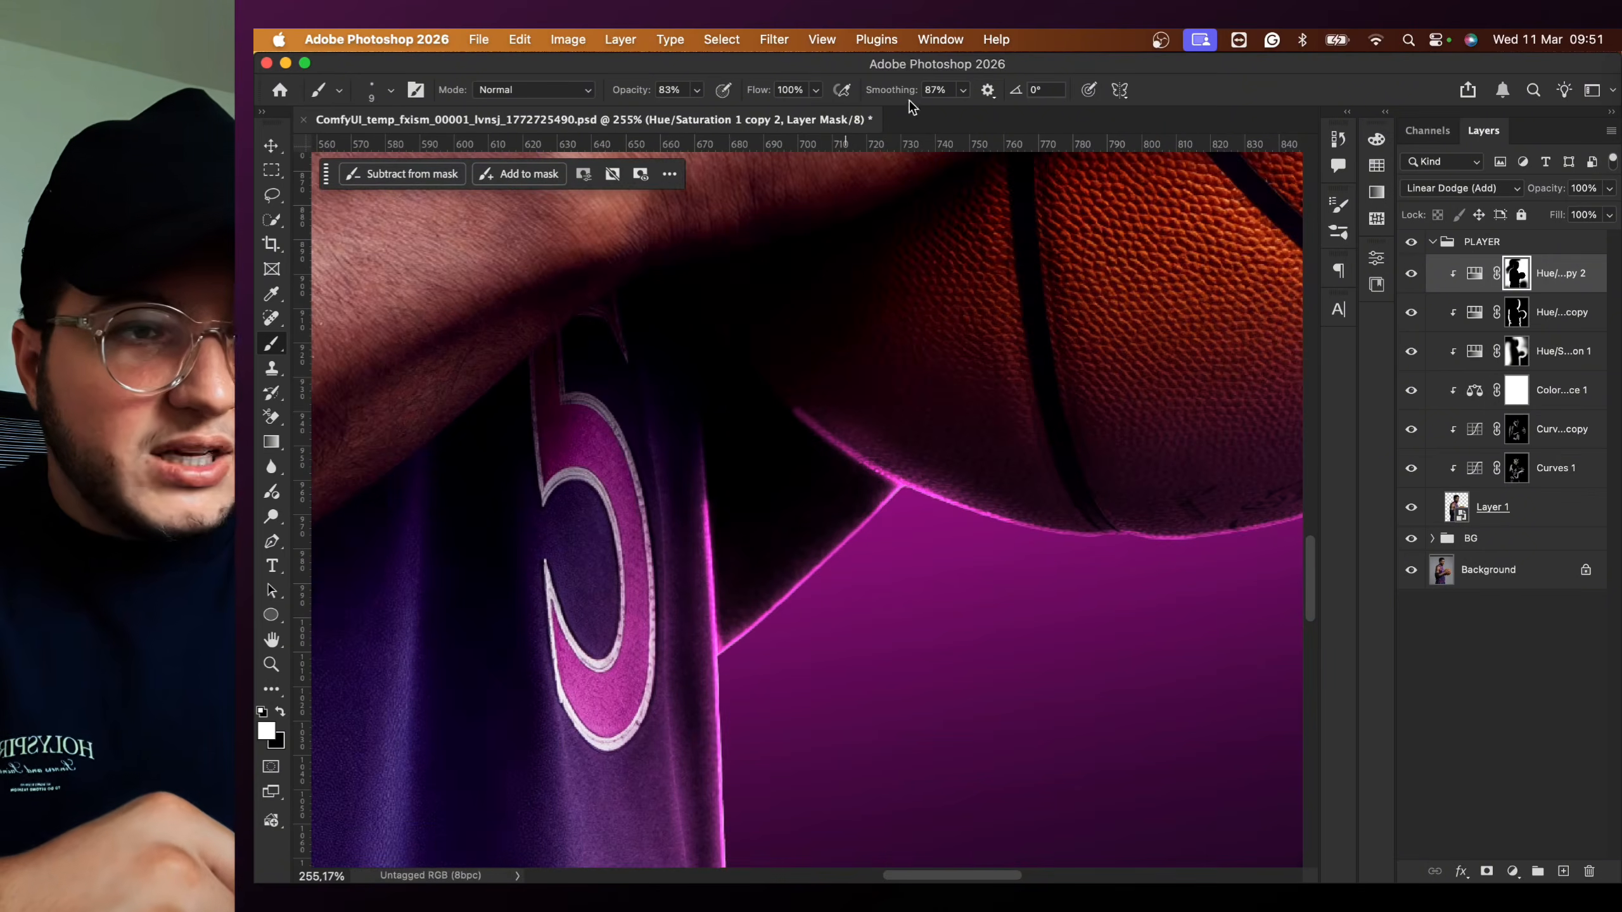
# - Set the brush smoothing to 0% and enlarge the brush to 200 px
pyautogui.click(964, 91)
pyautogui.moveTo(964, 112); pyautogui.dragTo(886, 112)
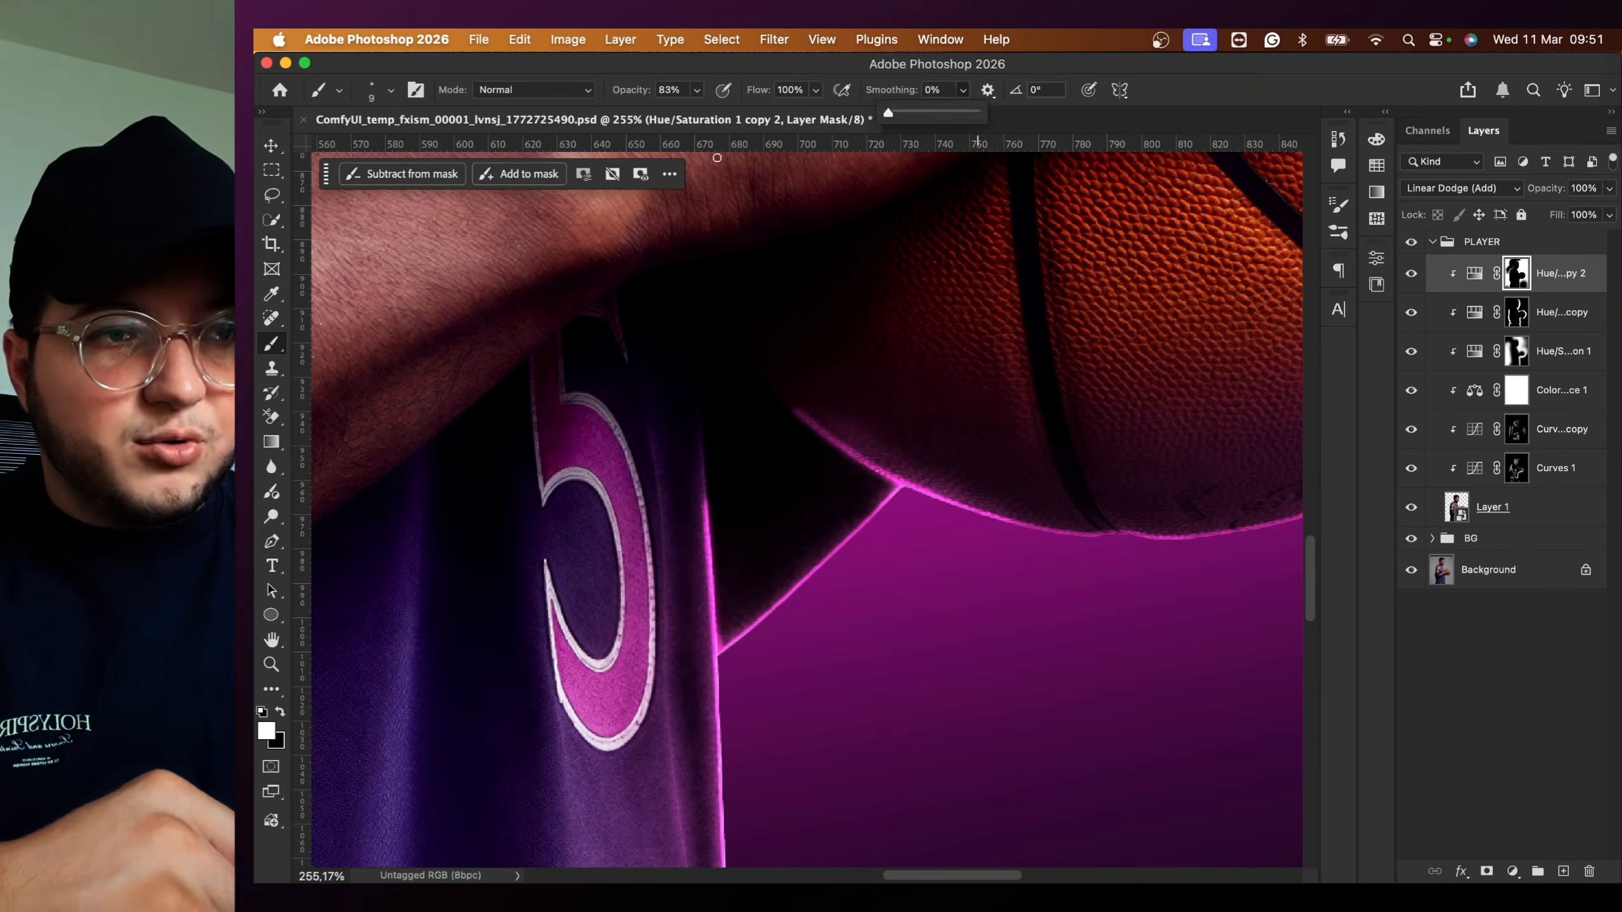
pyautogui.click(987, 96)
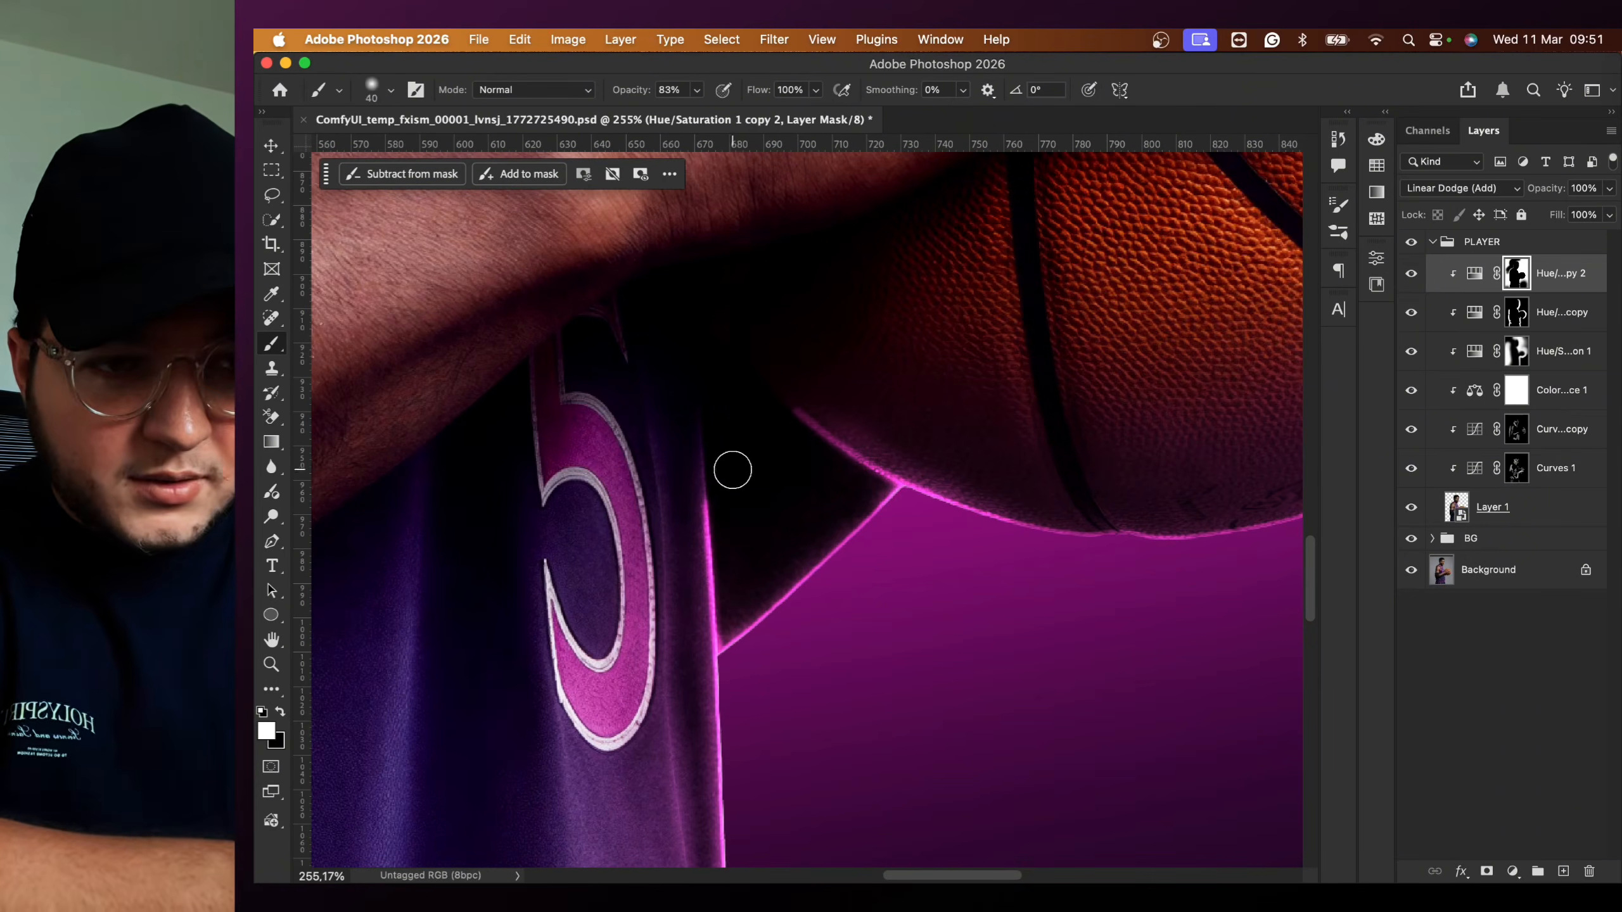
pyautogui.press(']')
pyautogui.press(']')
pyautogui.press(']')
pyautogui.press(']')
pyautogui.press(']')
pyautogui.press(']')
pyautogui.press(']')
pyautogui.press(']')
pyautogui.press(']')
pyautogui.press(']')
pyautogui.press(']')
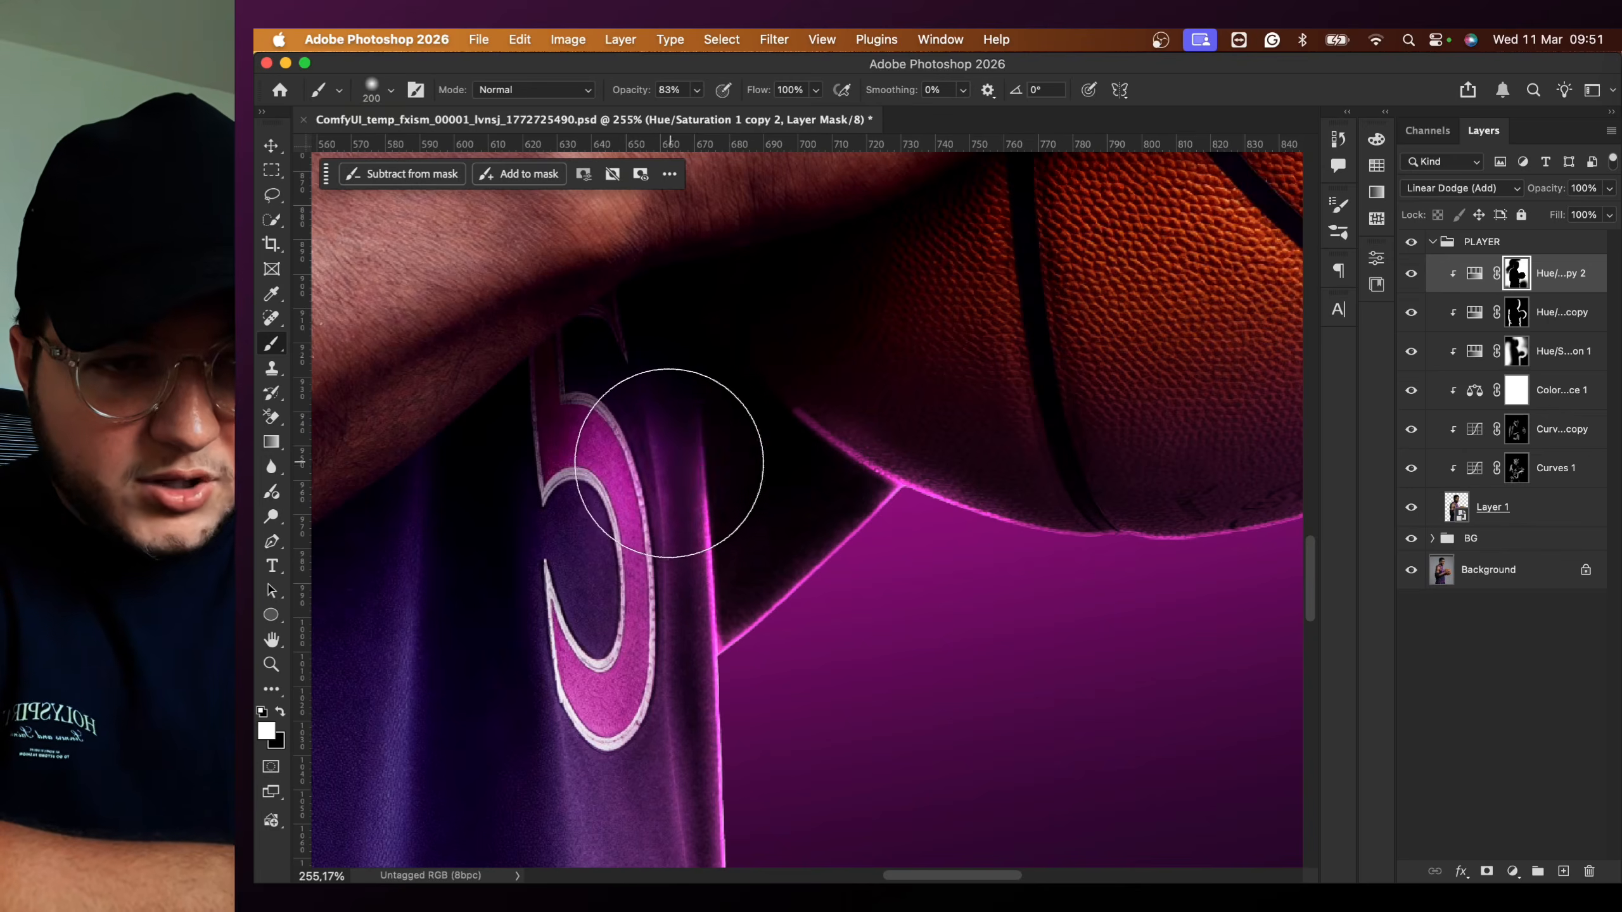
# - Undo the white stroke and paint black on the mask to fade the highlight's upper ends in the shadow between jersey and basketball
pyautogui.press('super+z')
pyautogui.press('x')
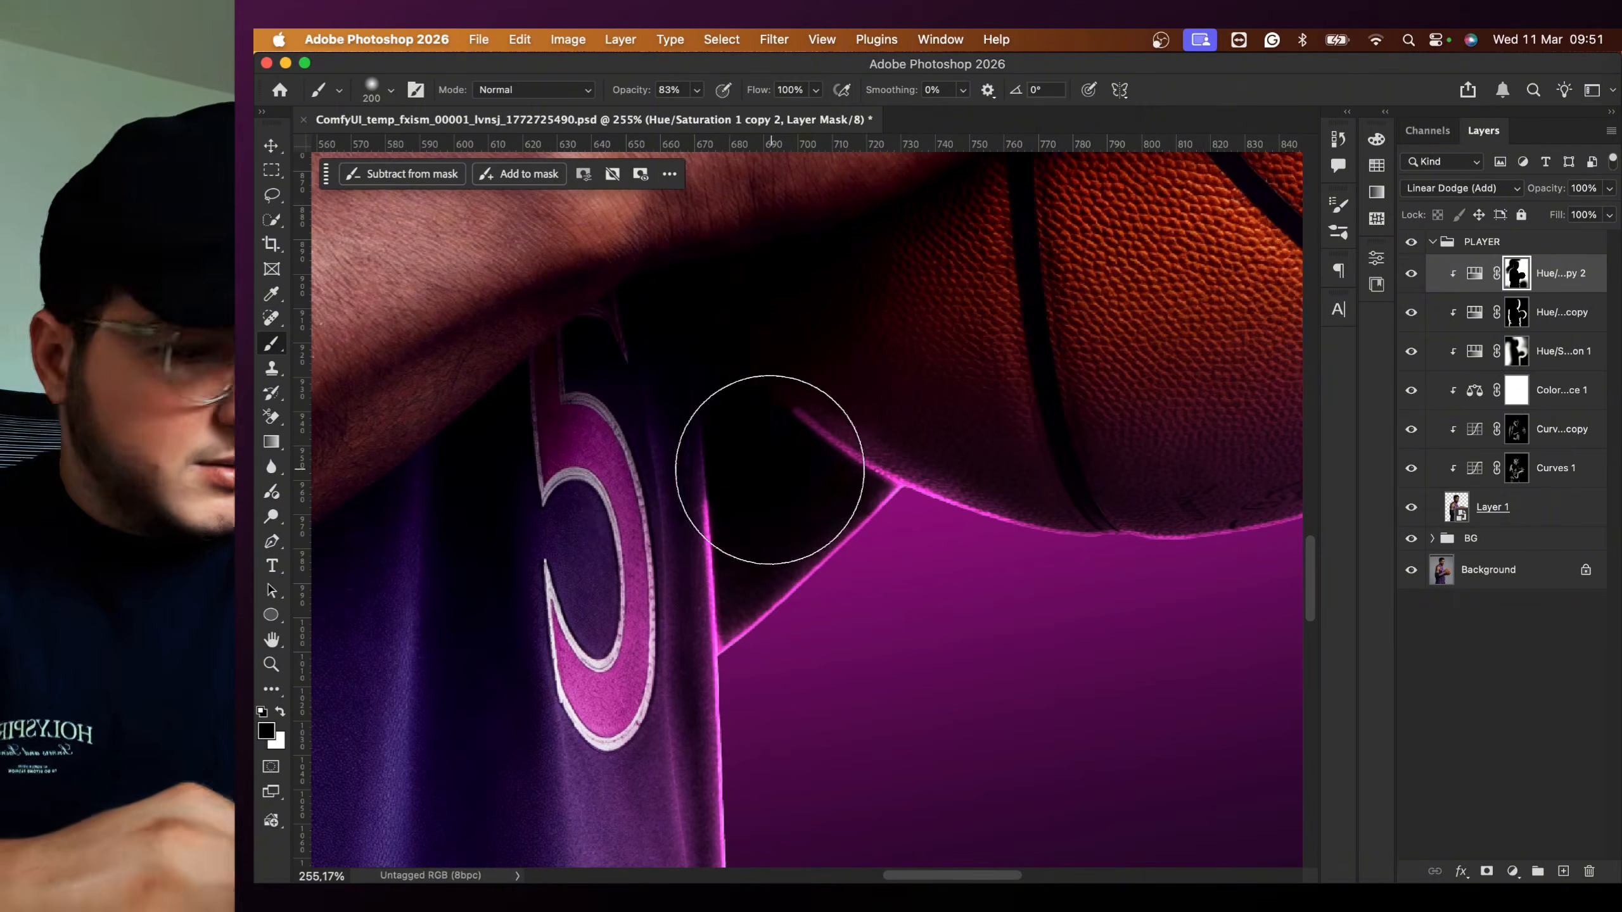
pyautogui.press(']')
pyautogui.press('[')
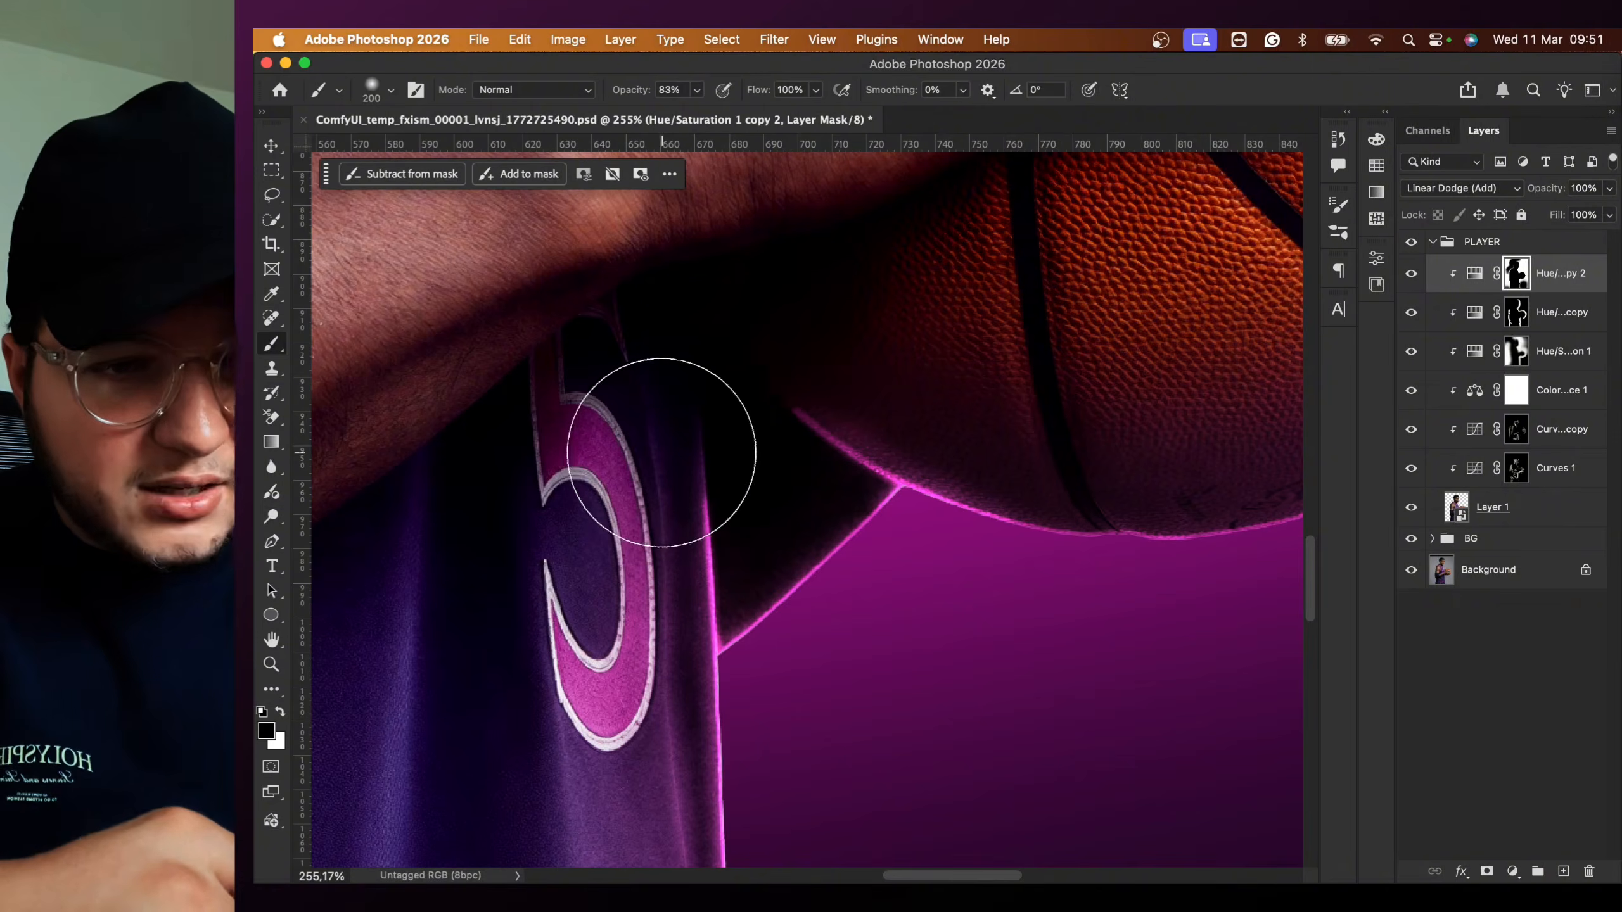
pyautogui.moveTo(687, 381)
pyautogui.mouseDown()
pyautogui.moveTo(724, 337)
pyautogui.moveTo(811, 290)
pyautogui.moveTo(756, 260)
pyautogui.mouseUp()
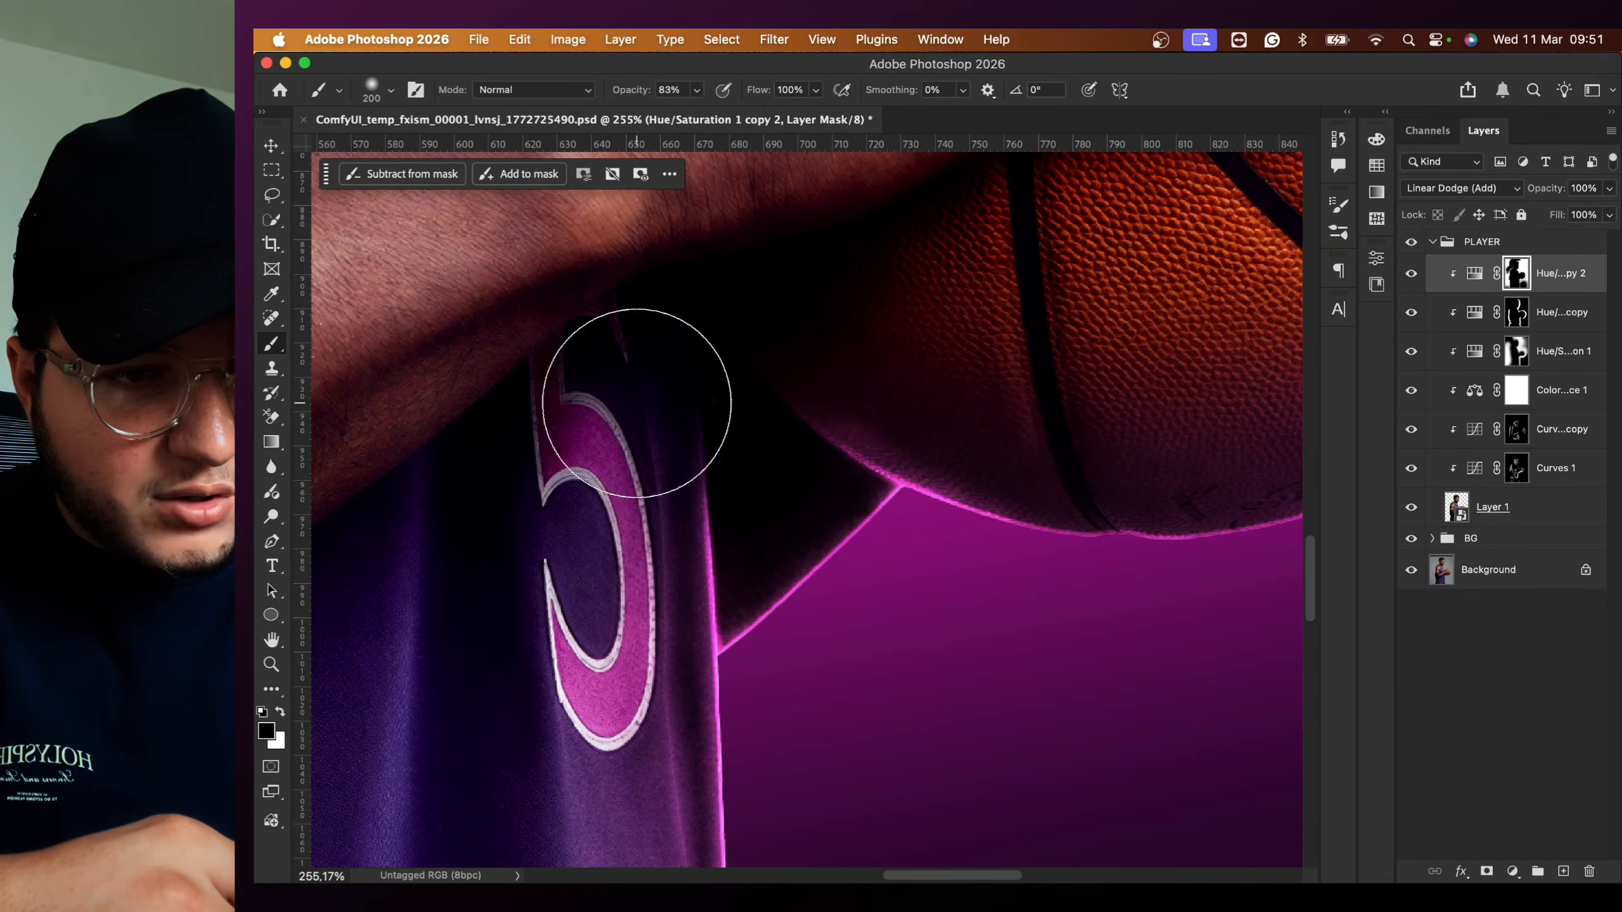
# - Compare the image with and without the top Hue/Saturation layer, both near the jersey and ball and across the whole upper body
pyautogui.click(1415, 275)
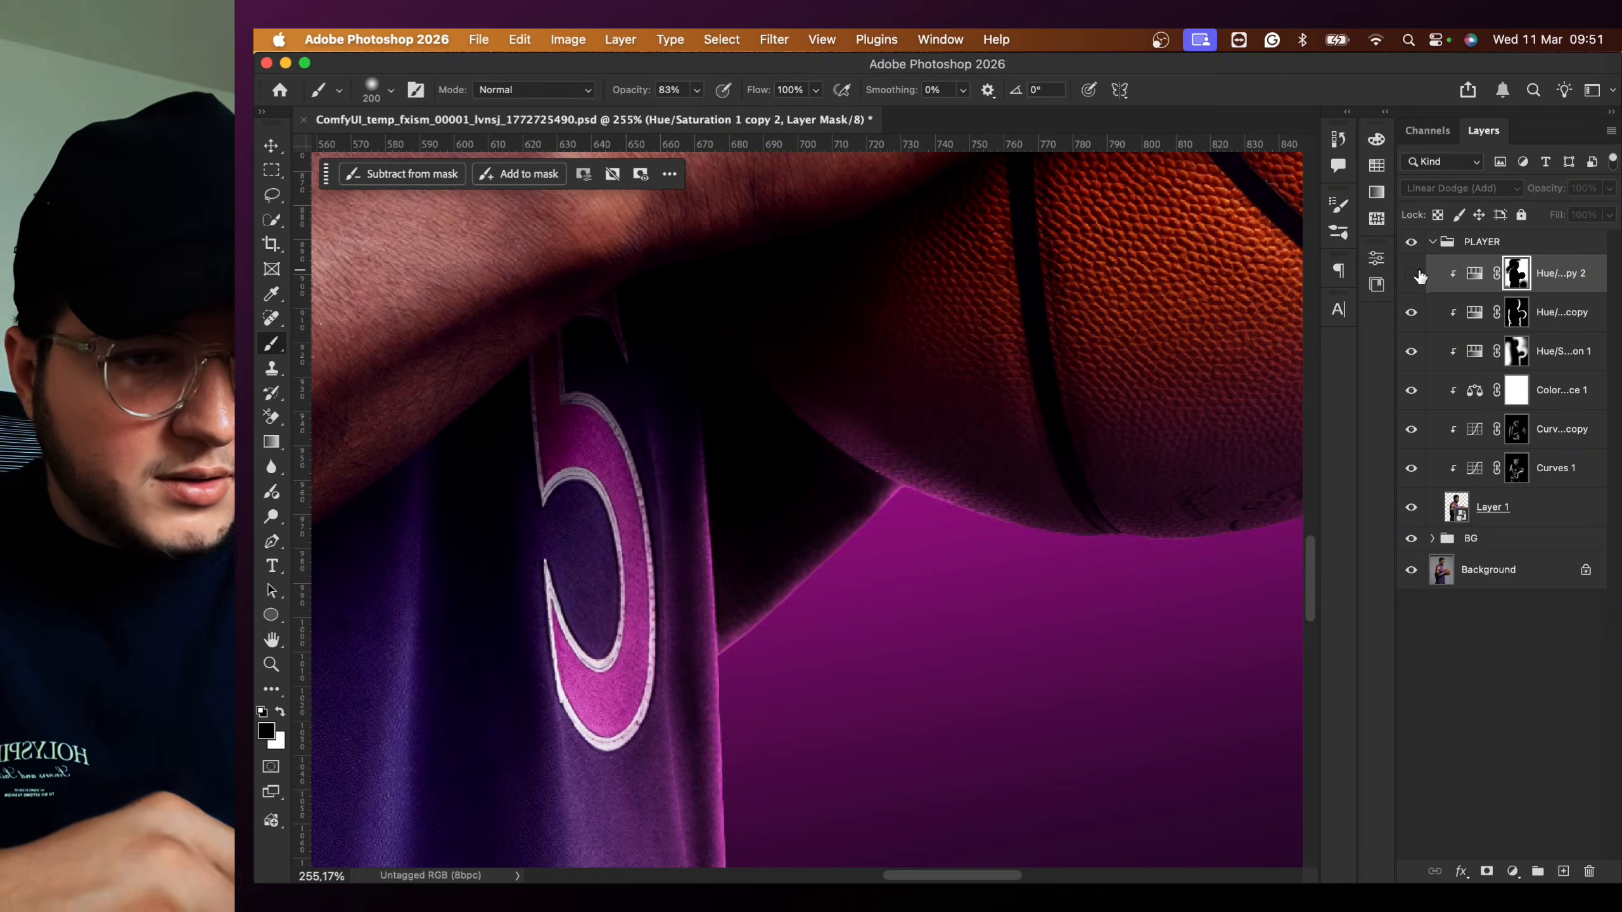
pyautogui.click(1414, 275)
pyautogui.click(1411, 274)
pyautogui.scroll(-4, 1328, 319)
pyautogui.click(1413, 273)
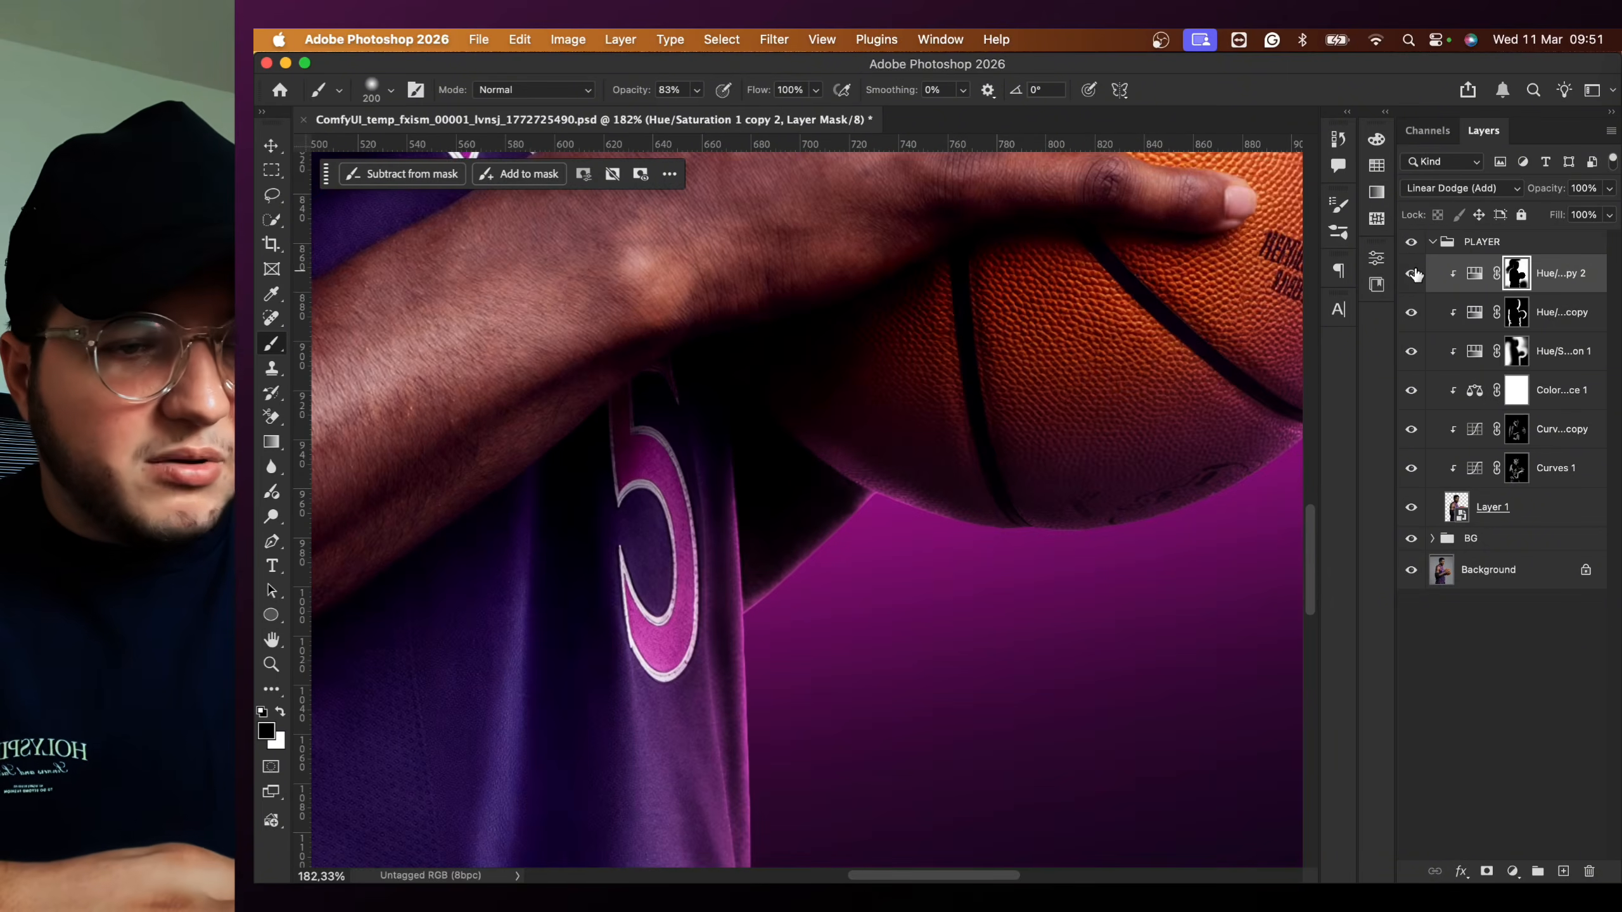
pyautogui.scroll(-8, 1260, 356)
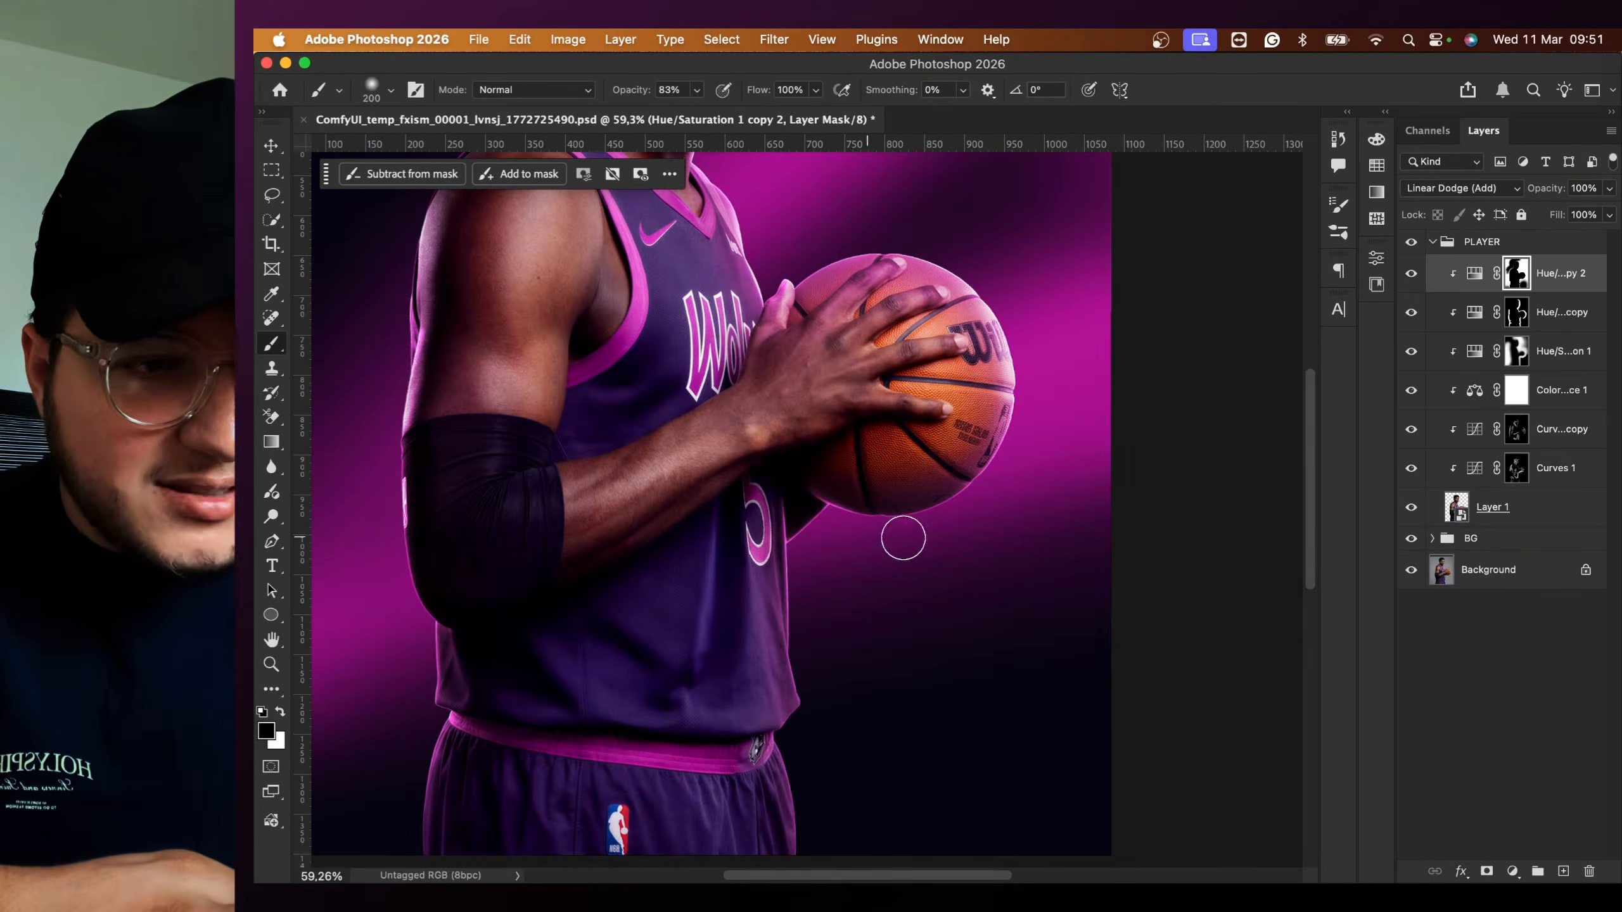
# - With 81% smoothing and an 8 px brush, paint white on the mask along both sides of the seam at the ball's lower edge
pyautogui.scroll(10, 902, 538)
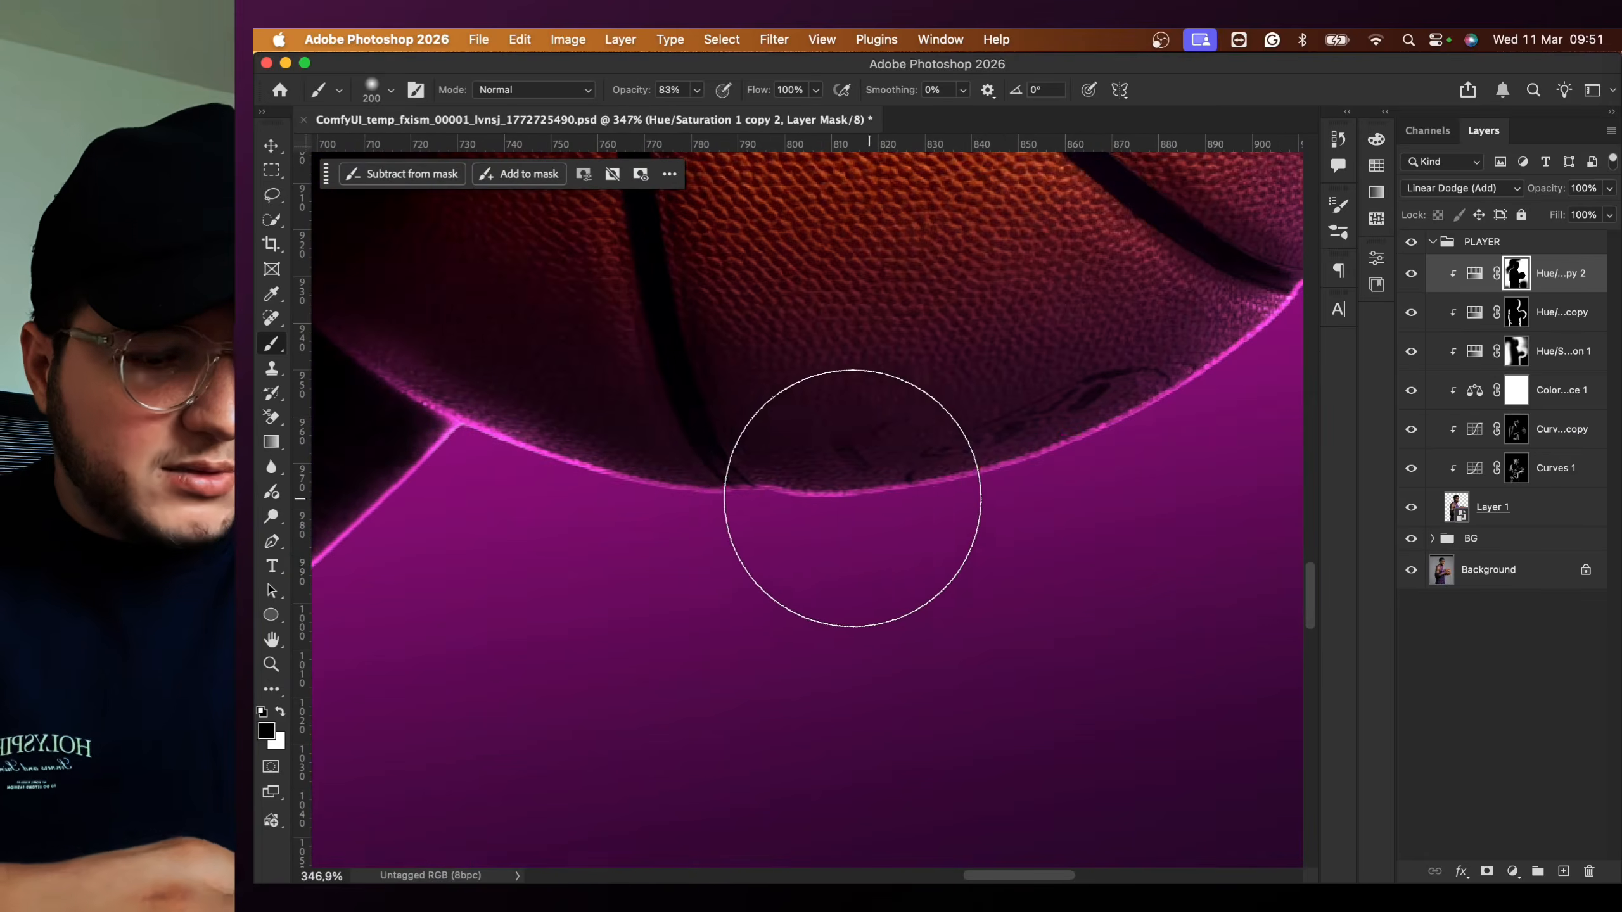
pyautogui.press('[')
pyautogui.press('[')
pyautogui.press('[')
pyautogui.press('[')
pyautogui.press('[')
pyautogui.press('[')
pyautogui.press('[')
pyautogui.press('[')
pyautogui.press('[')
pyautogui.press('[')
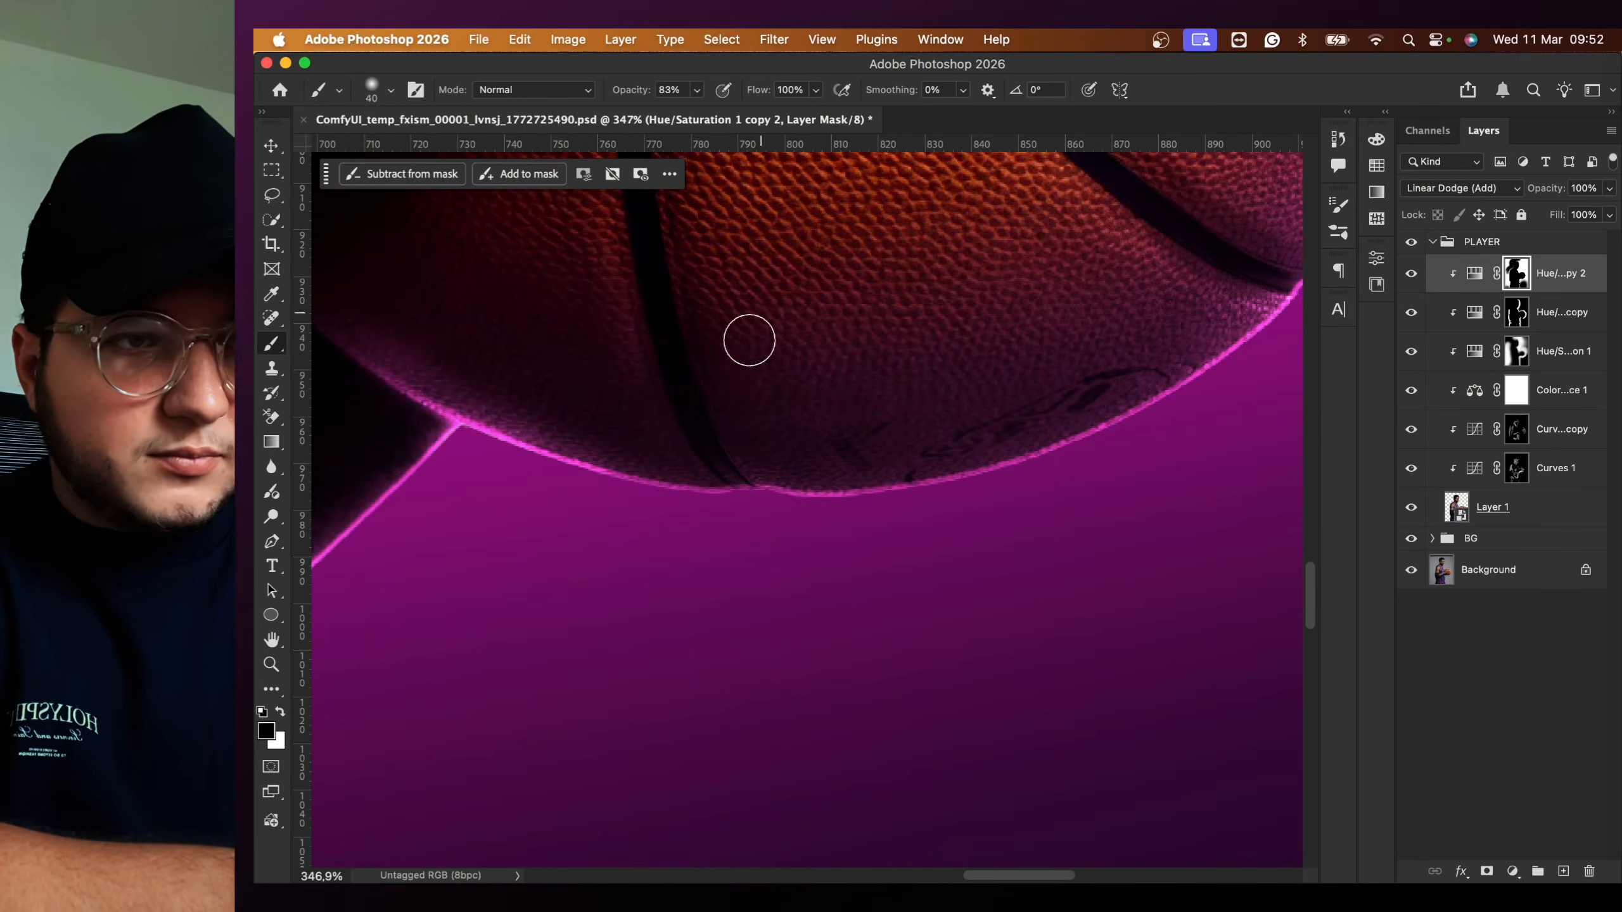
pyautogui.moveTo(906, 93); pyautogui.dragTo(939, 92)
pyautogui.press('[')
pyautogui.press('[')
pyautogui.press('[')
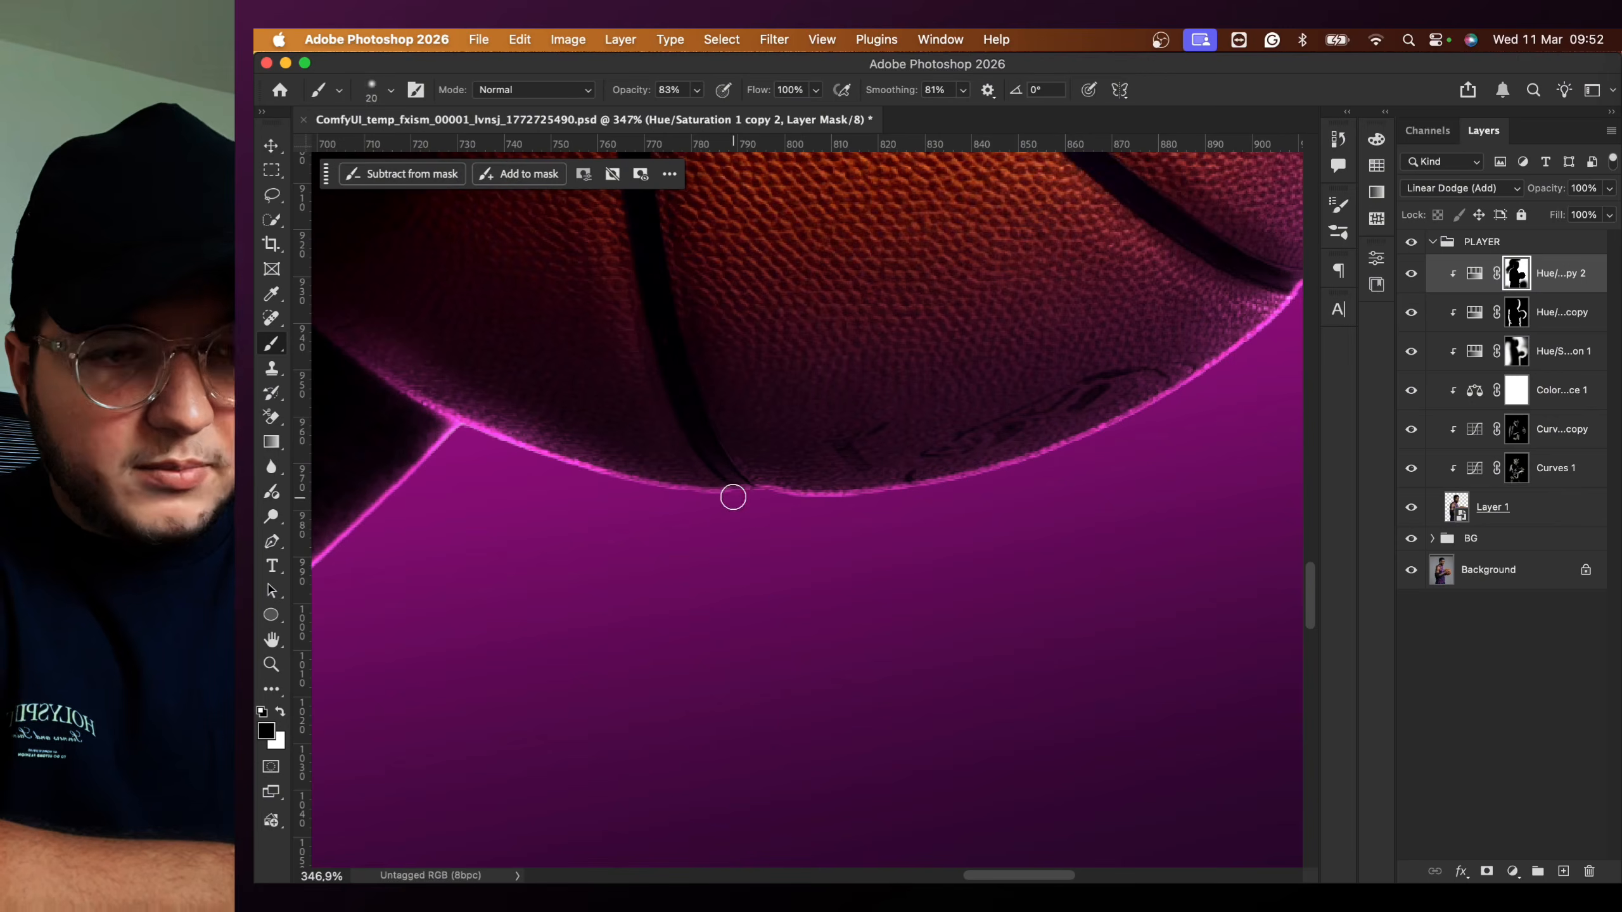
pyautogui.press('x')
pyautogui.press('[')
pyautogui.press('[')
pyautogui.press('[')
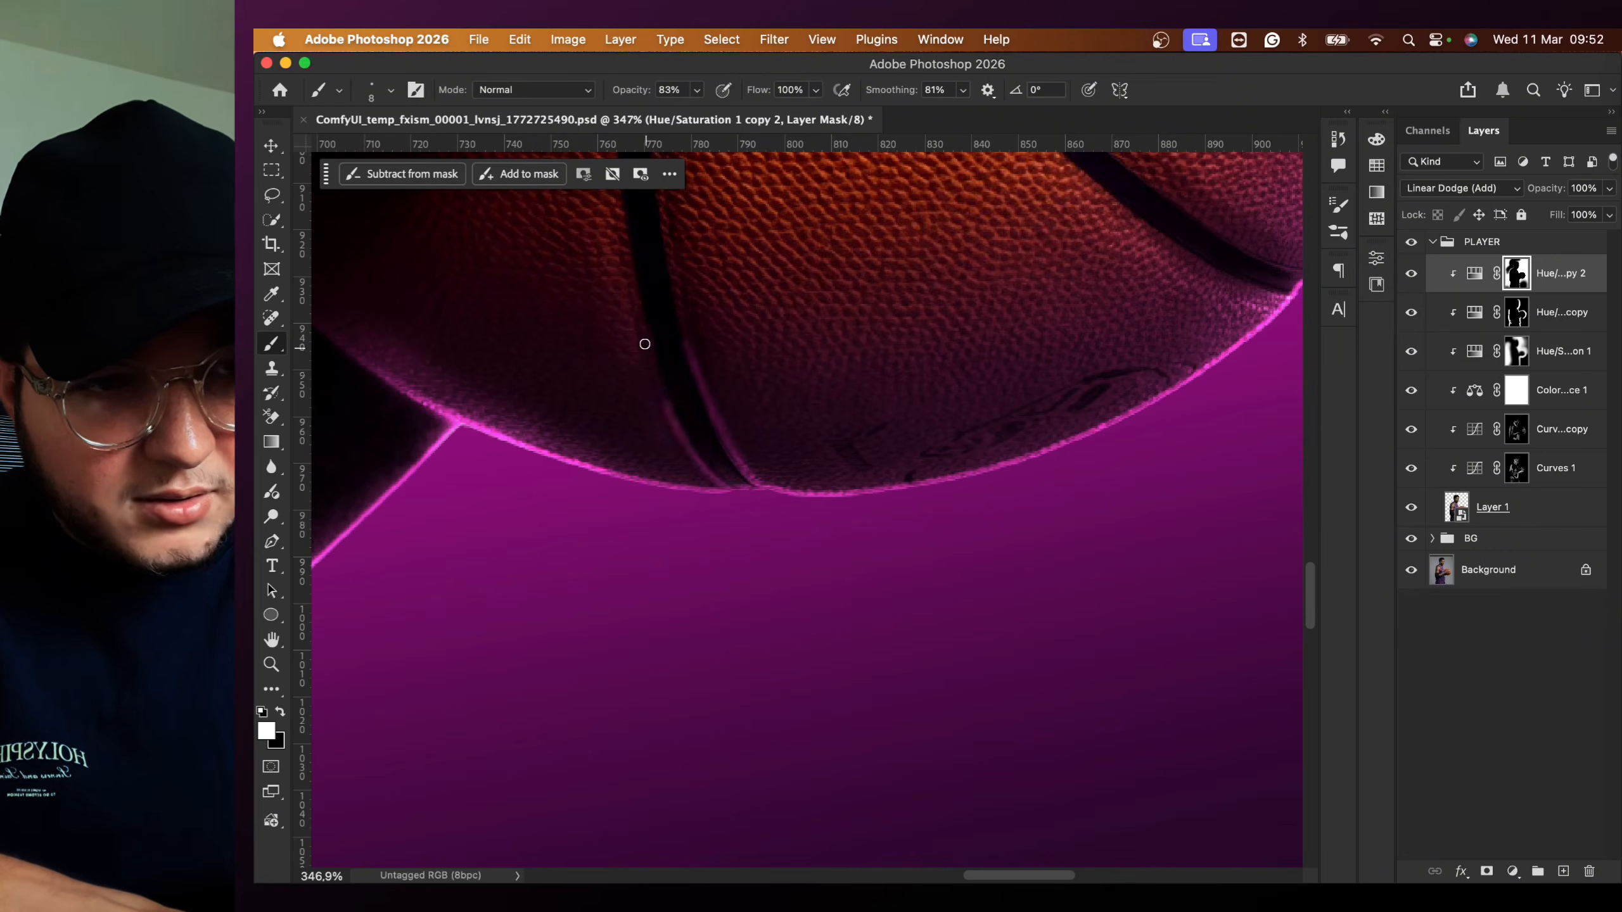
pyautogui.moveTo(803, 459); pyautogui.dragTo(725, 451)
pyautogui.moveTo(726, 451); pyautogui.dragTo(564, 275)
pyautogui.press('super+z')
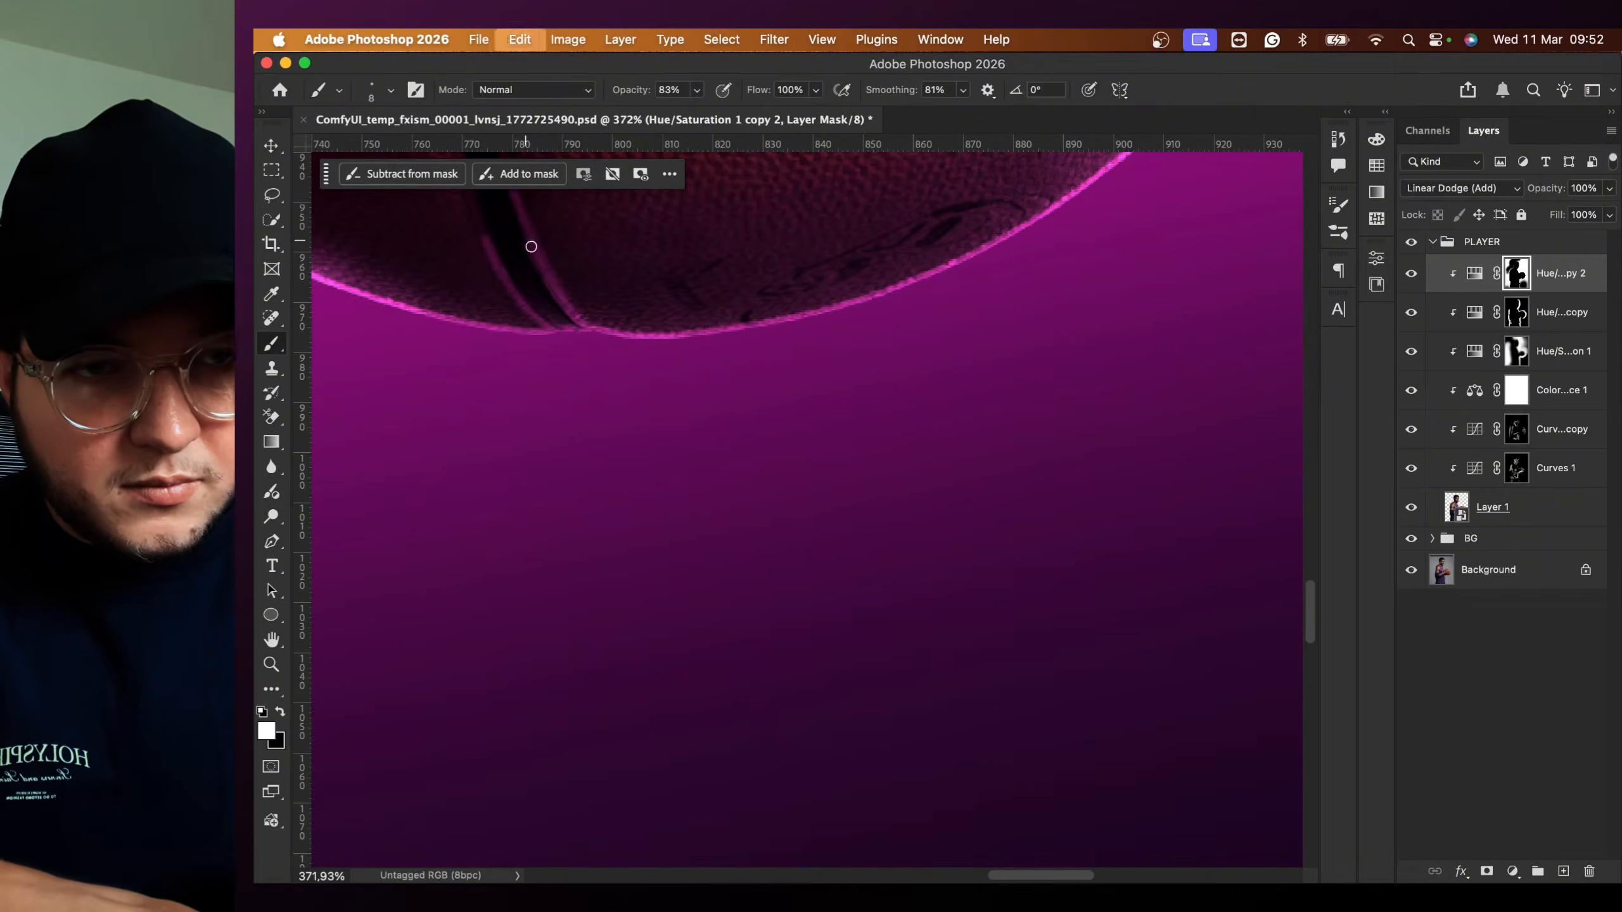
# - Paint white on the mask along the ball's two outer seam ends, where they meet the magenta background
pyautogui.scroll(5, 895, 323)
pyautogui.hscroll(2, 894, 323)
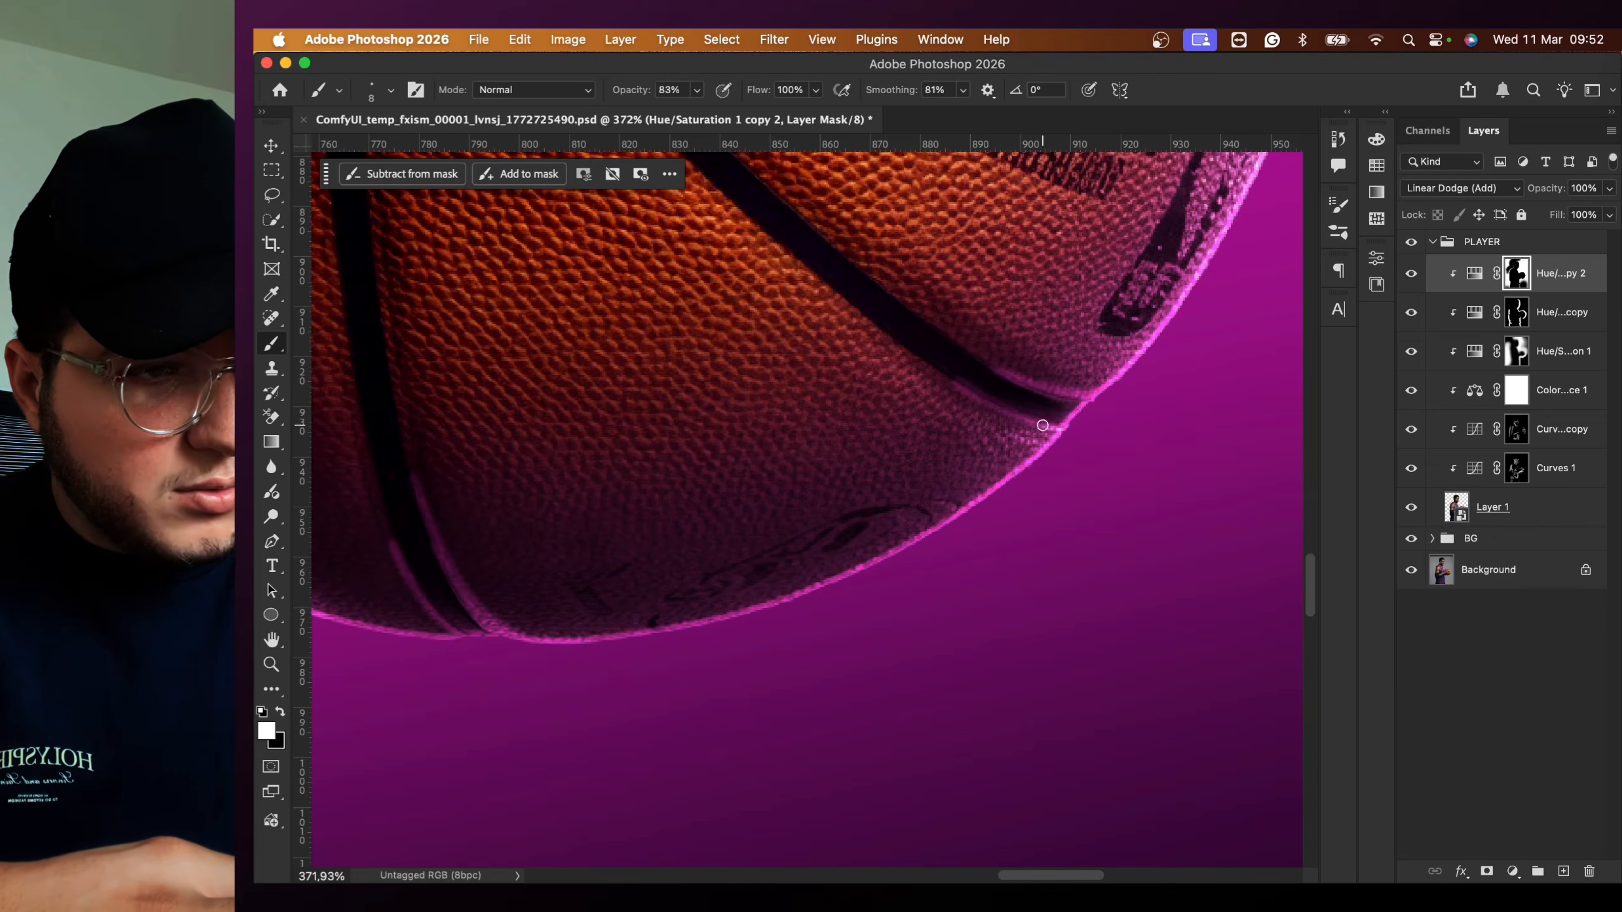
pyautogui.scroll(-5, 935, 370)
pyautogui.scroll(3, 994, 351)
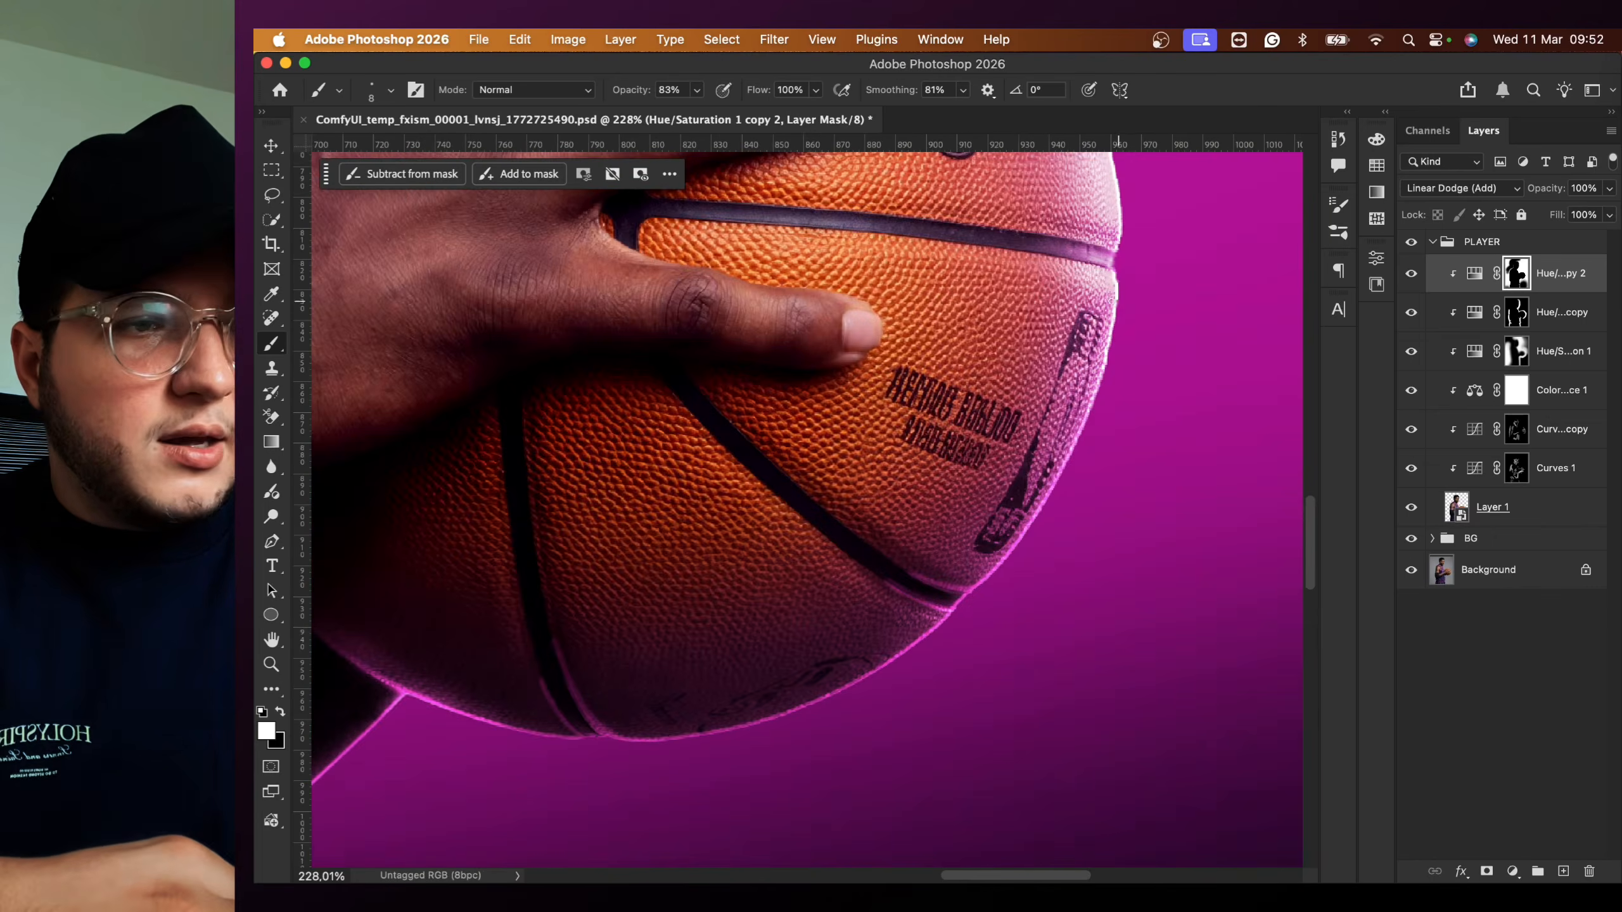
pyautogui.scroll(3, 1118, 299)
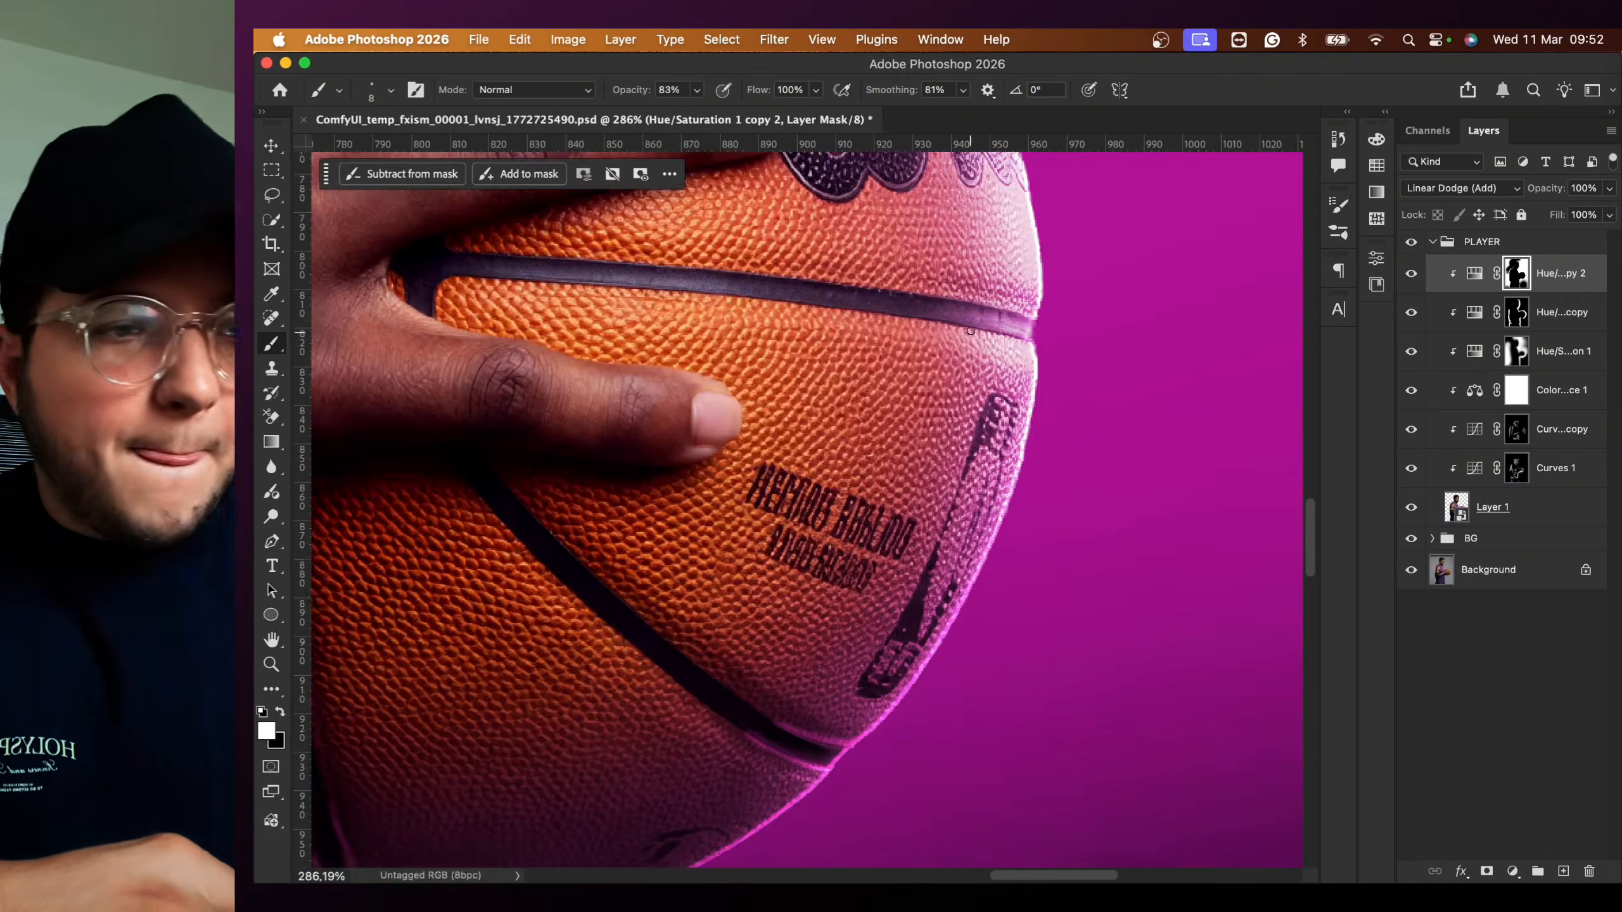
pyautogui.scroll(3, 971, 331)
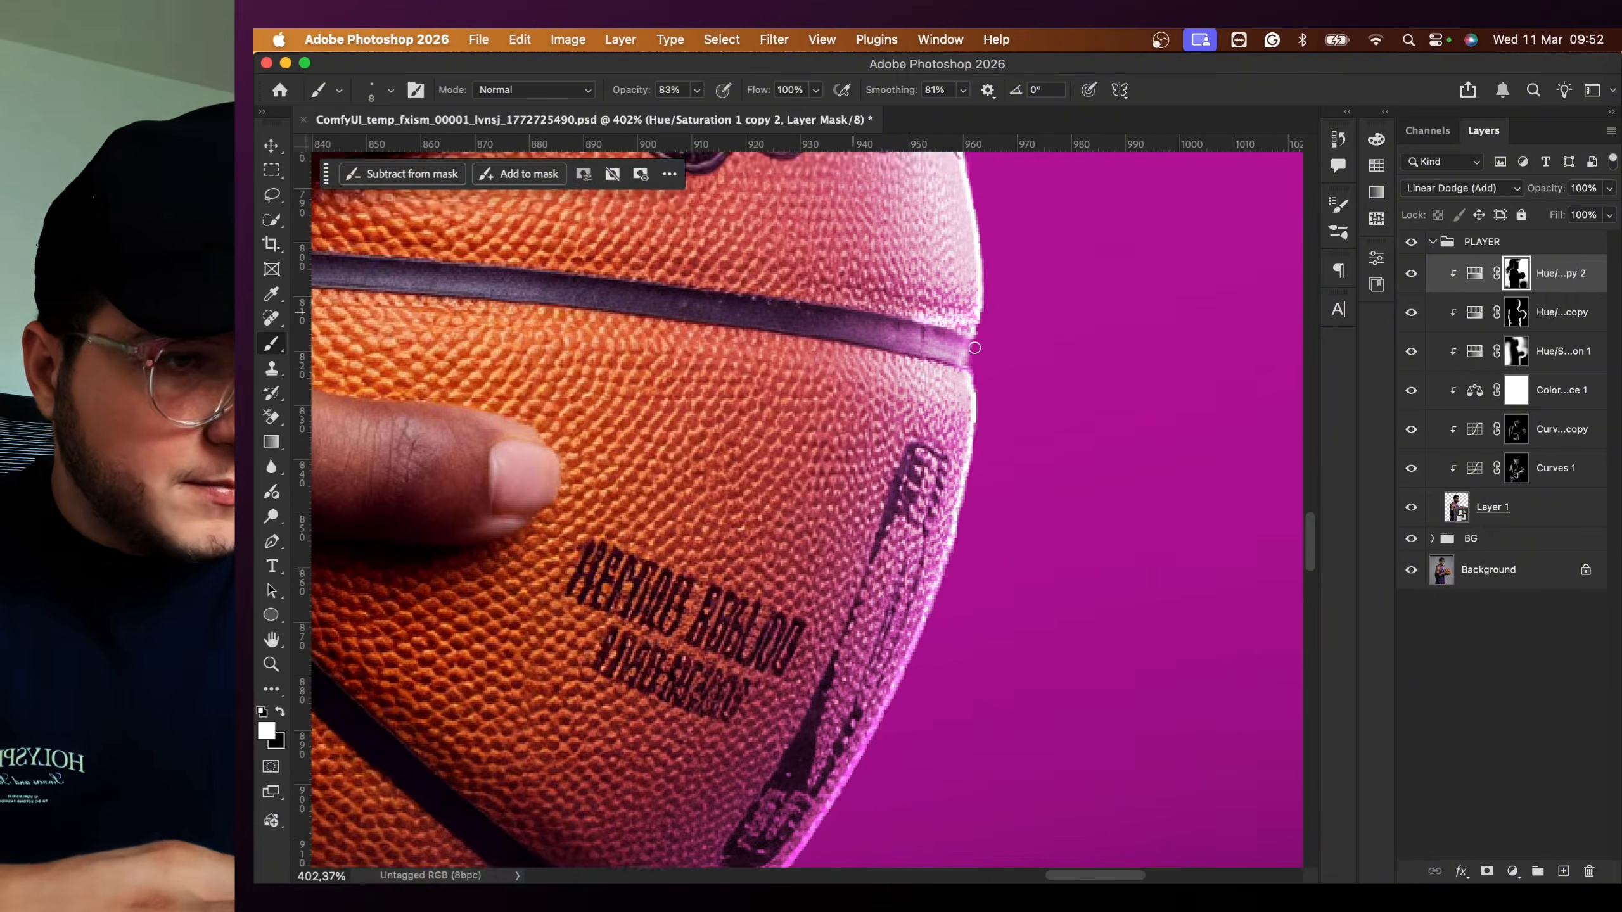
pyautogui.moveTo(975, 349); pyautogui.dragTo(975, 375)
# - Reduce the brush to 6 px and paint white on the mask along the edge of the thumb holding the ball
pyautogui.scroll(-4, 974, 358)
pyautogui.scroll(3, 785, 306)
pyautogui.press('[')
pyautogui.press('[')
pyautogui.moveTo(776, 284); pyautogui.dragTo(786, 382)
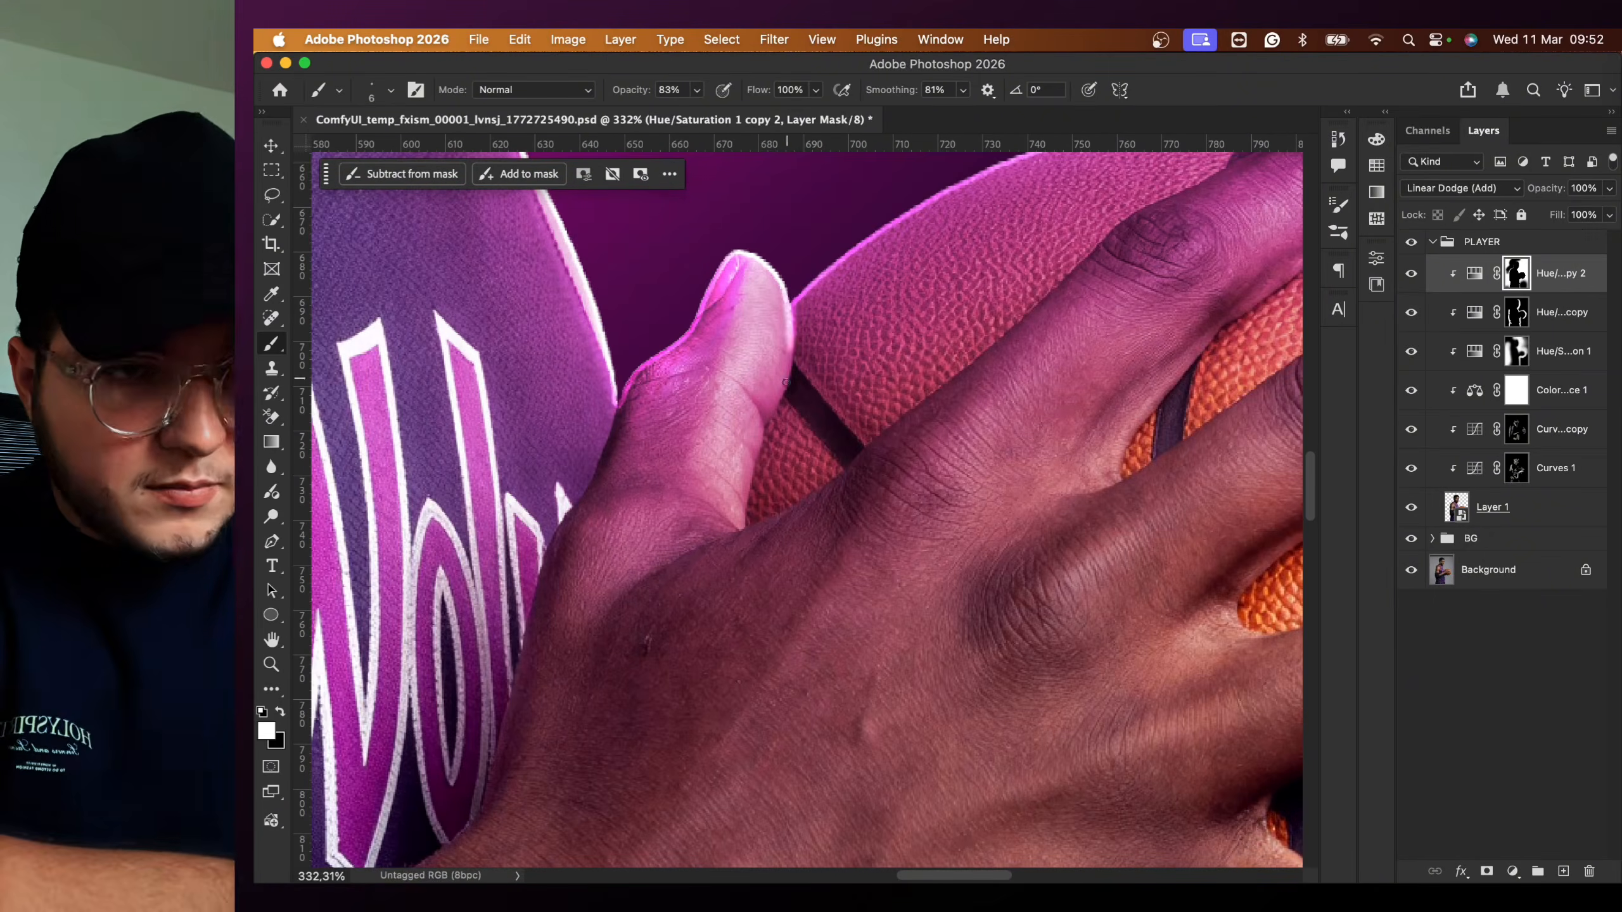
# - Paint thin white strokes on the mask along the player's neck and the far shoulder edge of the jersey
pyautogui.scroll(-4, 623, 396)
pyautogui.scroll(3, 498, 211)
pyautogui.moveTo(696, 327); pyautogui.dragTo(752, 442)
pyautogui.moveTo(620, 214); pyautogui.dragTo(685, 353)
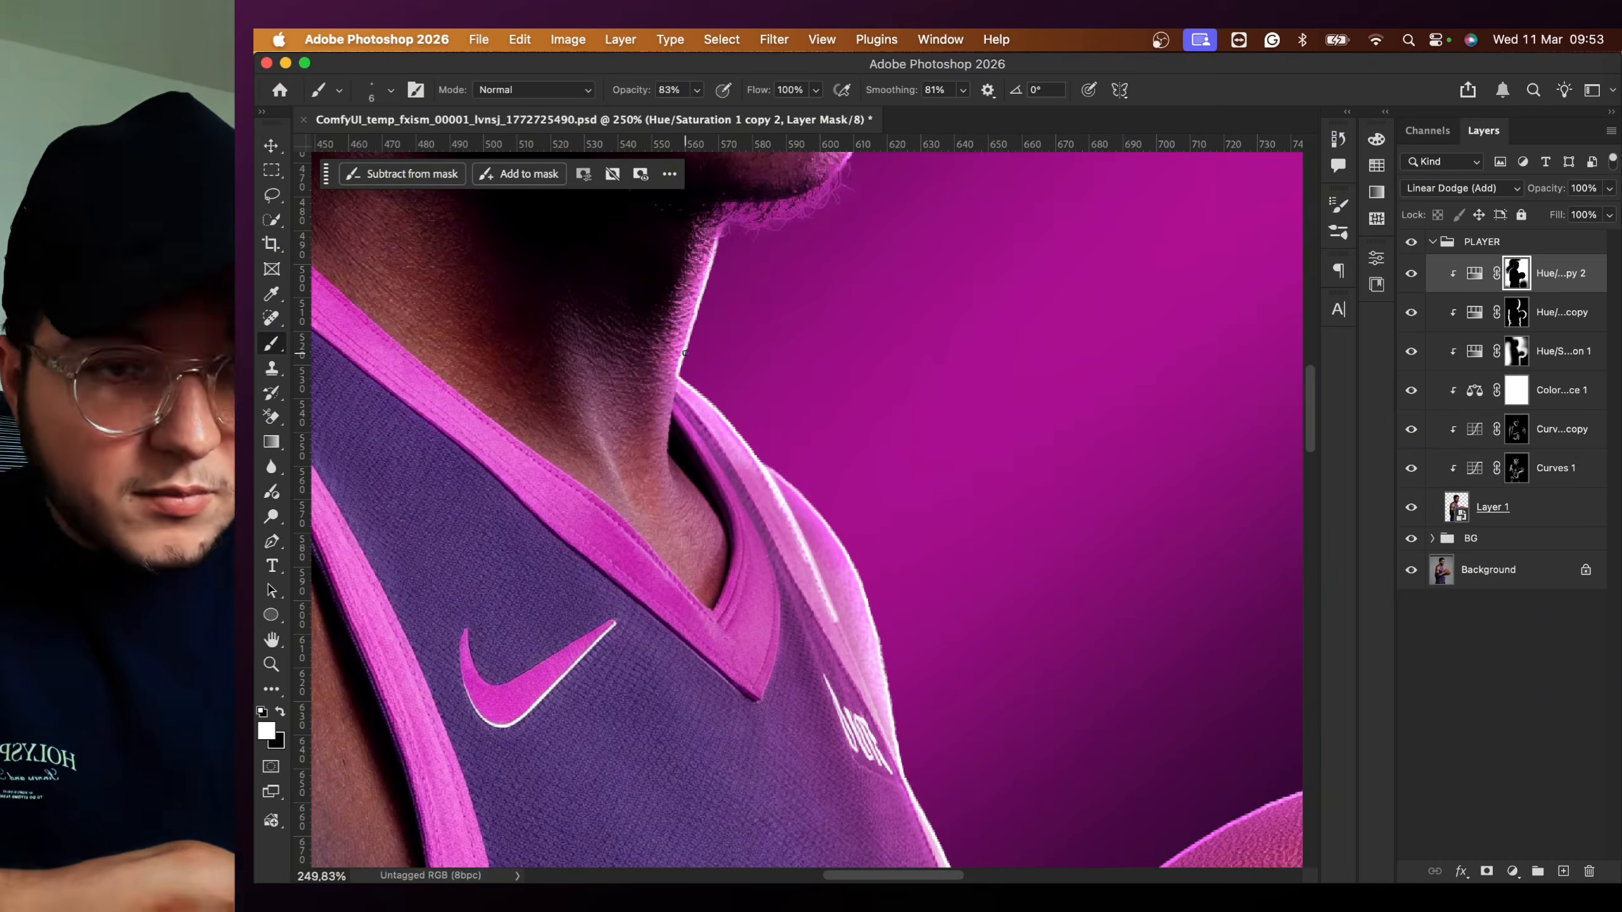
pyautogui.moveTo(667, 423); pyautogui.dragTo(668, 446)
# - With 0% smoothing and a soft brush of 90 to 125 px, paint black on the mask to fade highlights around the jersey, hand and ball
pyautogui.press(',')
pyautogui.press('x')
pyautogui.moveTo(825, 613); pyautogui.dragTo(798, 537)
pyautogui.moveTo(925, 799); pyautogui.dragTo(777, 288)
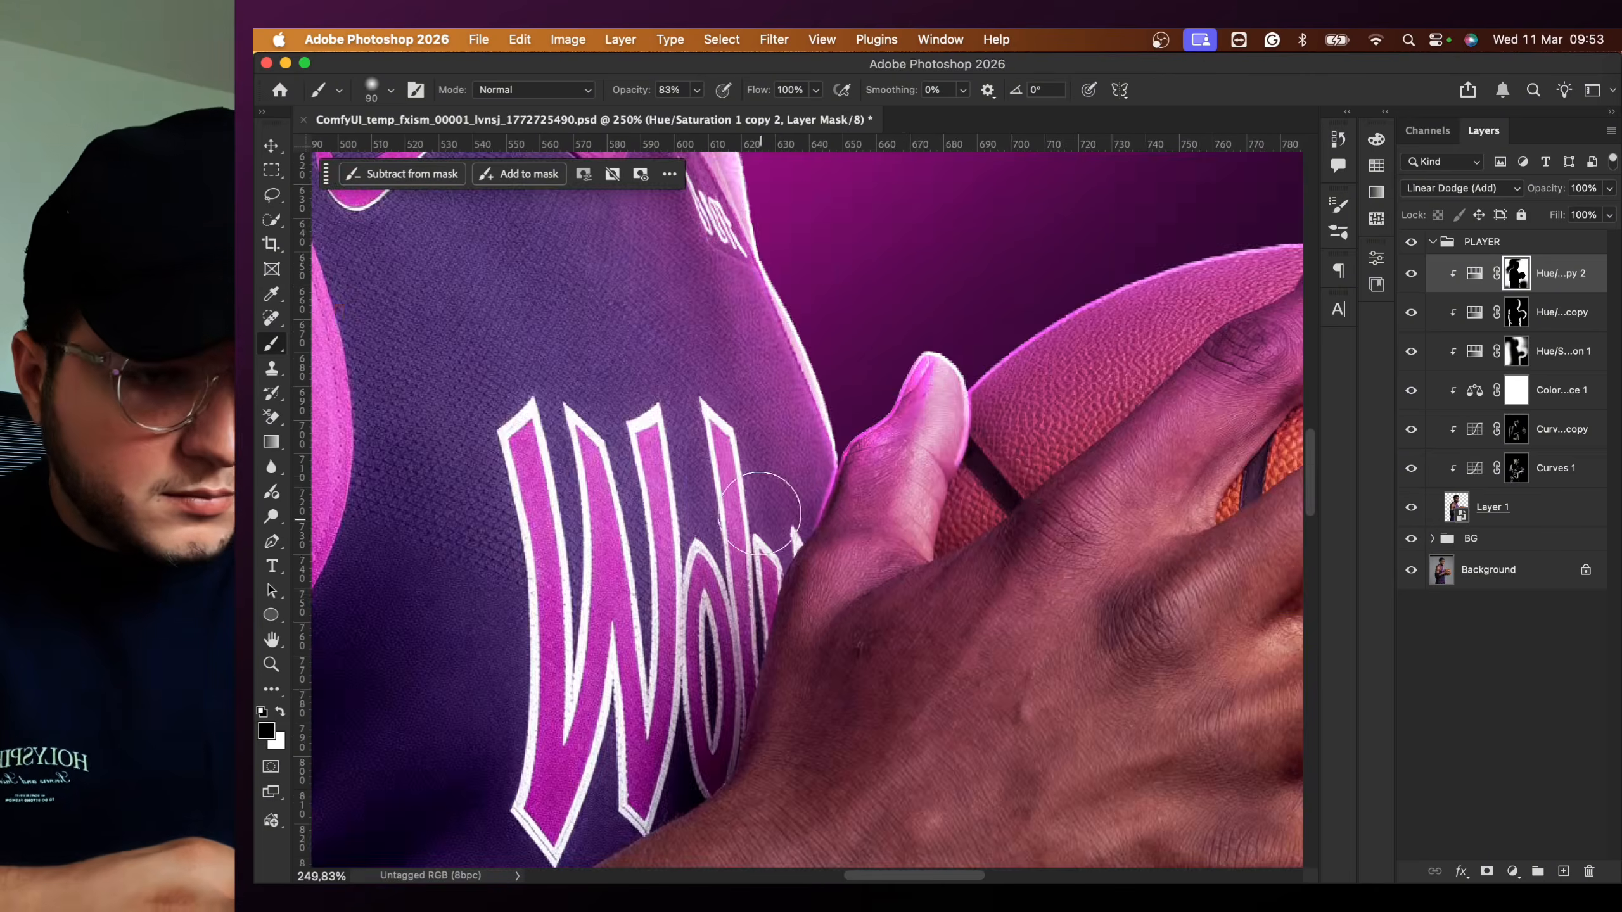
pyautogui.moveTo(1242, 539); pyautogui.dragTo(910, 535)
pyautogui.moveTo(1284, 818); pyautogui.dragTo(1017, 428)
pyautogui.moveTo(833, 805); pyautogui.dragTo(820, 530)
pyautogui.press(']')
pyautogui.press(']')
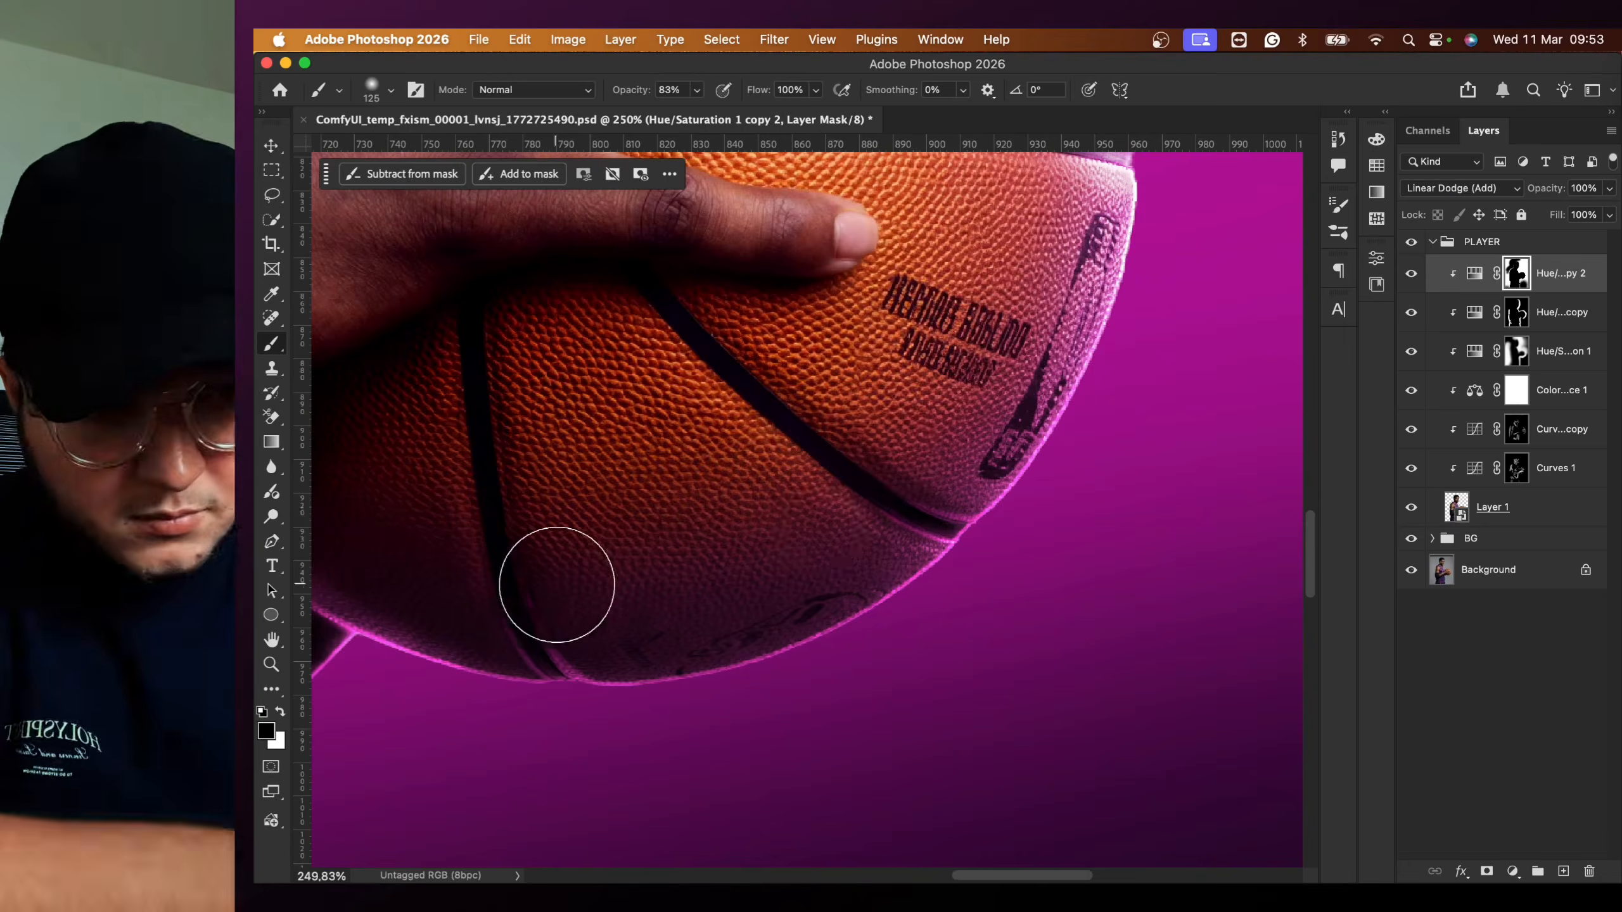
# - With 66% smoothing and a 9 px brush, paint white on the mask along the waistband edge and the upper folds of the shorts
pyautogui.scroll(-5, 555, 584)
pyautogui.moveTo(409, 319); pyautogui.dragTo(790, 384)
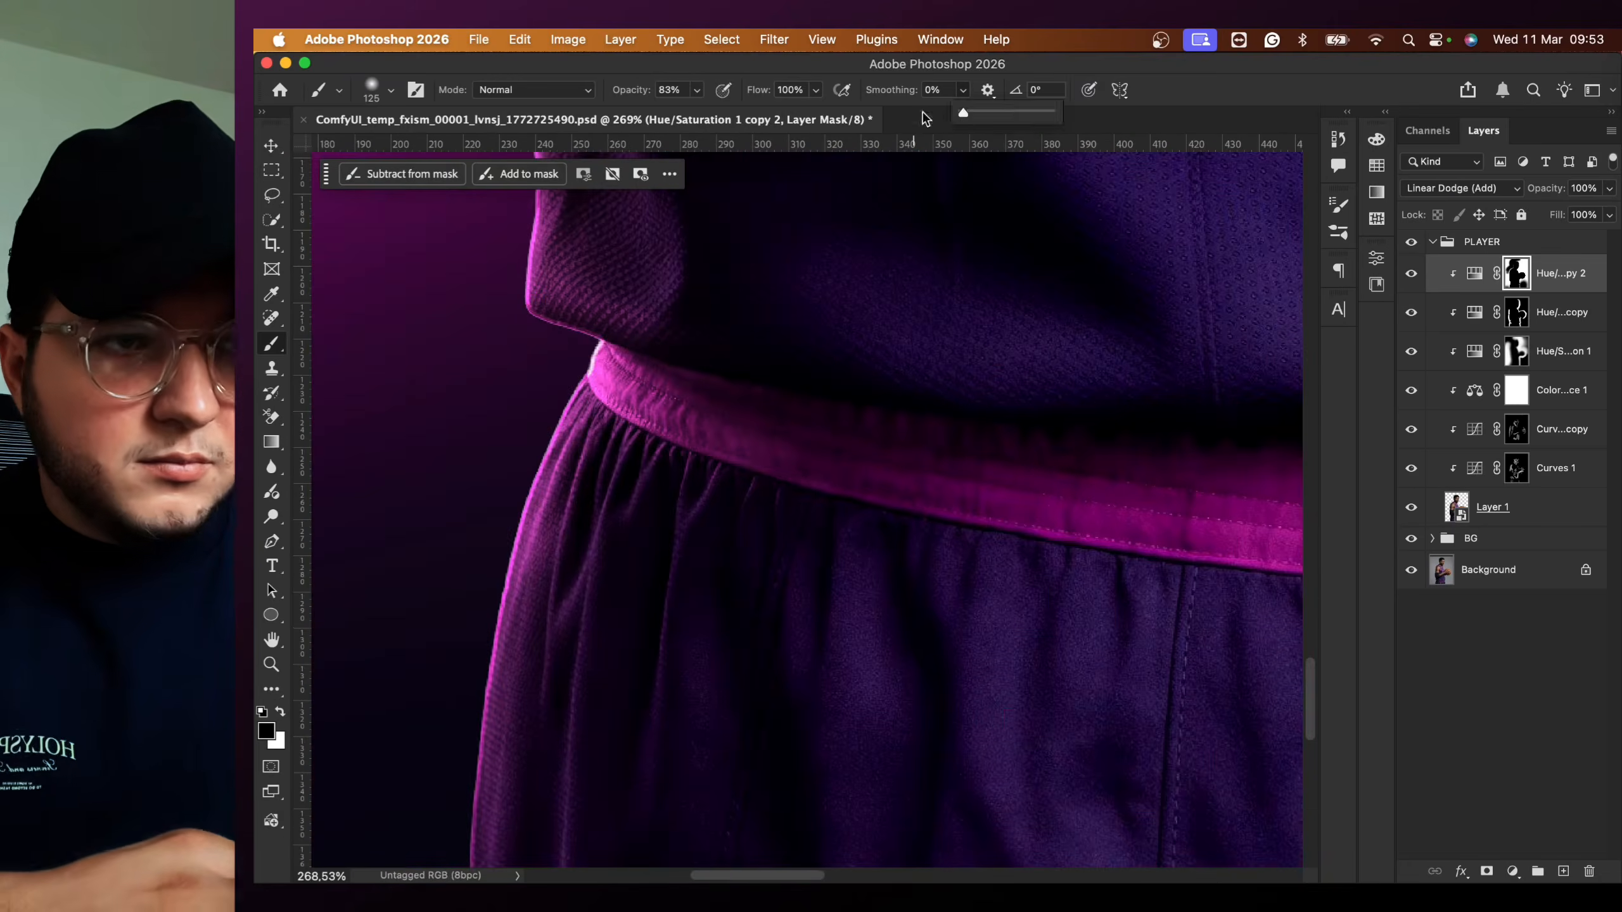
pyautogui.press('x')
pyautogui.moveTo(604, 345)
pyautogui.mouseDown()
pyautogui.moveTo(719, 369)
pyautogui.moveTo(728, 415)
pyautogui.moveTo(593, 384)
pyautogui.moveTo(556, 460)
pyautogui.mouseUp()
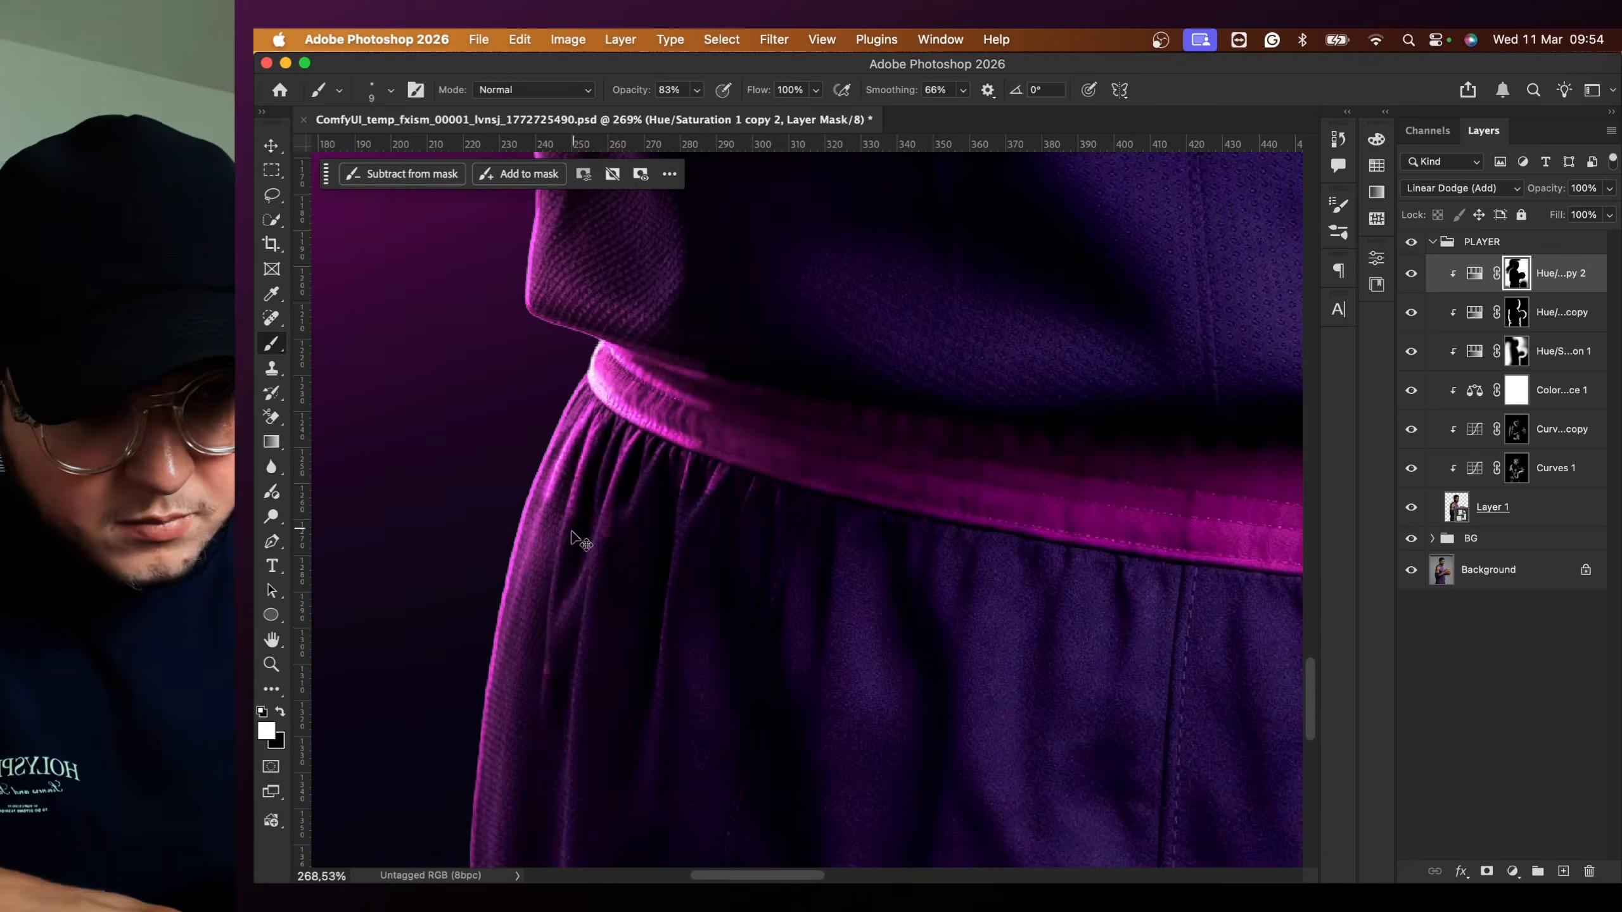
pyautogui.moveTo(571, 532)
pyautogui.mouseDown()
pyautogui.moveTo(575, 428)
pyautogui.moveTo(562, 514)
pyautogui.mouseUp()
pyautogui.moveTo(600, 454)
pyautogui.mouseDown()
pyautogui.moveTo(568, 729)
pyautogui.moveTo(606, 613)
pyautogui.mouseUp()
pyautogui.moveTo(666, 326); pyautogui.dragTo(655, 432)
pyautogui.moveTo(571, 363)
pyautogui.mouseDown()
pyautogui.moveTo(600, 489)
pyautogui.moveTo(578, 505)
pyautogui.moveTo(515, 428)
pyautogui.mouseUp()
# - Undo the last stroke and paint white on the mask with a 15 px brush along the arm sleeve's outer edge
pyautogui.scroll(3, 600, 489)
pyautogui.scroll(5, 558, 427)
pyautogui.press('super+z')
pyautogui.press(']')
pyautogui.moveTo(616, 526); pyautogui.dragTo(654, 636)
pyautogui.scroll(4, 535, 460)
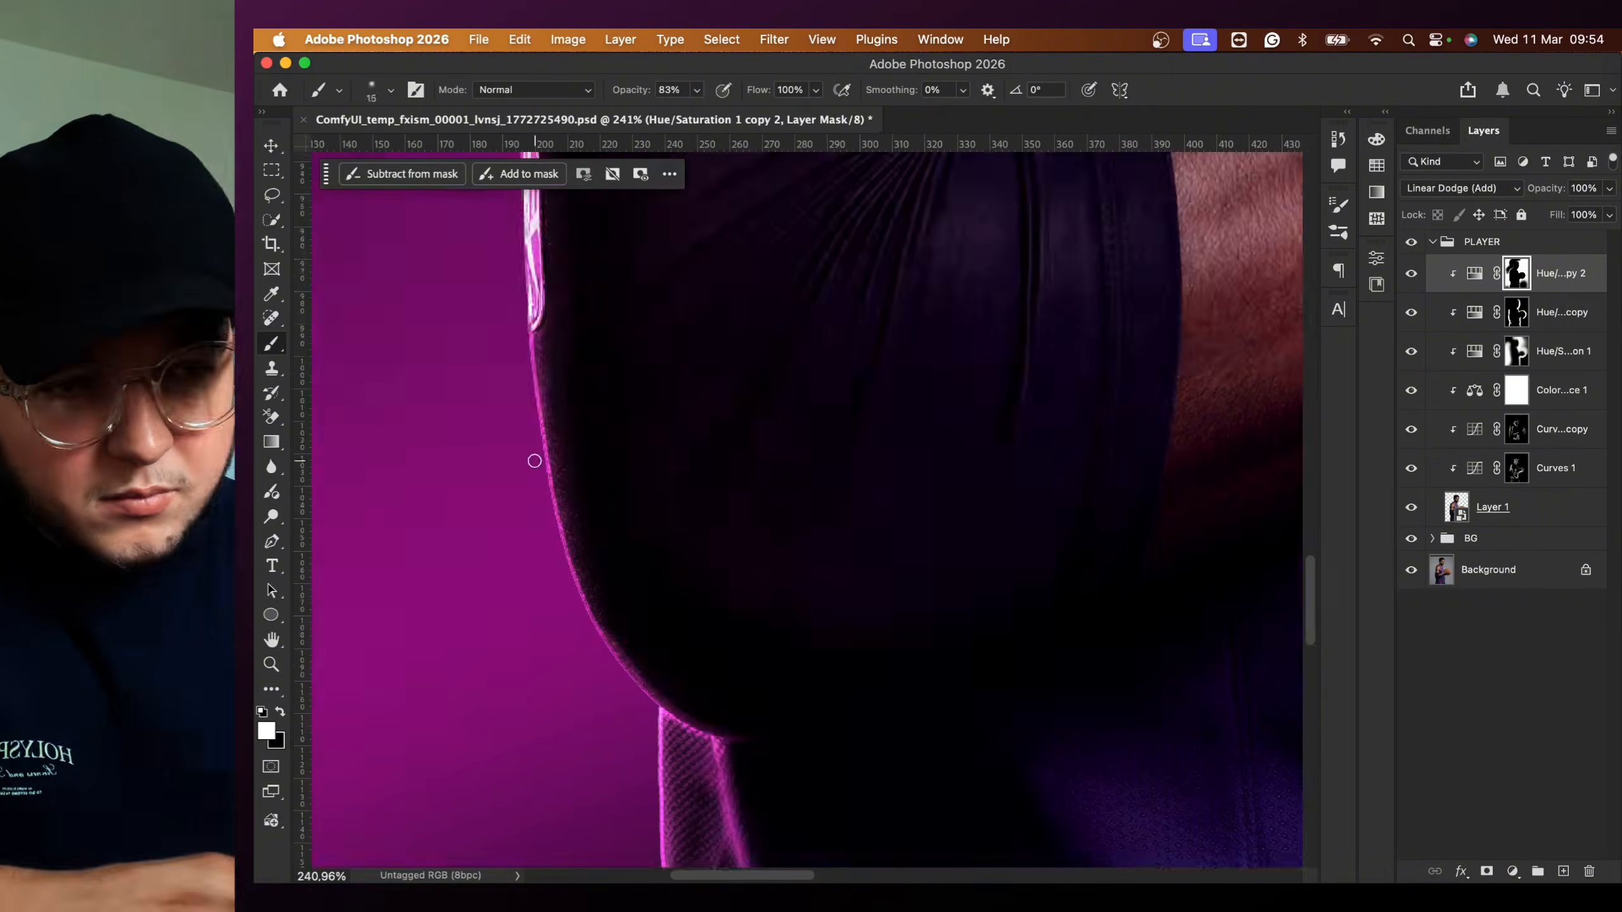
# - Swap the painting color to black and set the brush to 100 px for the upper part of the arm sleeve
pyautogui.scroll(-10, 534, 461)
pyautogui.press('x')
pyautogui.press(']')
pyautogui.press(']')
pyautogui.press(']')
pyautogui.press(']')
pyautogui.press(']')
pyautogui.press(']')
pyautogui.press(']')
pyautogui.press(']')
pyautogui.press(']')
pyautogui.press(']')
pyautogui.press(']')
pyautogui.press(']')
pyautogui.press(']')
pyautogui.press(']')
pyautogui.press(']')
pyautogui.press('[')
pyautogui.press('[')
pyautogui.press('[')
pyautogui.scroll(8, 789, 307)
pyautogui.scroll(8, 731, 395)
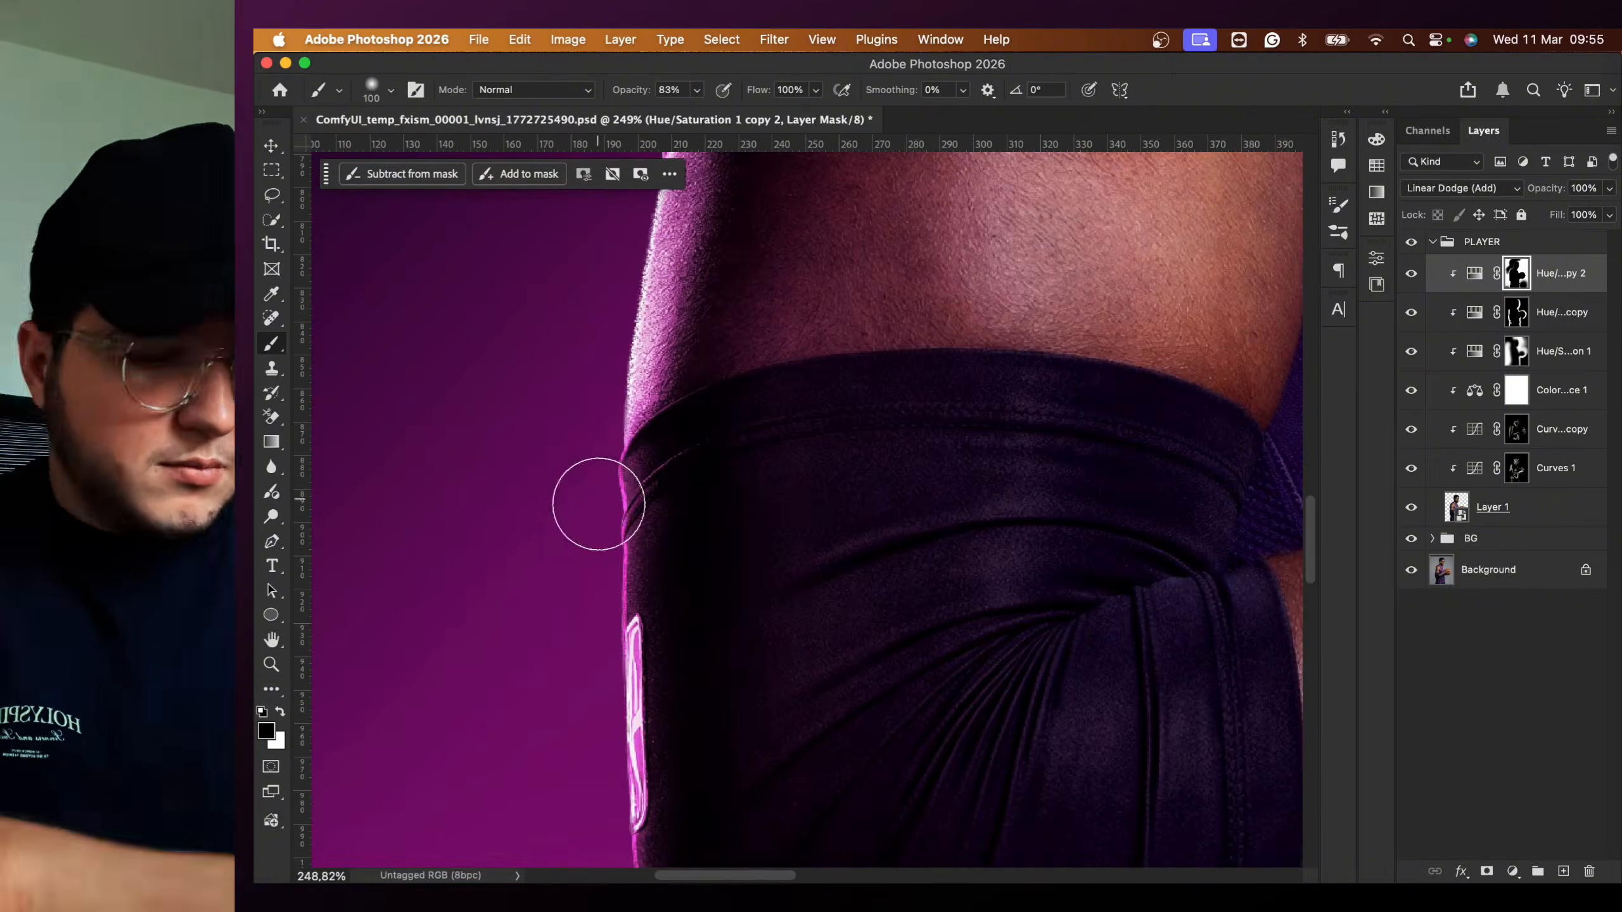
# - Shrink the brush and paint white on the mask along the outer edge at the top of the arm sleeve
pyautogui.press('x')
pyautogui.press('[')
pyautogui.press('[')
pyautogui.press('[')
pyautogui.press('[')
pyautogui.press('[')
pyautogui.press('[')
pyautogui.press('[')
pyautogui.press('[')
pyautogui.press('[')
pyautogui.press('[')
pyautogui.press('[')
pyautogui.press('[')
pyautogui.moveTo(630, 535); pyautogui.dragTo(643, 481)
# - Return the brush to black at 100 px after the sleeve edge stroke
pyautogui.press('x')
pyautogui.press(']')
pyautogui.press(']')
pyautogui.press(']')
pyautogui.press(']')
pyautogui.press(']')
pyautogui.press(']')
pyautogui.press(']')
pyautogui.press(']')
pyautogui.press(']')
pyautogui.press(']')
pyautogui.press(']')
pyautogui.press(']')
pyautogui.scroll(4, 774, 504)
# - Activate the Move tool and compare the ball and jersey edges with and without the top Hue/Saturation layer
pyautogui.scroll(-10, 775, 504)
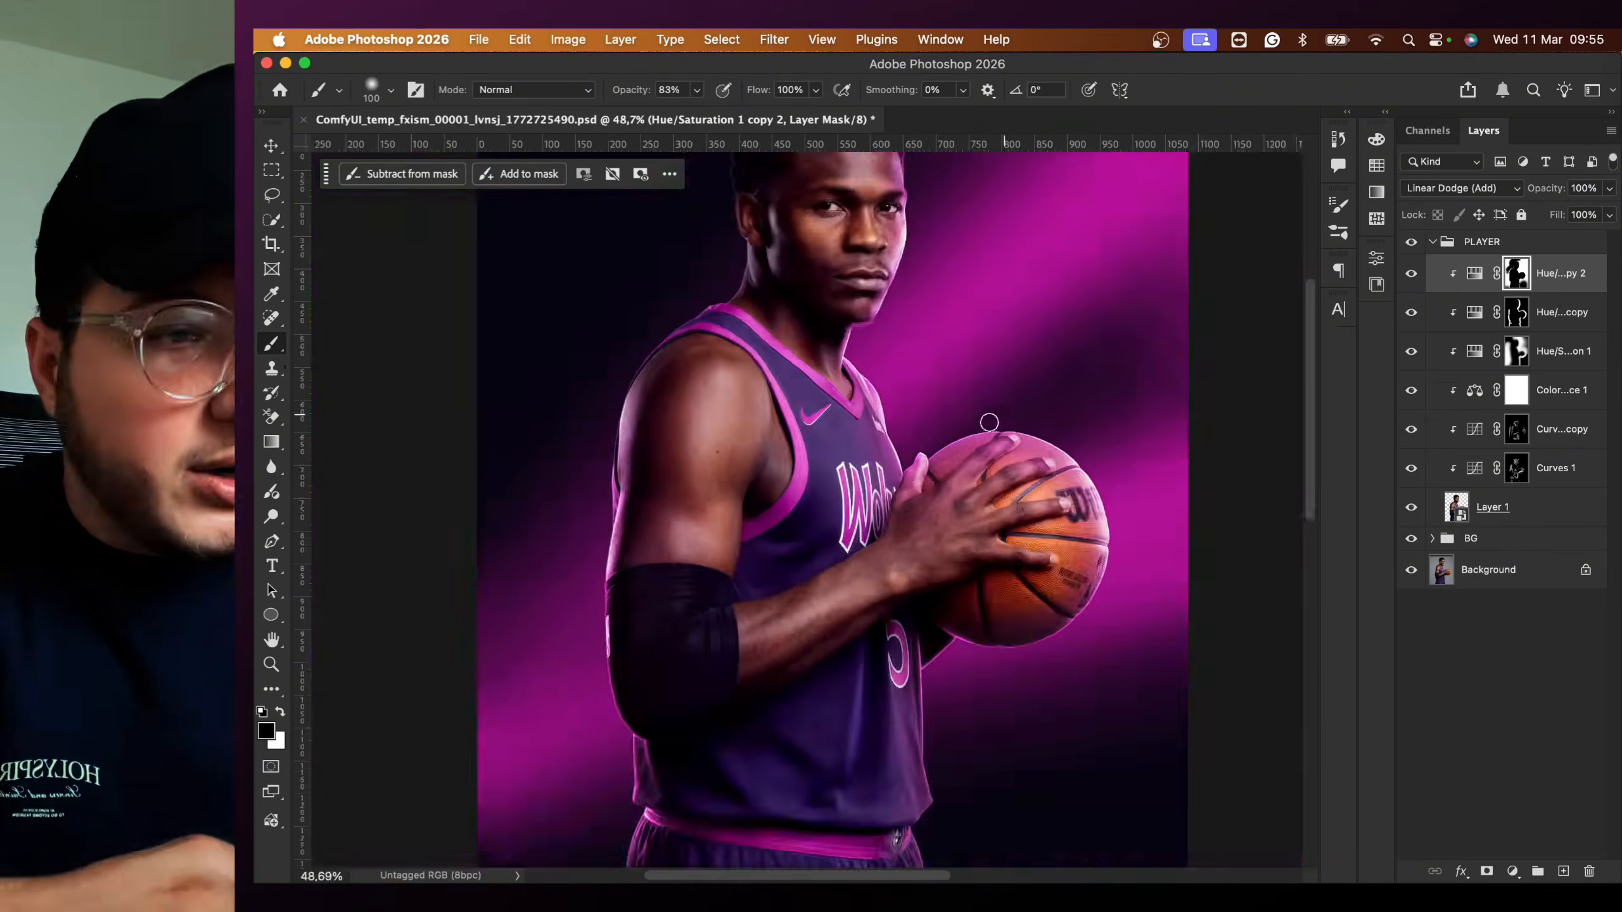
pyautogui.scroll(4, 989, 423)
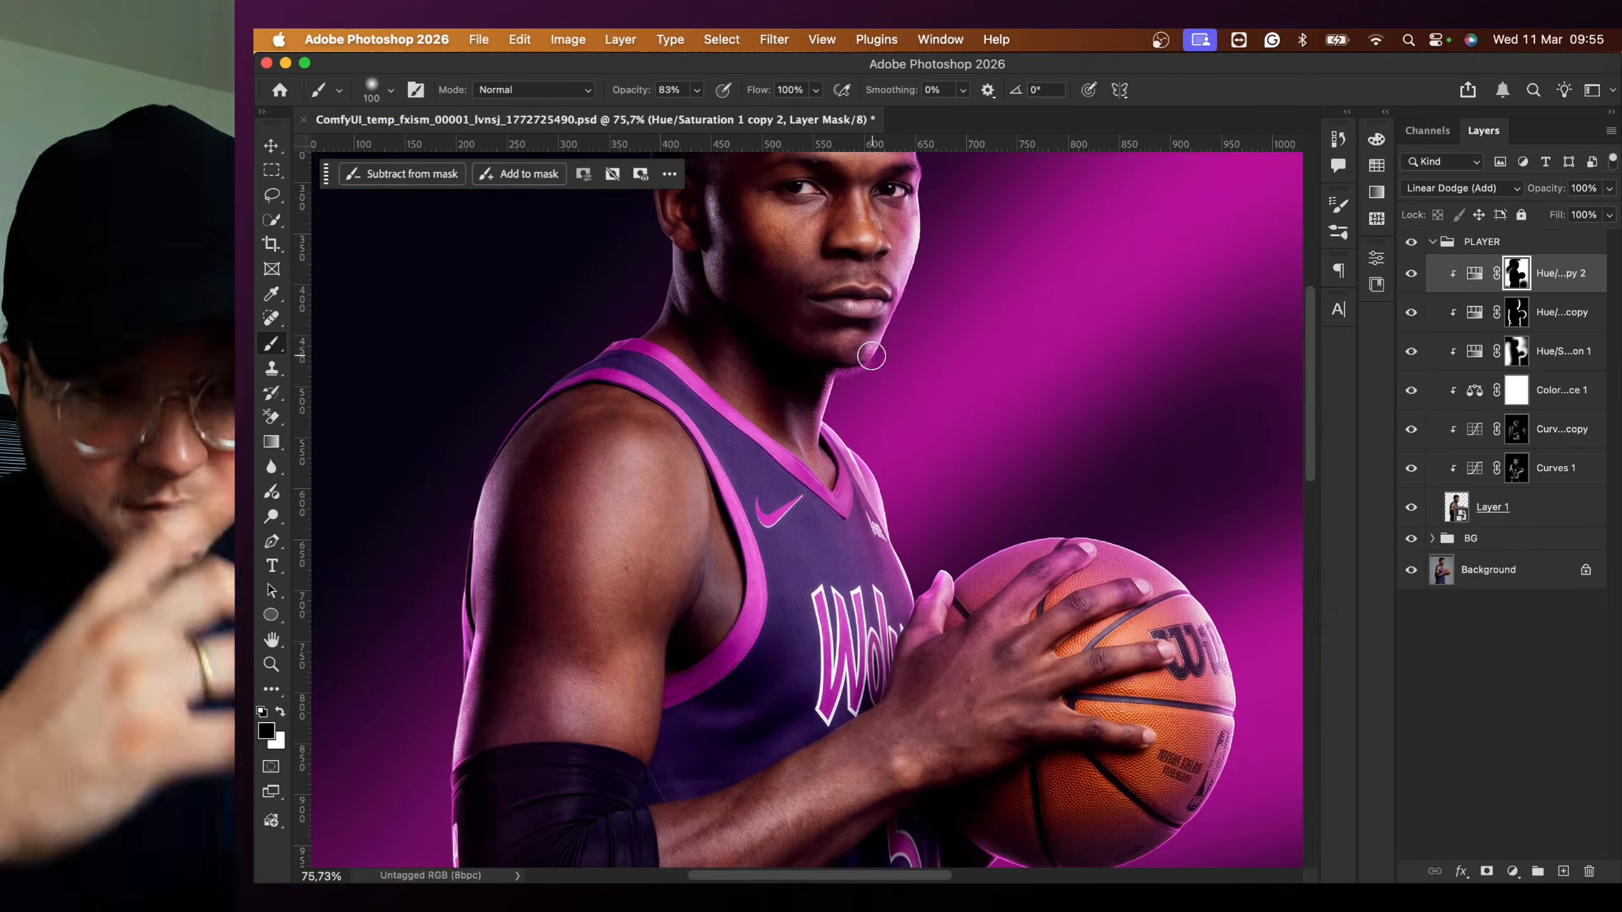
pyautogui.click(273, 148)
pyautogui.scroll(-3, 366, 228)
pyautogui.scroll(3, 964, 571)
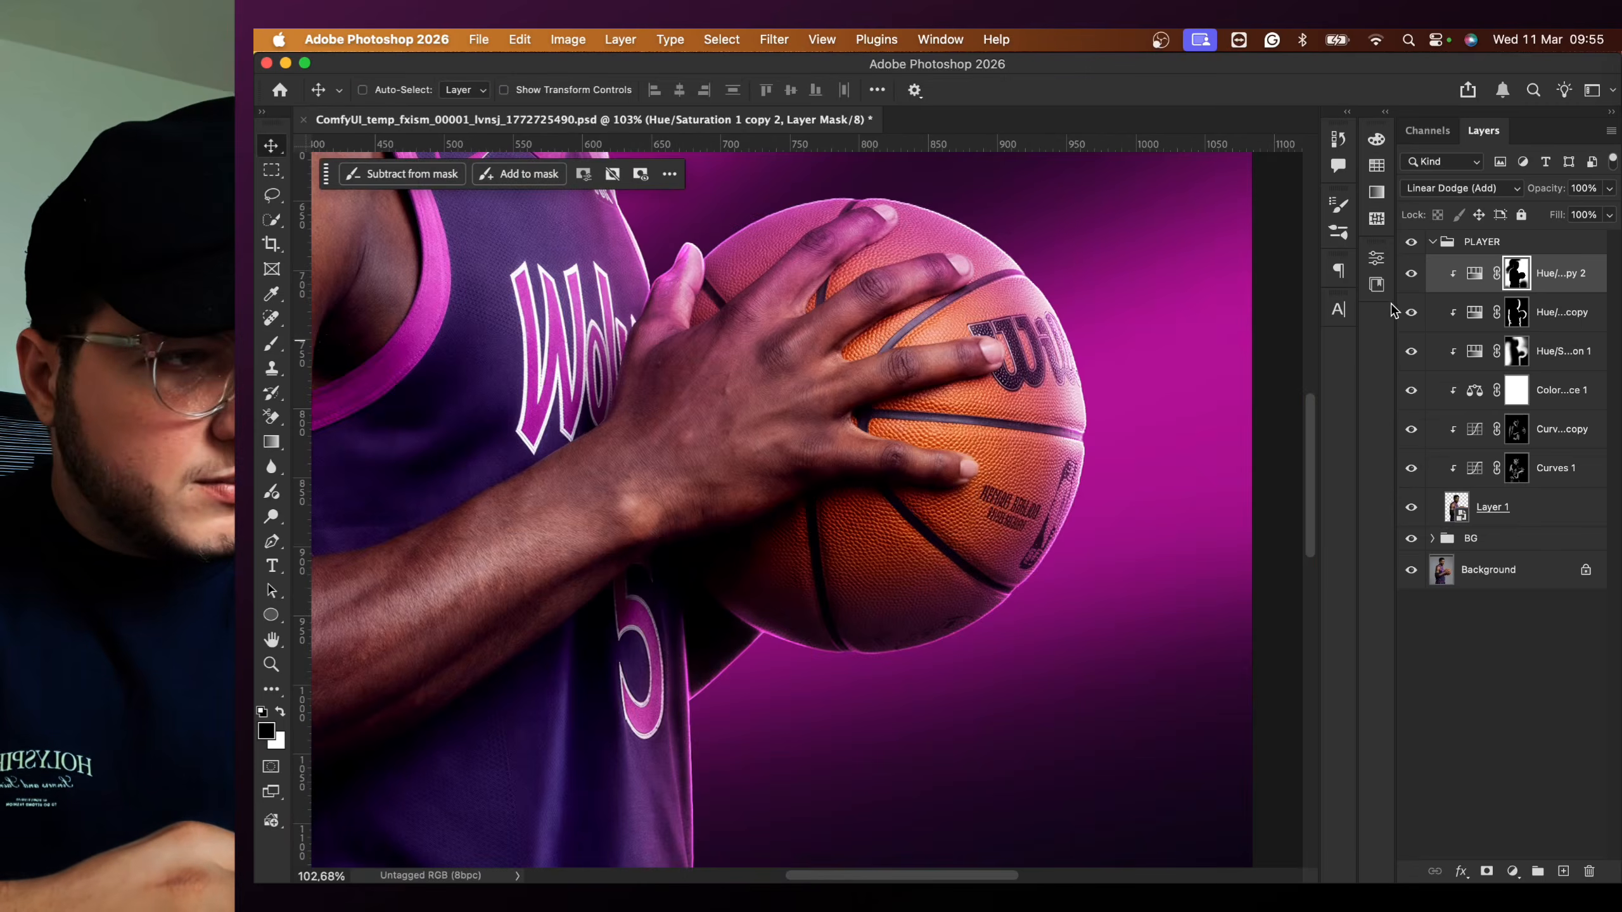
pyautogui.click(1410, 275)
pyautogui.click(1410, 275)
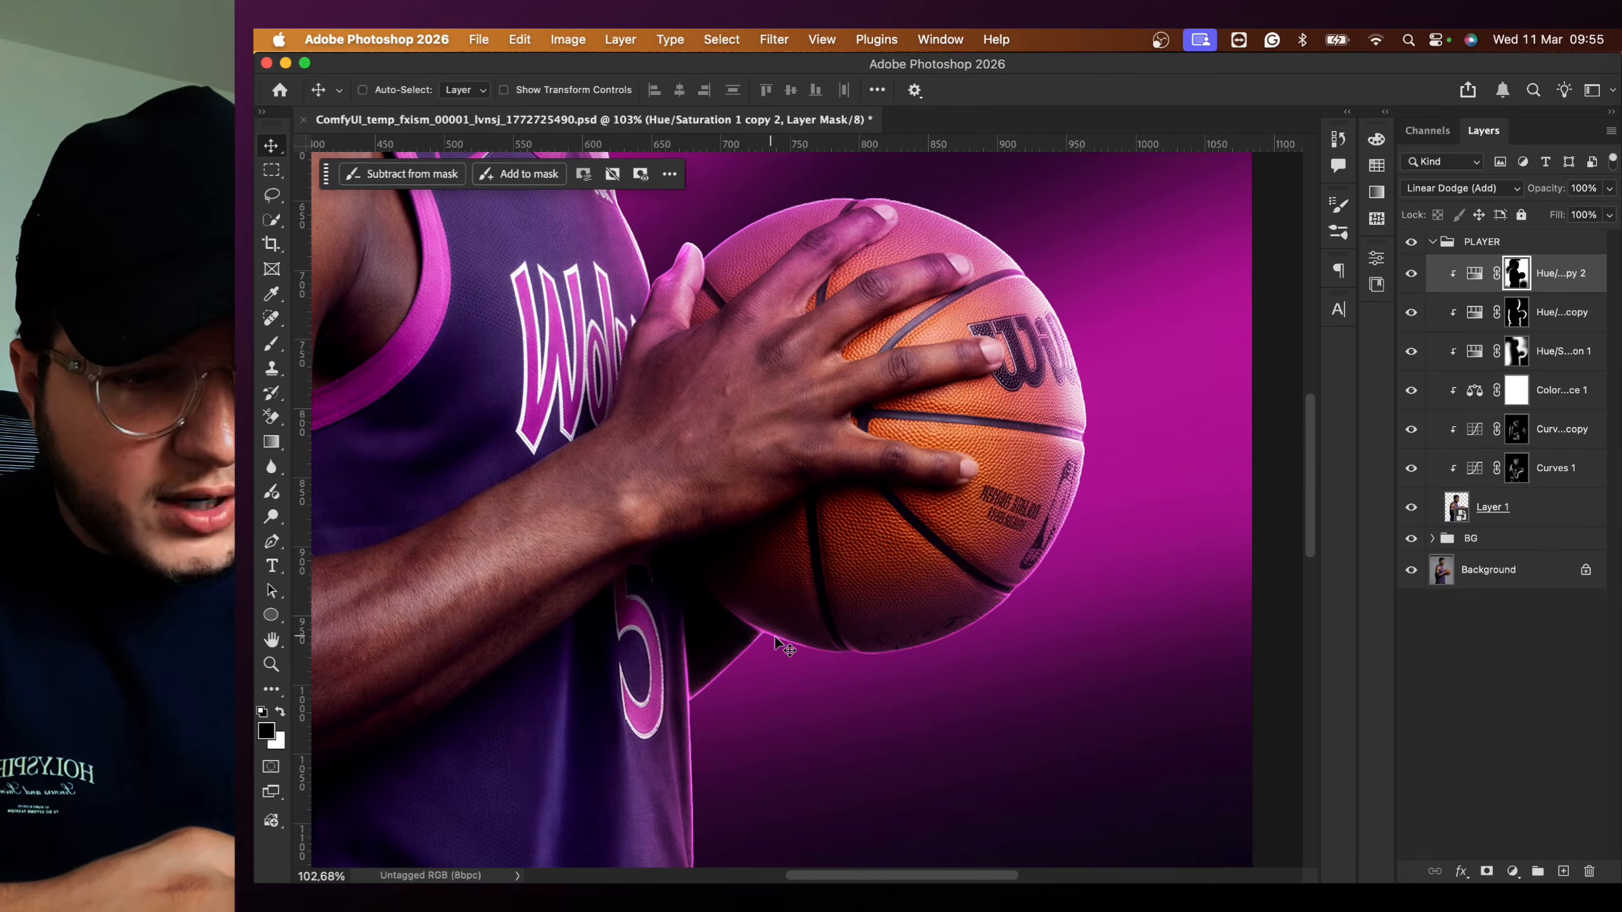
pyautogui.scroll(5, 768, 638)
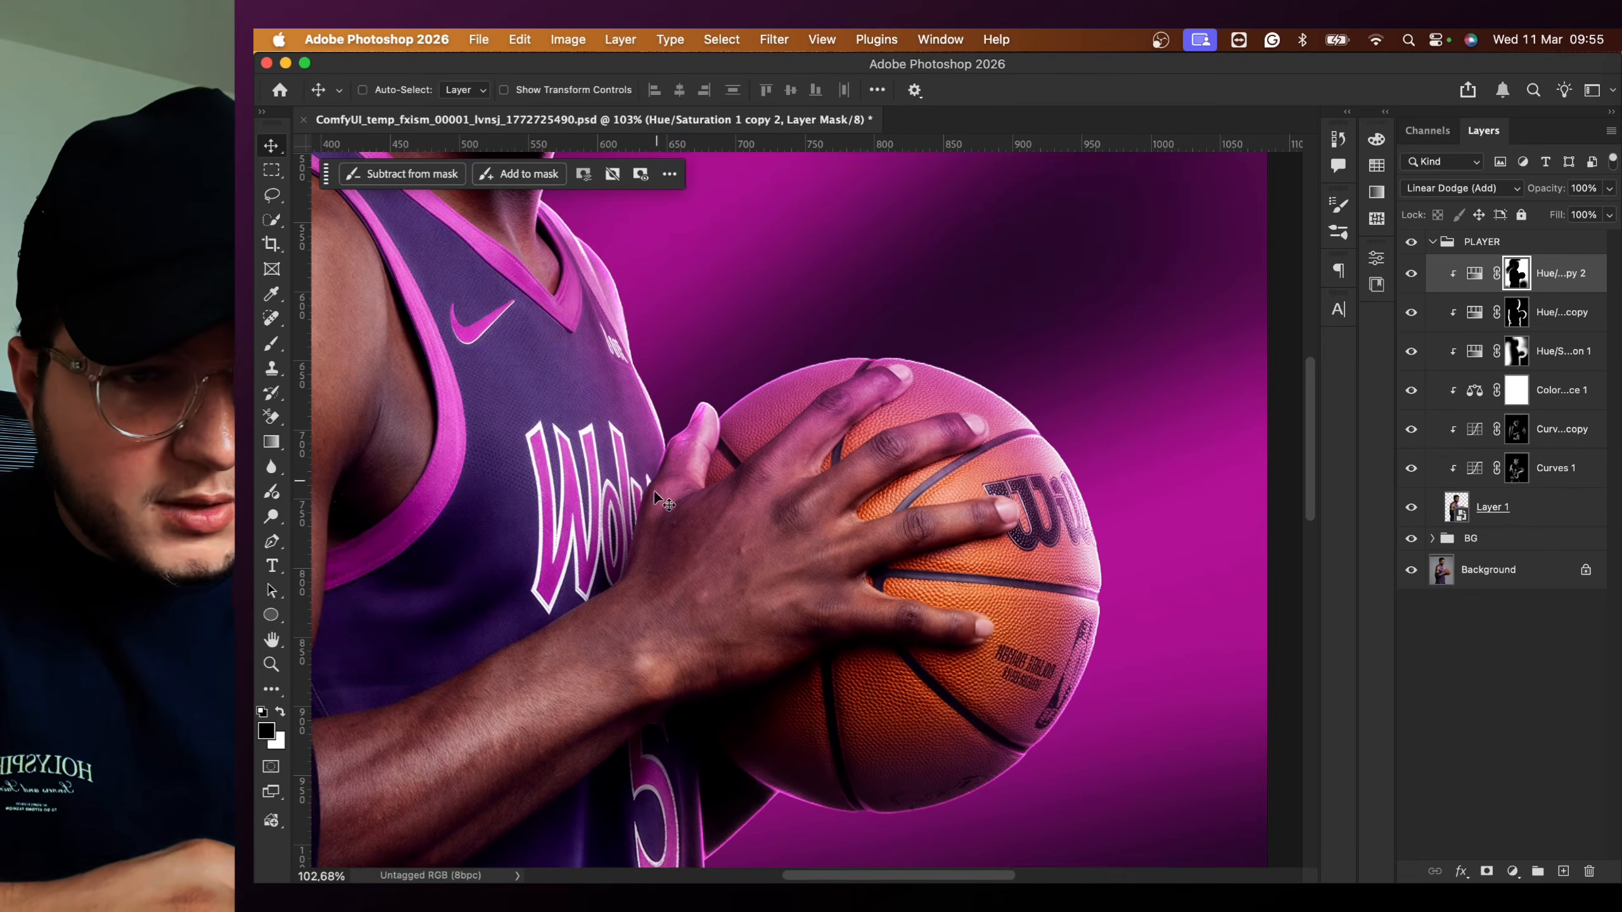
pyautogui.scroll(7, 658, 499)
pyautogui.scroll(-10, 651, 578)
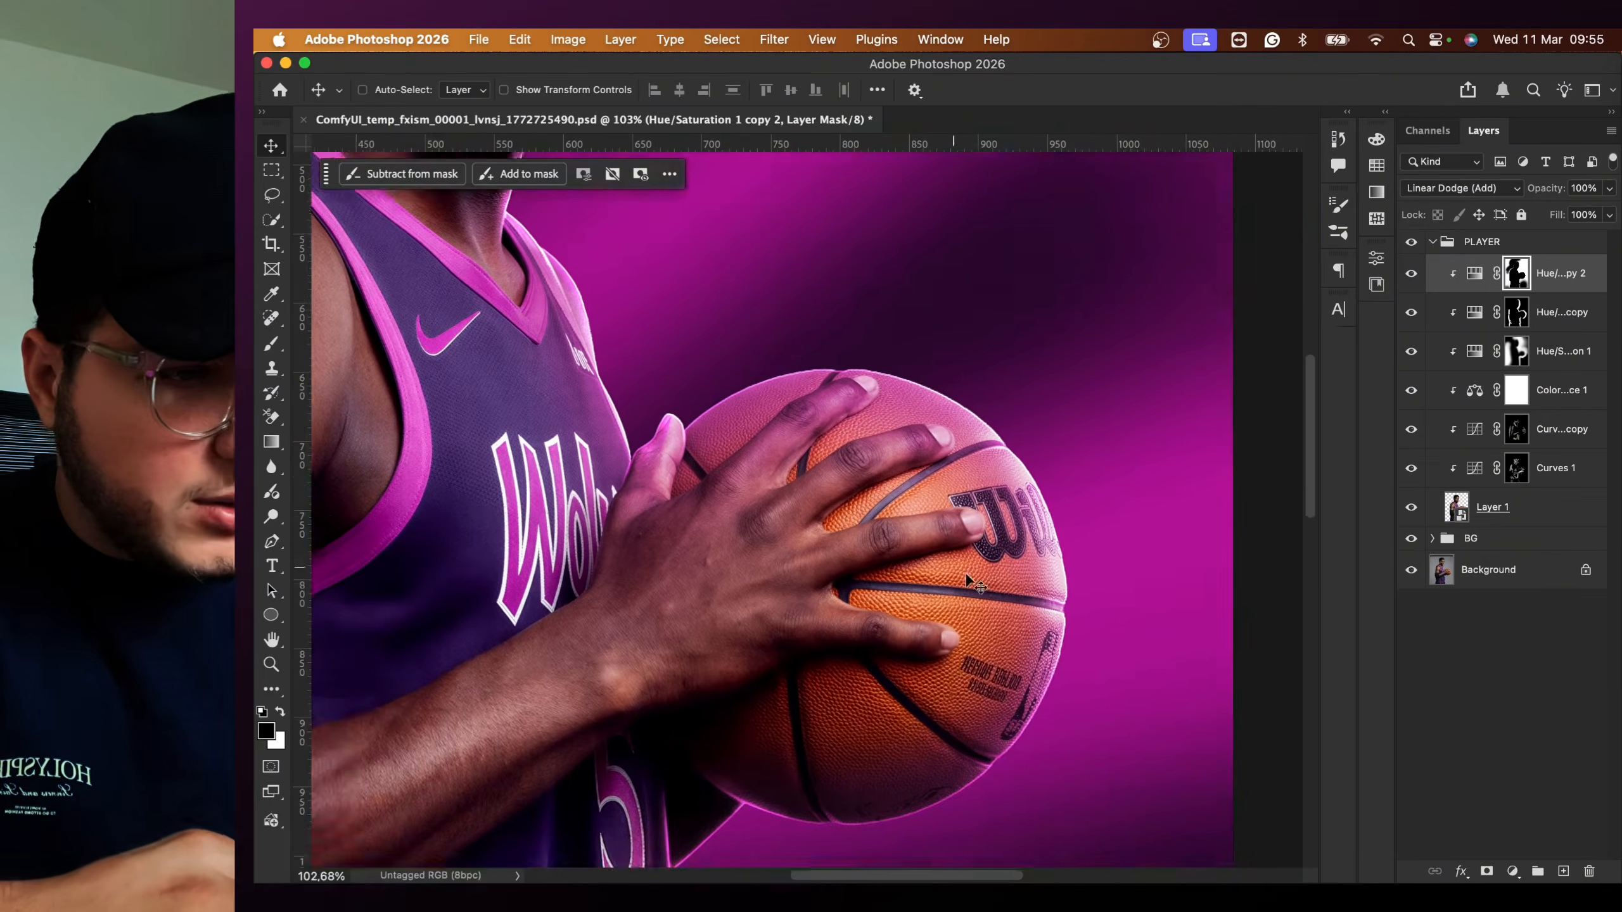
pyautogui.scroll(2, 949, 597)
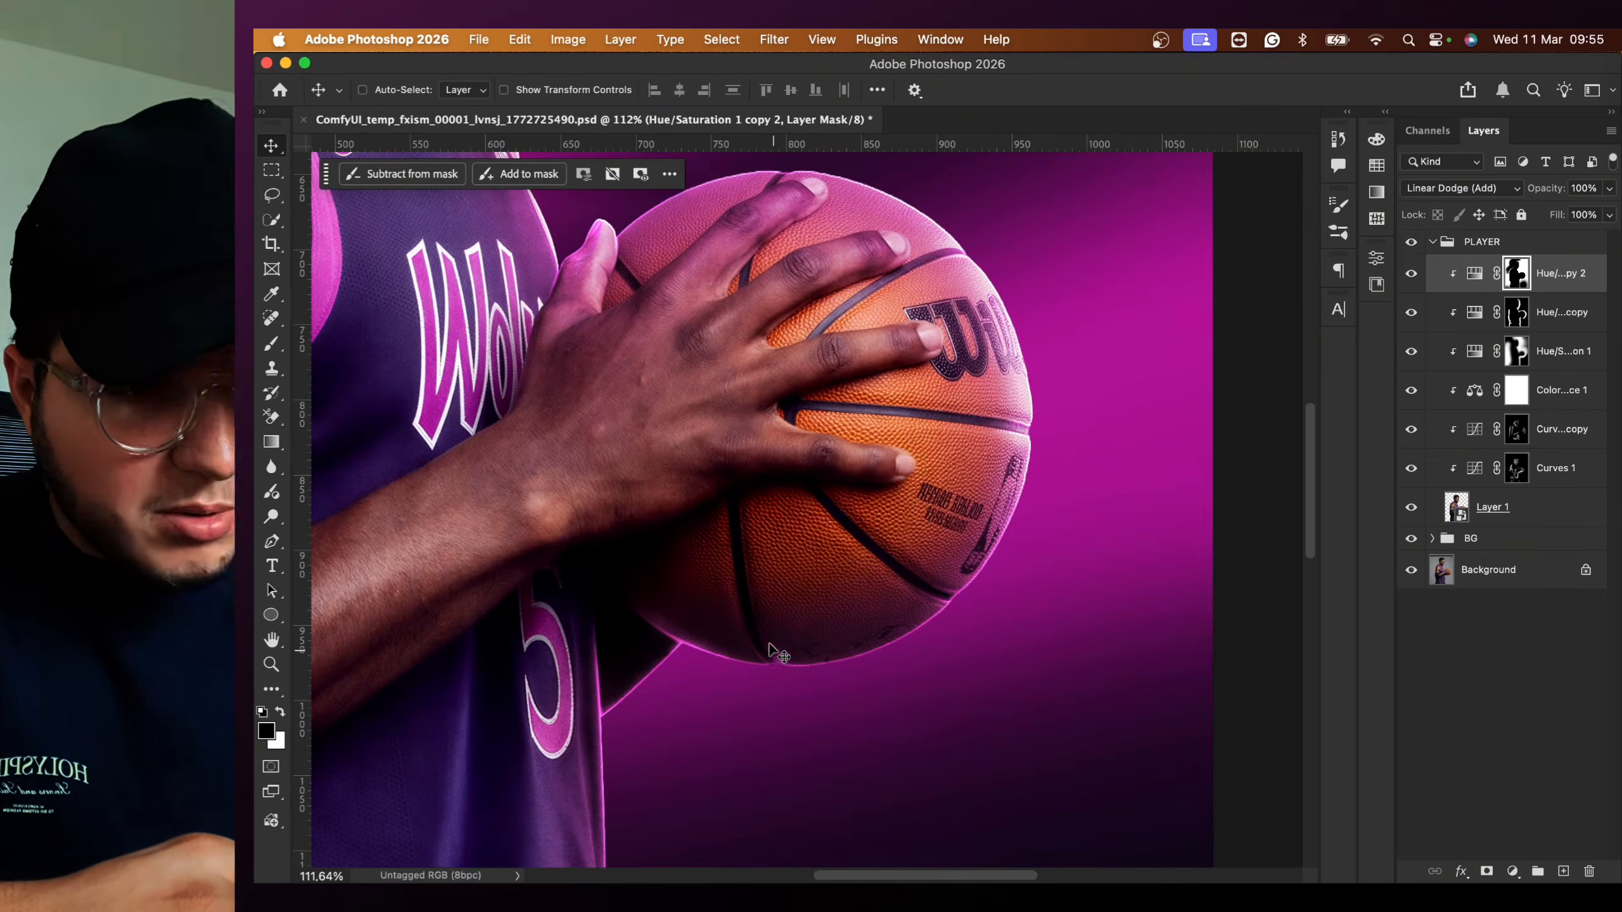
pyautogui.click(1410, 276)
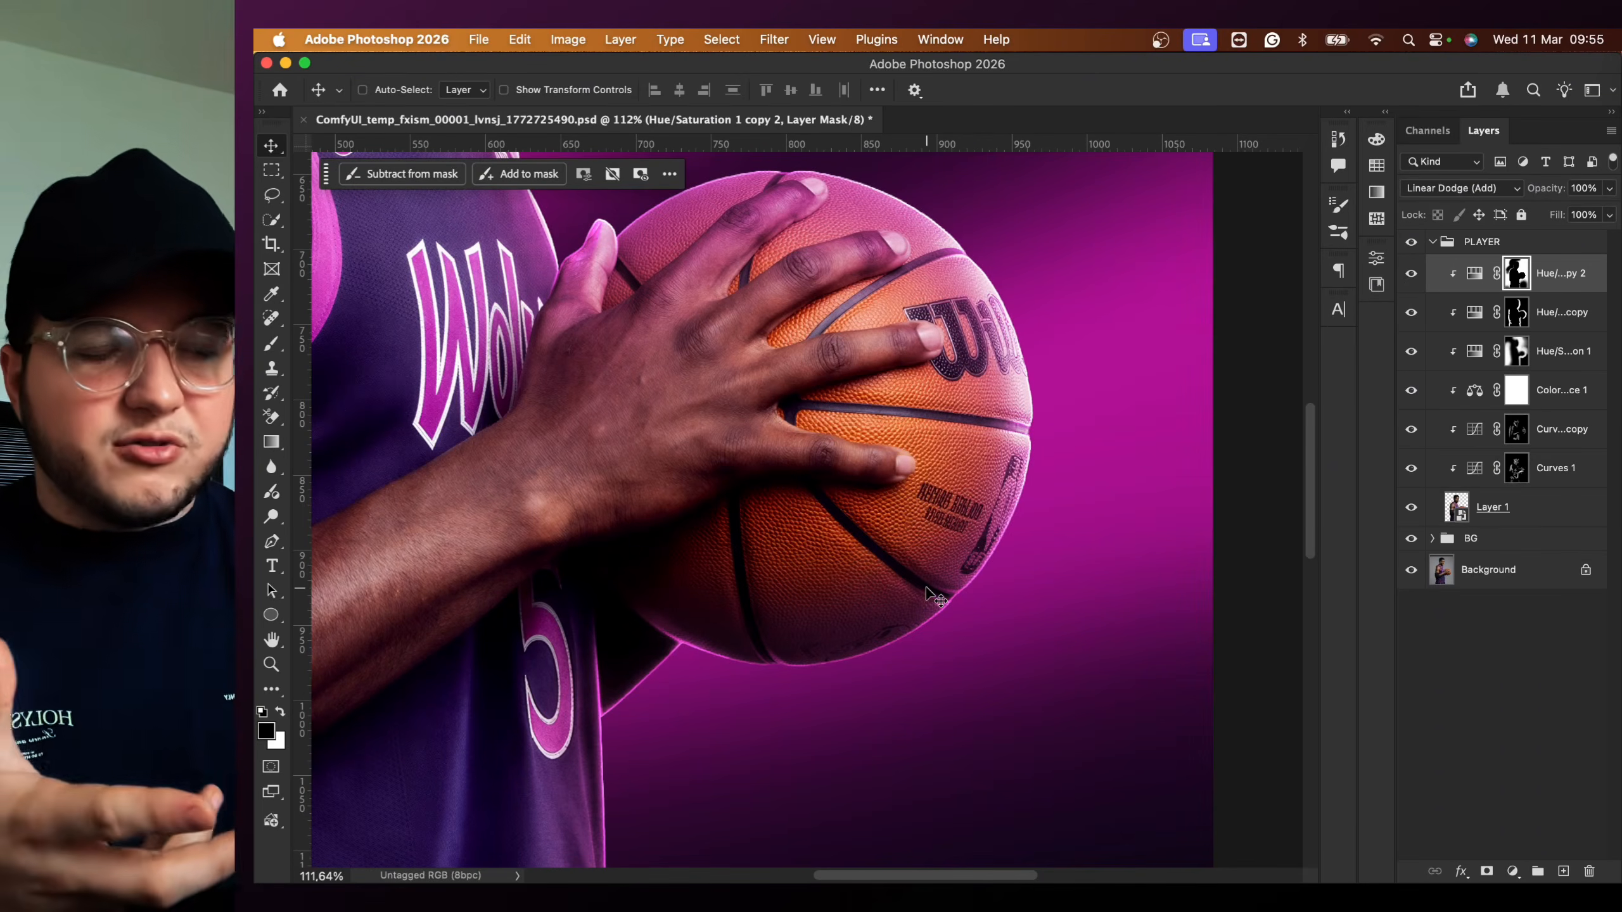
# - Examine the edge highlights on the ball, jersey and shorts, both close up and across the whole player
pyautogui.scroll(-2, 947, 630)
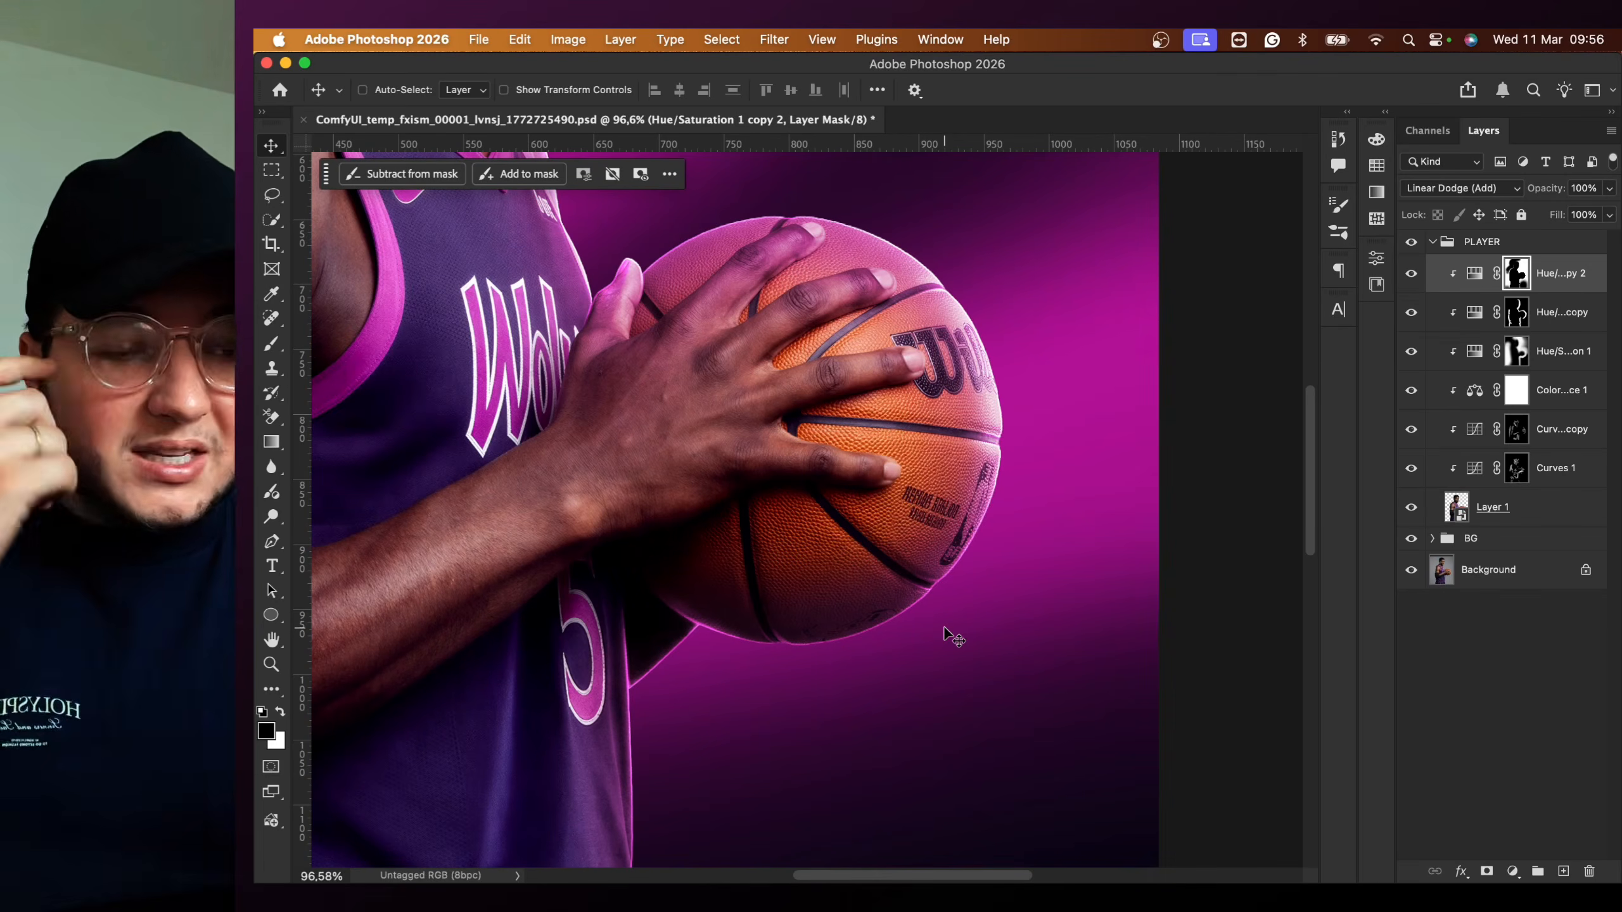
pyautogui.scroll(-2, 956, 649)
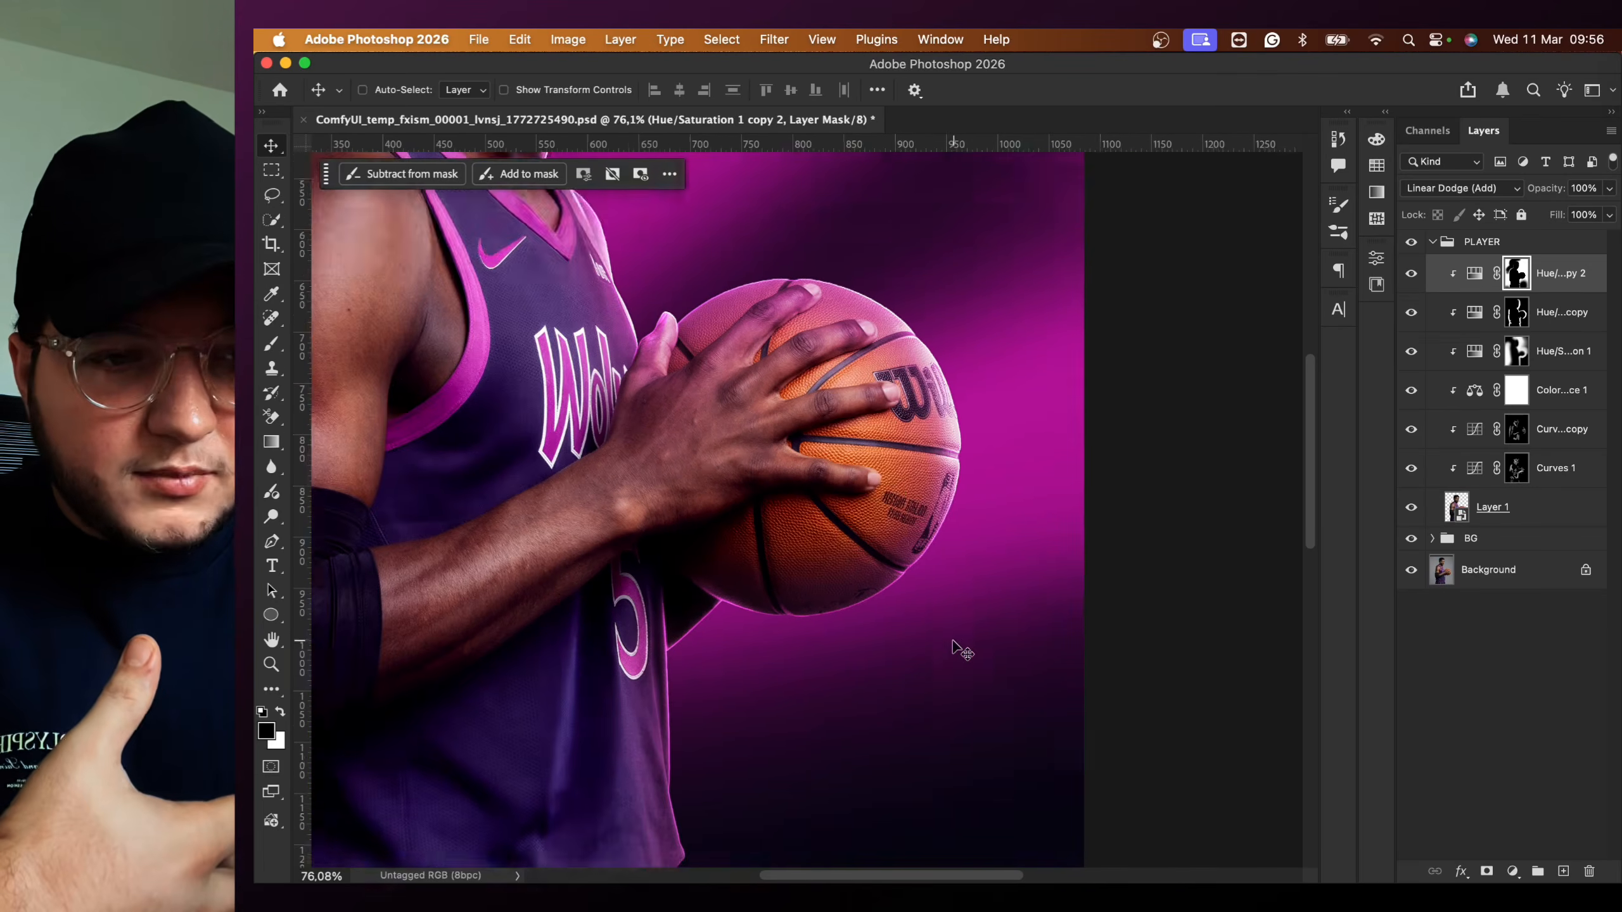
pyautogui.scroll(-2, 957, 647)
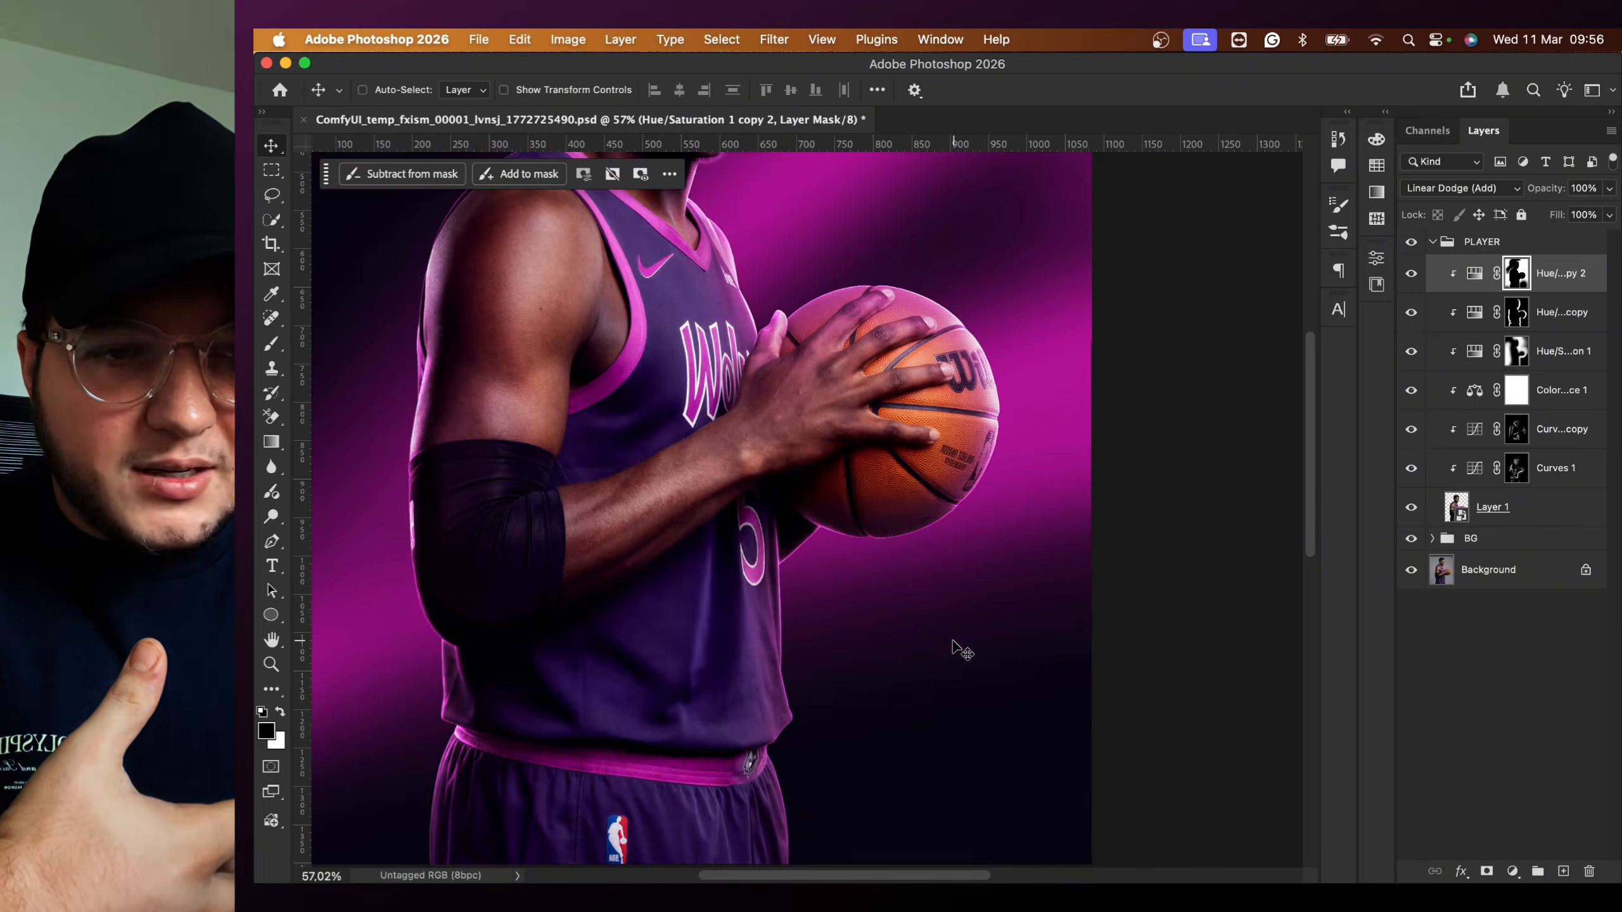
pyautogui.hscroll(-3, 956, 649)
pyautogui.scroll(-1, 956, 649)
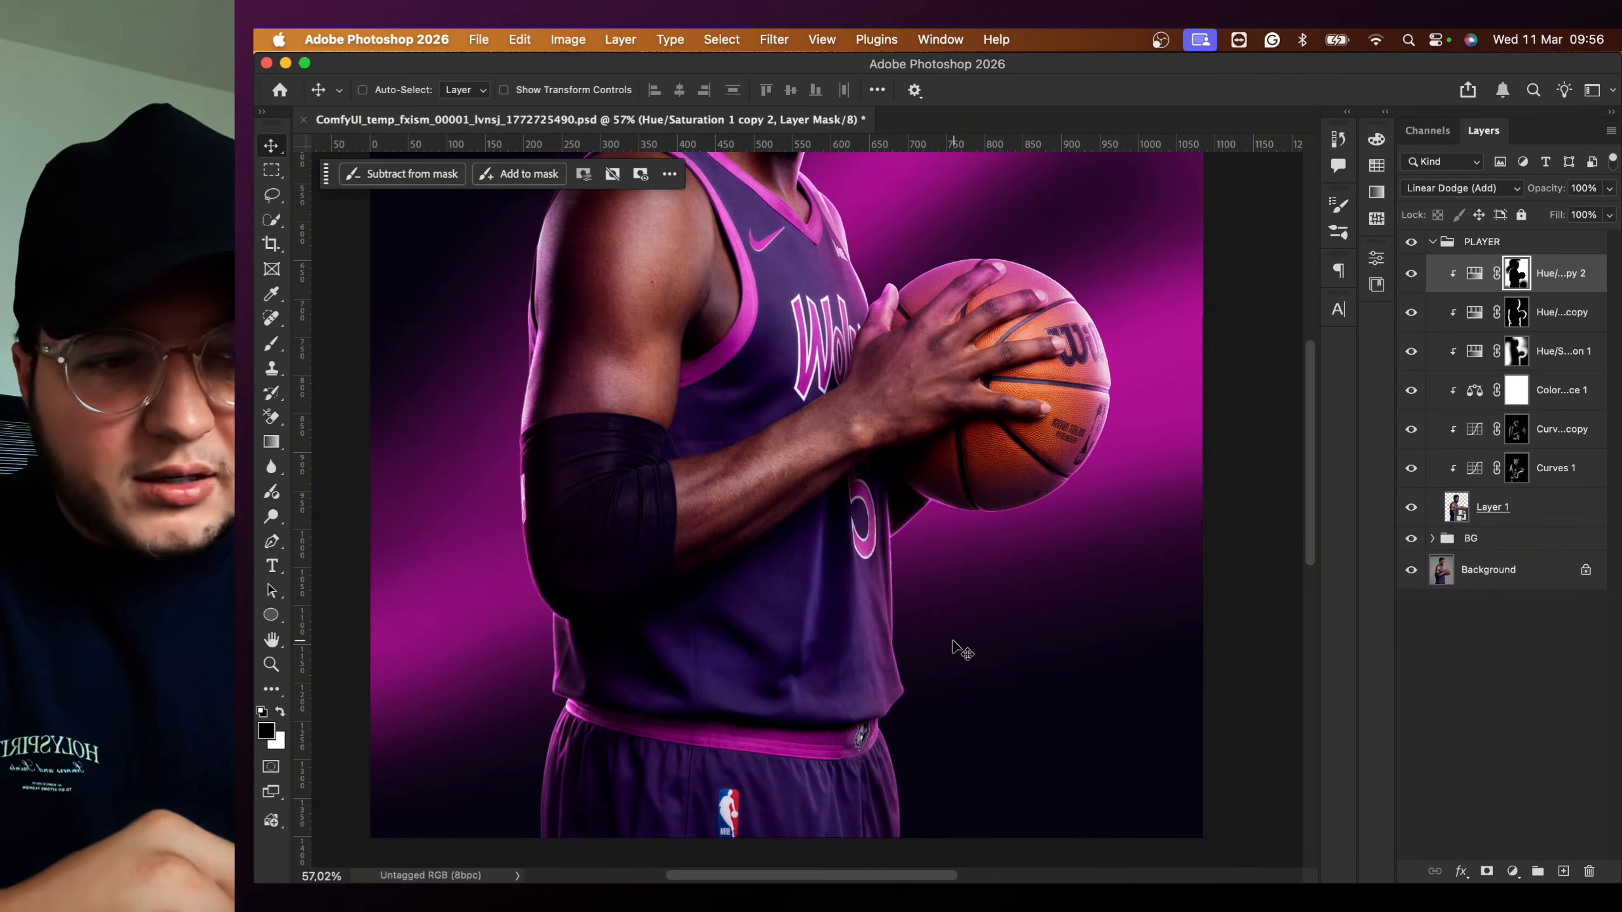
pyautogui.scroll(6, 957, 649)
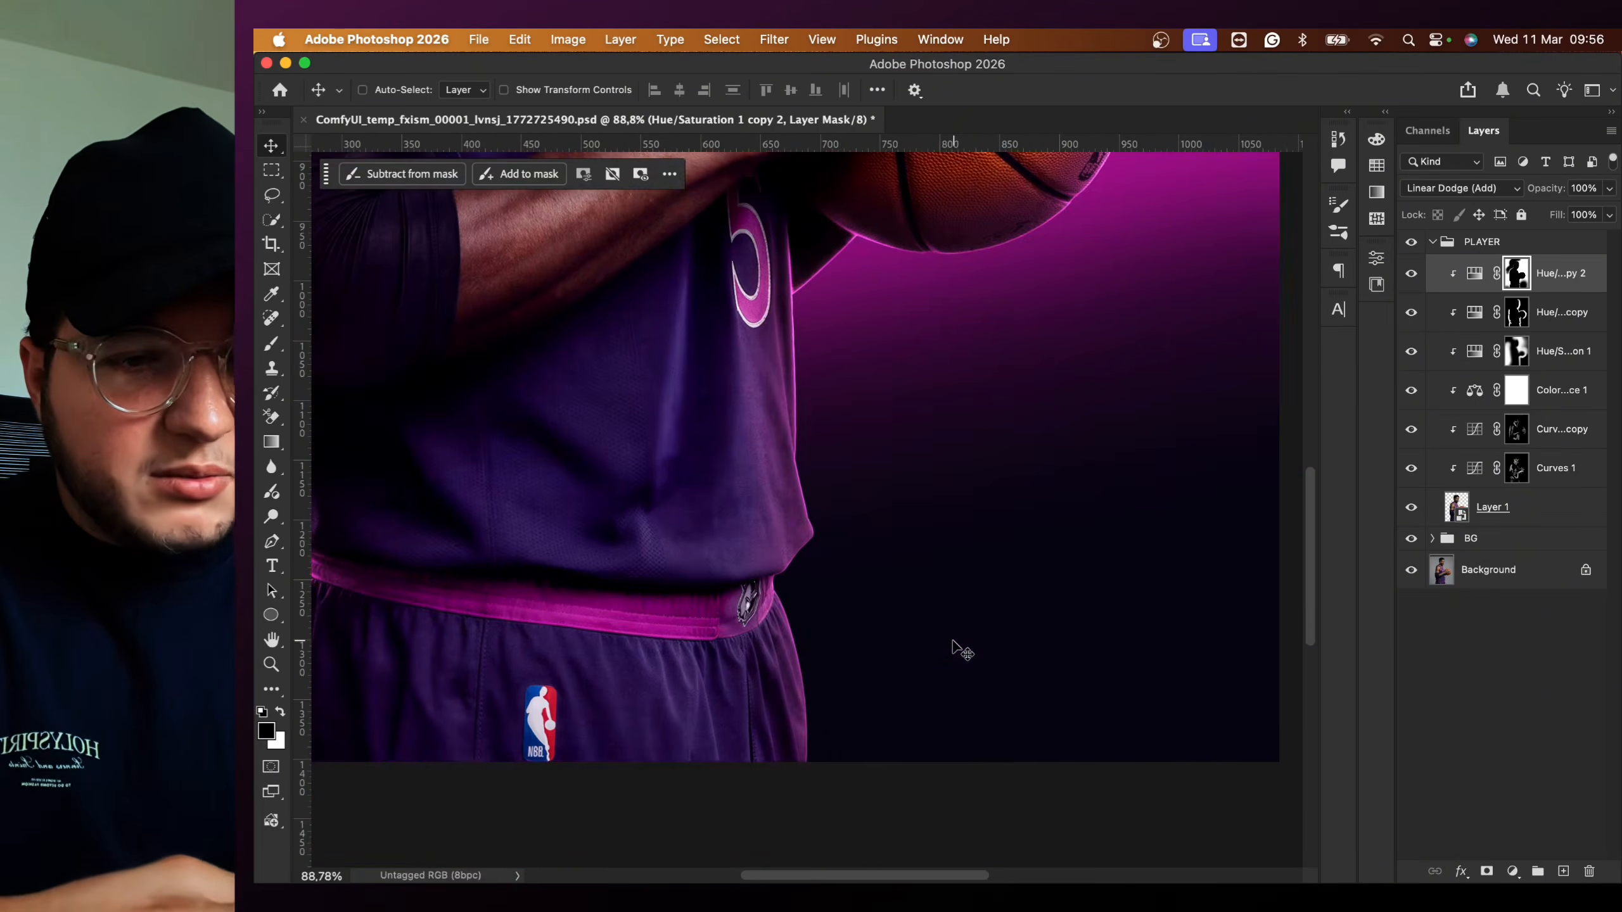
pyautogui.scroll(-7, 956, 649)
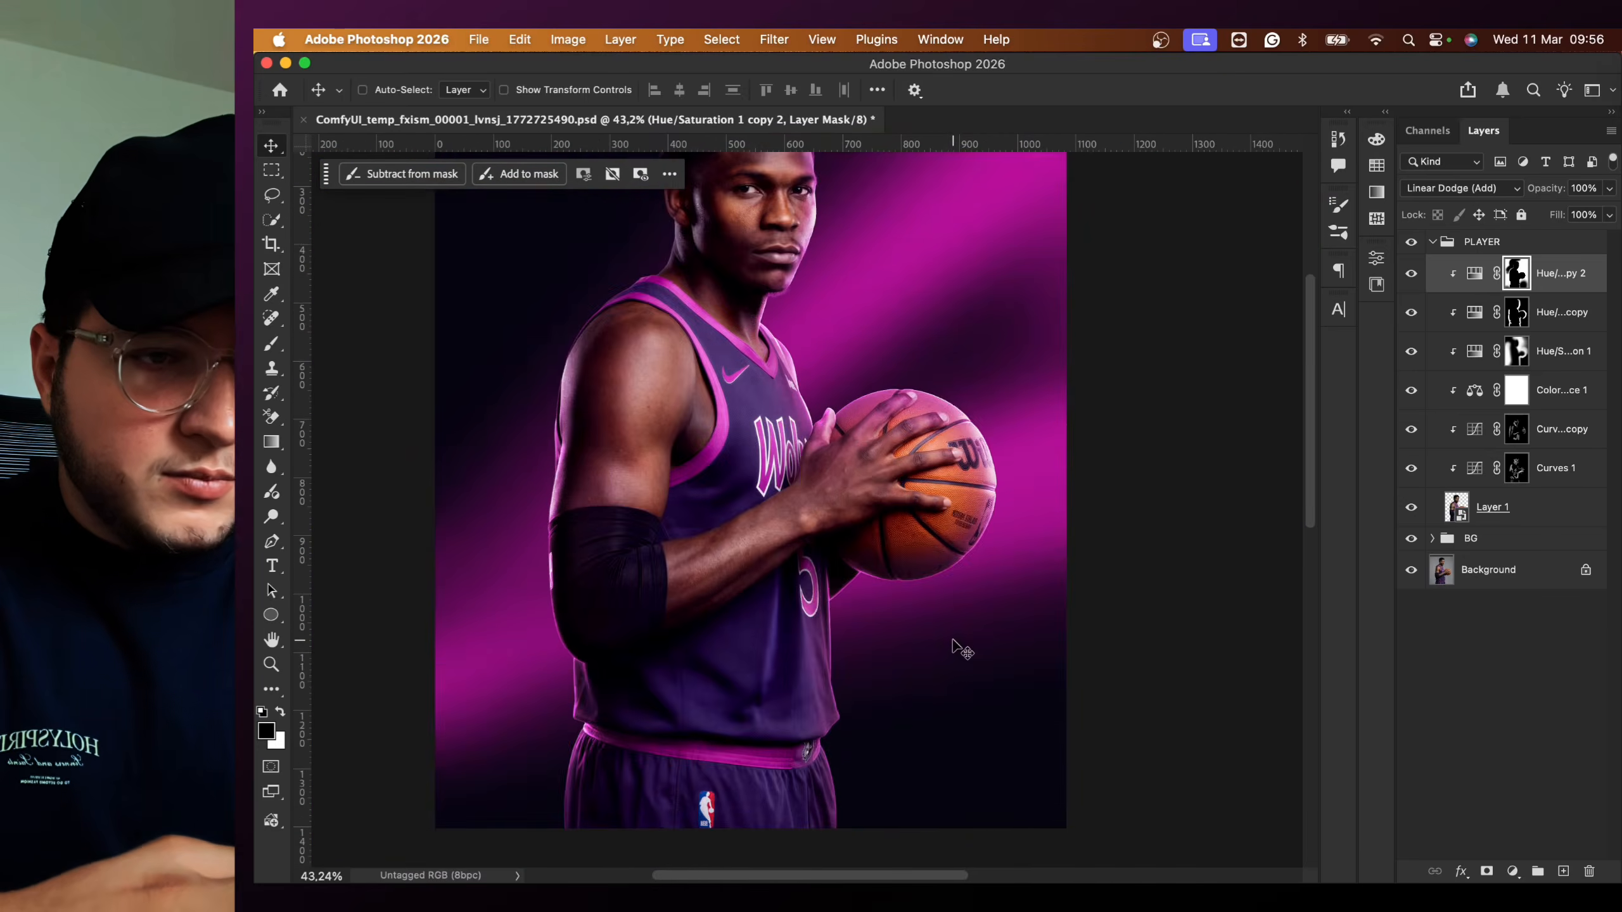
pyautogui.scroll(-2, 844, 515)
pyautogui.scroll(3, 844, 516)
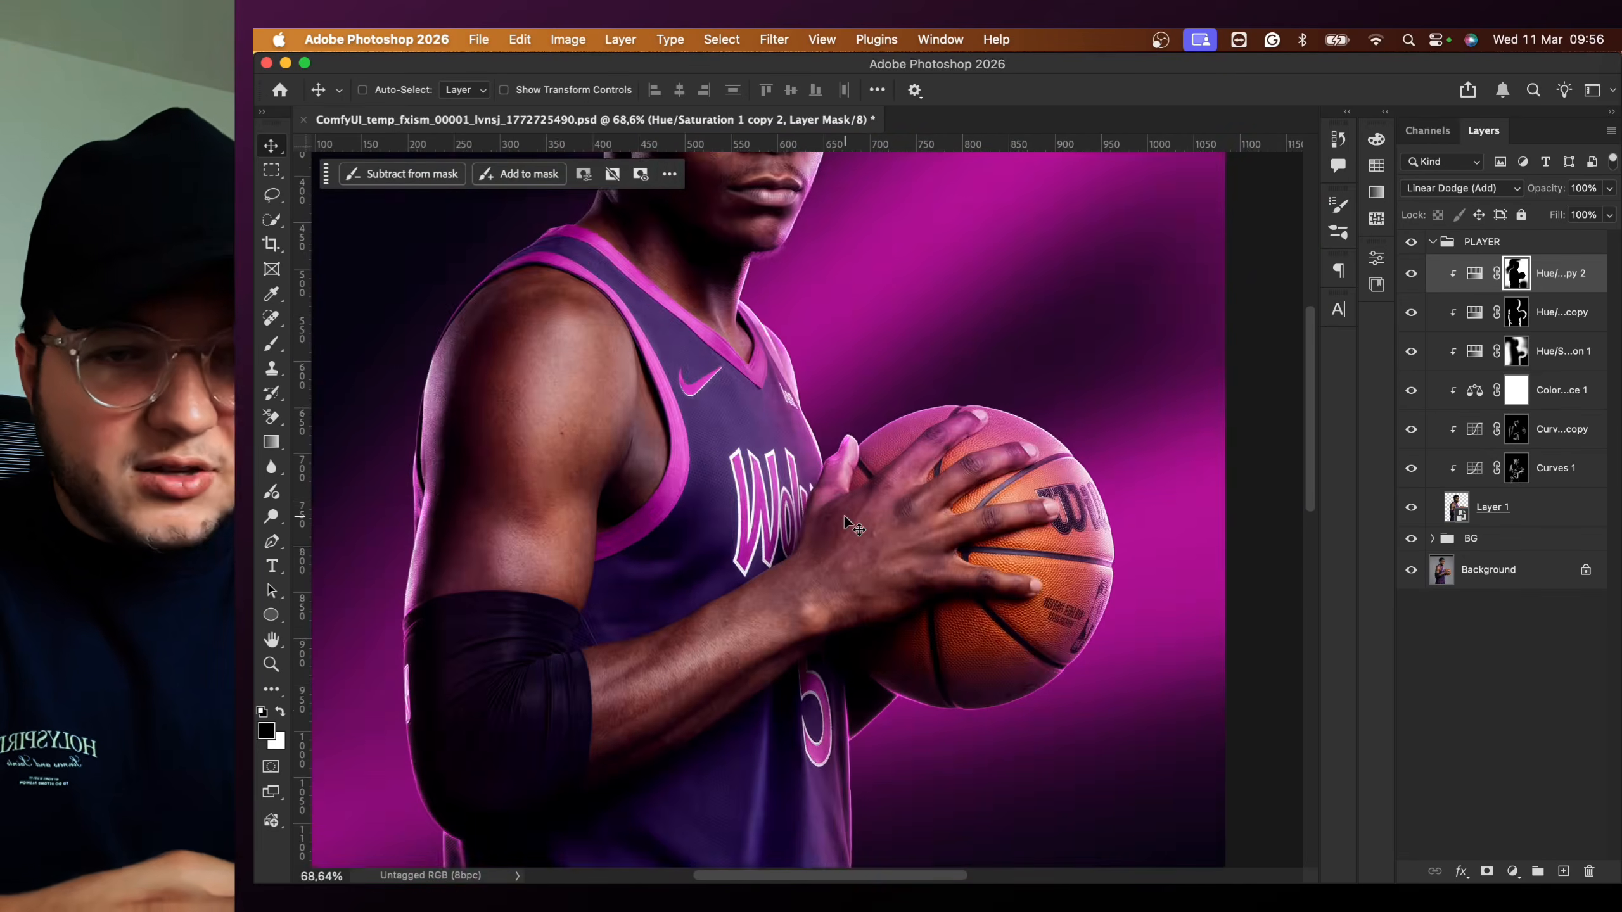
# - Compare the player with and without all six clipped adjustment layers above Layer 1
pyautogui.scroll(-2, 844, 515)
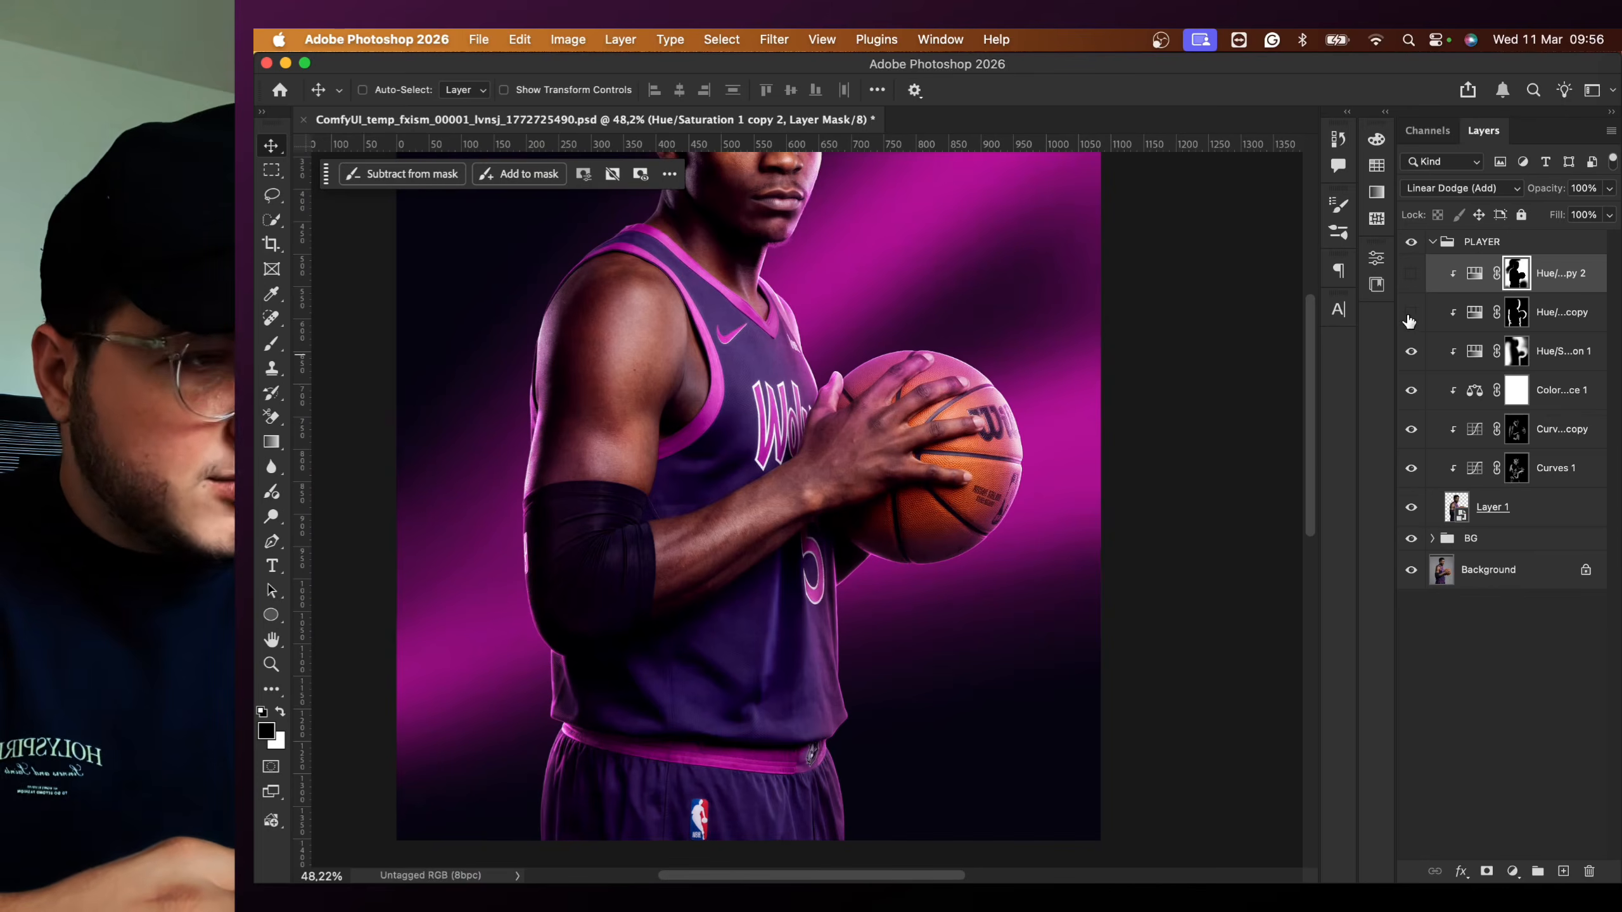
pyautogui.moveTo(1409, 462); pyautogui.dragTo(1409, 473)
pyautogui.scroll(4, 1010, 479)
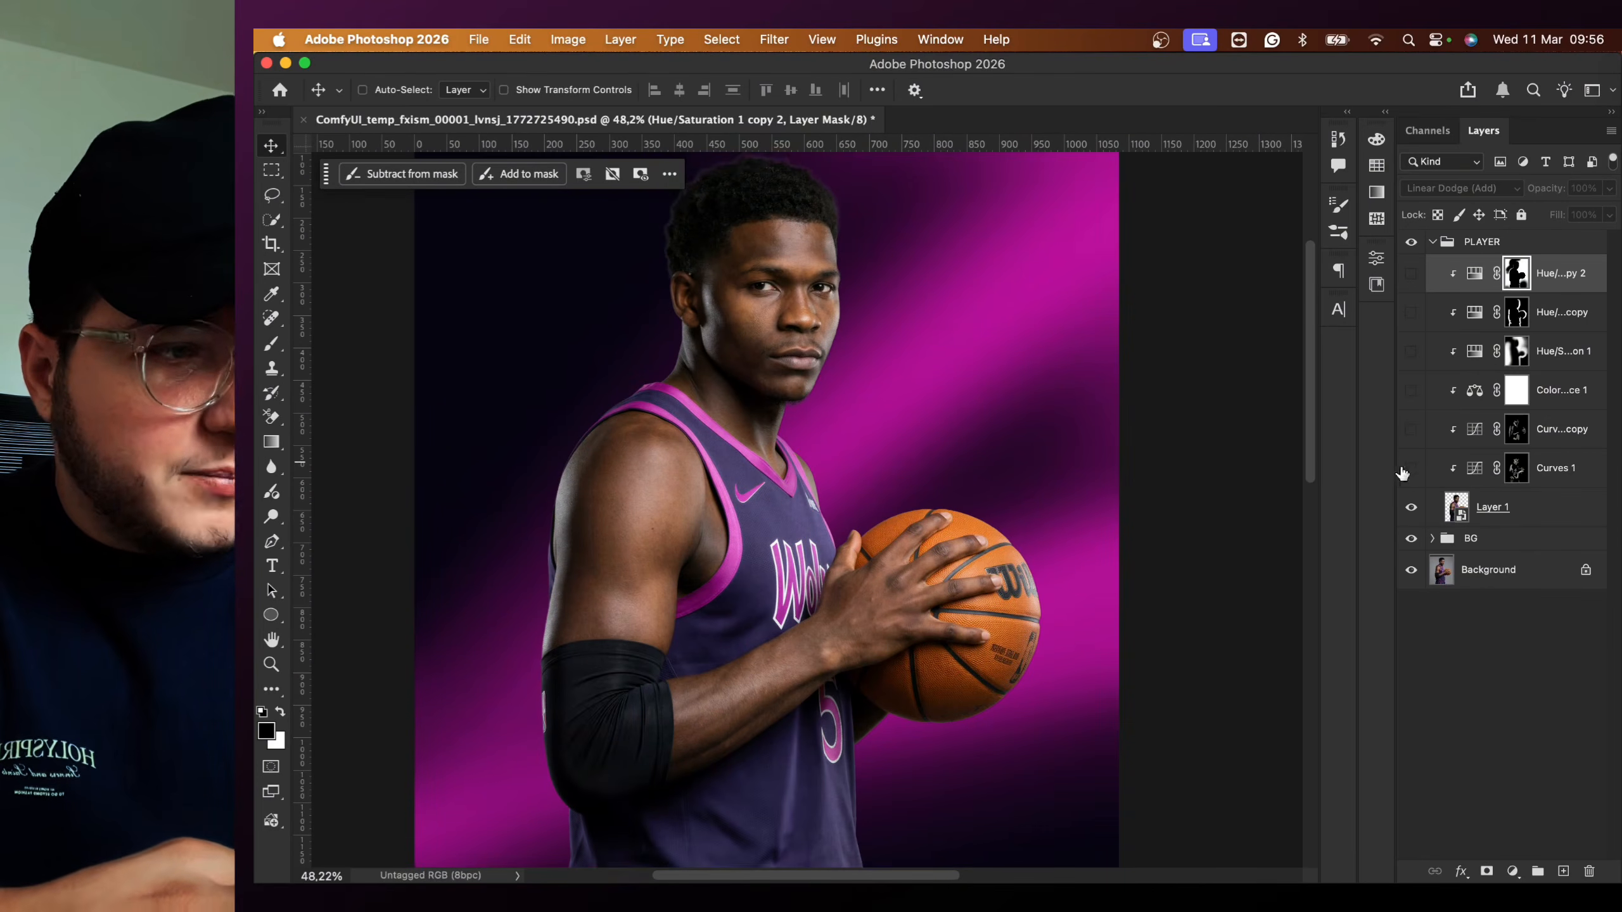
pyautogui.click(1410, 273)
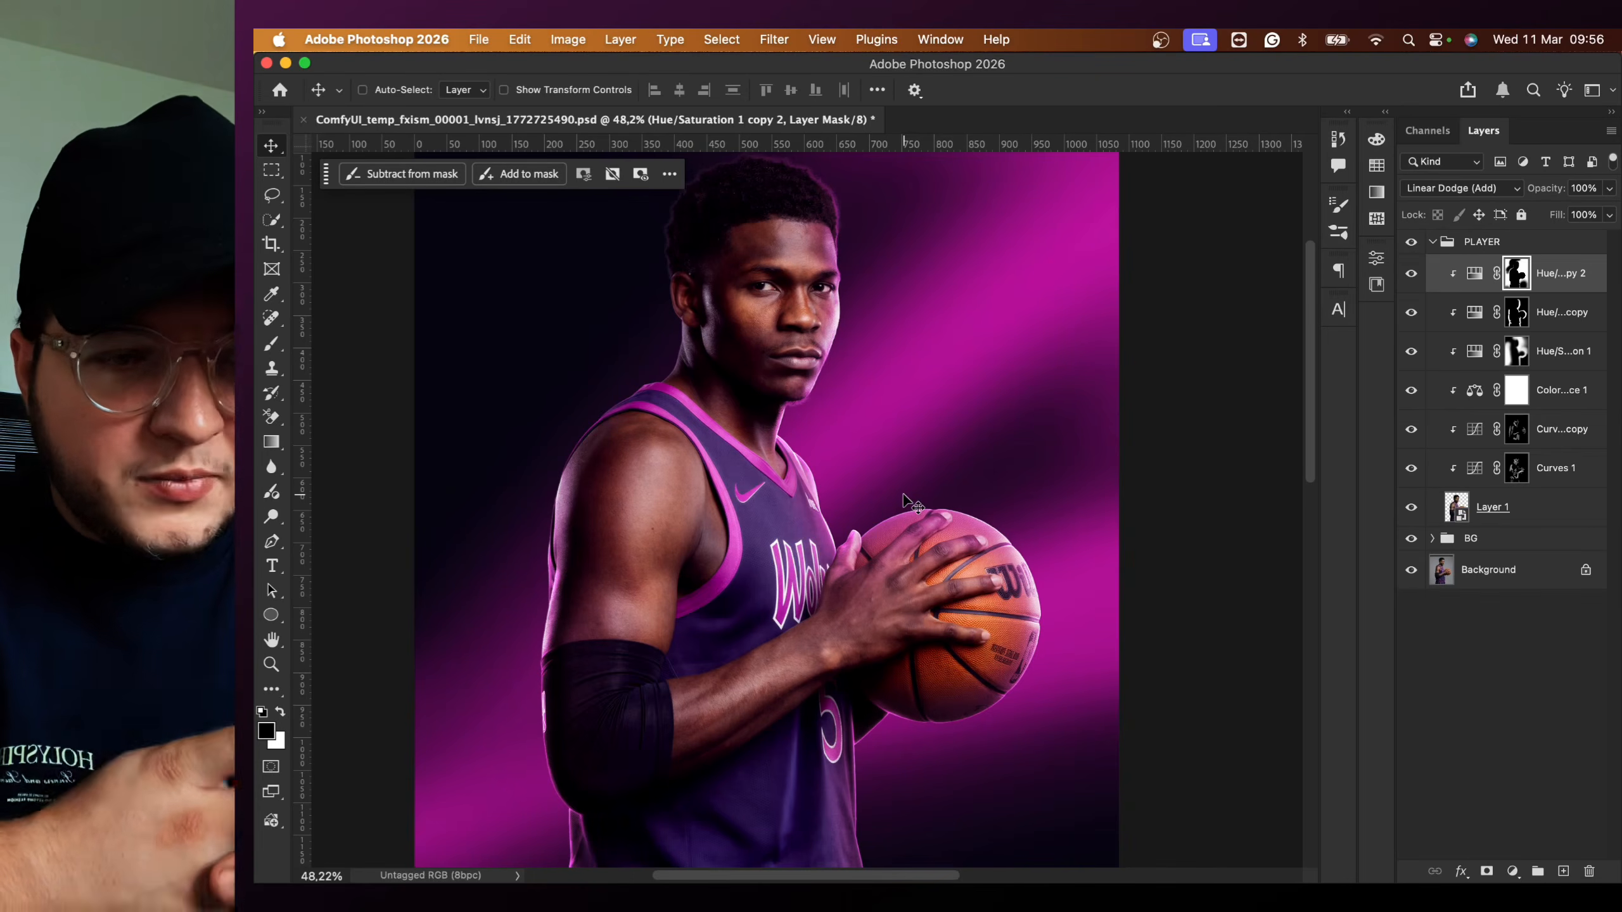
# - Compare the player's face, jersey and ball with and without the three clipped Hue/Saturation layers
pyautogui.scroll(-5, 905, 500)
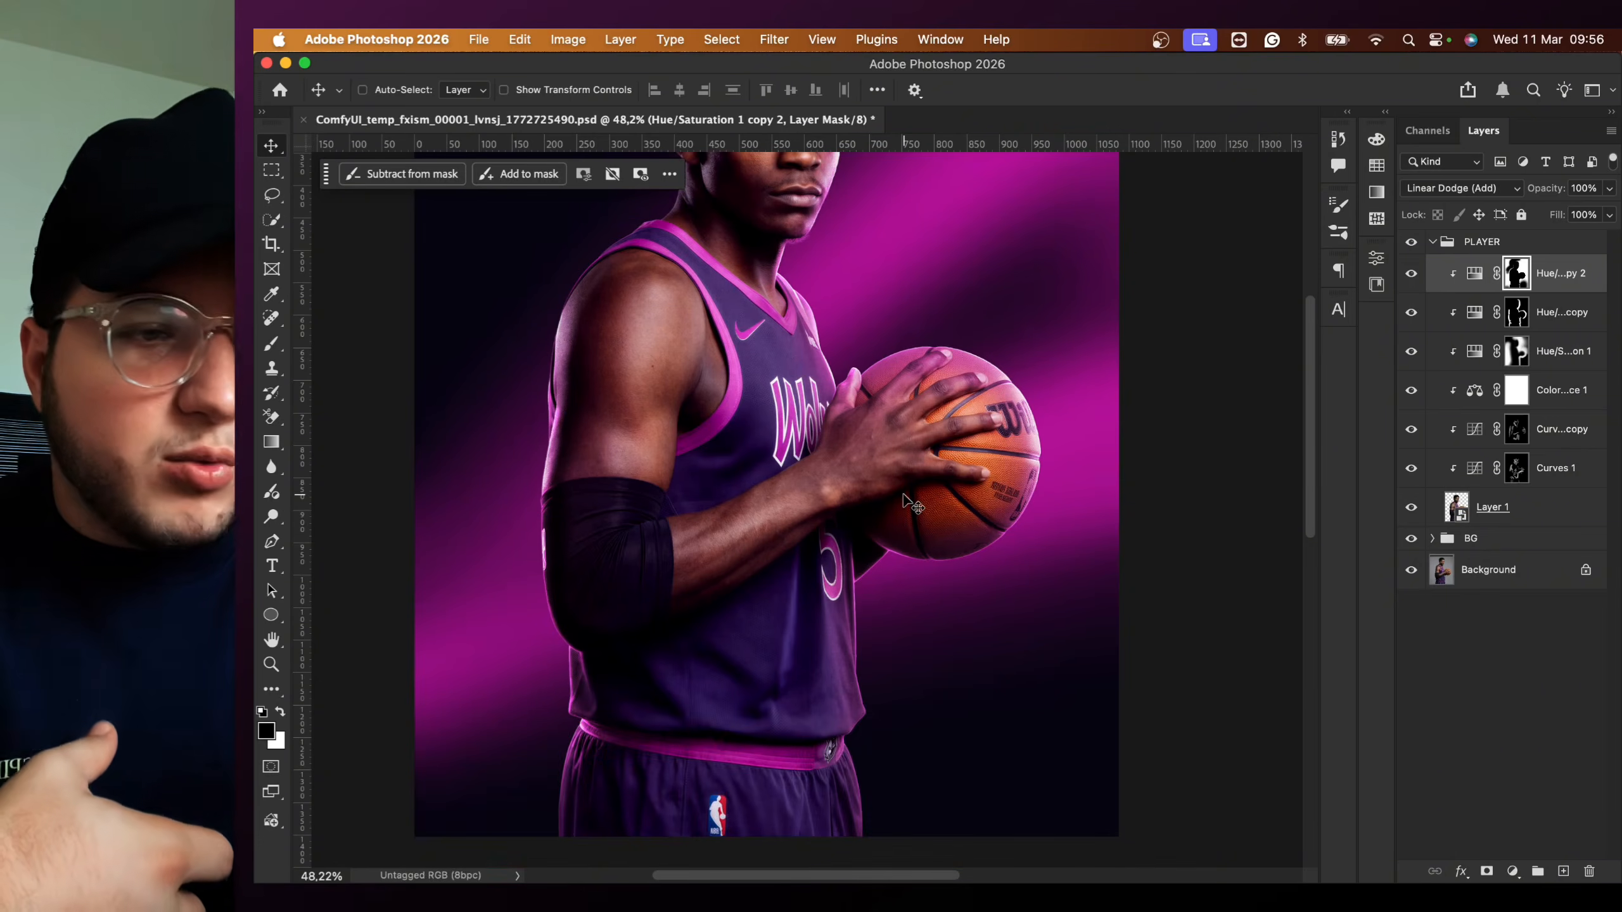
pyautogui.scroll(2, 904, 500)
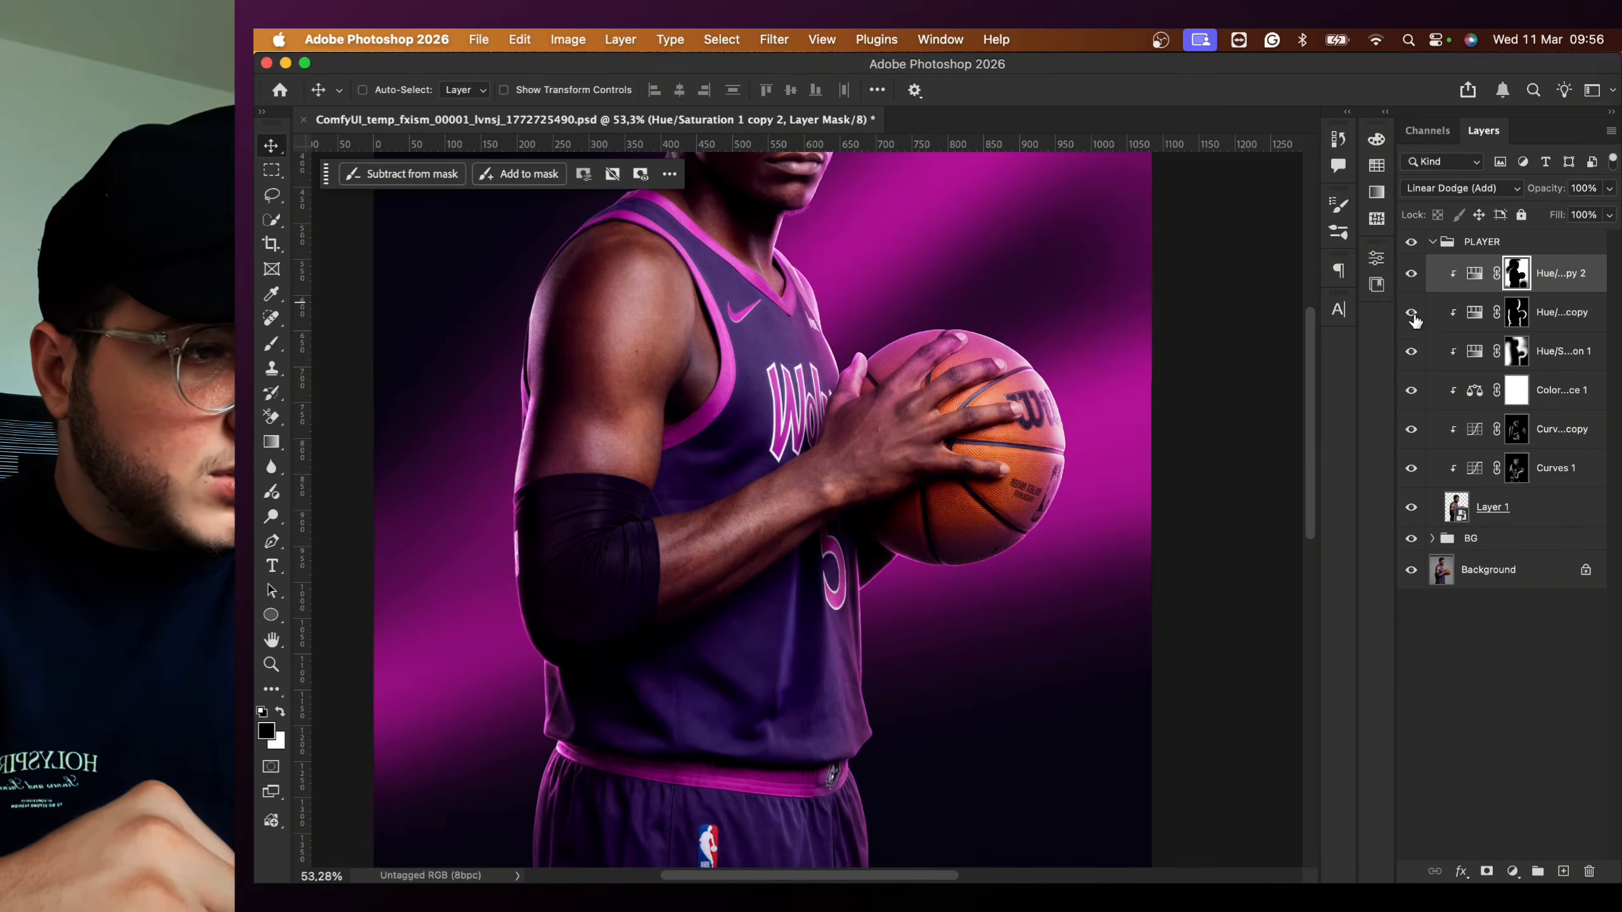
pyautogui.click(1409, 291)
pyautogui.scroll(5, 1098, 396)
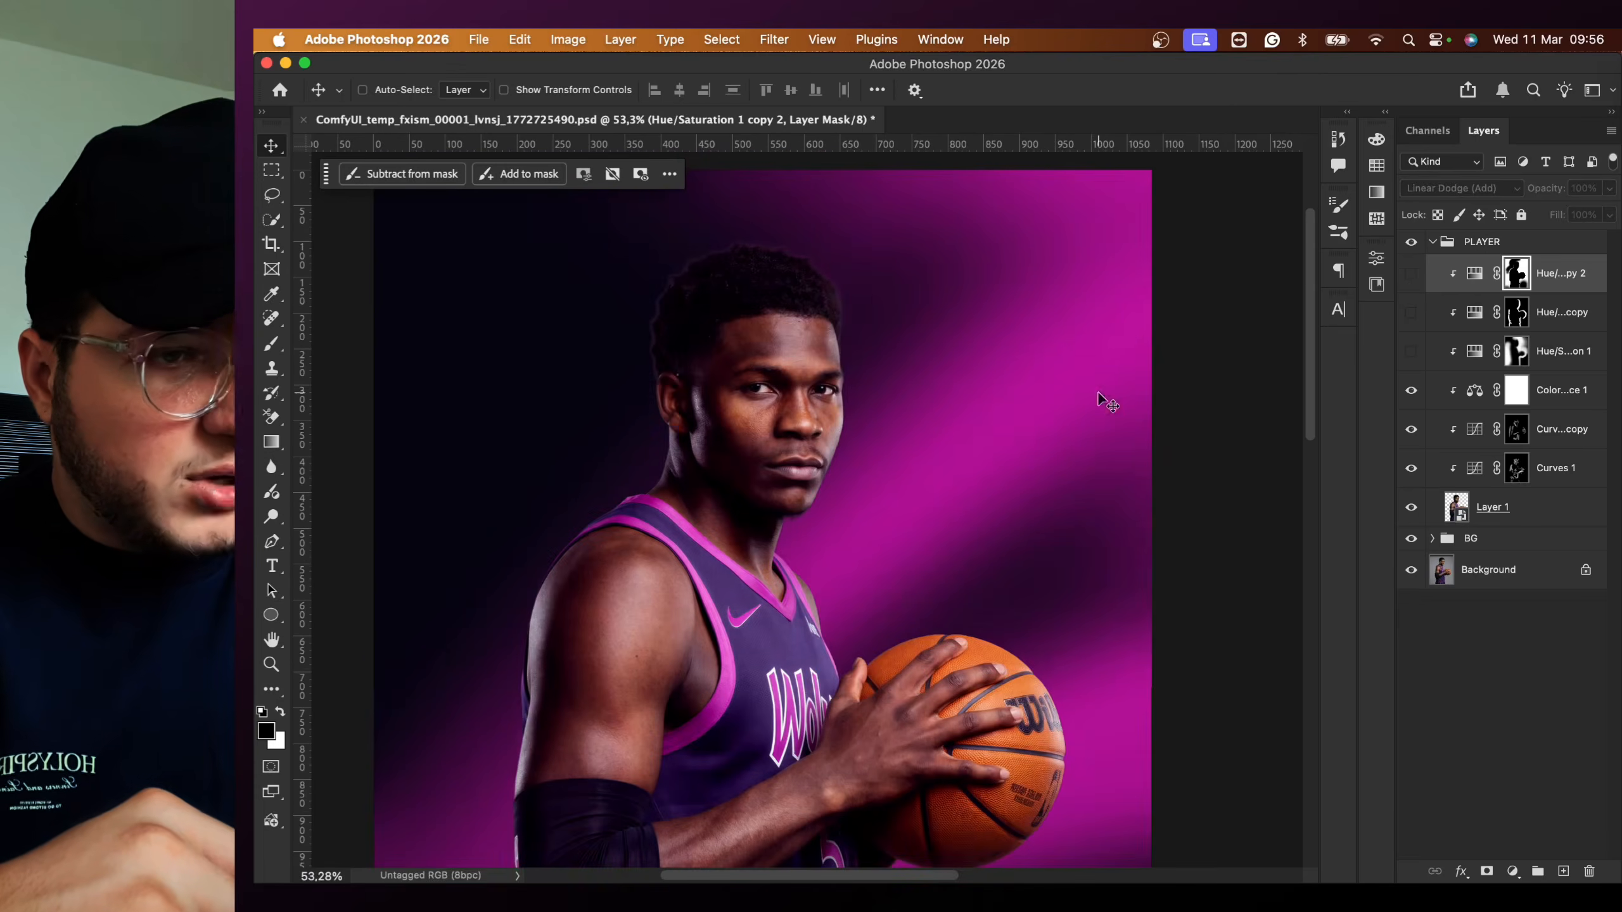
pyautogui.click(1411, 312)
pyautogui.click(1411, 274)
pyautogui.scroll(-3, 1182, 408)
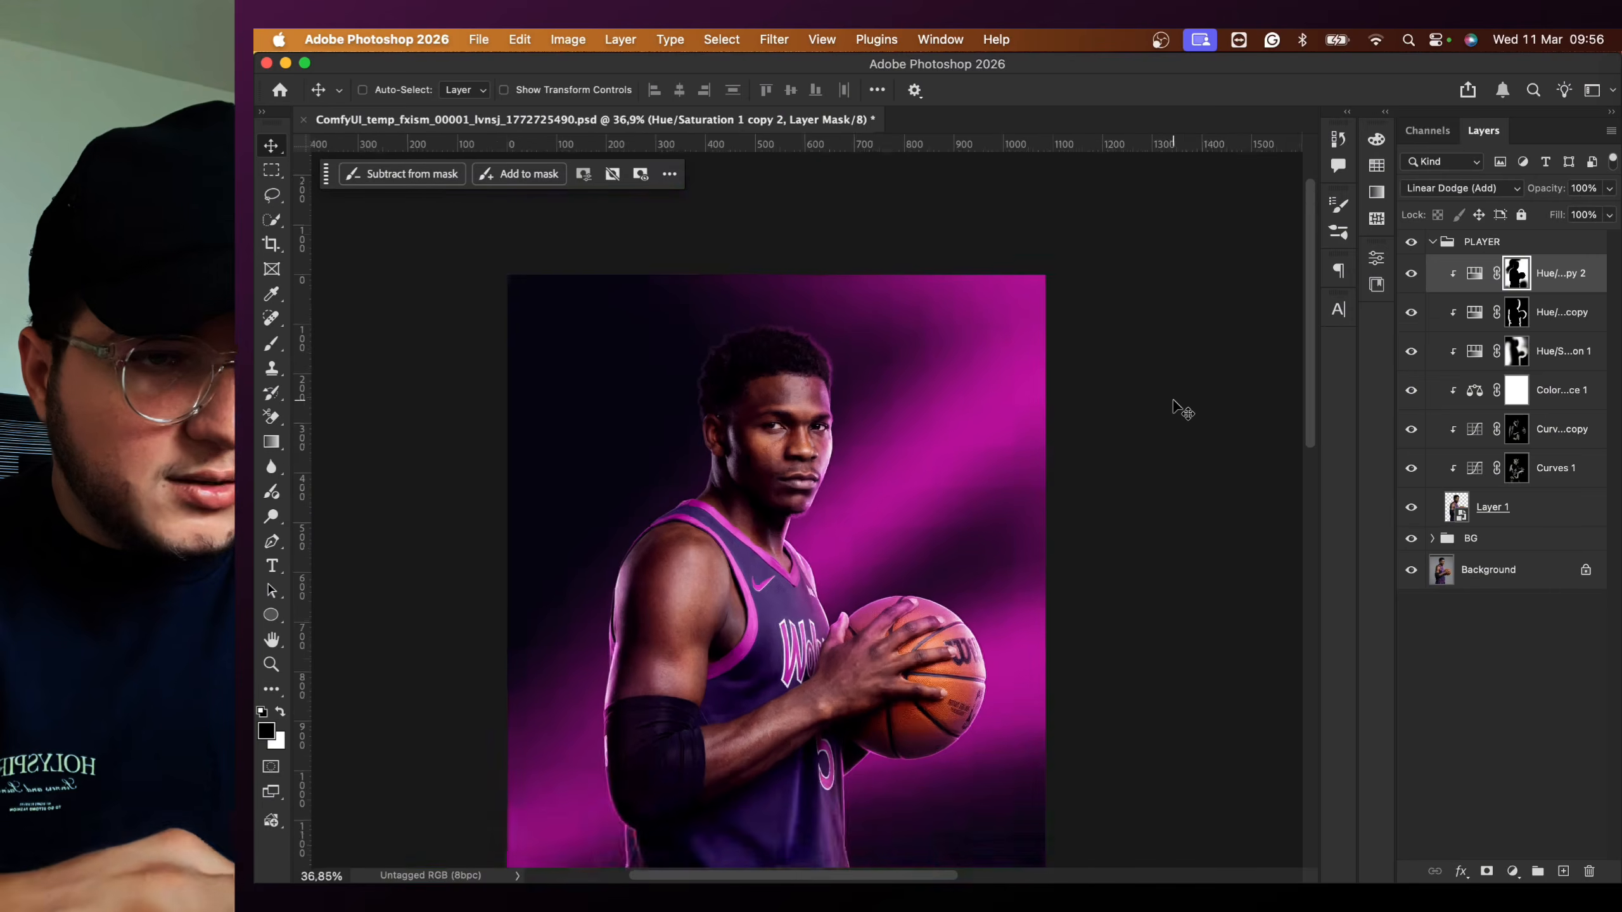
pyautogui.scroll(2, 1182, 409)
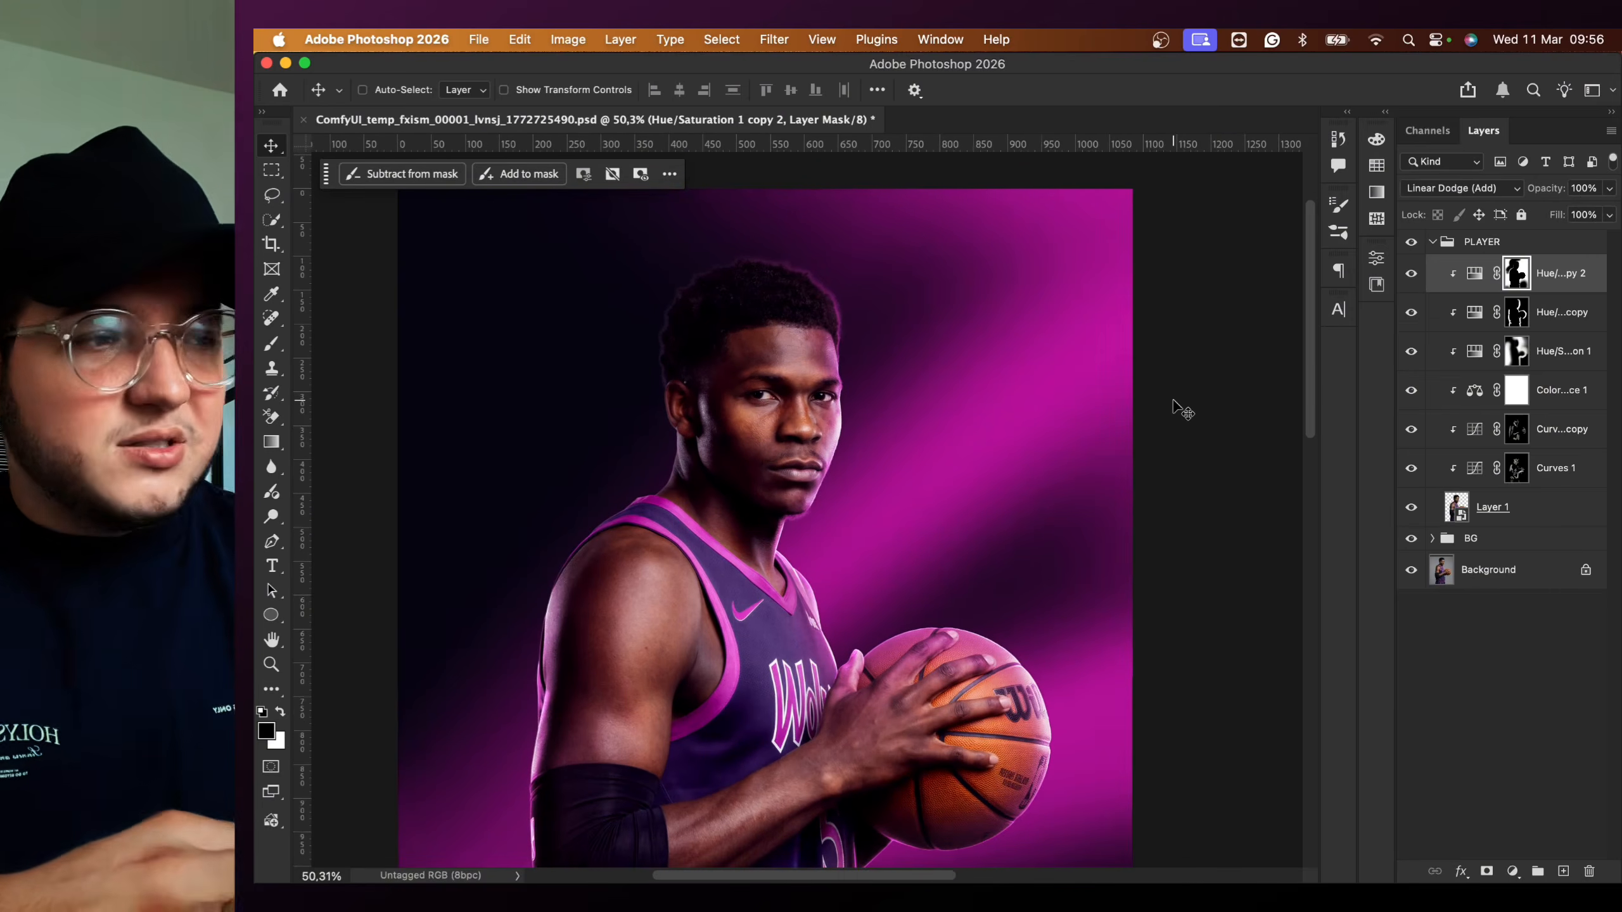
pyautogui.scroll(2, 839, 461)
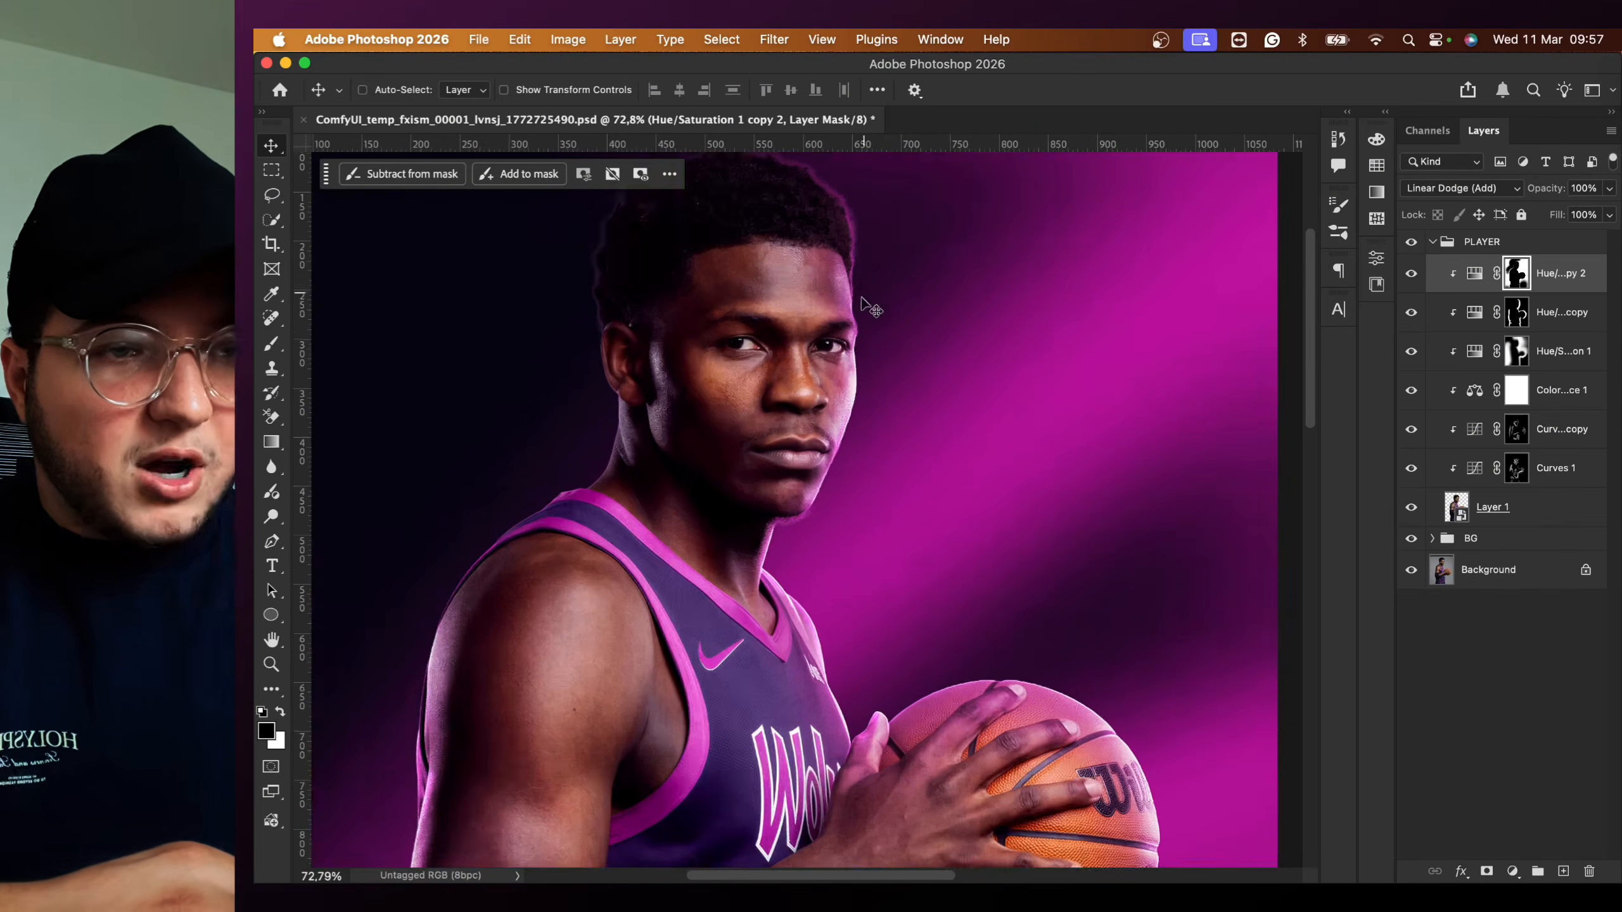
# - Activate the Brush tool with a 5 px tip and white as the foreground color for work on the chin edge
pyautogui.scroll(8, 744, 492)
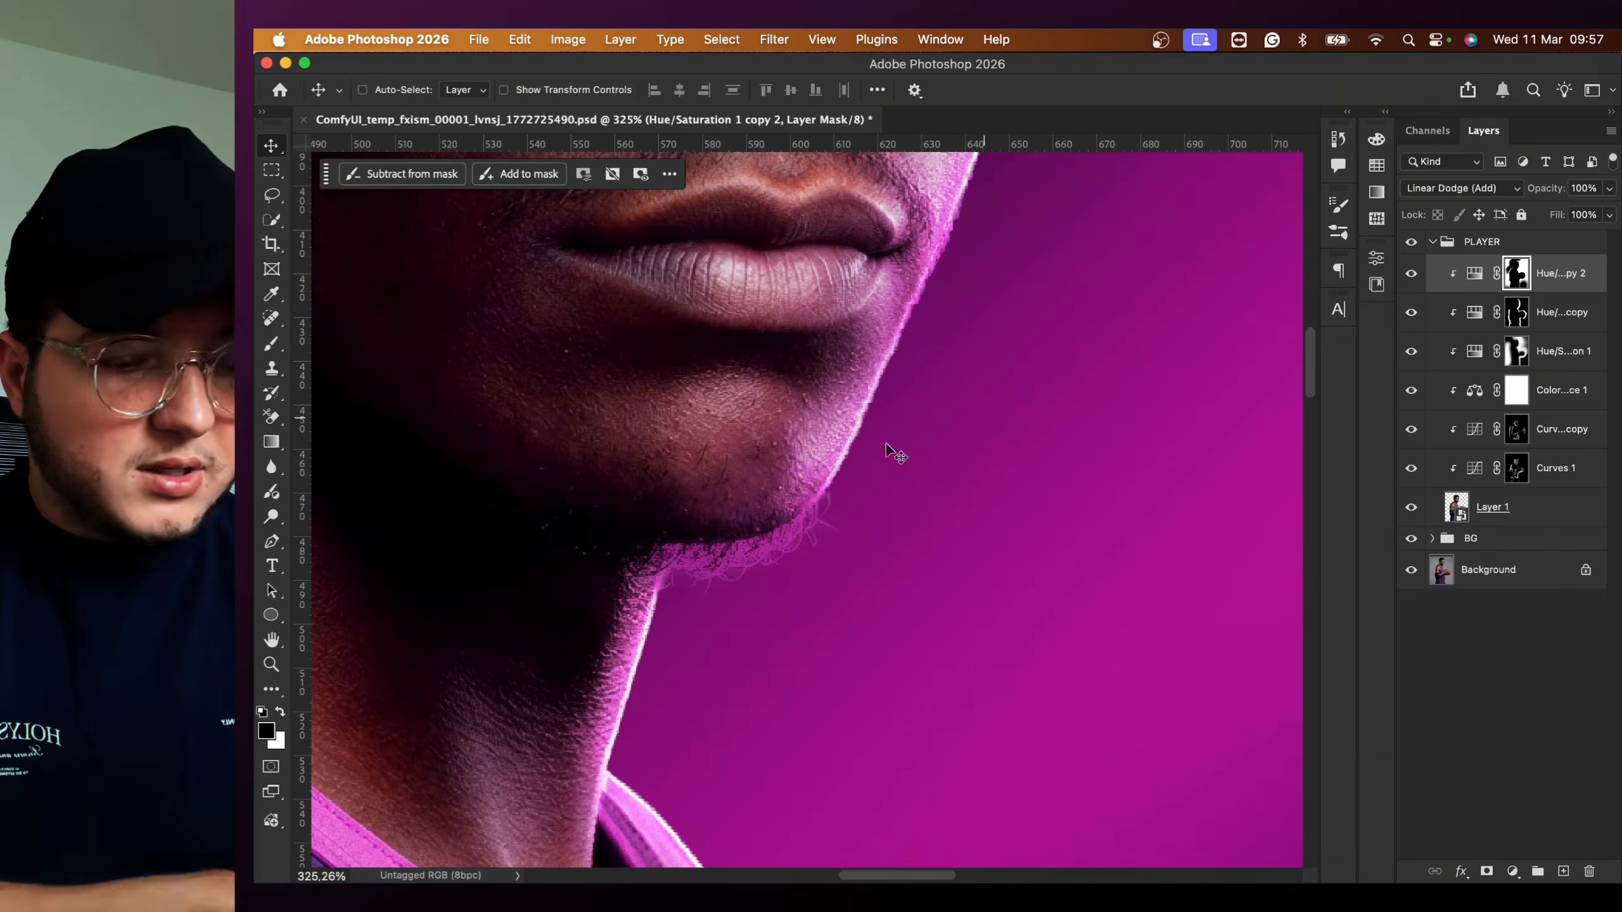
pyautogui.press('b')
pyautogui.press('[')
pyautogui.press('[')
pyautogui.press('[')
pyautogui.press('[')
pyautogui.press('[')
pyautogui.press('[')
pyautogui.press('[')
pyautogui.press('[')
pyautogui.press('[')
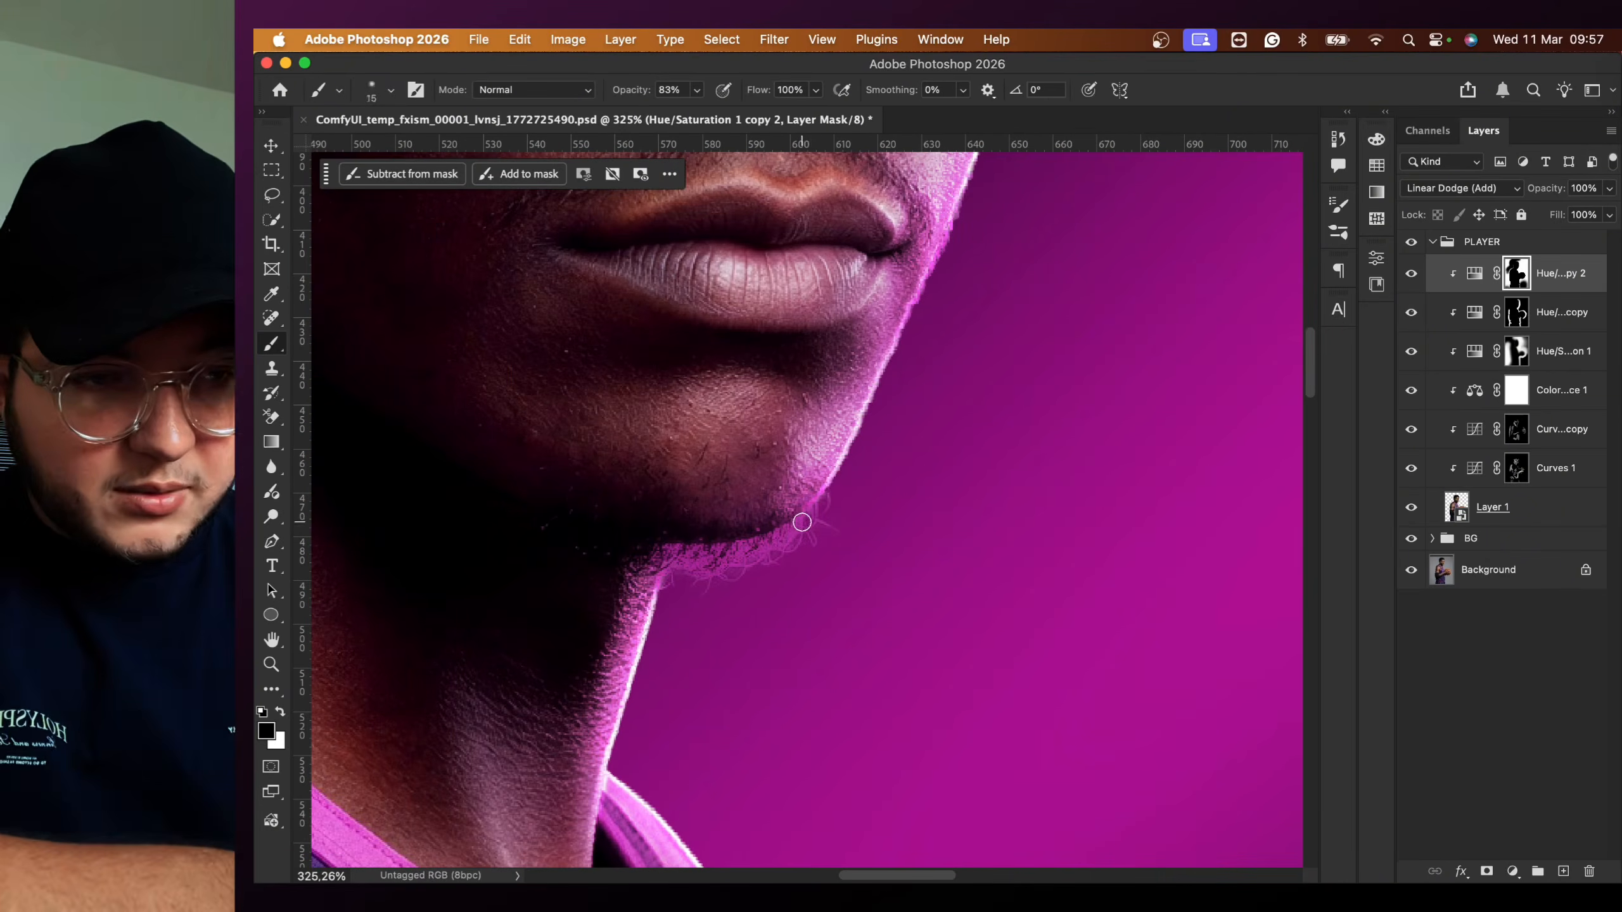
pyautogui.press('x')
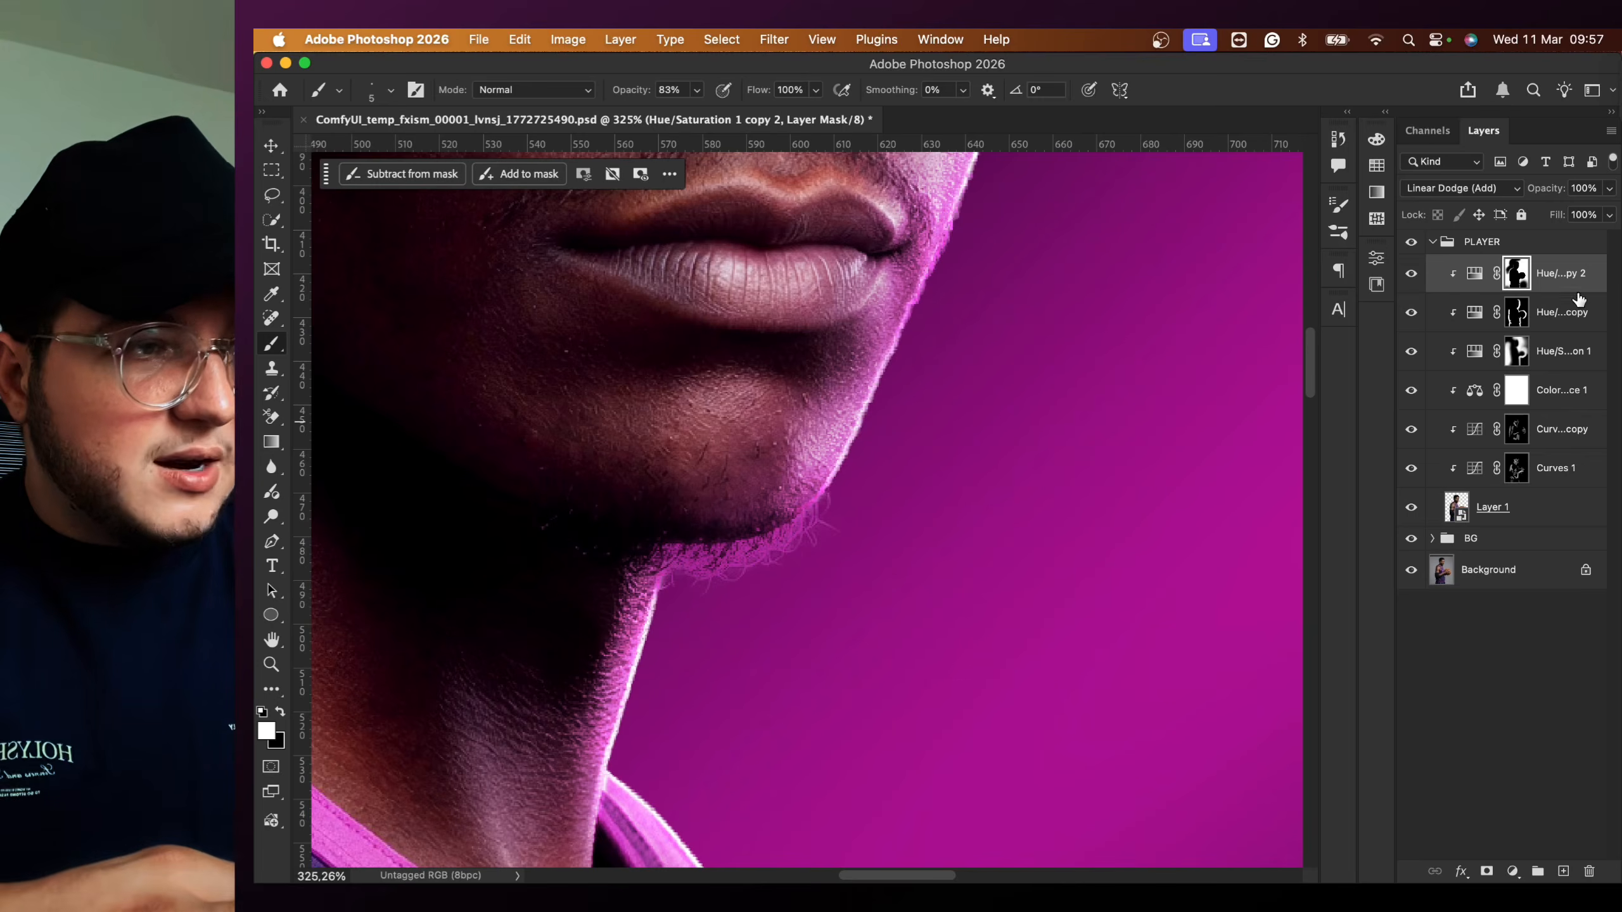
# - Duplicate the top Hue/Saturation layer, delete the copy's layer mask and raise its Lightness to +56
pyautogui.press('super+j')
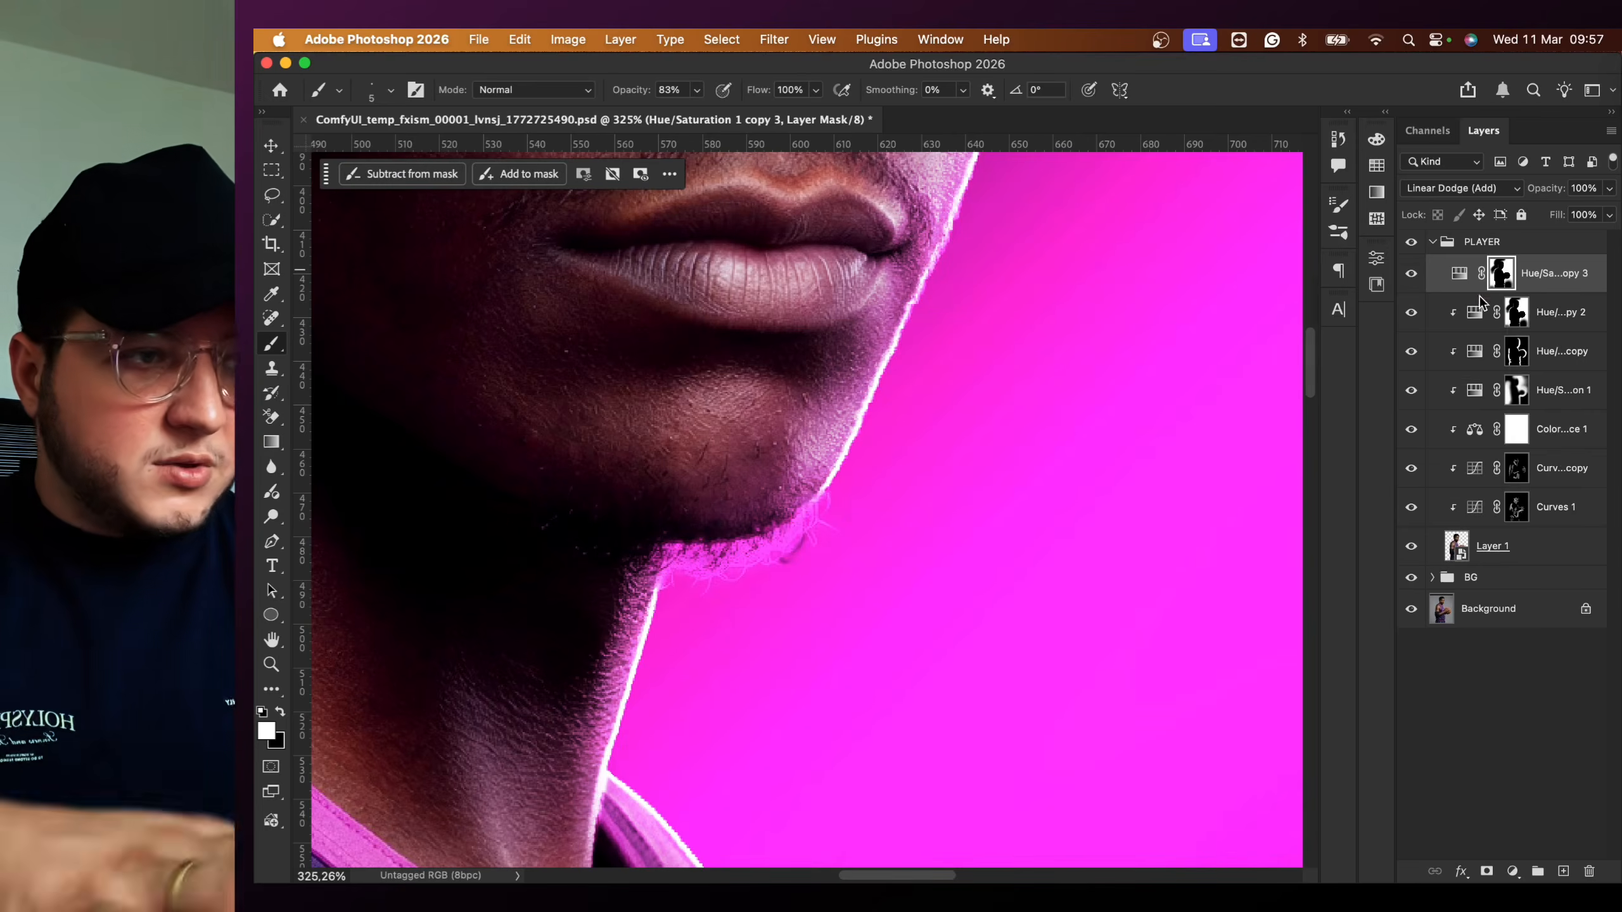
pyautogui.rightClick(1480, 303)
pyautogui.click(1405, 314)
pyautogui.doubleClick(1459, 273)
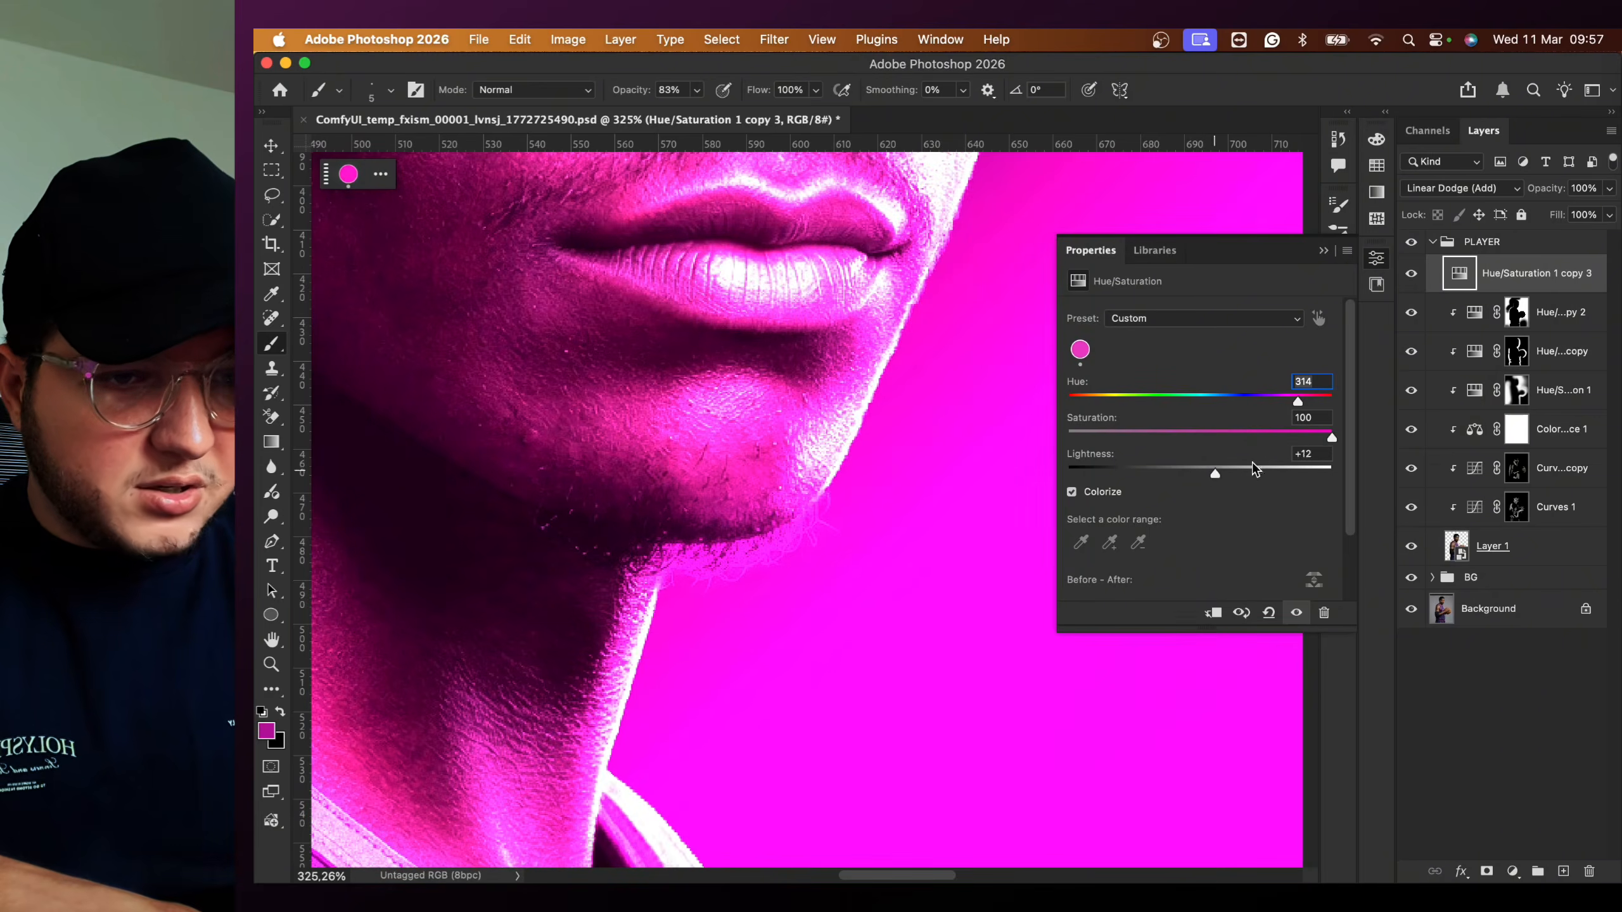
pyautogui.moveTo(1252, 465); pyautogui.dragTo(1274, 469)
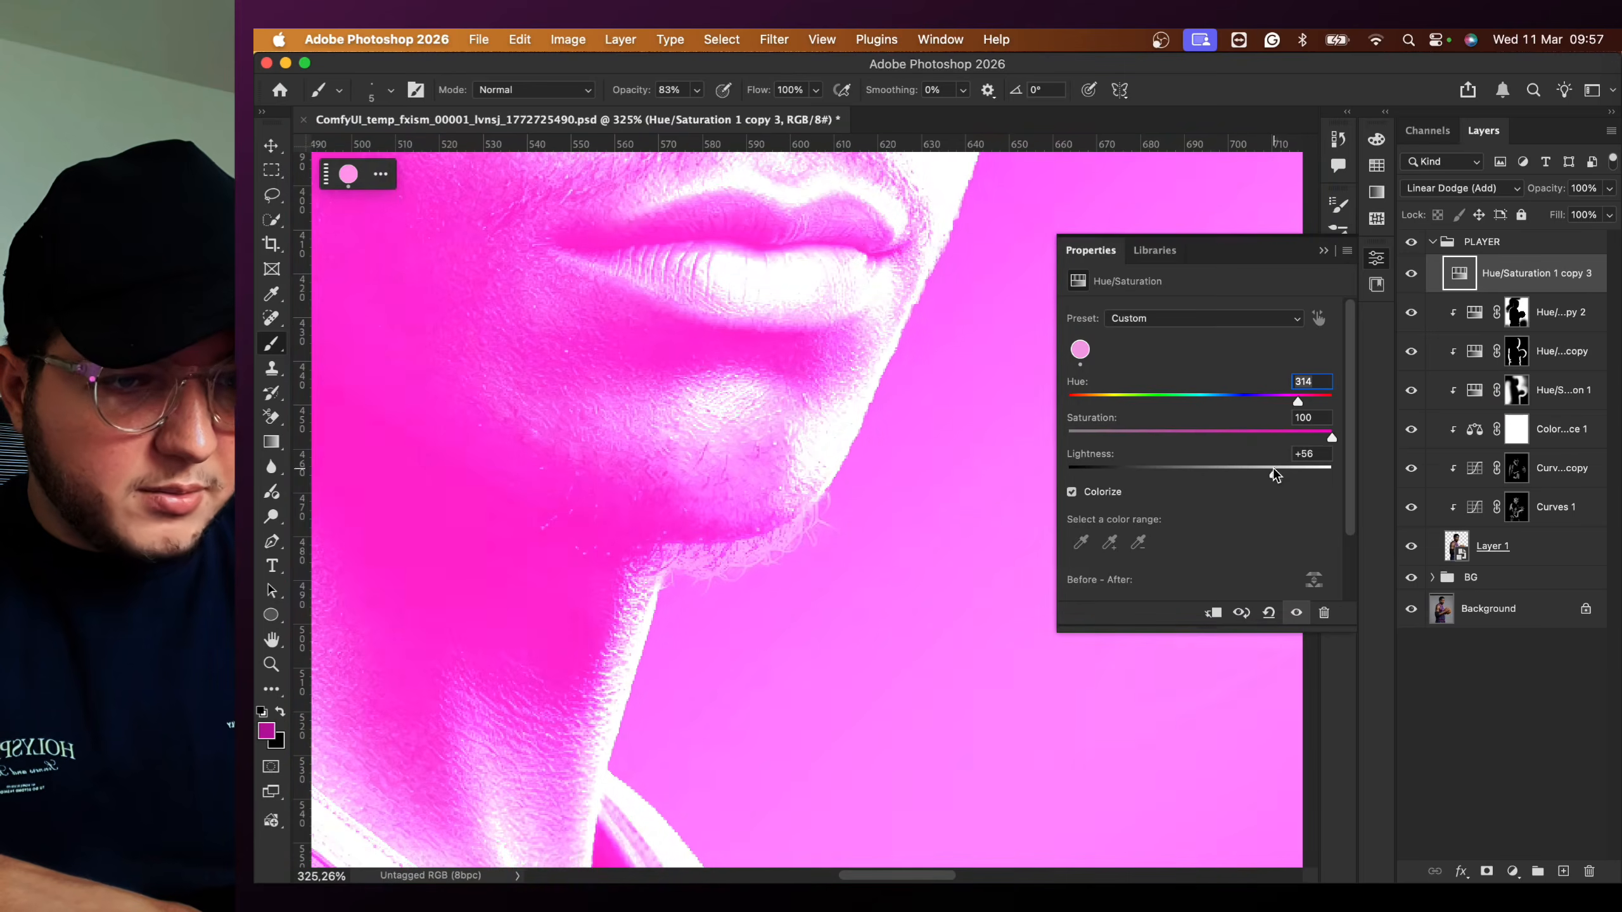
# - Clip the new Hue/Saturation copy to the player layers and hide its effect with a black layer mask
pyautogui.keyDown('alt'); pyautogui.click(1480, 297); pyautogui.keyUp('alt')
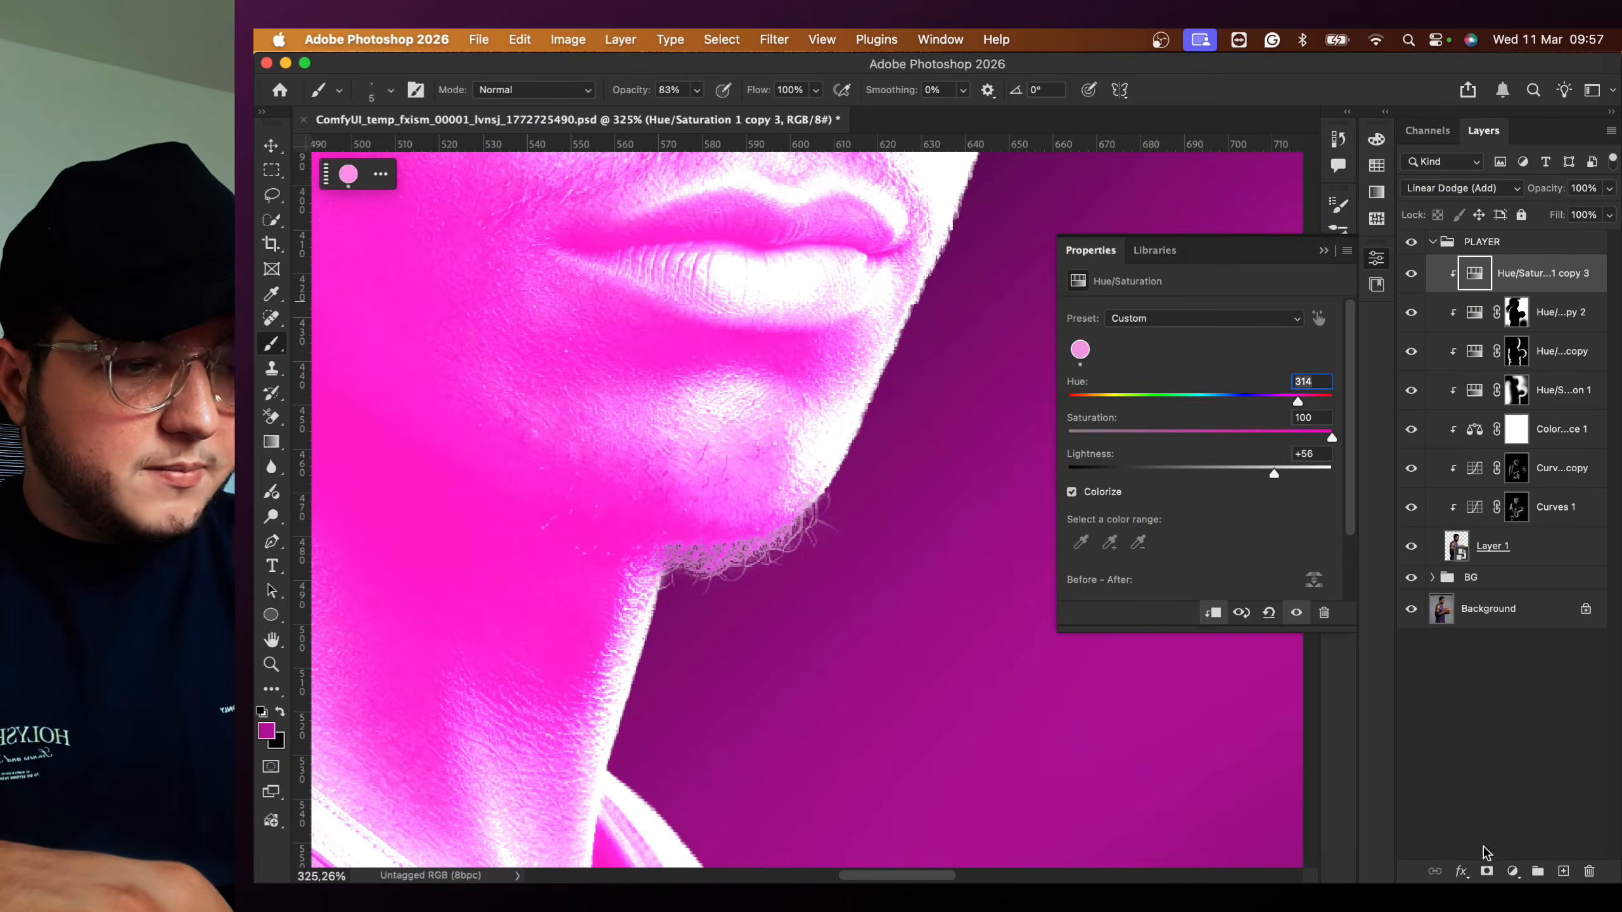
pyautogui.click(1486, 871)
pyautogui.press('super+i')
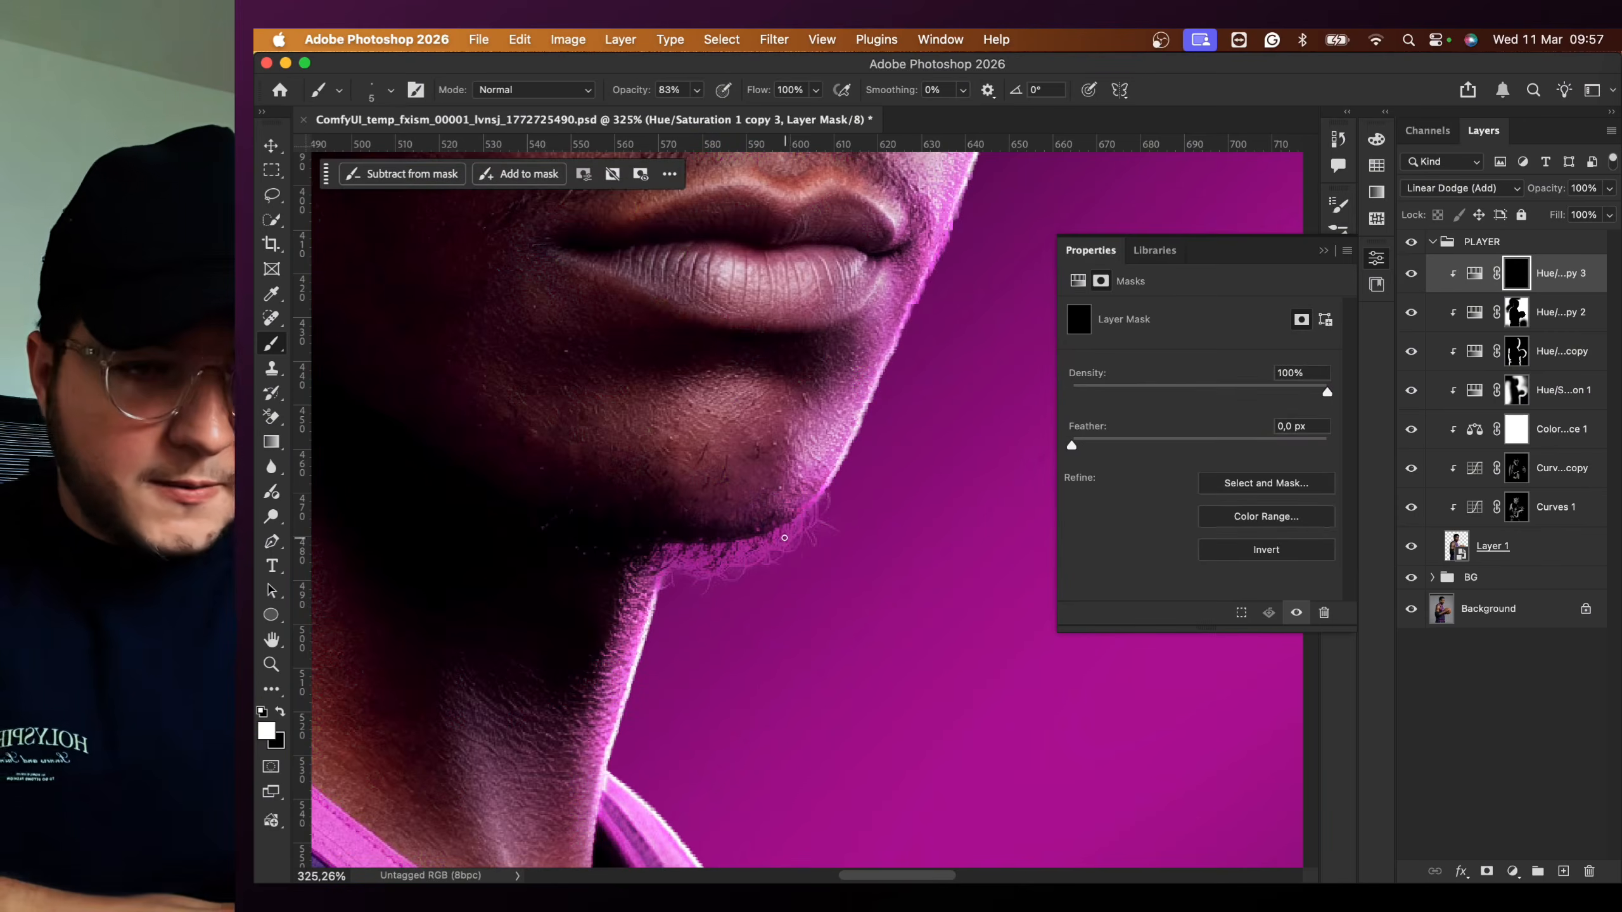
# - Paint white on the mask over the beard hairs under the chin and the moustache hairs by the mouth corner, reducing the brush to 2 px
pyautogui.moveTo(782, 549); pyautogui.dragTo(802, 514)
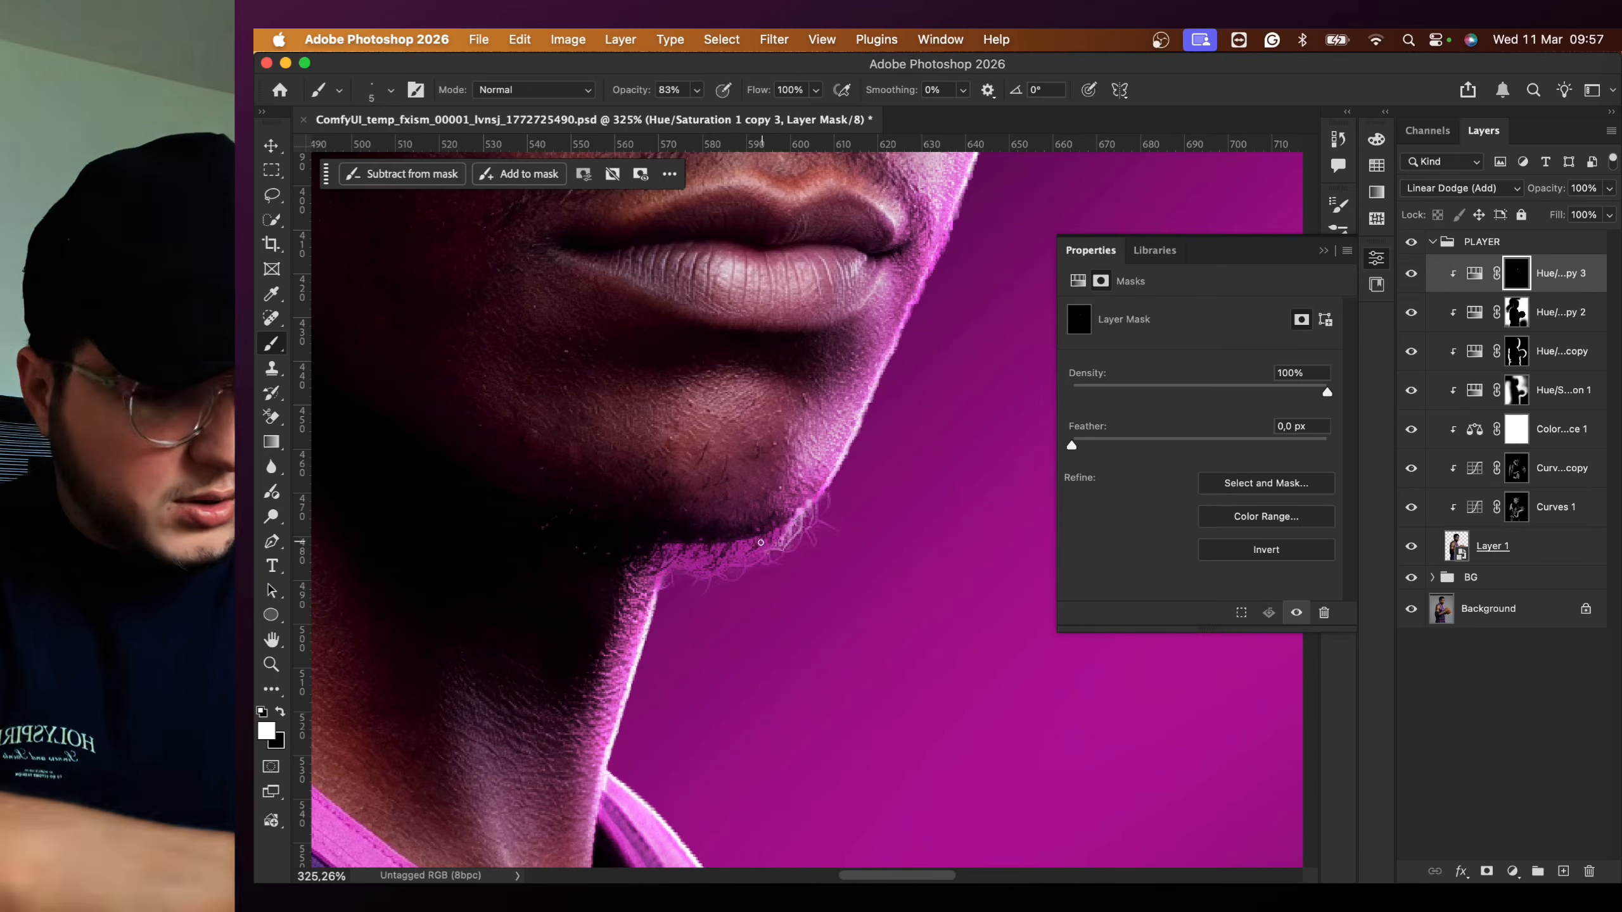
pyautogui.press('[')
pyautogui.press('[')
pyautogui.press('[')
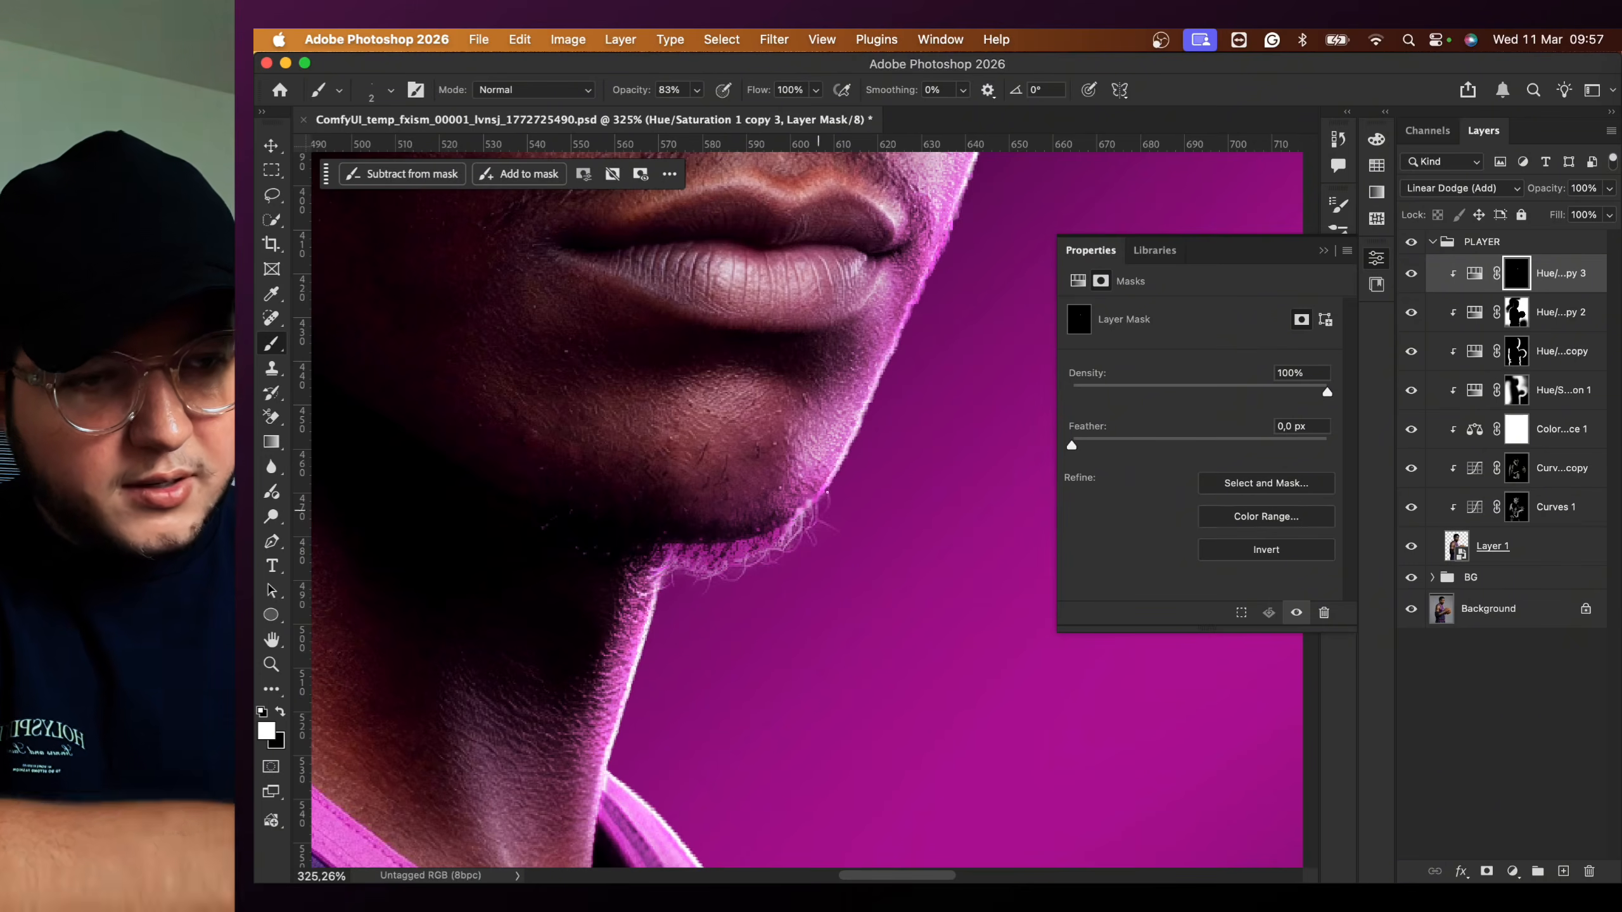
pyautogui.scroll(5, 812, 539)
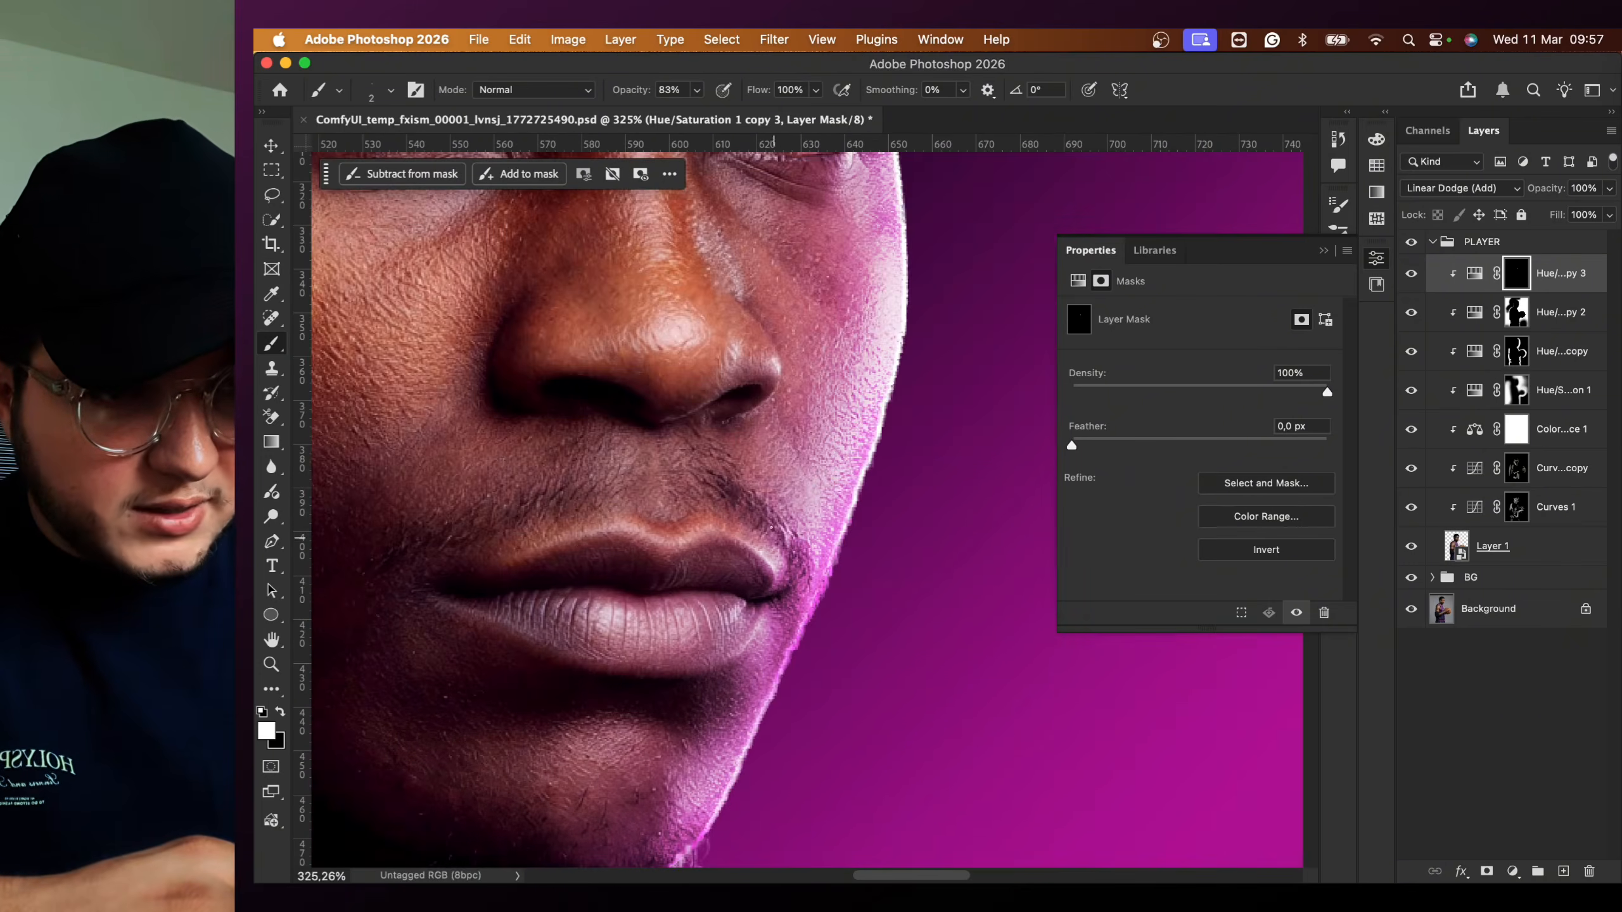
pyautogui.press('super+z')
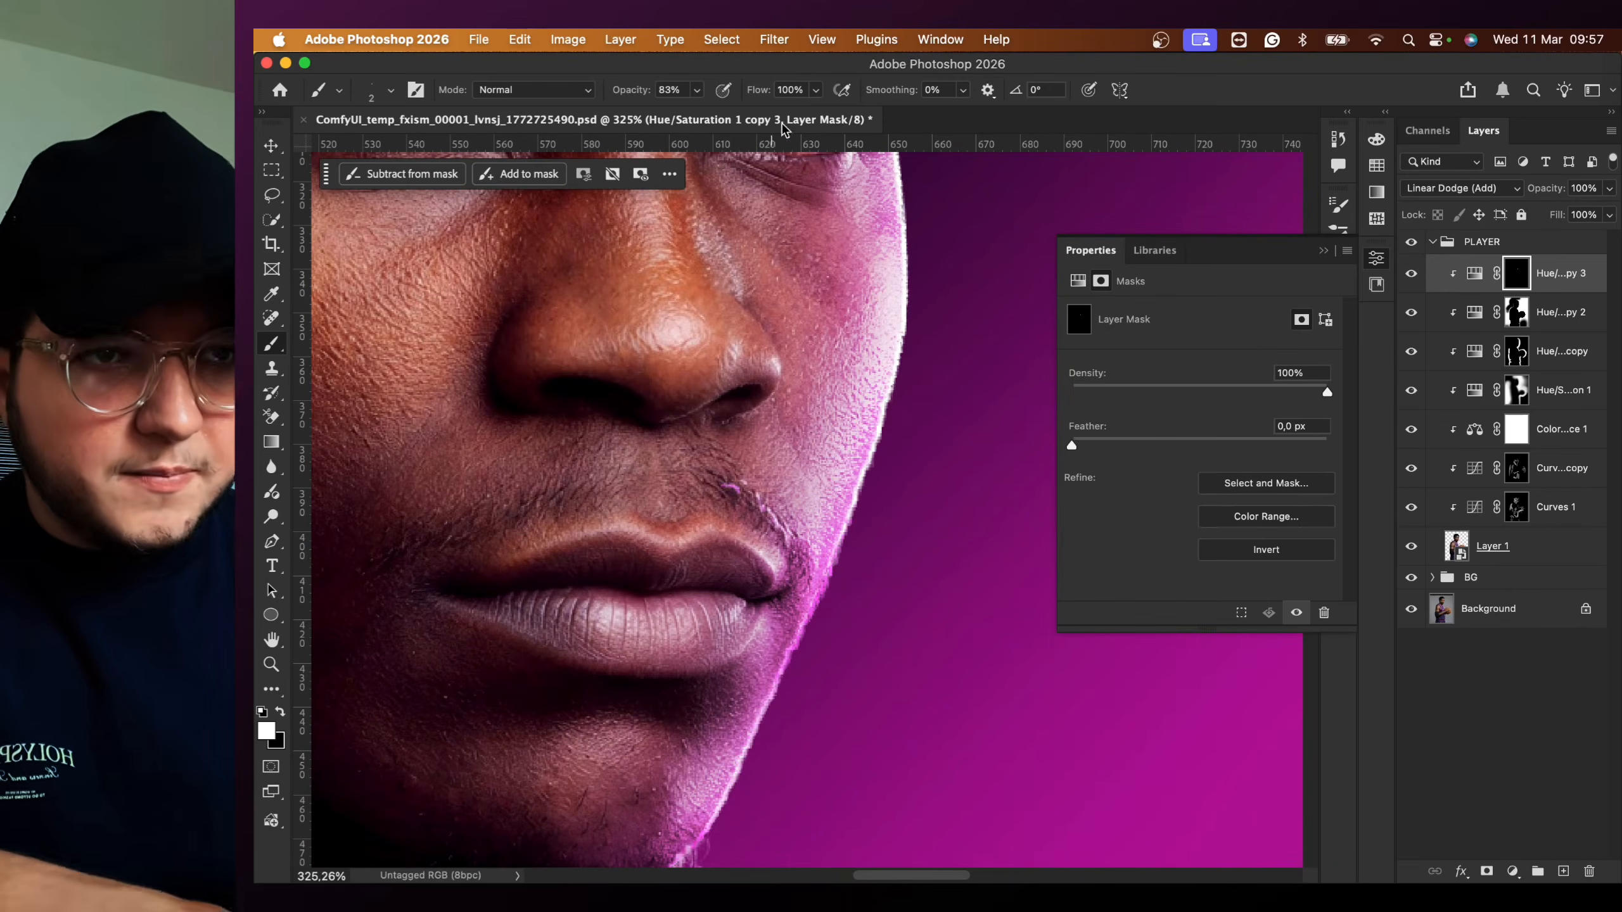
# - Paint a soft highlight along the nostril and underside of the nose with a 6 px brush at 16% opacity
pyautogui.moveTo(697, 91); pyautogui.dragTo(638, 112)
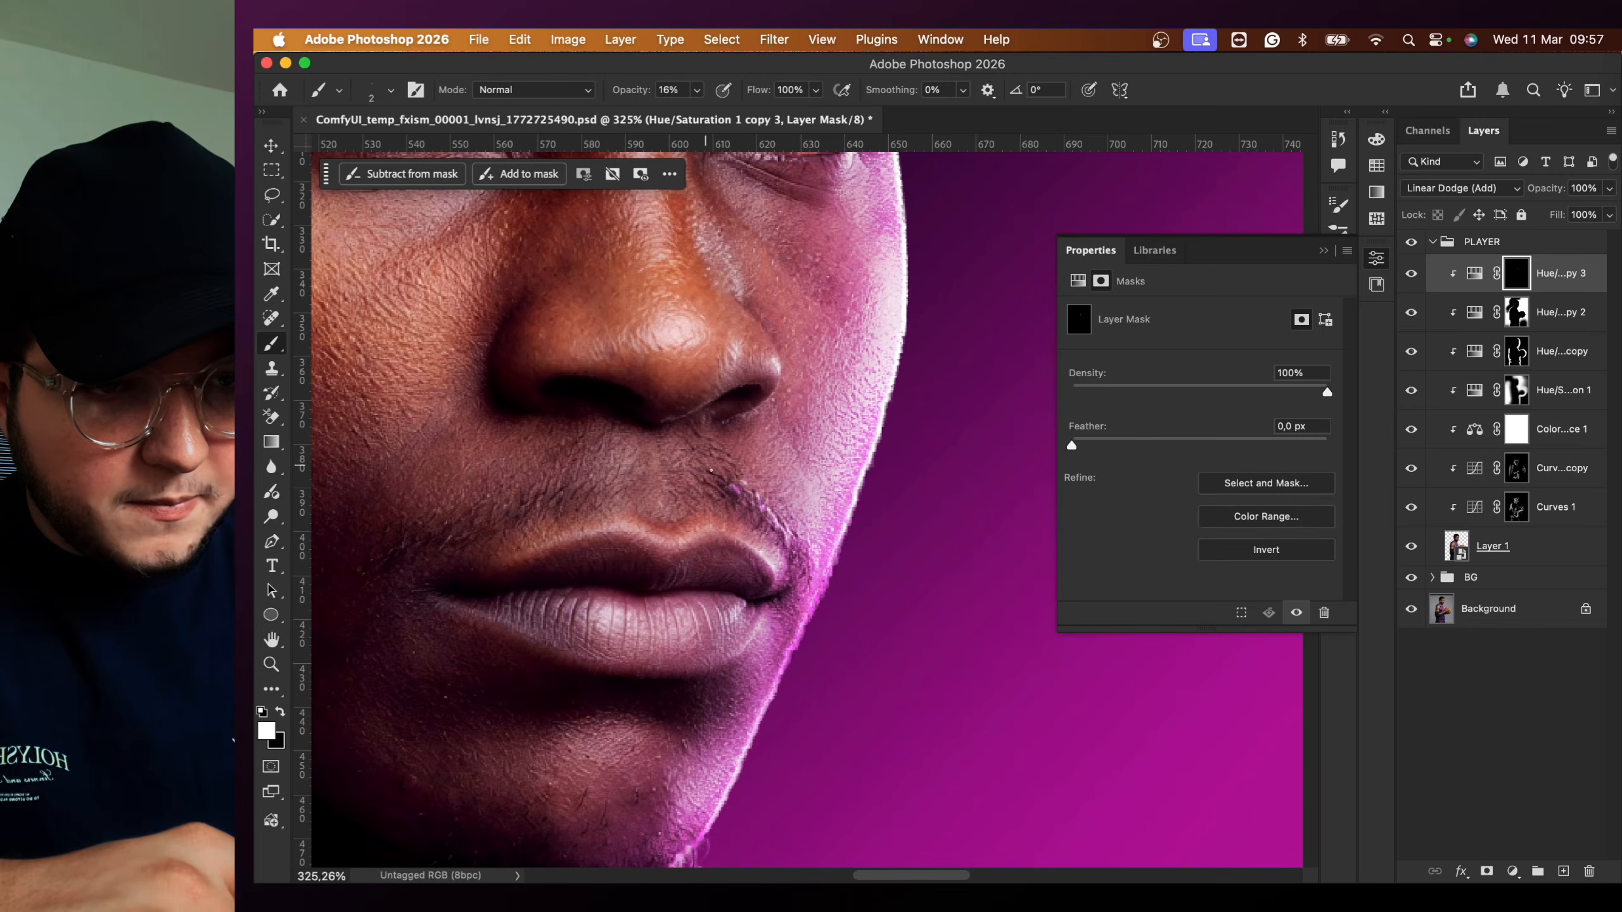
pyautogui.scroll(3, 734, 460)
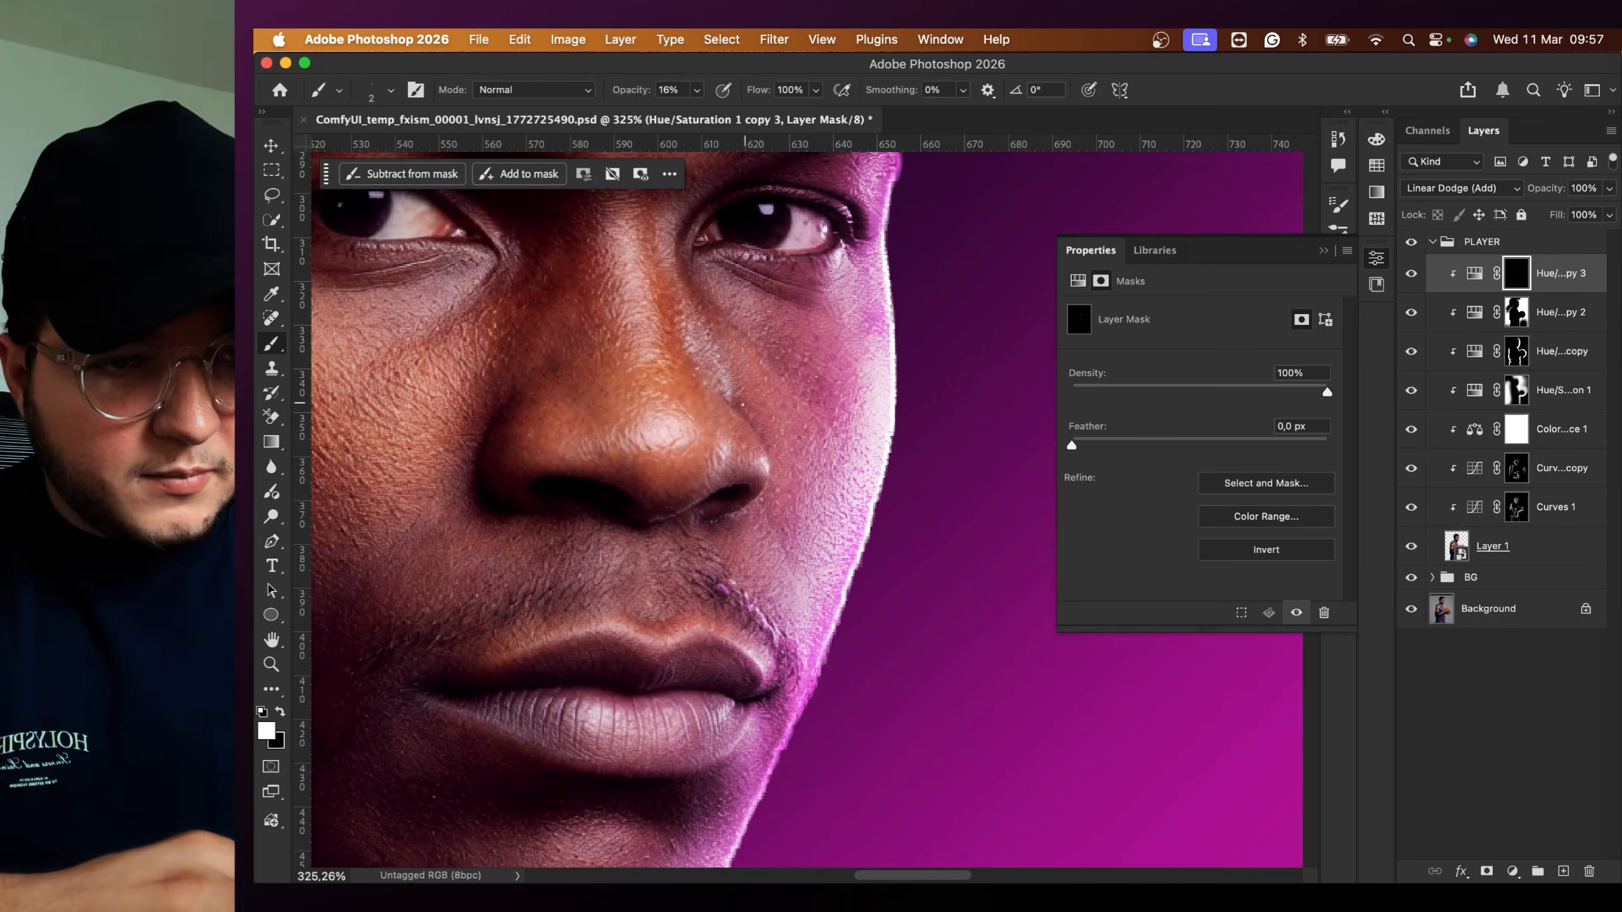
pyautogui.press(']')
pyautogui.press(']')
pyautogui.press(']')
pyautogui.press(']')
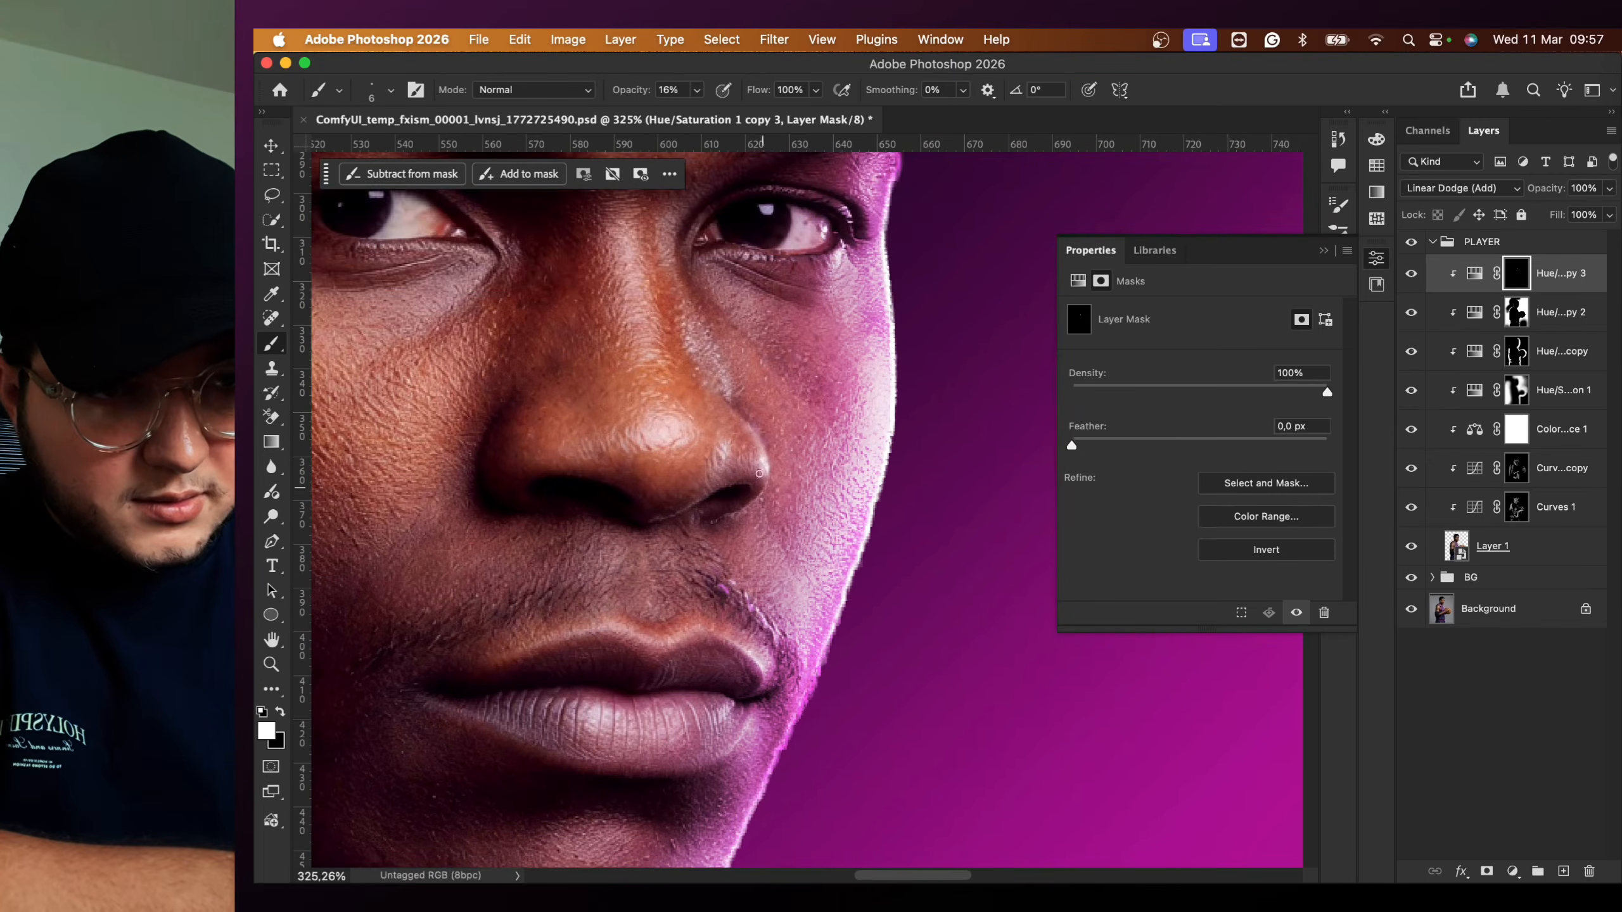
pyautogui.moveTo(762, 446)
pyautogui.mouseDown()
pyautogui.moveTo(730, 506)
pyautogui.moveTo(682, 499)
pyautogui.mouseUp()
pyautogui.press('x')
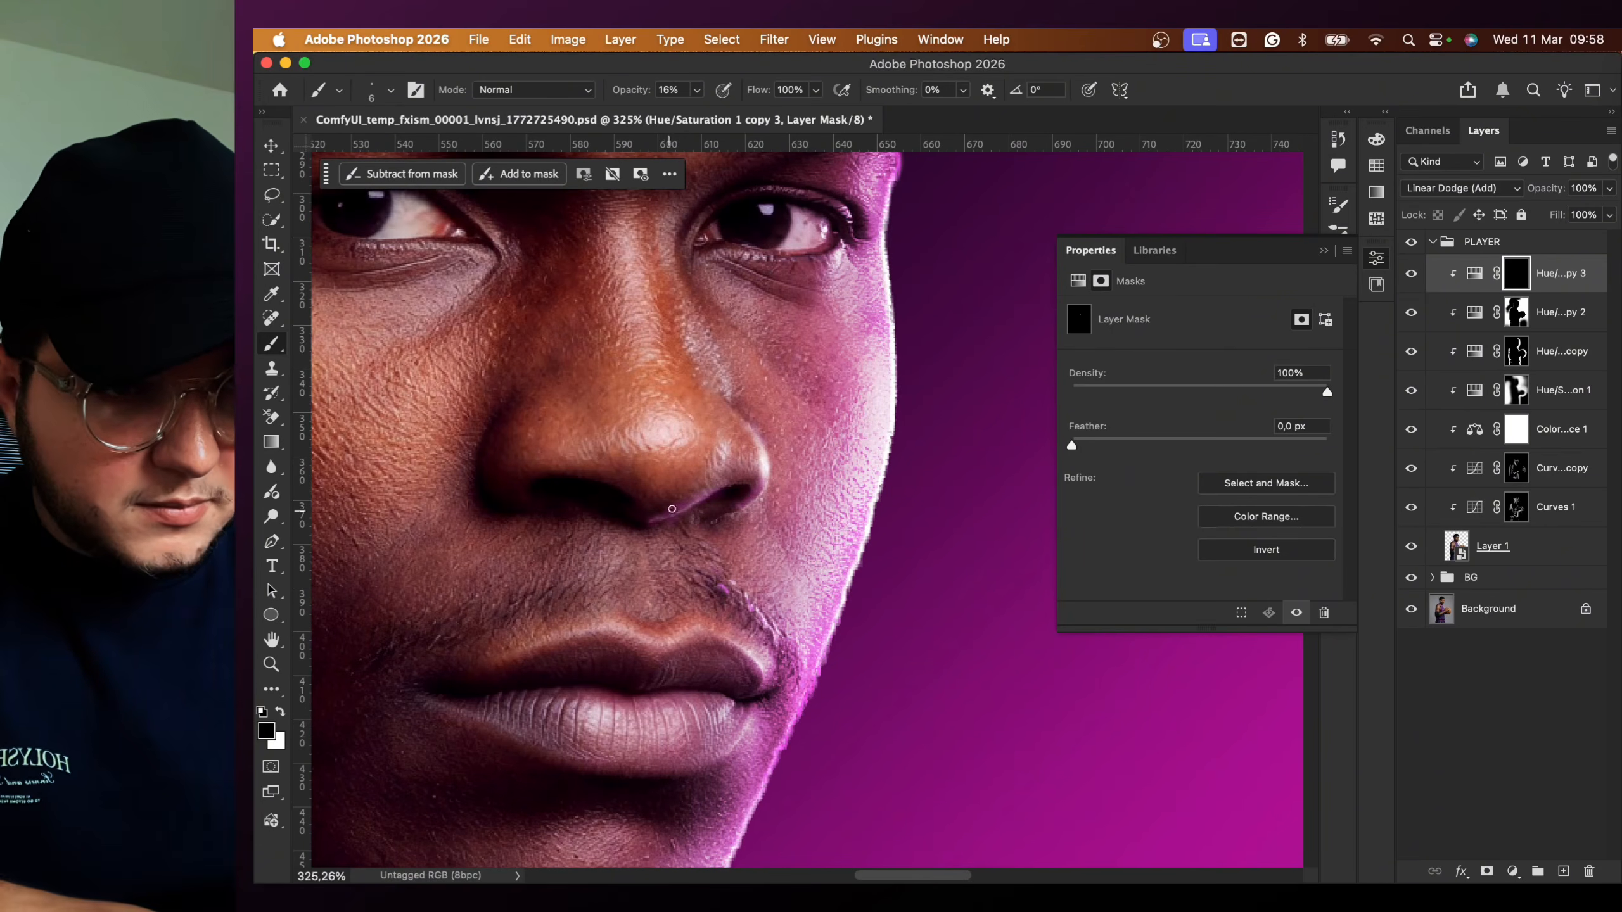
pyautogui.scroll(-5, 712, 491)
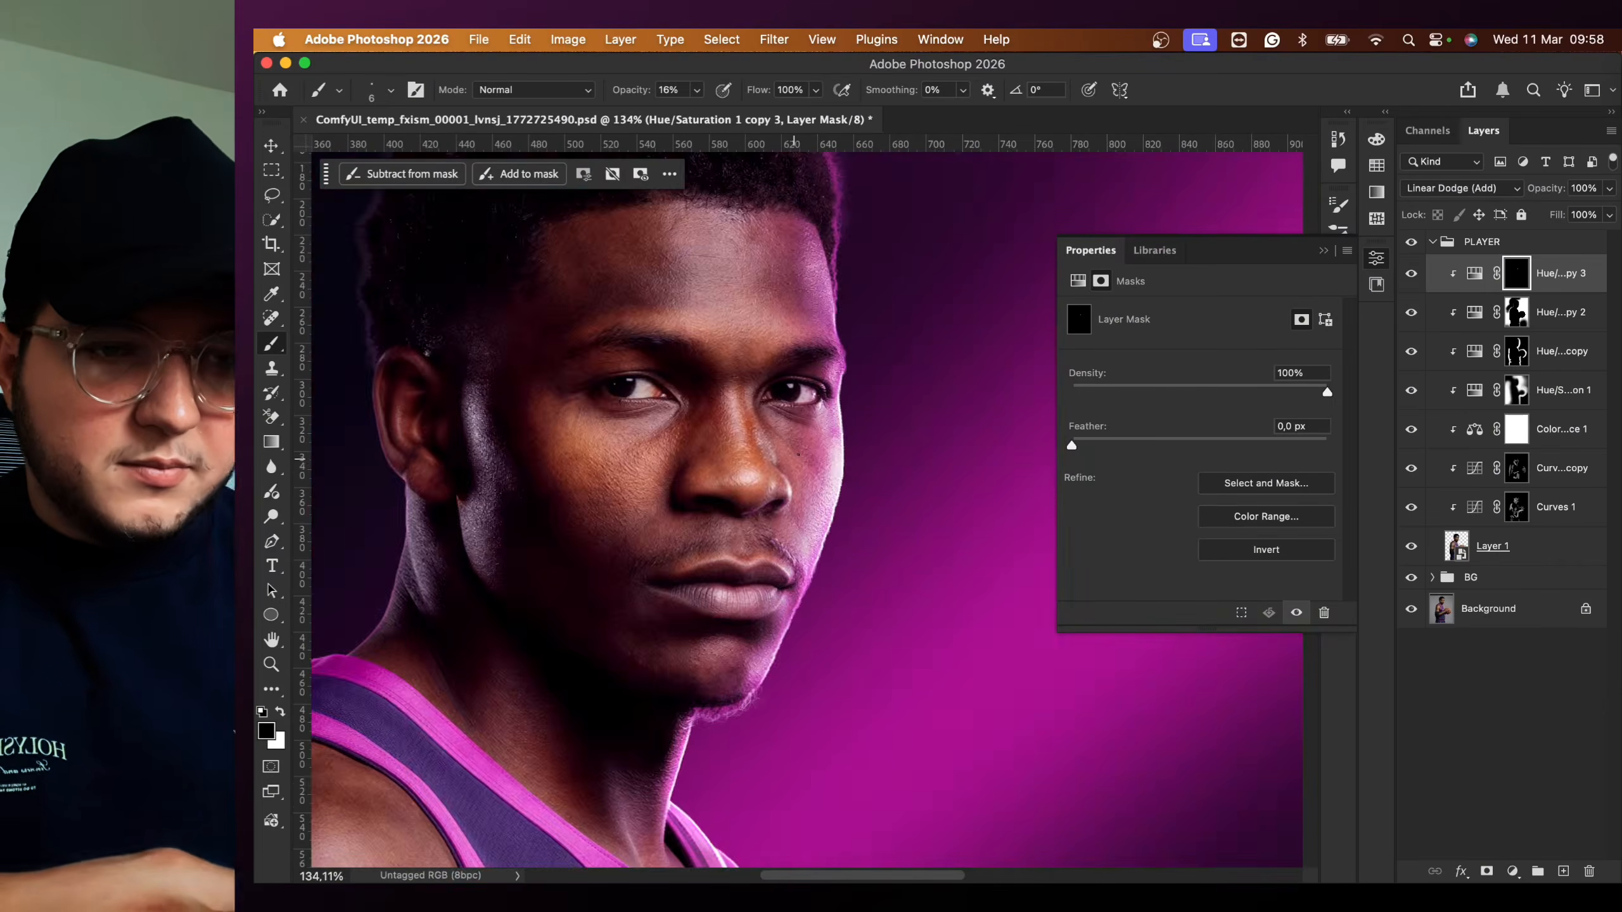
pyautogui.scroll(5, 795, 527)
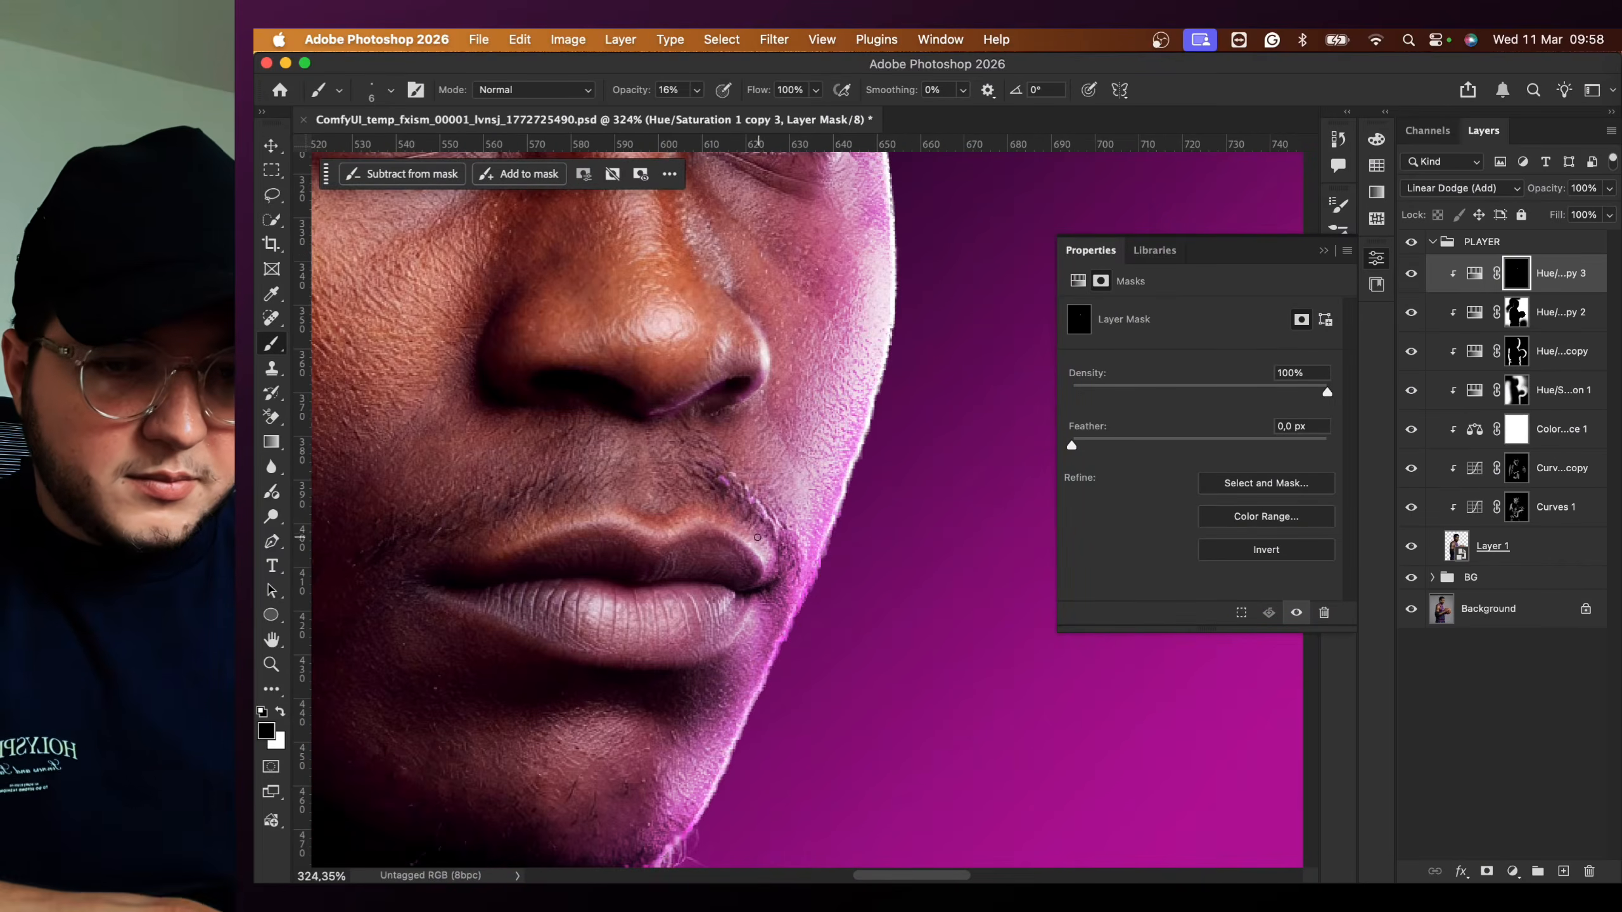
pyautogui.press('x')
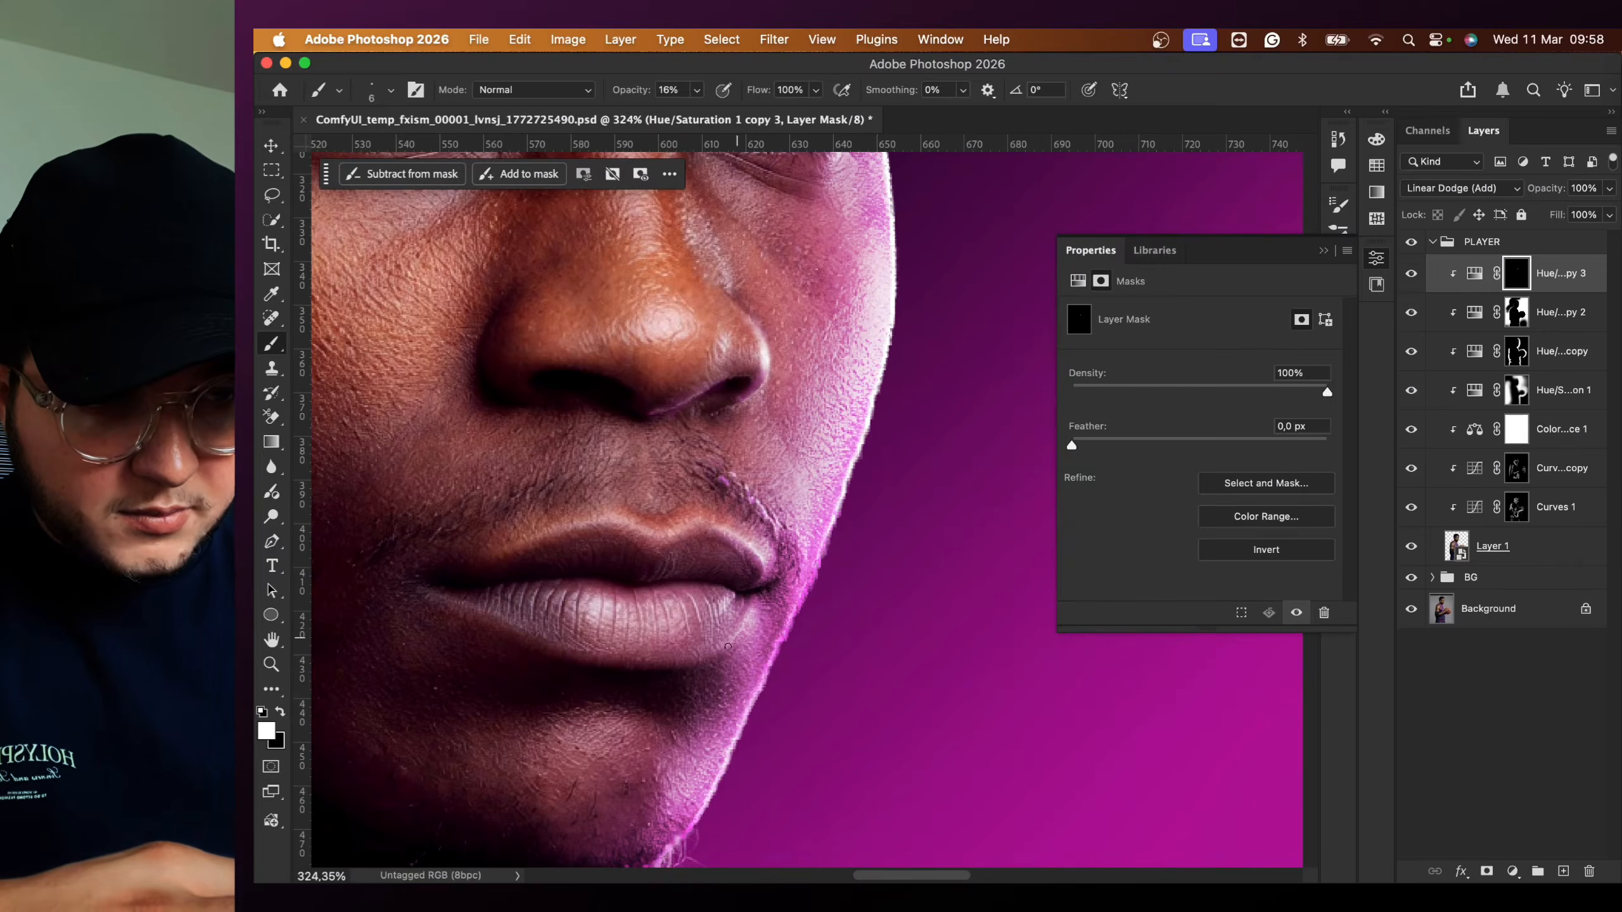
# - Compare the face with and without the new top Hue/Saturation layer
pyautogui.scroll(-6, 644, 662)
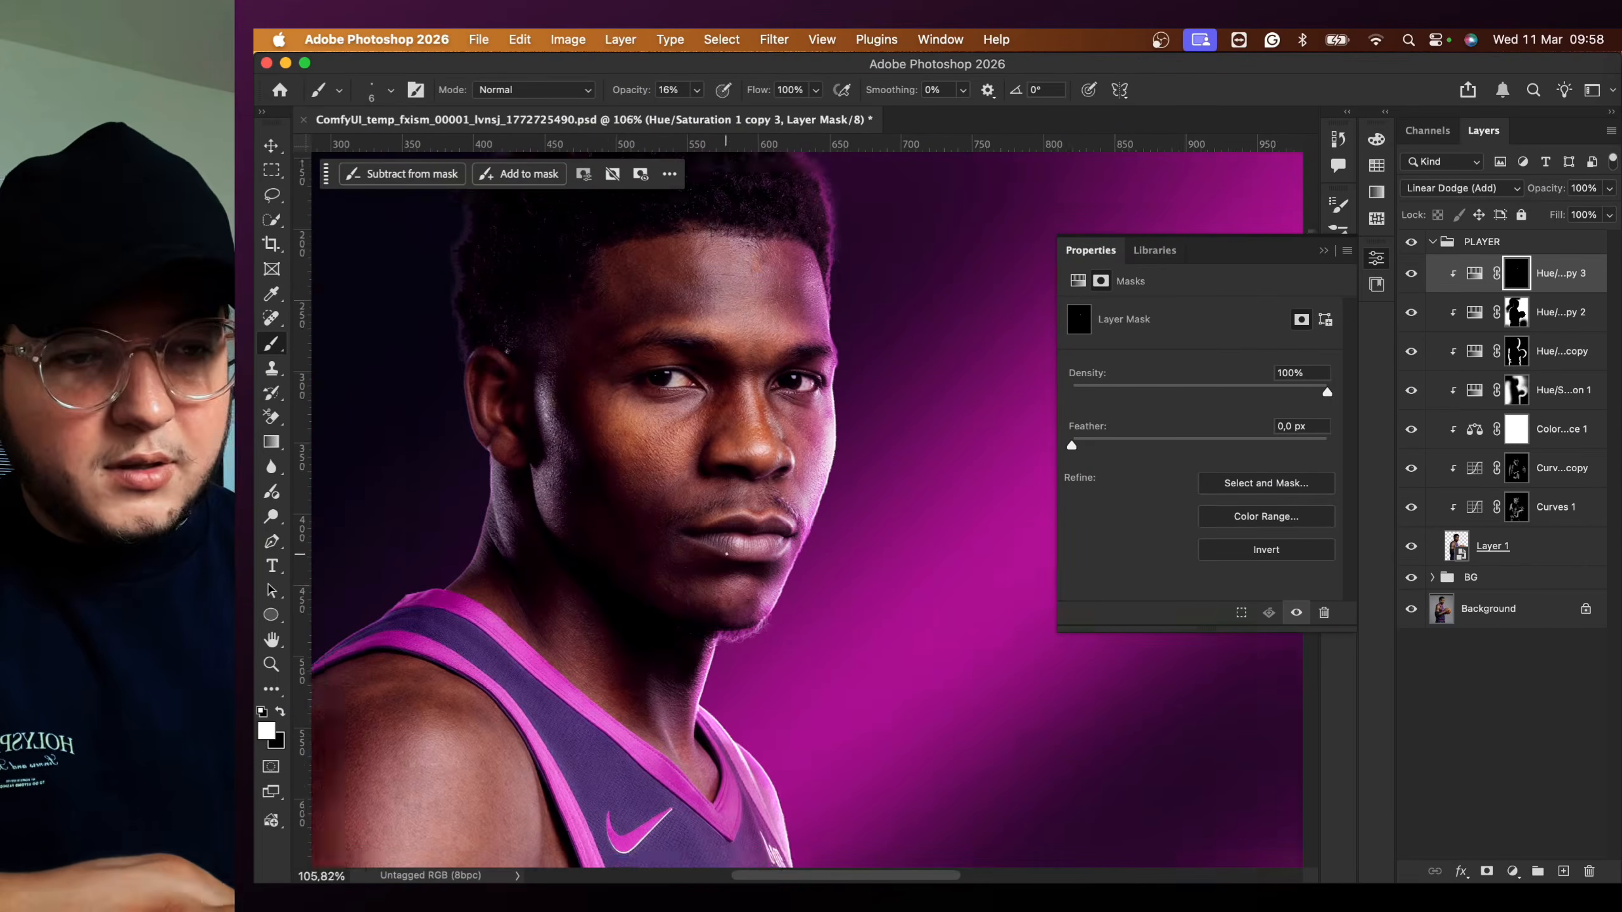
pyautogui.click(1411, 275)
pyautogui.click(1411, 276)
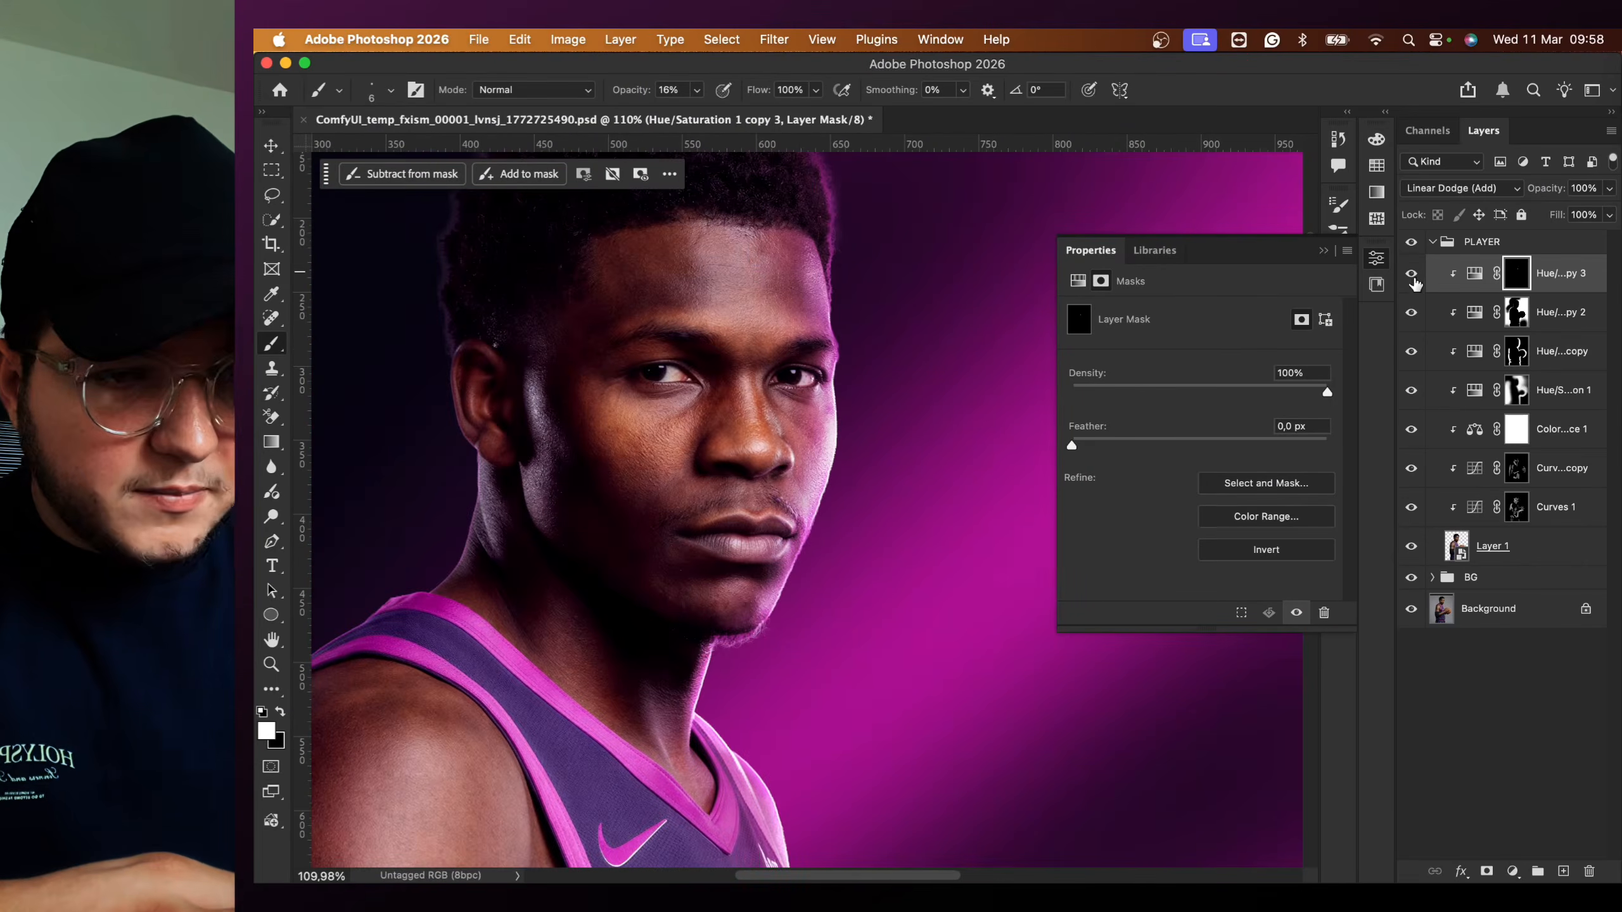
# - Set the top Hue/Saturation layer's Lightness to +58, close its properties and activate the Move tool
pyautogui.click(1474, 275)
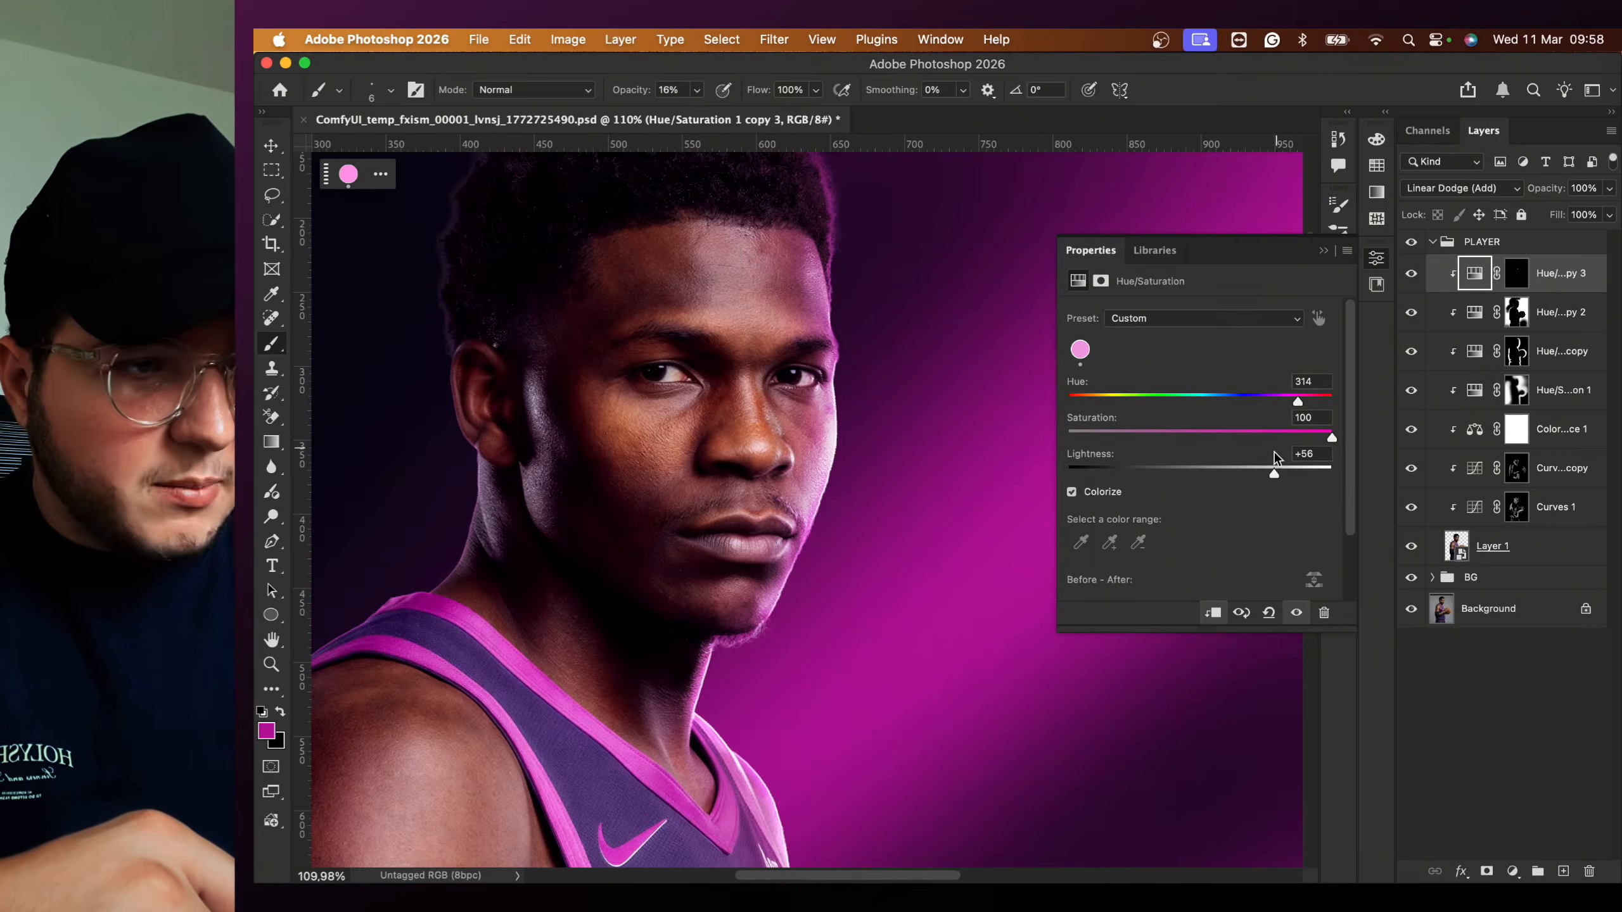
pyautogui.moveTo(1274, 471)
pyautogui.mouseDown()
pyautogui.moveTo(1141, 475)
pyautogui.moveTo(1276, 479)
pyautogui.mouseUp()
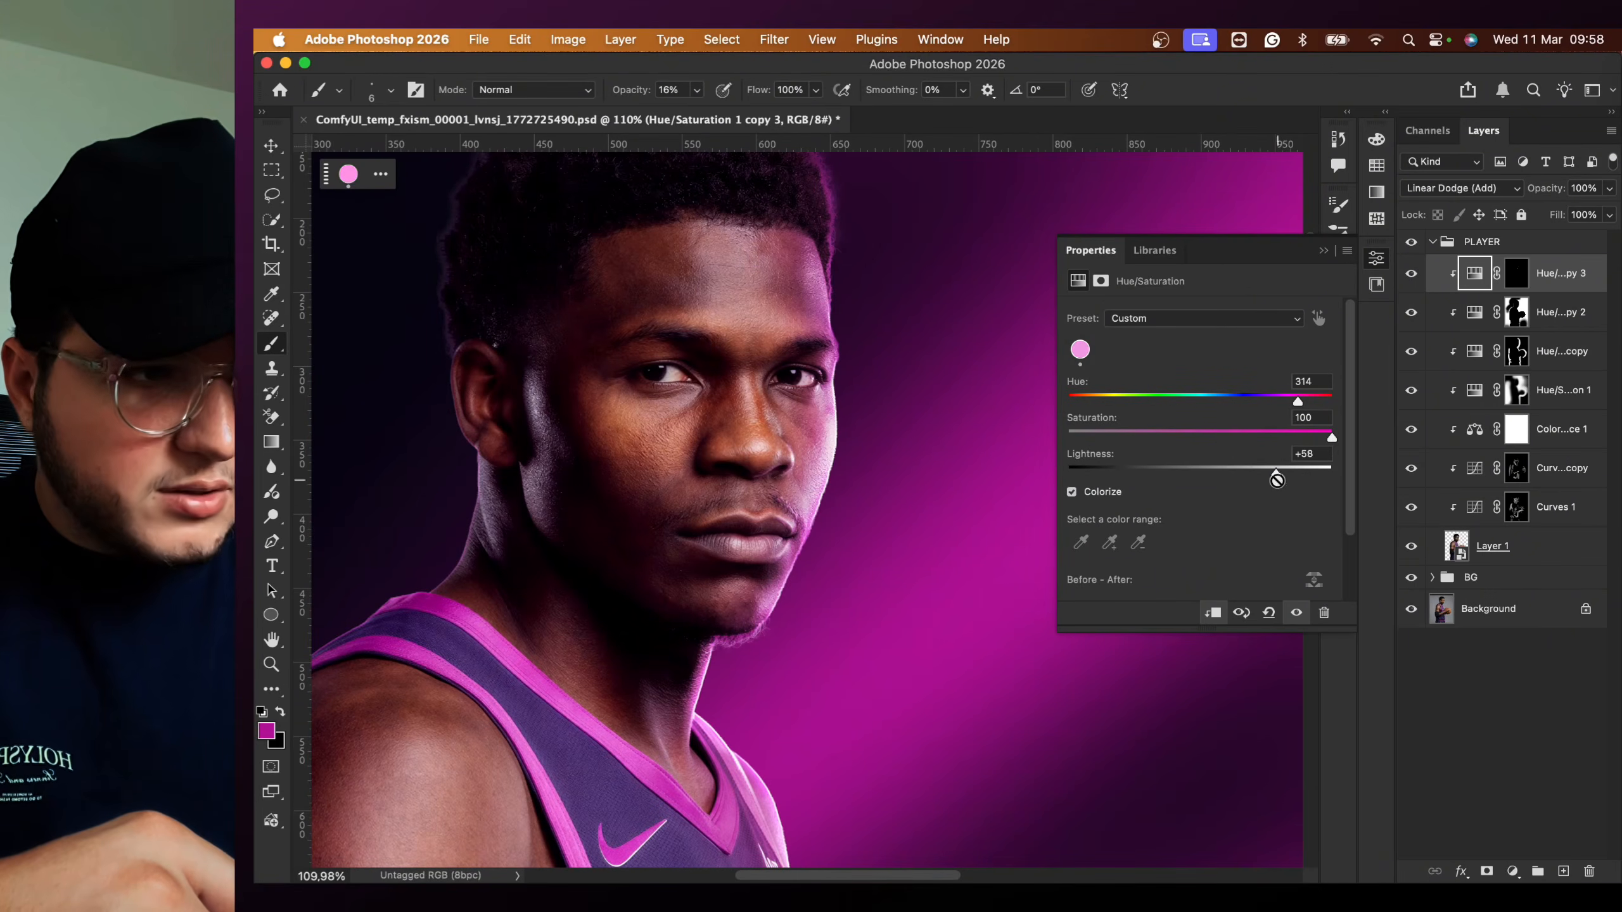
pyautogui.click(1324, 250)
pyautogui.click(269, 145)
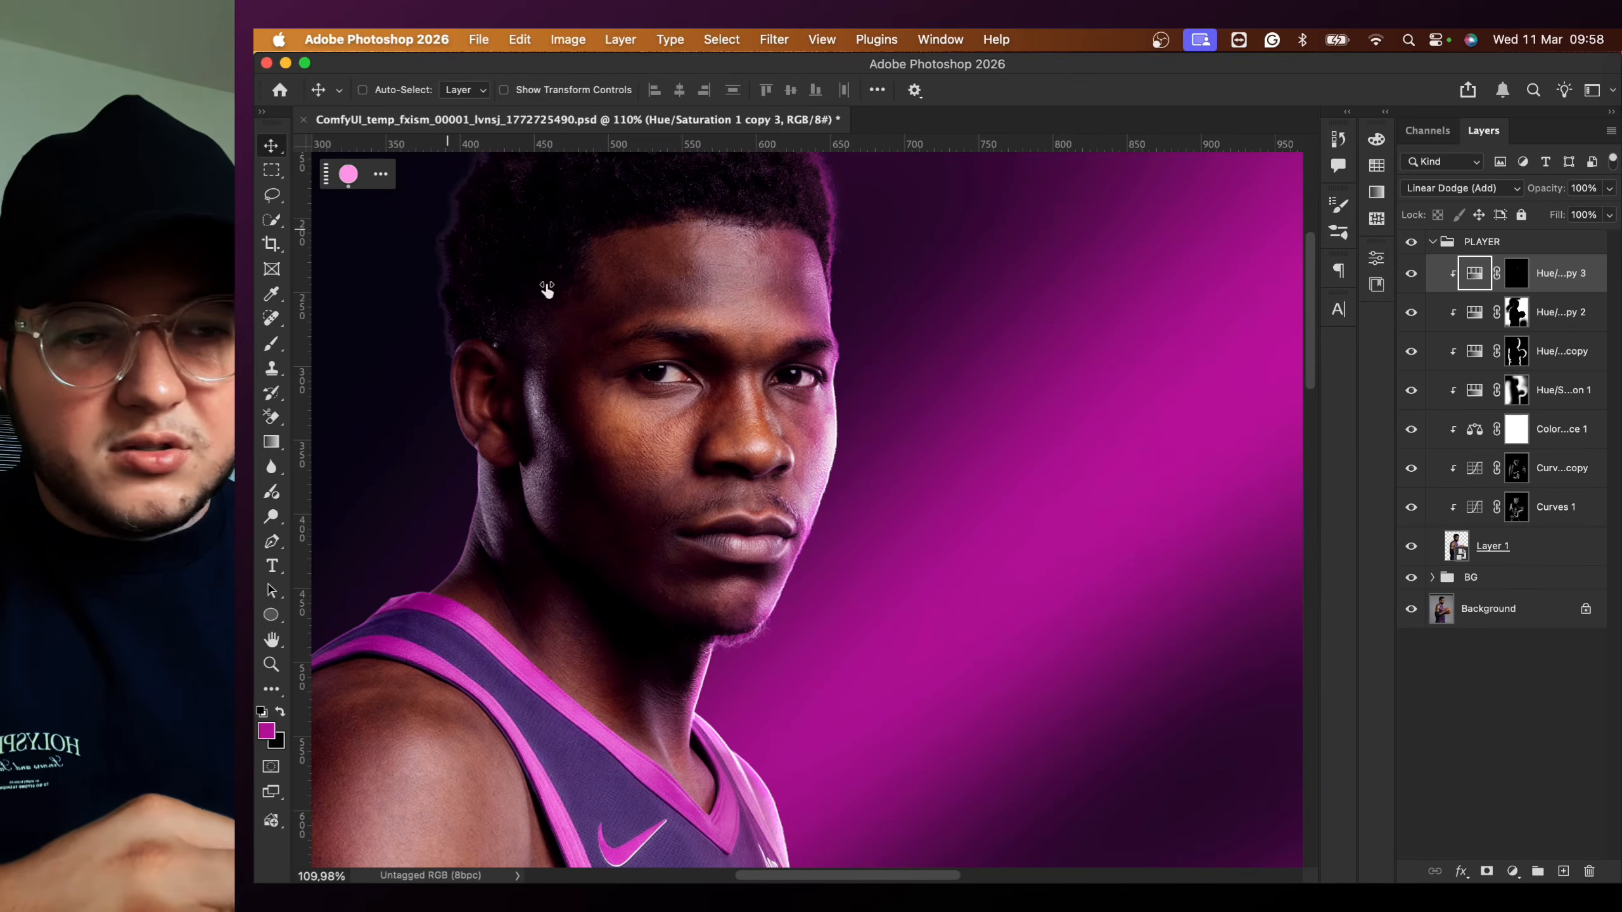
# - Examine the edge highlights around the hair, face, jersey and ball, both close up and from farther out
pyautogui.scroll(-2, 832, 562)
pyautogui.scroll(3, 871, 358)
pyautogui.scroll(-2, 867, 377)
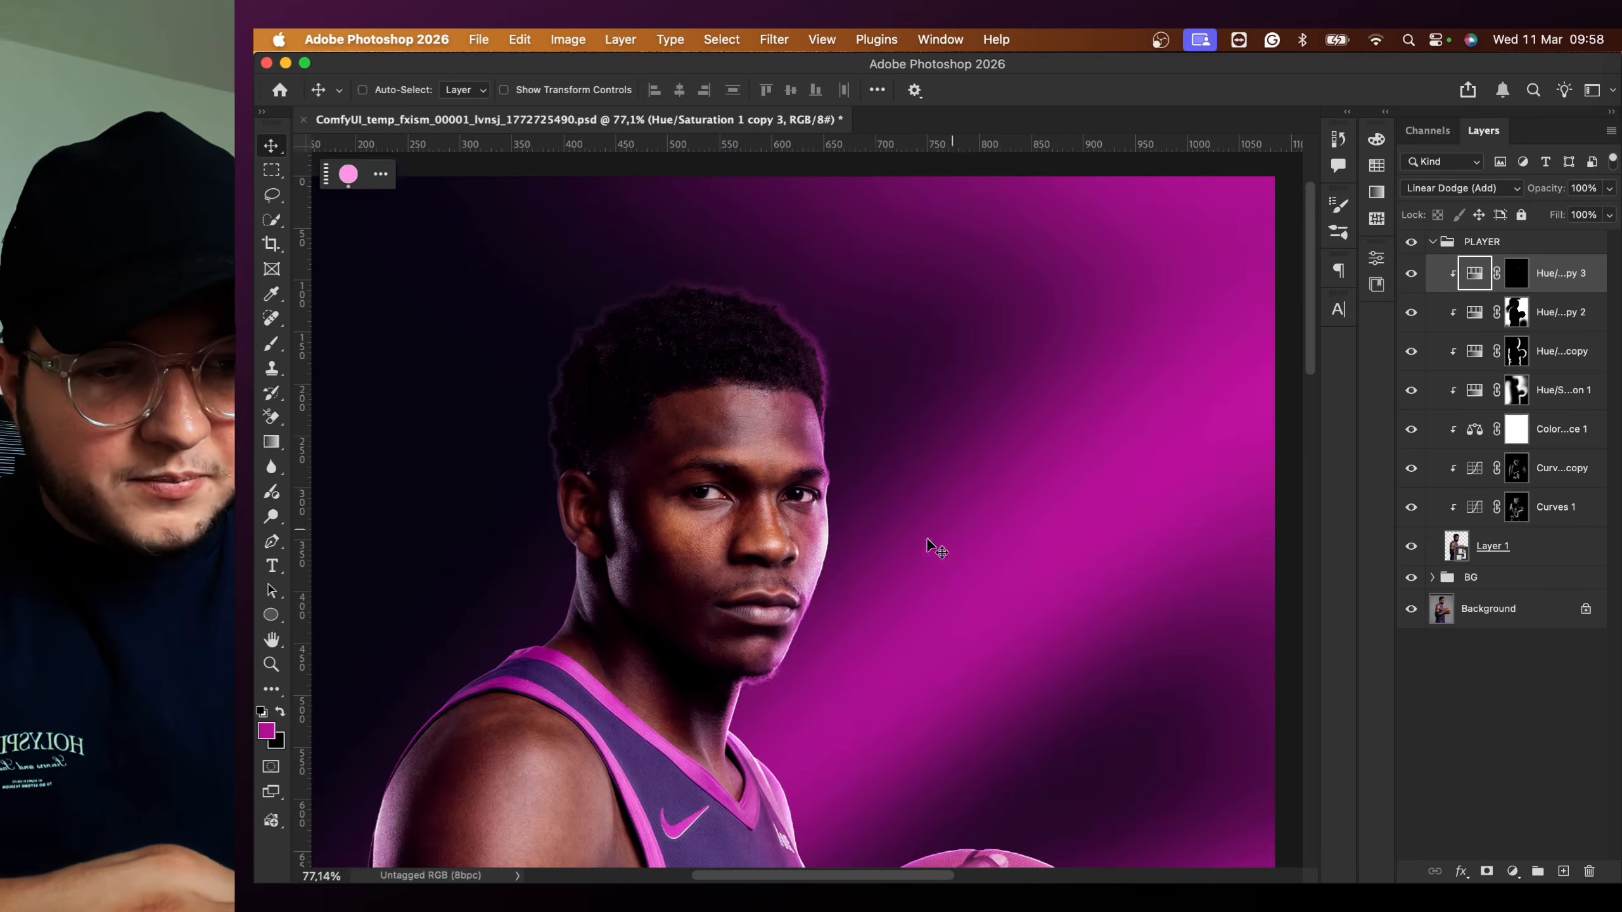
pyautogui.scroll(3, 836, 569)
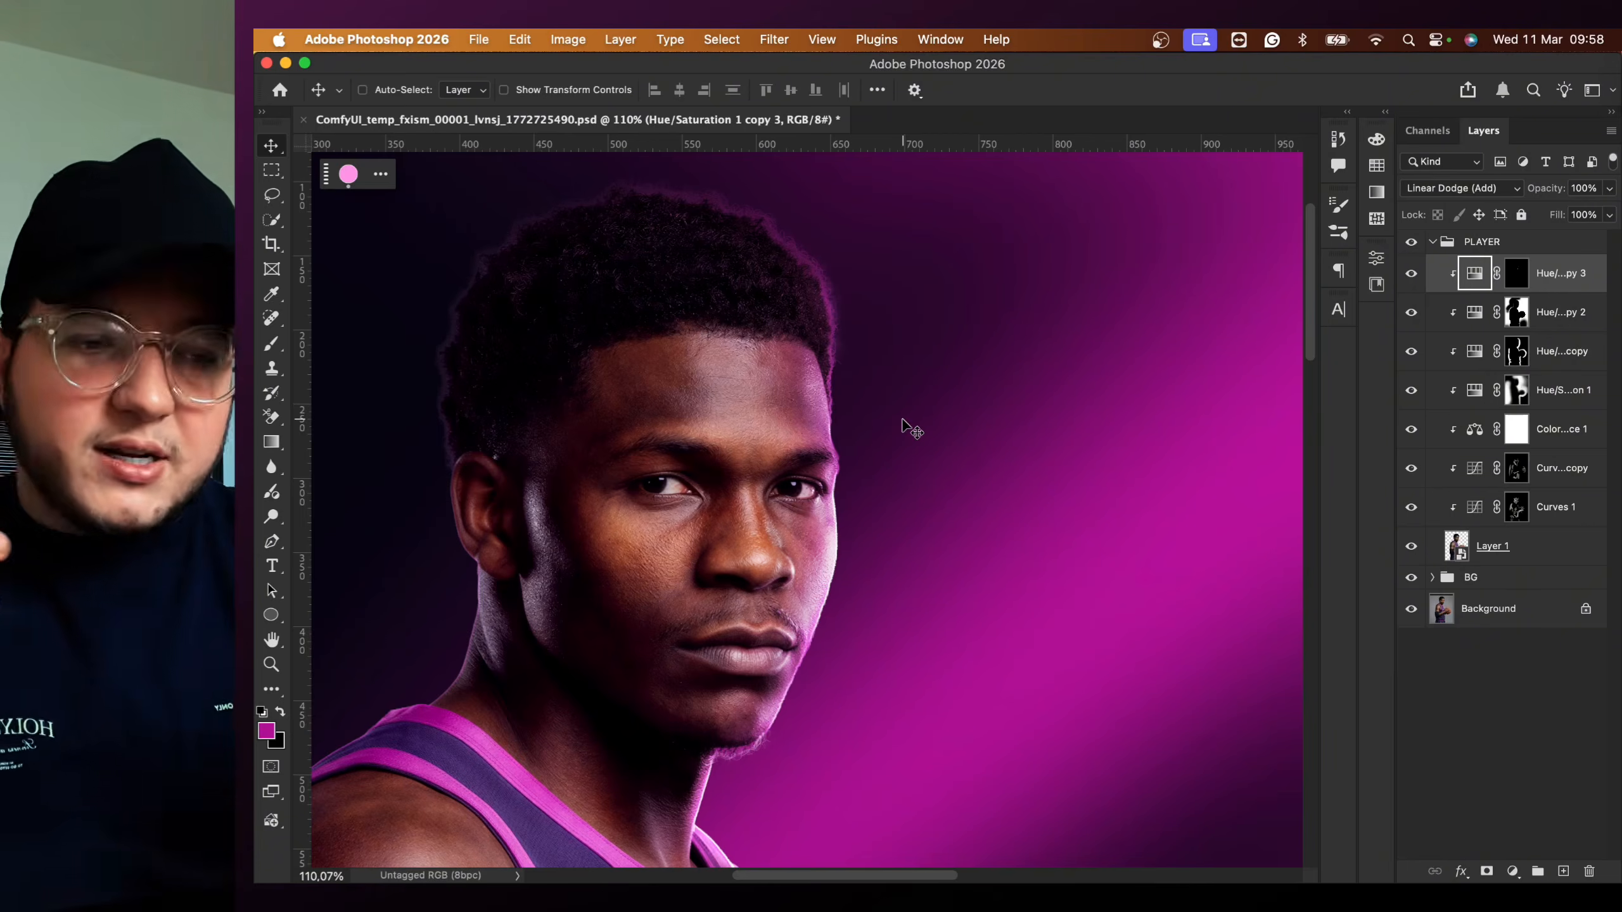
pyautogui.scroll(-1, 903, 423)
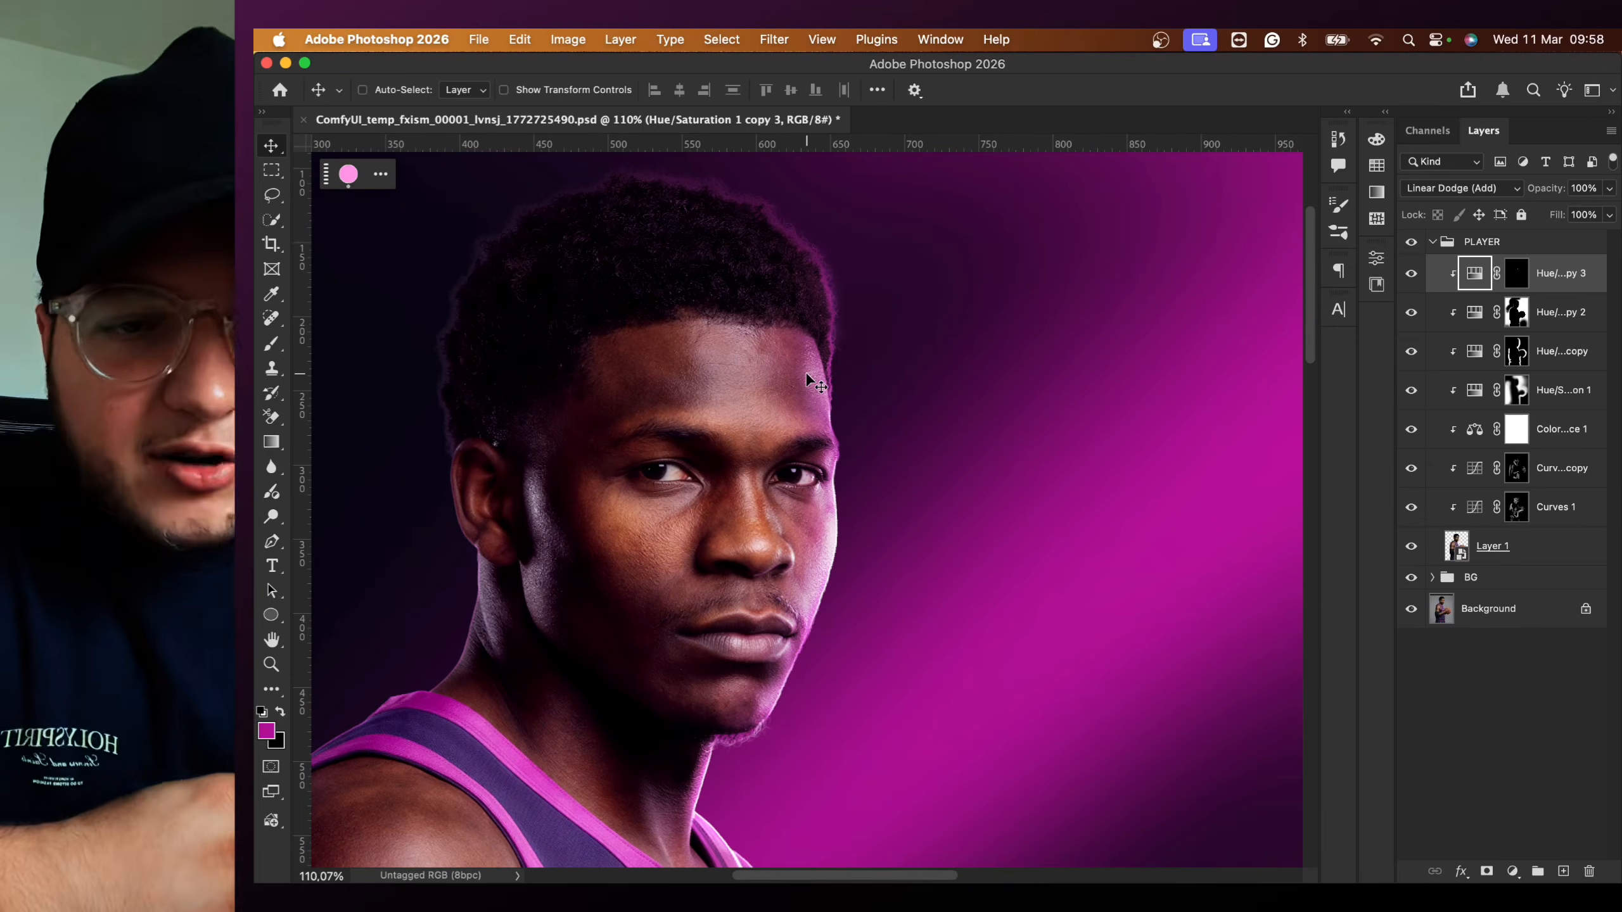
pyautogui.scroll(-5, 806, 371)
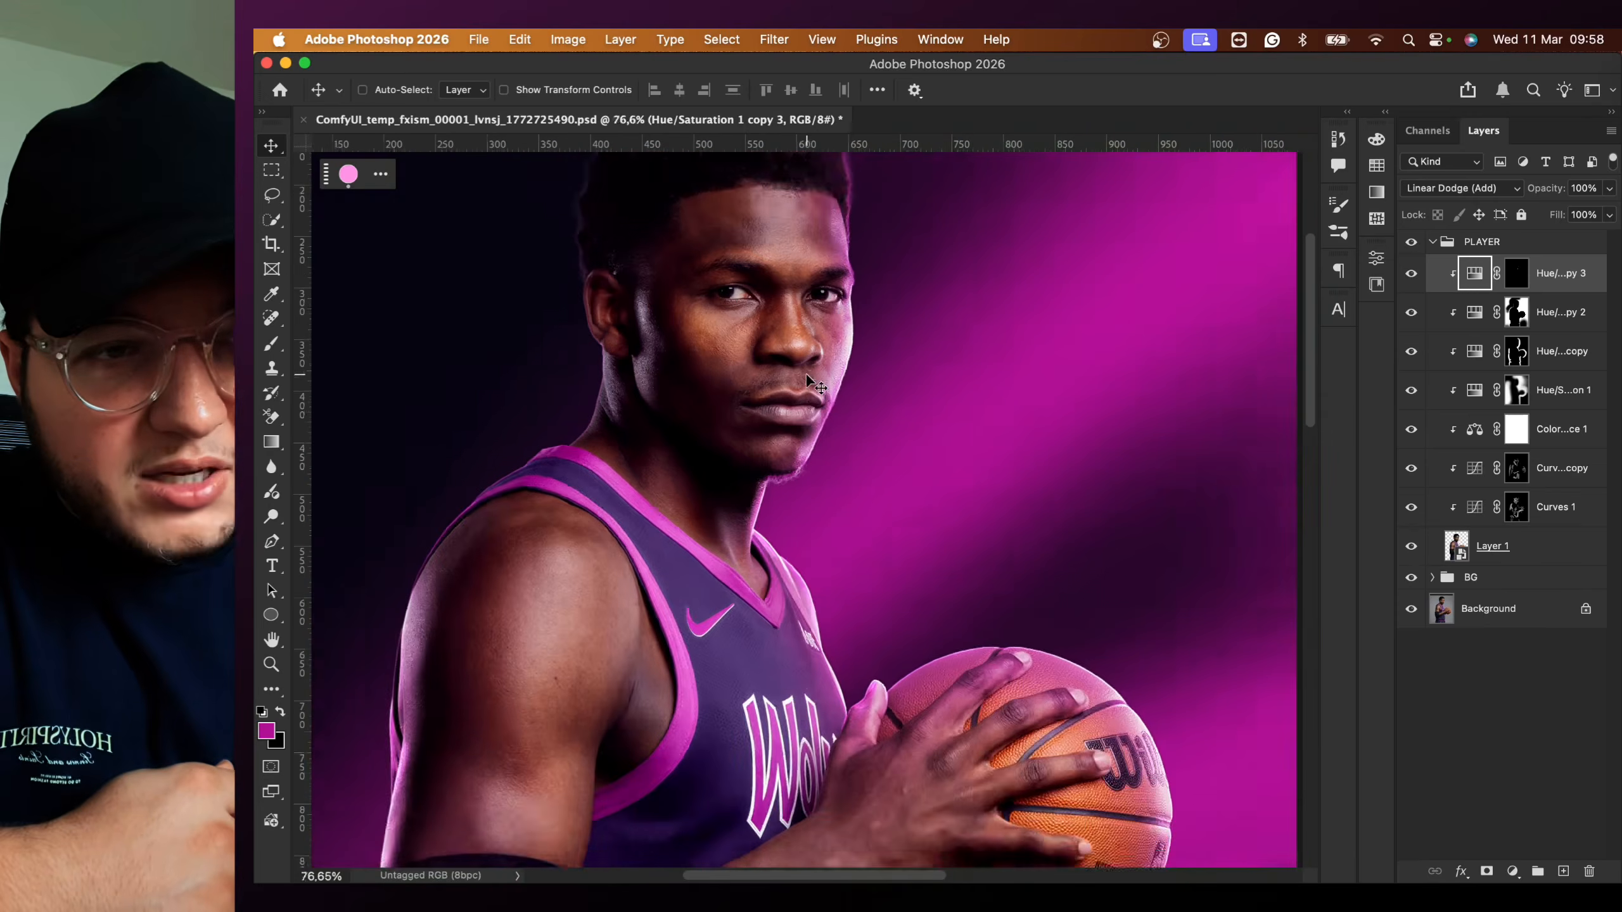
pyautogui.scroll(-1, 967, 358)
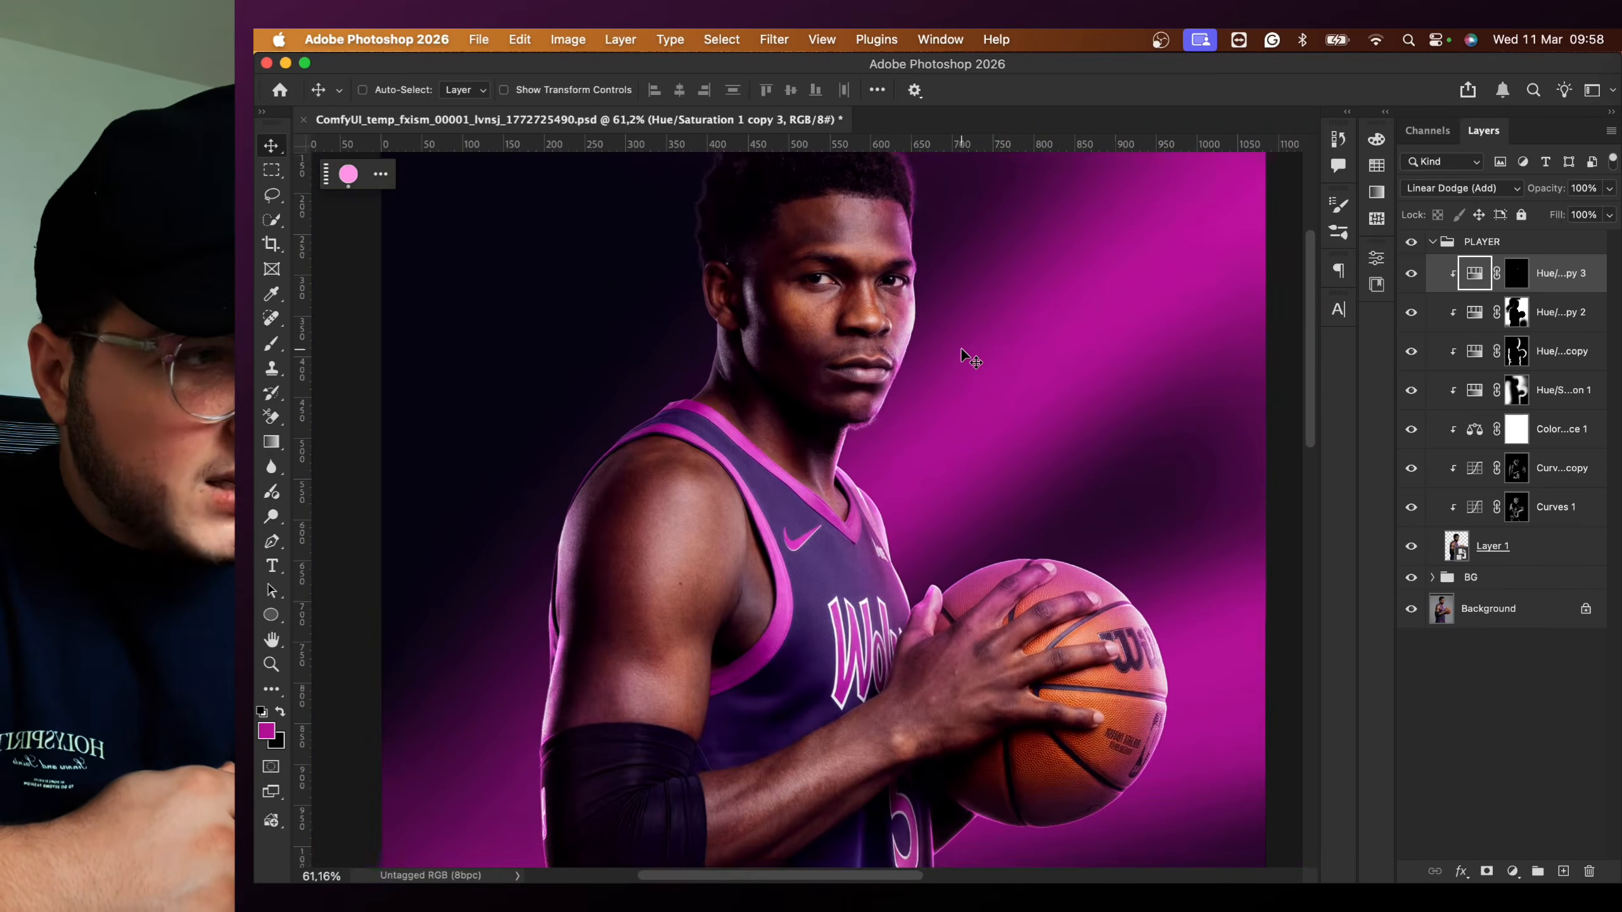
pyautogui.scroll(-1, 875, 246)
pyautogui.click(760, 37)
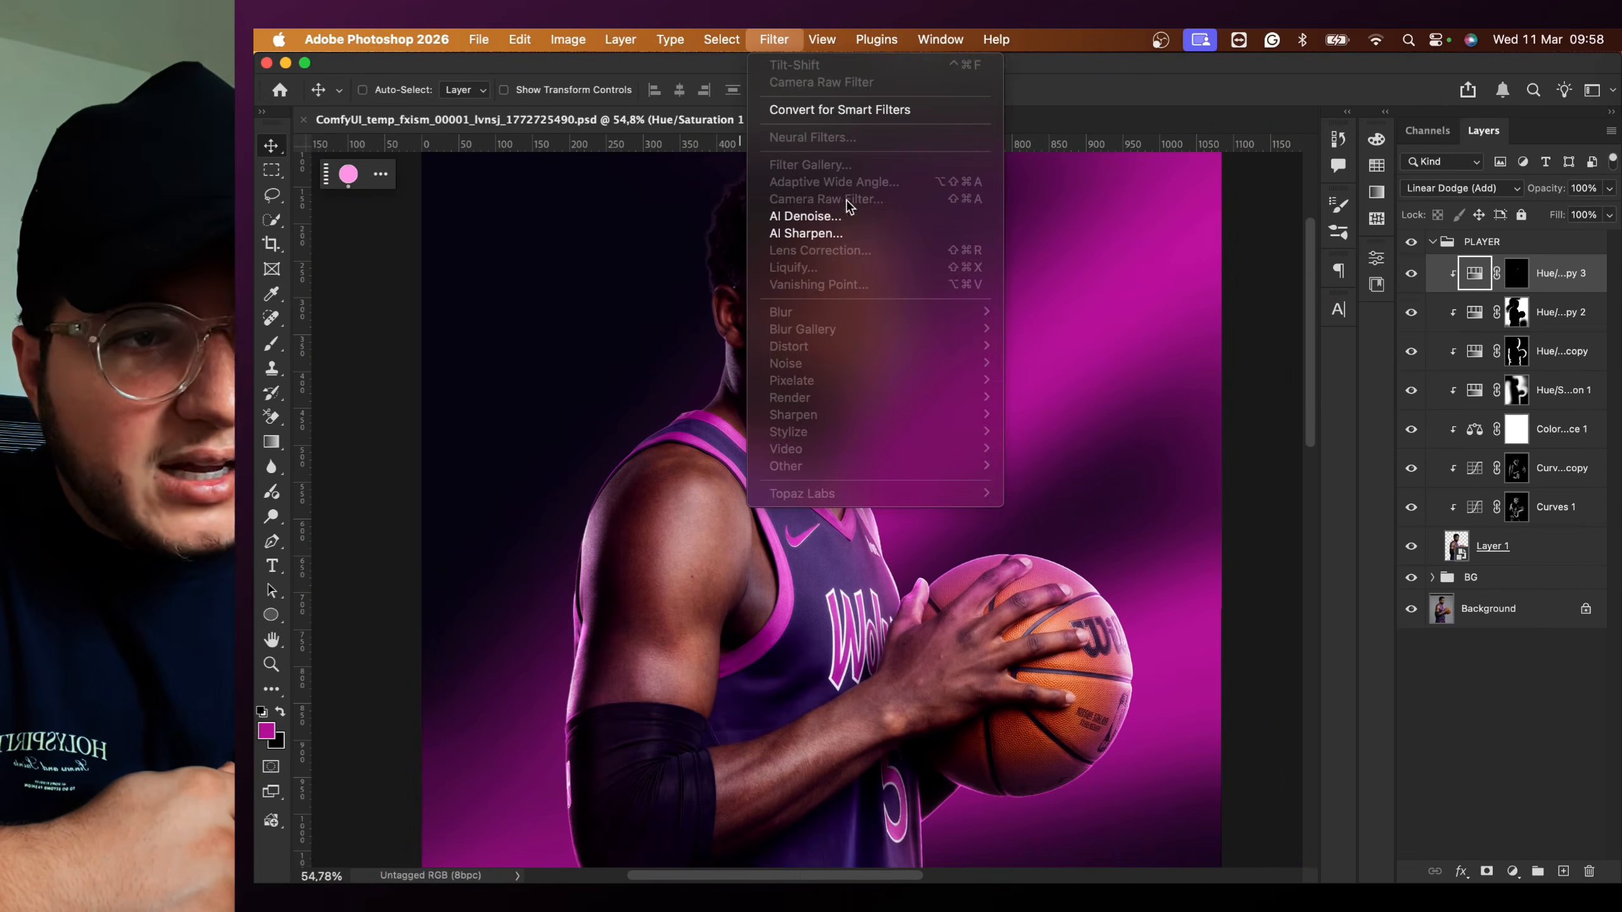
pyautogui.click(644, 245)
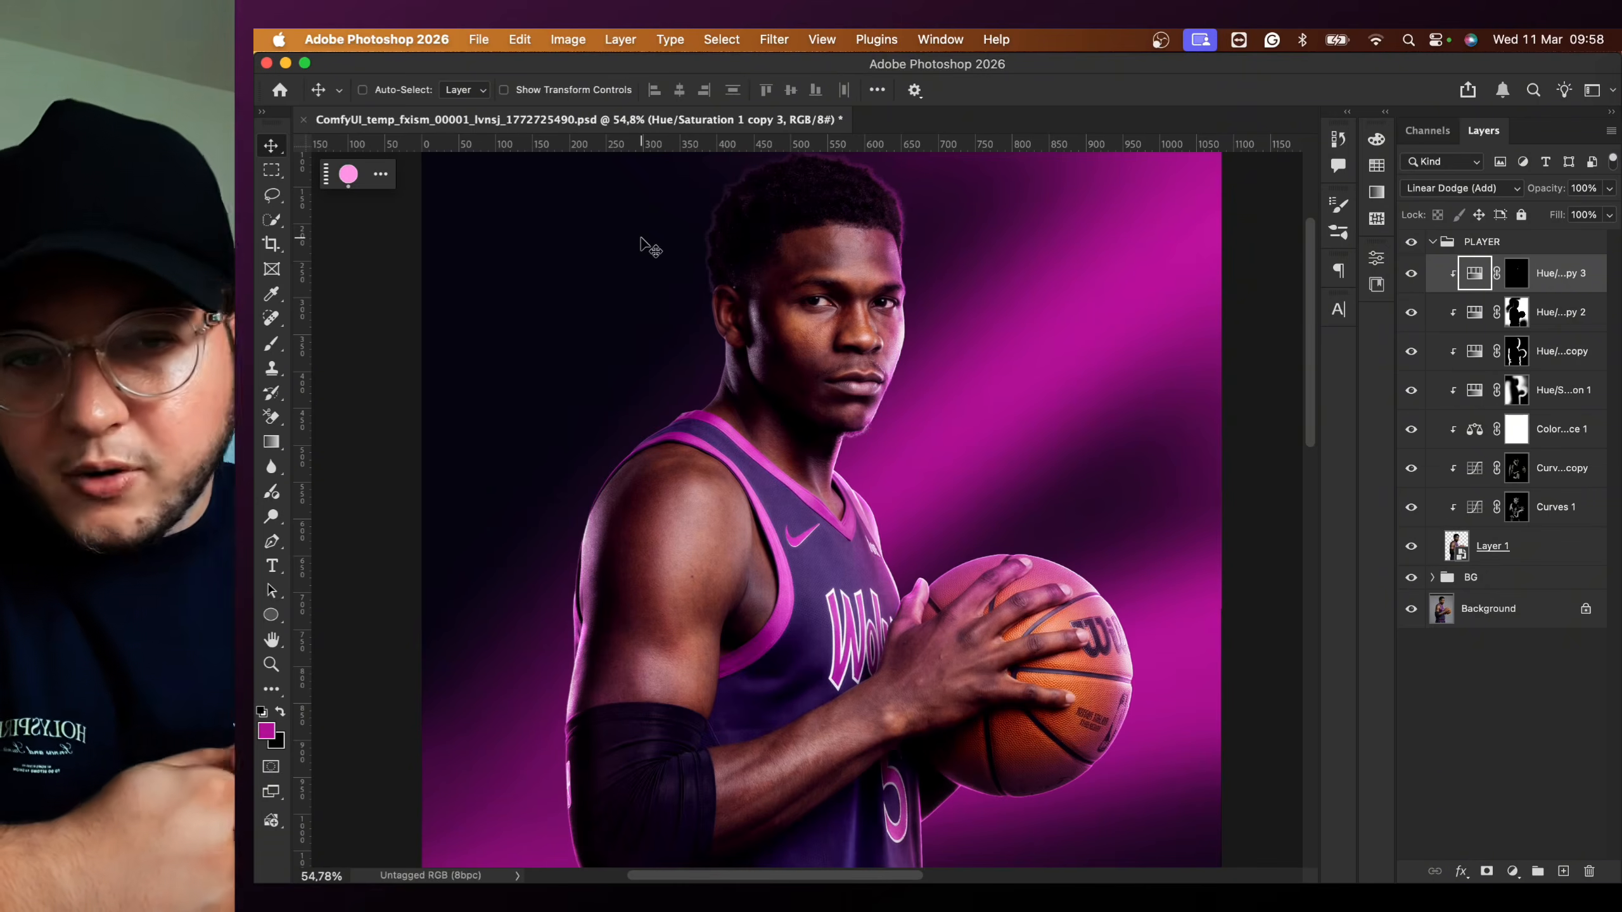